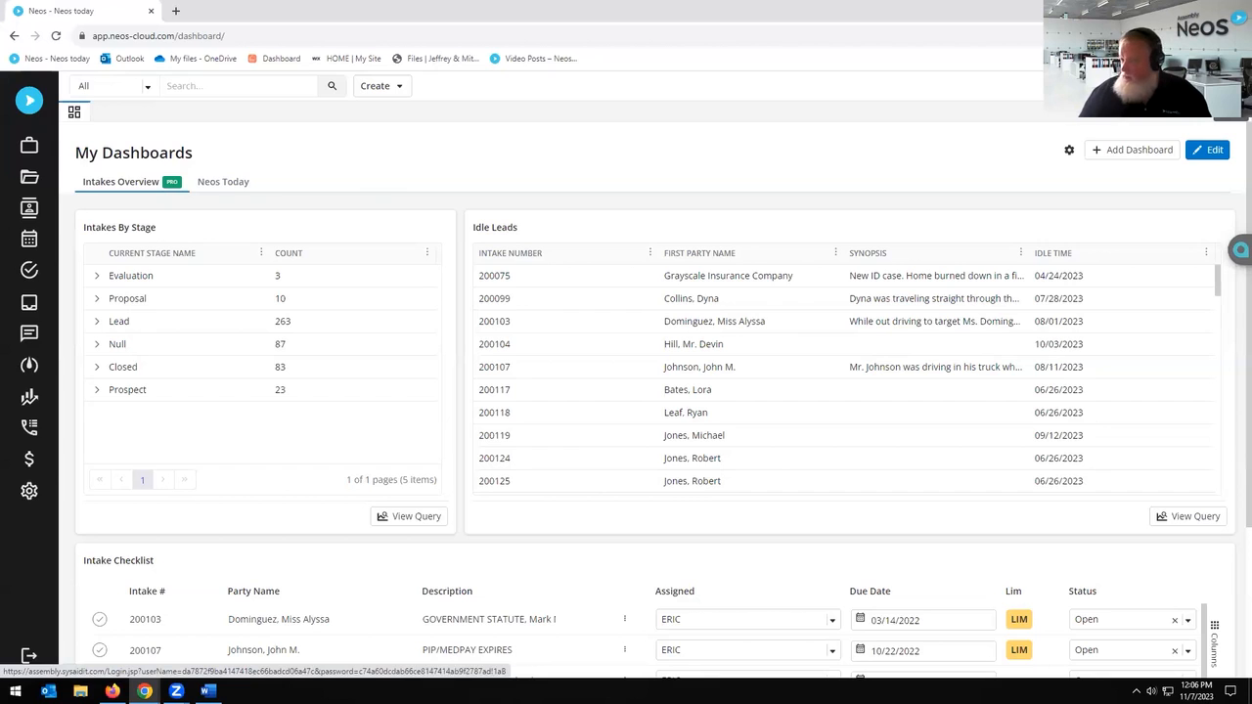
Step: From Neos, open the Assembly support portal and choose the MS Word Add-in tile in the Service Catalog
left_click(1230, 86)
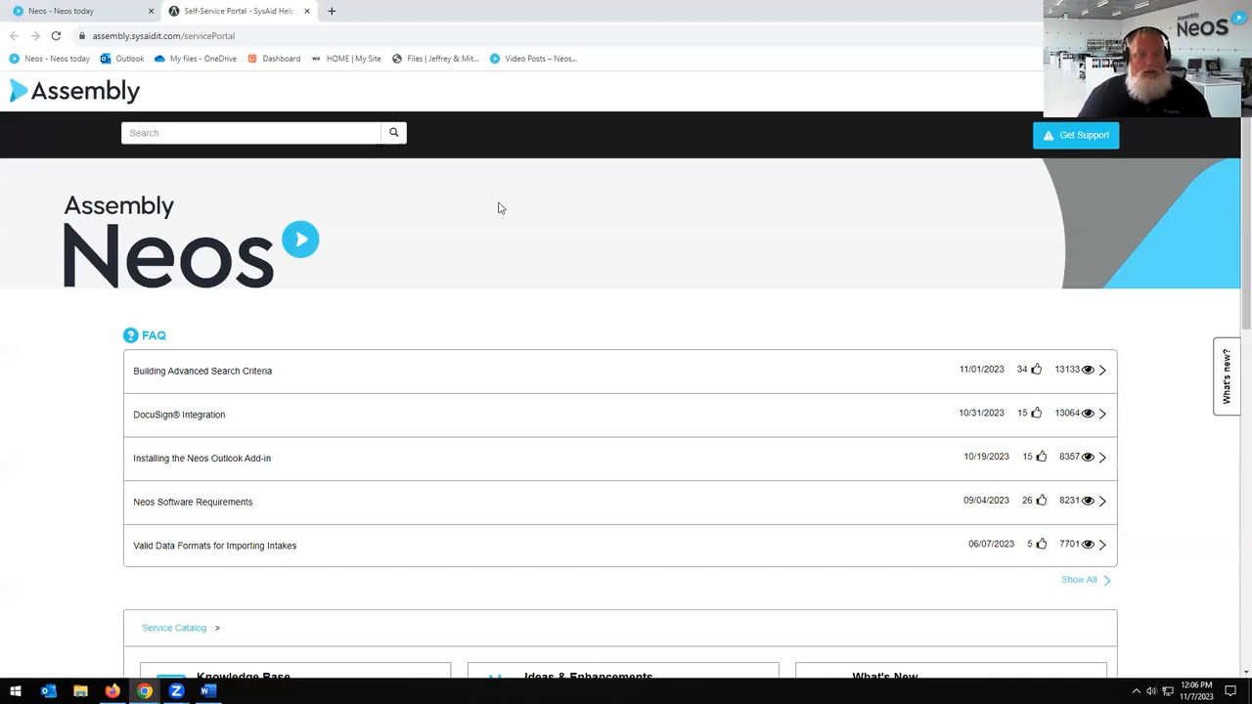
scroll(507, 235, "down", 3)
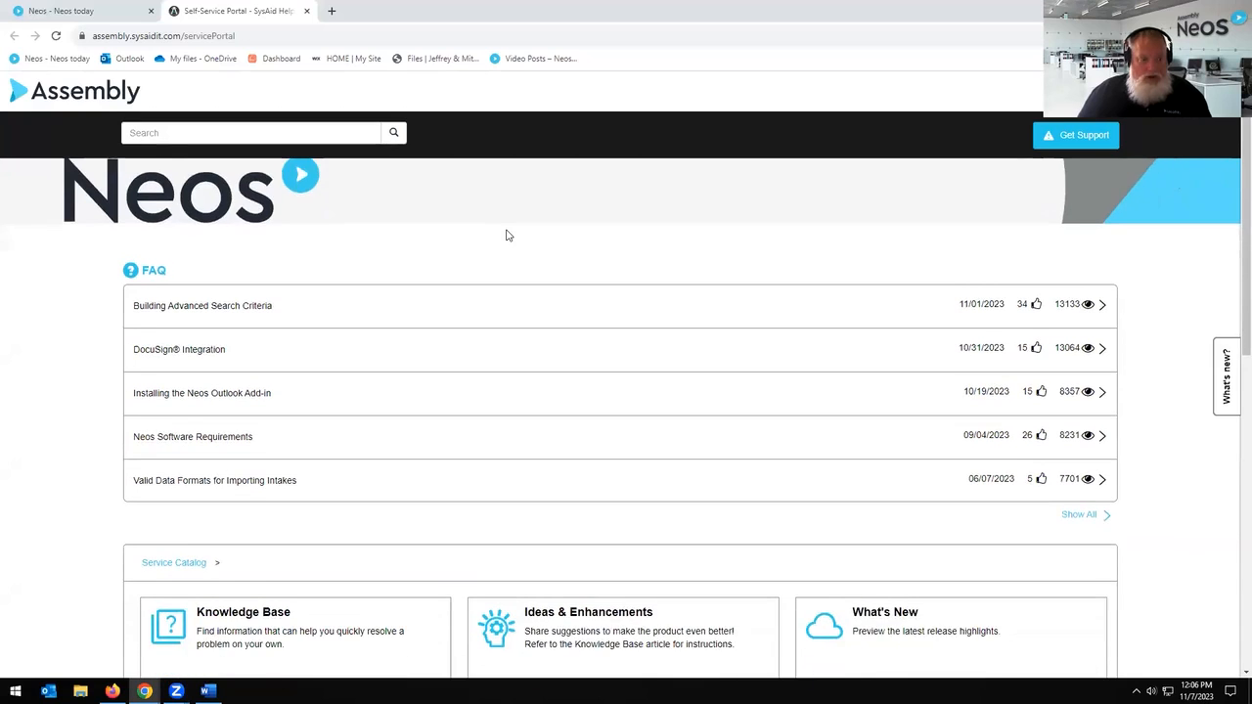
scroll(517, 313, "down", 3)
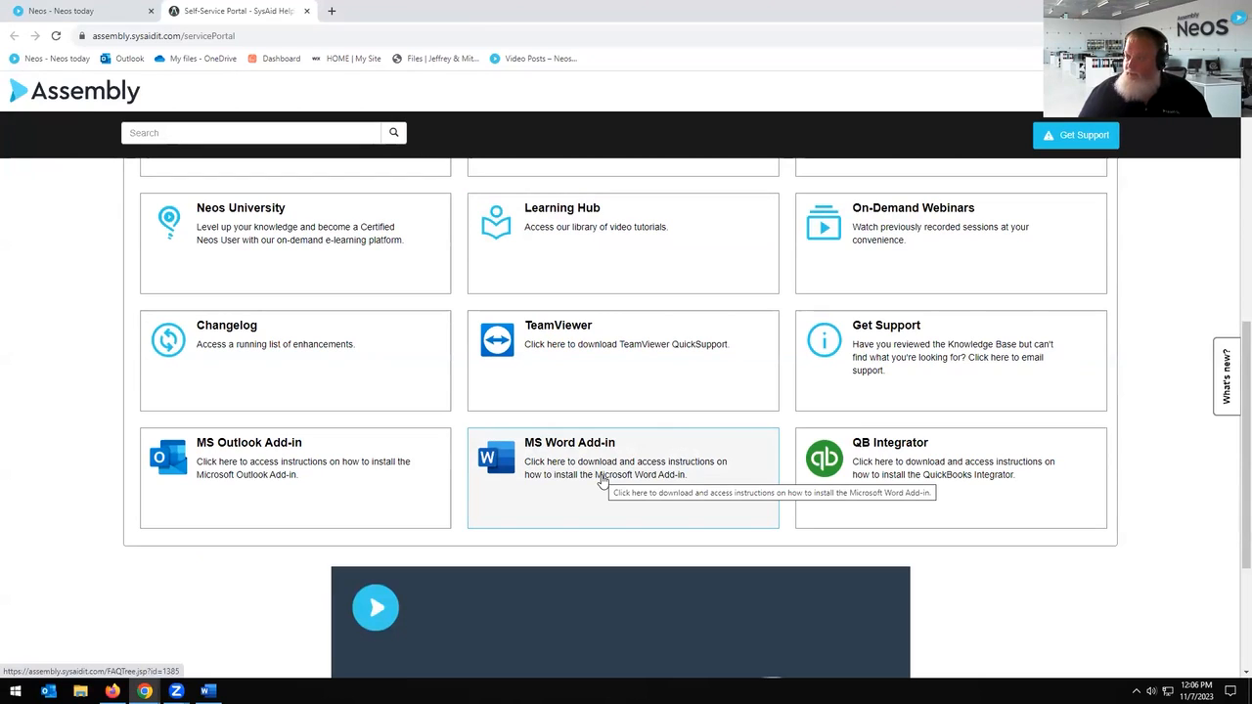
left_click(602, 481)
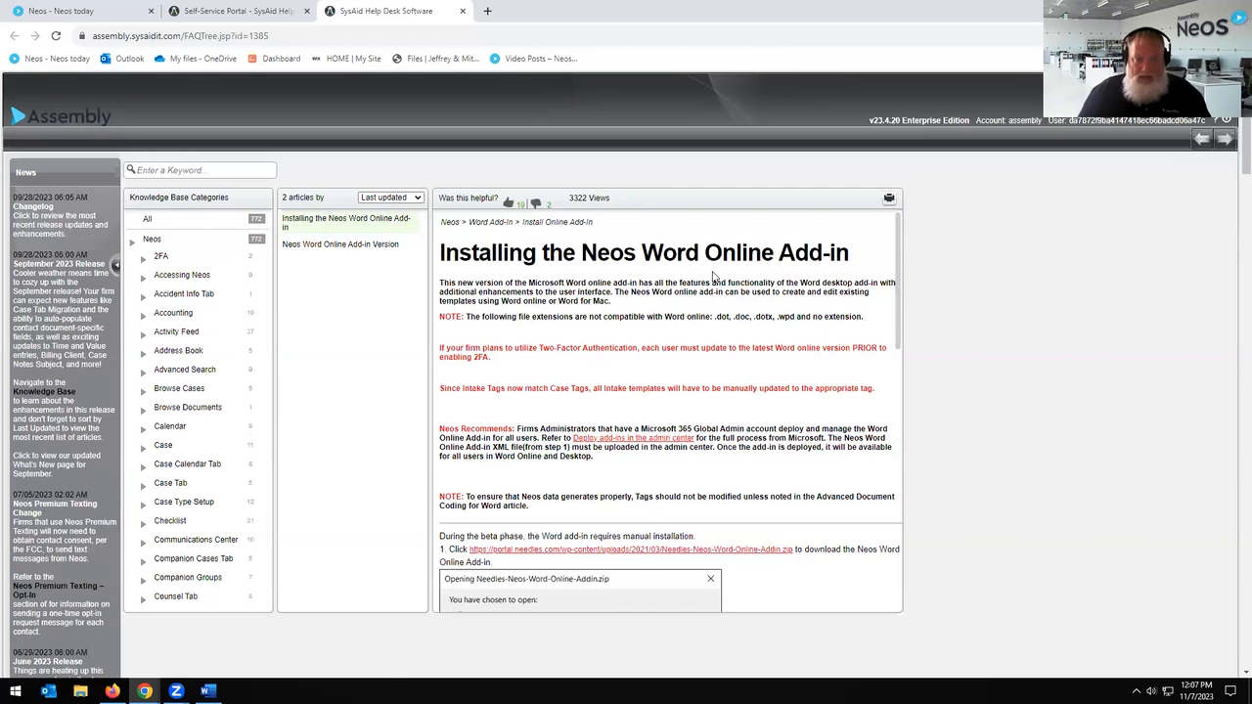
Step: Read through the article's download, upload, Microsoft sign-in and 2FA instructions
scroll(742, 290, "down", 1)
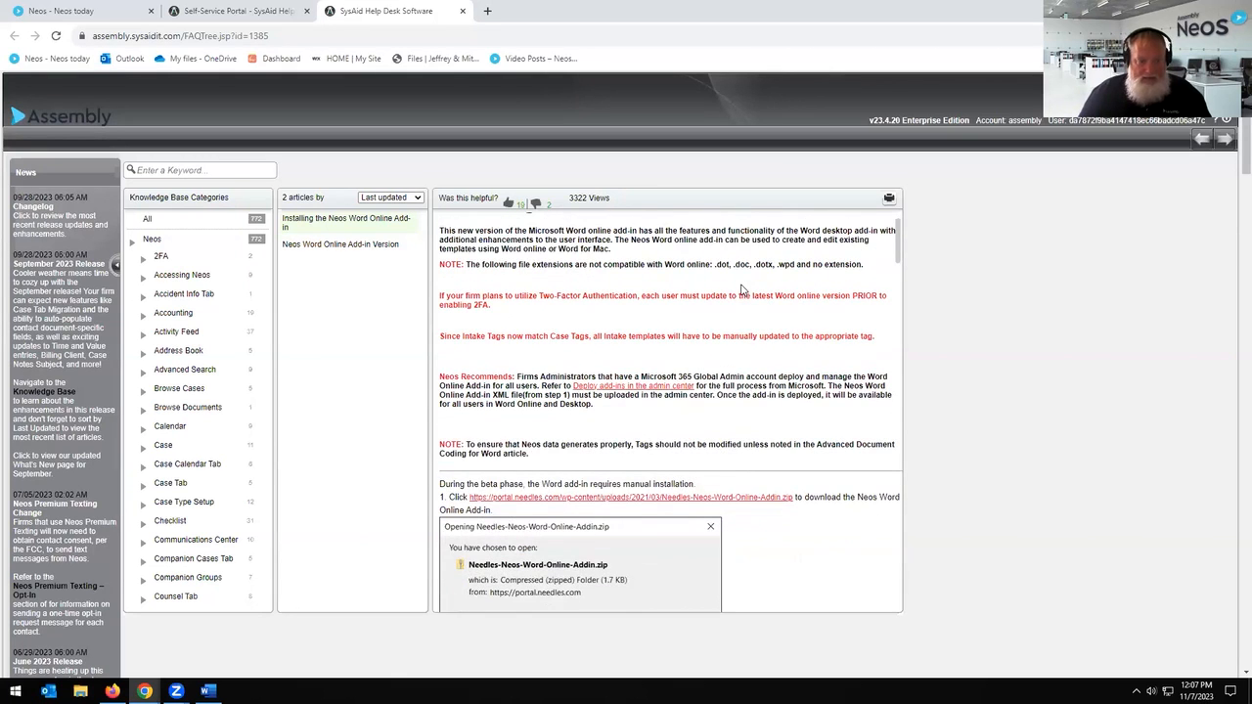
scroll(742, 289, "down", 4)
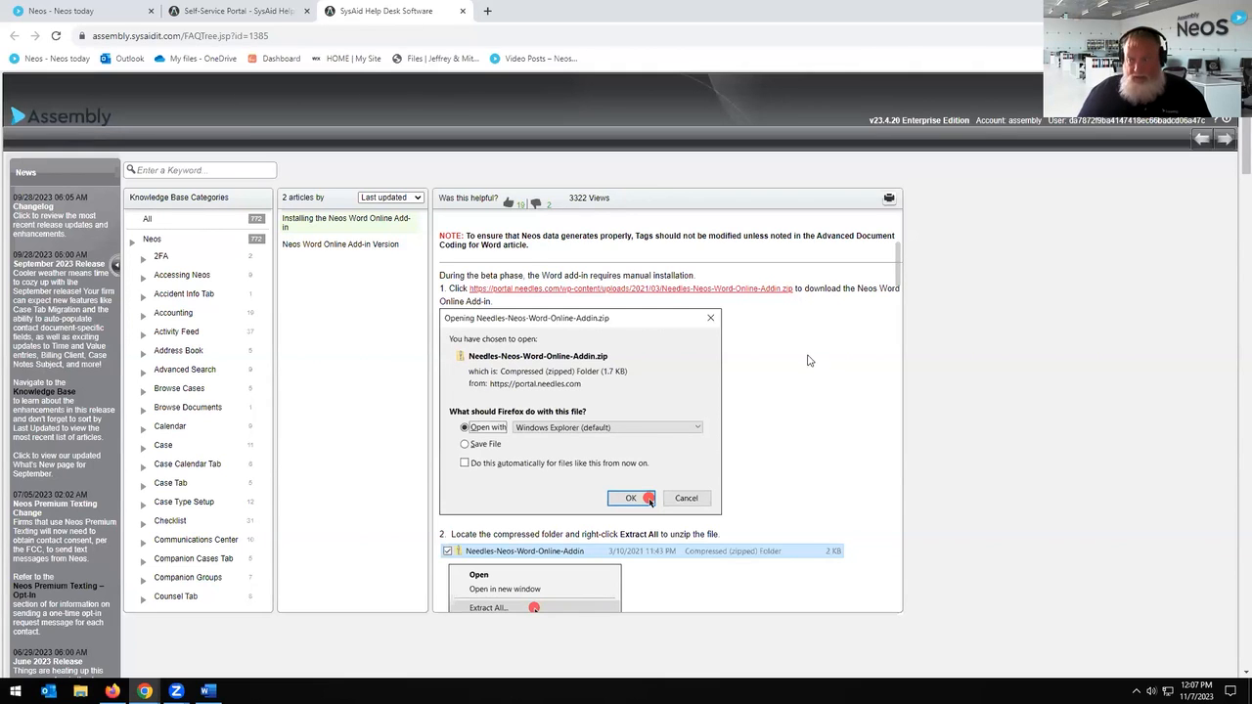
scroll(1004, 360, "down", 1)
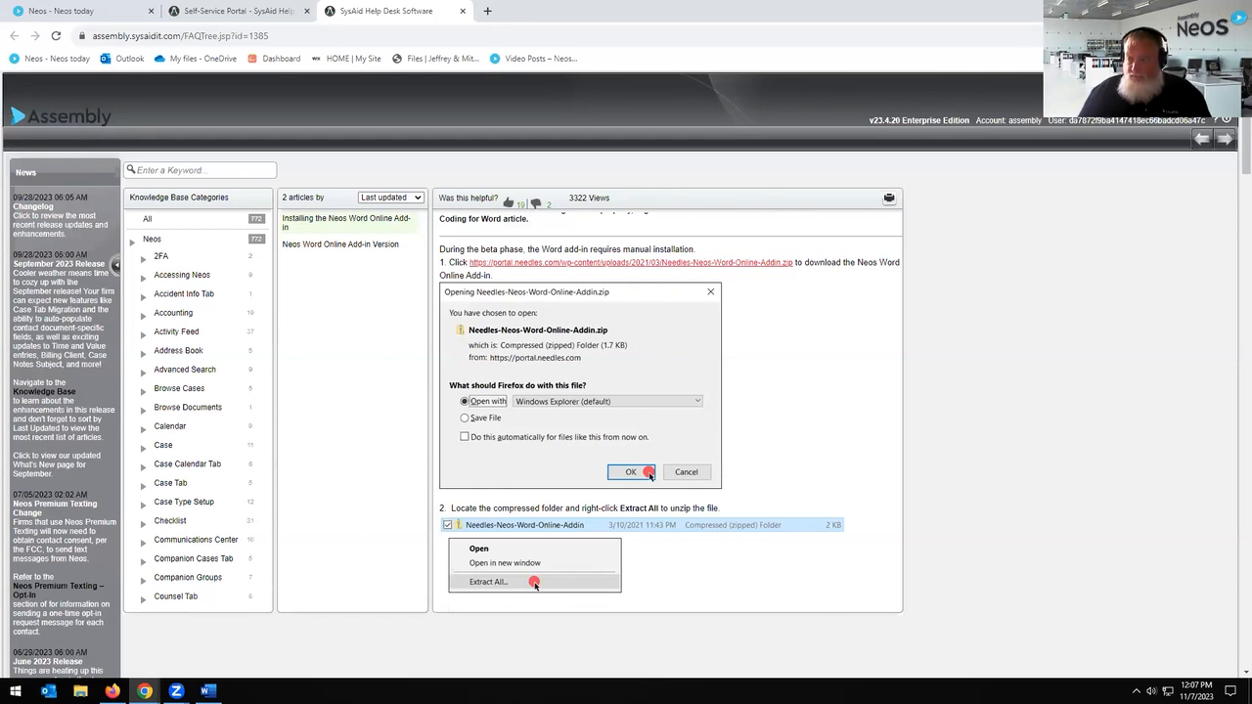
scroll(823, 356, "down", 3)
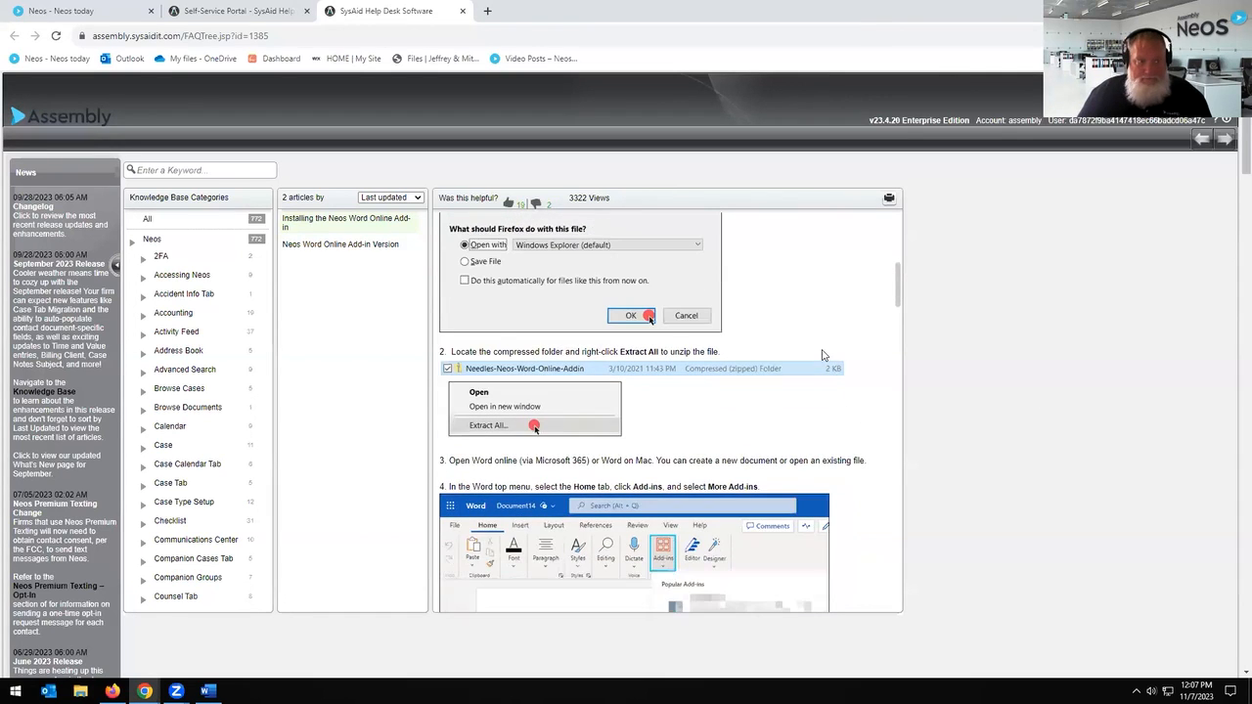
scroll(822, 354, "down", 4)
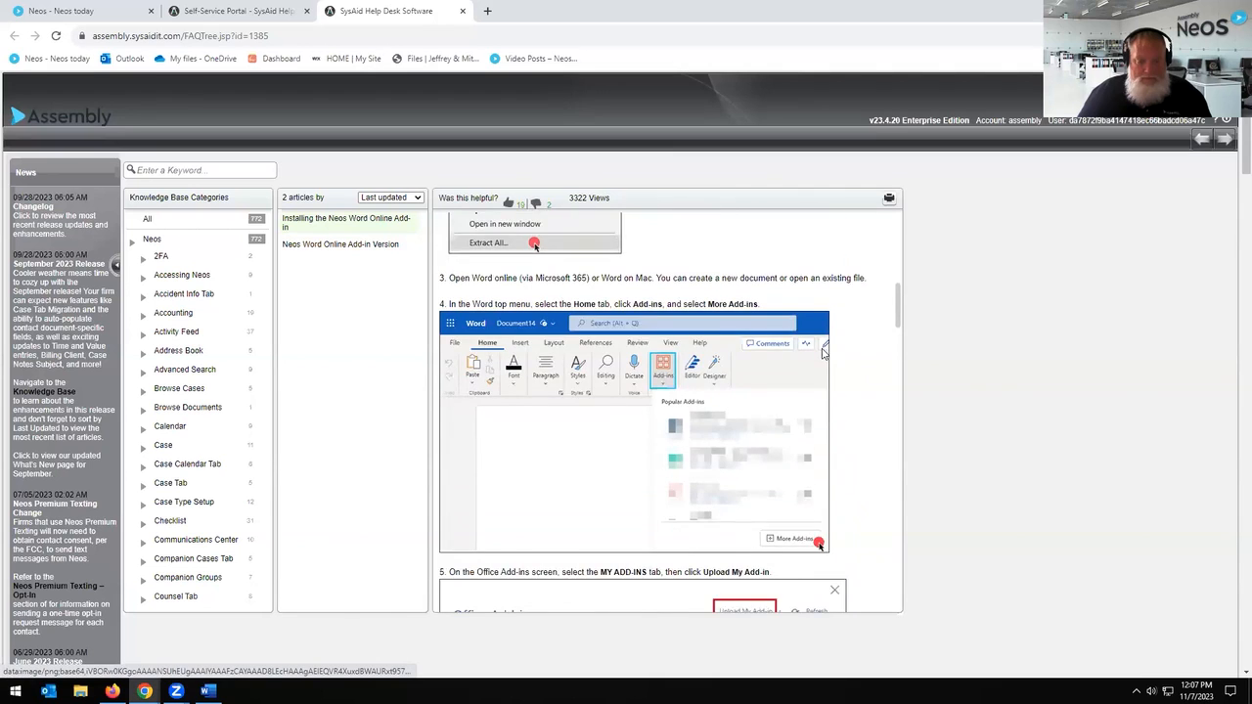
scroll(823, 354, "down", 3)
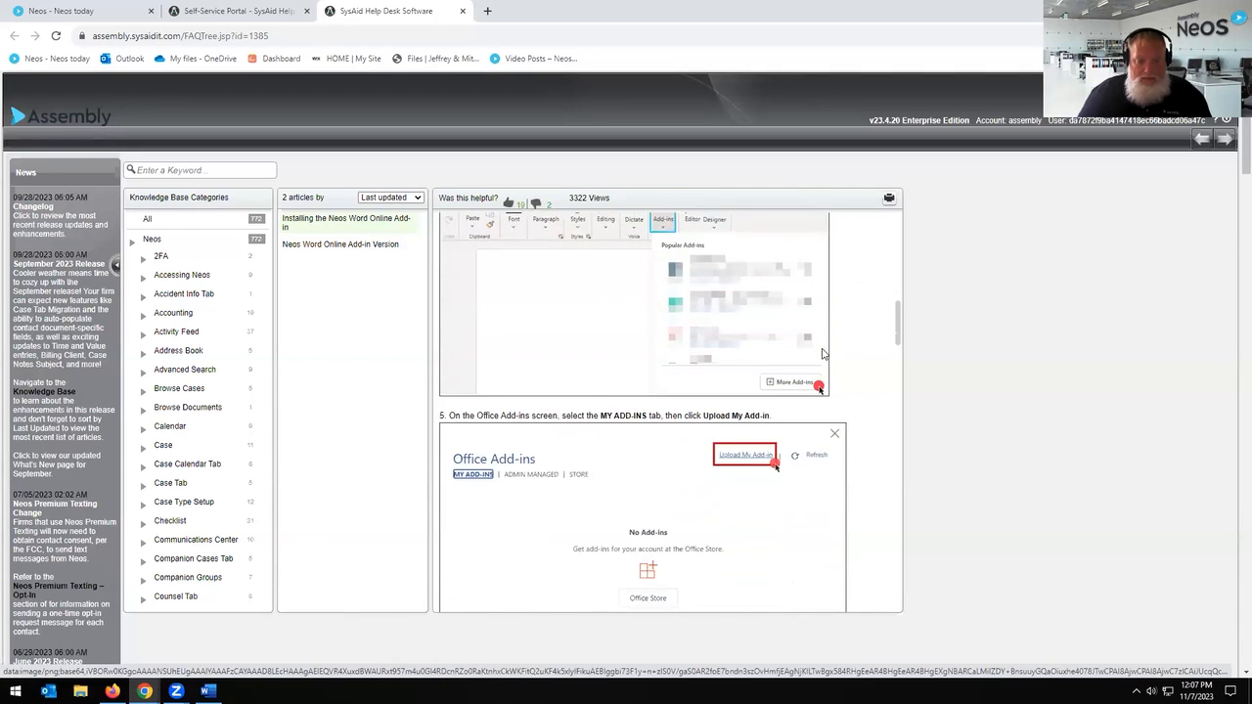
scroll(822, 354, "down", 4)
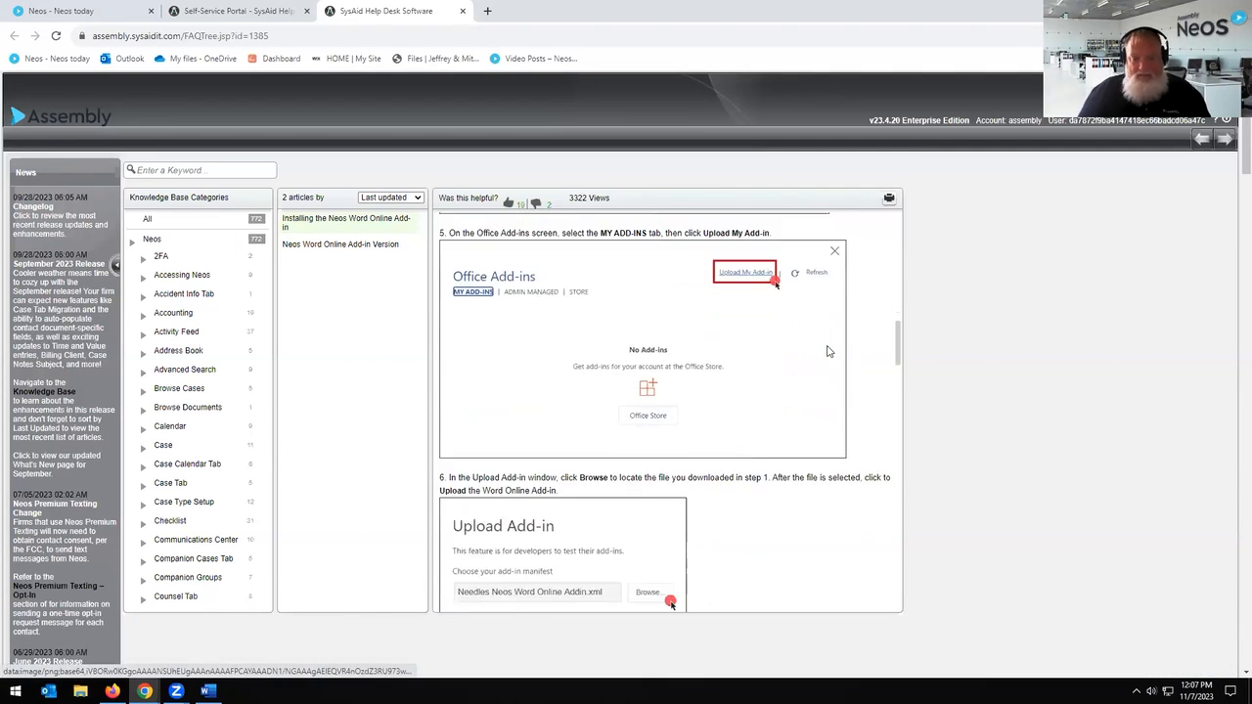
scroll(826, 351, "down", 3)
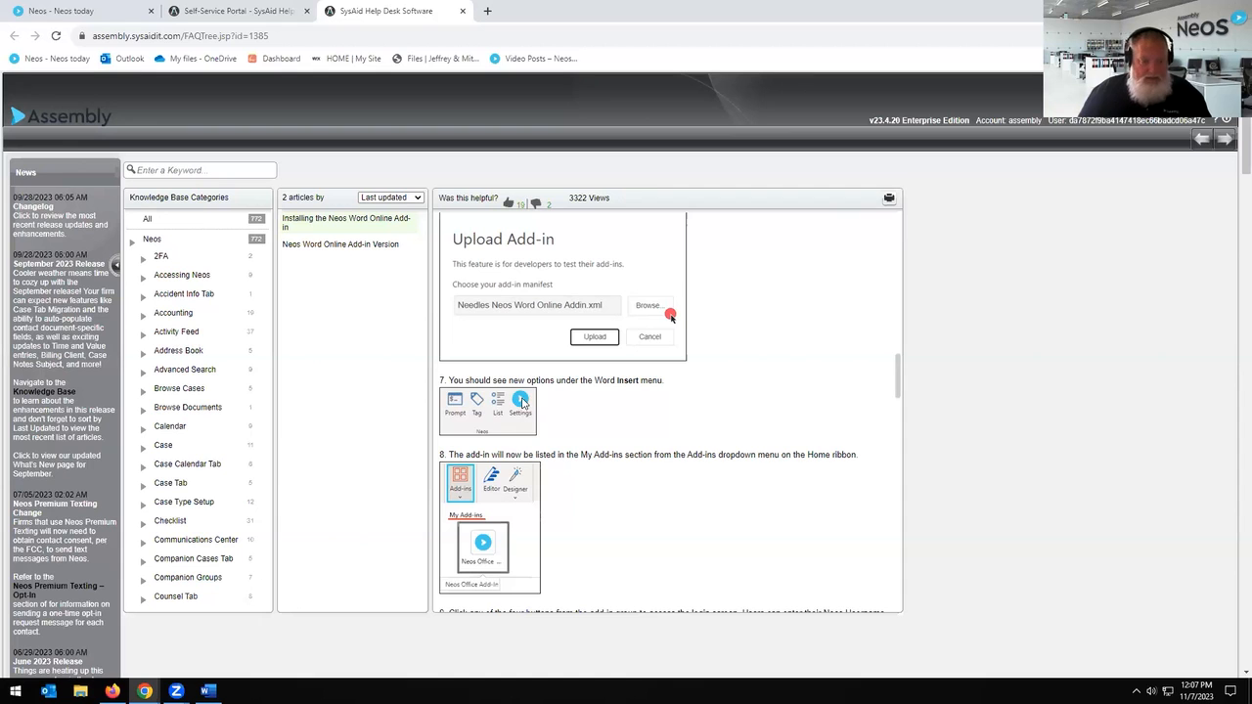
scroll(827, 354, "down", 1)
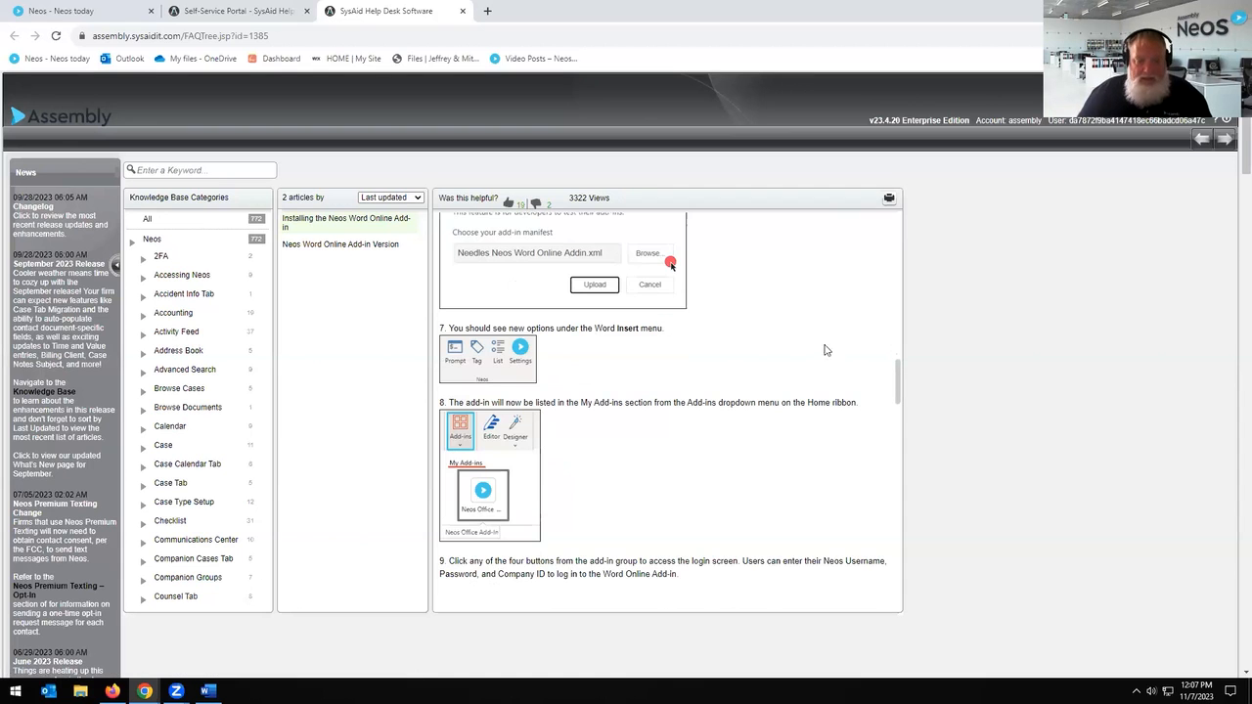
scroll(834, 404, "down", 6)
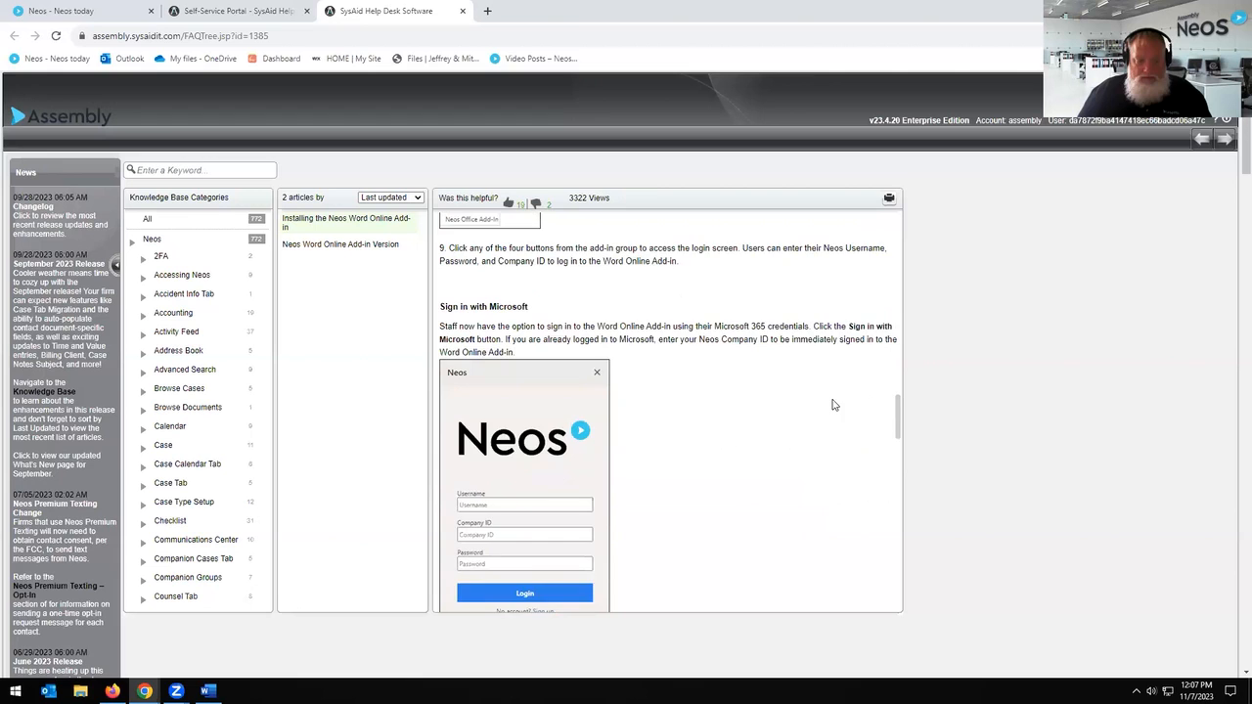
scroll(834, 404, "down", 1)
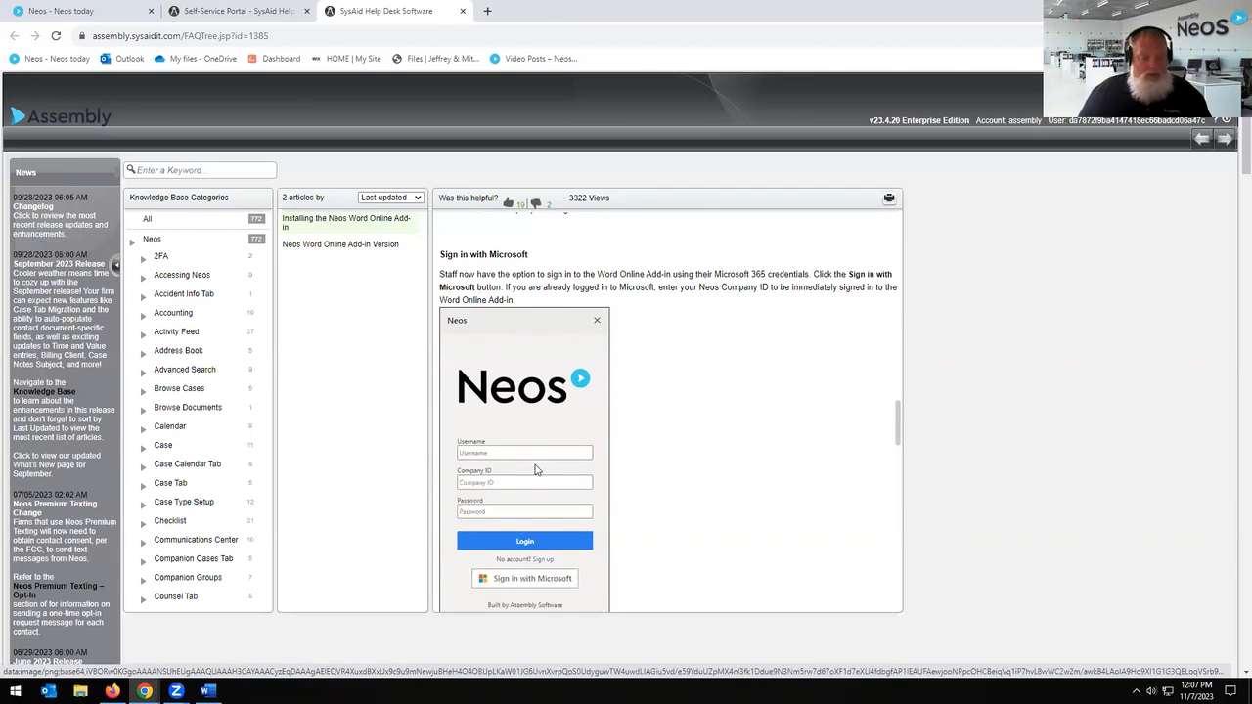
scroll(728, 396, "down", 3)
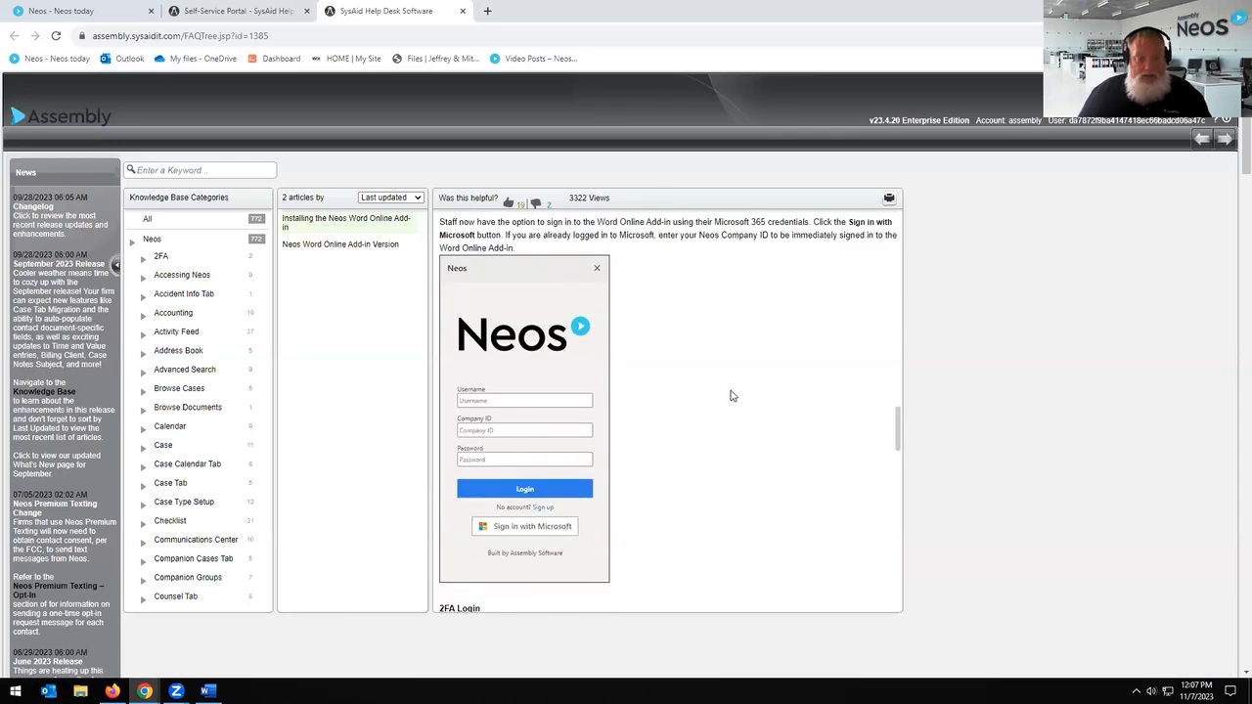
scroll(729, 395, "down", 8)
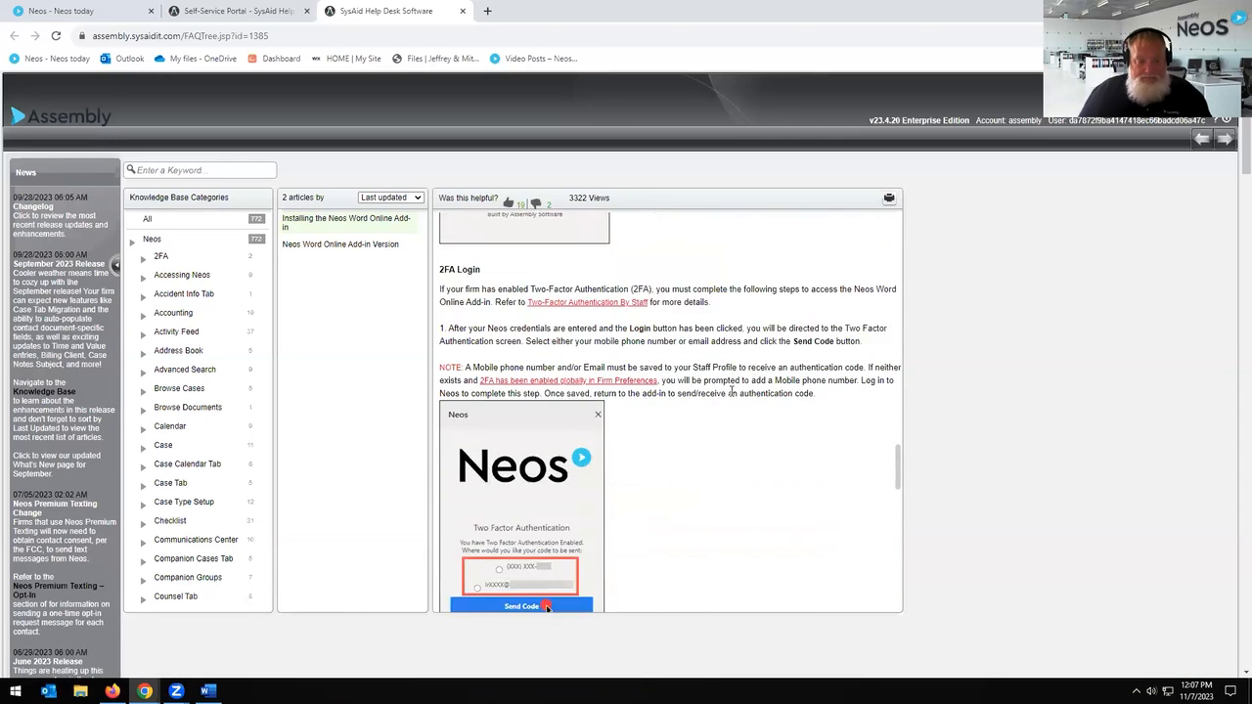
scroll(730, 398, "down", 1)
scroll(729, 397, "up", 10)
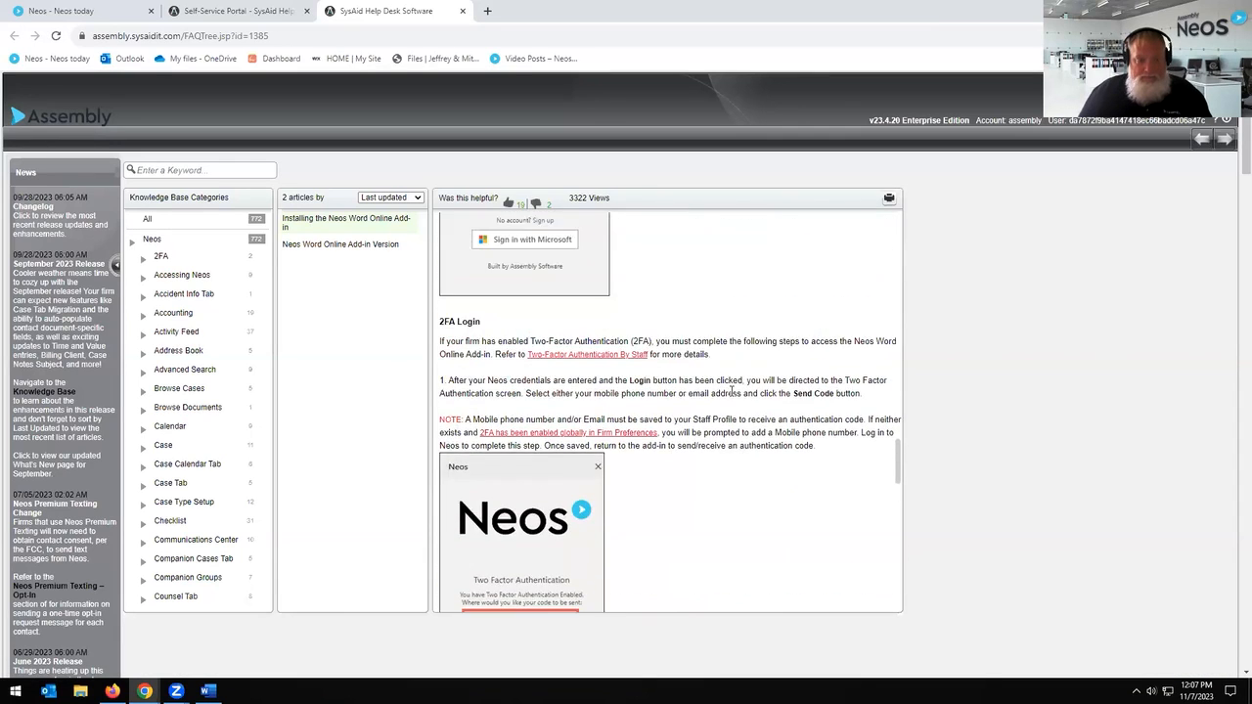
scroll(732, 391, "up", 10)
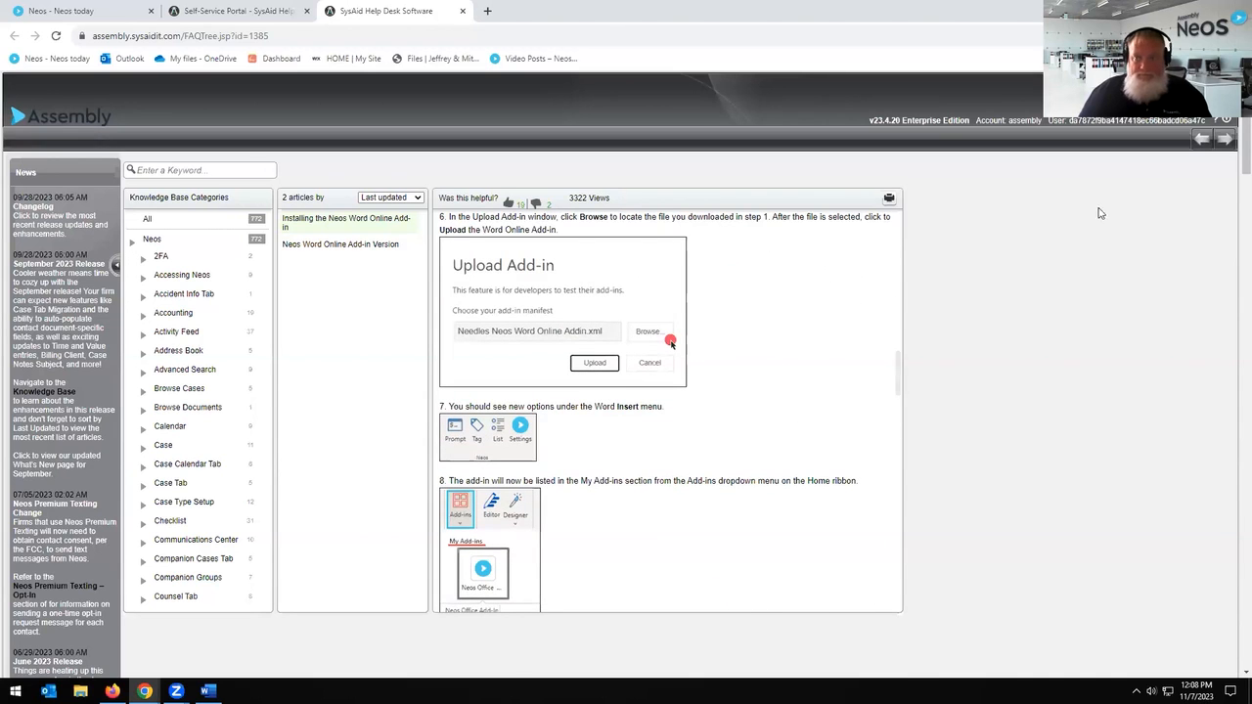
Step: Close the knowledge base and support portal tabs, then open the Neos permission groups in Settings
left_click(464, 11)
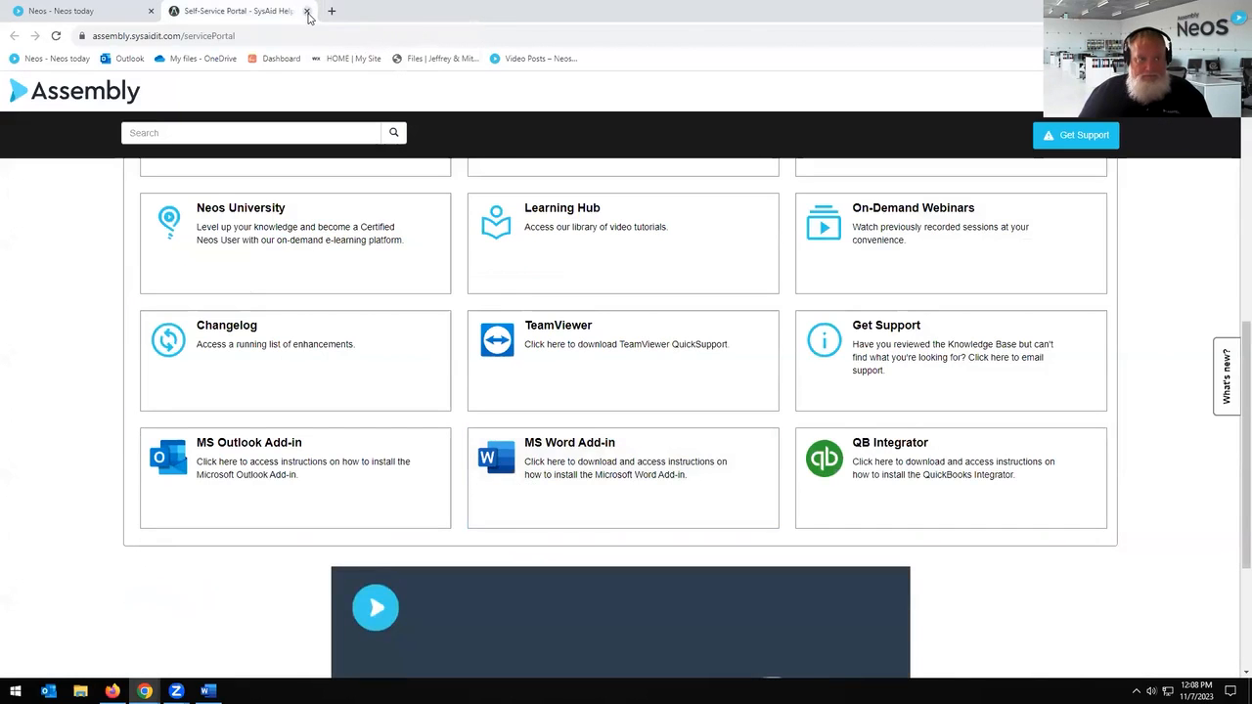
left_click(307, 12)
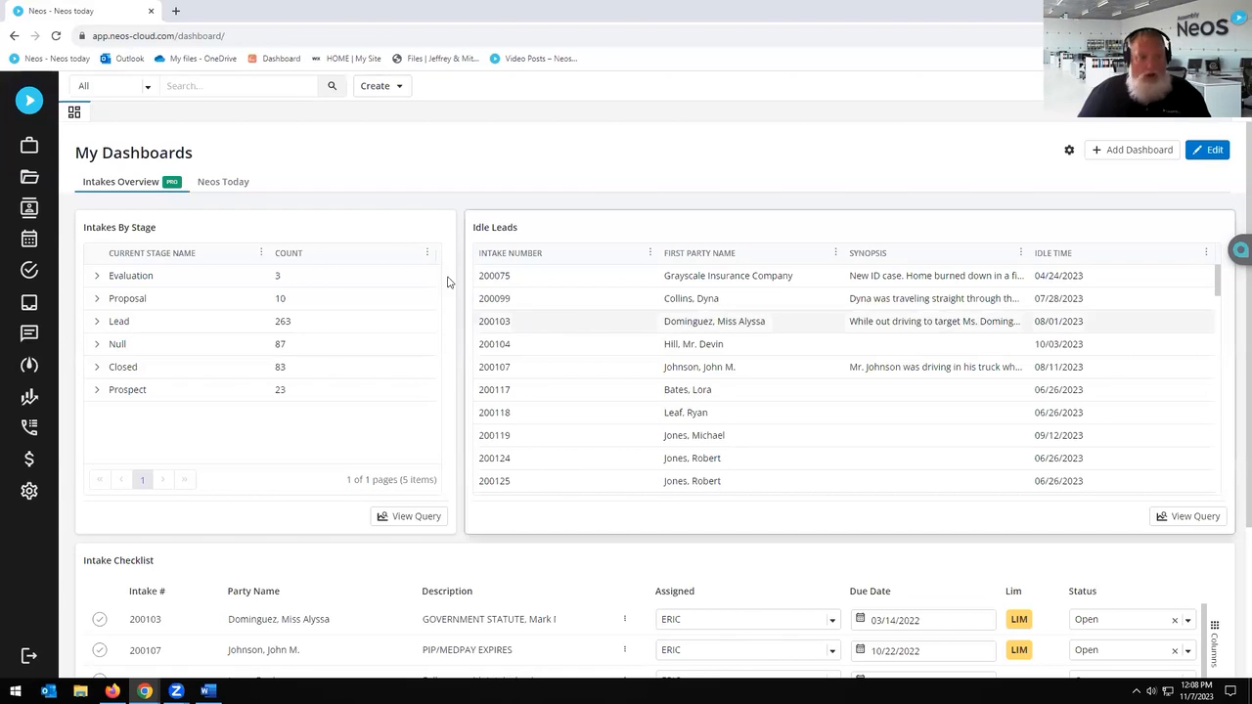
left_click(29, 493)
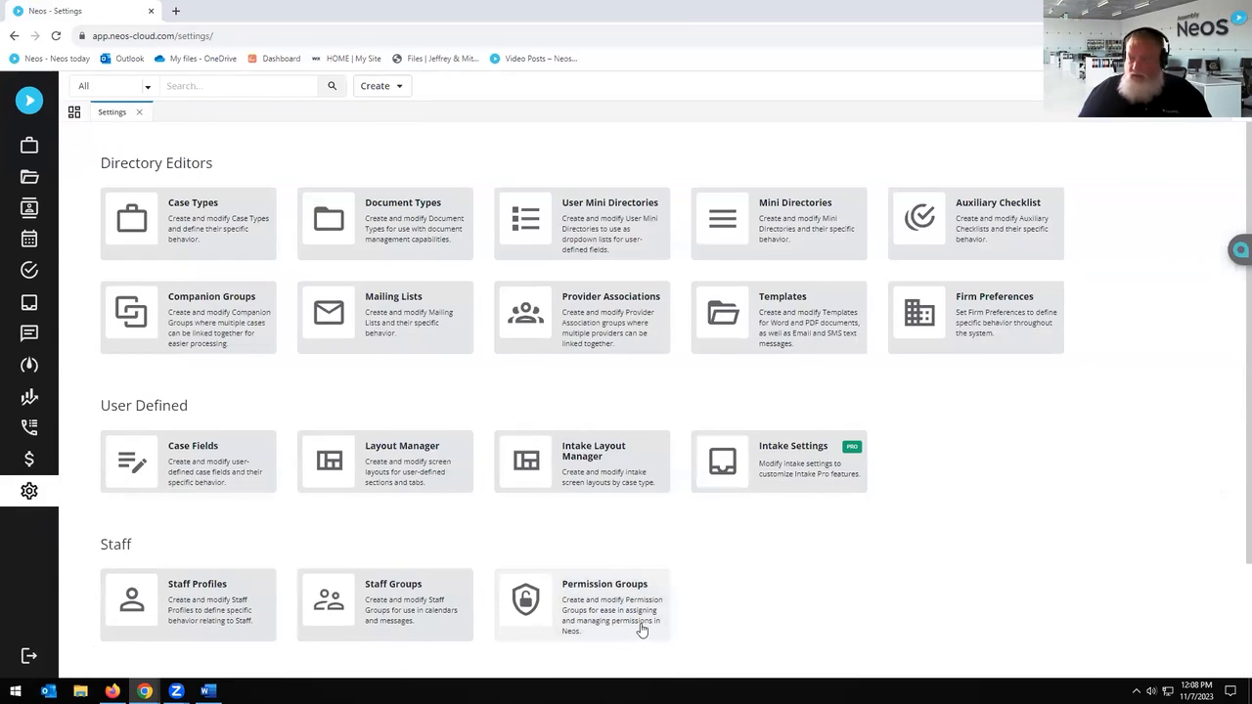
left_click(641, 629)
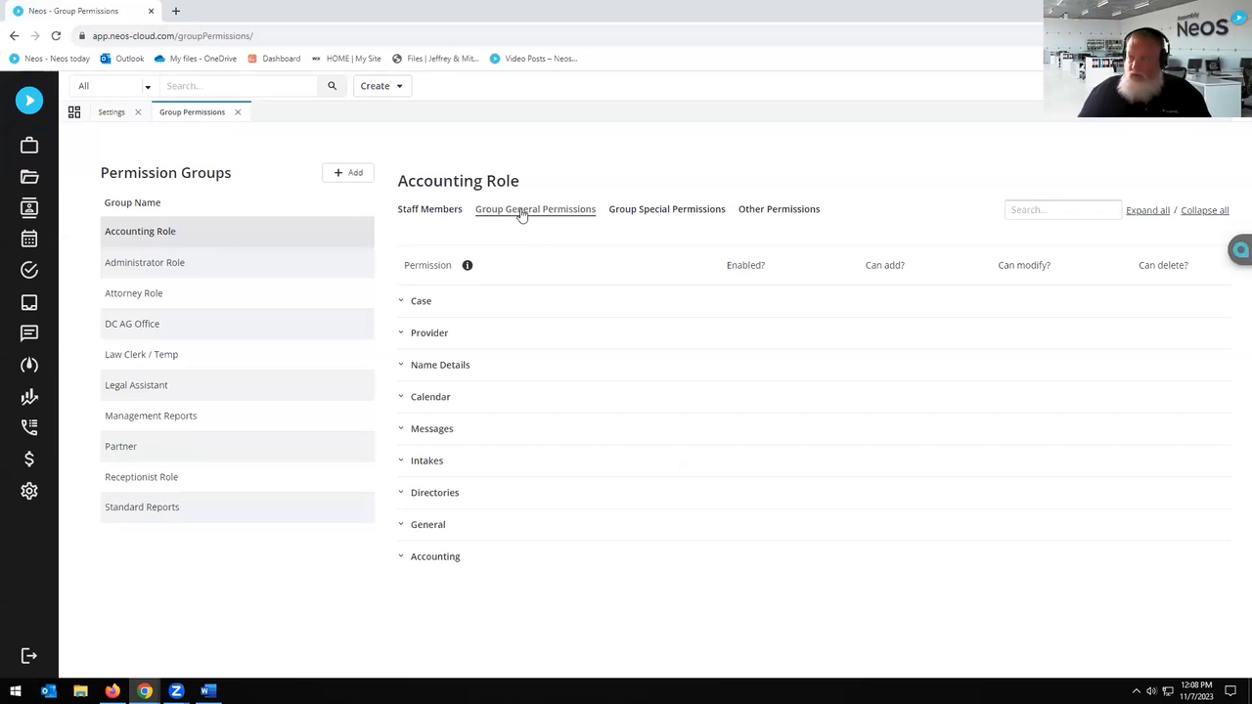
Step: Review the expanded Directories permissions, then close the Group Permissions and Settings pages
left_click(405, 492)
scroll(629, 445, "down", 3)
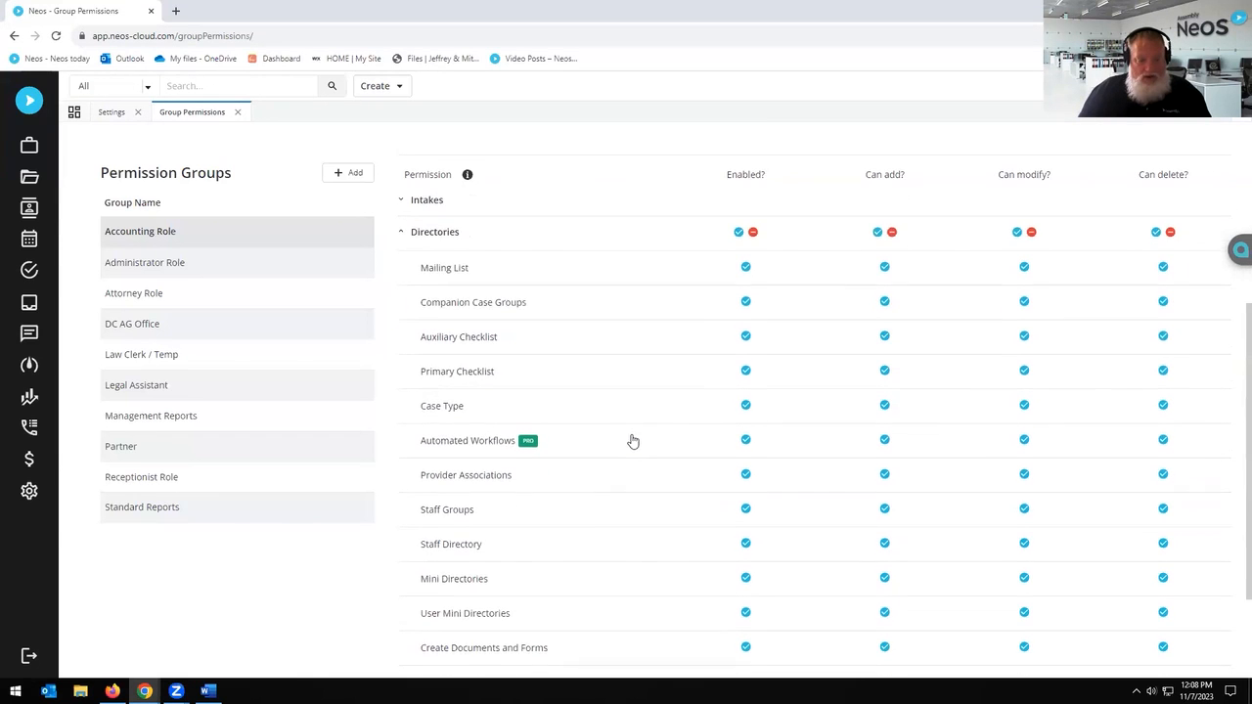
scroll(623, 485, "down", 3)
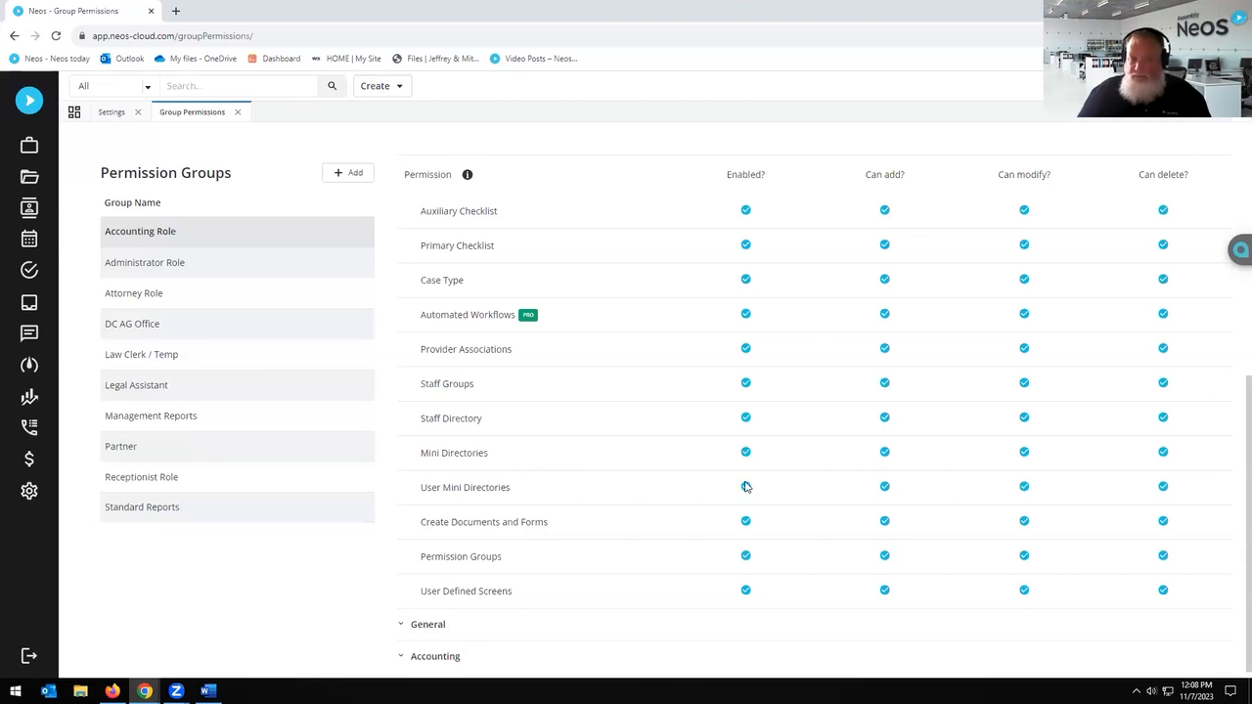
scroll(732, 462, "up", 3)
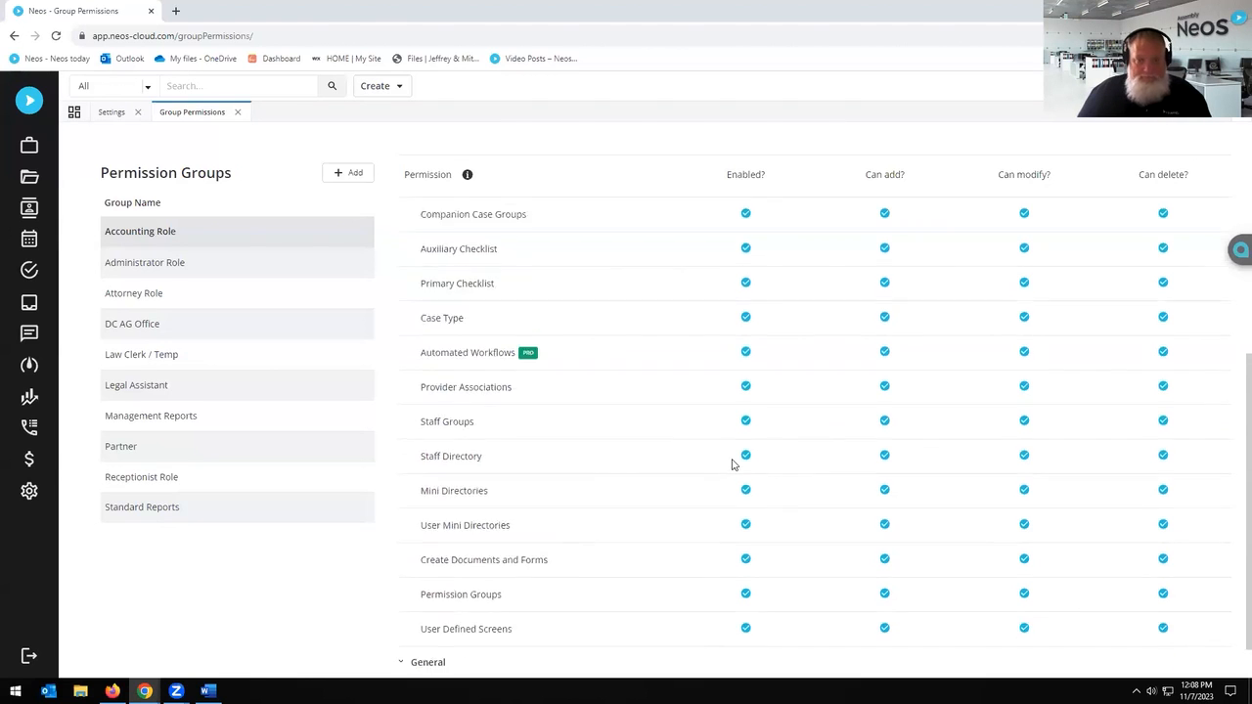
scroll(728, 457, "down", 3)
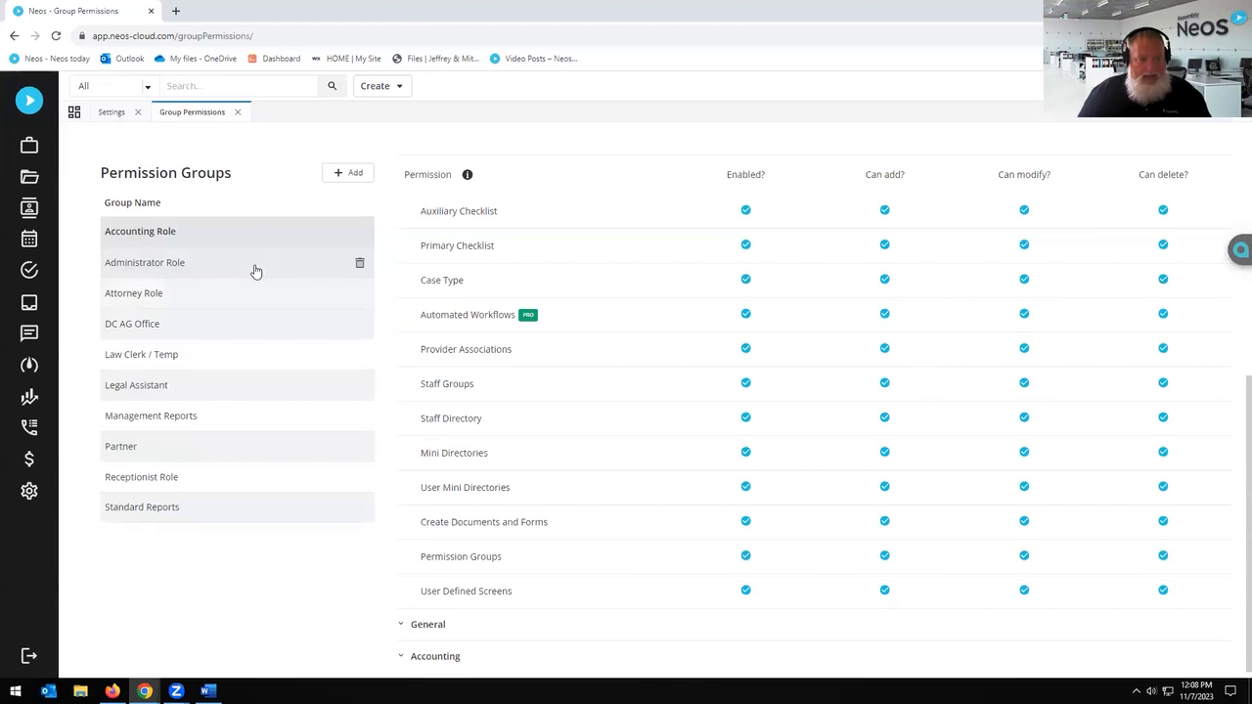
scroll(503, 283, "up", 5)
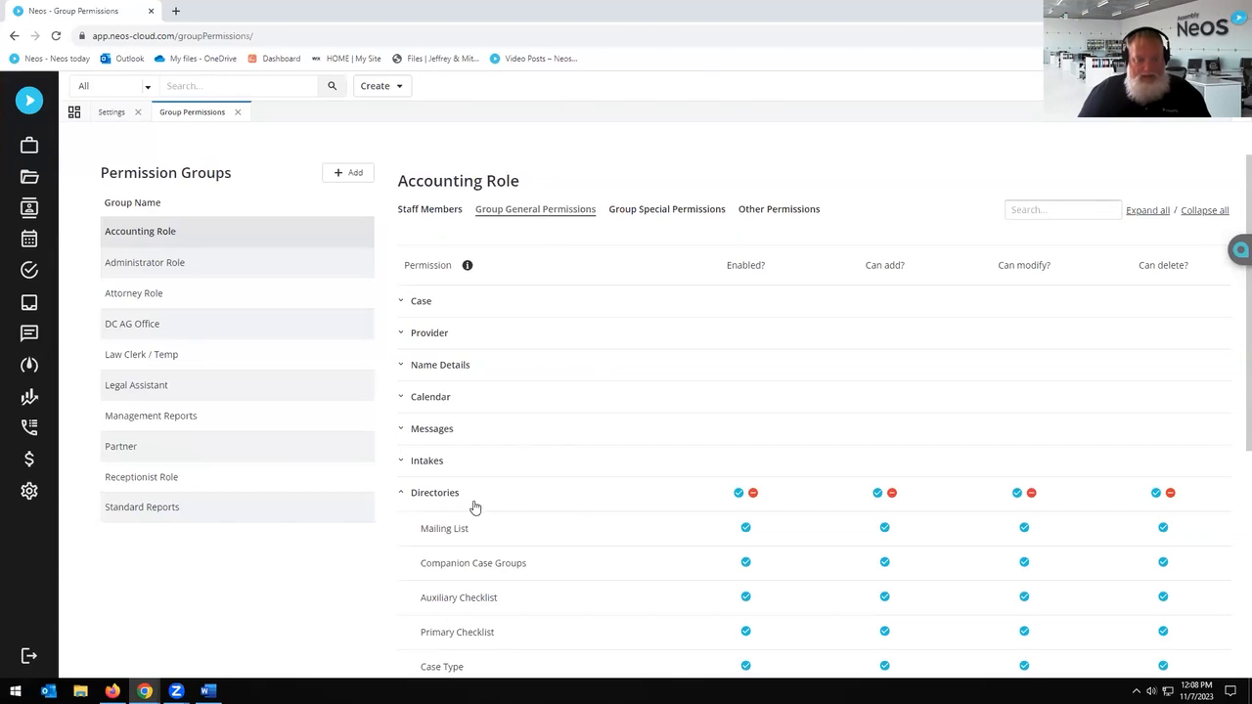
scroll(606, 506, "down", 5)
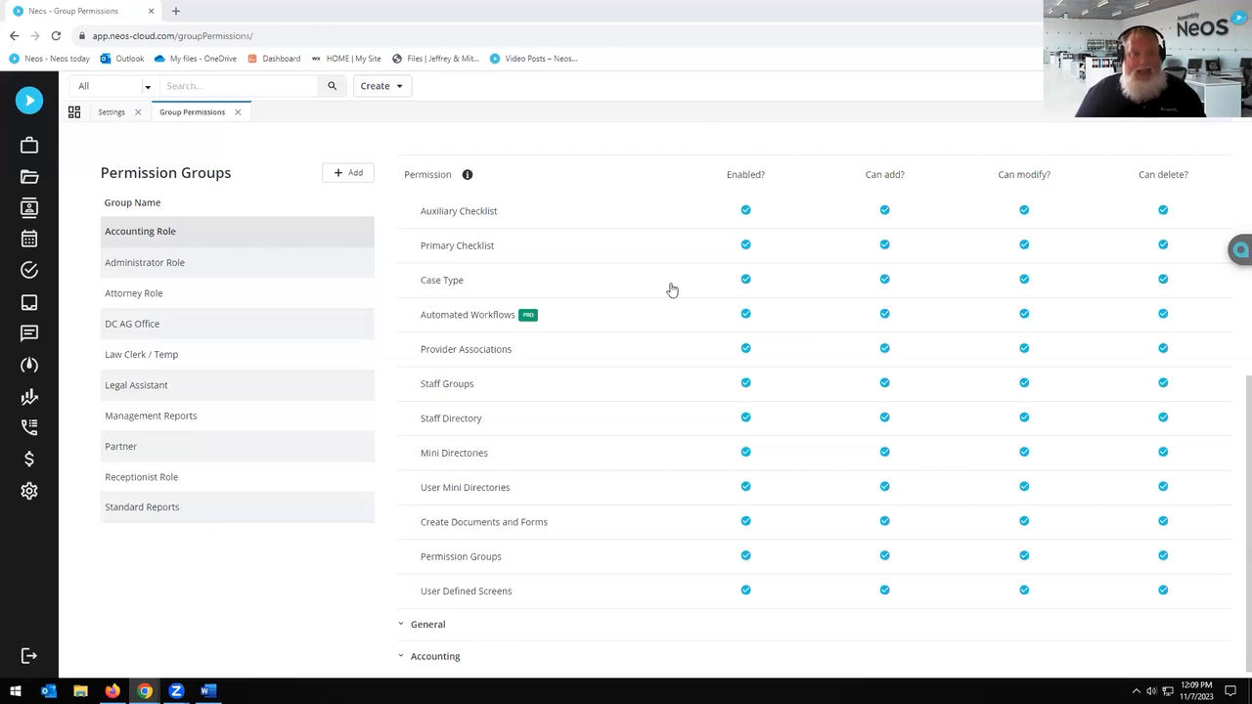
scroll(665, 361, "up", 1)
scroll(671, 352, "down", 1)
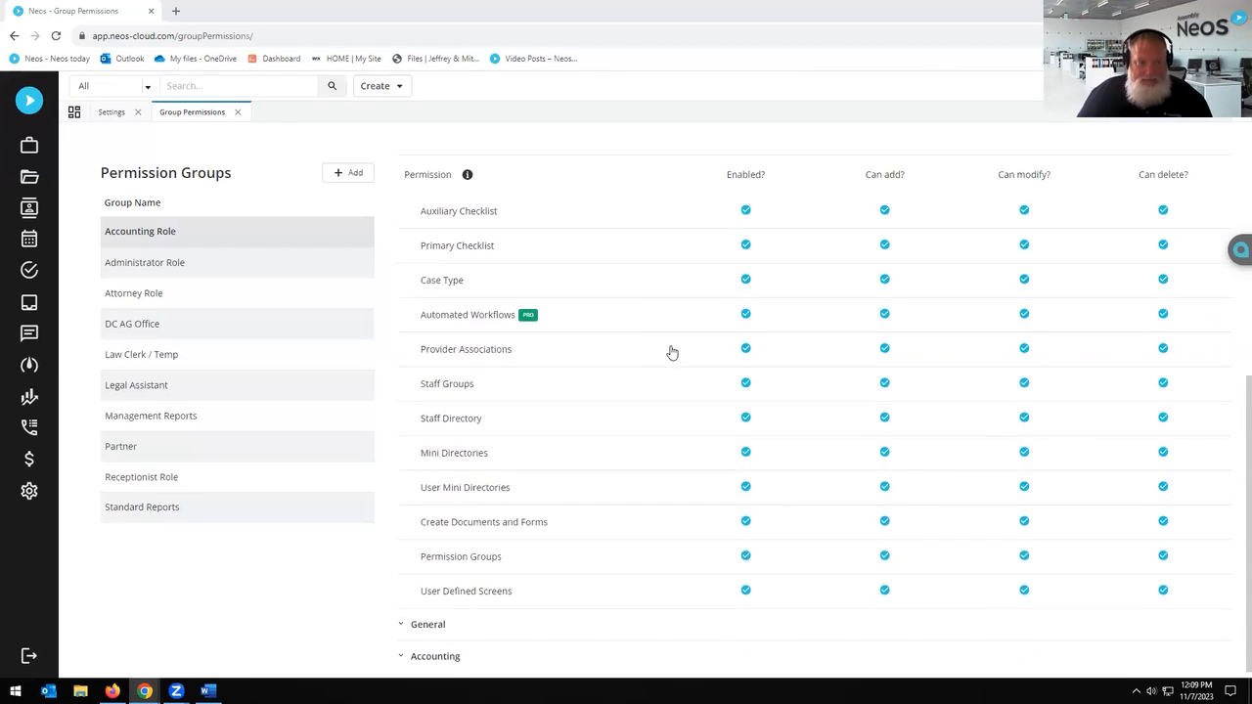
left_click(239, 114)
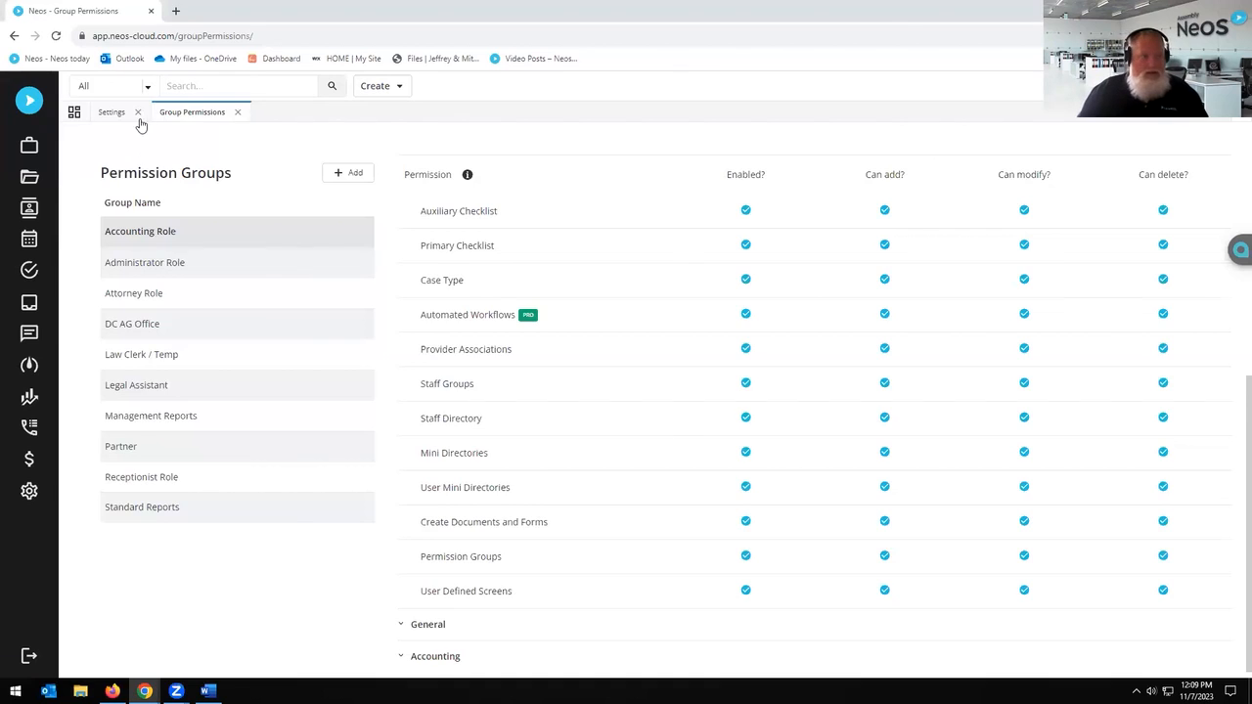
left_click(139, 114)
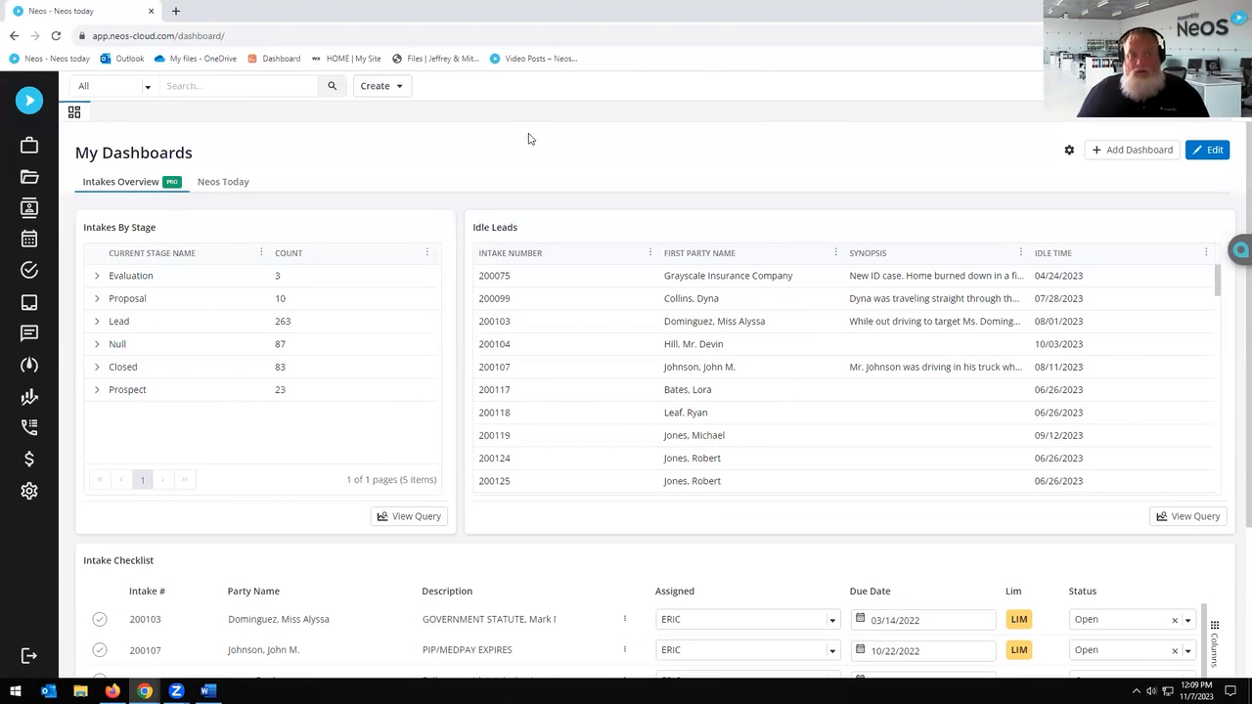
Step: In Settings > Templates, open ACADEMY Request for Records & Bills Multi-Provider and its Template Source in Word
left_click(29, 492)
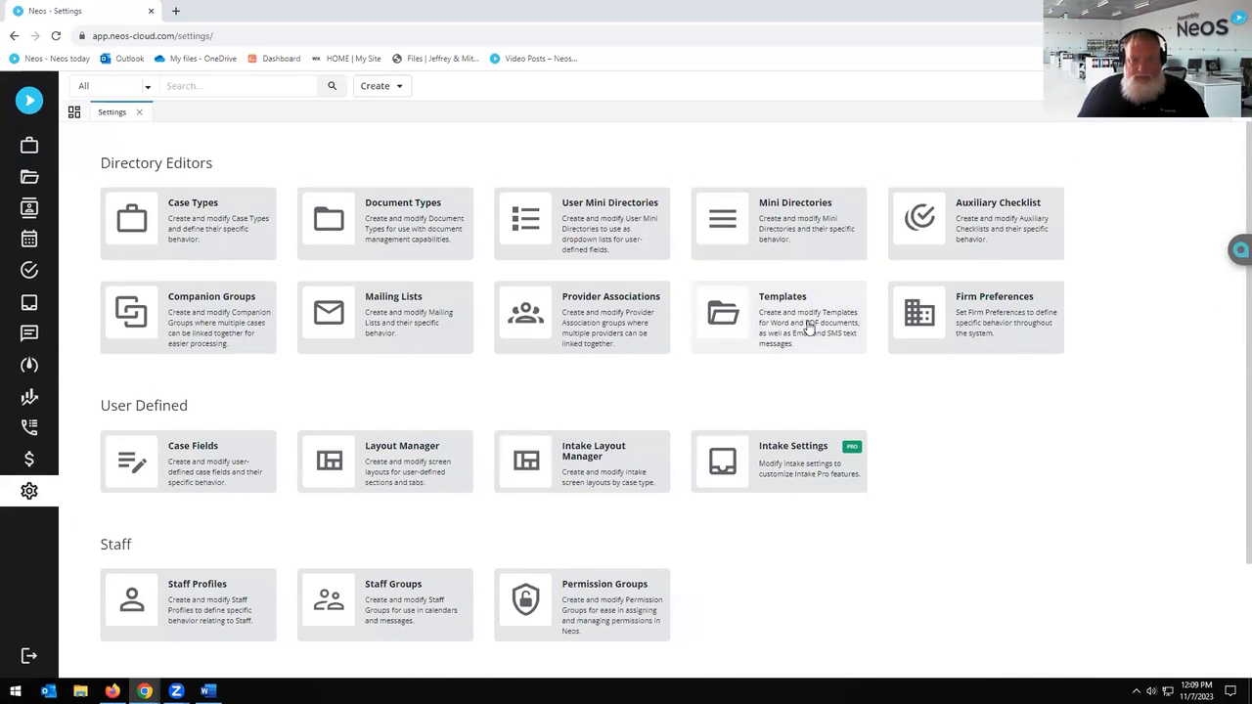
left_click(808, 328)
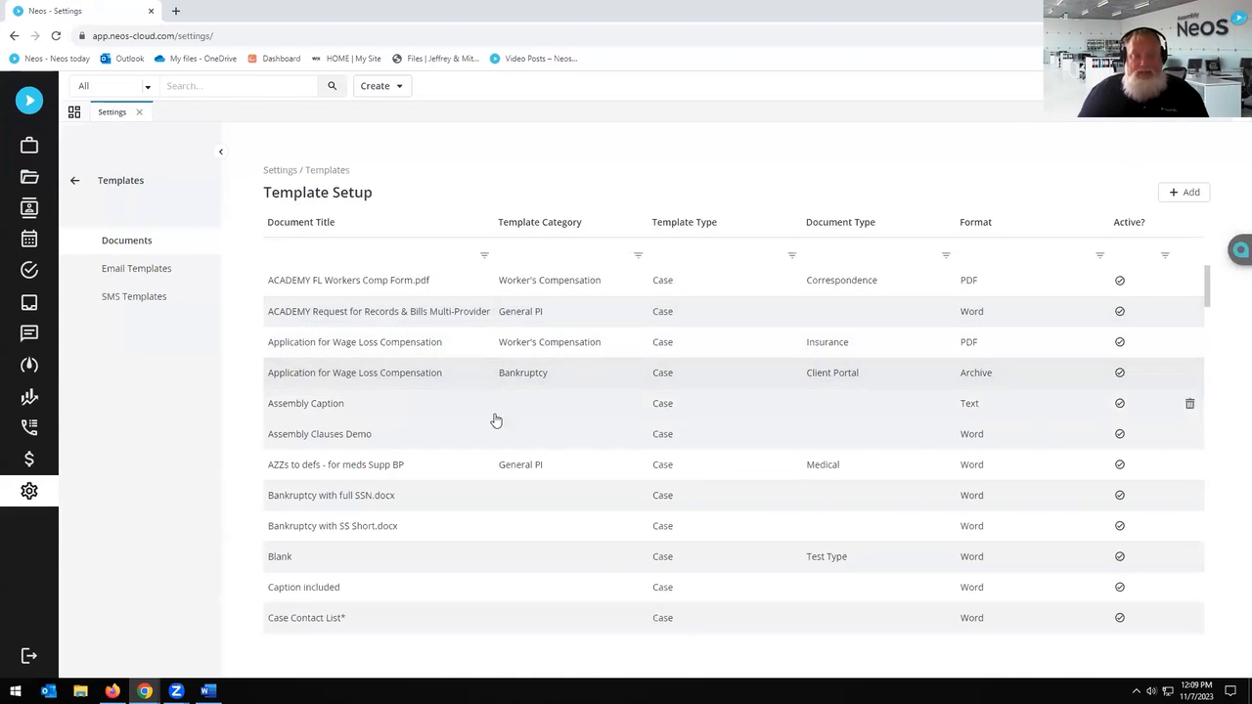
scroll(494, 484, "down", 3)
scroll(491, 487, "down", 6)
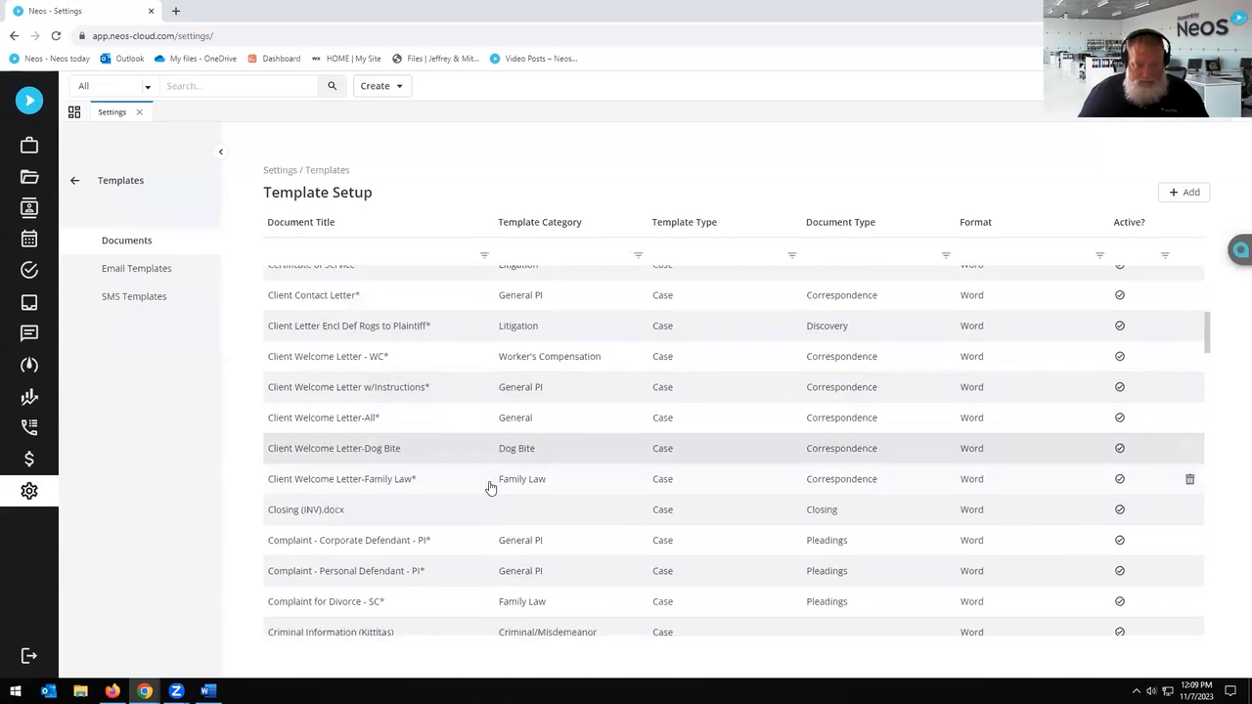
scroll(492, 487, "up", 8)
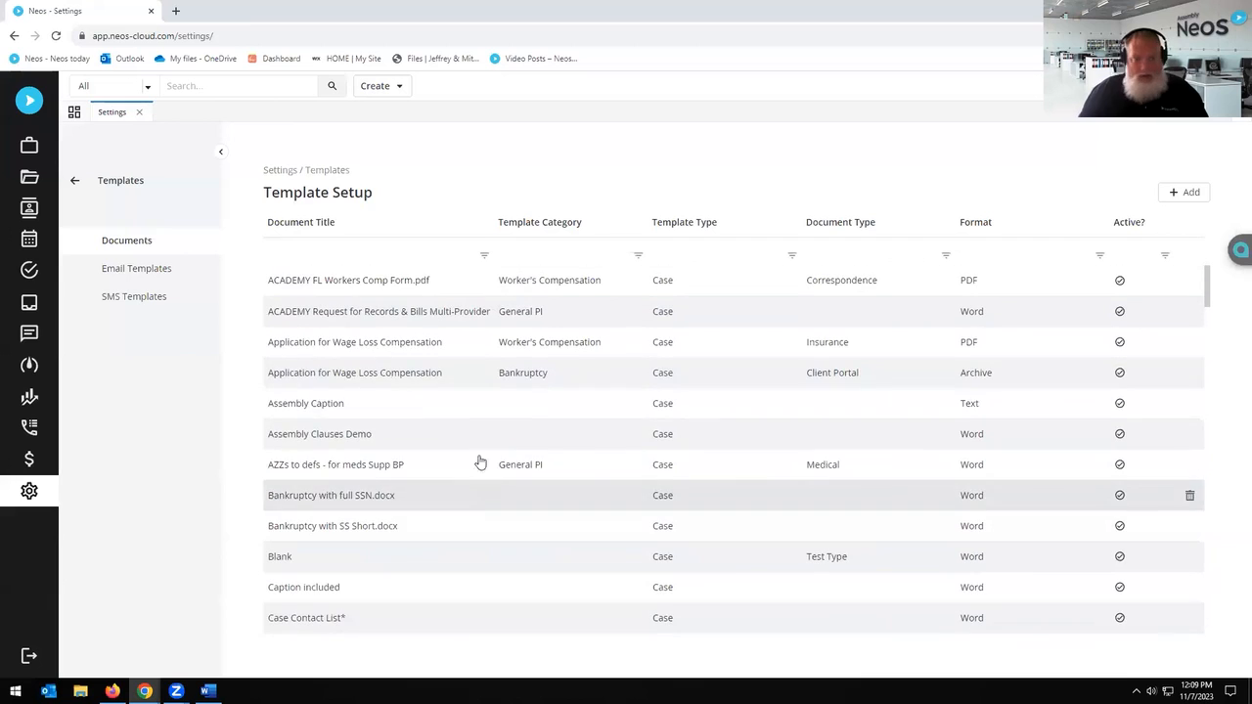
left_click(434, 313)
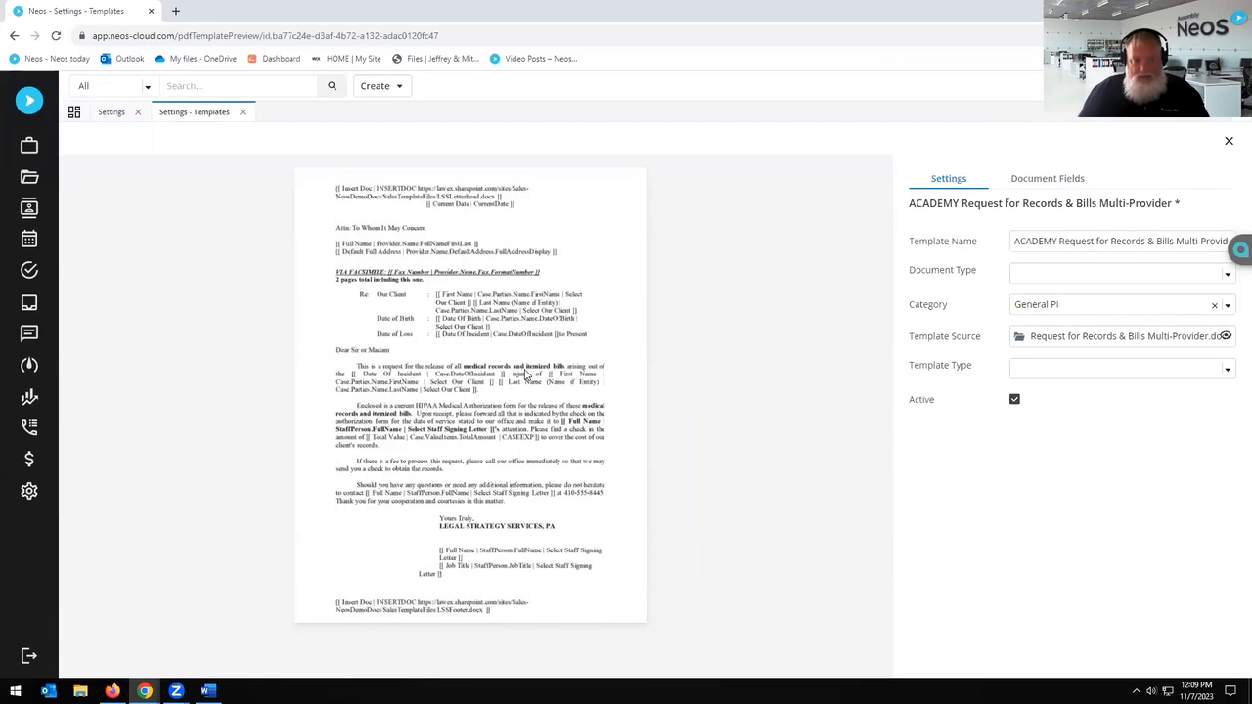
left_click(1225, 338)
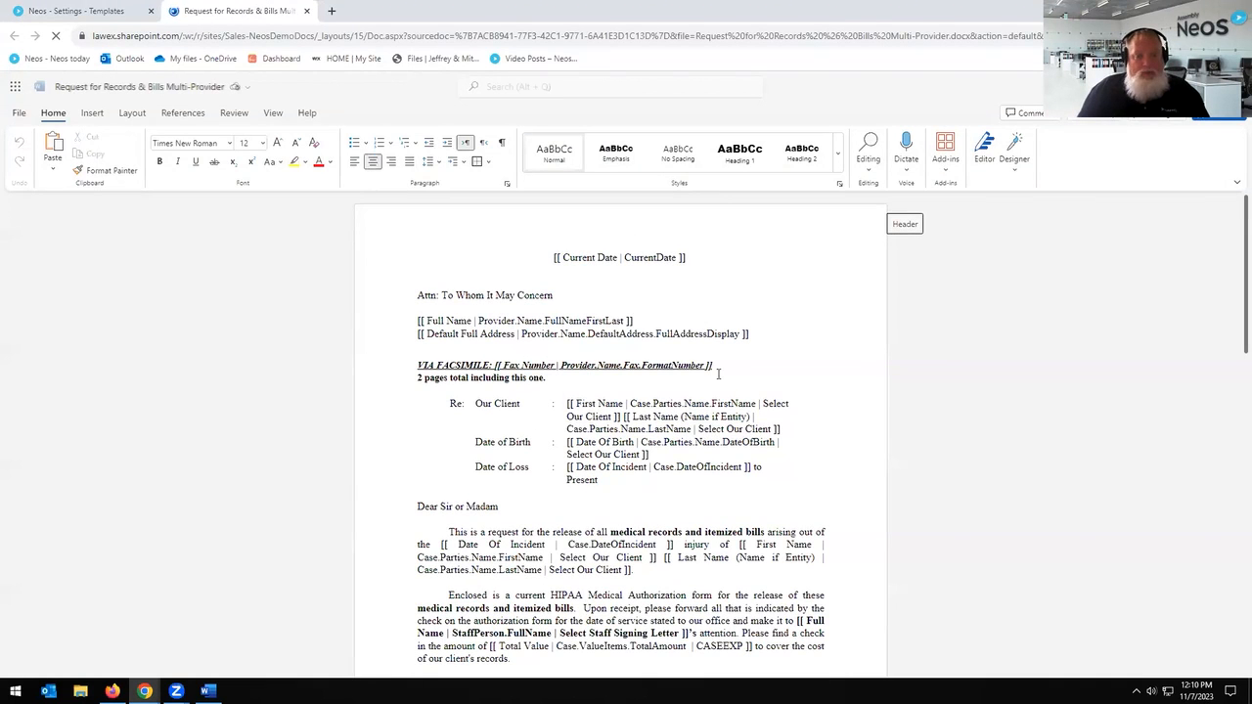
Step: Try Insert > Tag, then close the Word tab and reopen the template source from Neos
left_click(92, 113)
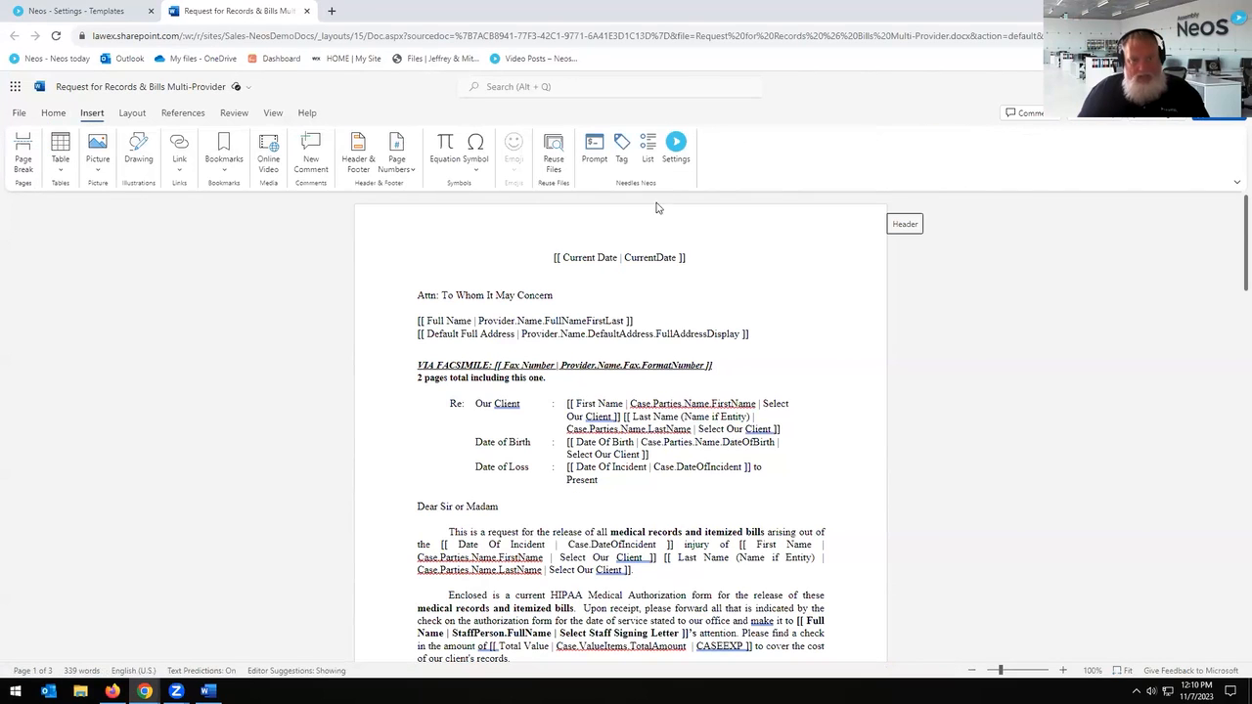
left_click(622, 152)
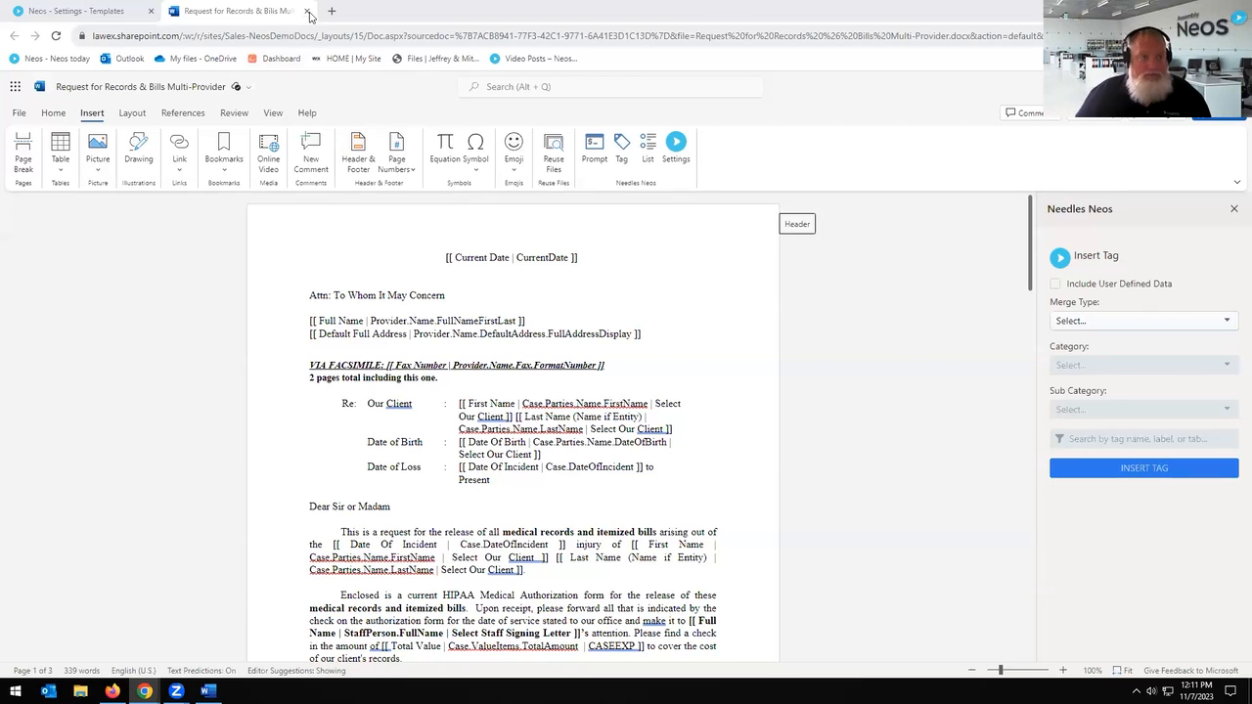
left_click(307, 11)
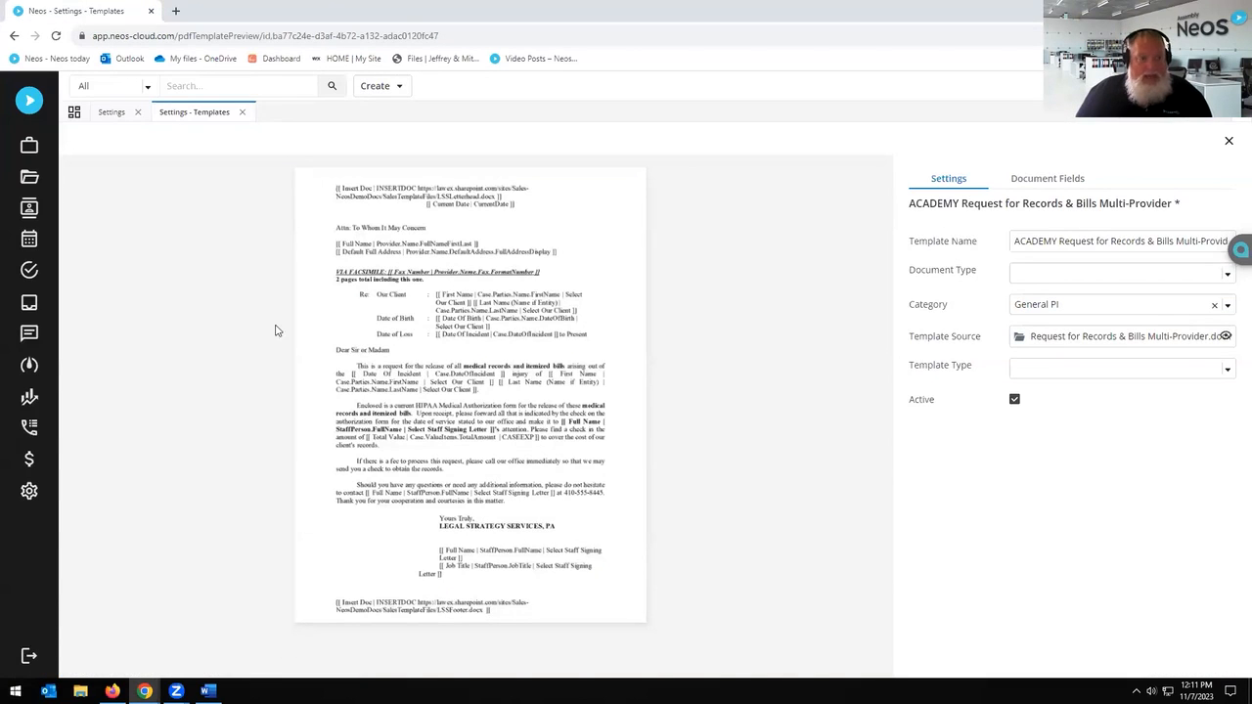
left_click(1226, 337)
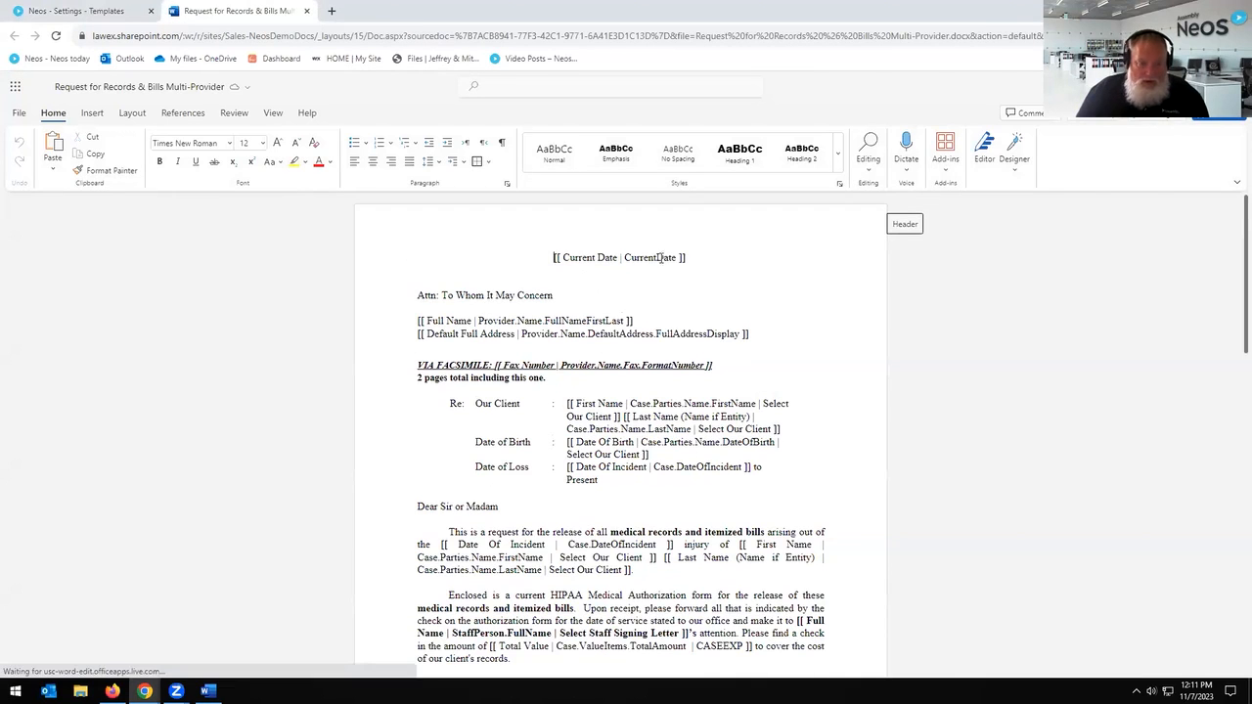
scroll(653, 356, "down", 2)
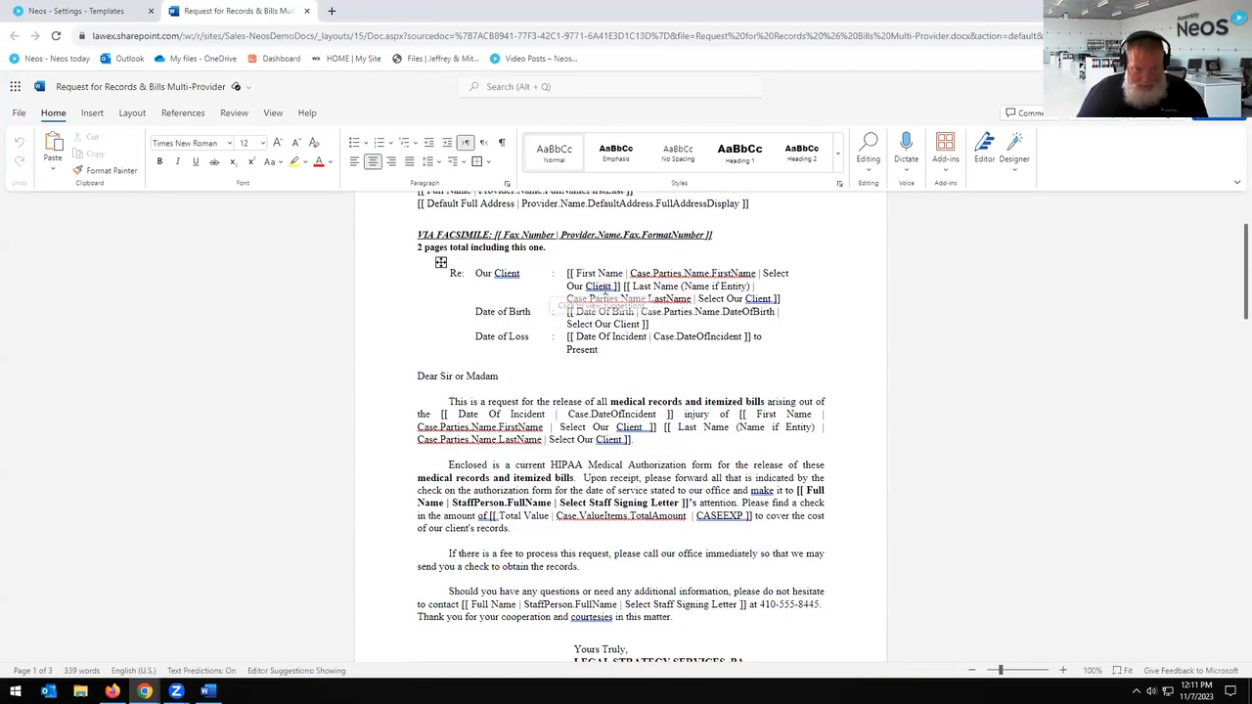
Step: Open the Needles Neos Insert Tag pane with merge type Case, then return to the Neos templates tab
left_click(91, 114)
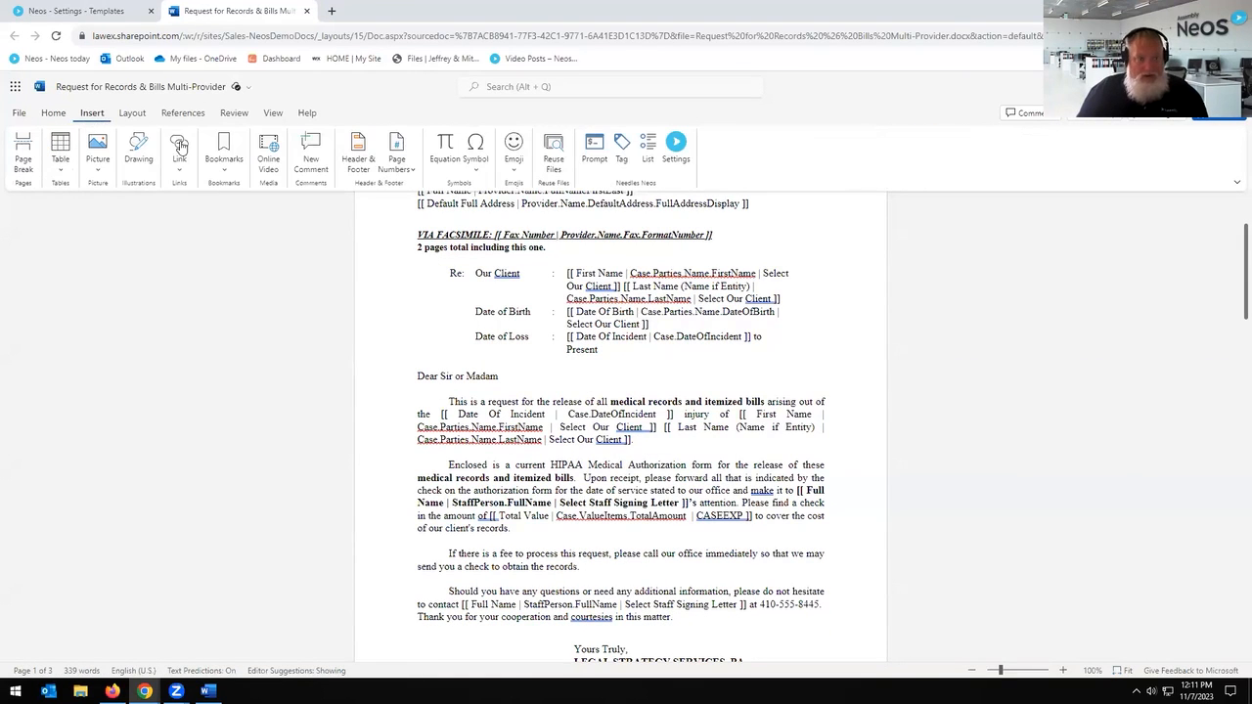
left_click(622, 149)
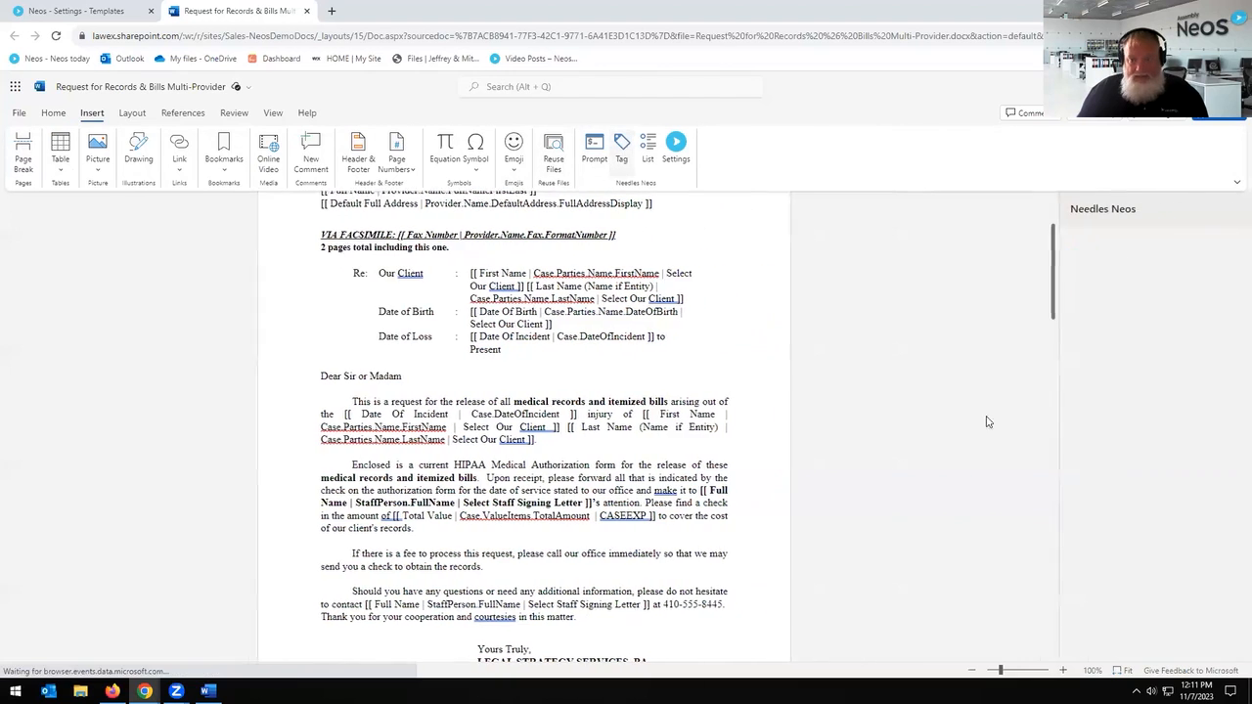
left_click(1182, 322)
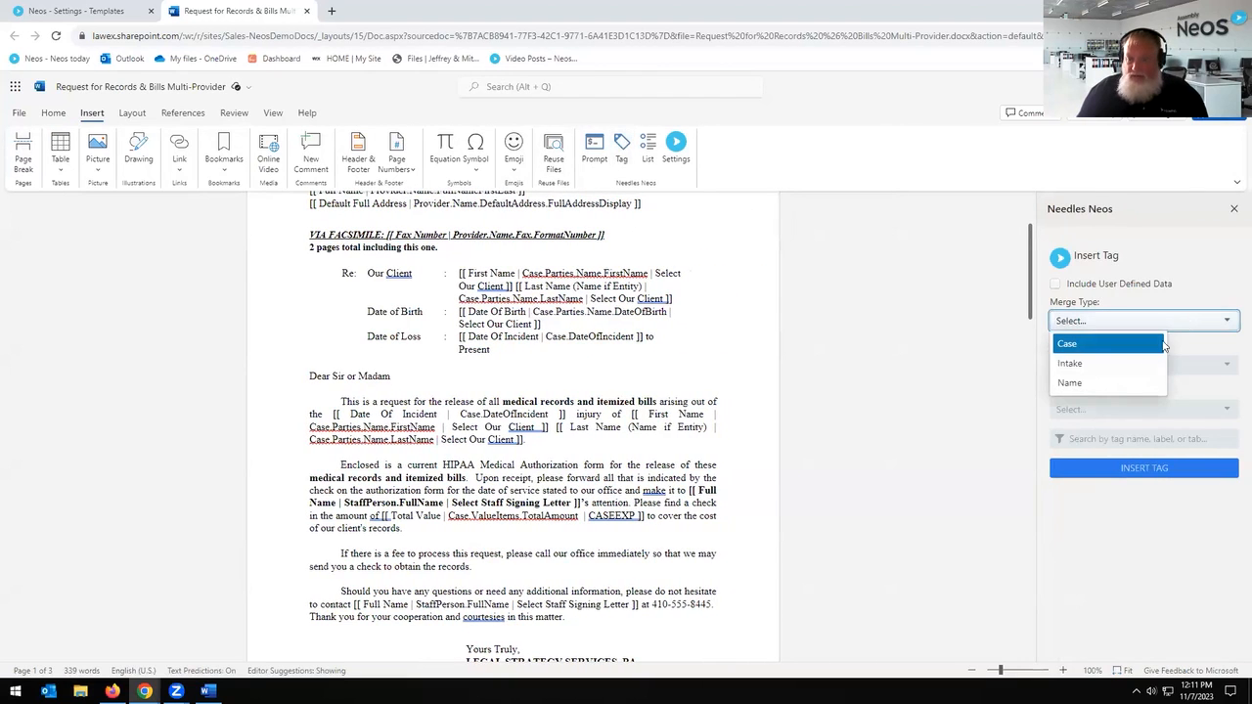
left_click(1074, 348)
left_click(1099, 368)
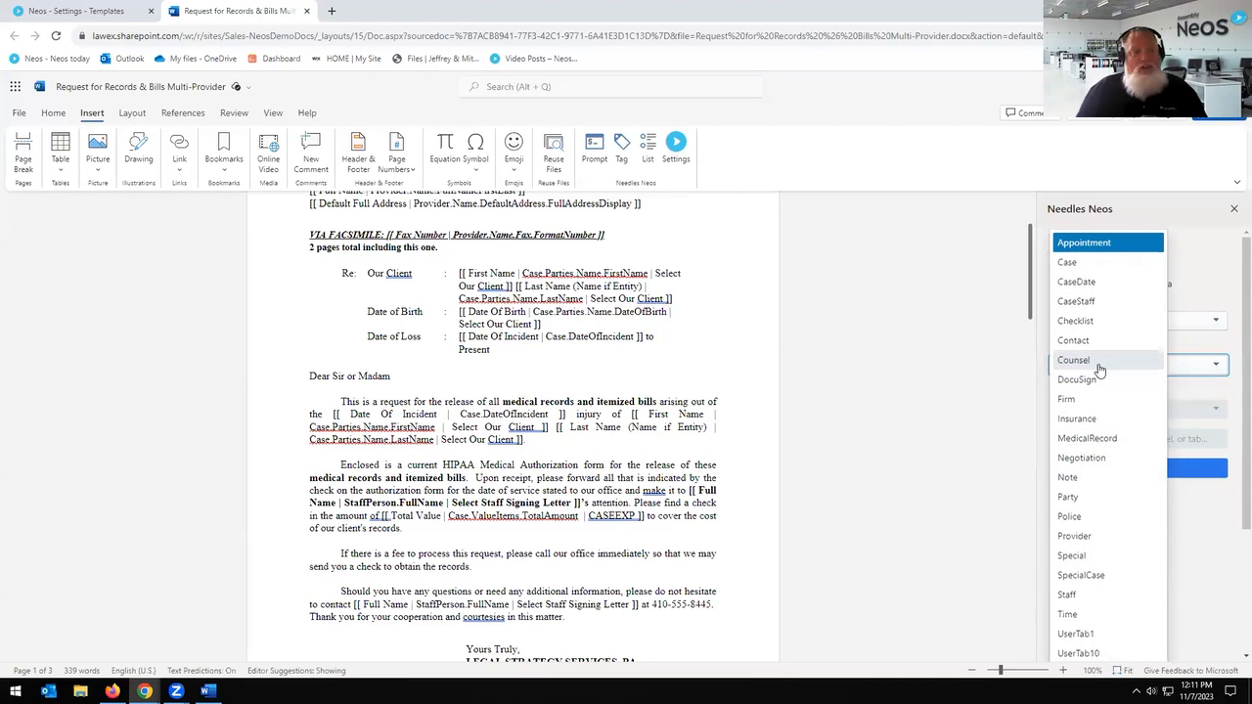
left_click(98, 11)
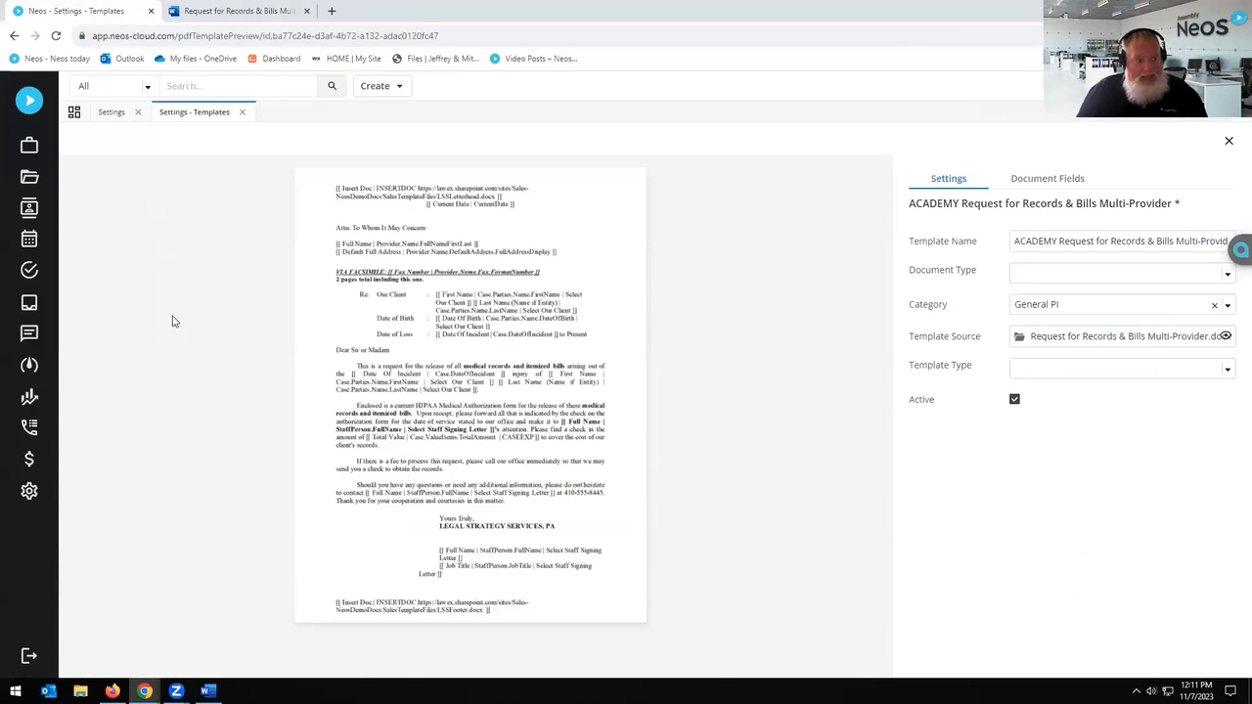
Step: Open the first Recently Opened case from the Neos search box, then return to the Word letter
left_click(203, 88)
left_click(304, 162)
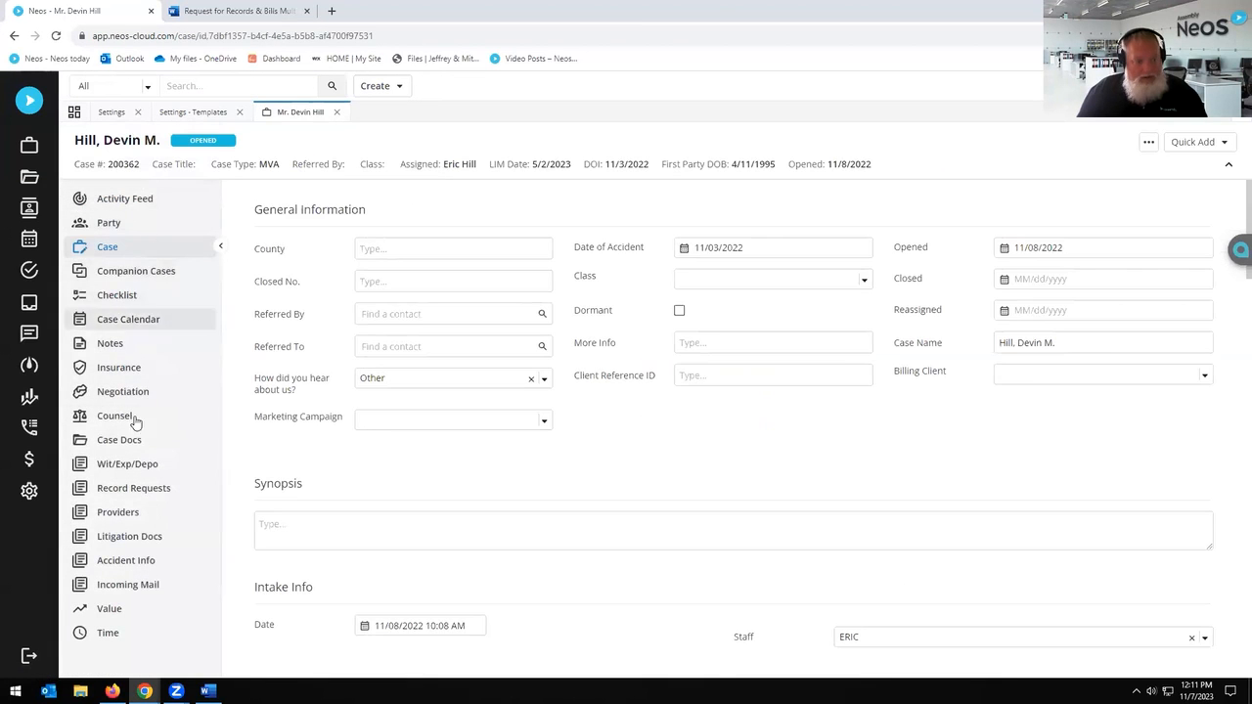
left_click(217, 11)
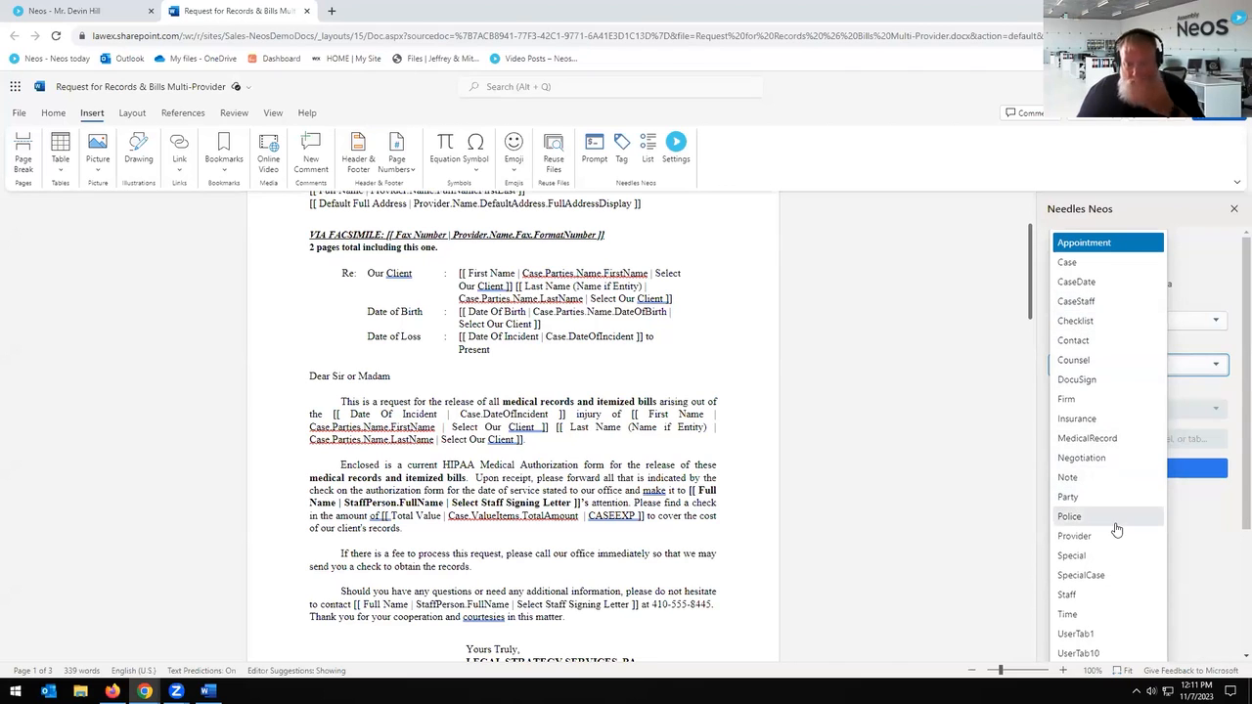
Step: Choose Party as the tag category, browse its tags, and place the cursor after 'Dear Sir or Madam'
left_click(1110, 501)
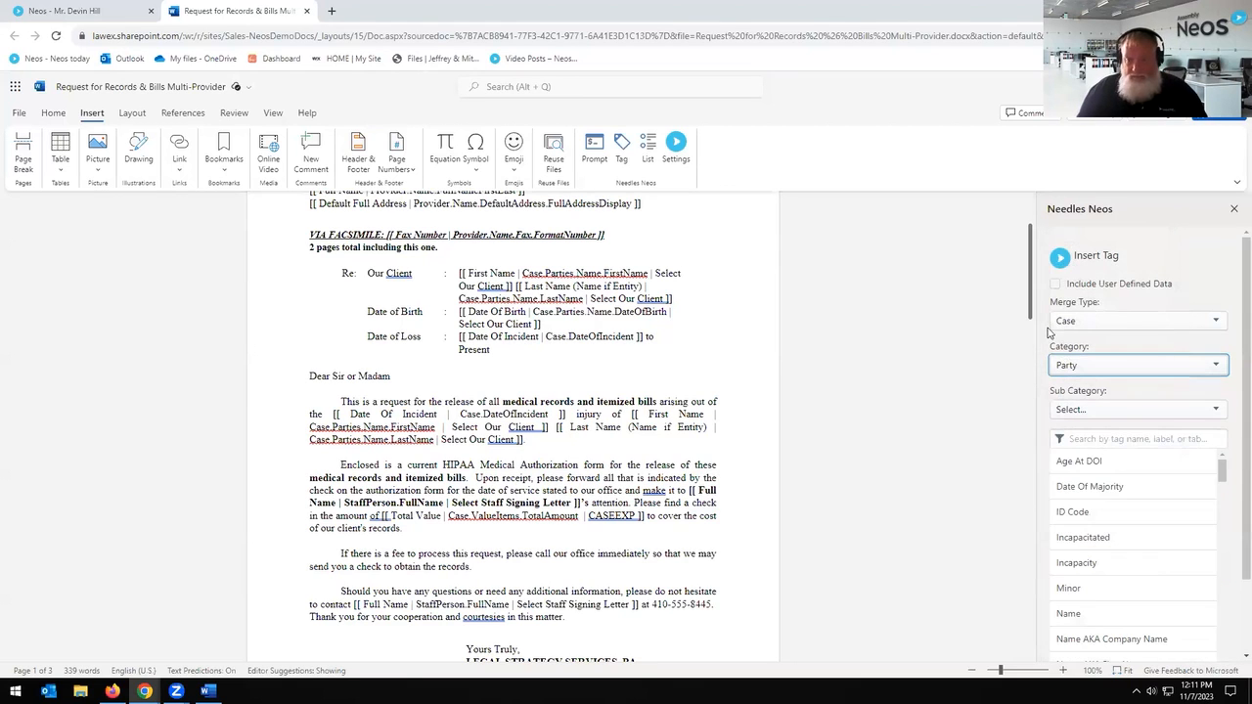
scroll(1150, 483, "down", 5)
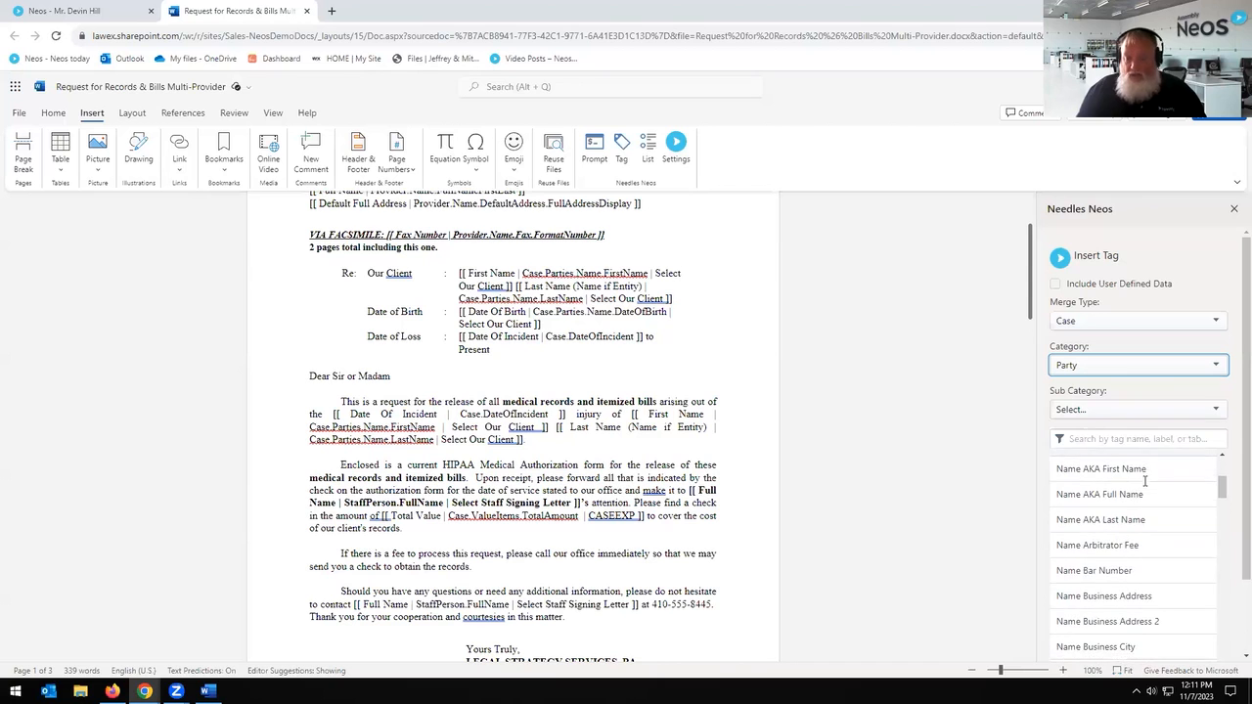
scroll(1157, 505, "down", 5)
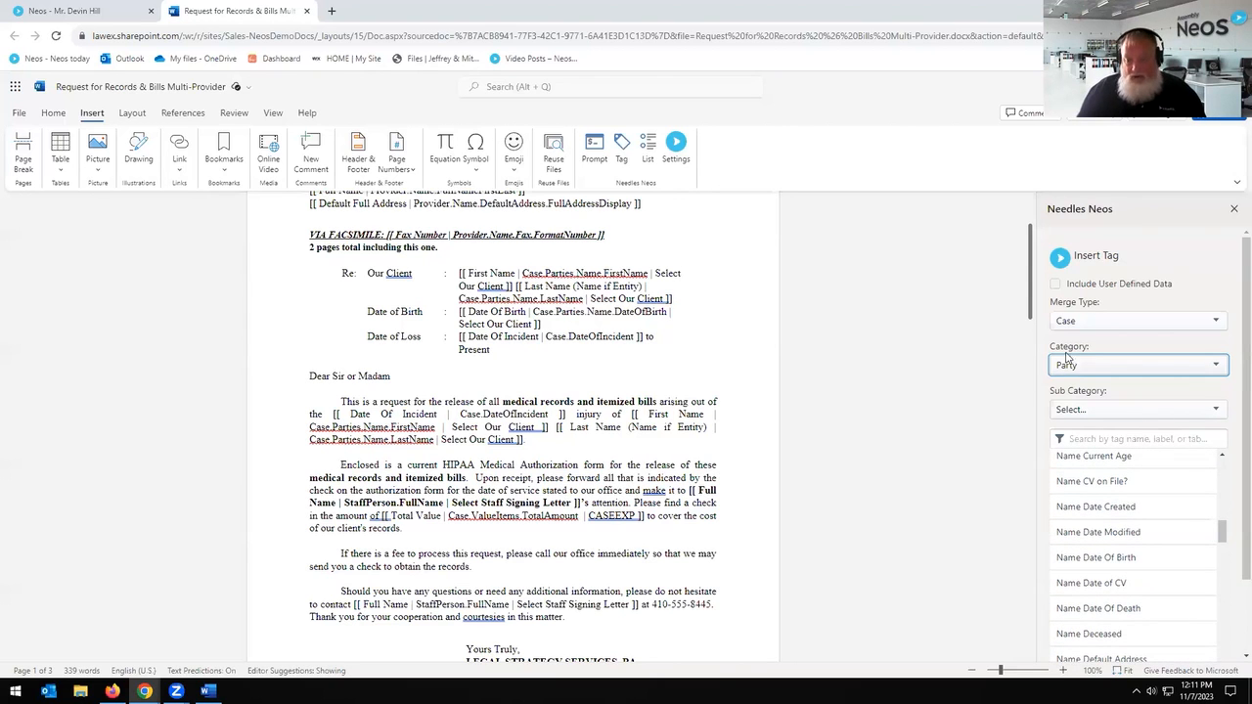
scroll(664, 331, "down", 6)
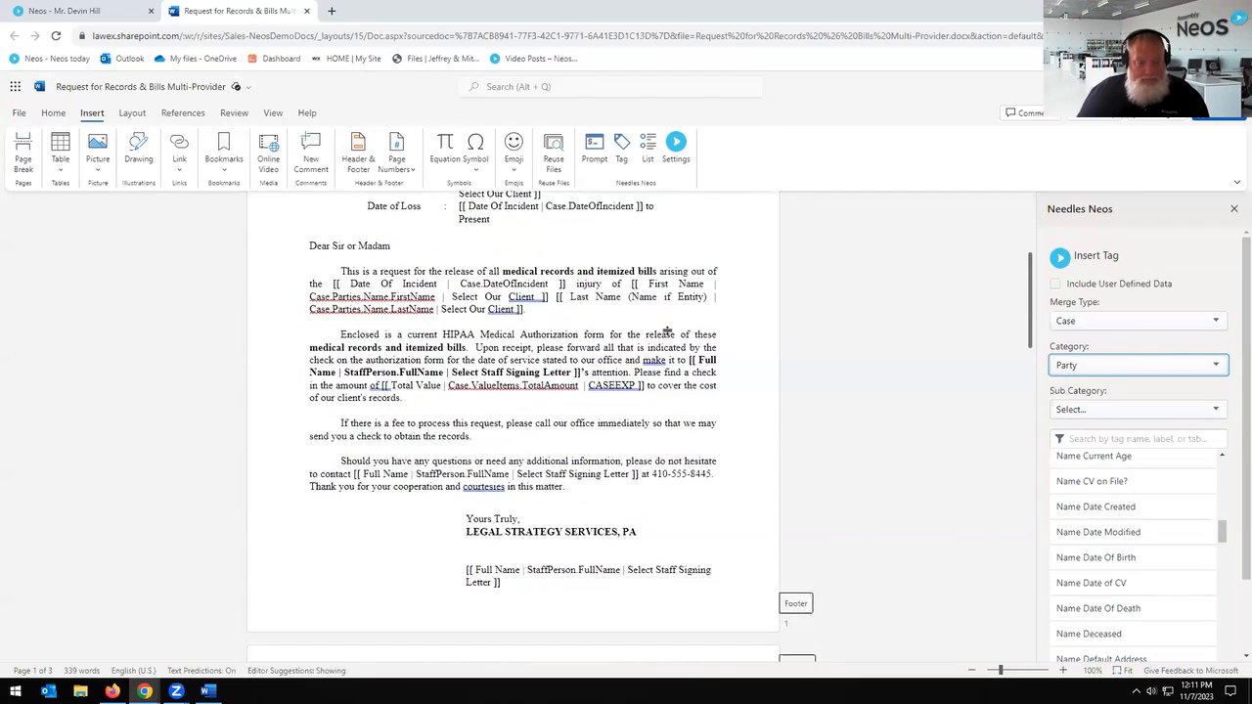
scroll(668, 331, "up", 15)
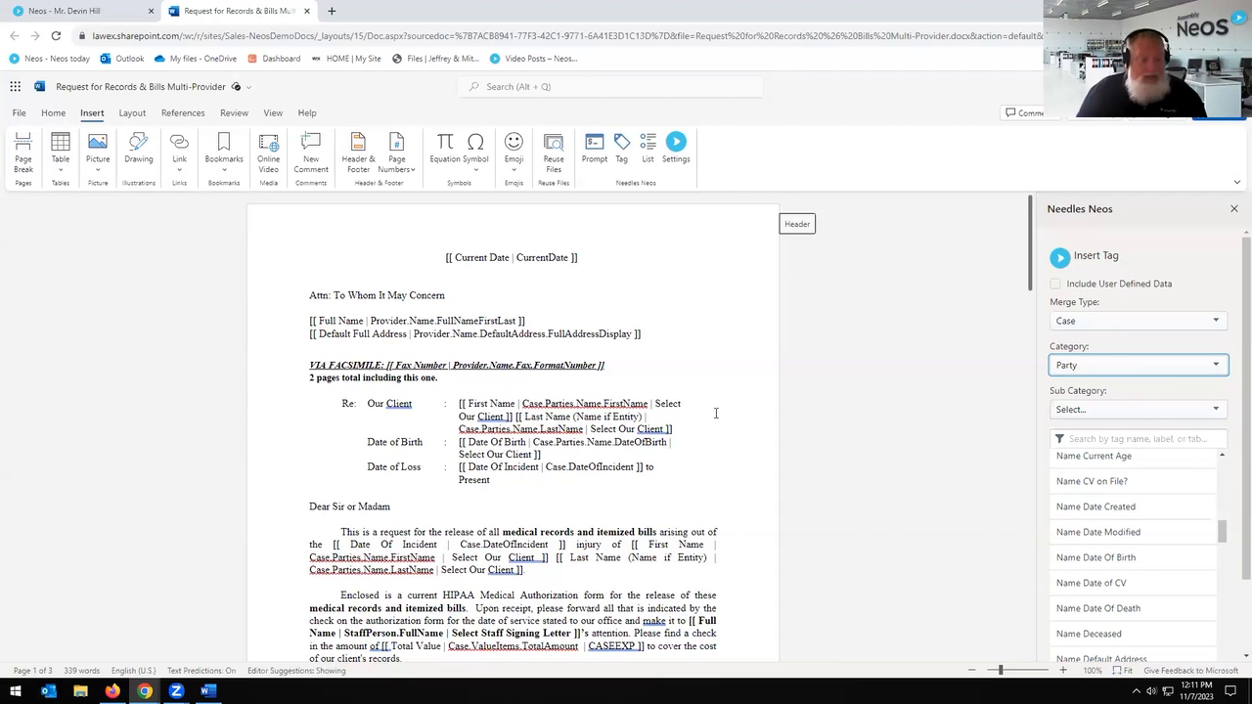
left_click(405, 509)
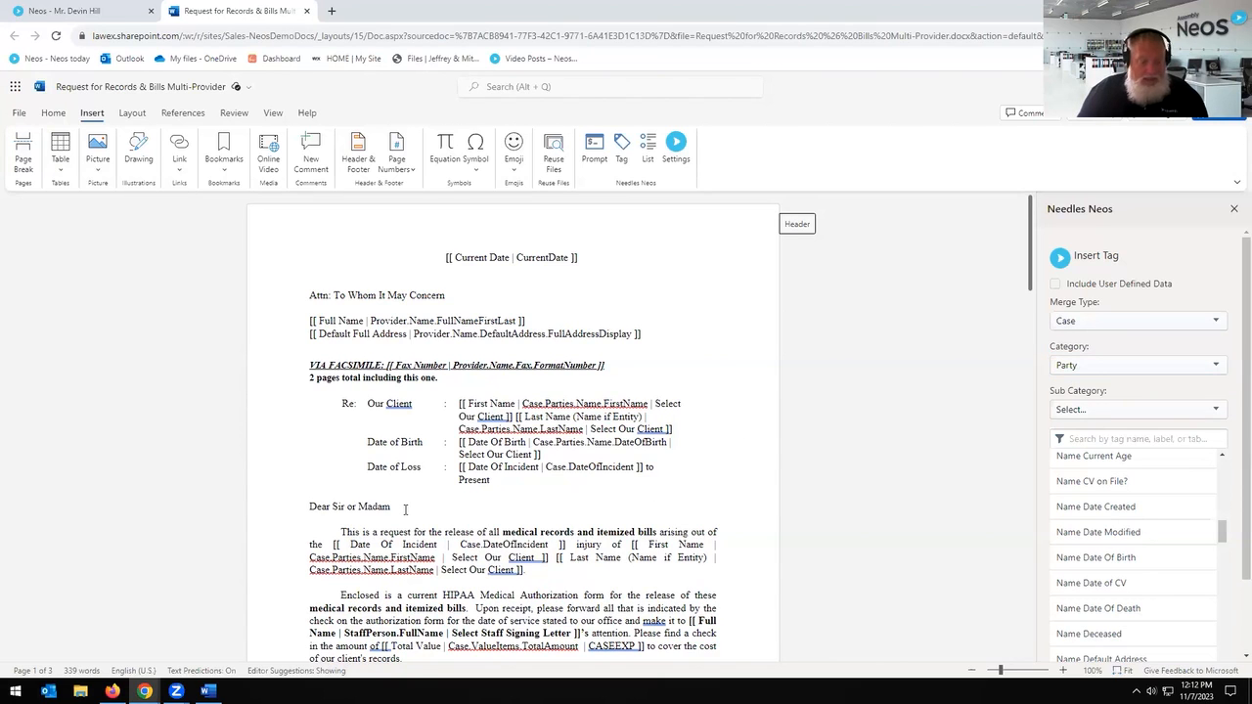
Step: Insert the Name Full Name tag found with filter 'NameF', then delete it and clear the filter
left_click(1112, 441)
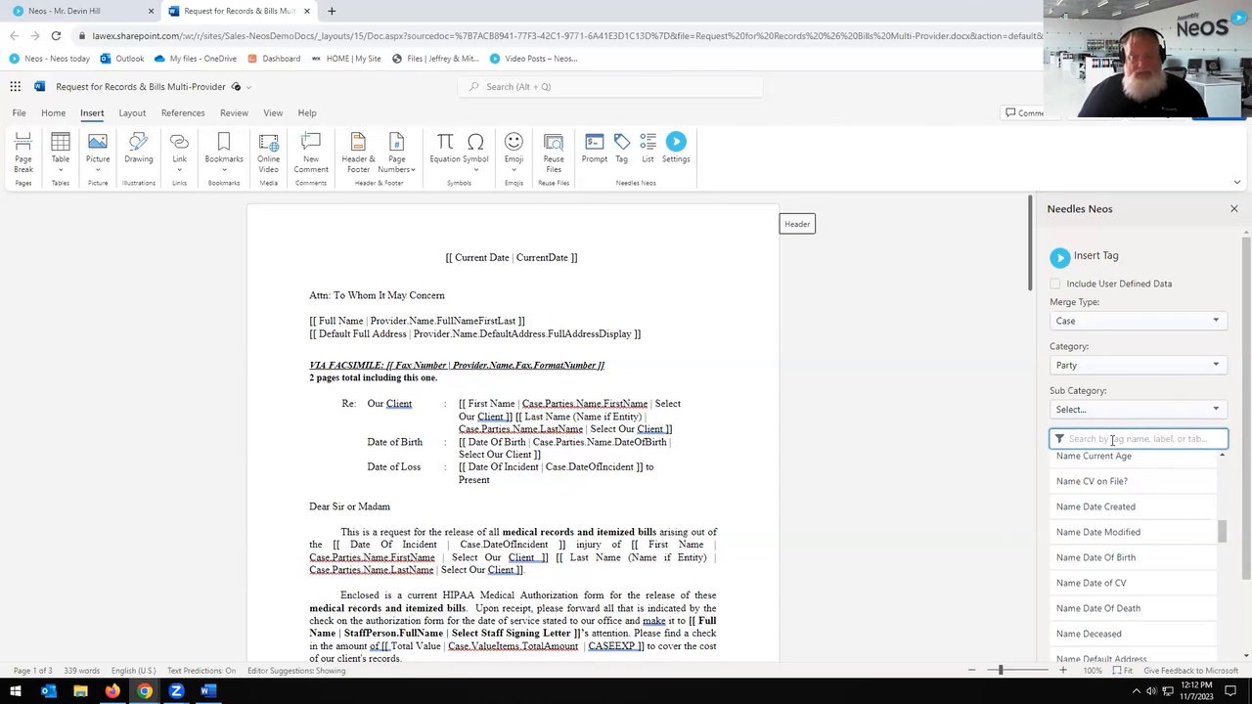
type("Name")
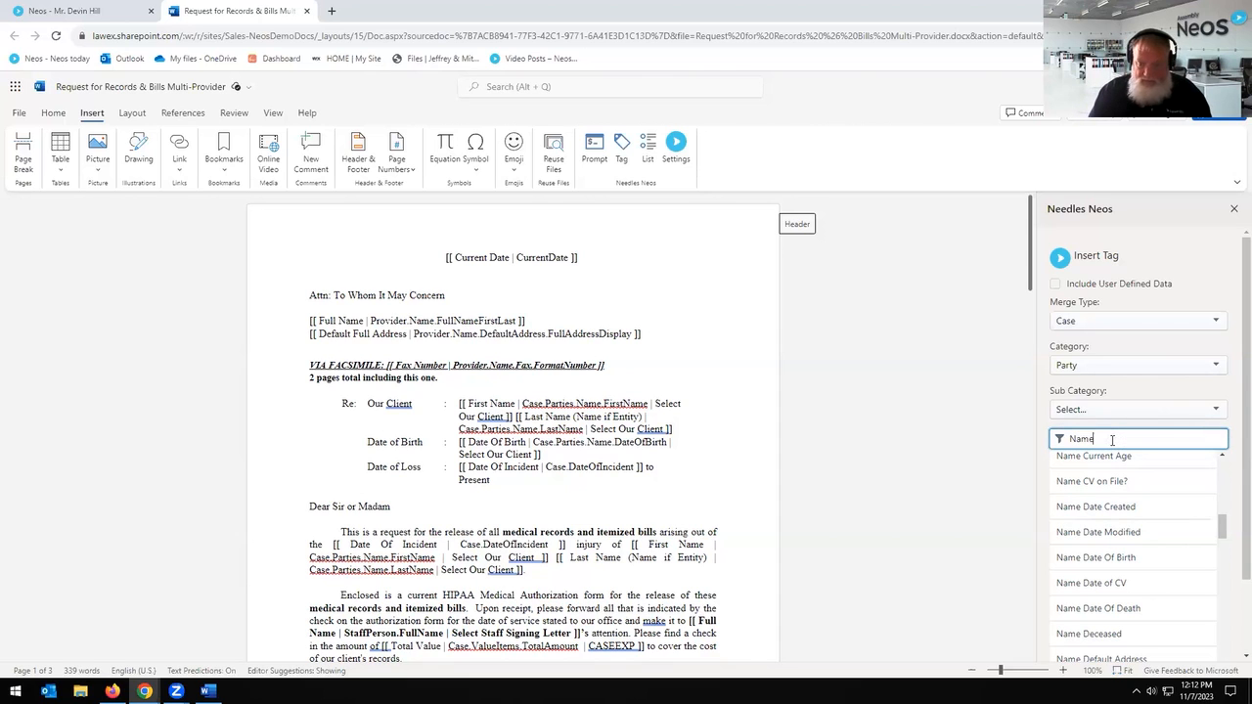
type("F")
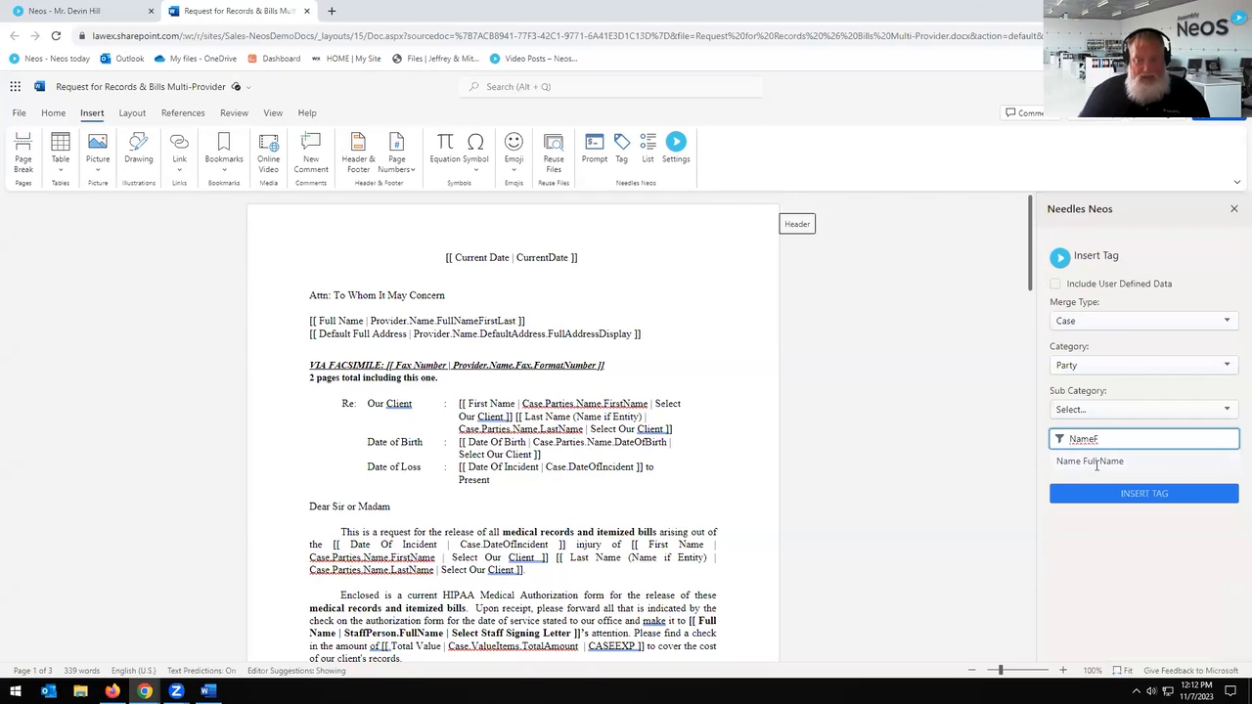
double_click(1099, 460)
left_click_drag(658, 503, 397, 506)
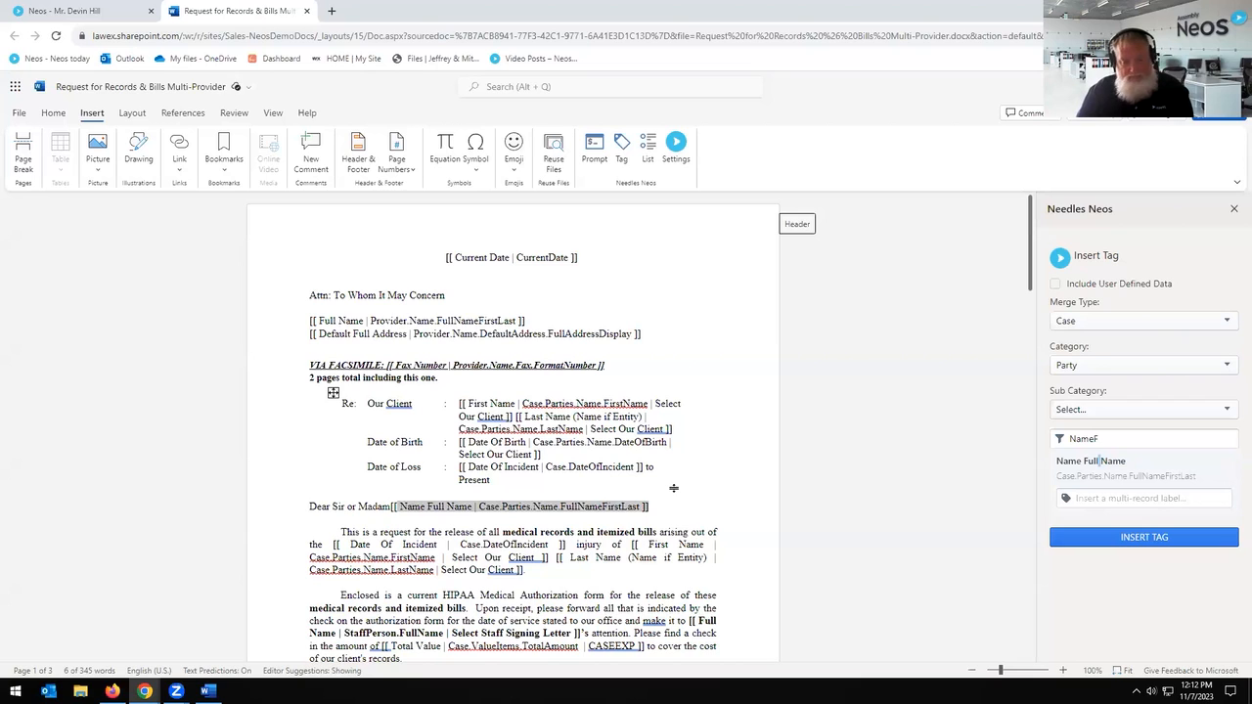
key("BackSpace")
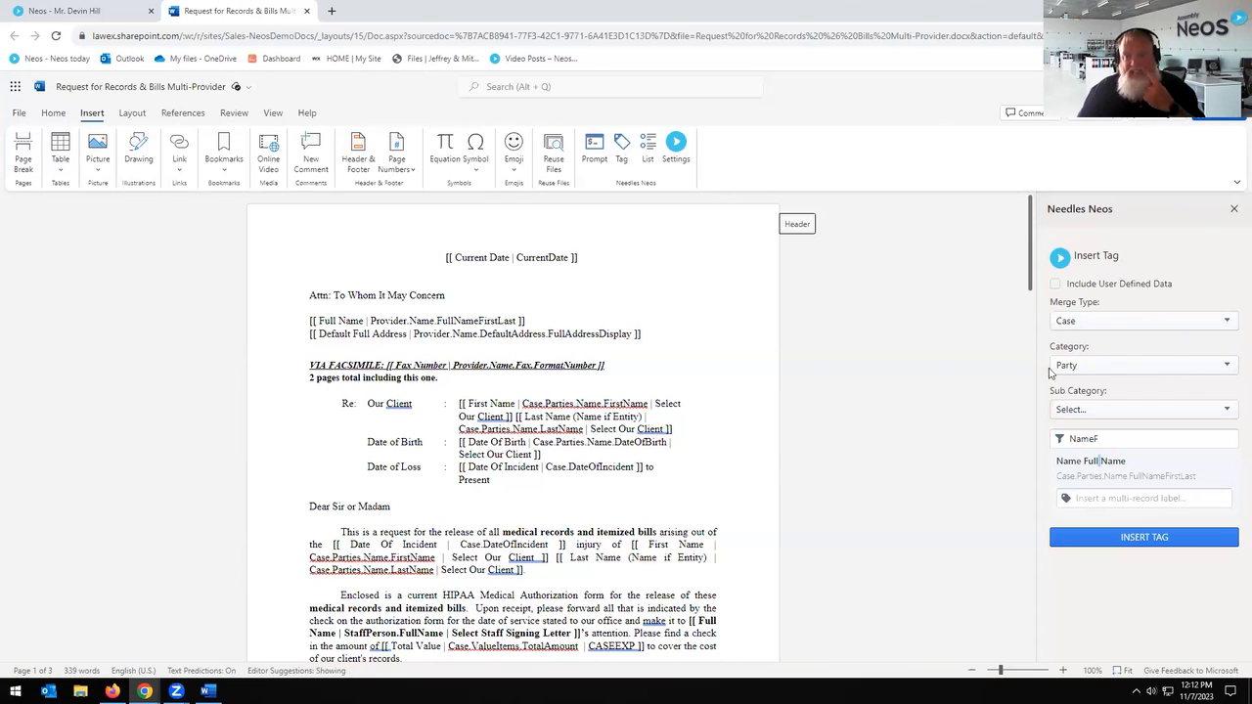
left_click(1114, 441)
key("BackSpace")
key("BackSpace")
key("BackSpace")
key("BackSpace")
key("BackSpace")
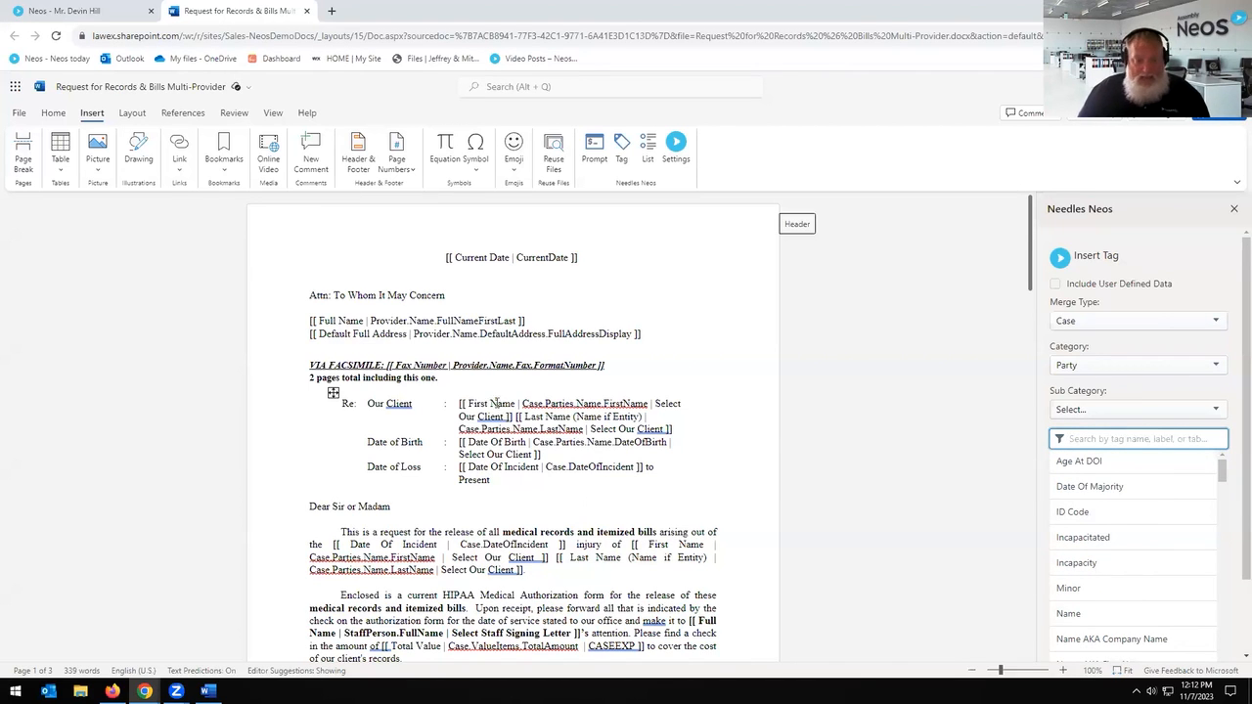
Step: Highlight Case.Parties.Name.FirstName in the Re: line, then switch to the client's Neos case
left_click_drag(521, 403, 648, 404)
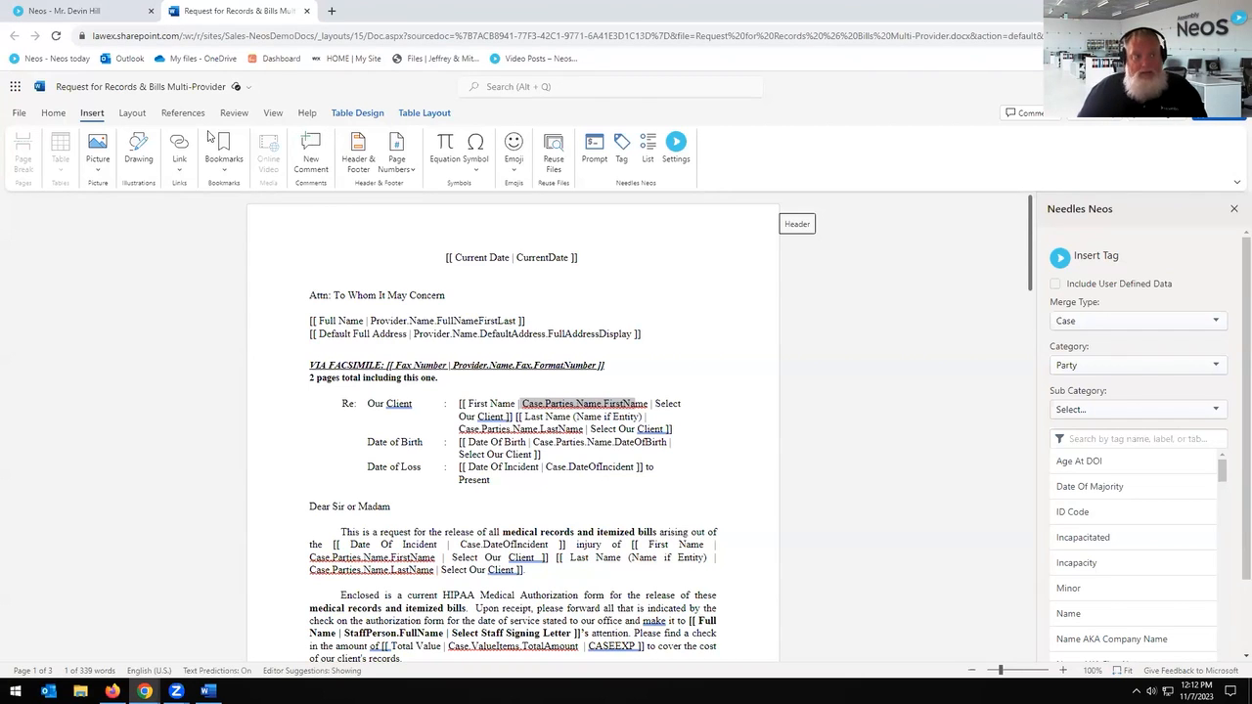
left_click(118, 12)
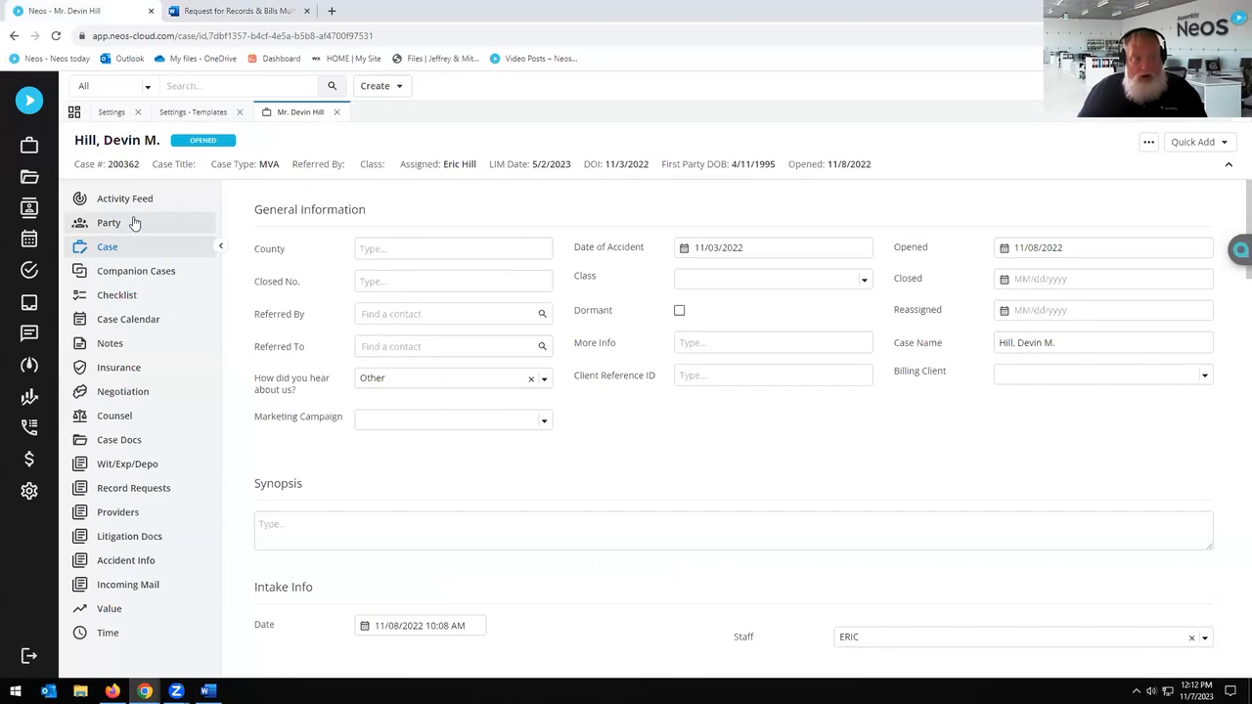
Step: Switch back to the Word tab showing the Request for Records & Bills Multi-Provider document
left_click(245, 11)
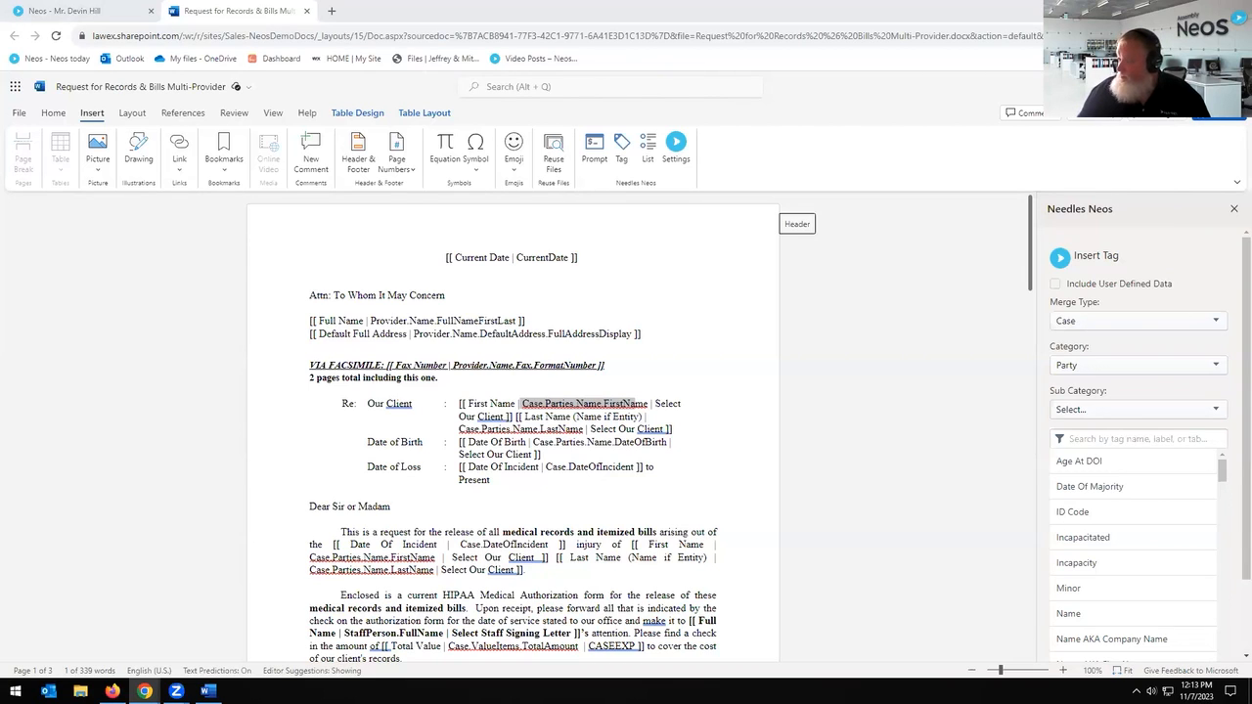
Step: Close the Word document and the Settings - Templates preview
left_click(533, 315)
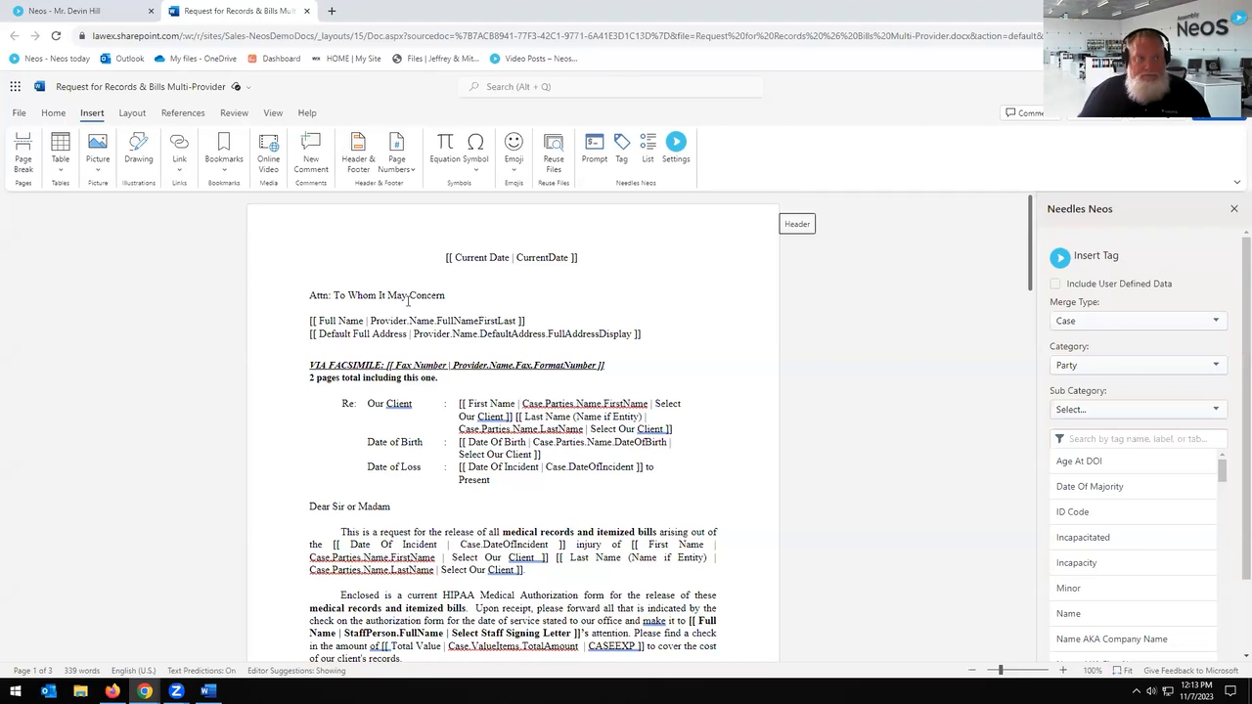
left_click(307, 11)
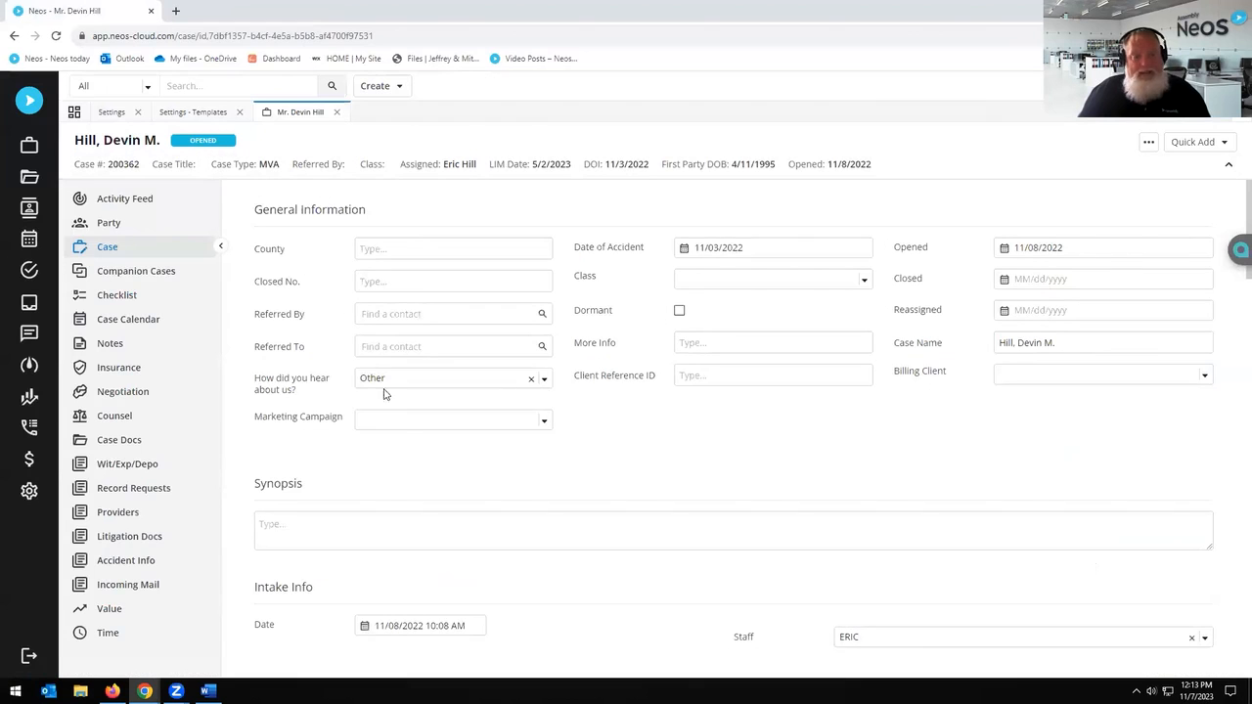
left_click(199, 112)
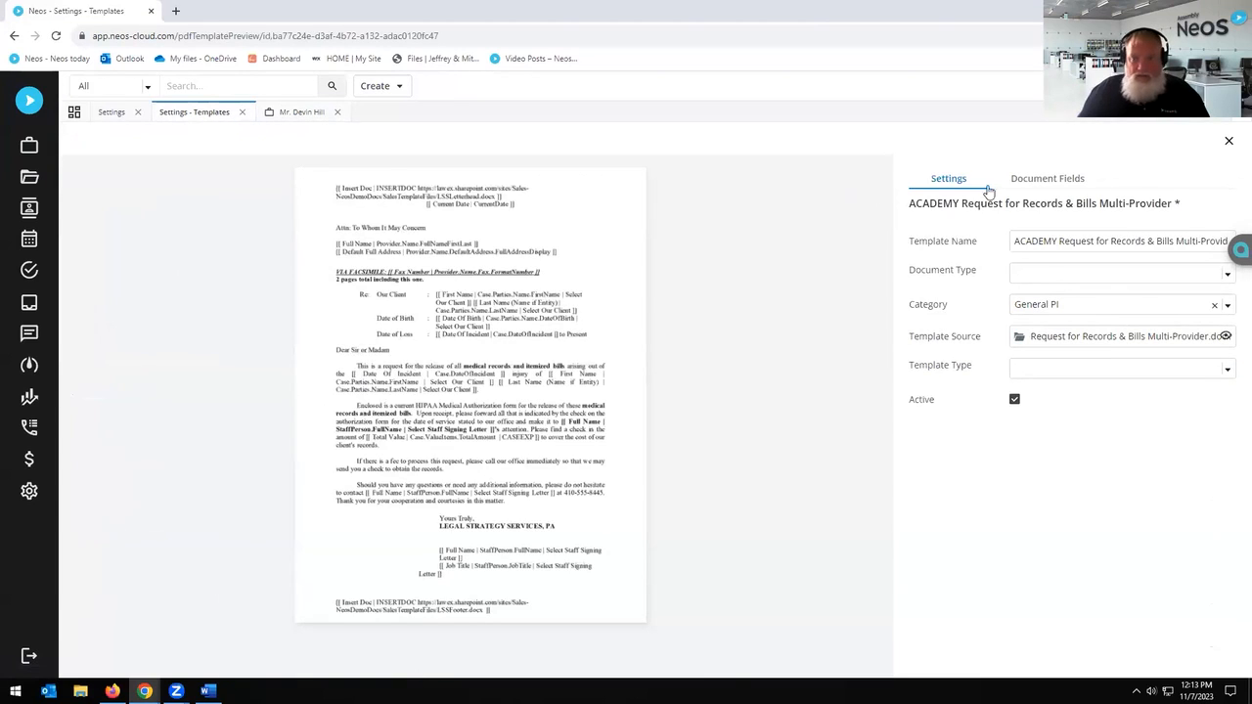
left_click(1226, 142)
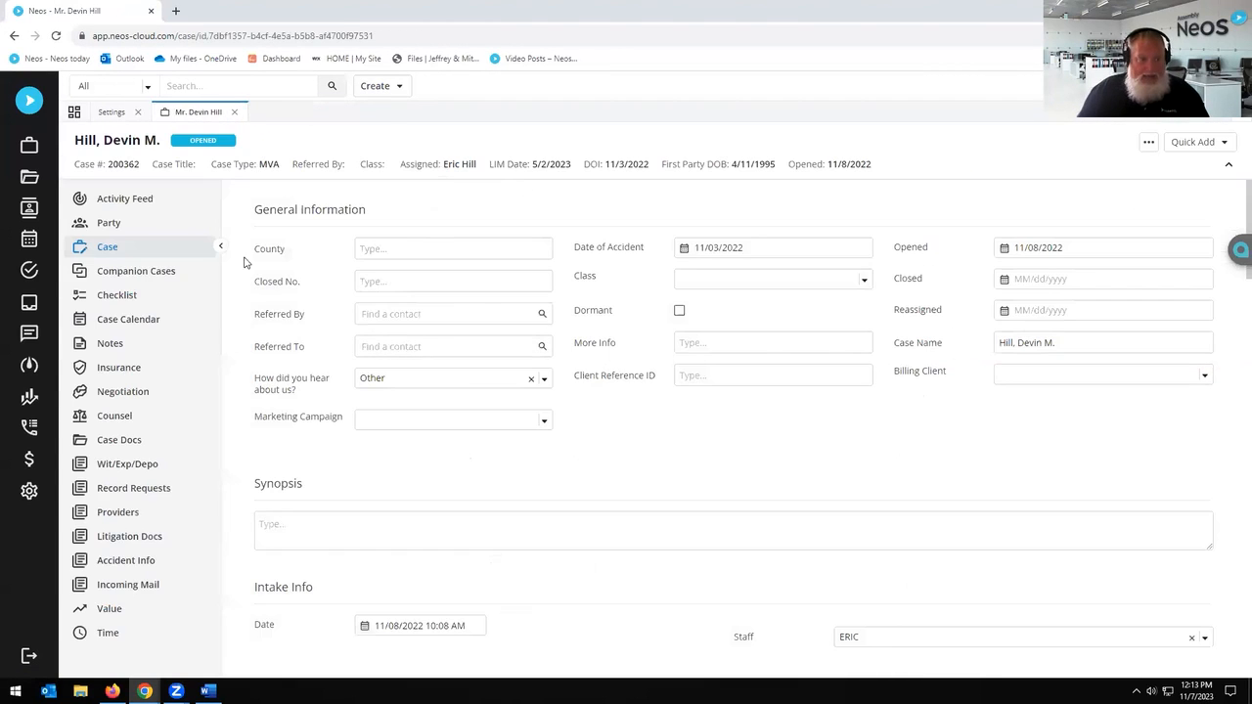
Step: Show the Template Setup list, minimize the browser, and open the Neos Testing folder
left_click(123, 112)
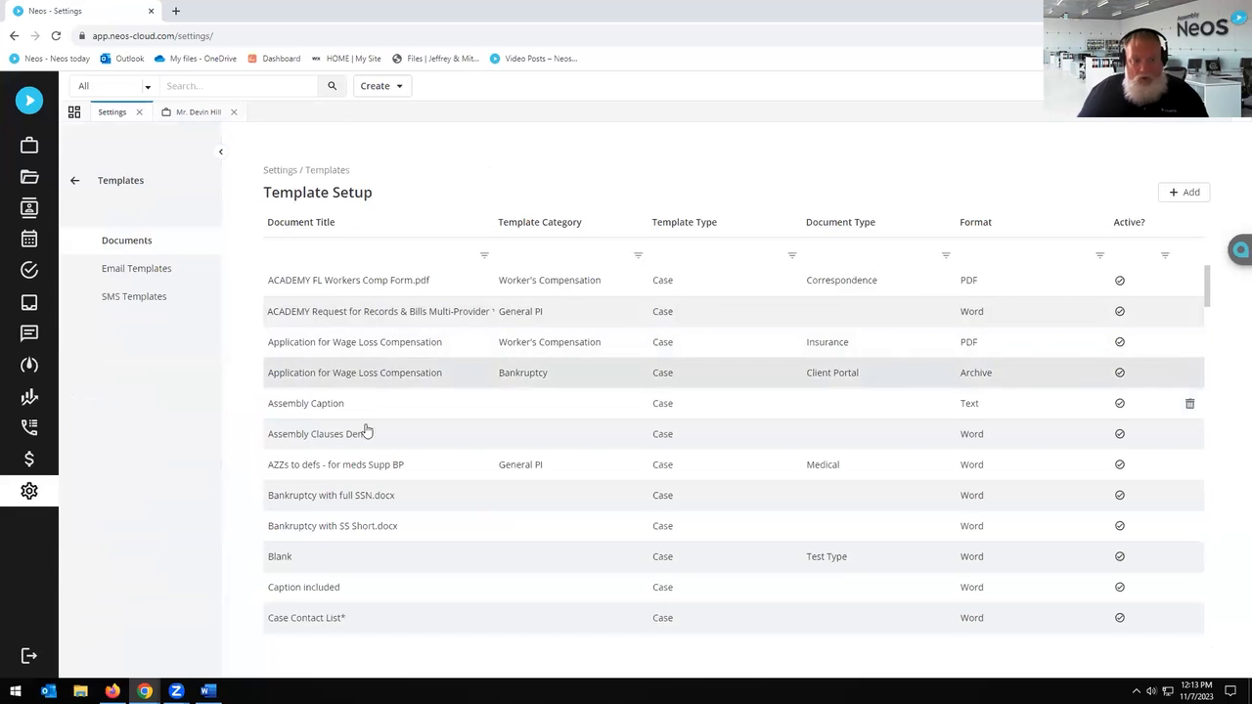
scroll(369, 472, "down", 2)
scroll(374, 475, "up", 3)
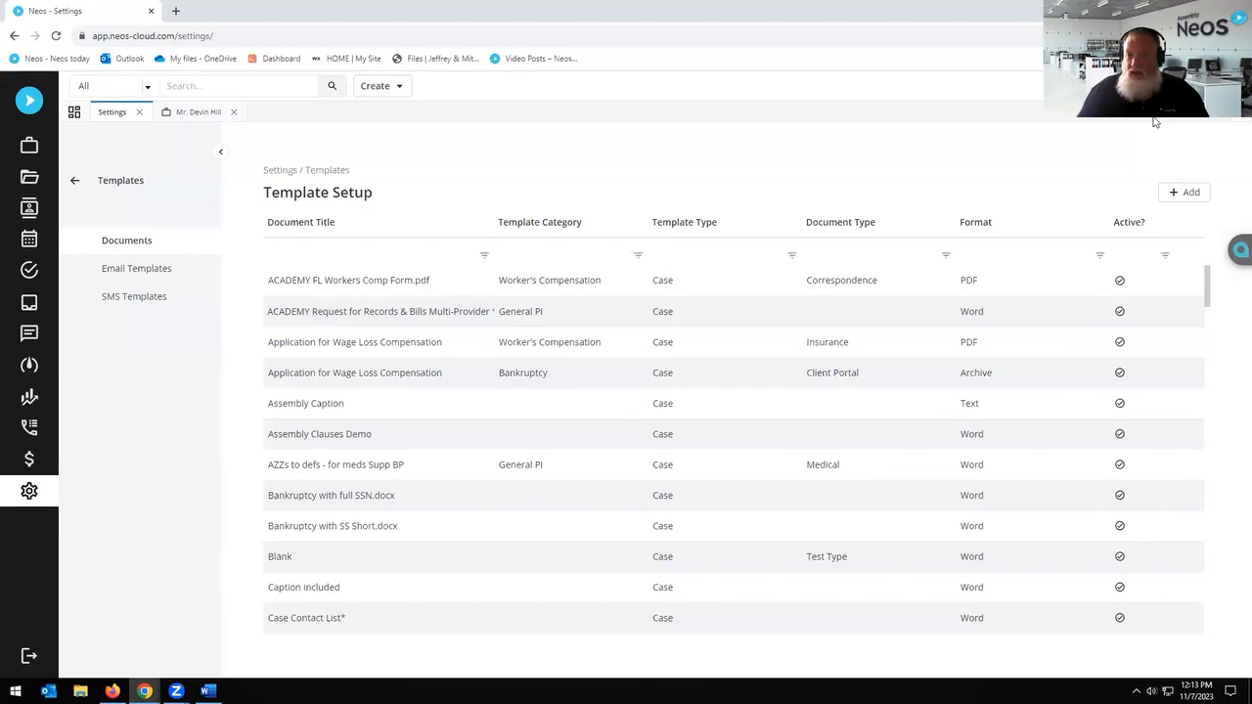
left_click(1176, 11)
double_click(1113, 88)
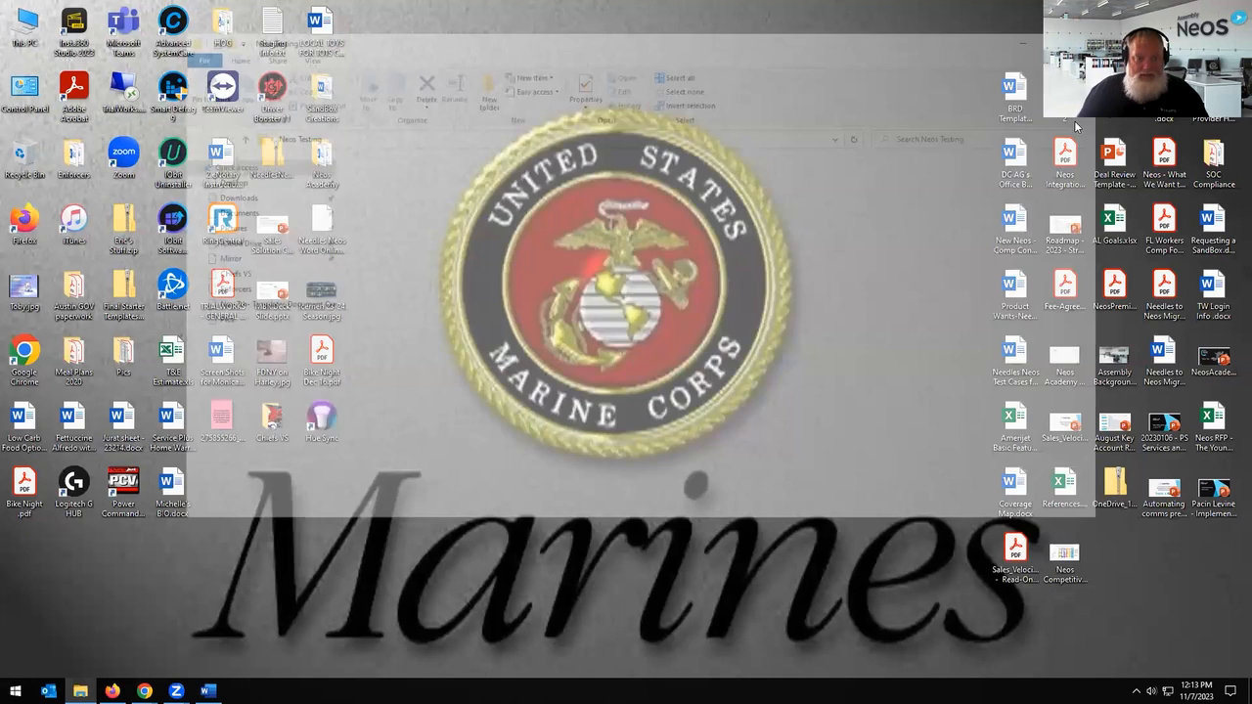
Step: Open Demand to InsurerAdjuster.docx in Word, then return to the Neos Settings window
left_click(436, 262)
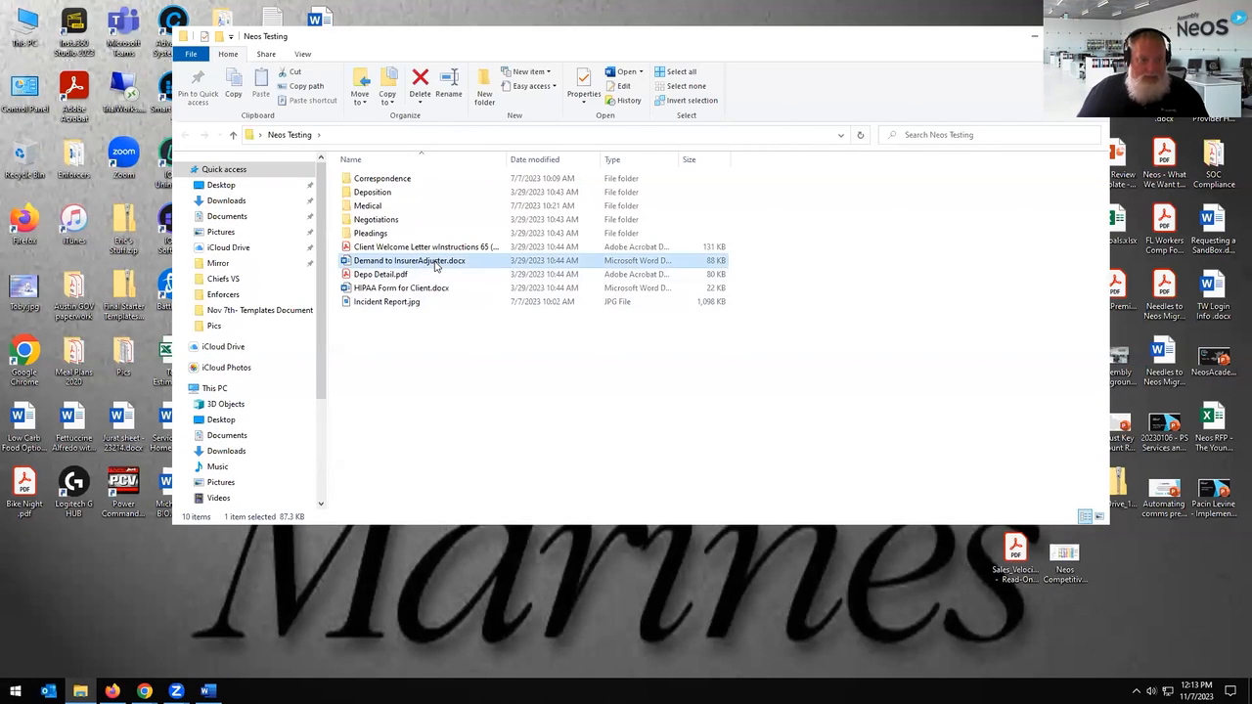
double_click(435, 262)
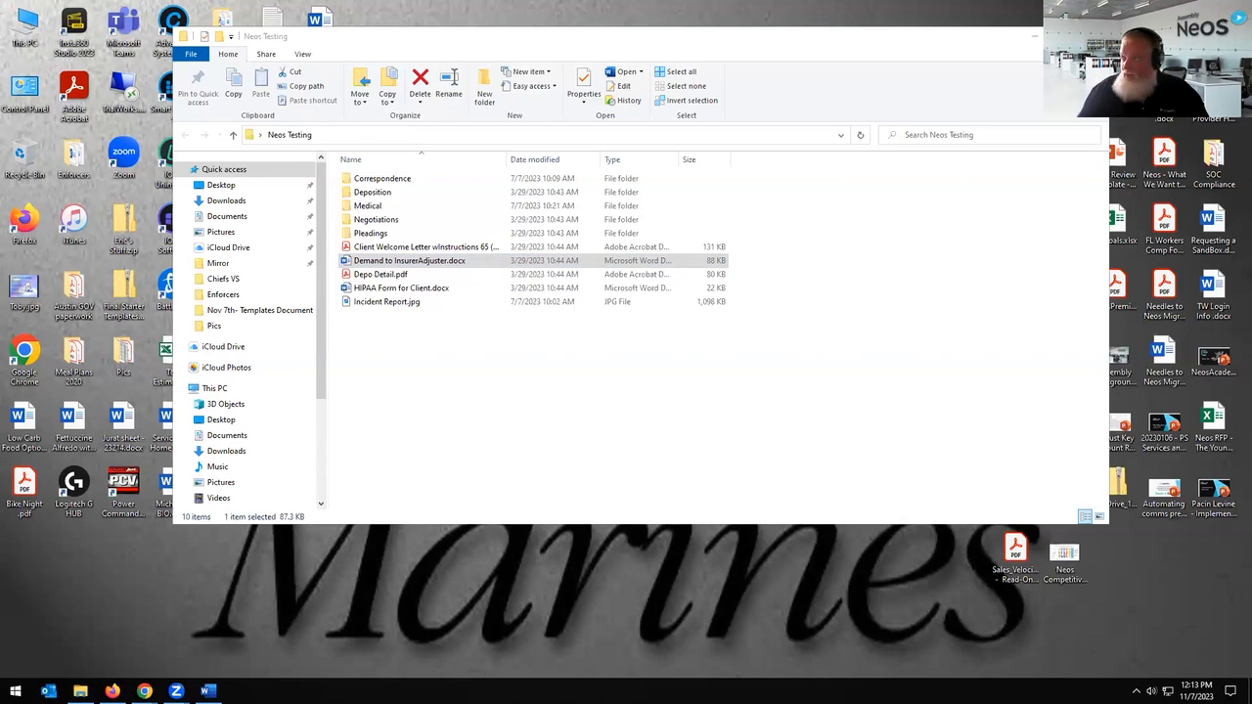
left_click(1032, 42)
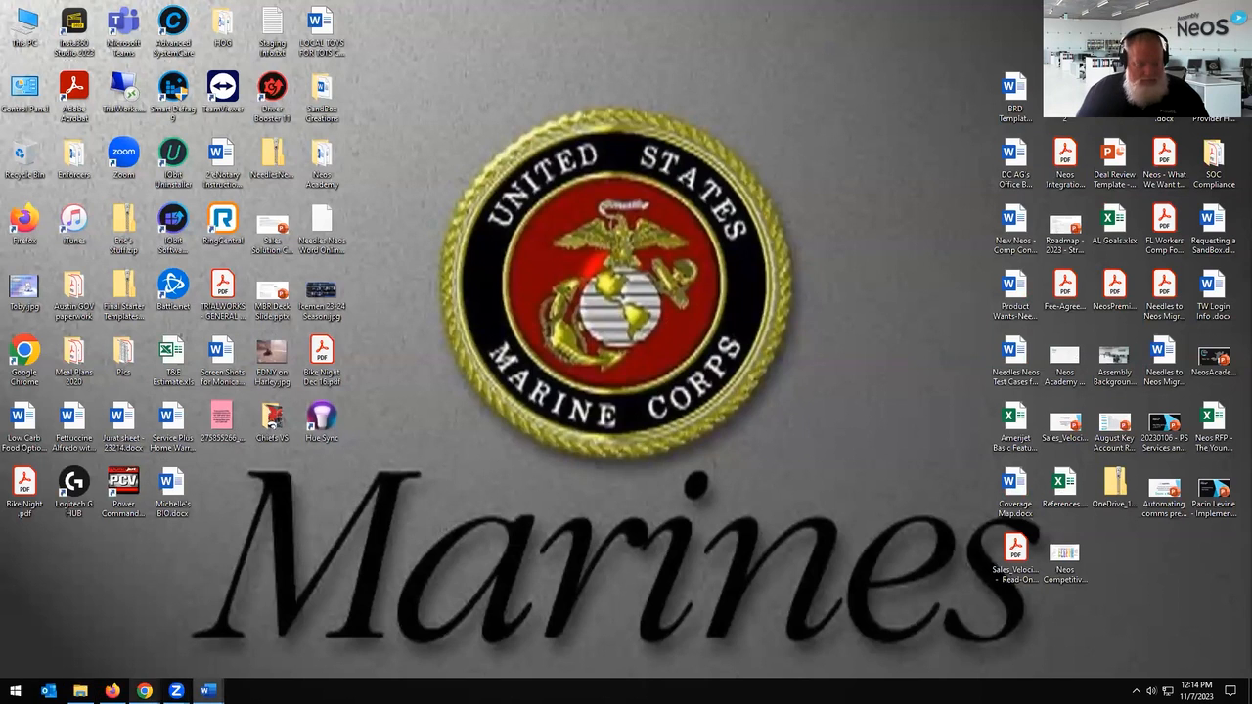
left_click(144, 691)
left_click(215, 636)
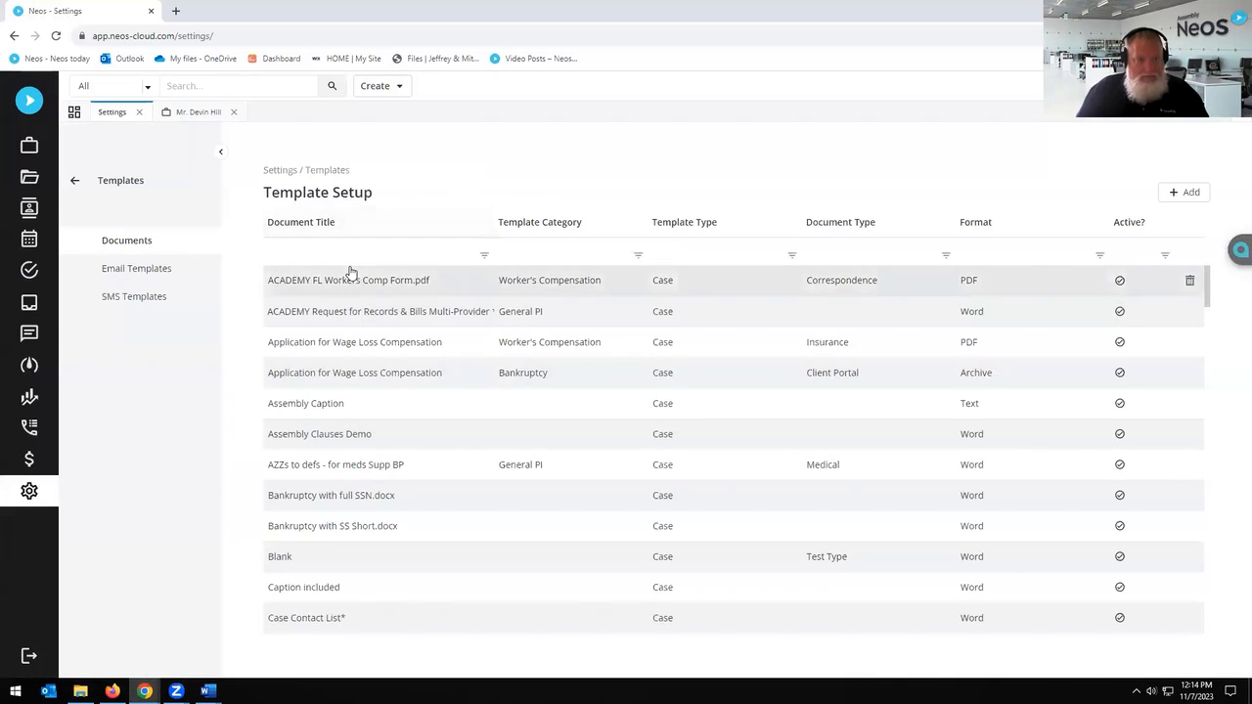
Step: Start a new document template using Demand to InsurerAdjuster.docx from the Neos Testing folder as source
left_click(1182, 196)
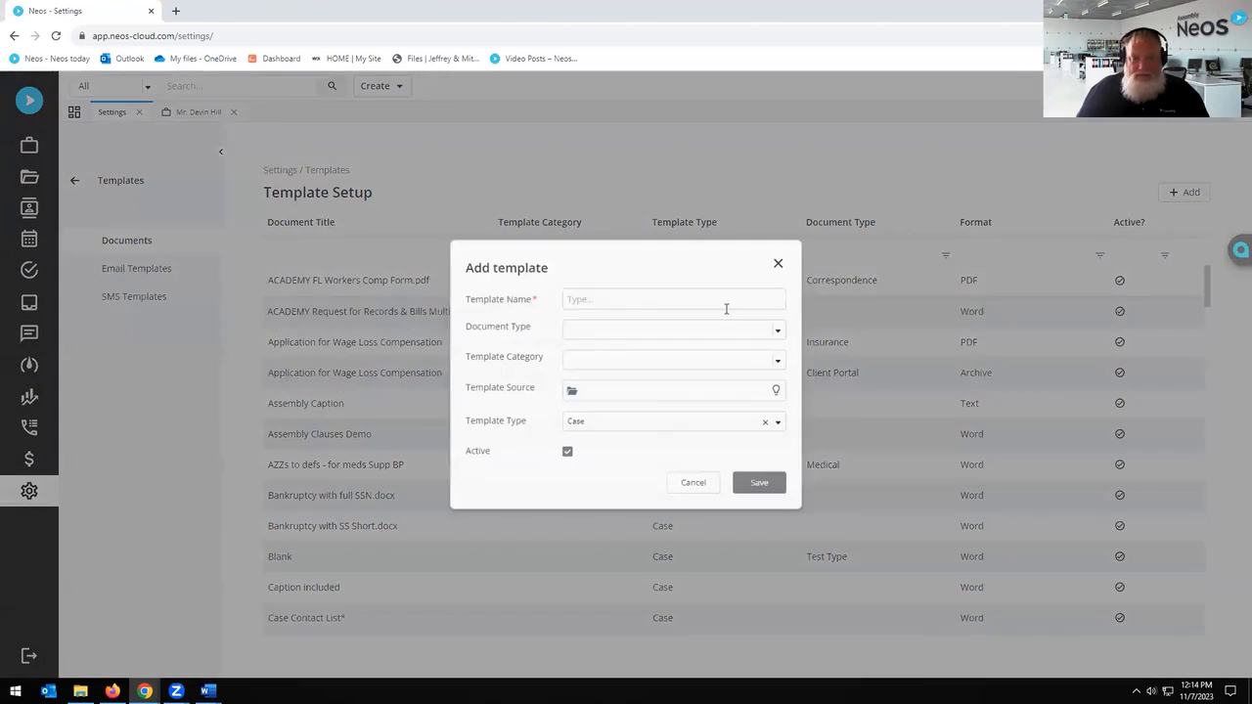
left_click(569, 392)
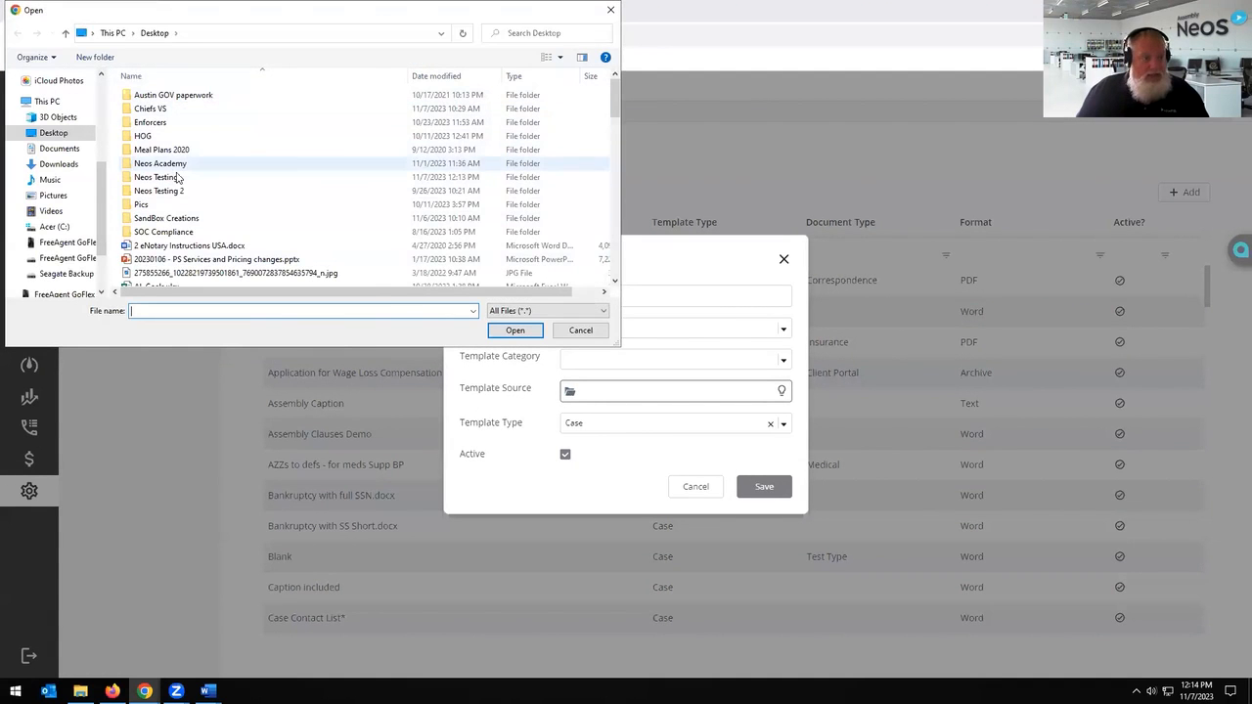
left_click(168, 178)
double_click(168, 178)
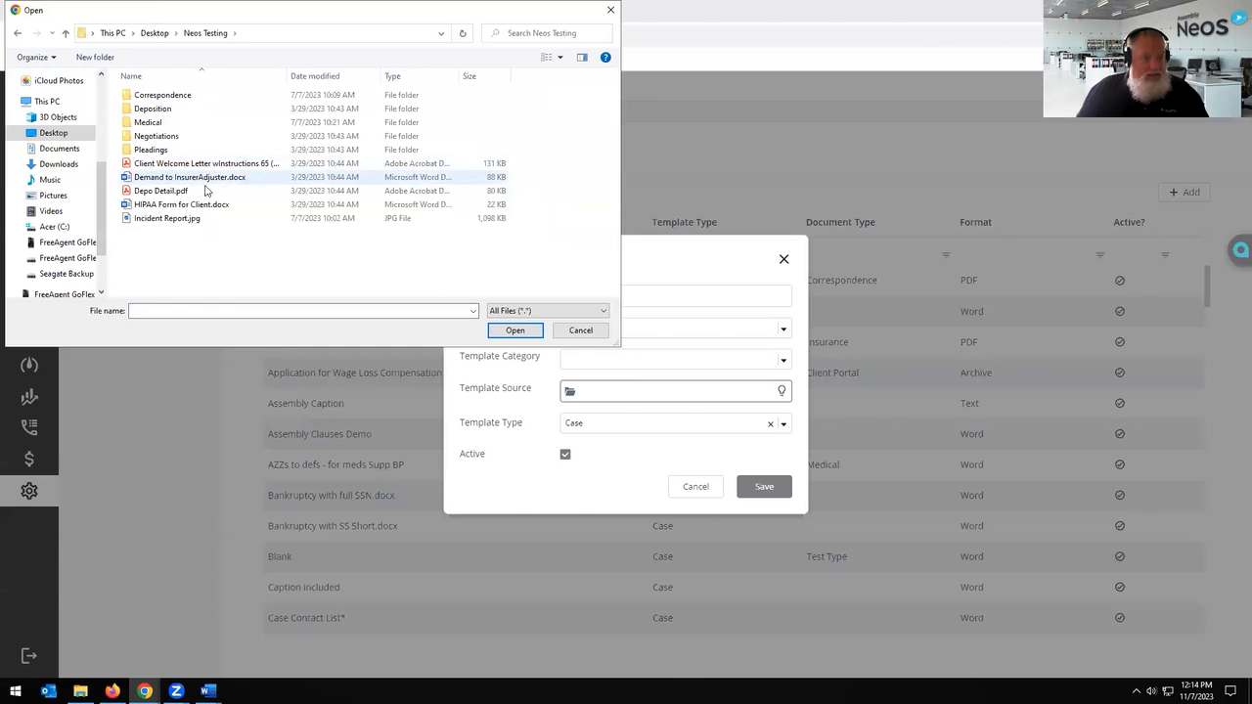
double_click(199, 180)
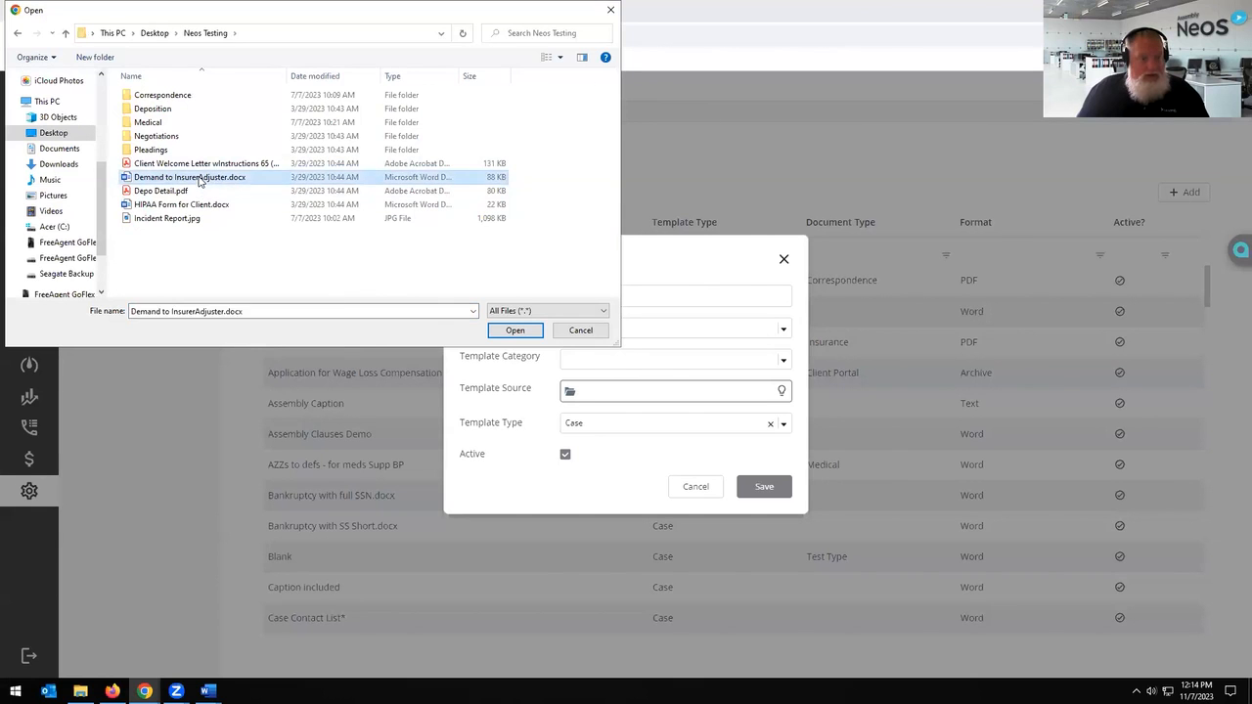
Step: Prefix the name with ACADEMY, set type Demand and template type Case, and save
left_click(692, 284)
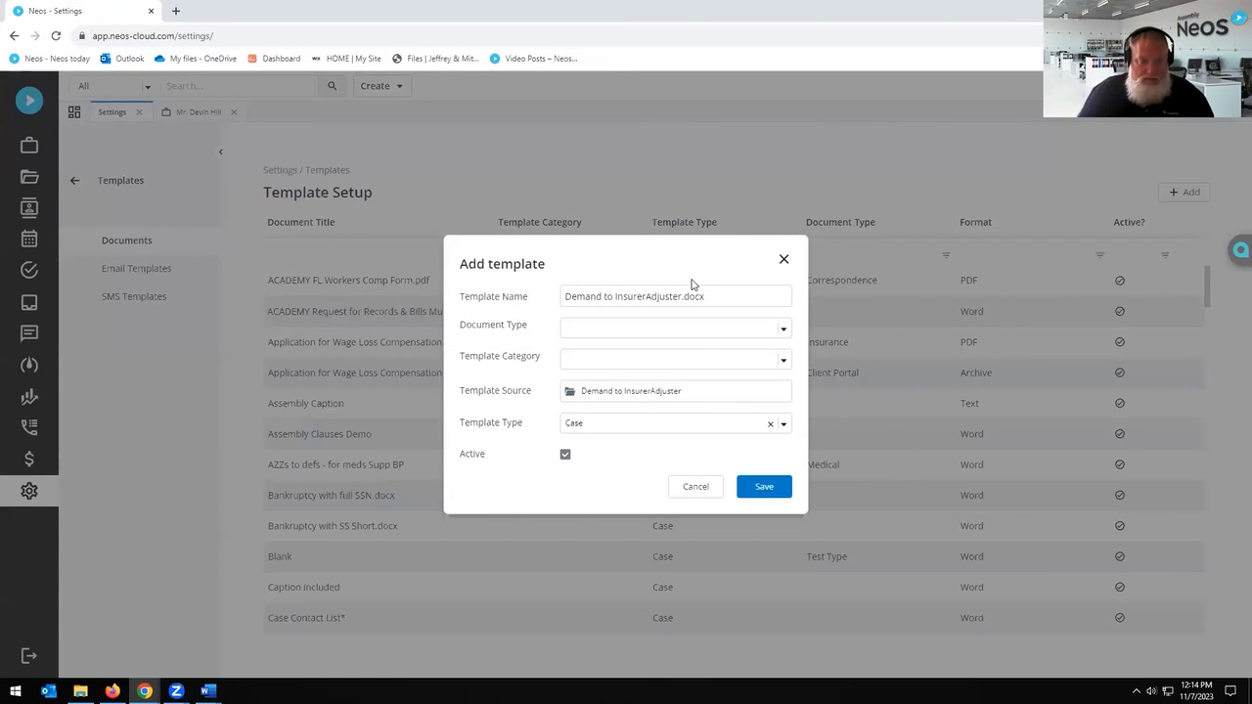
type("ACADEMY")
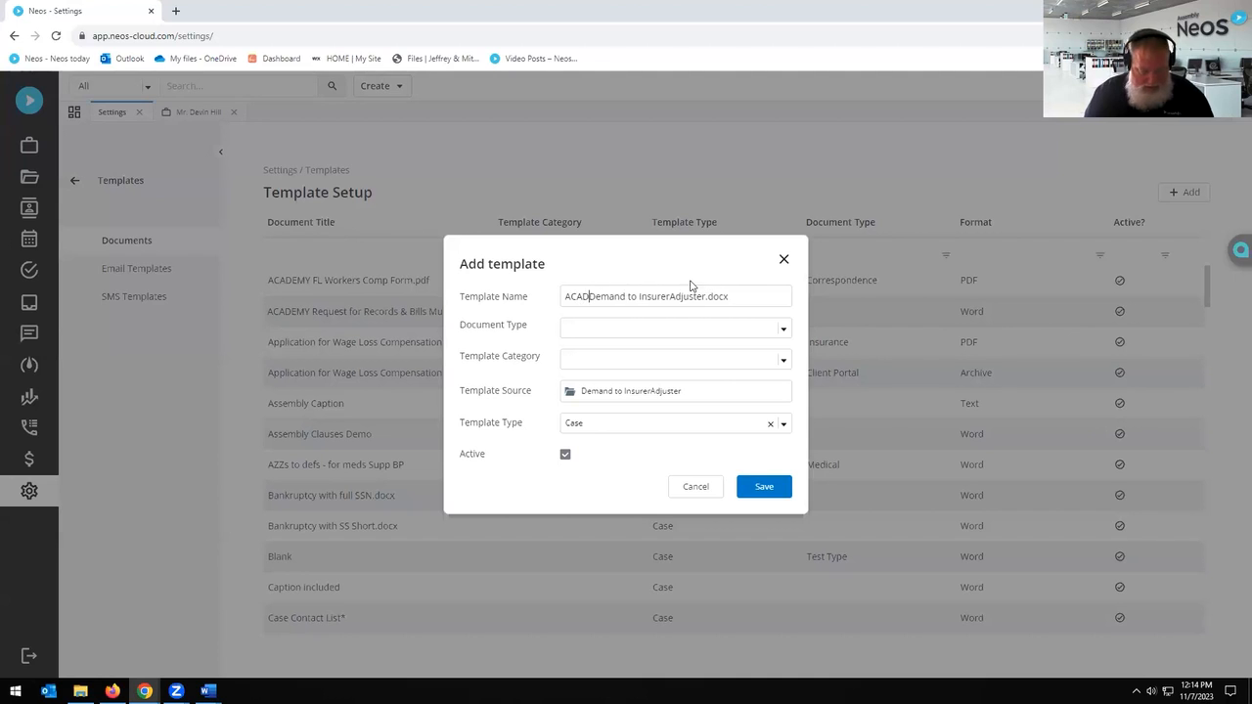
left_click(698, 329)
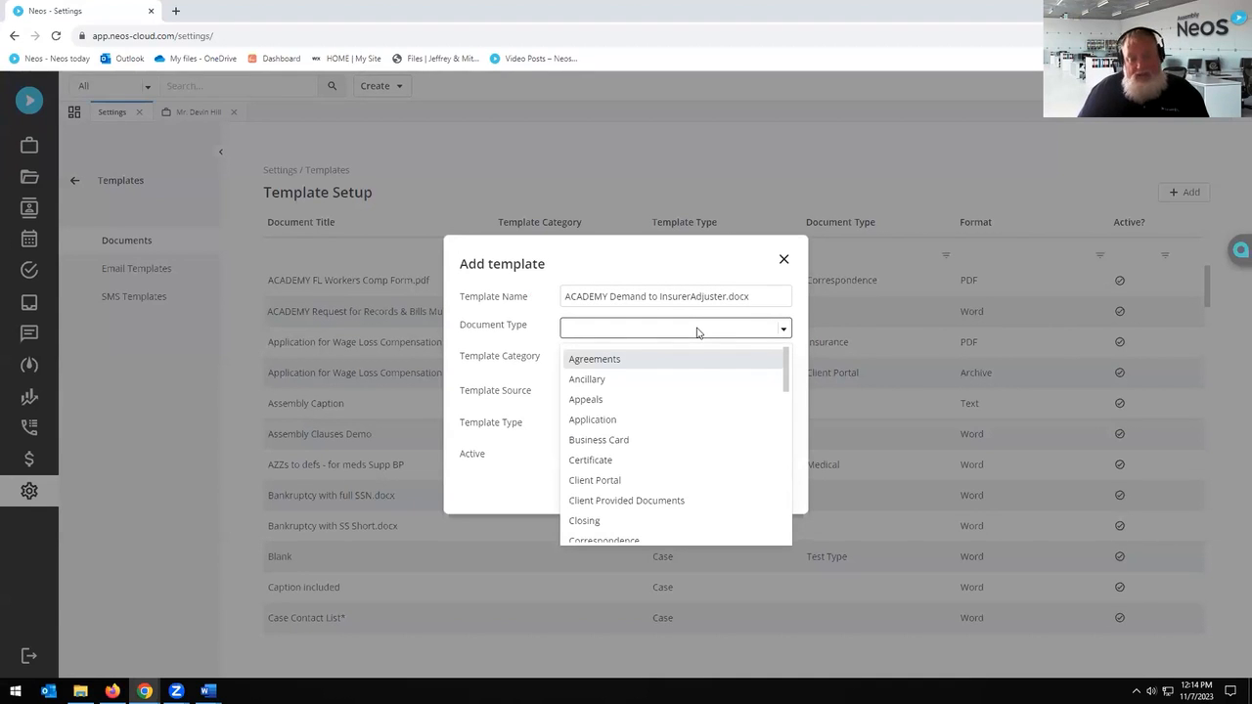
scroll(679, 416, "down", 3)
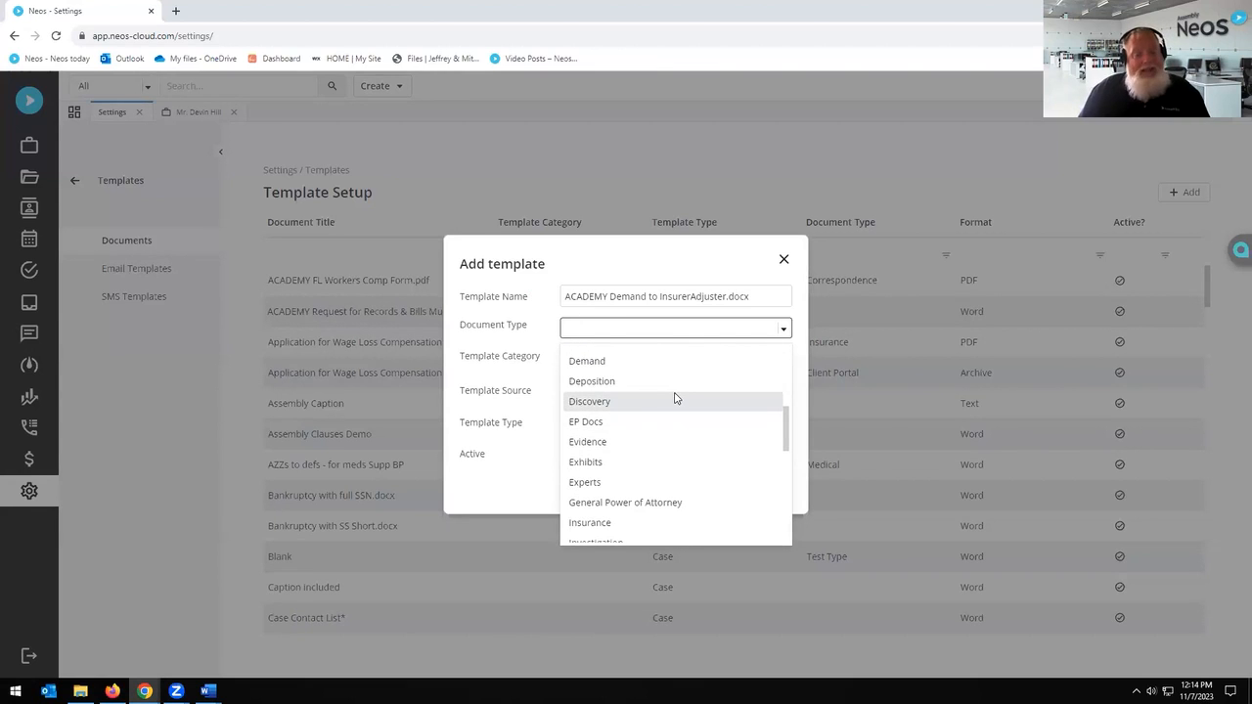
left_click(598, 362)
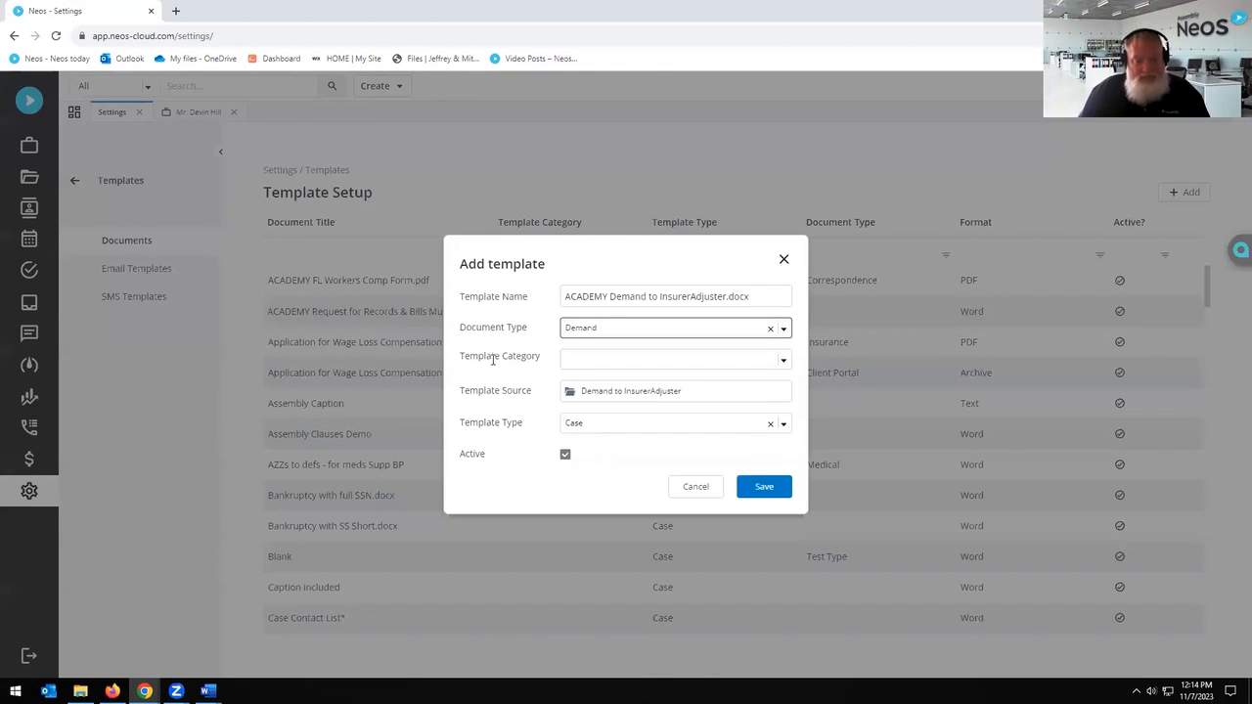
left_click(634, 362)
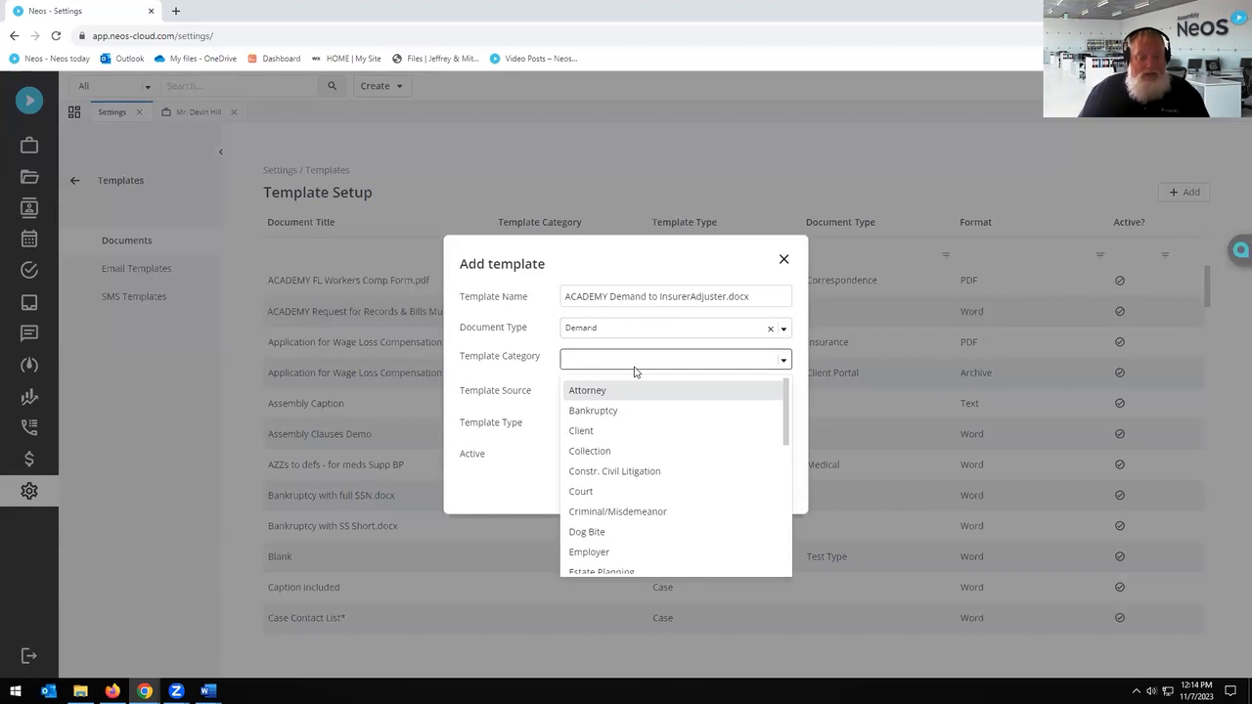
left_click(509, 349)
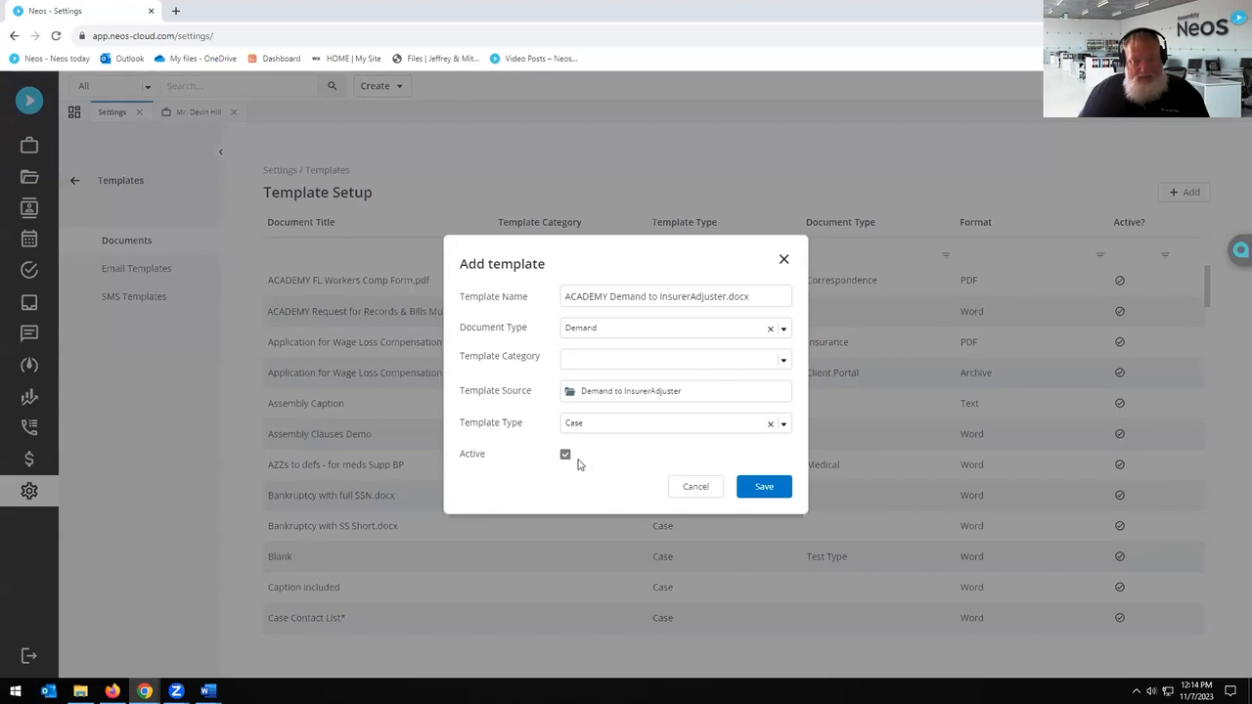
left_click(783, 424)
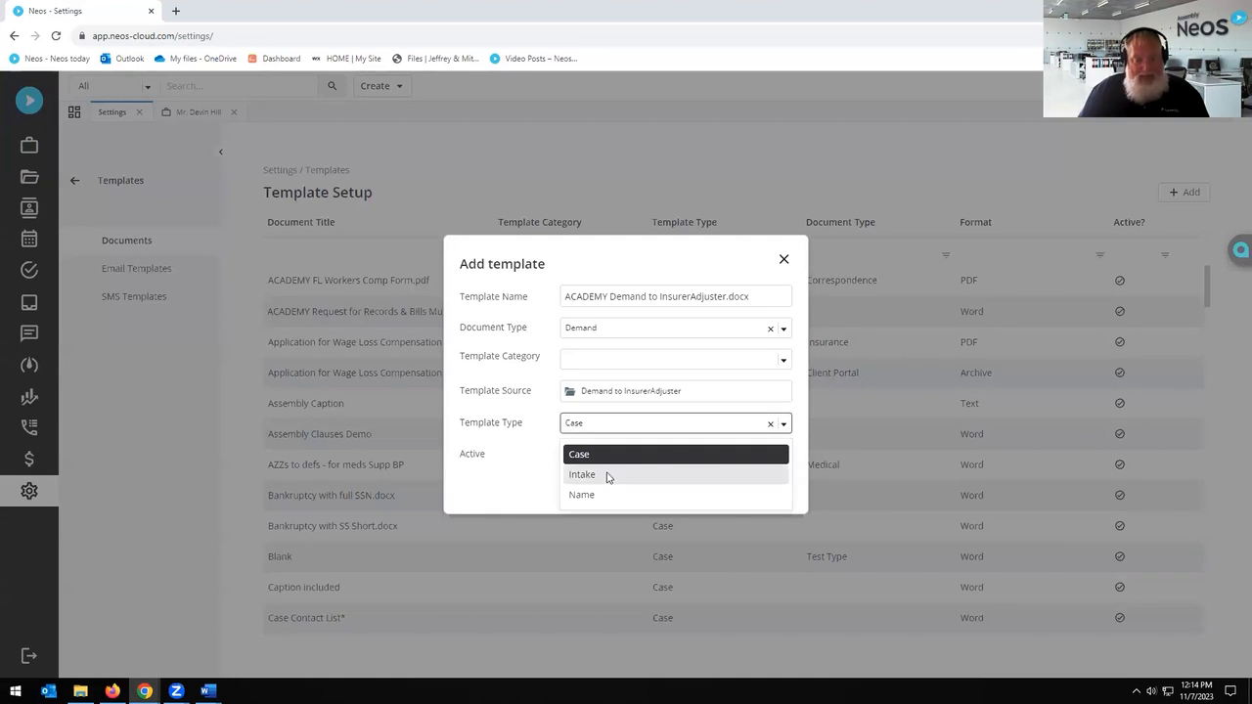
left_click(533, 435)
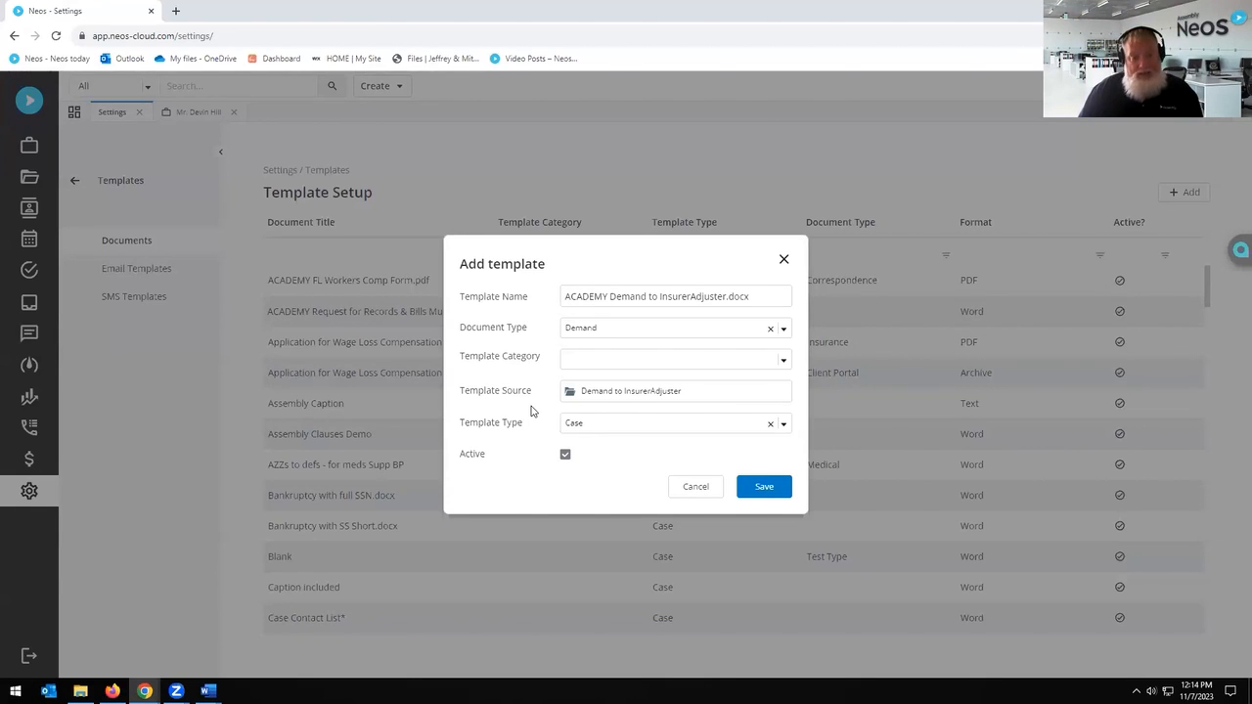
left_click(764, 494)
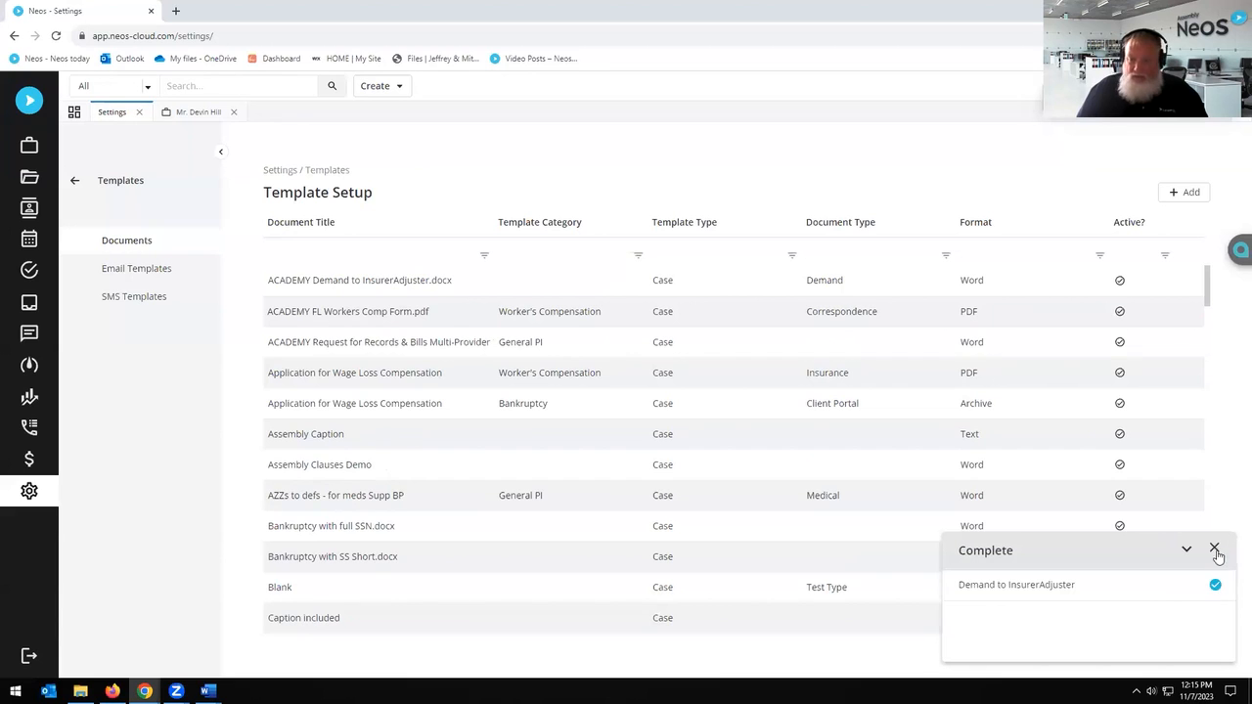
Step: Dismiss the upload notice, open the ACADEMY Demand template, and preview its source in Word
left_click(1215, 551)
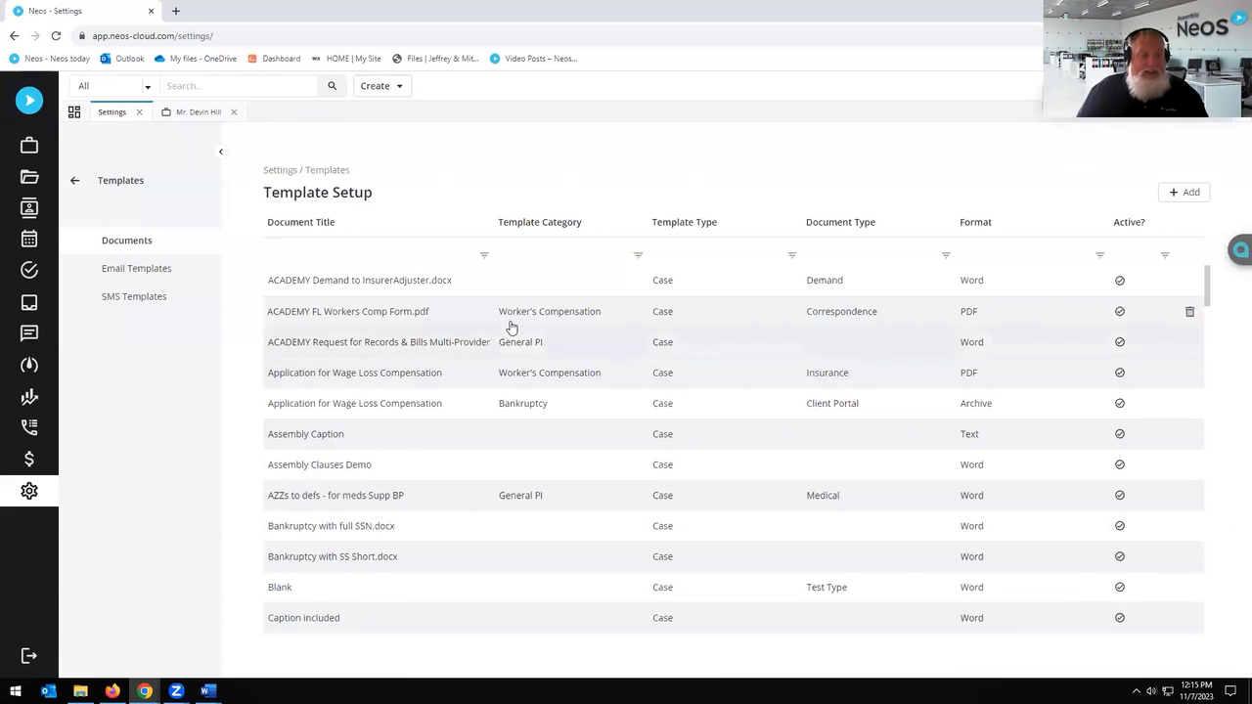
left_click(352, 281)
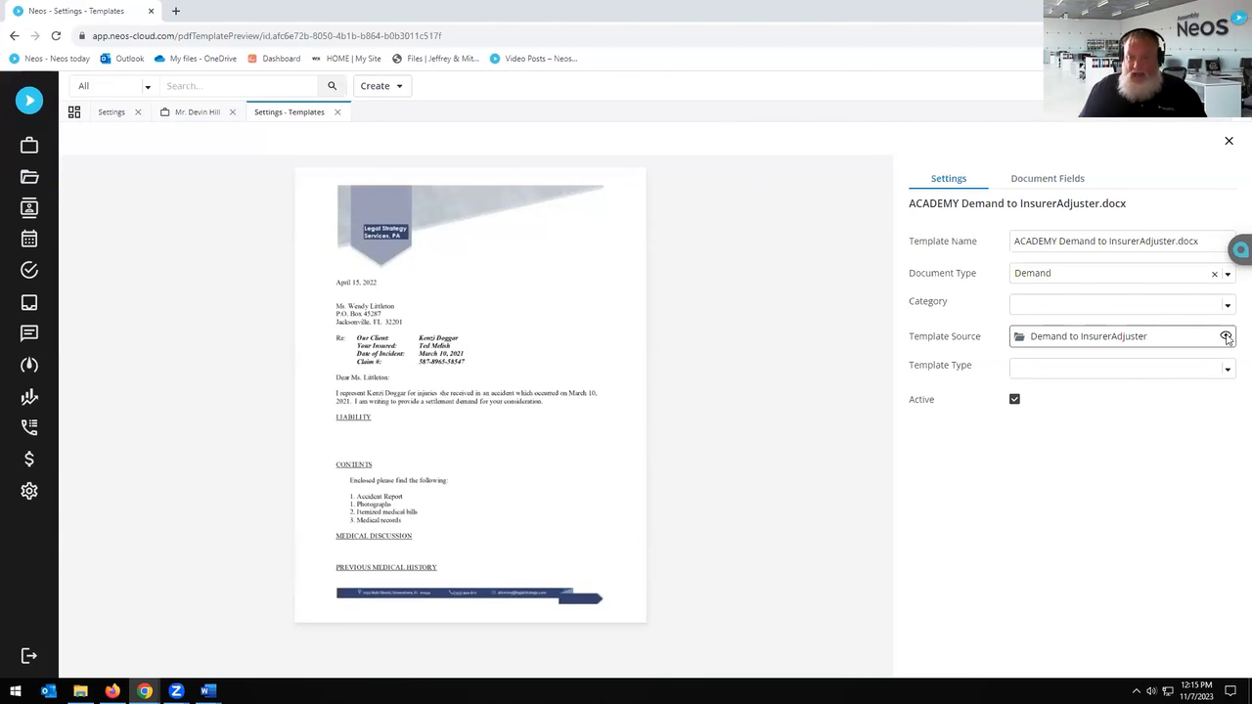
left_click(1226, 337)
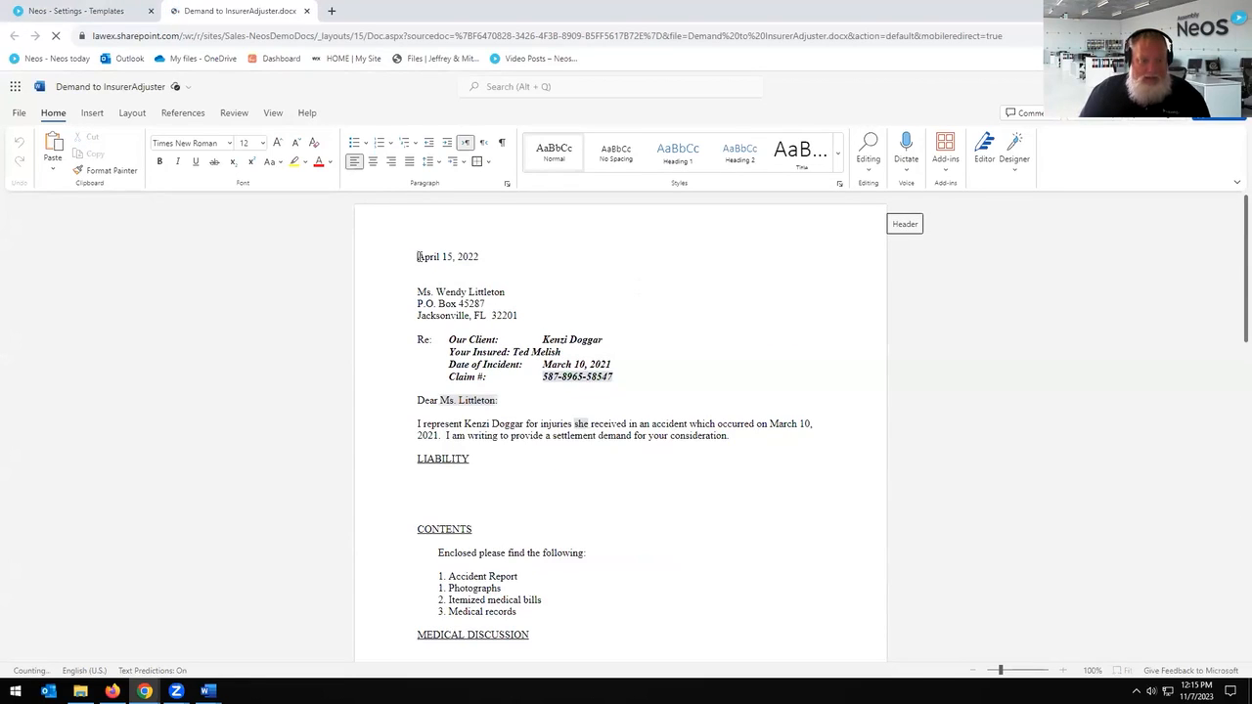
Step: Open the Needles Neos add-in from the Insert ribbon and log in with saved credentials
left_click(92, 113)
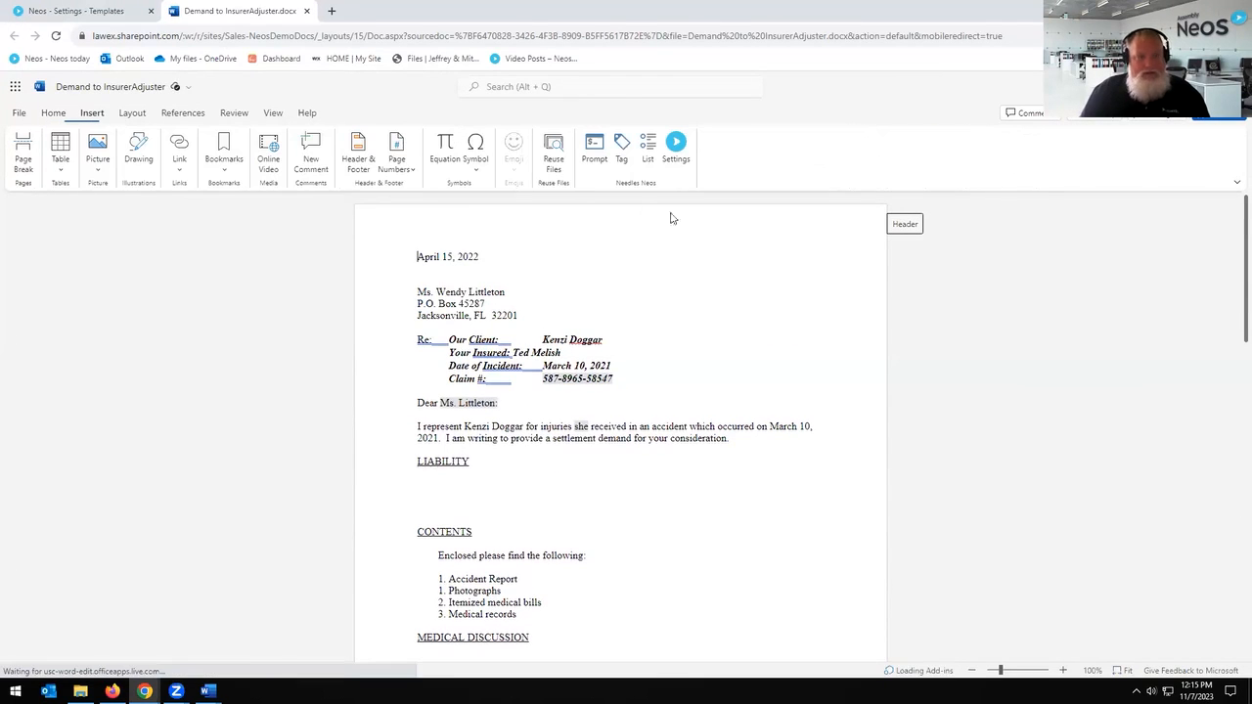
left_click(621, 149)
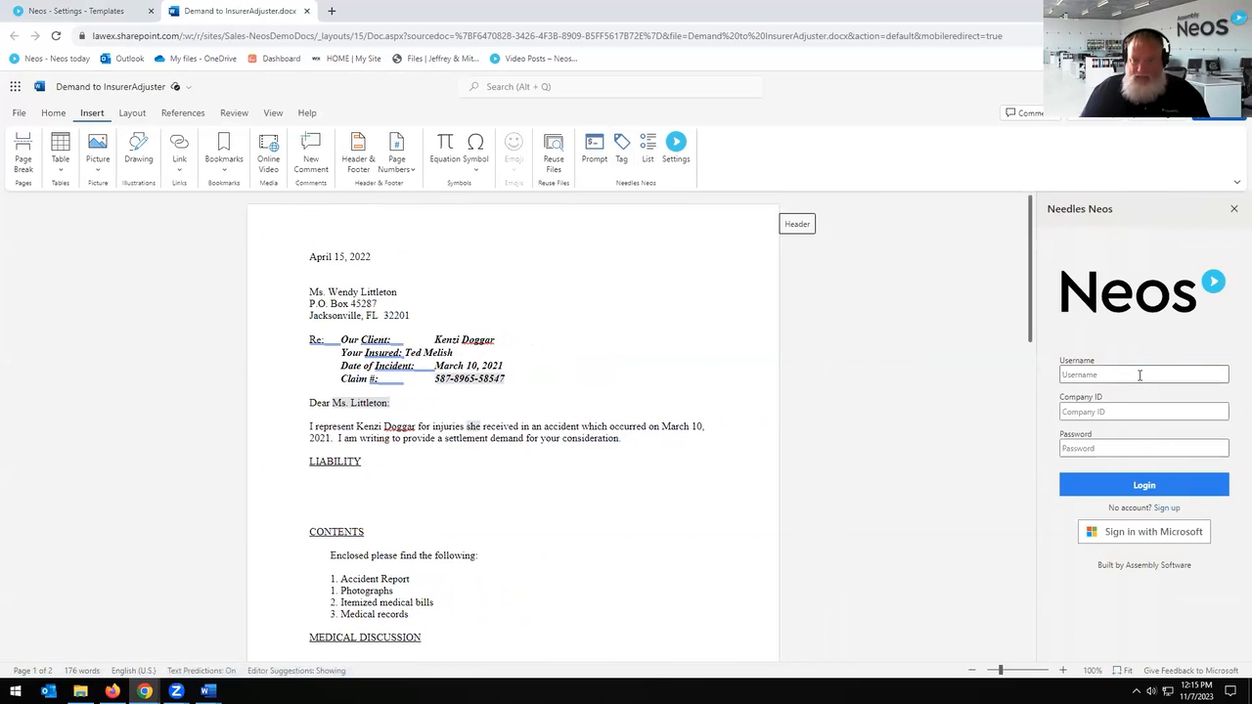
left_click(1140, 374)
left_click(1107, 412)
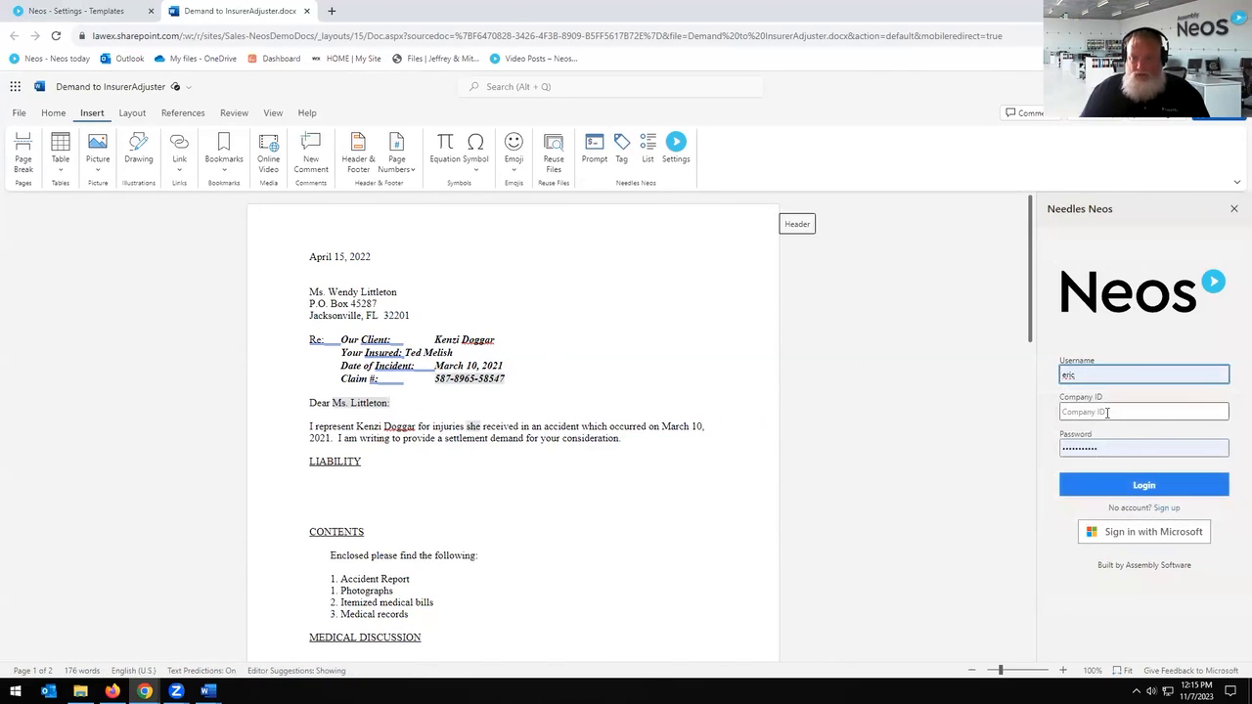
type("sales")
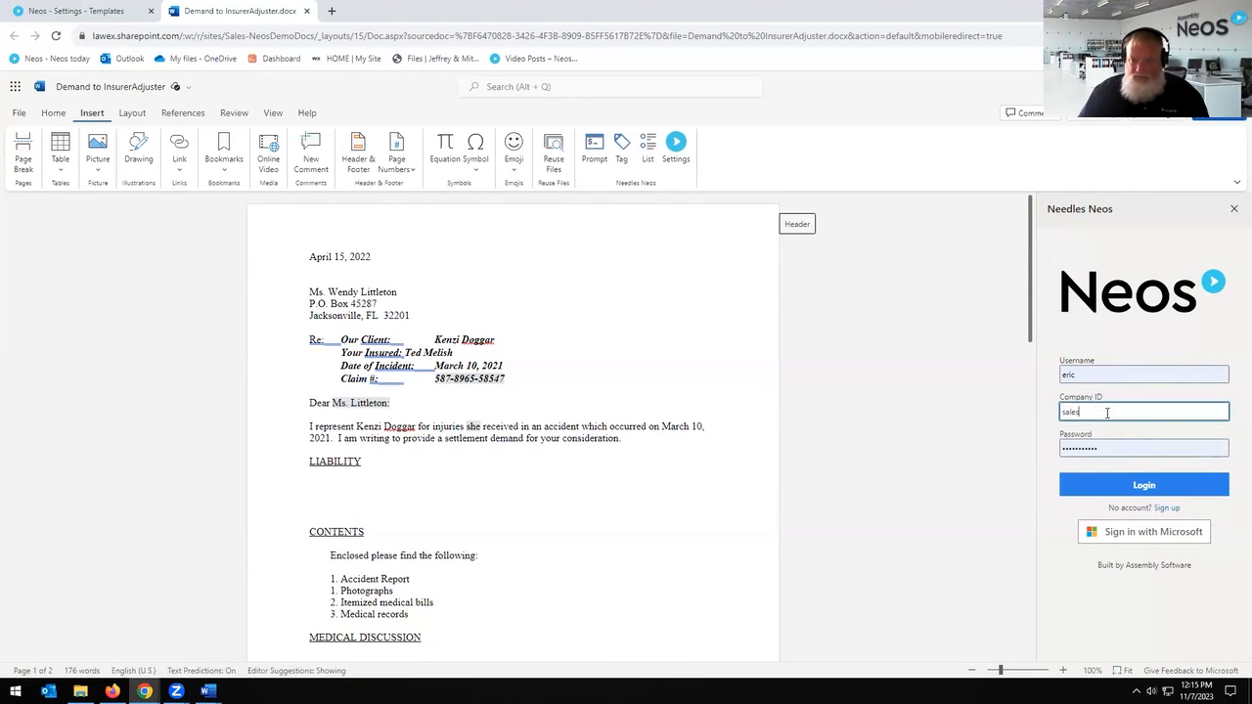
left_click(1121, 497)
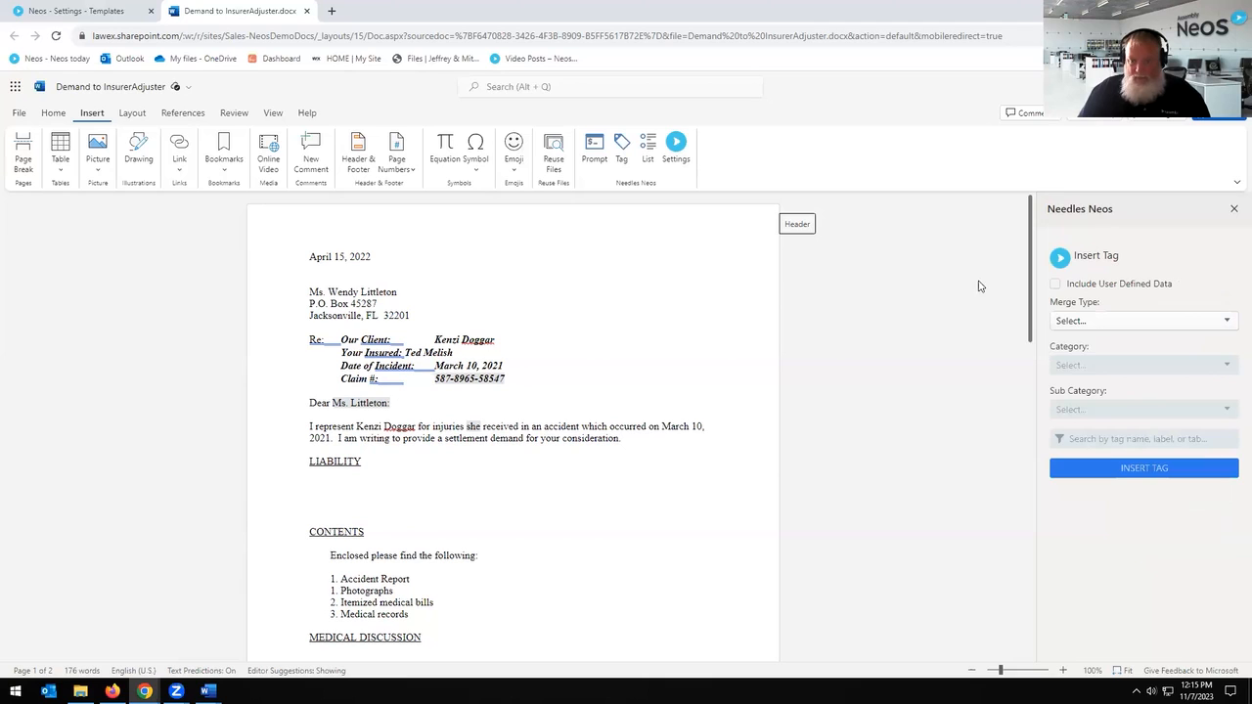
Step: Replace the date April 15, 2022 with the Case > Special Current Date tag
left_click(1101, 327)
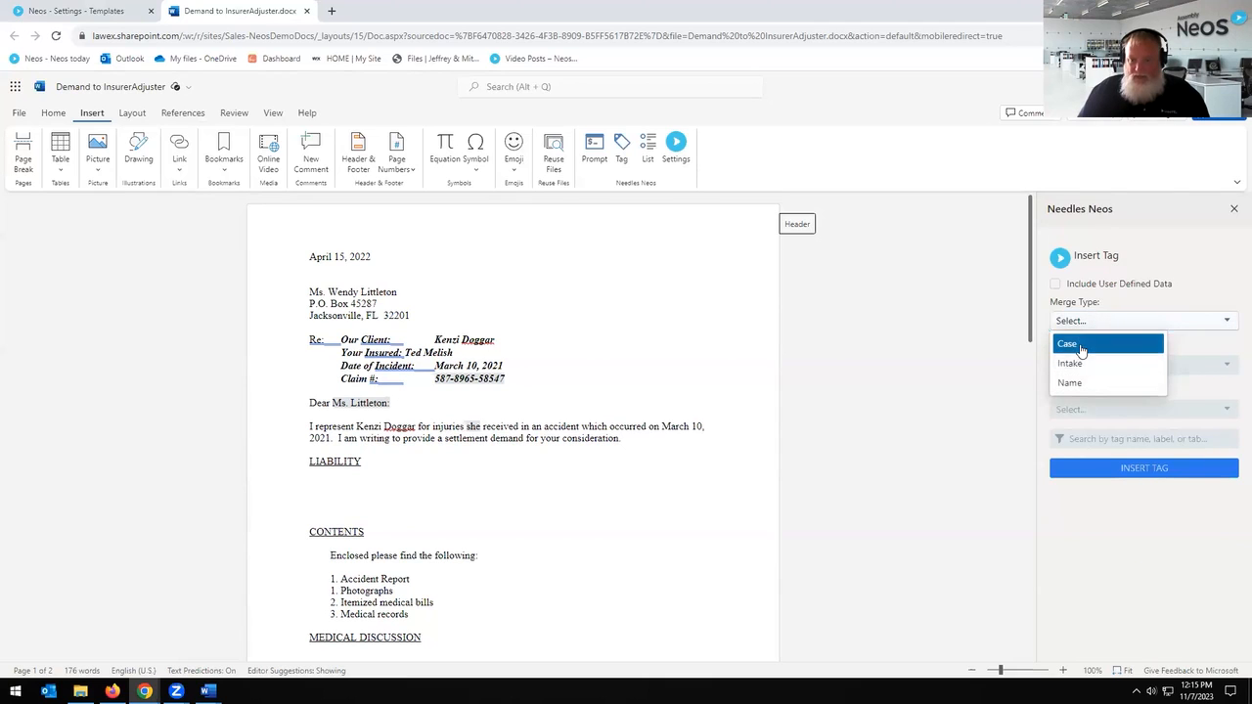
left_click(1082, 350)
left_click(1103, 370)
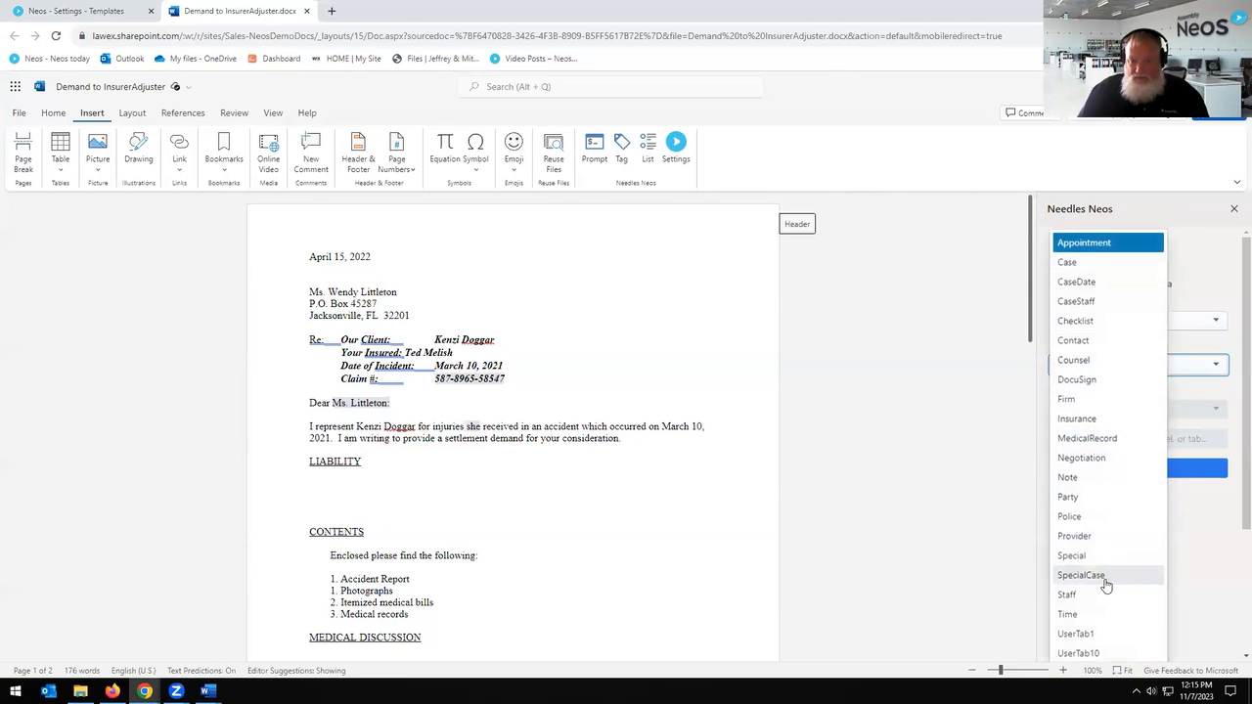
left_click(1086, 556)
left_click(1112, 411)
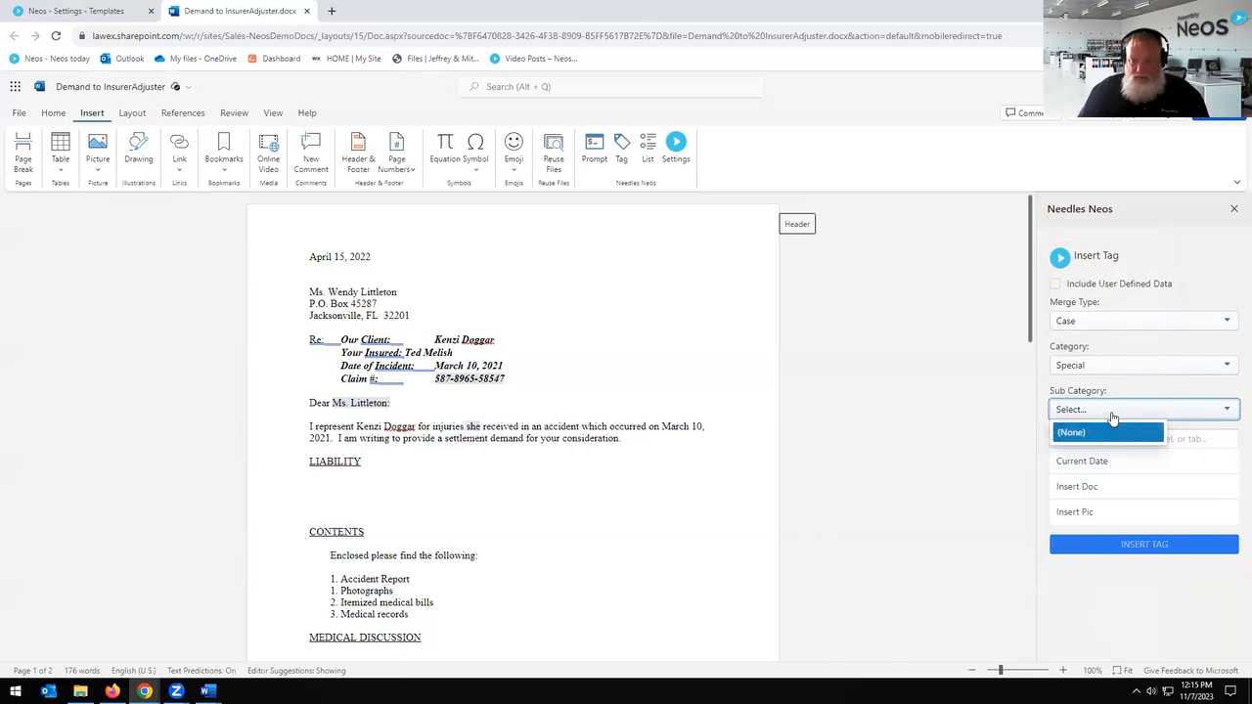
left_click(1072, 461)
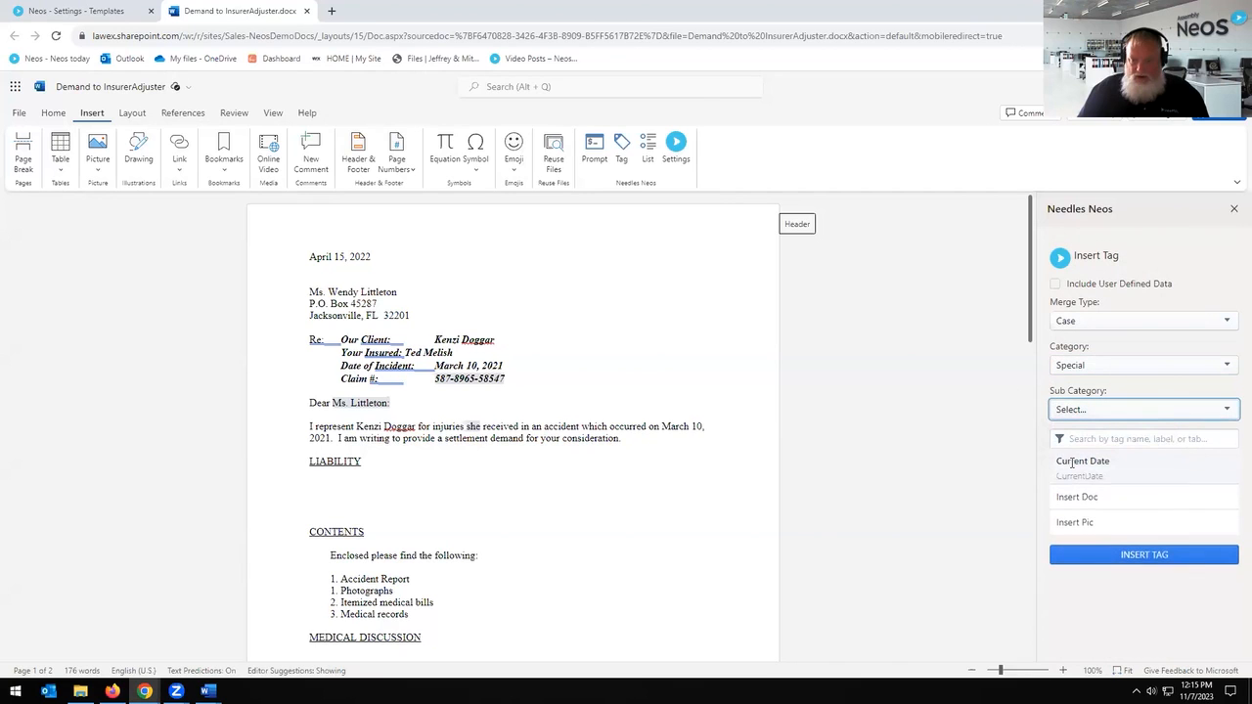
left_click_drag(381, 257, 314, 263)
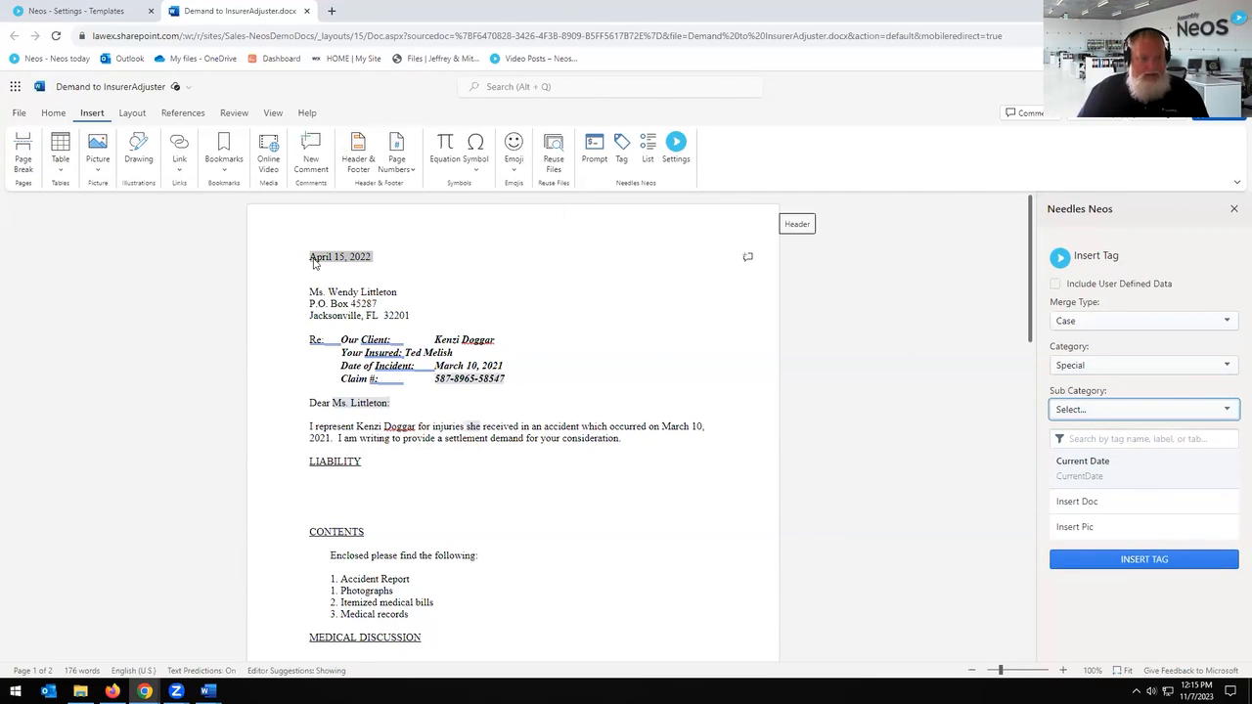
double_click(1079, 475)
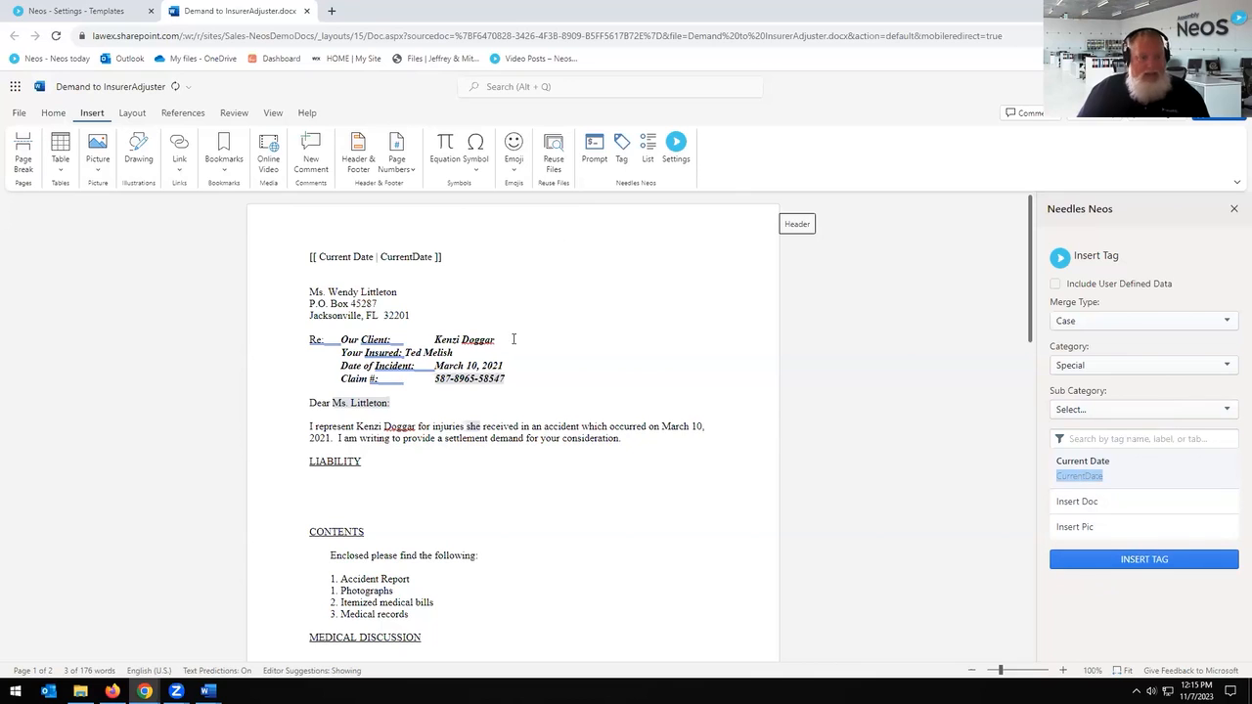
Step: Select the client's name after Our Client and set the tag category to Case > Party
triple_click(352, 309)
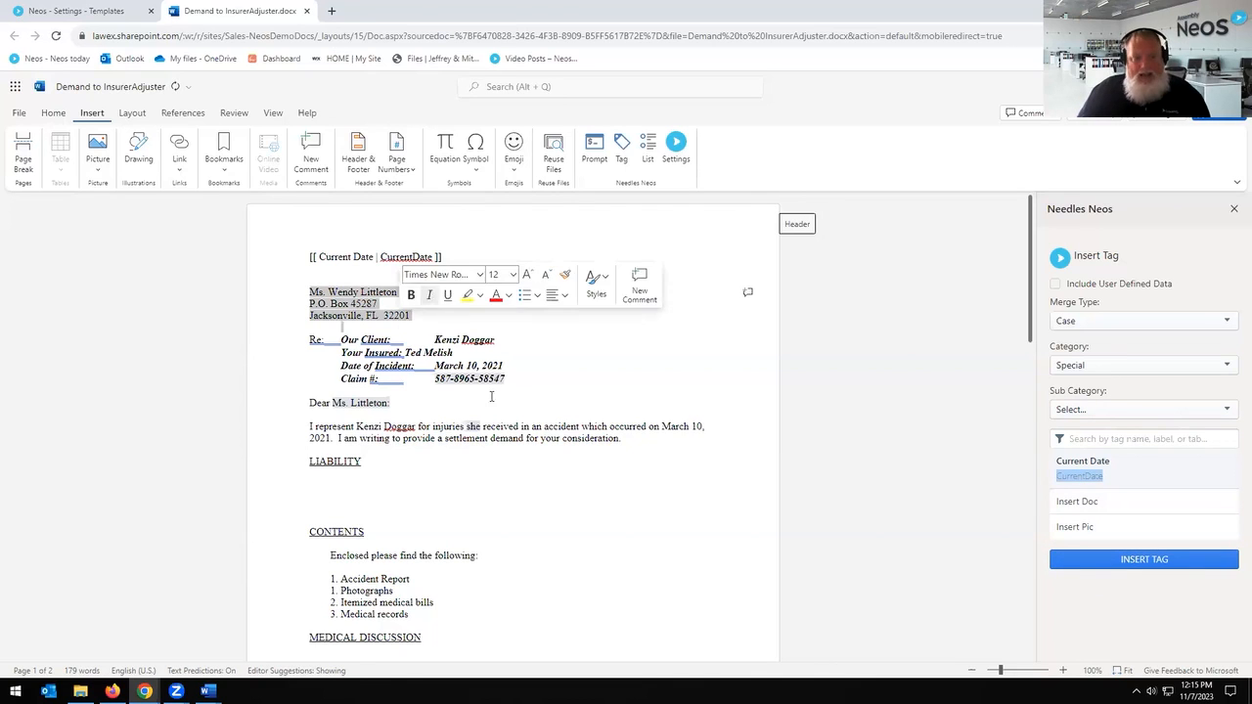
left_click(599, 352)
left_click_drag(431, 340, 496, 340)
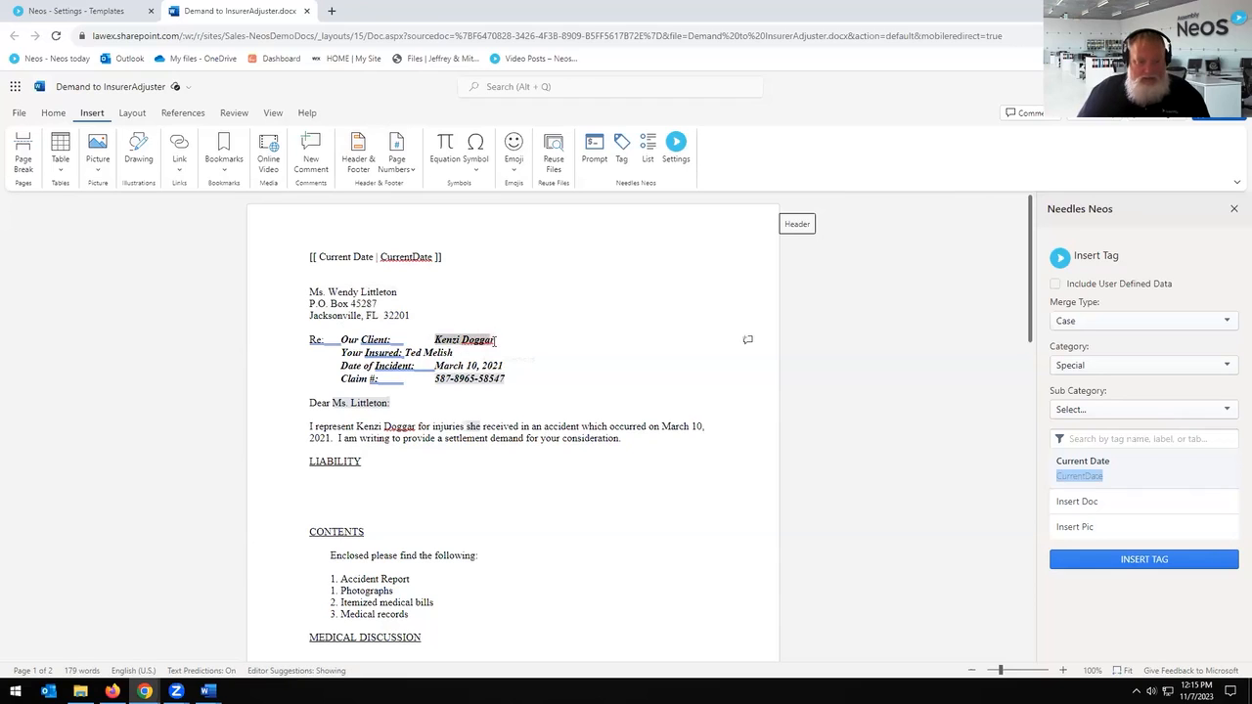
left_click(1139, 322)
left_click(1205, 352)
left_click(1200, 367)
left_click(1202, 367)
left_click(1196, 370)
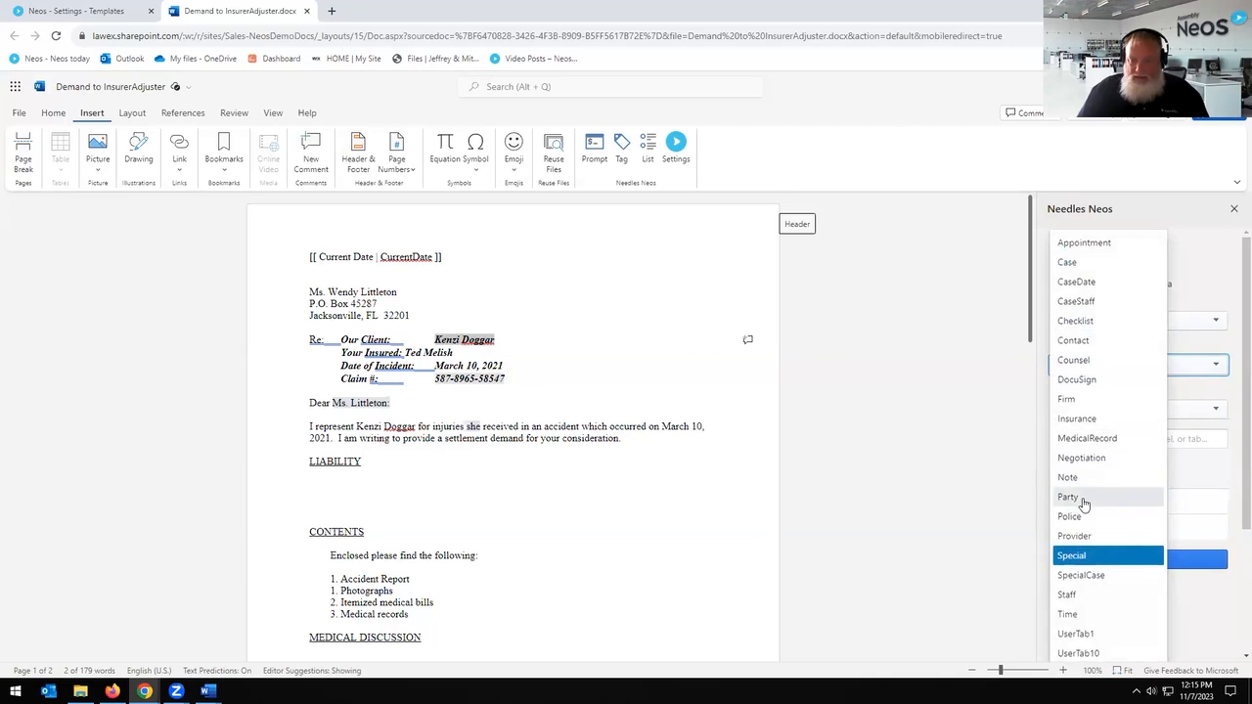
left_click(1094, 497)
Step: Replace the client's name with the Name Full Name tag found by searching NameF
left_click(1092, 438)
type("NameFu")
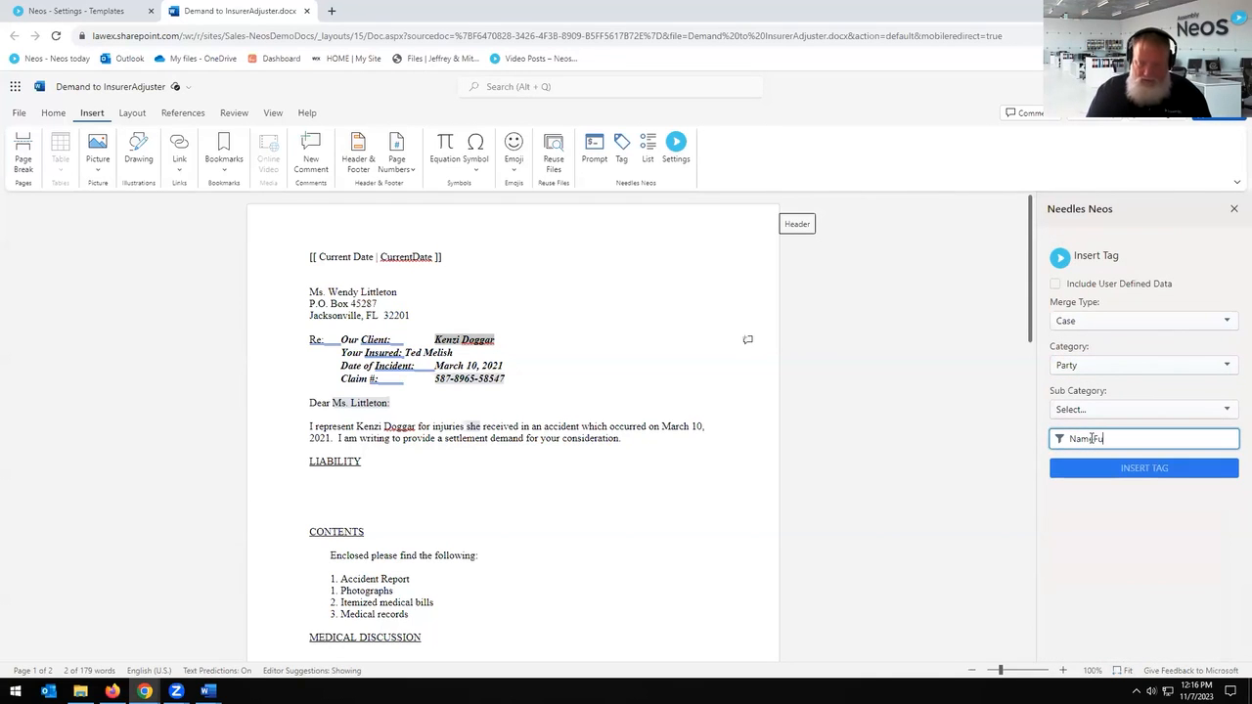
key("BackSpace")
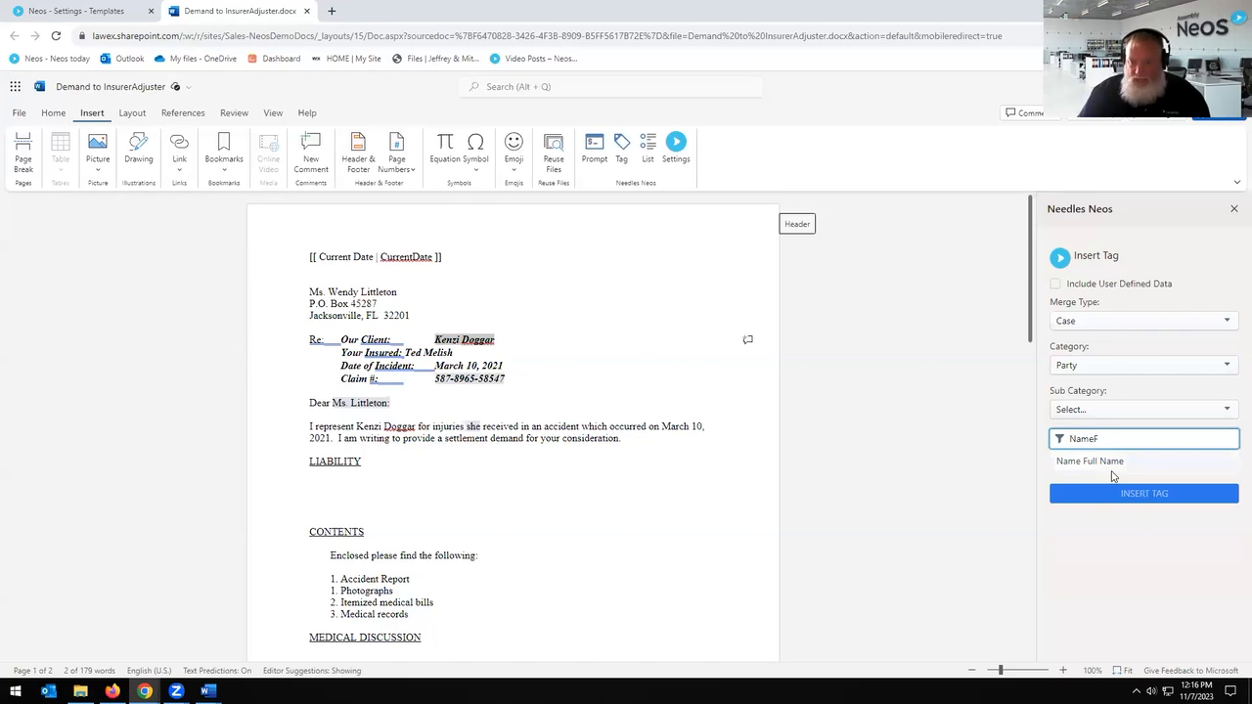
left_click(1104, 461)
left_click(1144, 537)
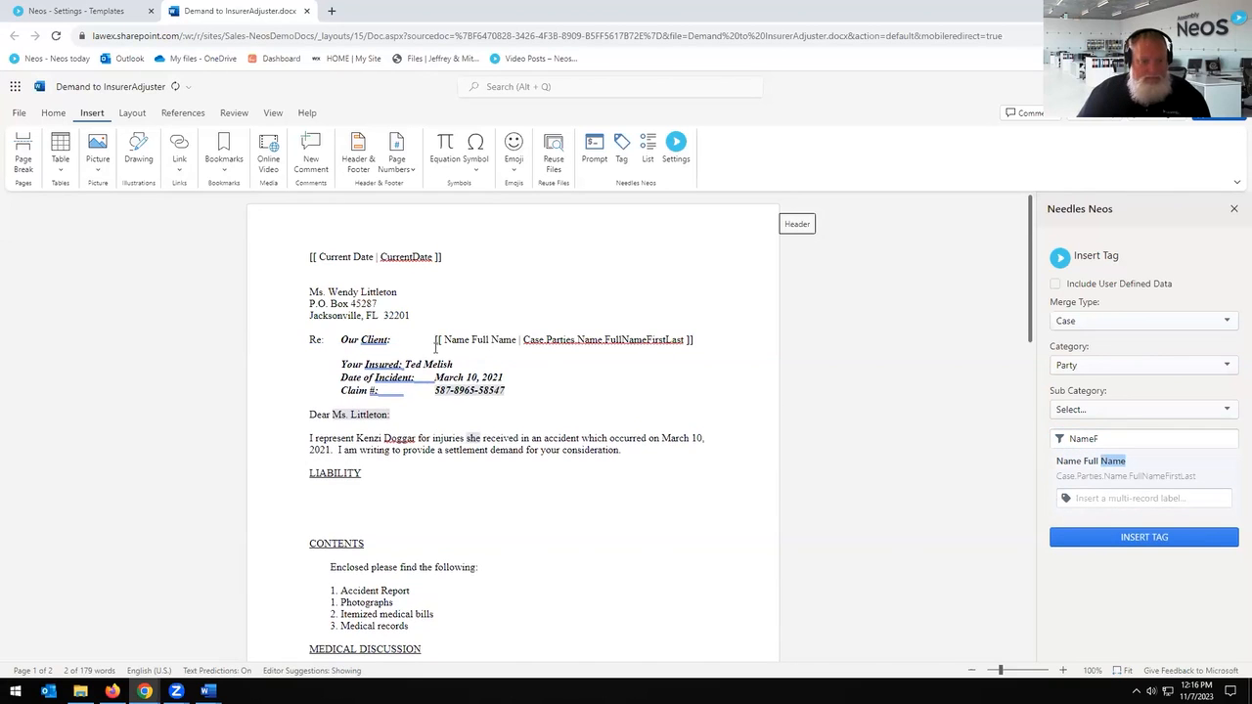
key("Delete")
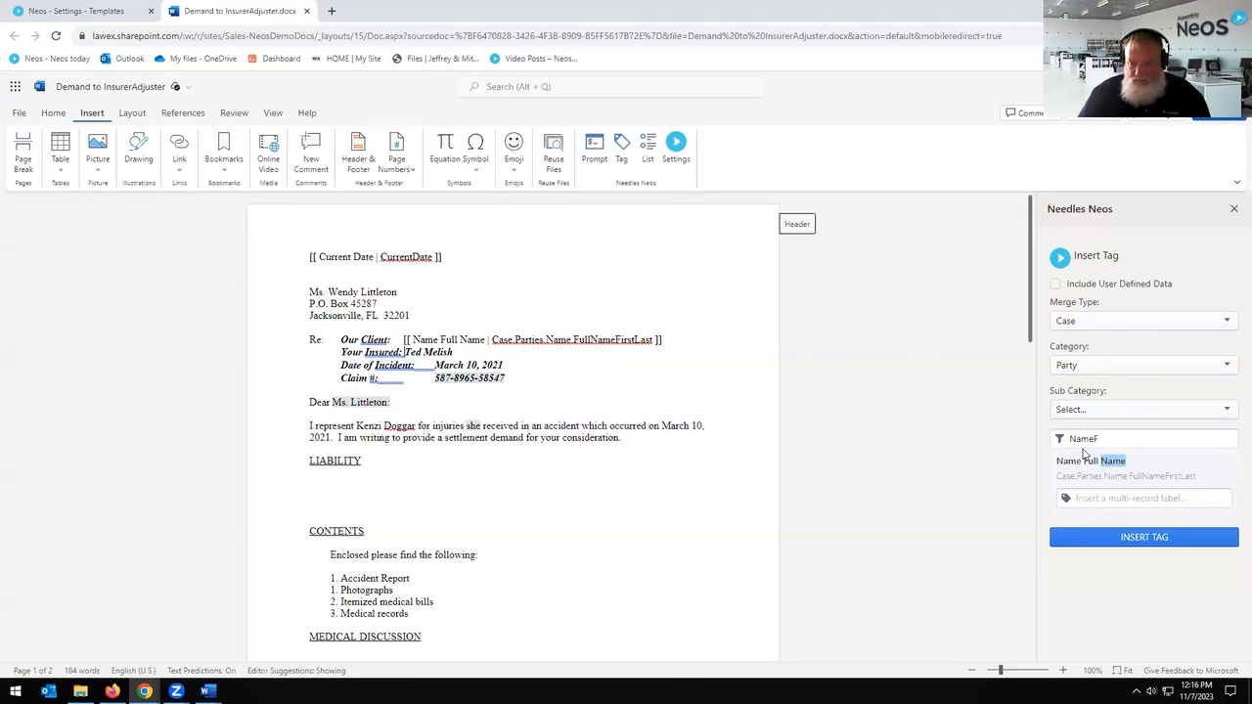
Step: Insert a Name Full Name tag labelled Other Party for the insured, deleting the old name
left_click(1139, 498)
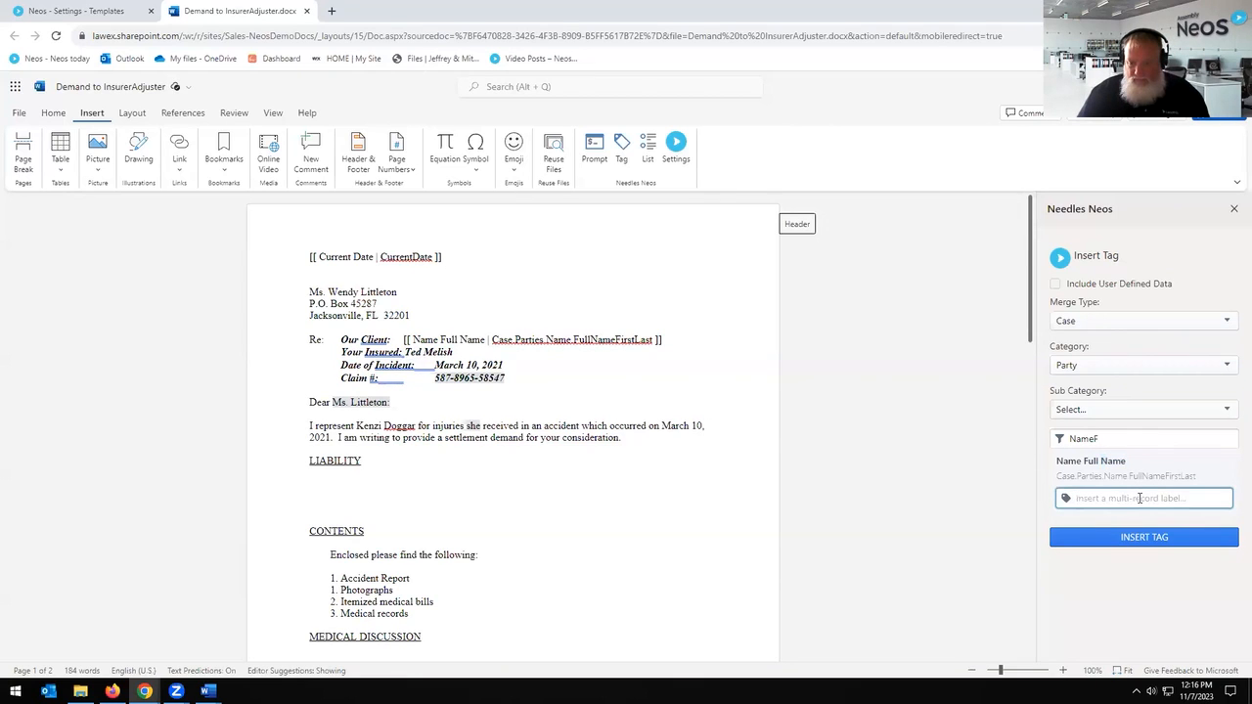
type("Na")
key("BackSpace")
key("BackSpace")
key("BackSpace")
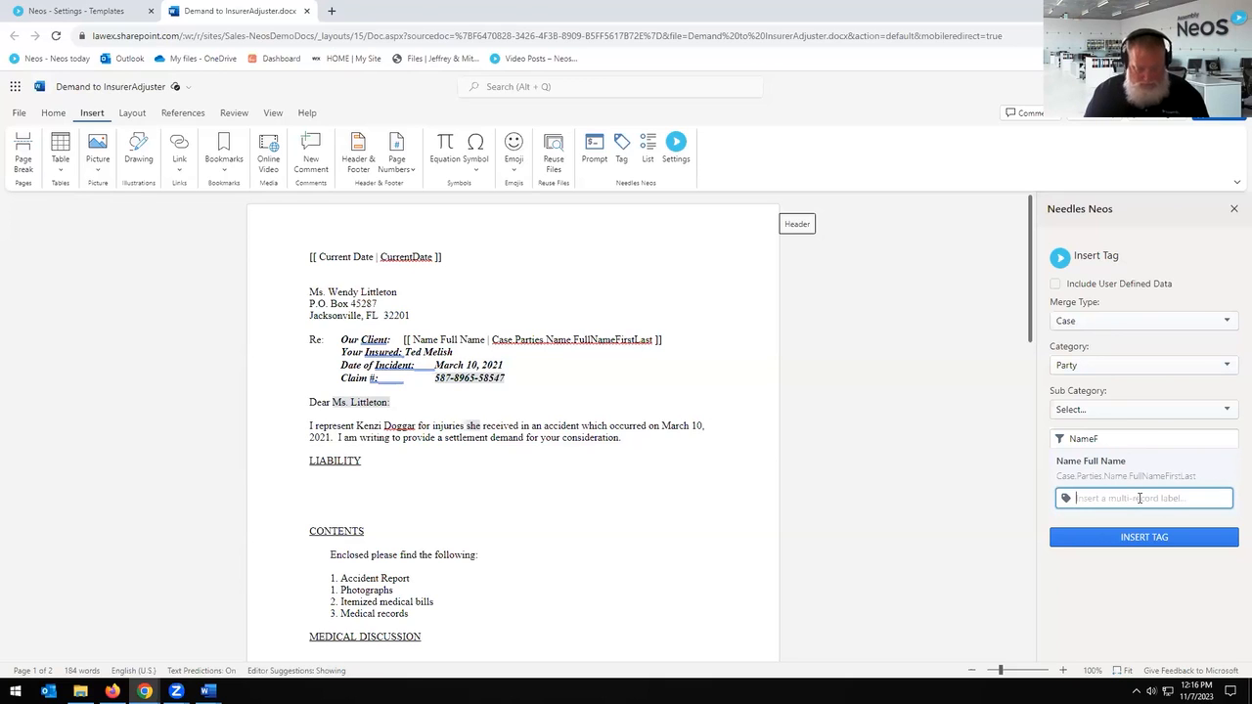
type("C")
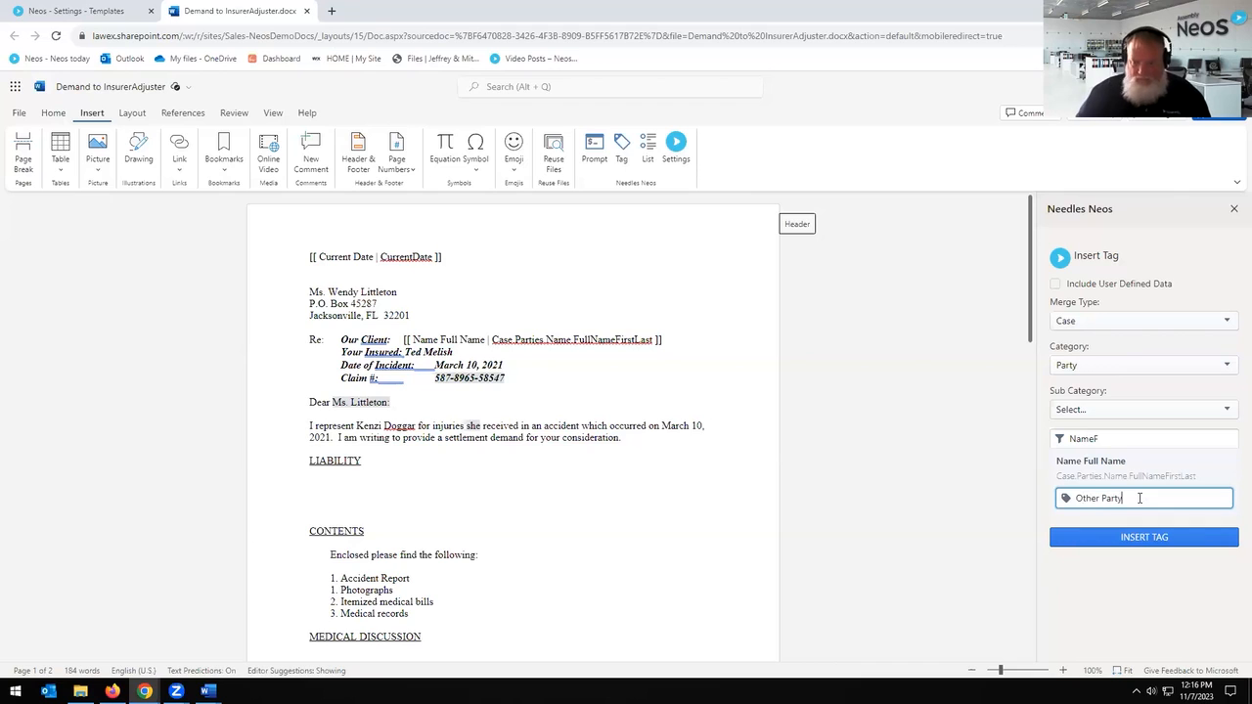
left_click(1121, 541)
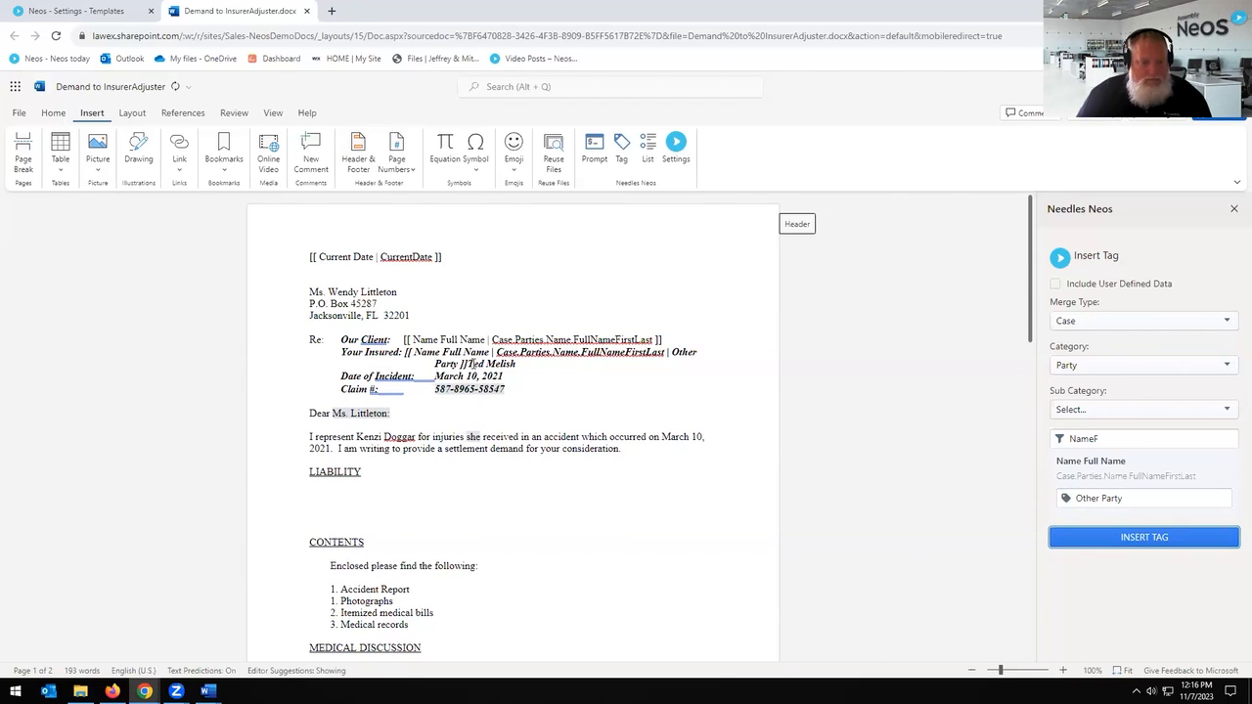
key("Delete")
key("Delete")
key("Delete")
key("Delete")
key("Delete")
key("Delete")
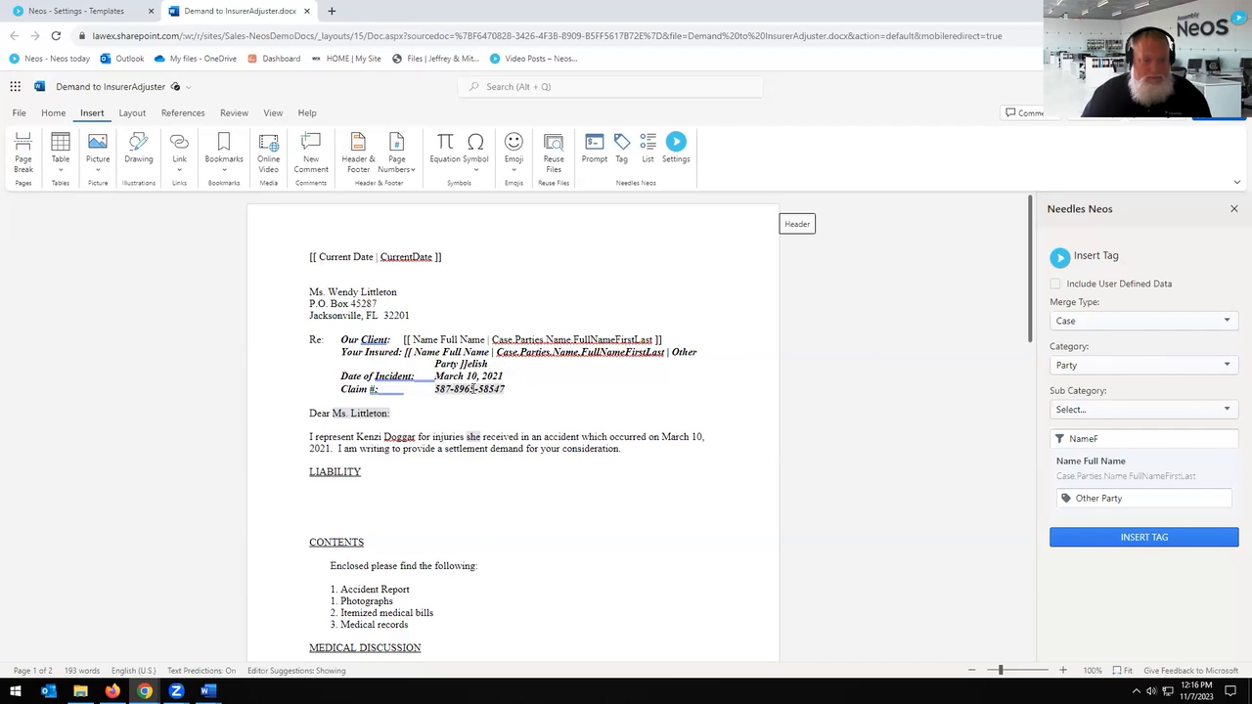
Step: Select the incident date March 10, 2021 and clear the previous tag search text
left_click(435, 377)
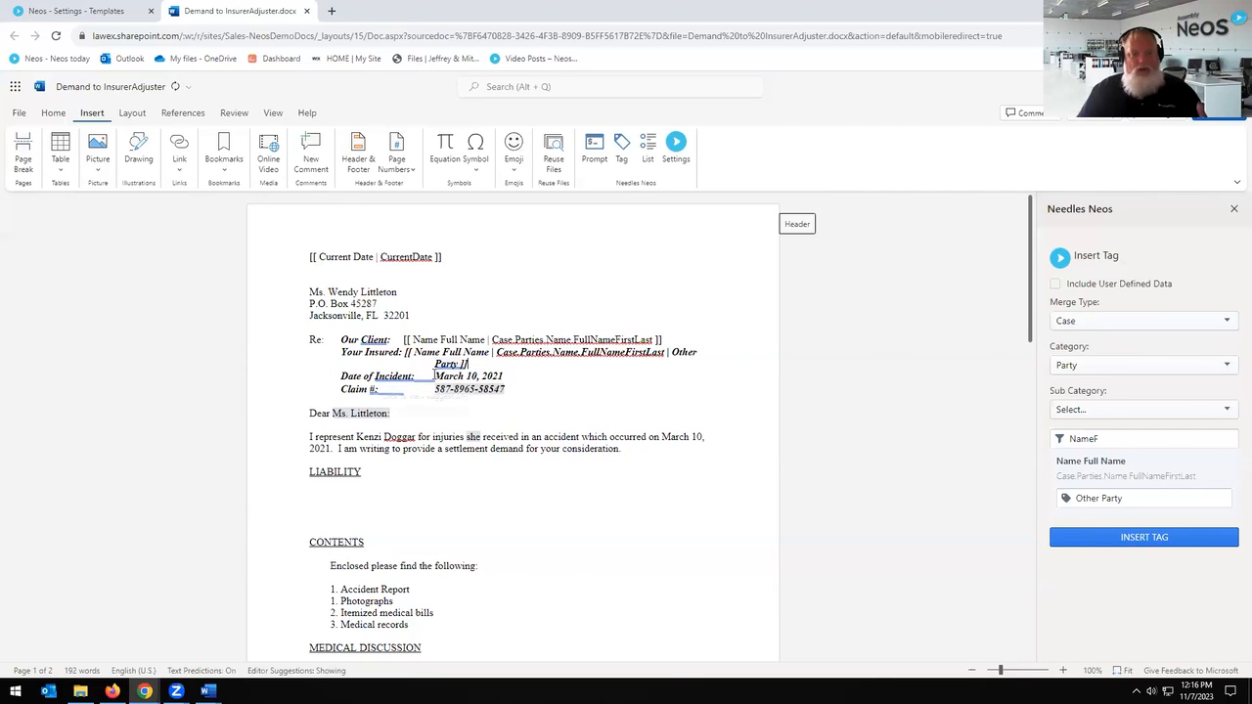
left_click(603, 404)
left_click(458, 376)
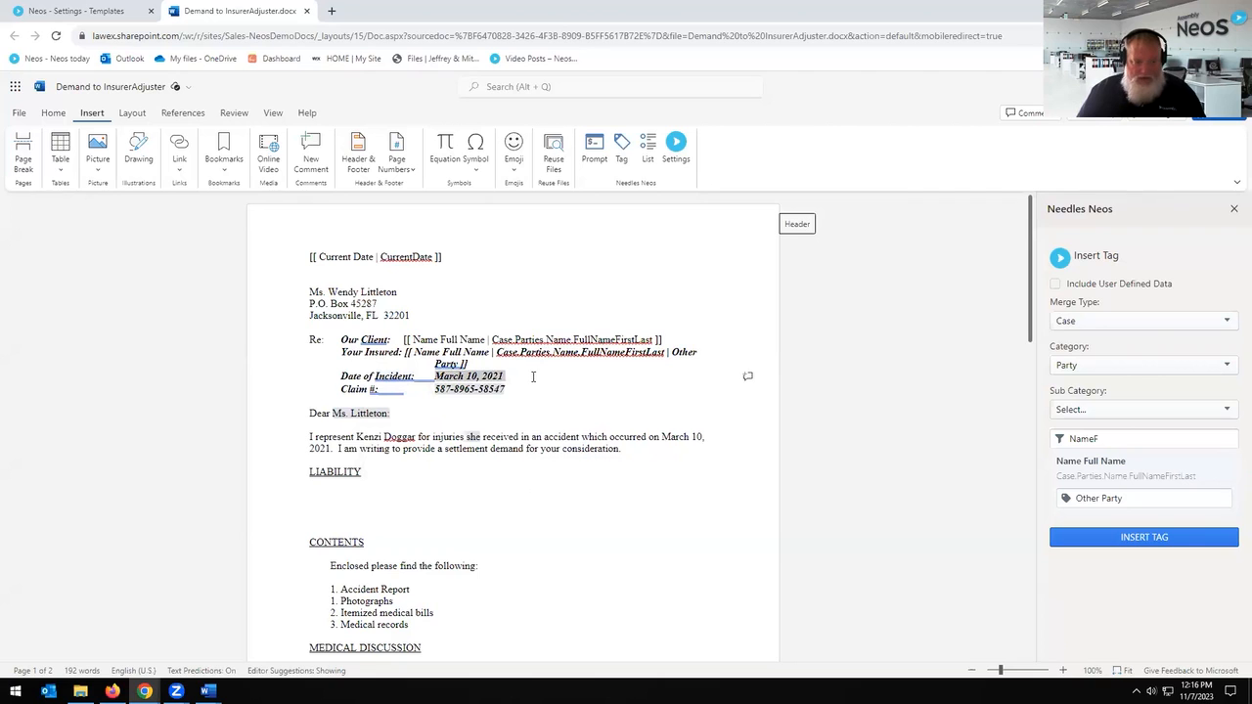
left_click(1118, 410)
left_click(1219, 384)
left_click(1127, 441)
key("ctrl+a")
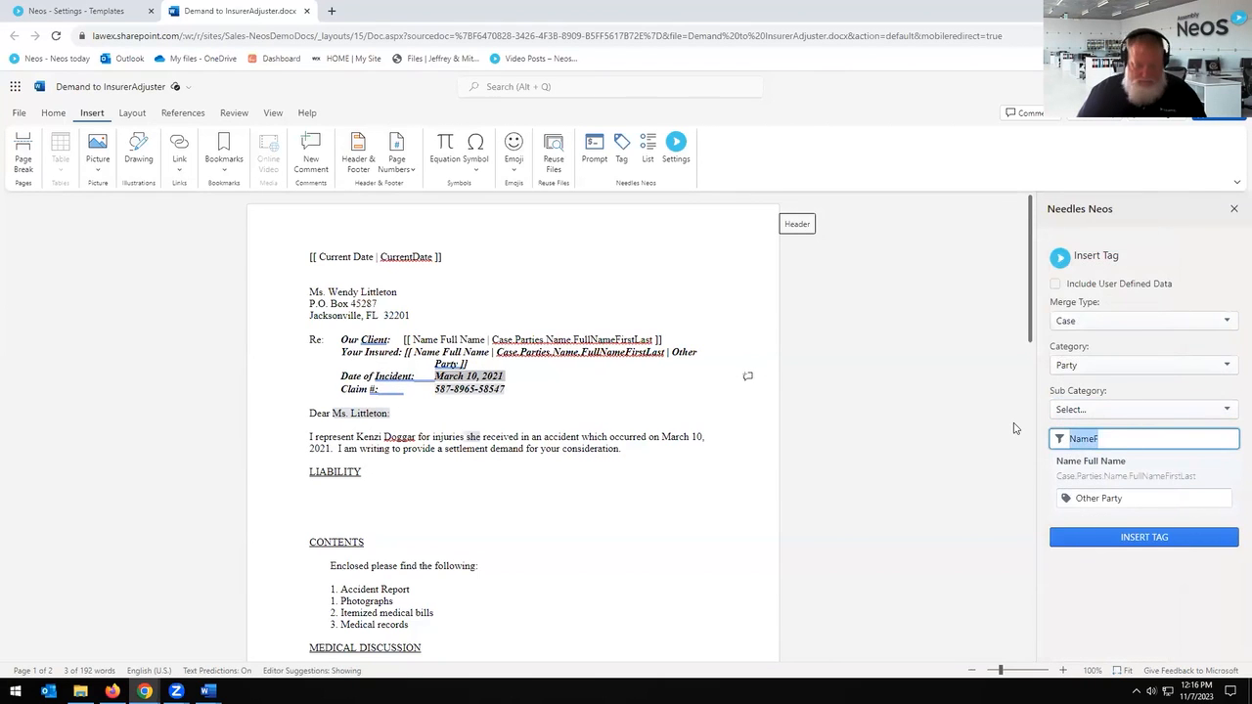
Step: Search the tag list for an incident date tag using Date, DOI and Inc filters
type("Date")
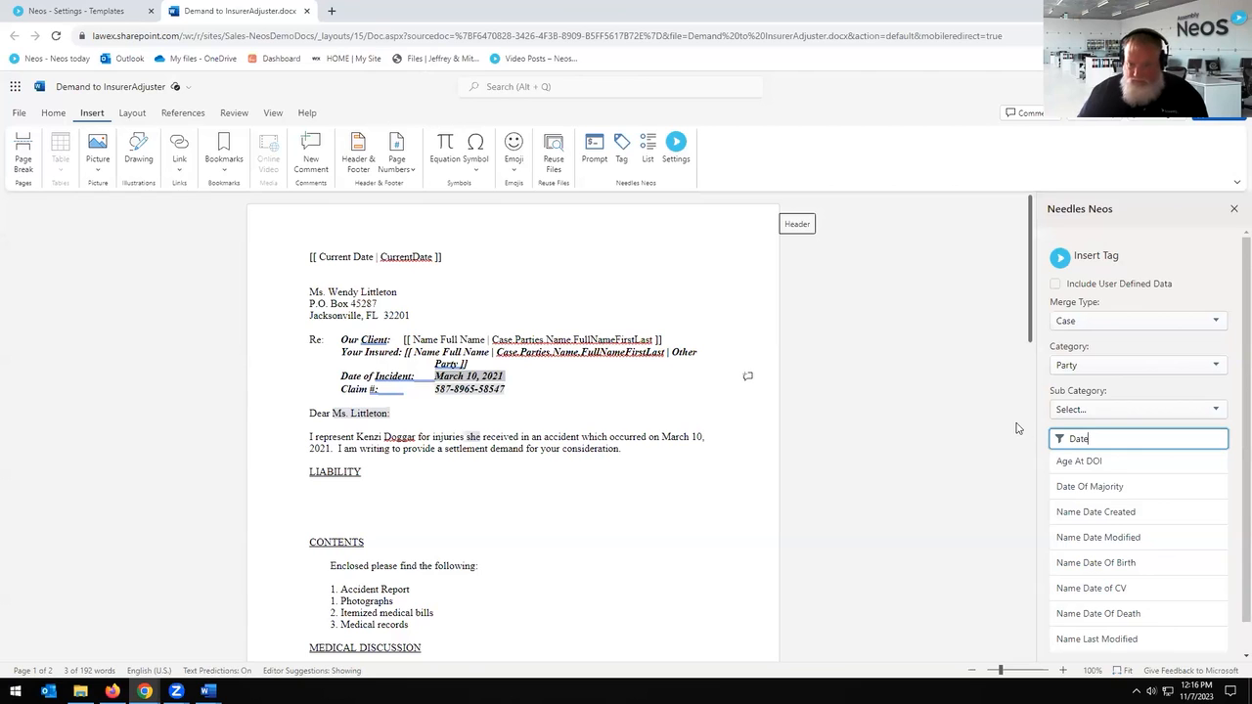
scroll(1142, 518, "down", 1)
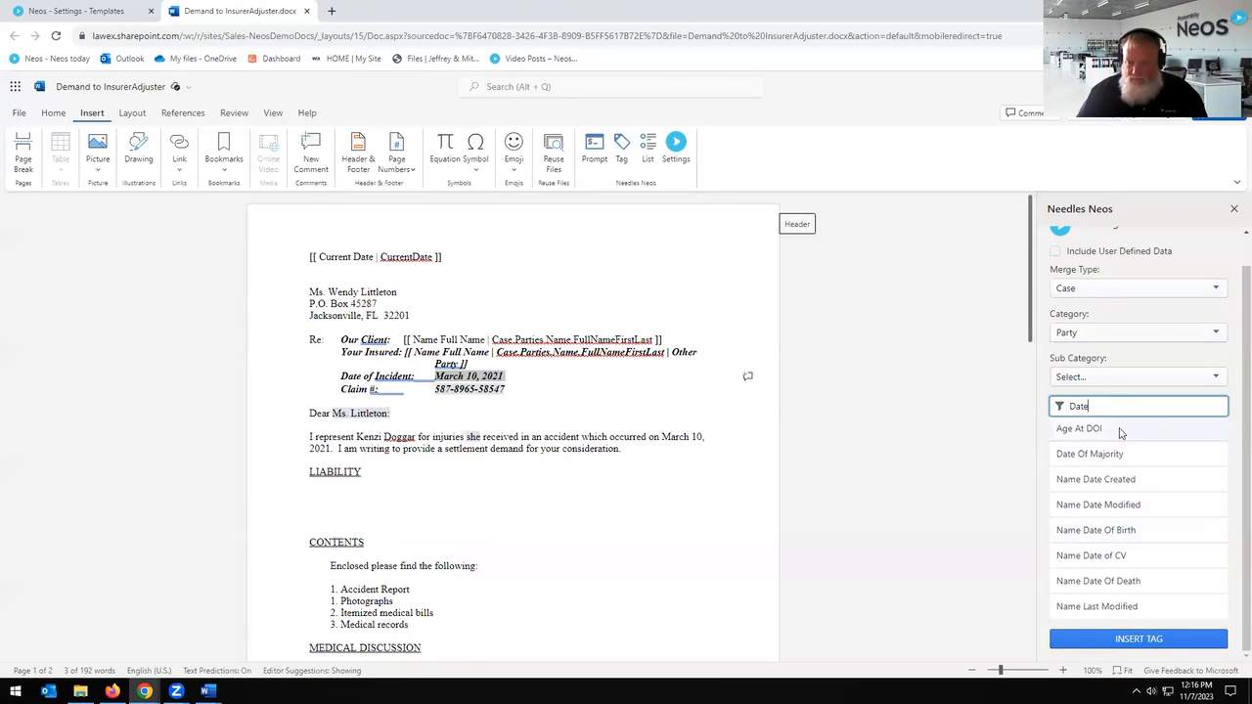
key("BackSpace")
key("BackSpace")
key("BackSpace")
type("OI")
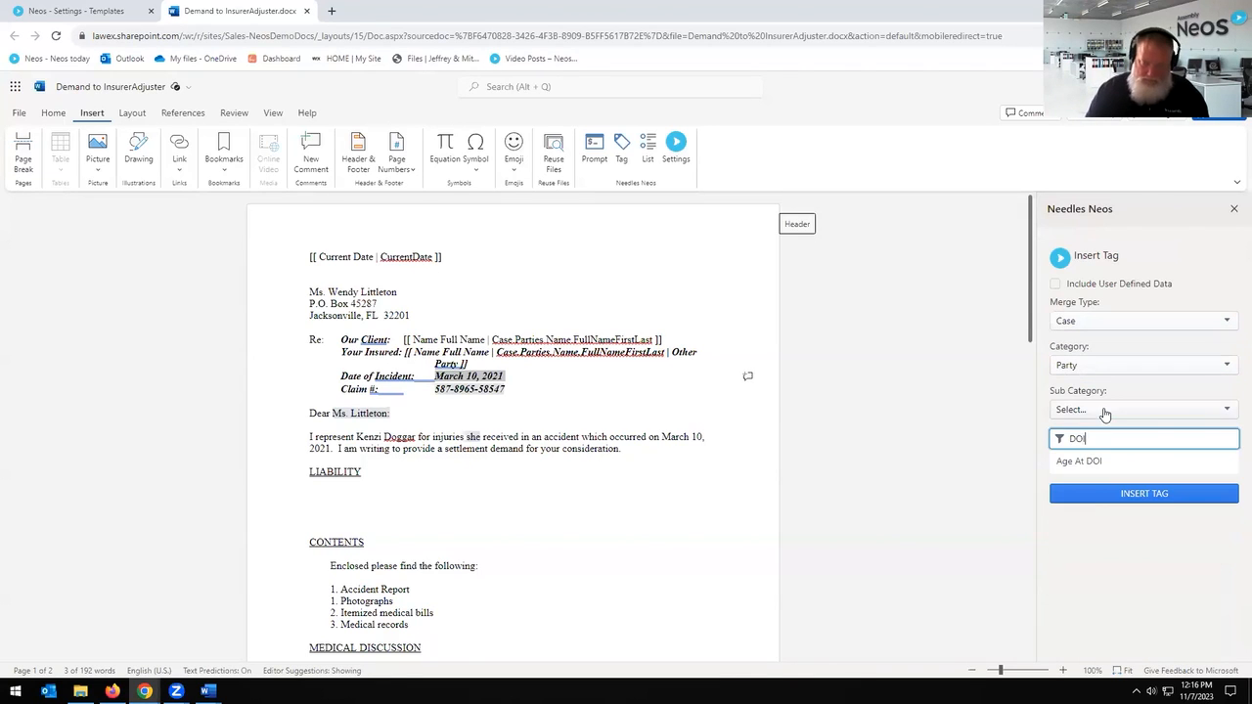
key("BackSpace")
key("BackSpace")
key("BackSpace")
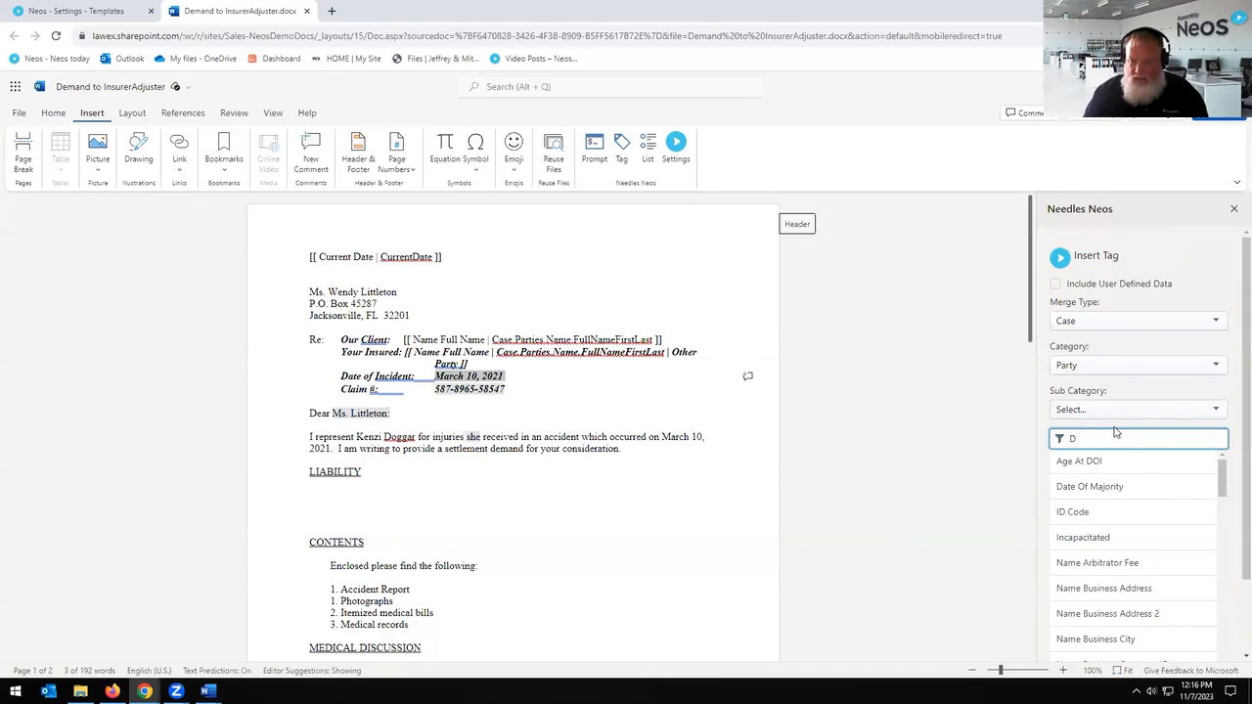
type("Inc")
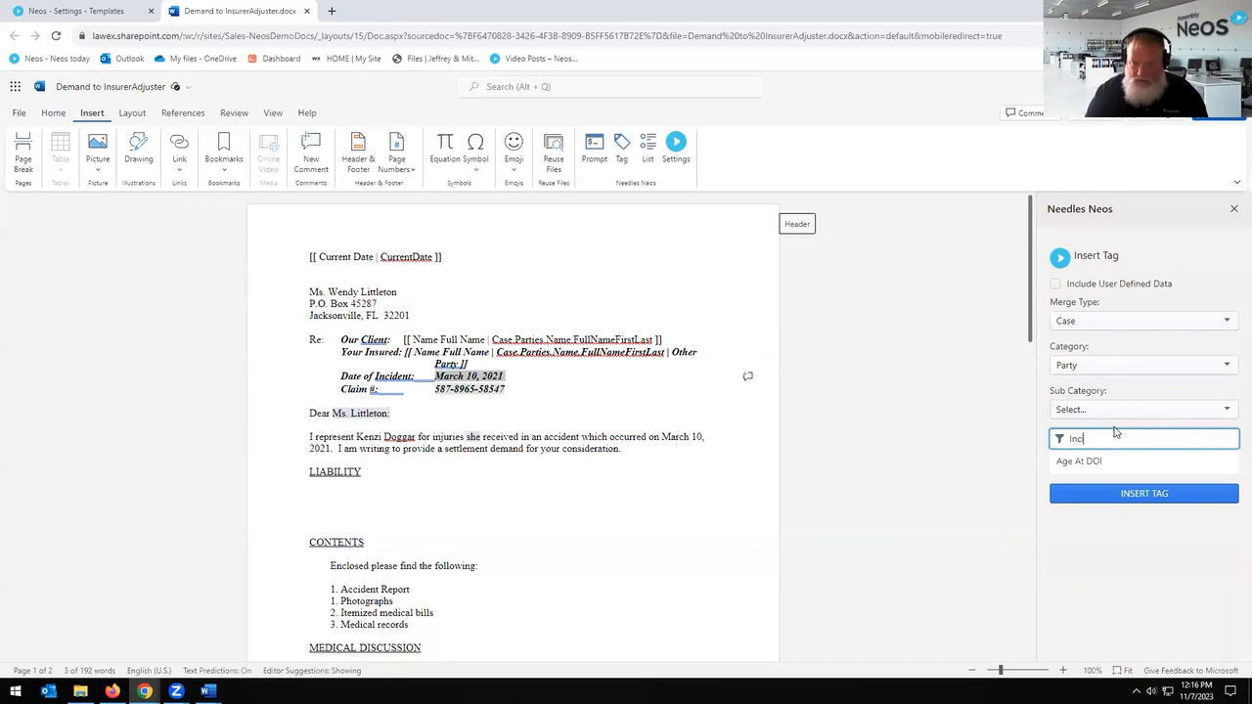
key("BackSpace")
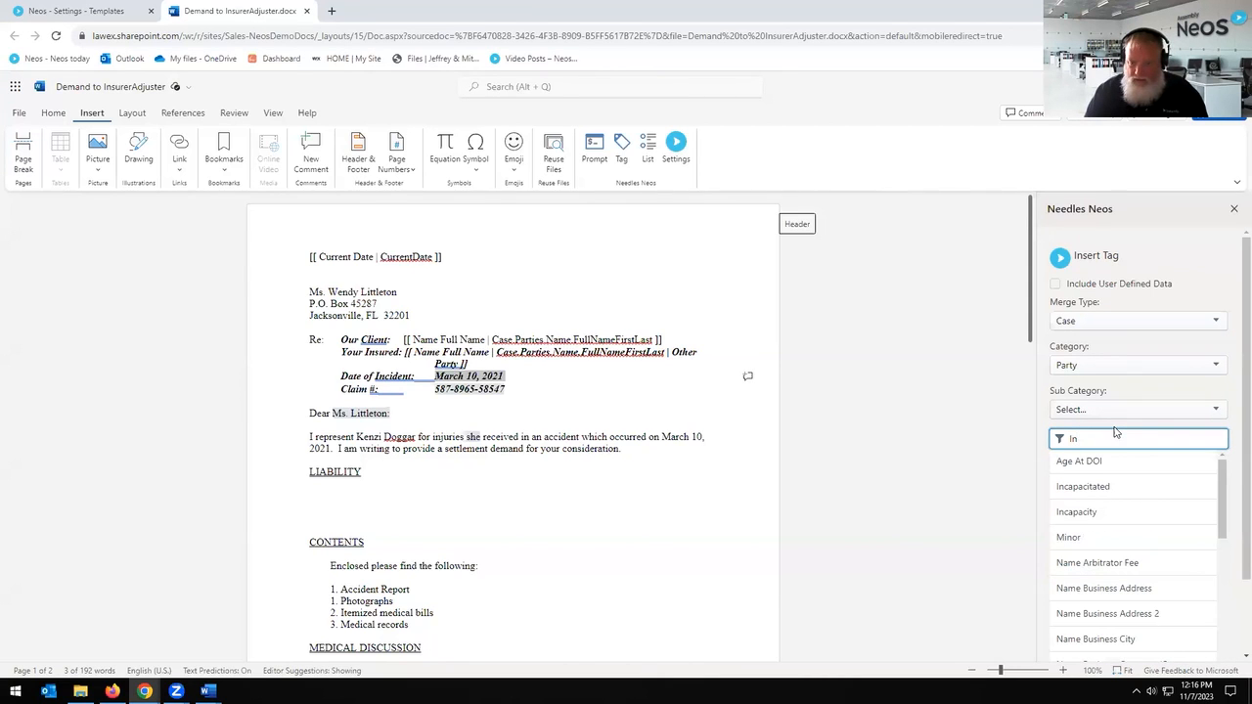
key("BackSpace")
scroll(1139, 548, "down", 5)
Step: Replace the Re: block claim number with the Insurance Claim # tag, filtered by Cla
left_click_drag(512, 394, 443, 389)
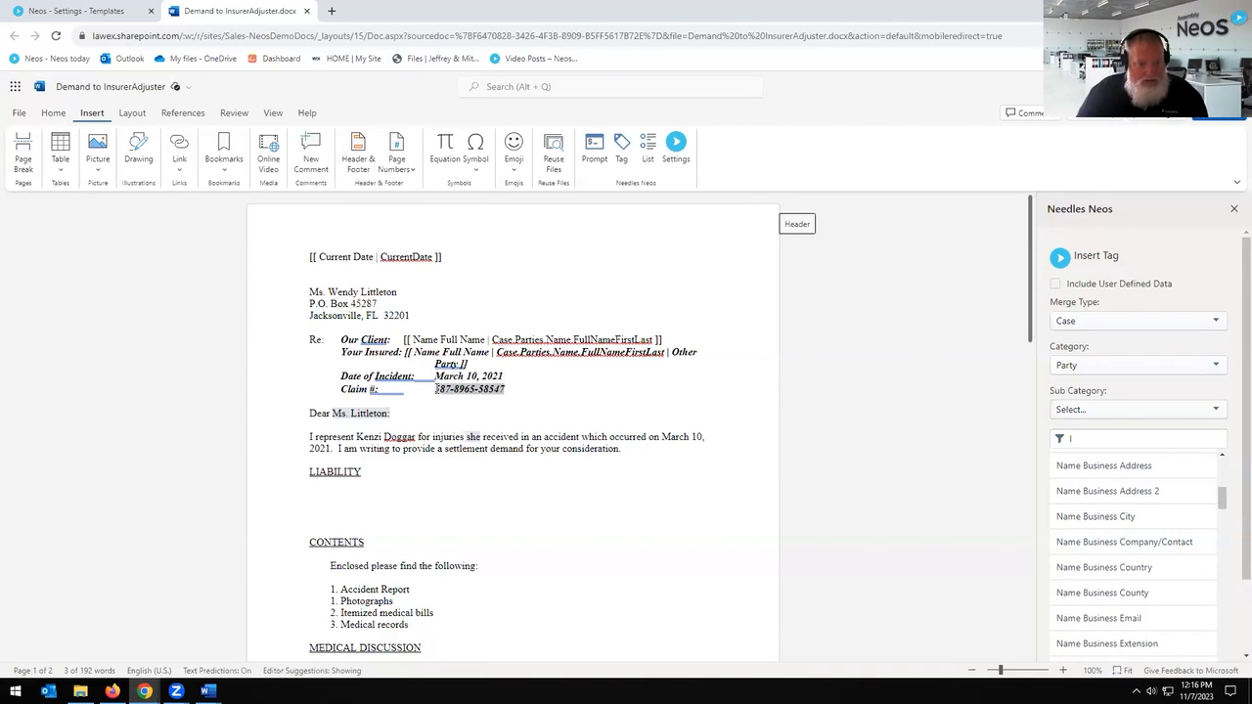
left_click(1143, 367)
left_click(1115, 418)
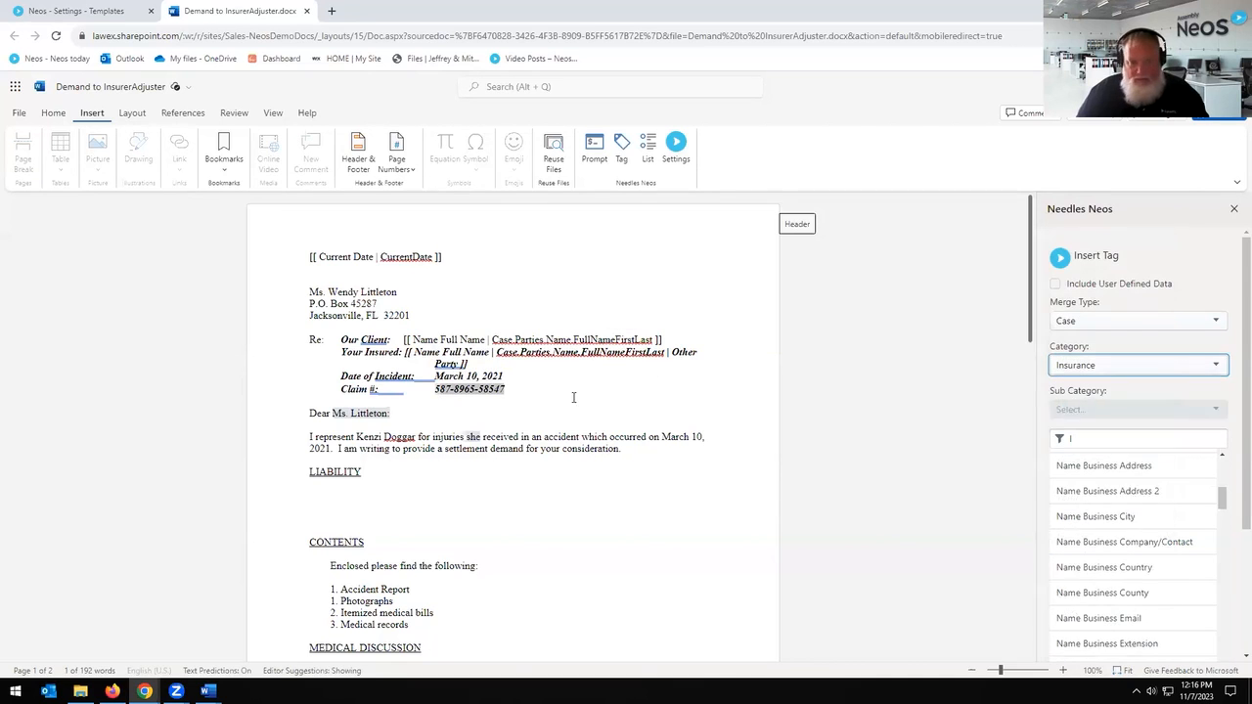
left_click(1103, 413)
left_click(1211, 403)
left_click(1211, 403)
left_click_drag(1246, 437, 1246, 440)
left_click(1182, 433)
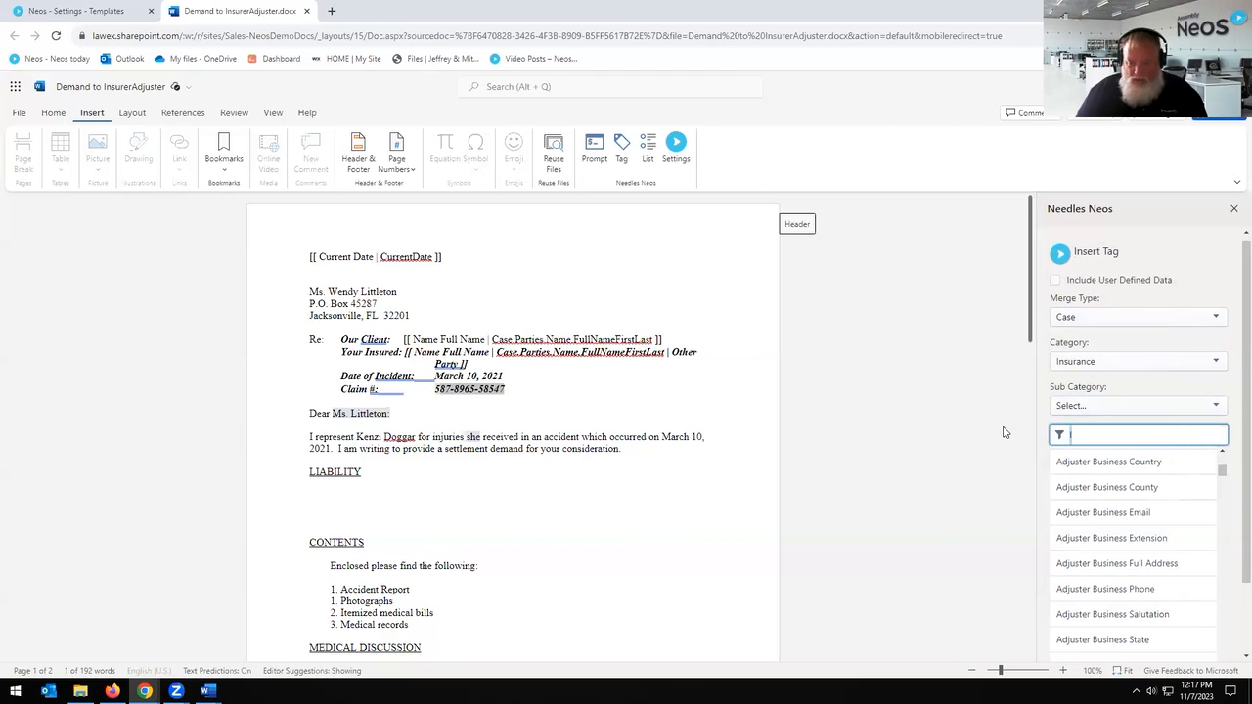
type("Claim")
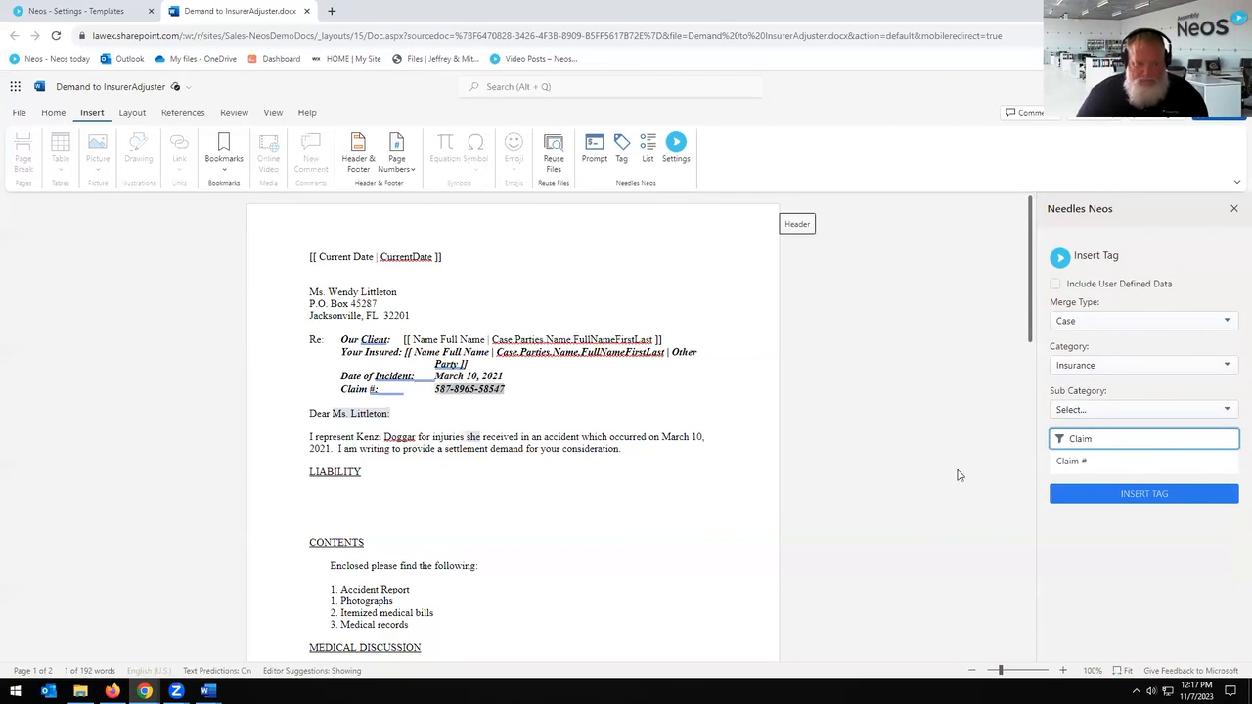
left_click_drag(508, 391, 439, 395)
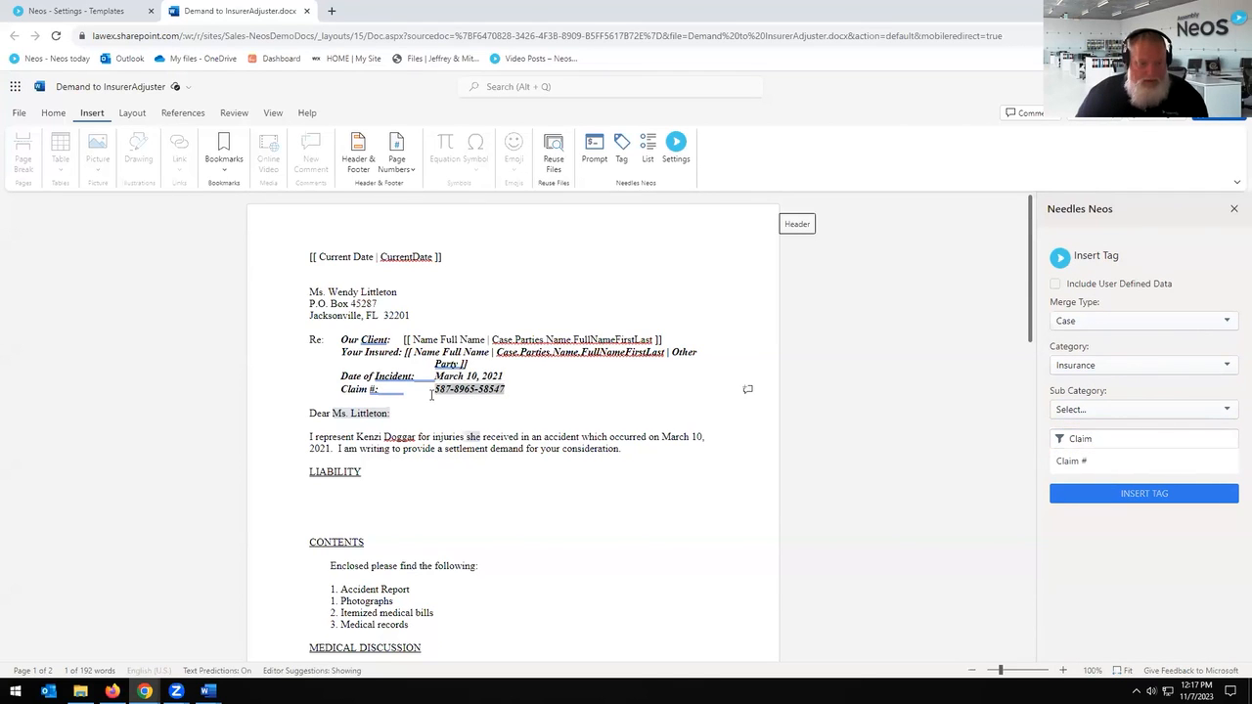
left_click(1071, 461)
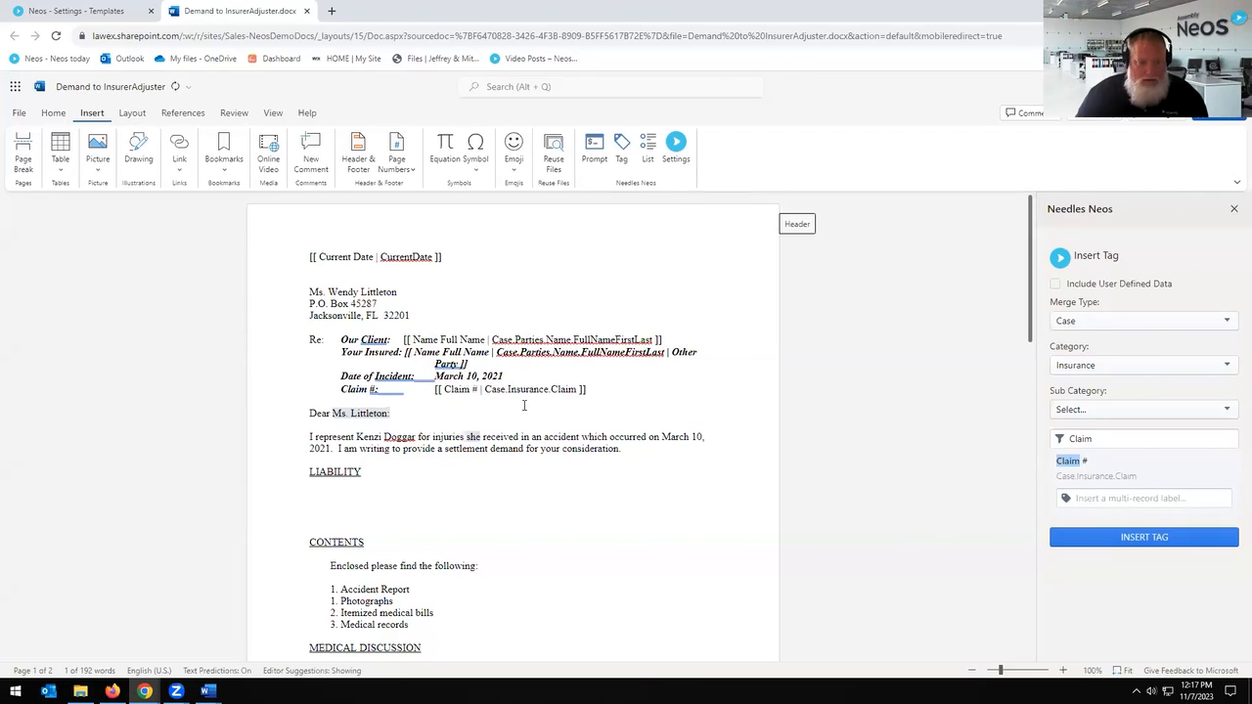
Step: Select the incident date, then the addressee name in the salutation
left_click_drag(504, 377, 435, 378)
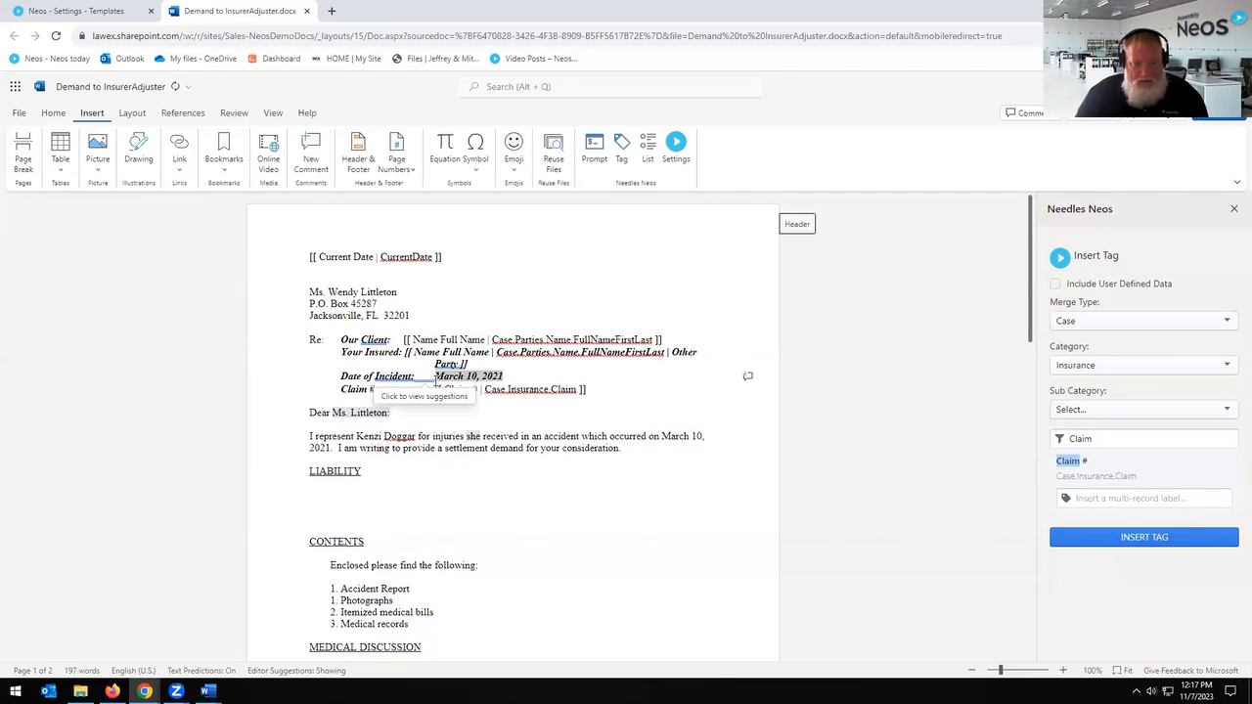
left_click(342, 423)
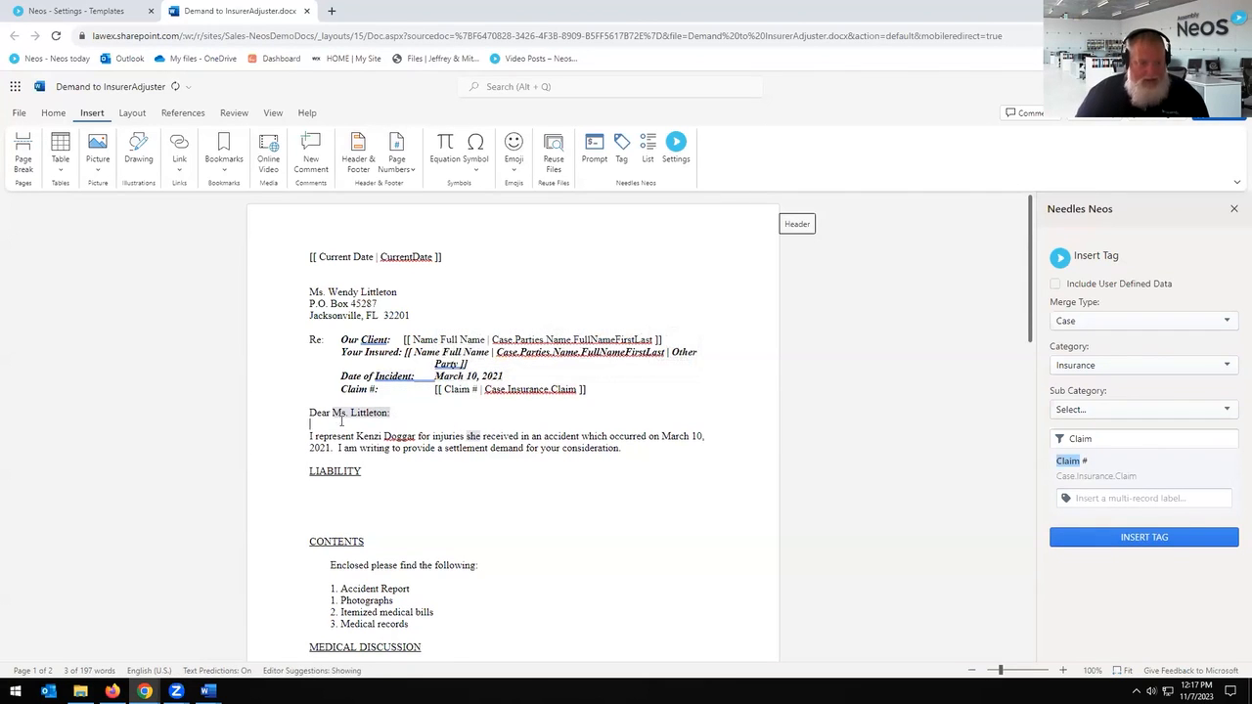
left_click_drag(334, 412, 419, 438)
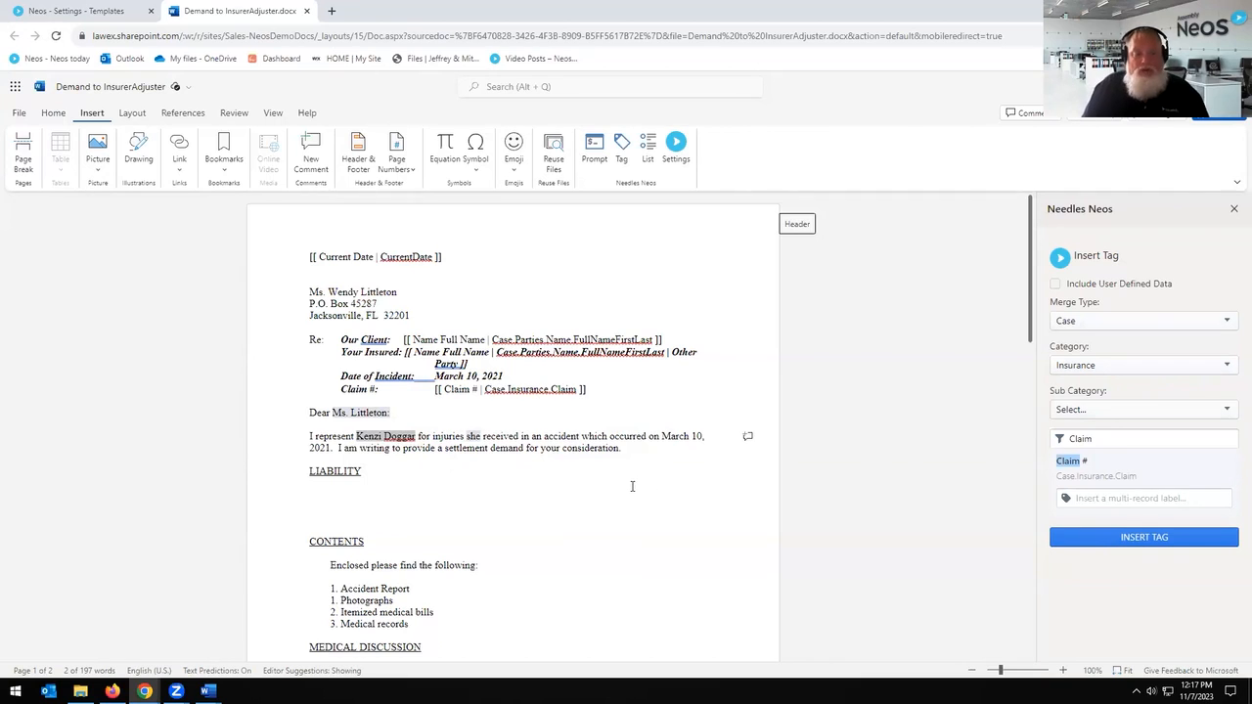
Step: Clear the Claim tag filter, recheck the Insurance category, and close the Needles Neos pane
scroll(621, 487, "down", 5)
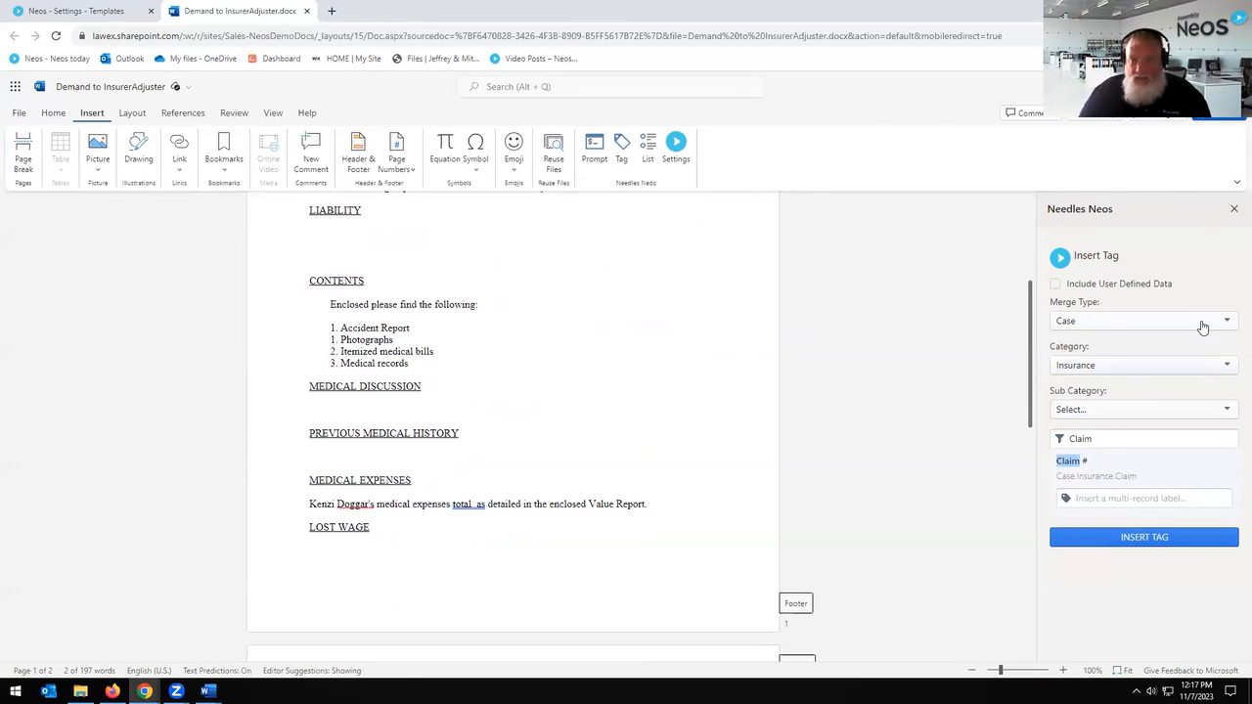
left_click(1100, 438)
key("ctrl+a")
key("BackSpace")
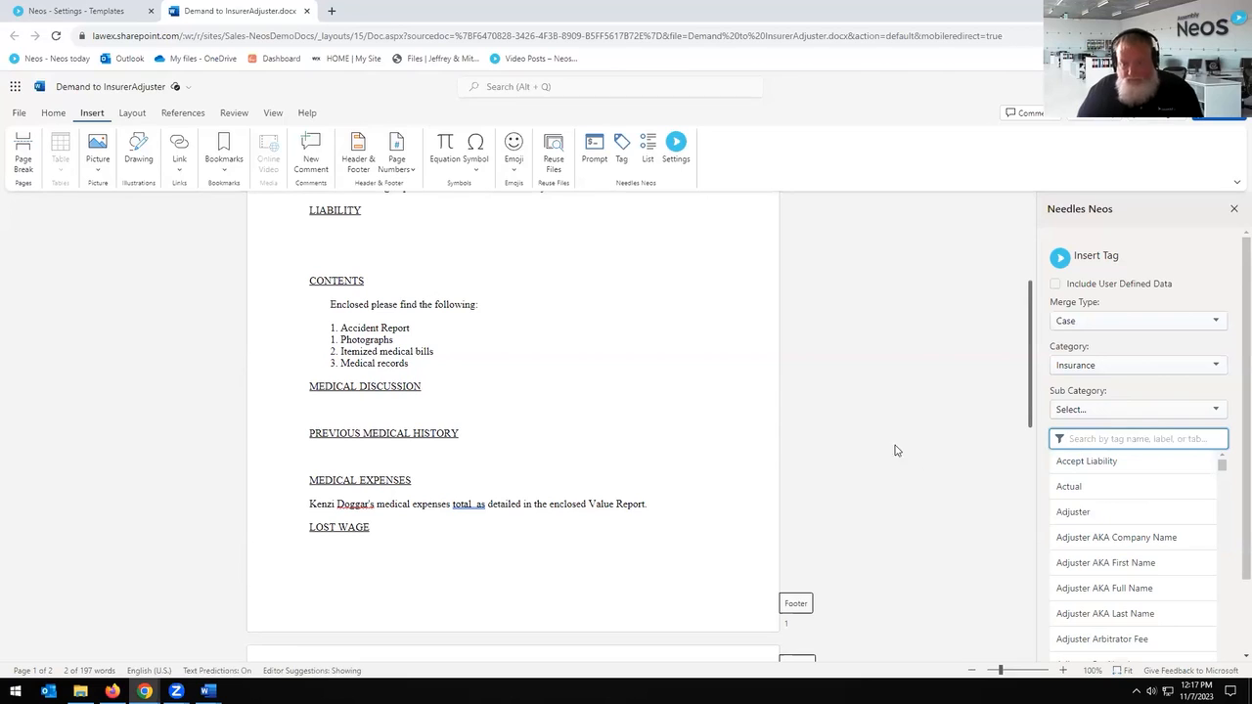
left_click(1133, 367)
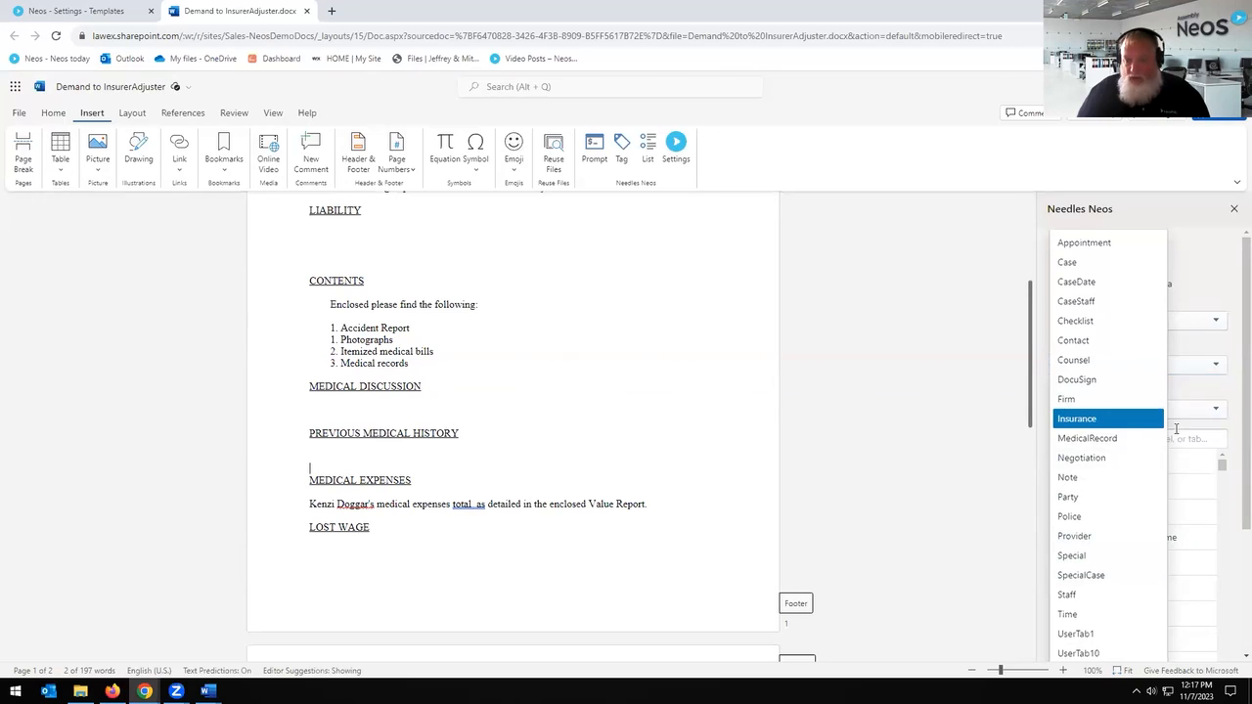
left_click(1159, 418)
scroll(1164, 489, "down", 5)
scroll(1164, 517, "down", 8)
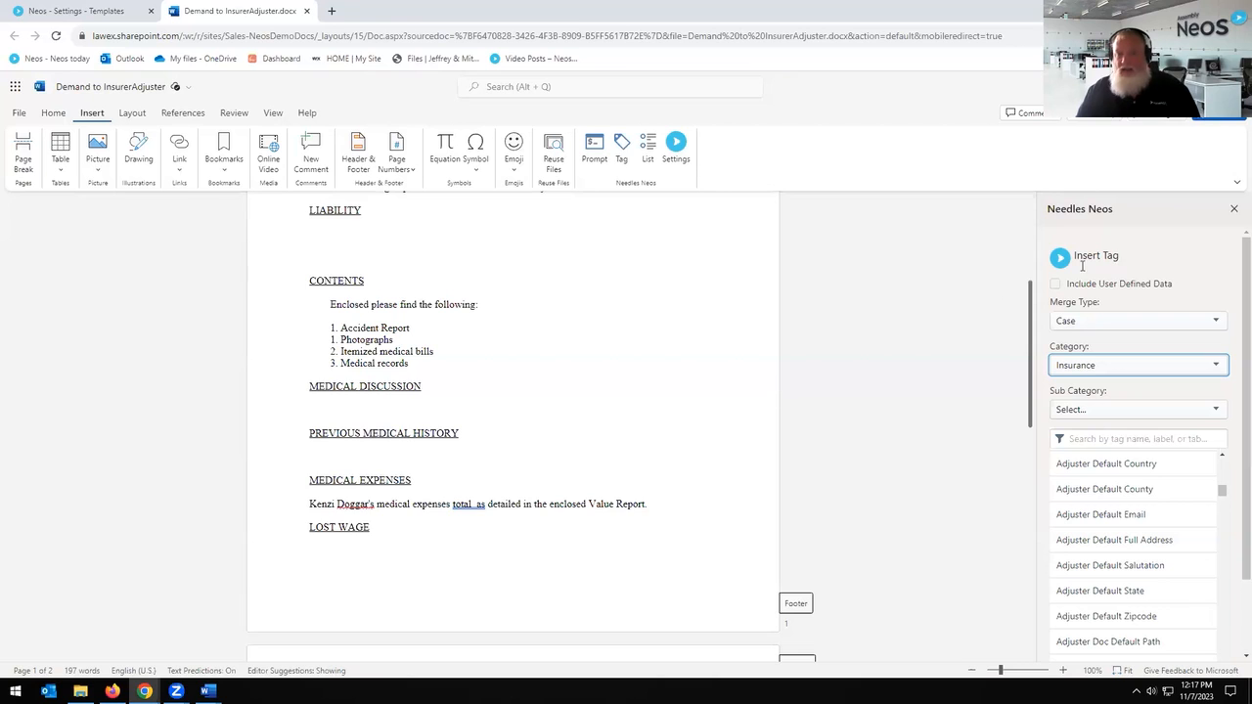
left_click(1233, 212)
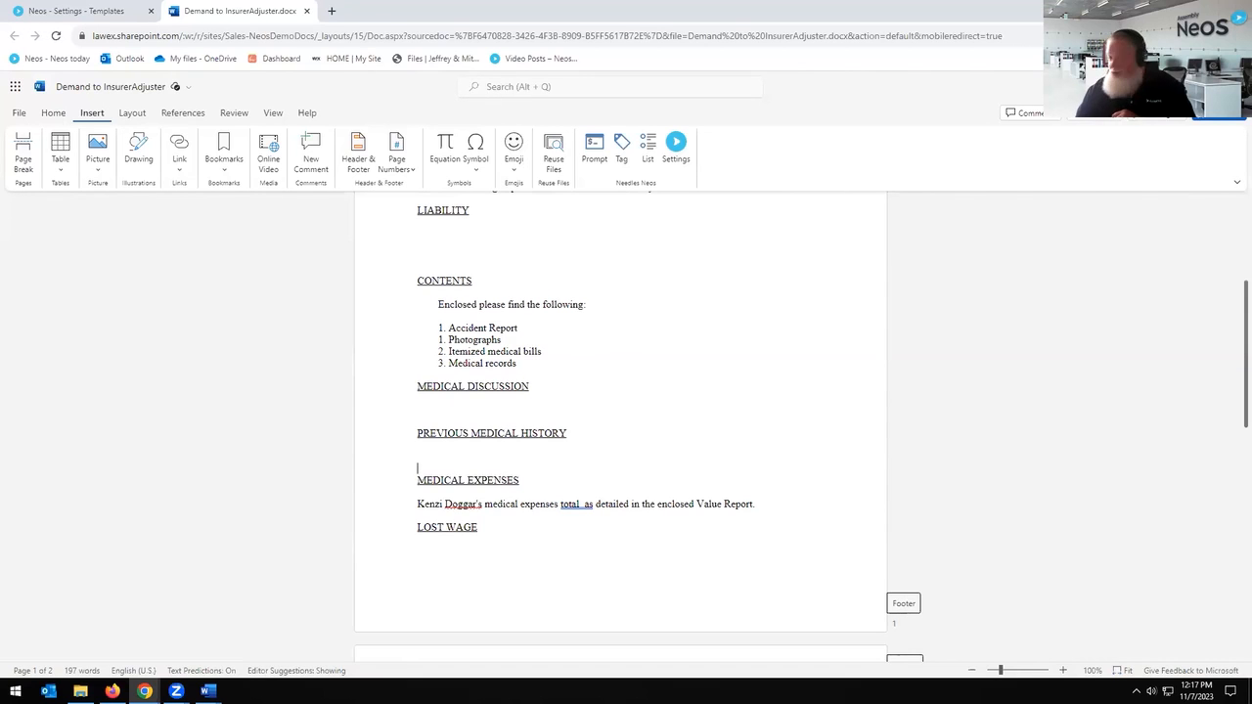
Step: Close the Word document and template preview, return to Settings, and close the client case
left_click(307, 11)
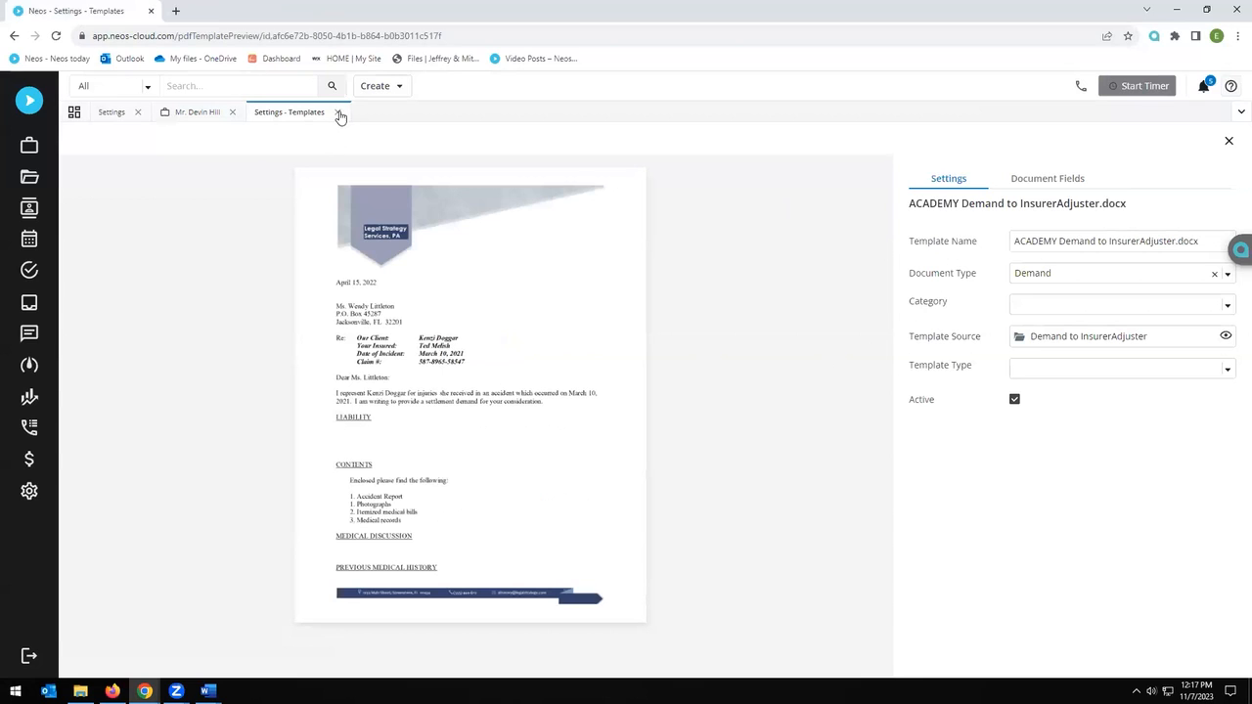
left_click(338, 113)
triple_click(547, 179)
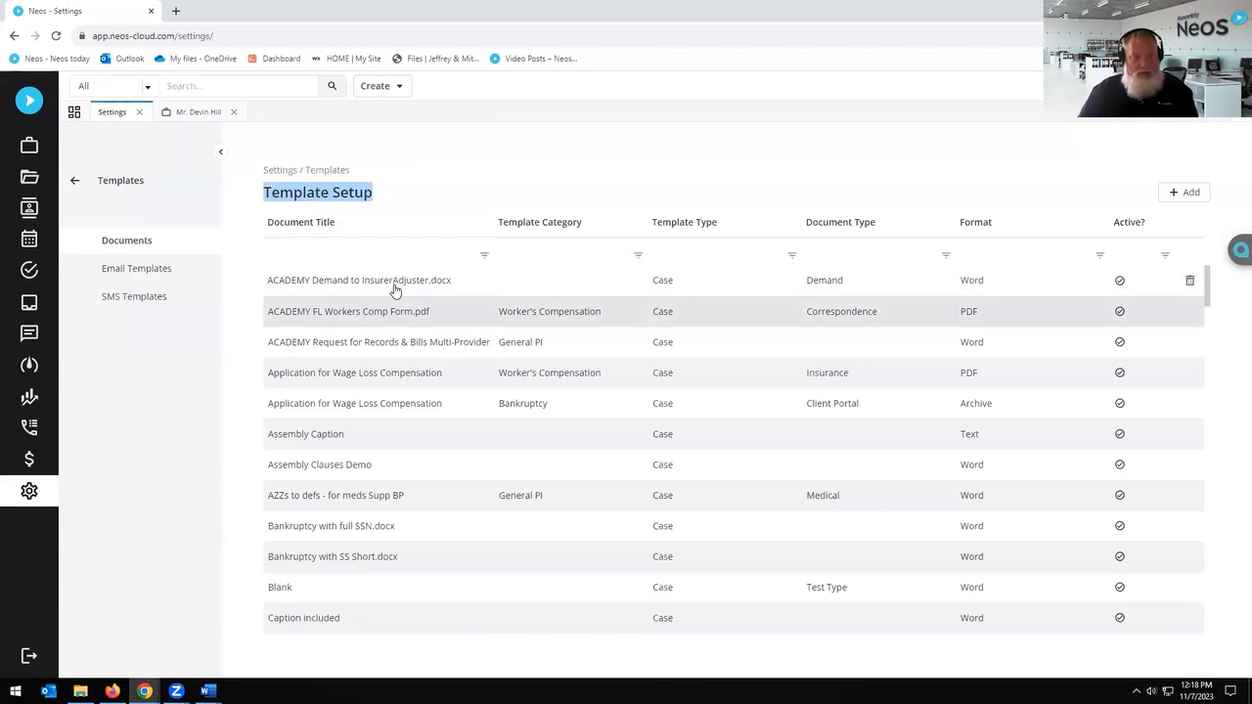
left_click(74, 180)
left_click(234, 113)
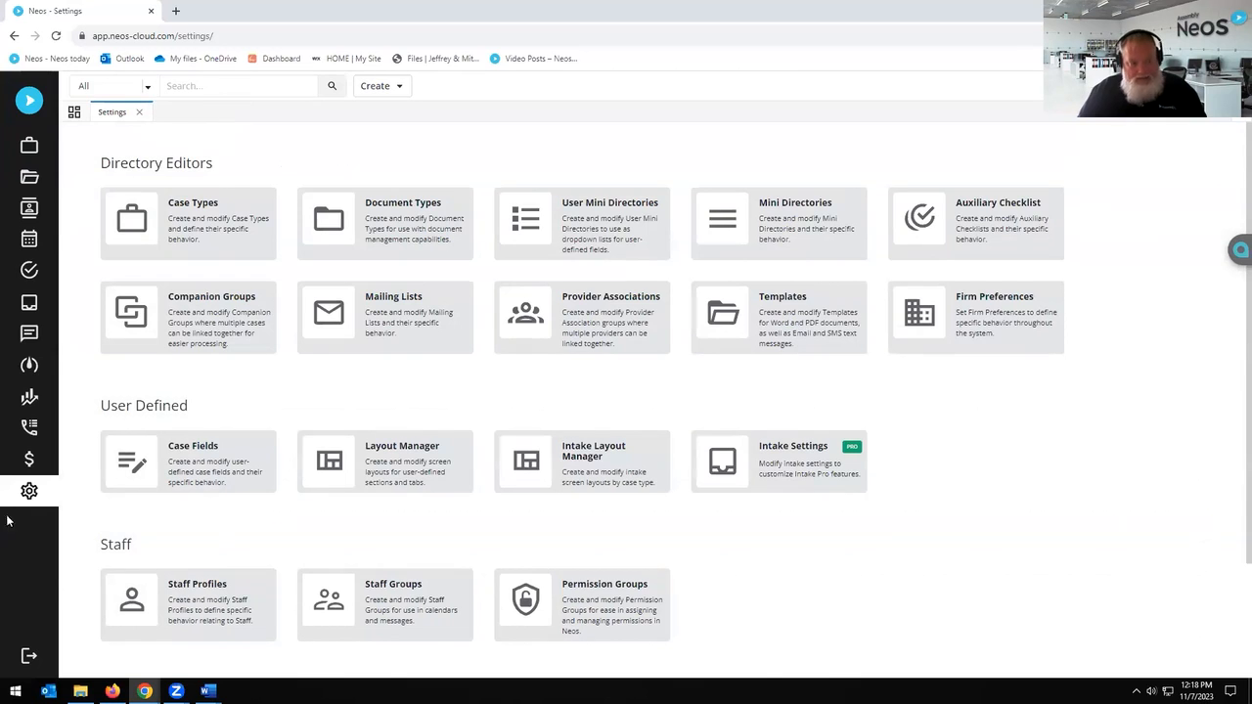
Step: Open ACADEMY Demand to InsurerAdjuster.docx under Templates and preview its source in Word
left_click(788, 320)
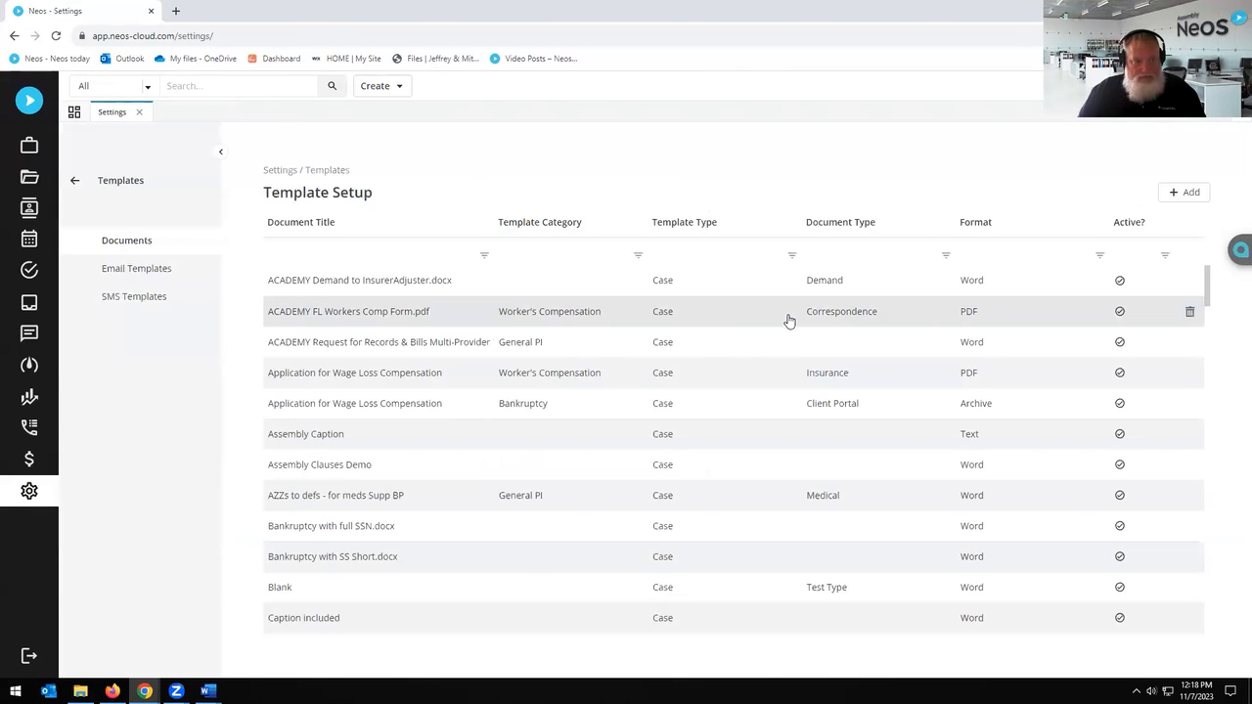
left_click(372, 283)
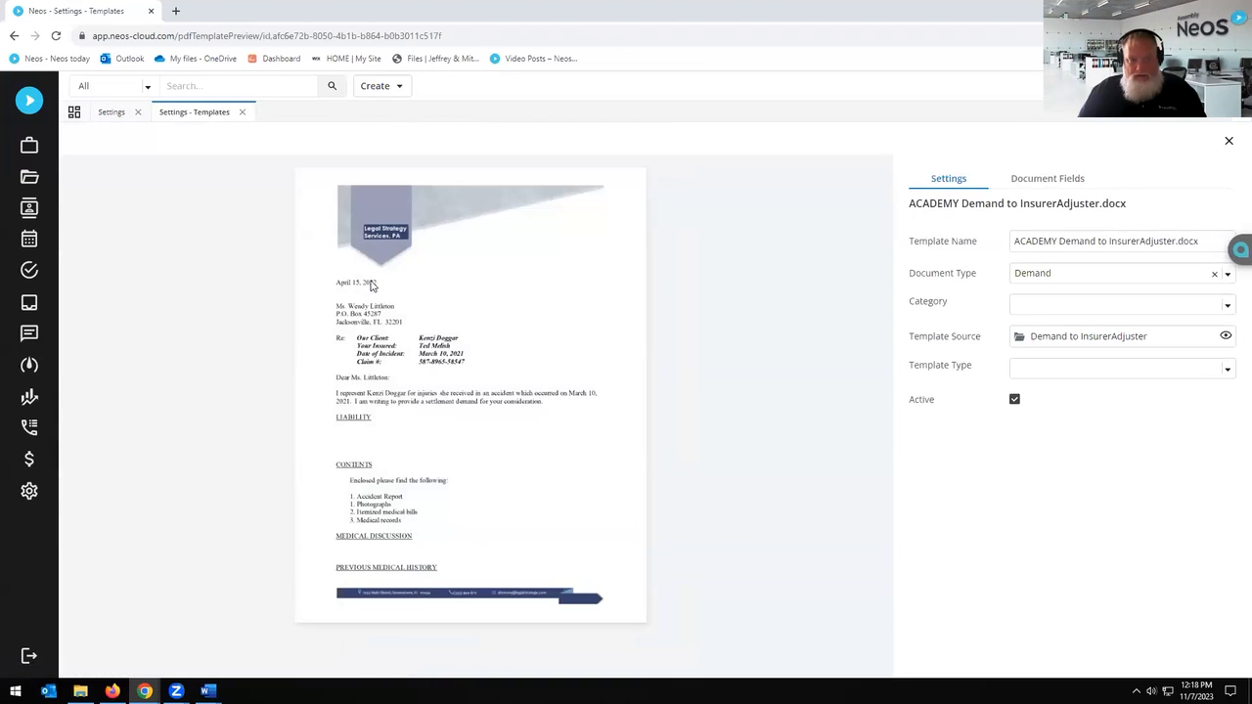
left_click(1226, 337)
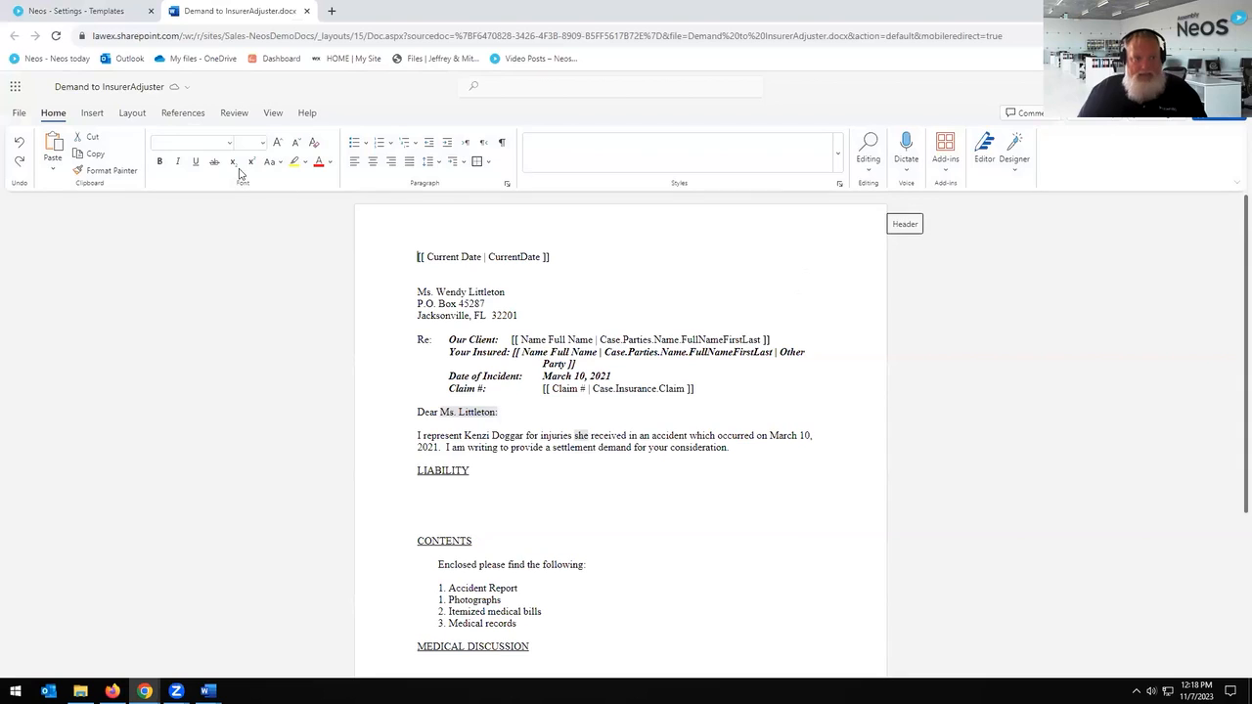
Step: Show the Insert ribbon with the Needles Neos Prompt, Tag, List and Settings buttons
left_click(93, 114)
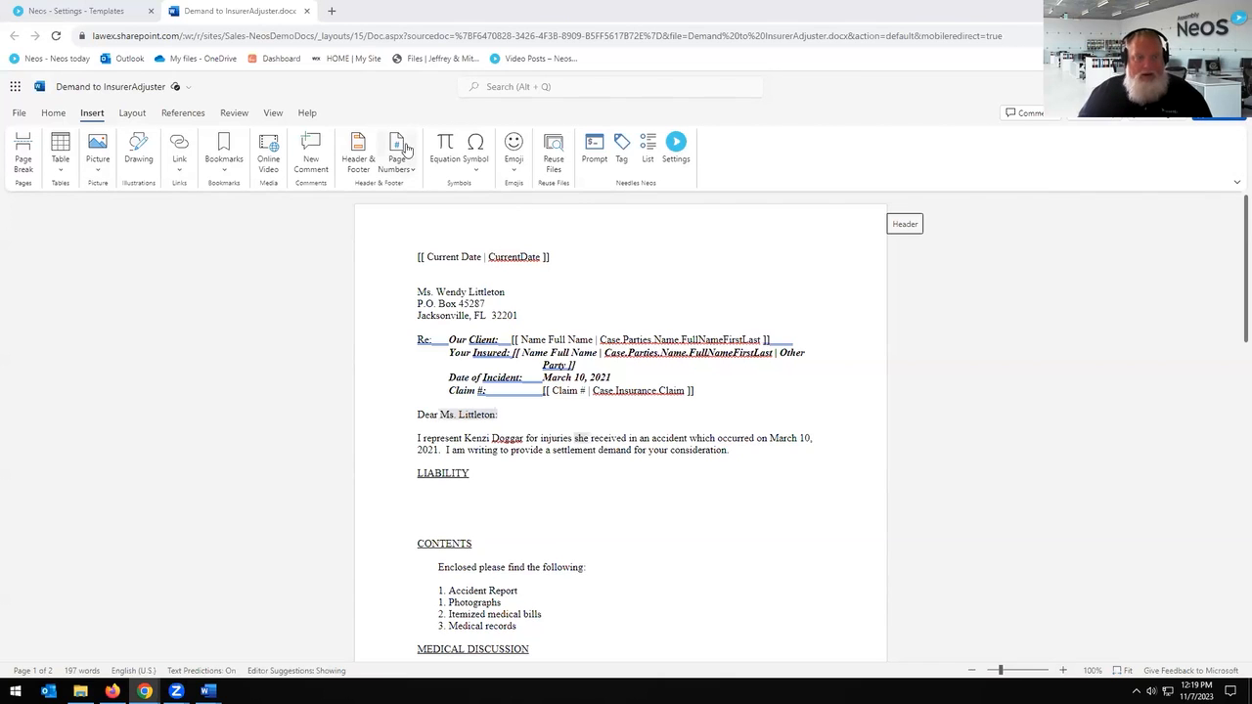
Step: Leave Word, revisit the Demand template, then open the Records & Bills Multi-Provider preview
left_click(307, 11)
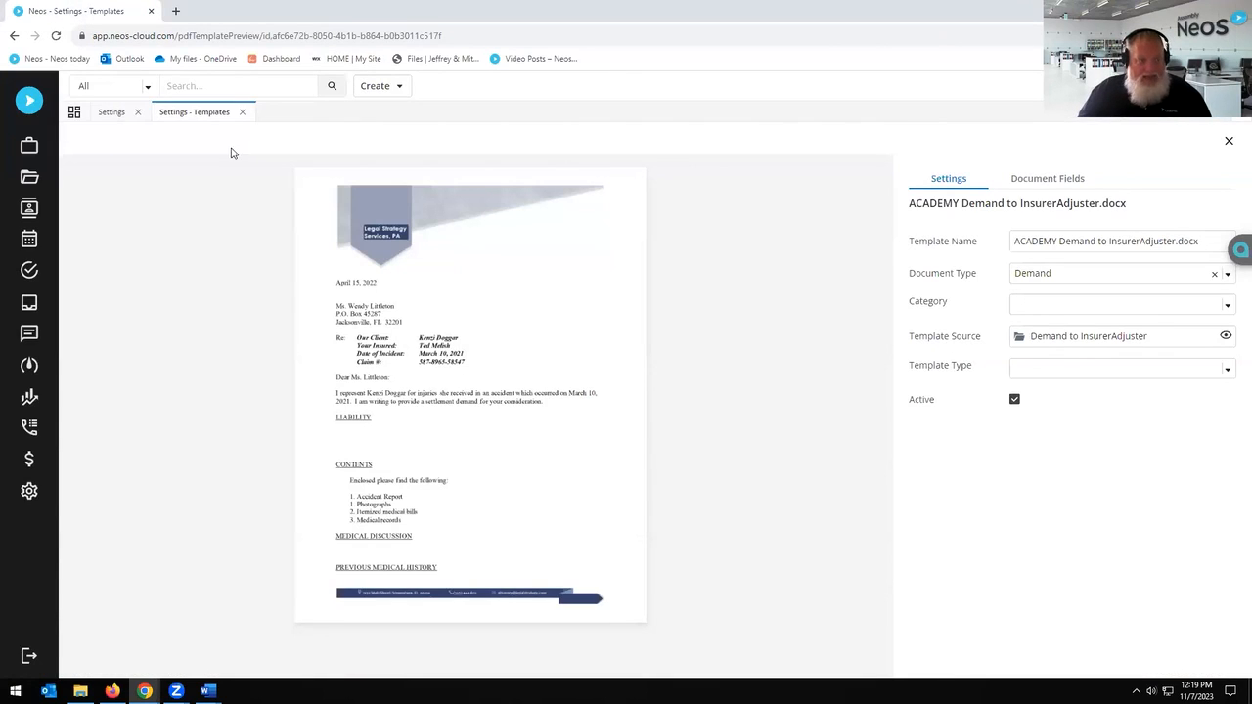
left_click(243, 114)
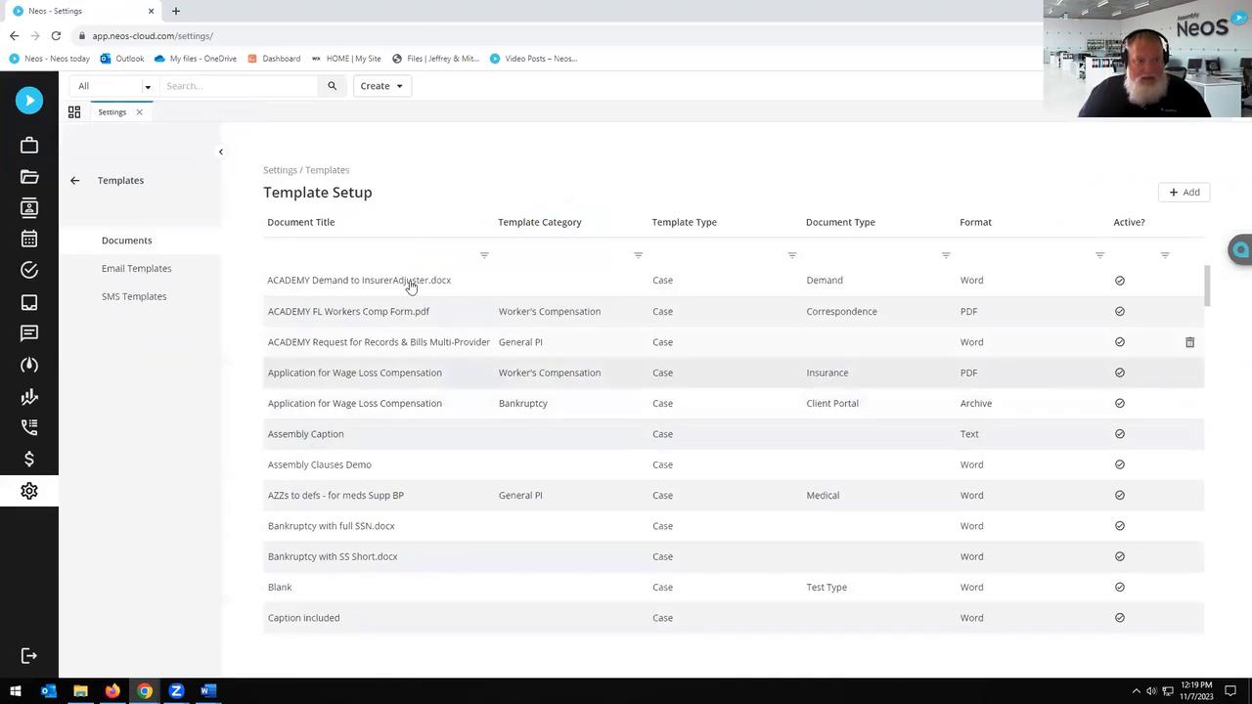
left_click(653, 285)
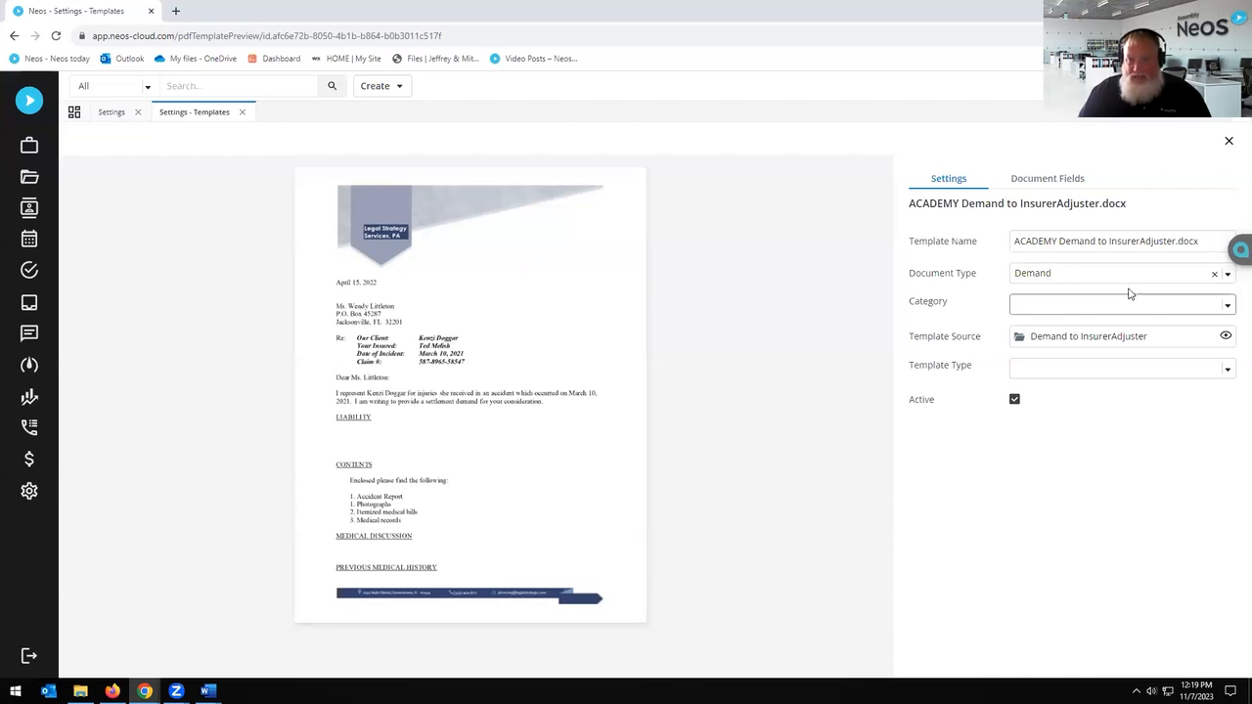
left_click(1227, 145)
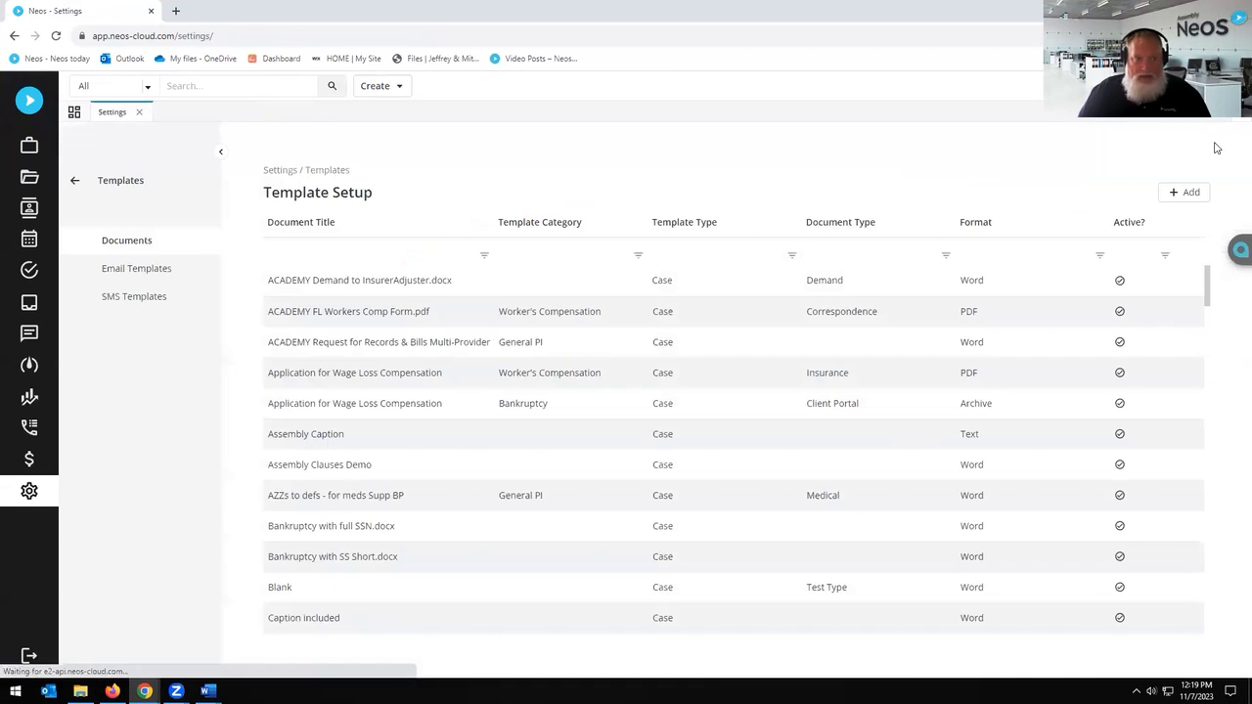
left_click(361, 344)
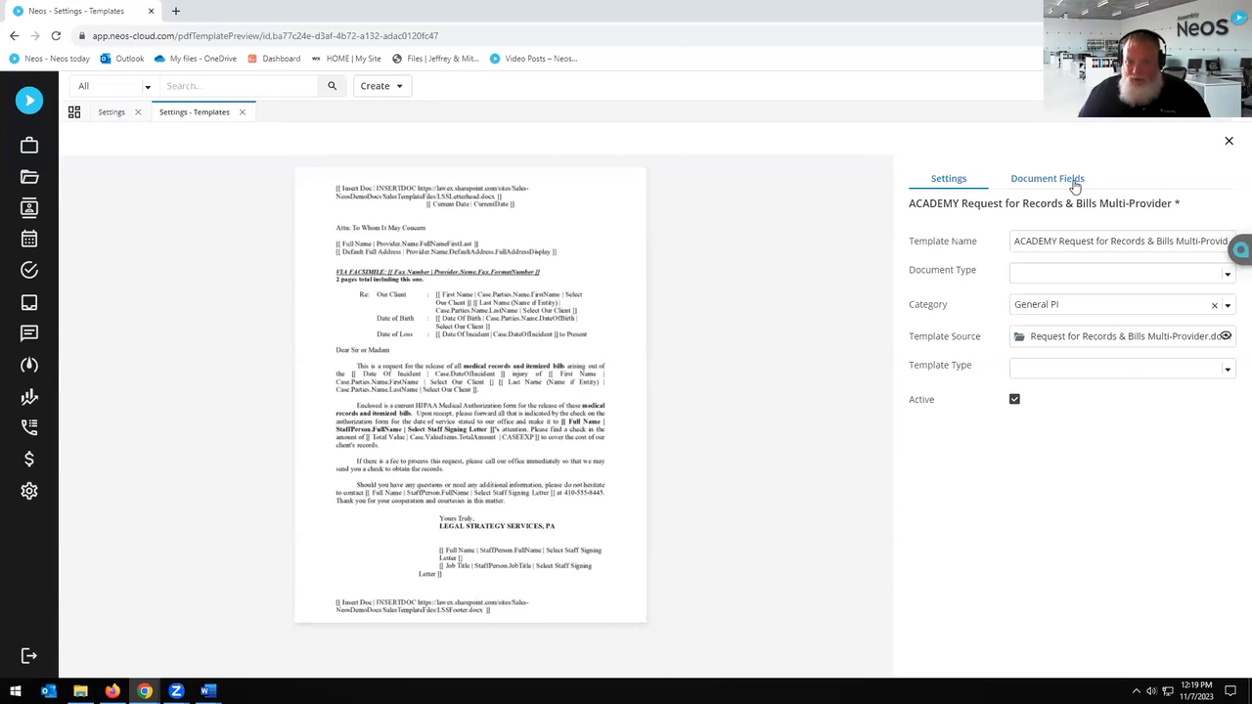
Step: Start an Intake-type template, inspect its document options, then discard it unsaved
left_click(1228, 142)
left_click(1183, 192)
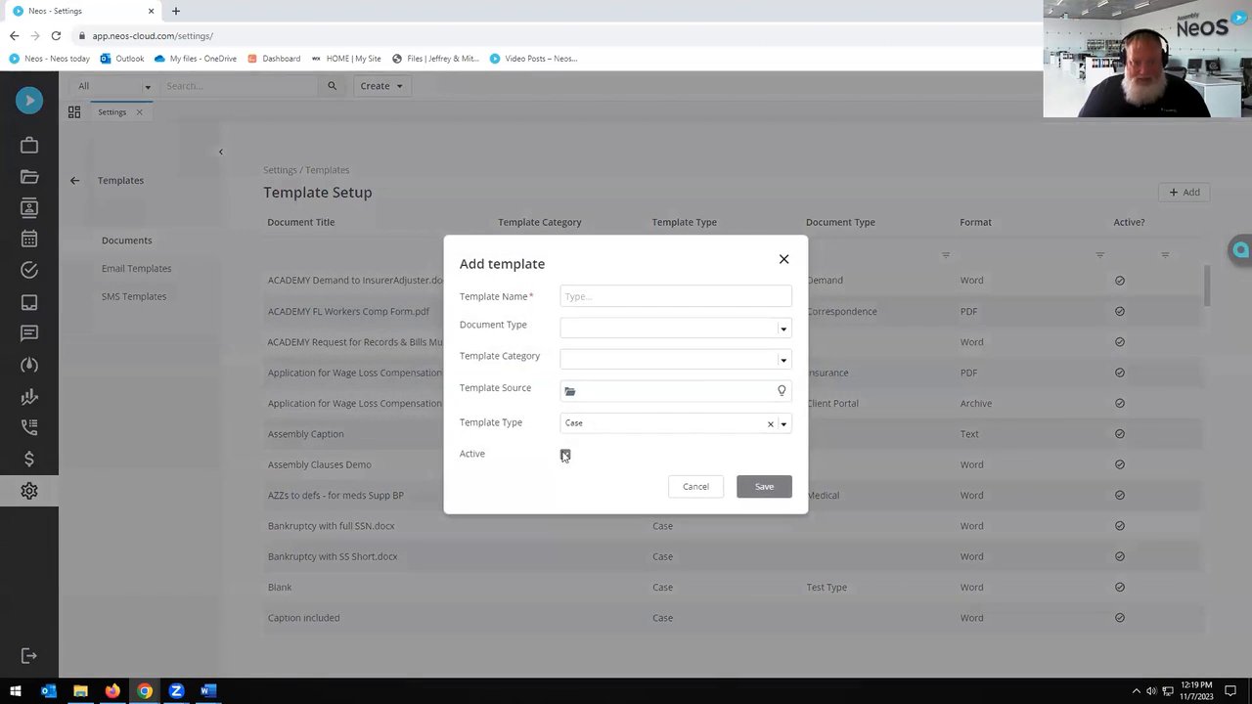
left_click(644, 432)
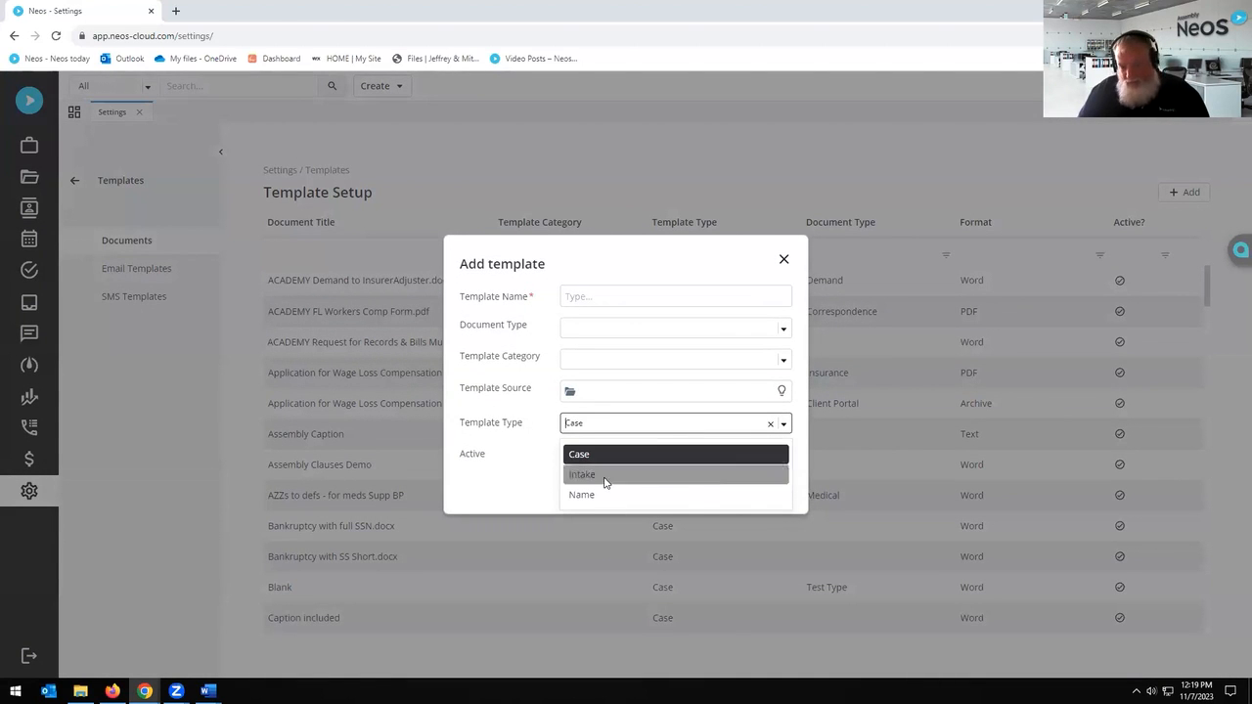
left_click(605, 477)
left_click(644, 442)
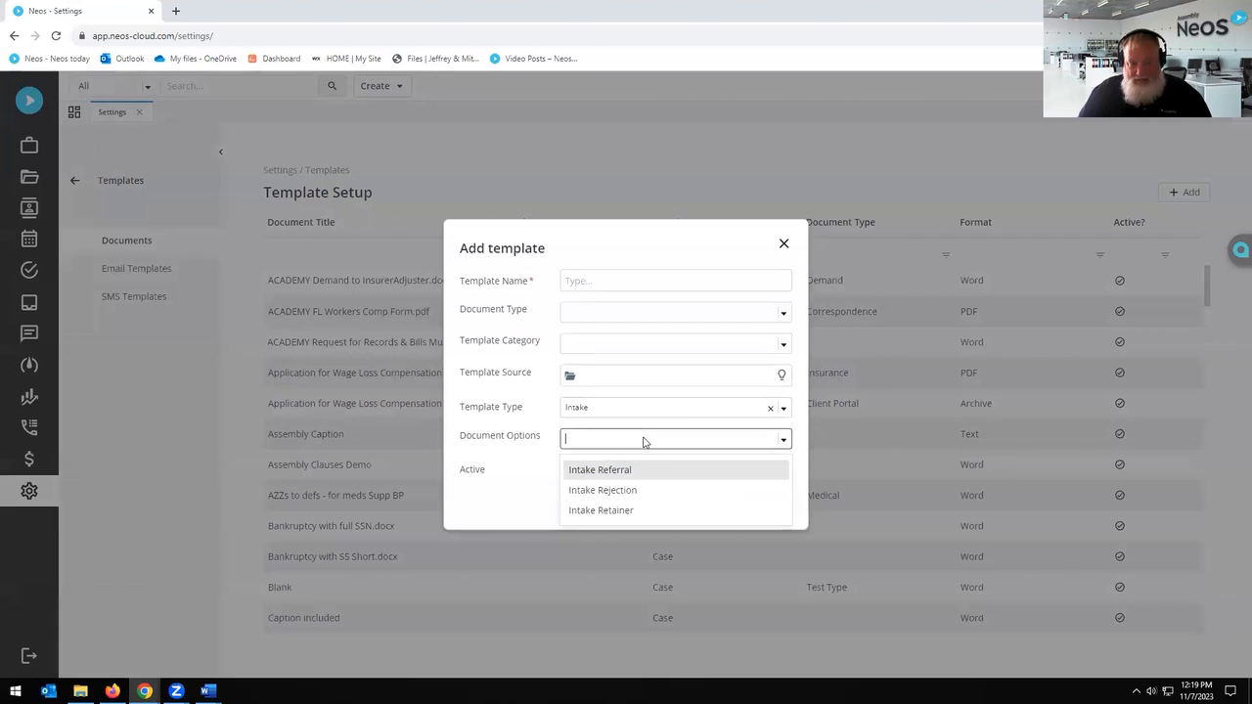
left_click(643, 441)
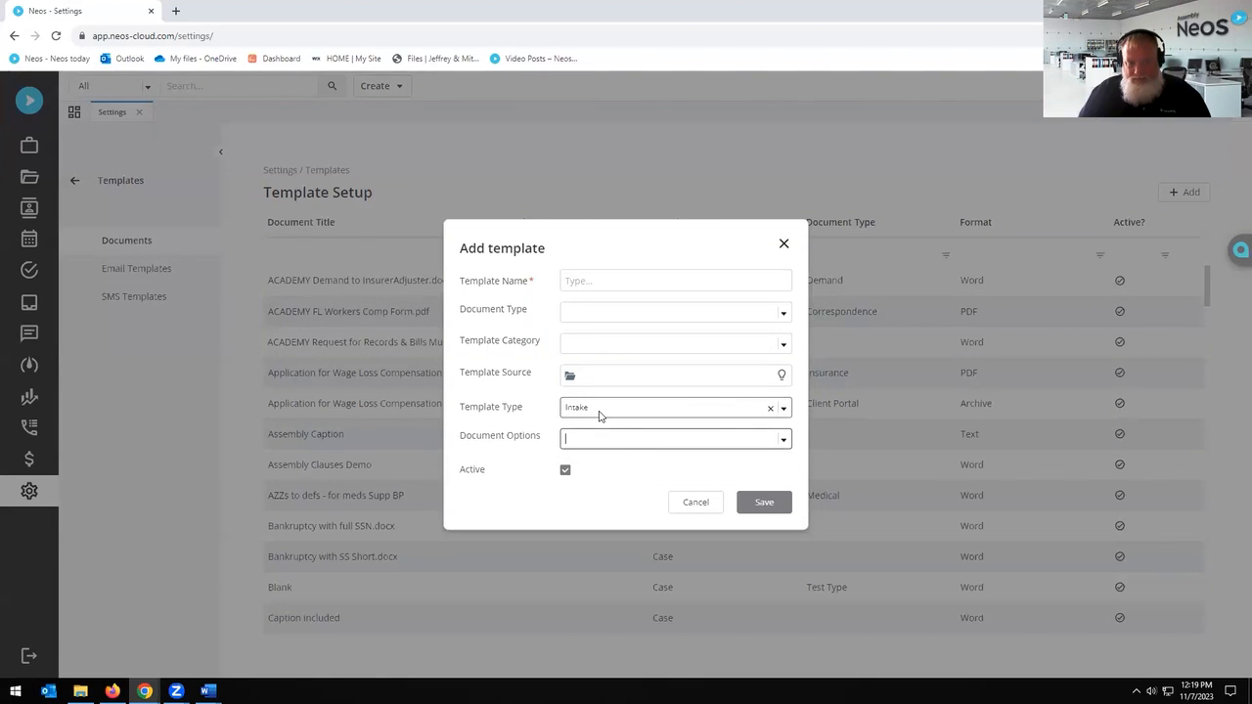
left_click(785, 245)
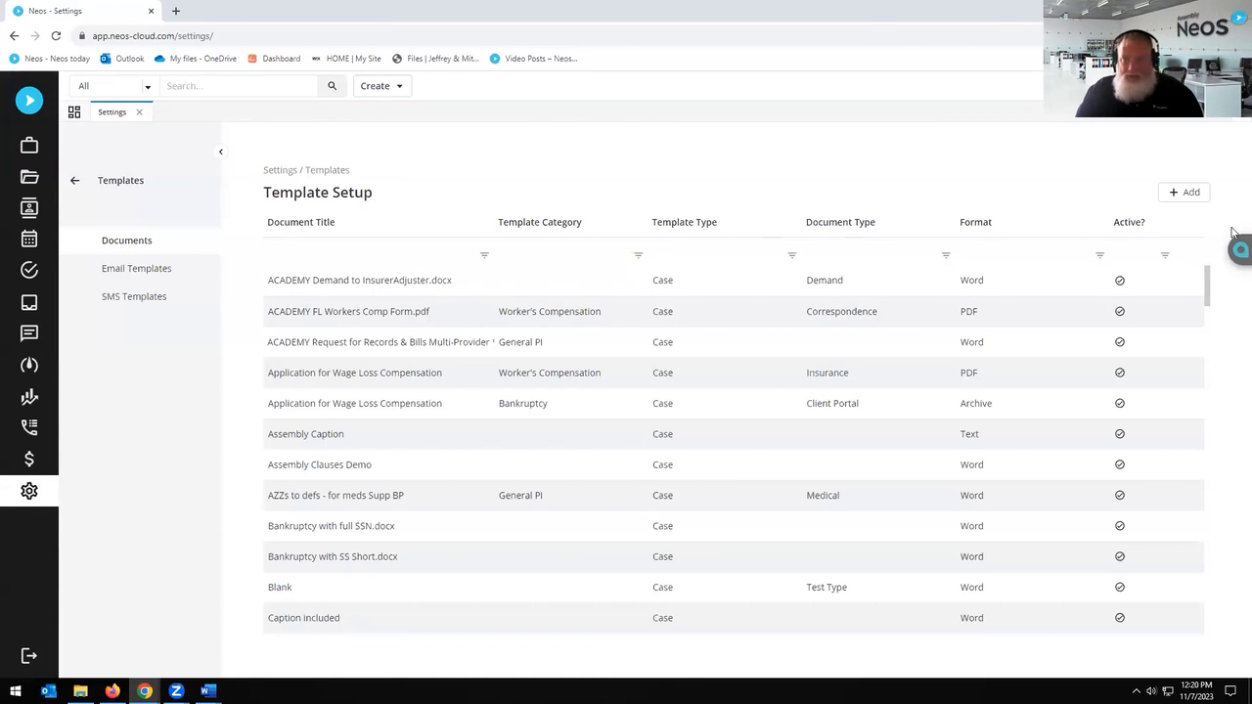
Step: Start a new template sourced from Correspondence\Notice to Defendant.docx and select its name text
left_click(1190, 193)
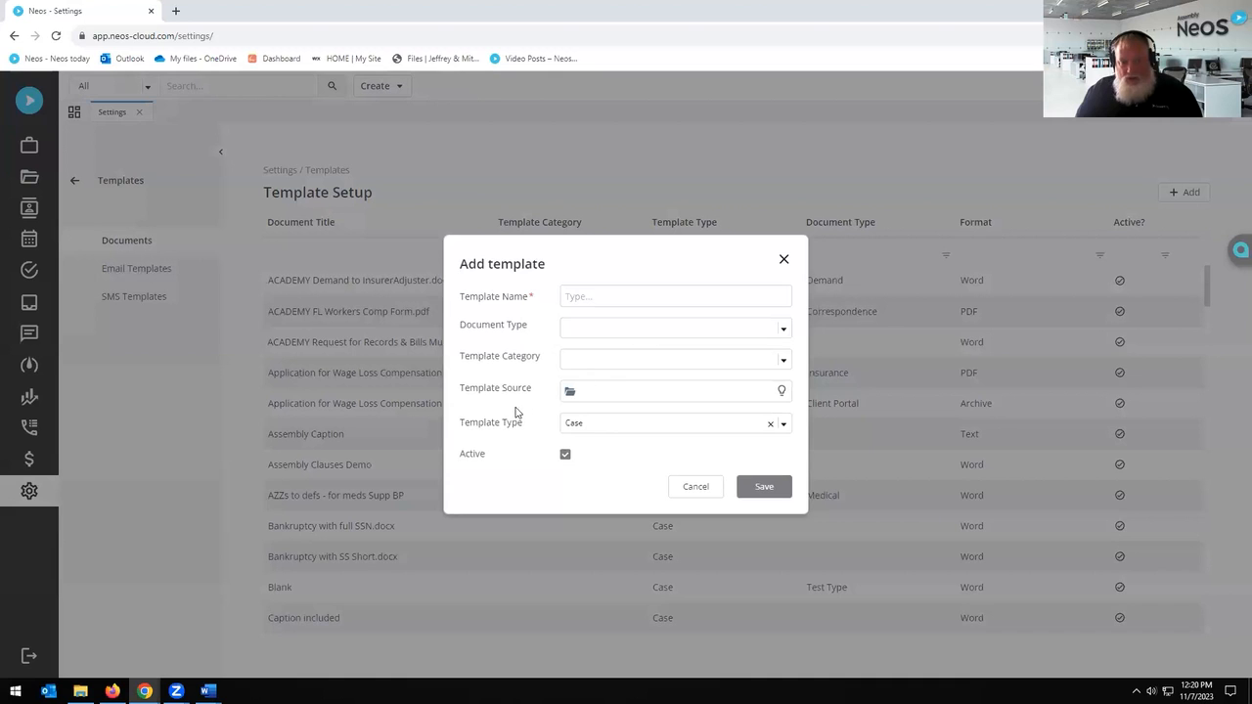
left_click(569, 392)
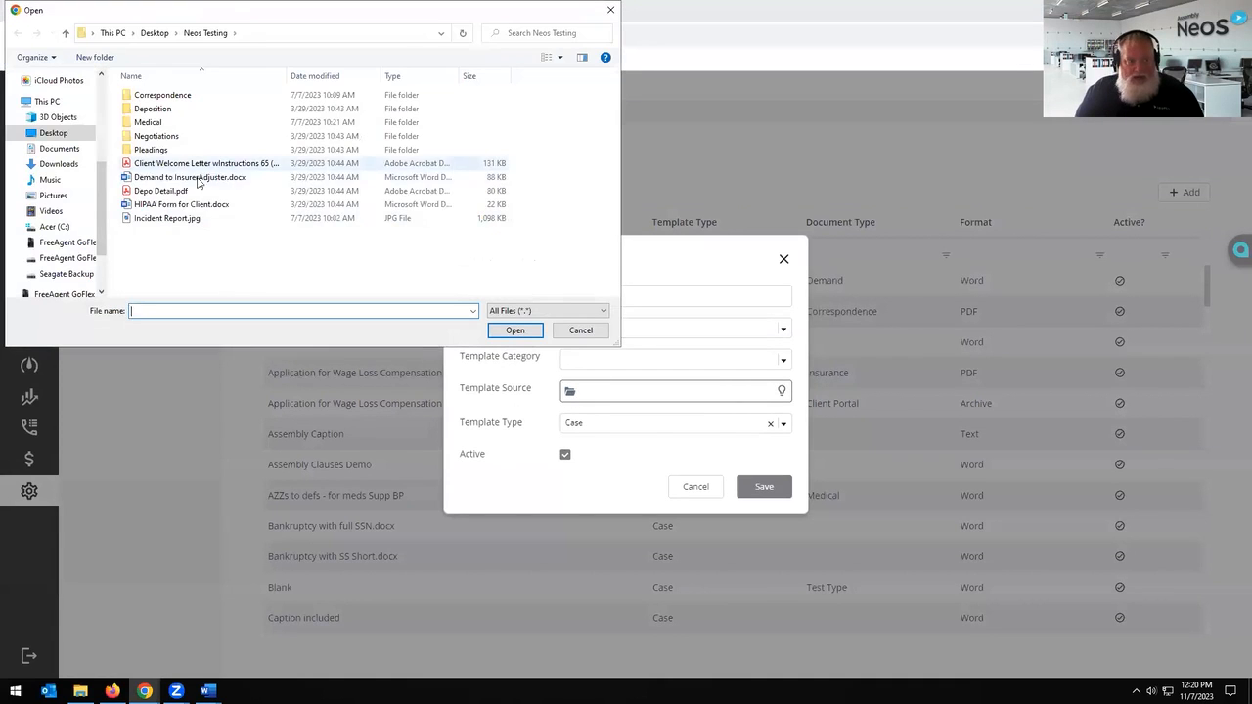
double_click(165, 101)
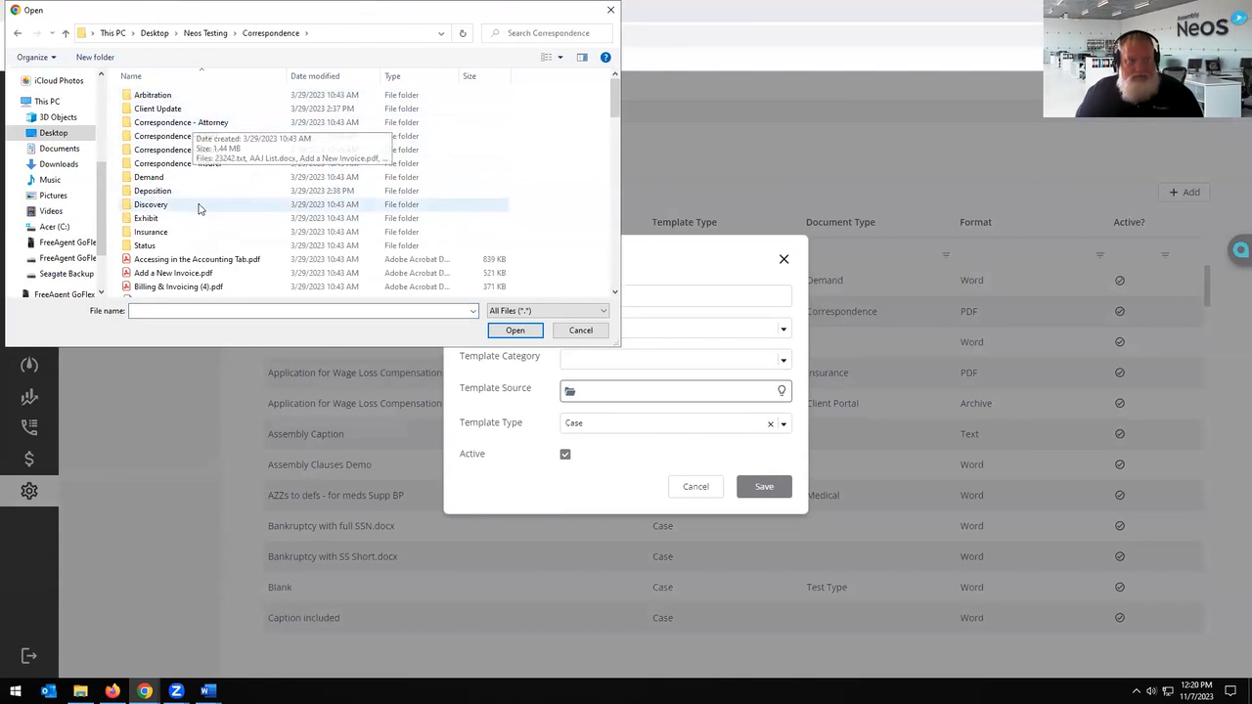
scroll(220, 244, "down", 2)
scroll(230, 244, "down", 9)
scroll(236, 236, "down", 8)
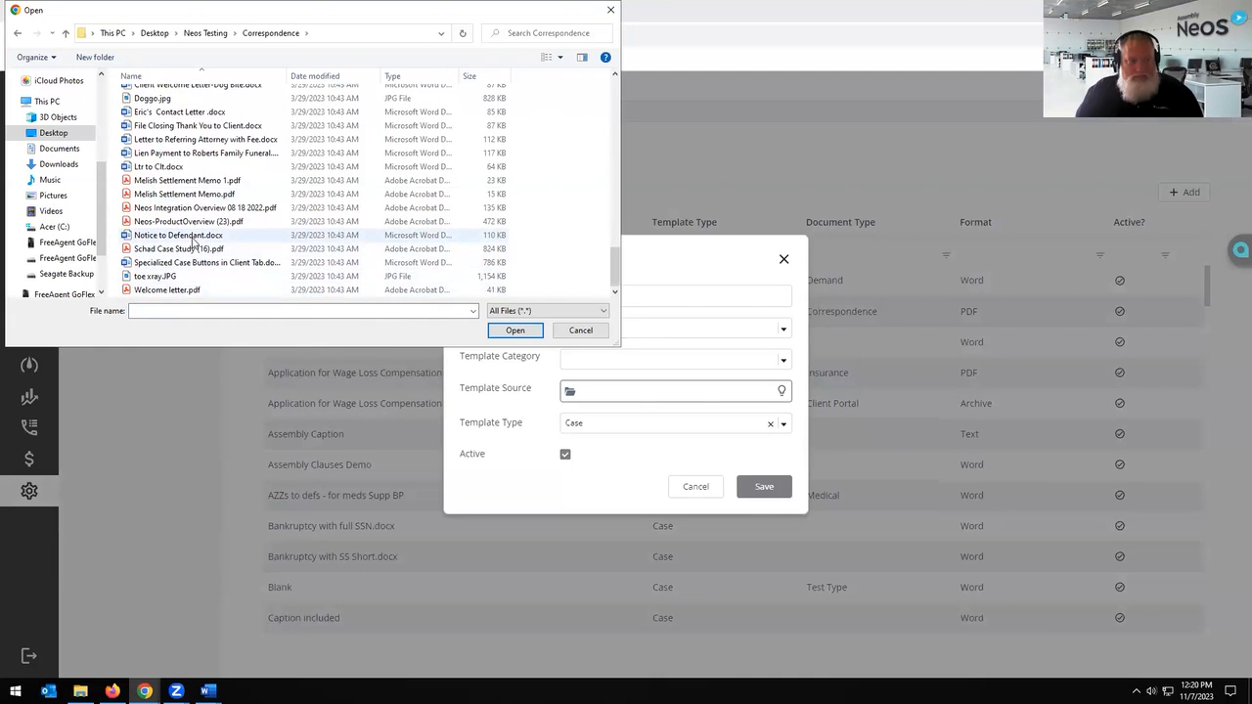
double_click(191, 238)
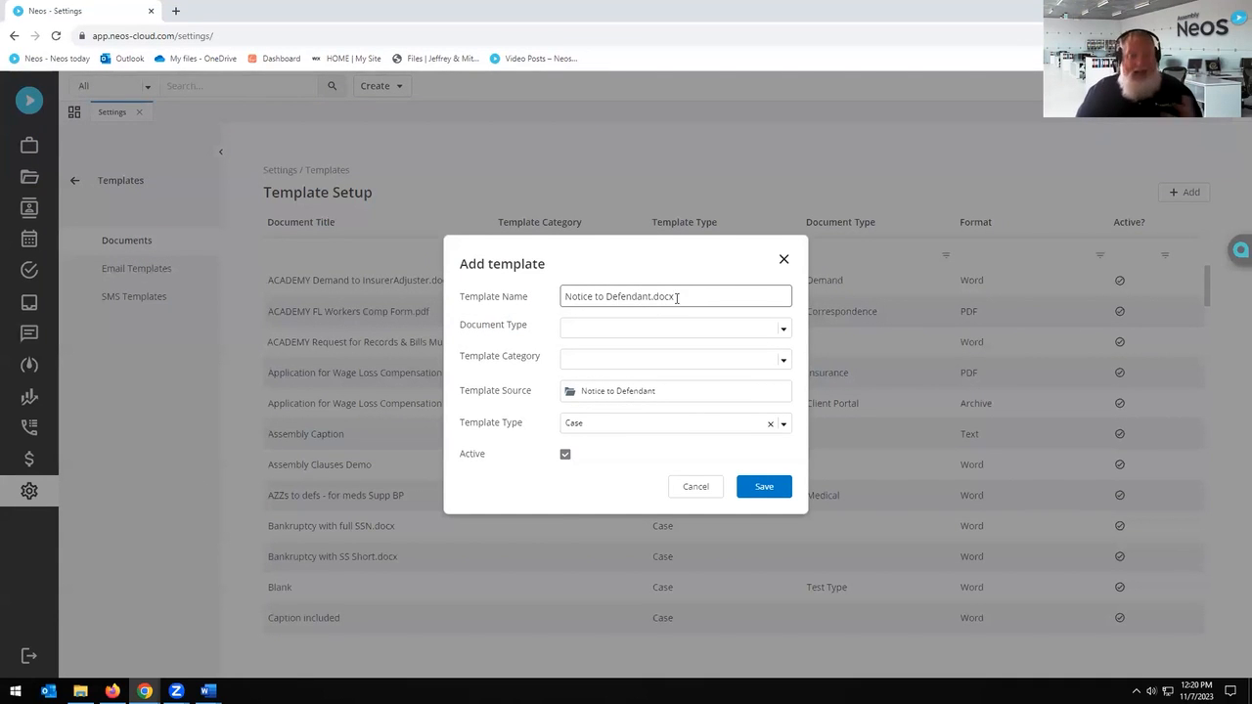
left_click_drag(677, 298, 514, 295)
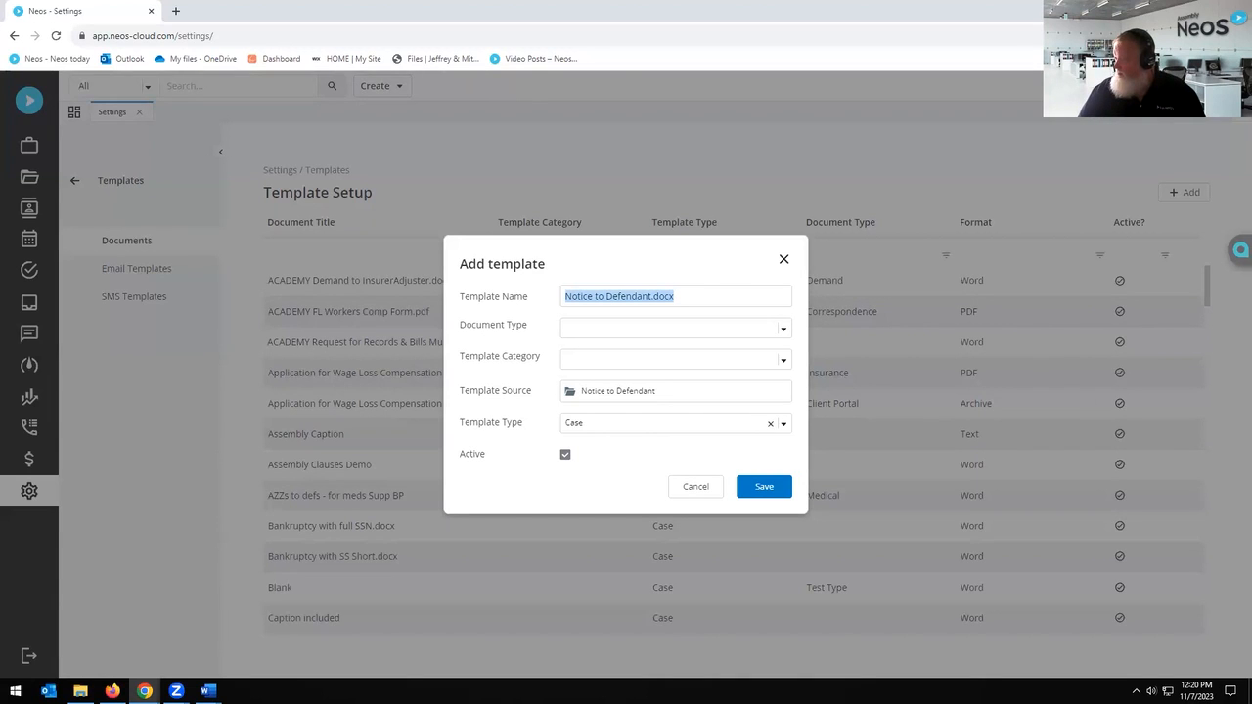
Step: Discard the unsaved template, return to Templates settings and open ACADEMY Demand to InsurerAdjuster.docx
left_click(784, 260)
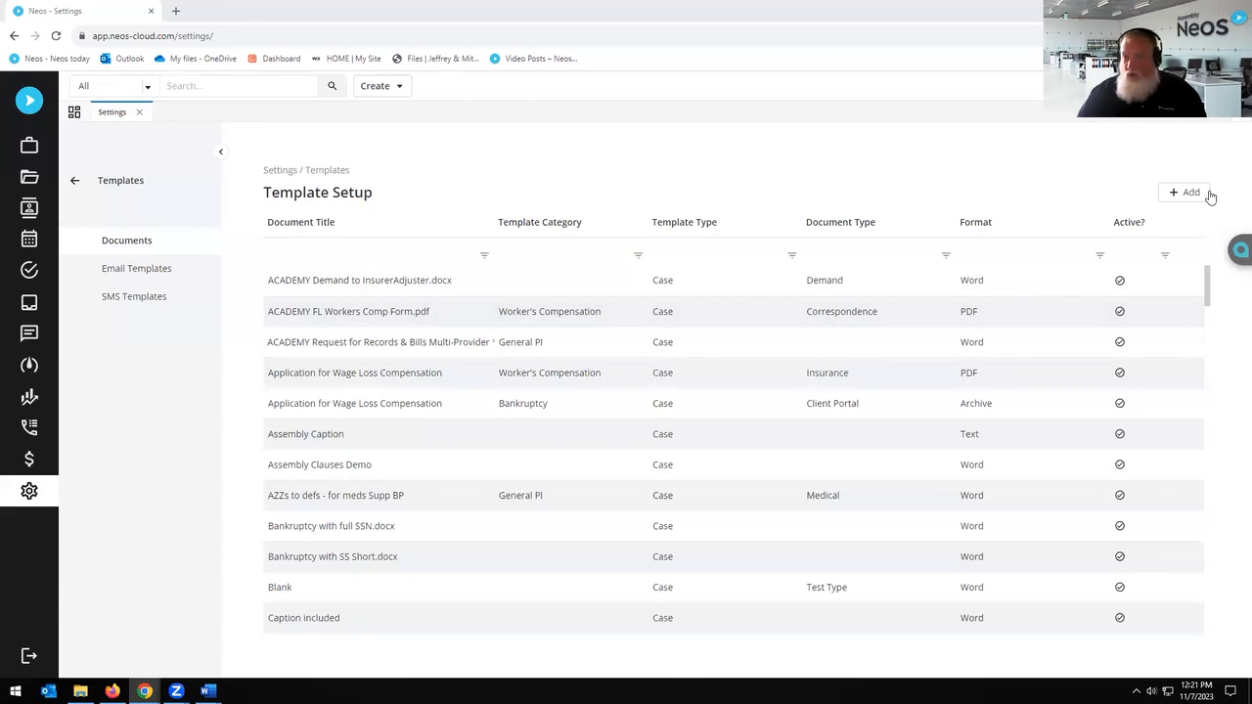
left_click(76, 180)
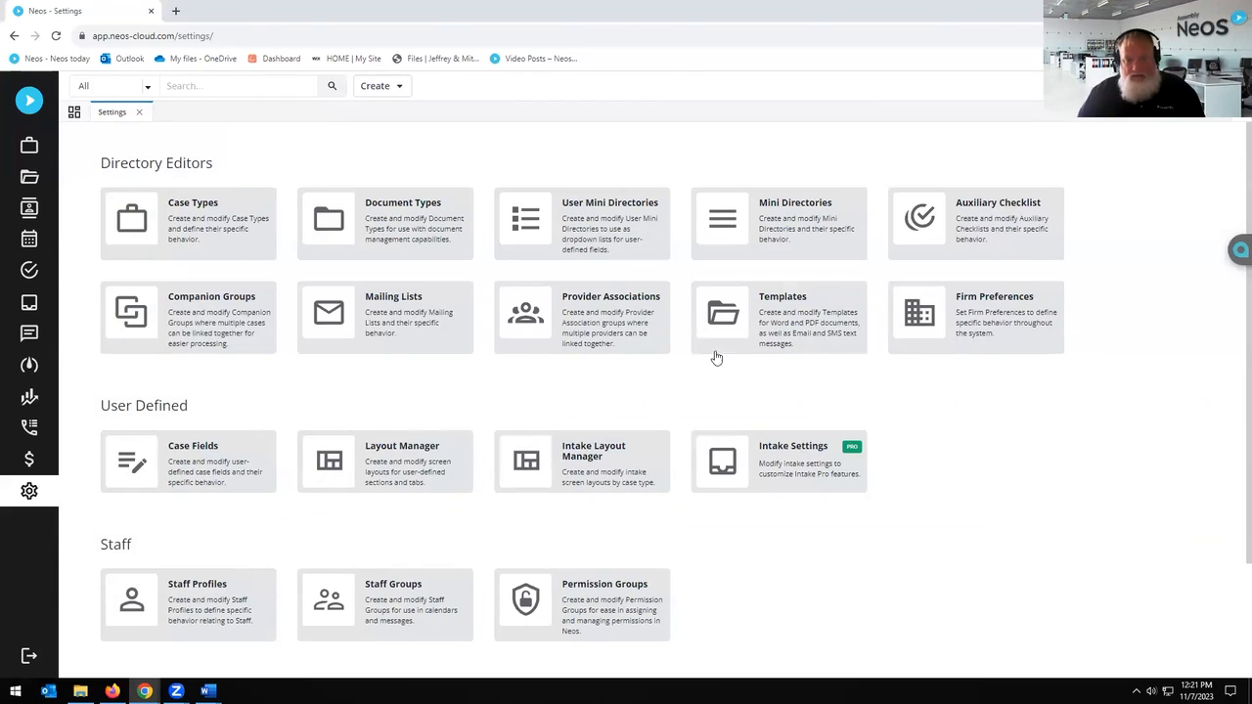
left_click(789, 320)
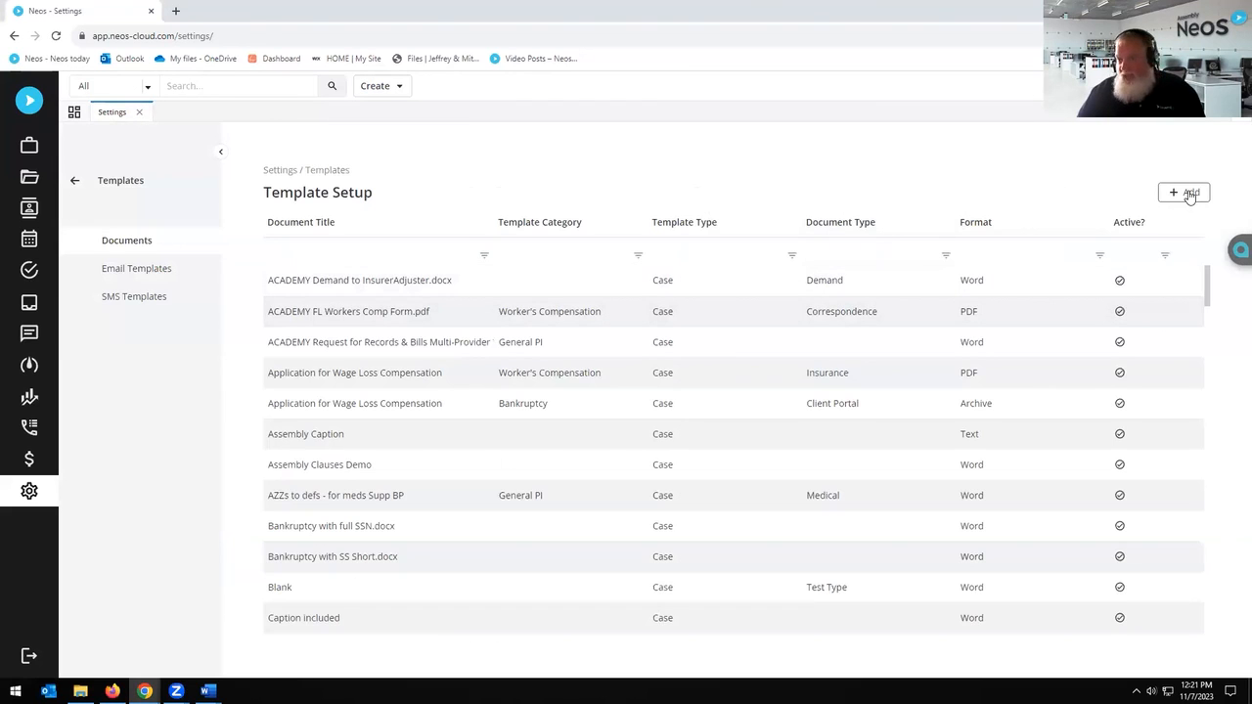
left_click(1189, 195)
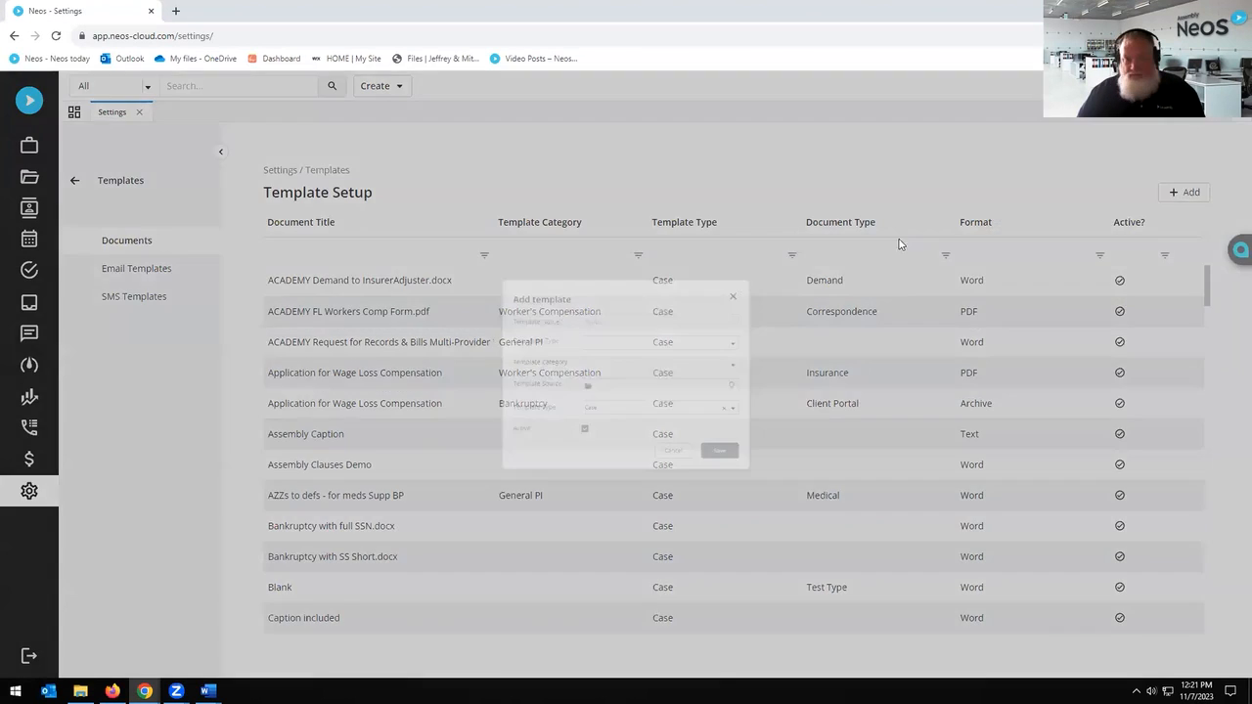
left_click(694, 487)
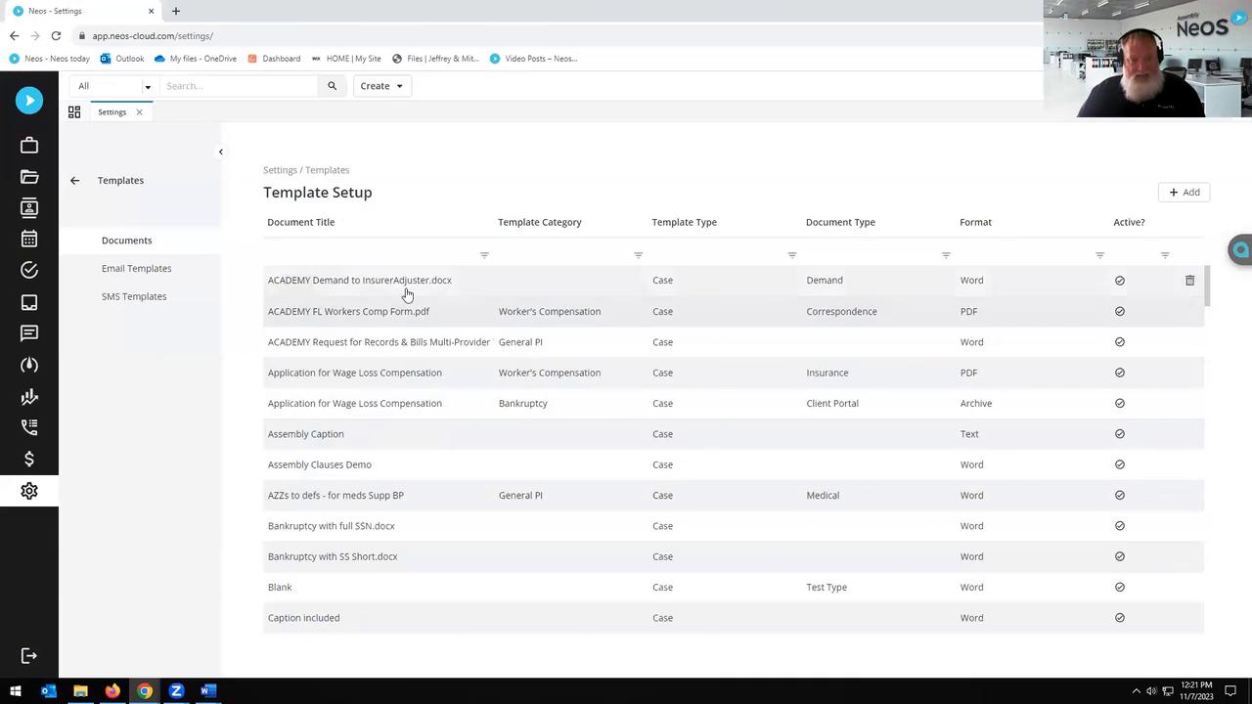
left_click(433, 309)
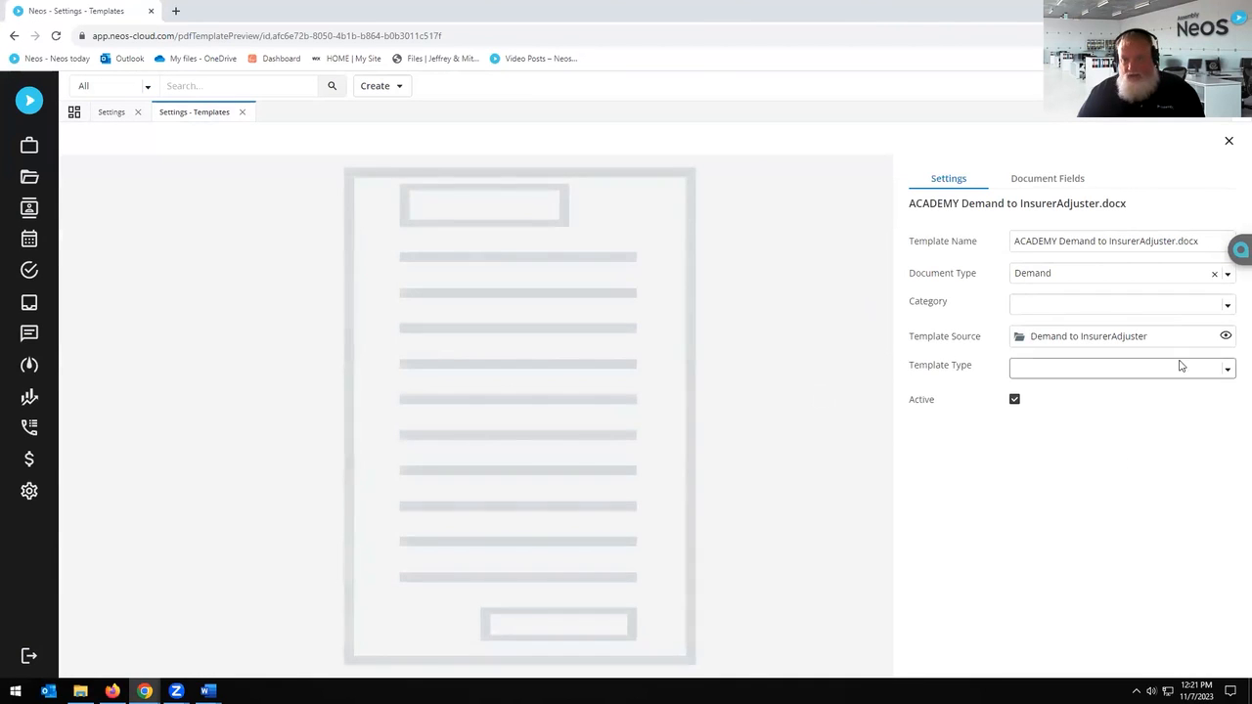
Step: Open the template source in Word for the web and check the Insert tab's Needles Neos group
left_click(1224, 336)
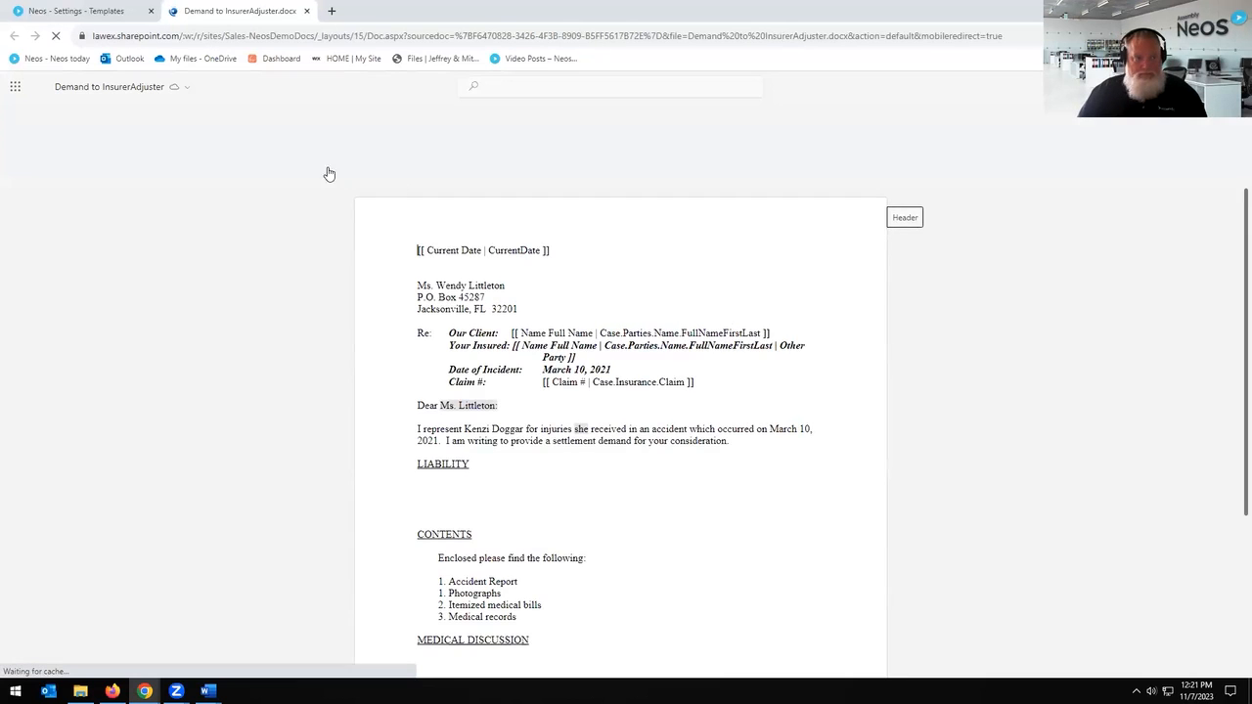
left_click(91, 113)
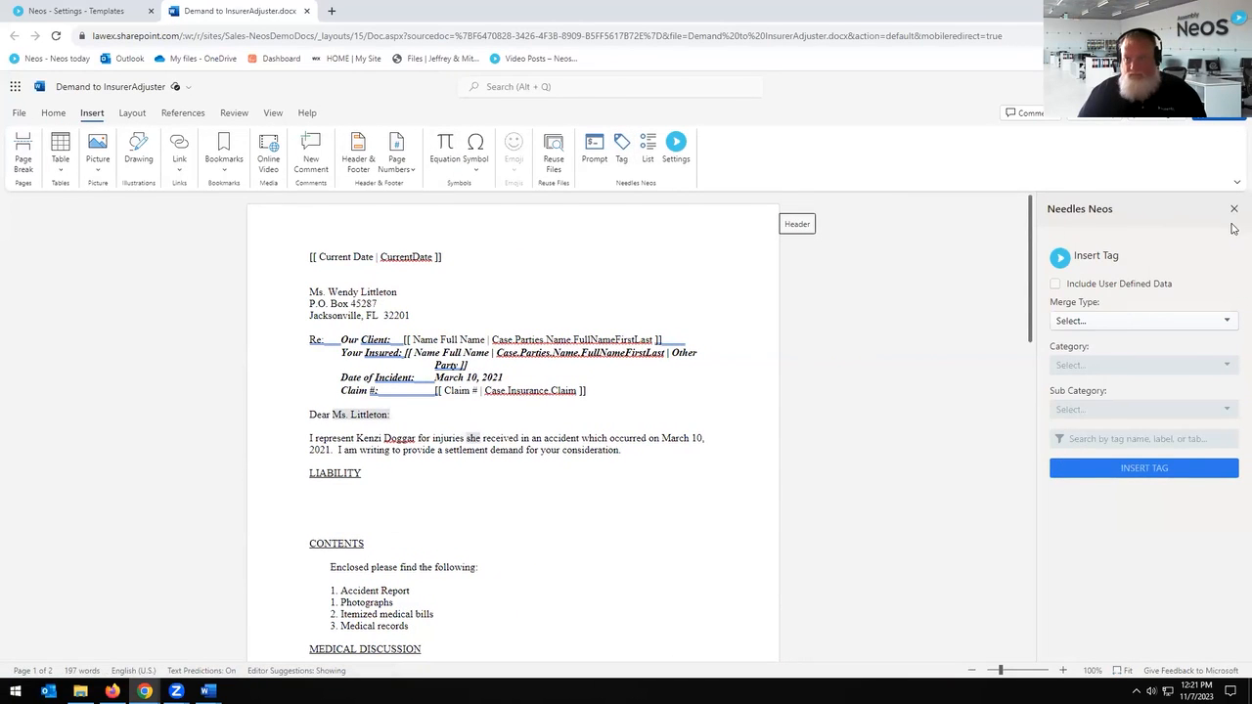
left_click(55, 114)
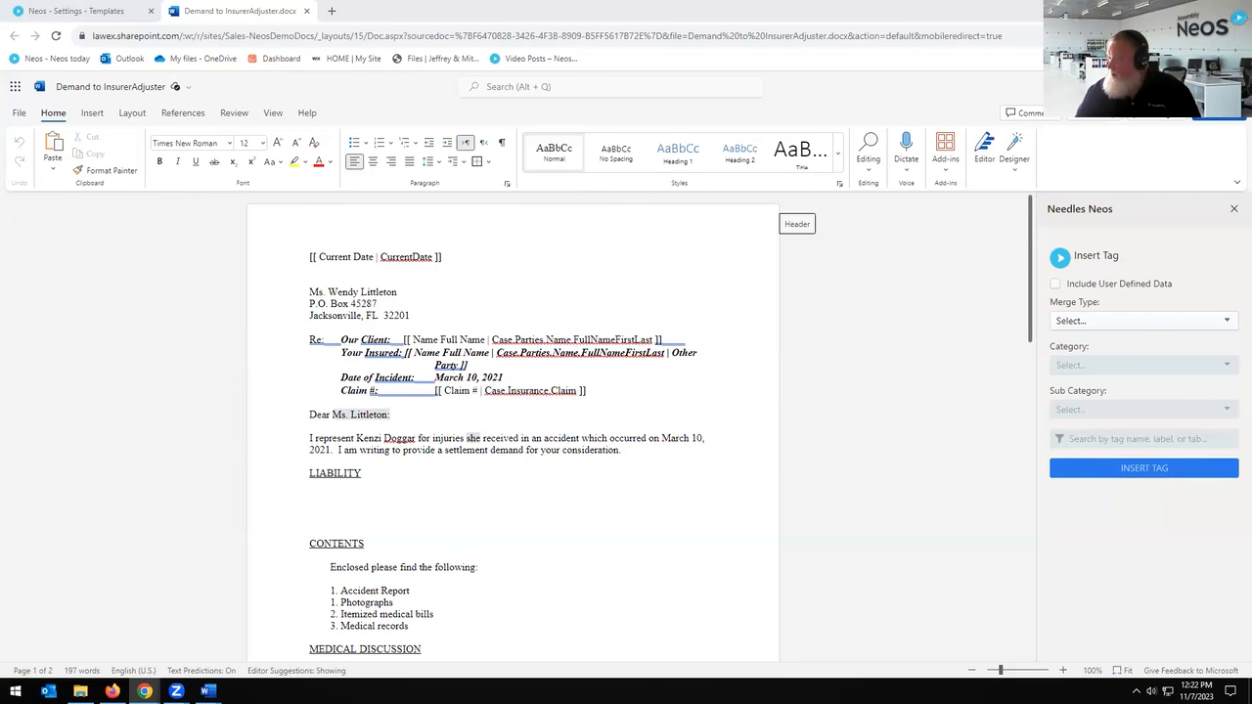
Step: Scroll through the Demand to InsurerAdjuster letter to review its merge tags
scroll(752, 346, "up", 2)
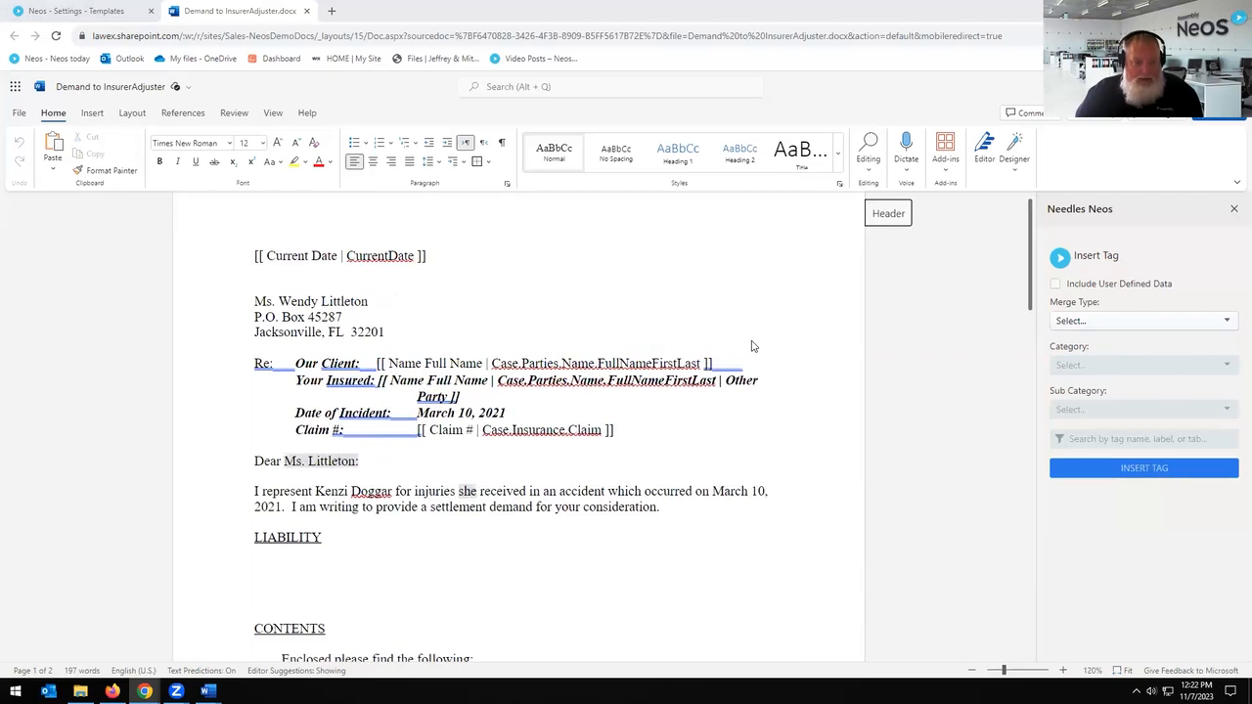
scroll(752, 346, "up", 3)
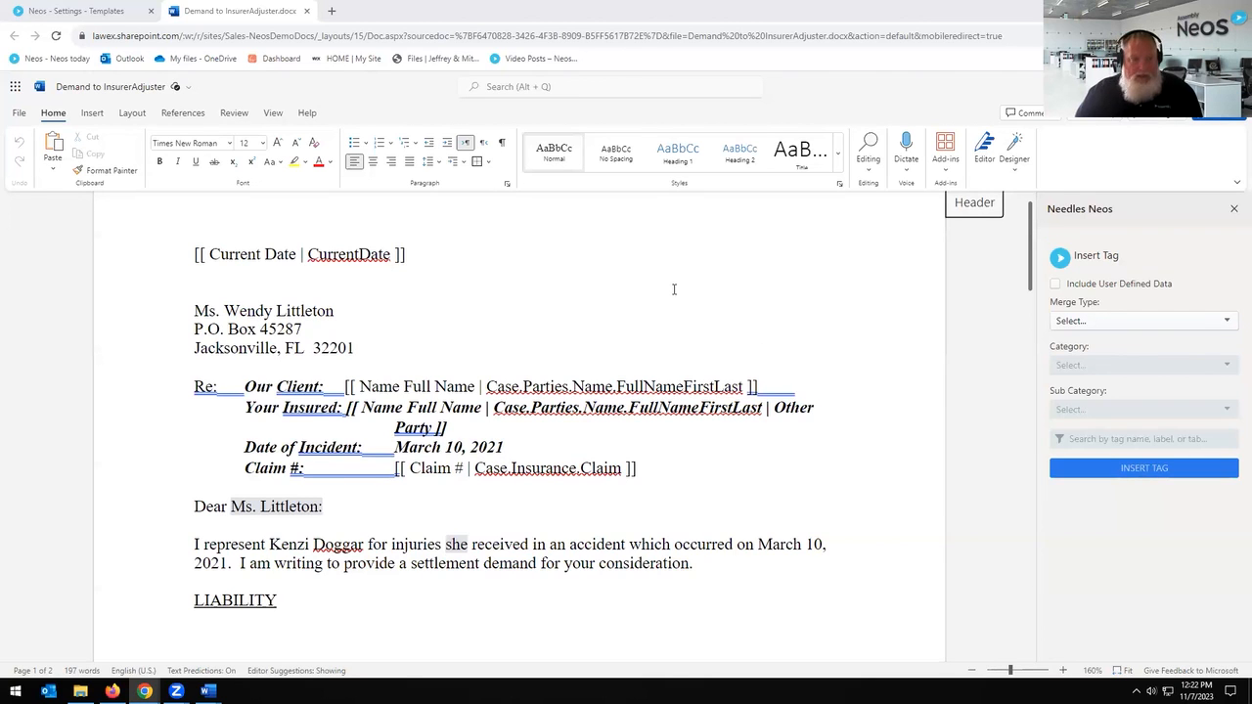
scroll(674, 289, "down", 2)
scroll(674, 289, "down", 1)
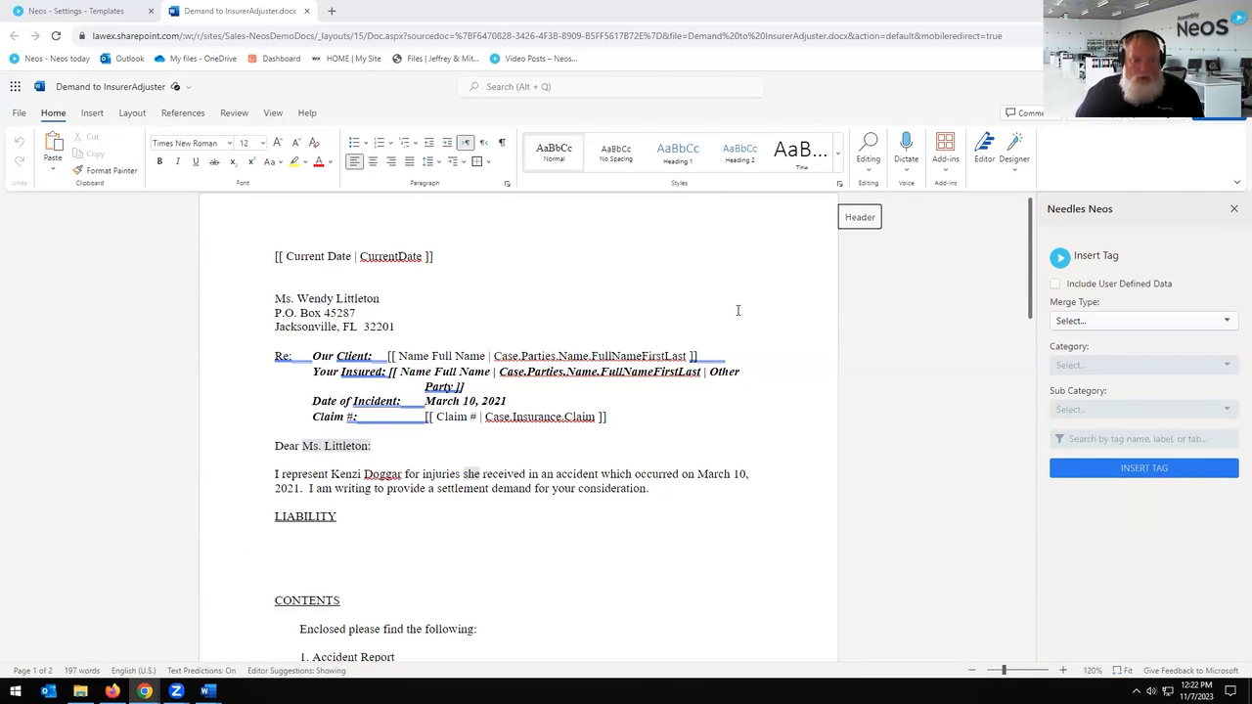
scroll(737, 310, "up", 1)
scroll(737, 310, "down", 3)
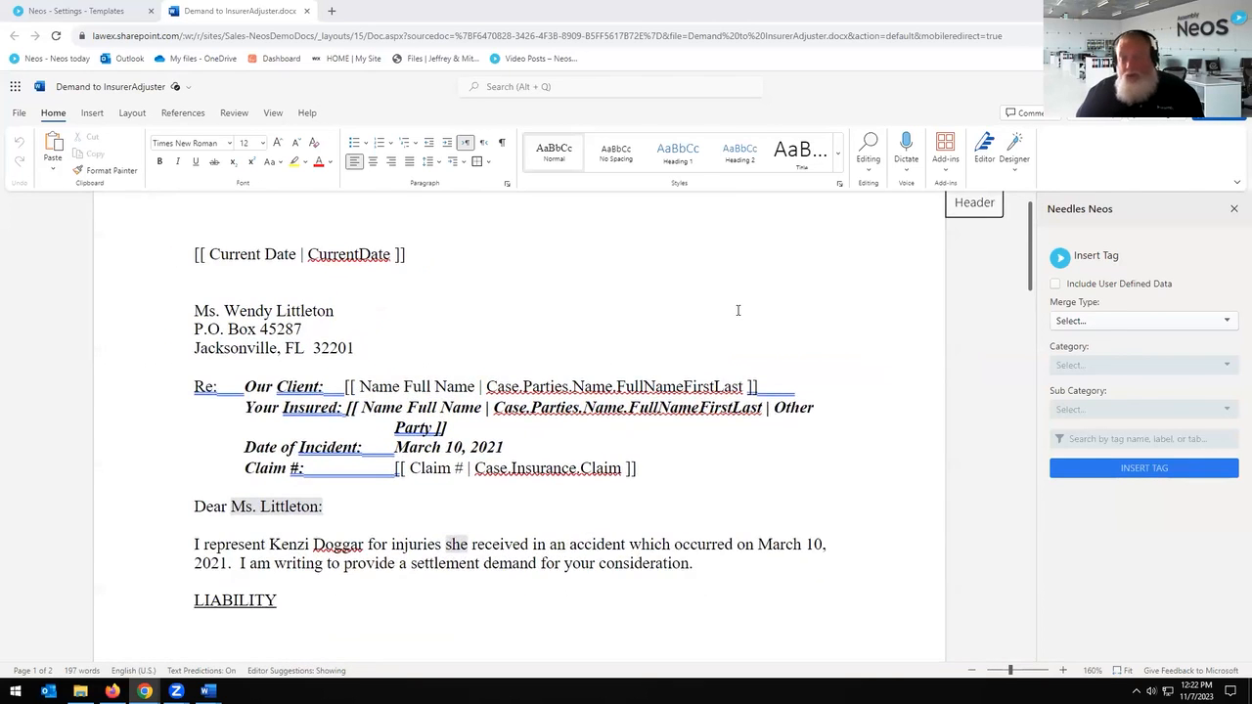
scroll(737, 310, "up", 3)
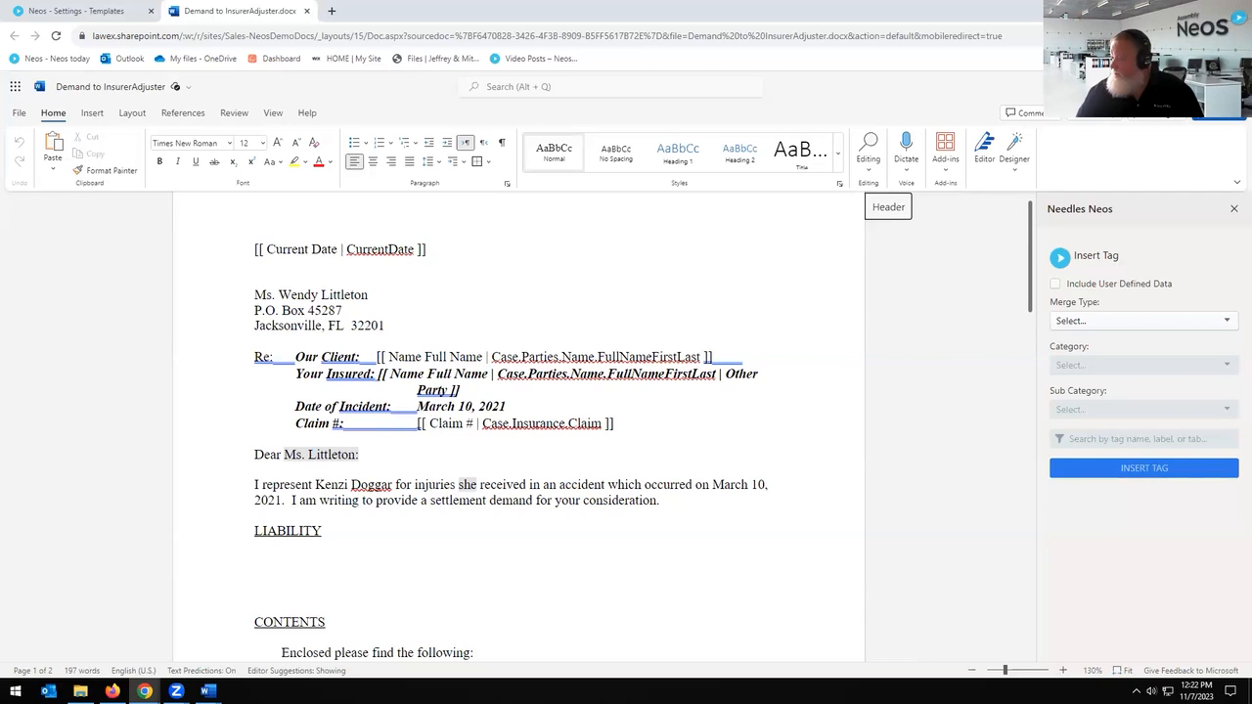
Step: Leave Word and open the client's case from Recently Opened to its Party details
left_click(305, 11)
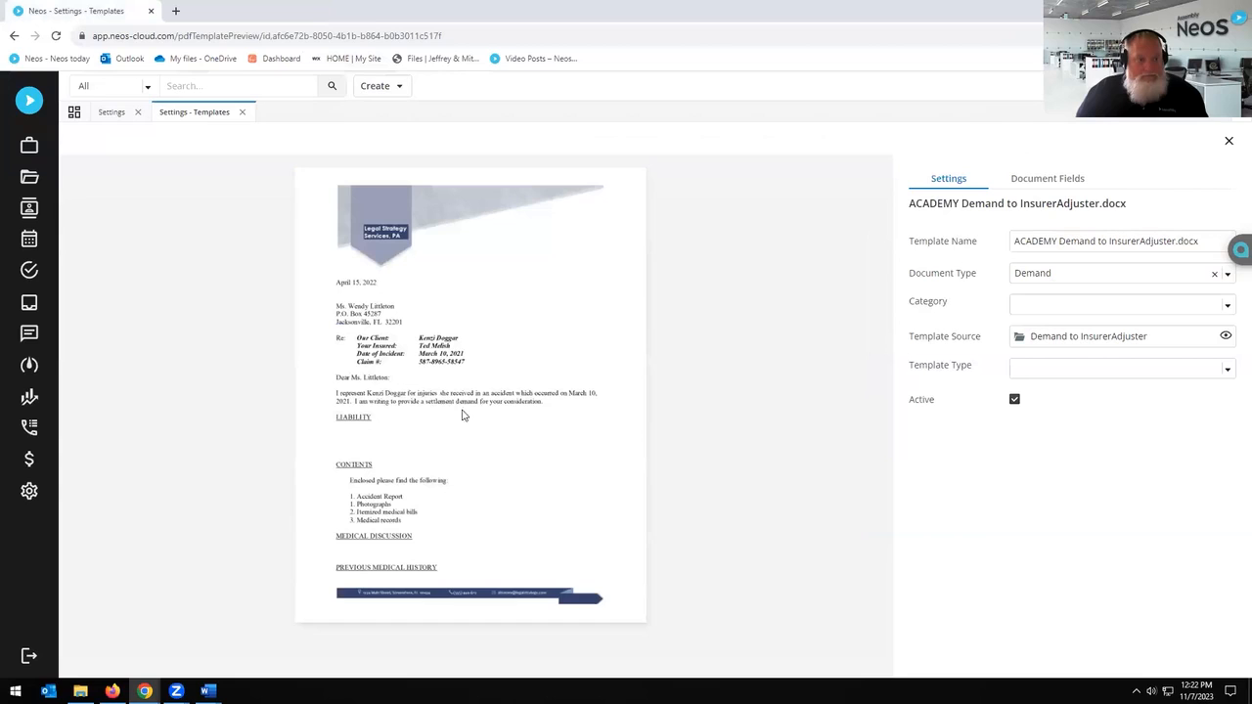
left_click(243, 112)
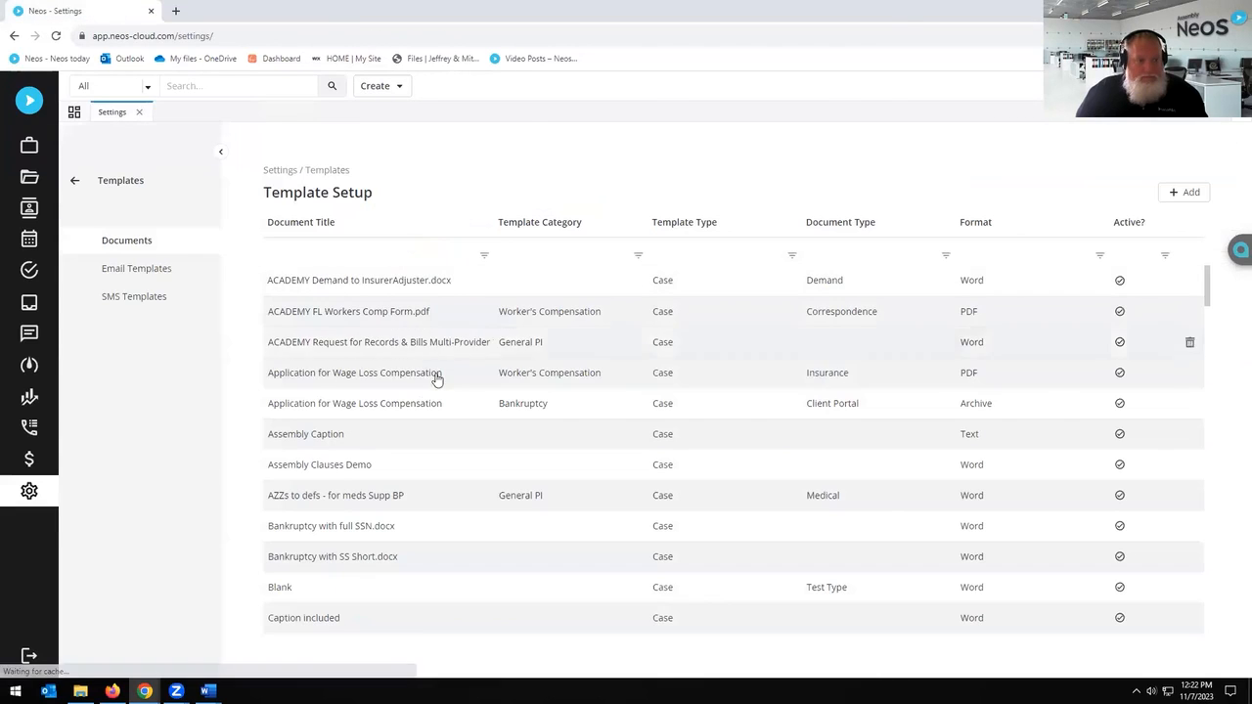
left_click(200, 86)
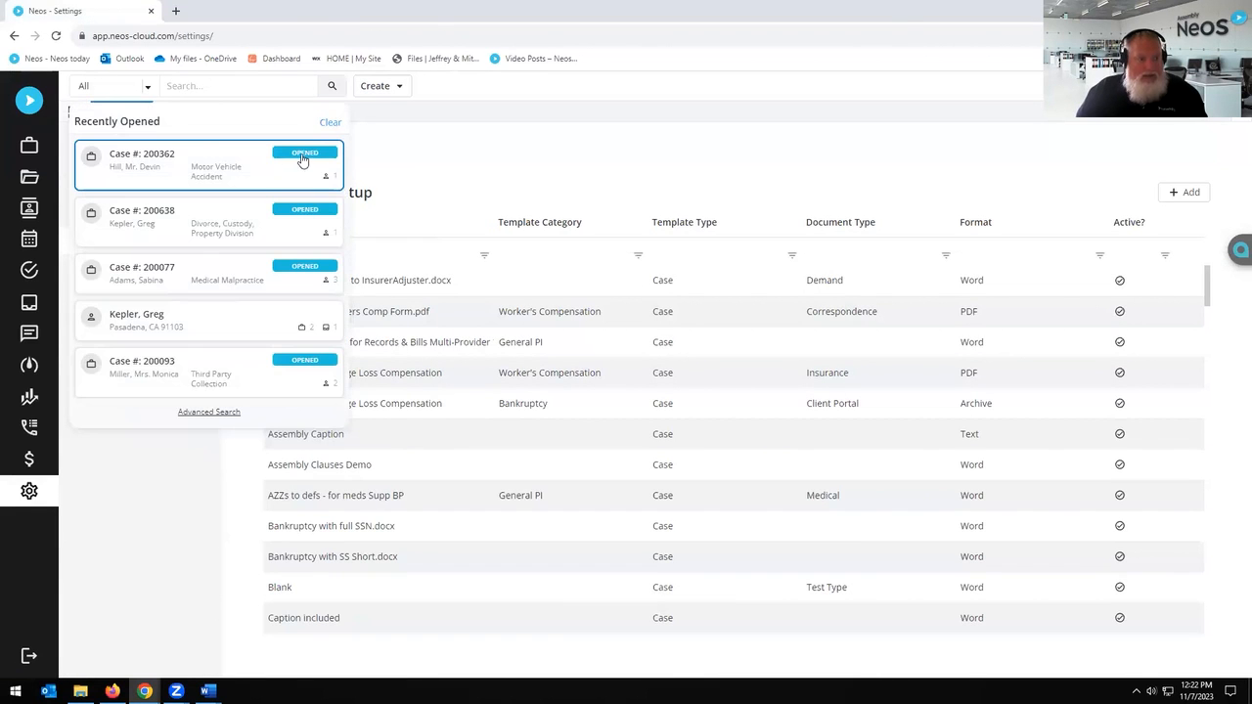
left_click(302, 160)
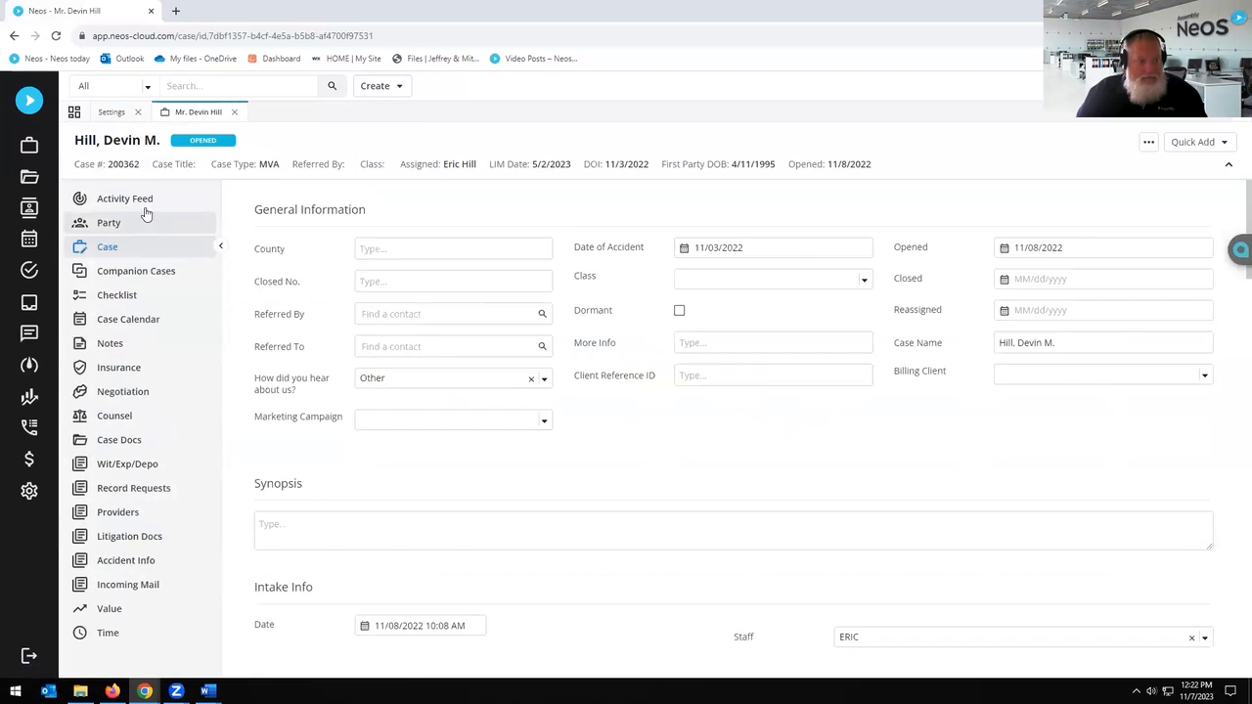
left_click(102, 227)
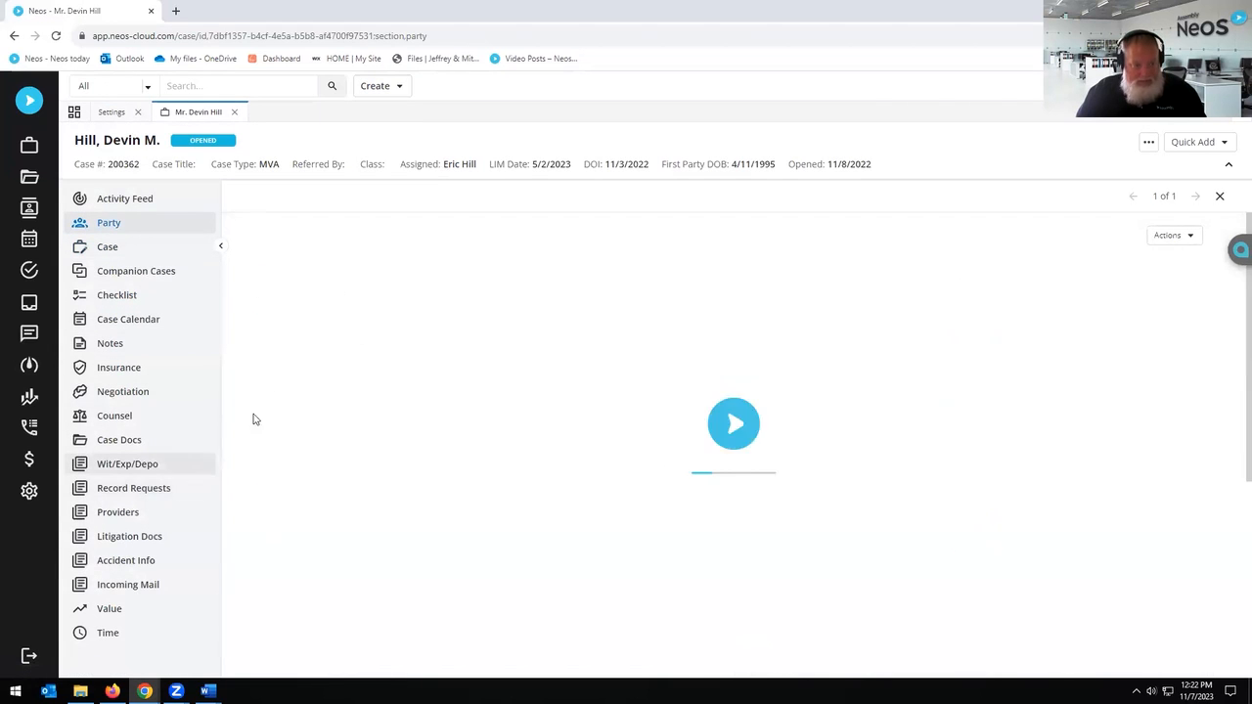
Step: Inspect the AKA details and home address salutation without changes, then return to Template Setup
left_click(410, 356)
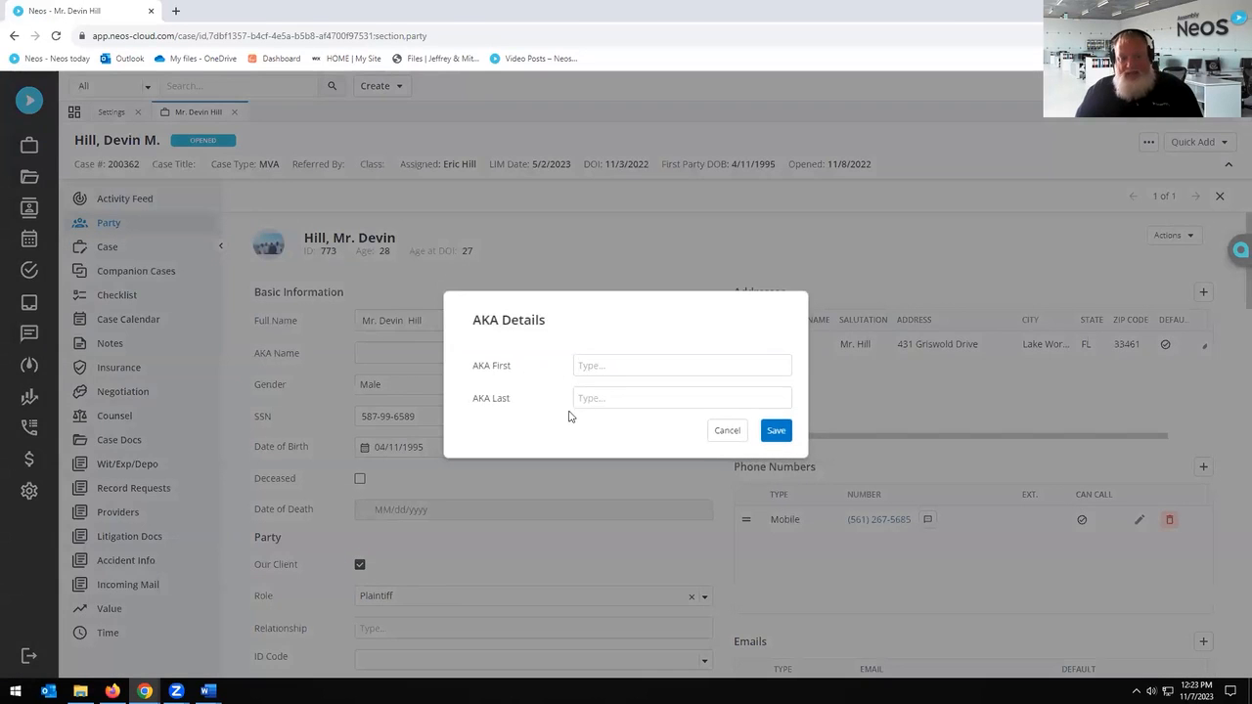
left_click(726, 431)
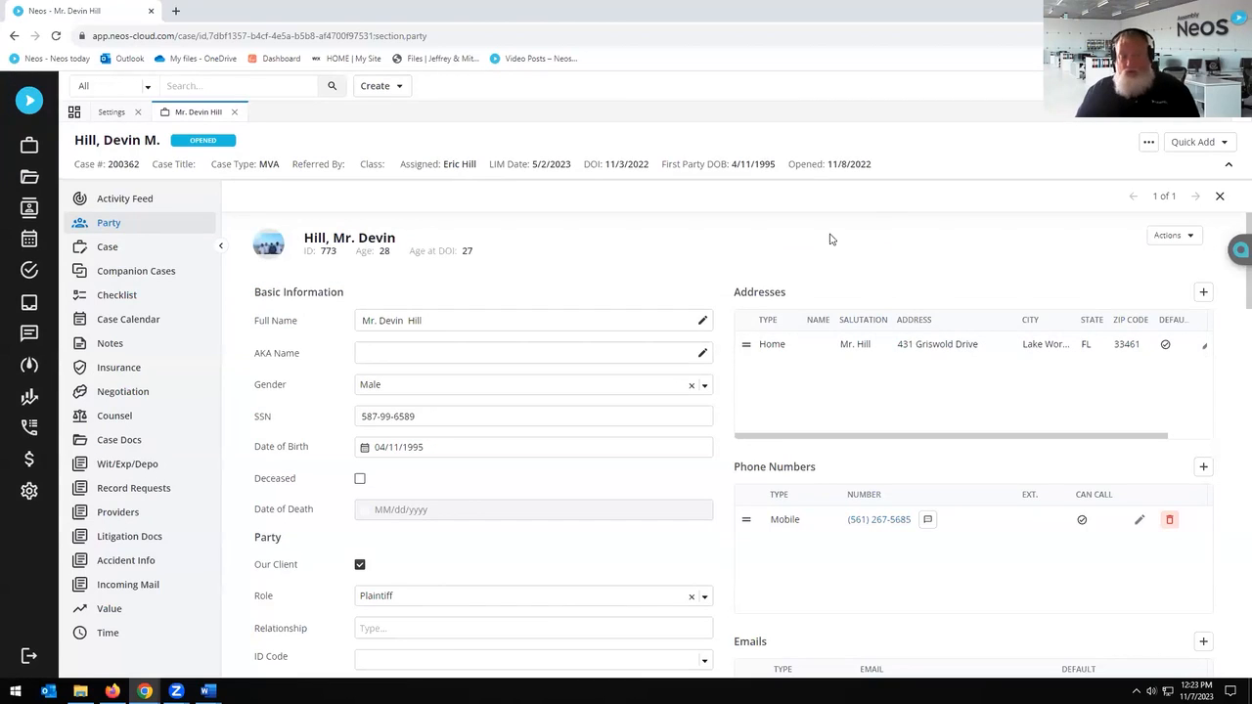
double_click(861, 346)
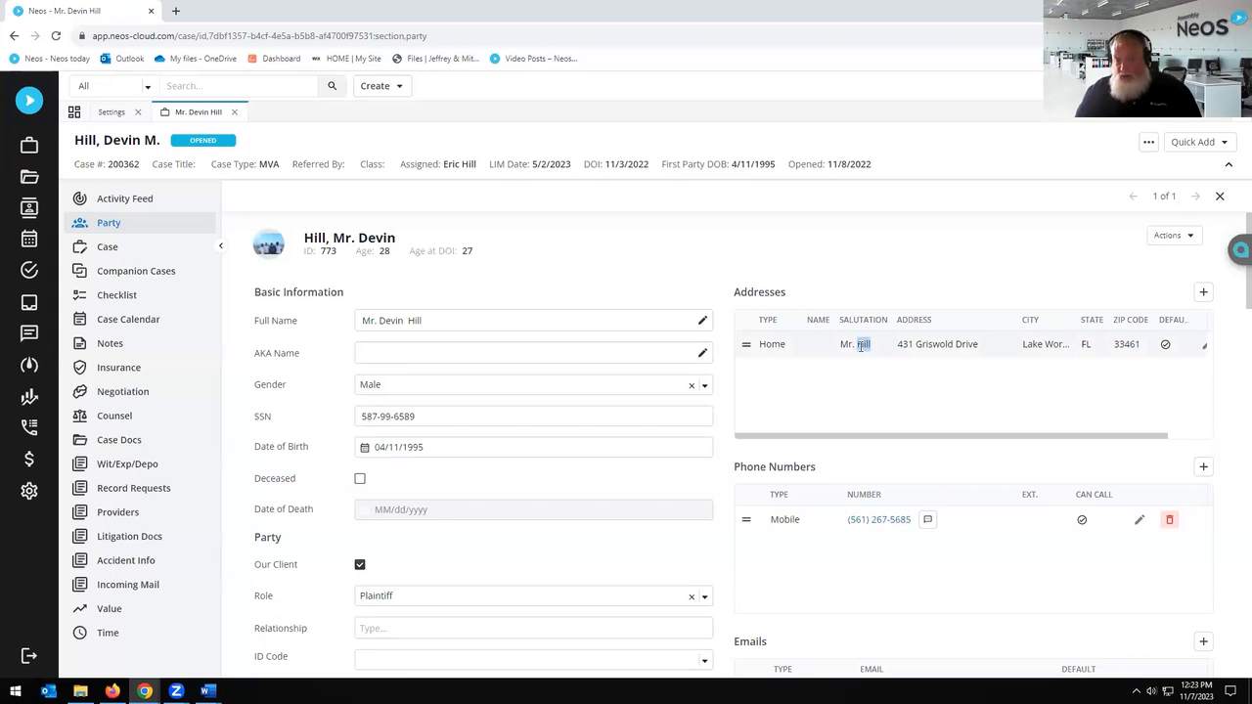
left_click(1204, 346)
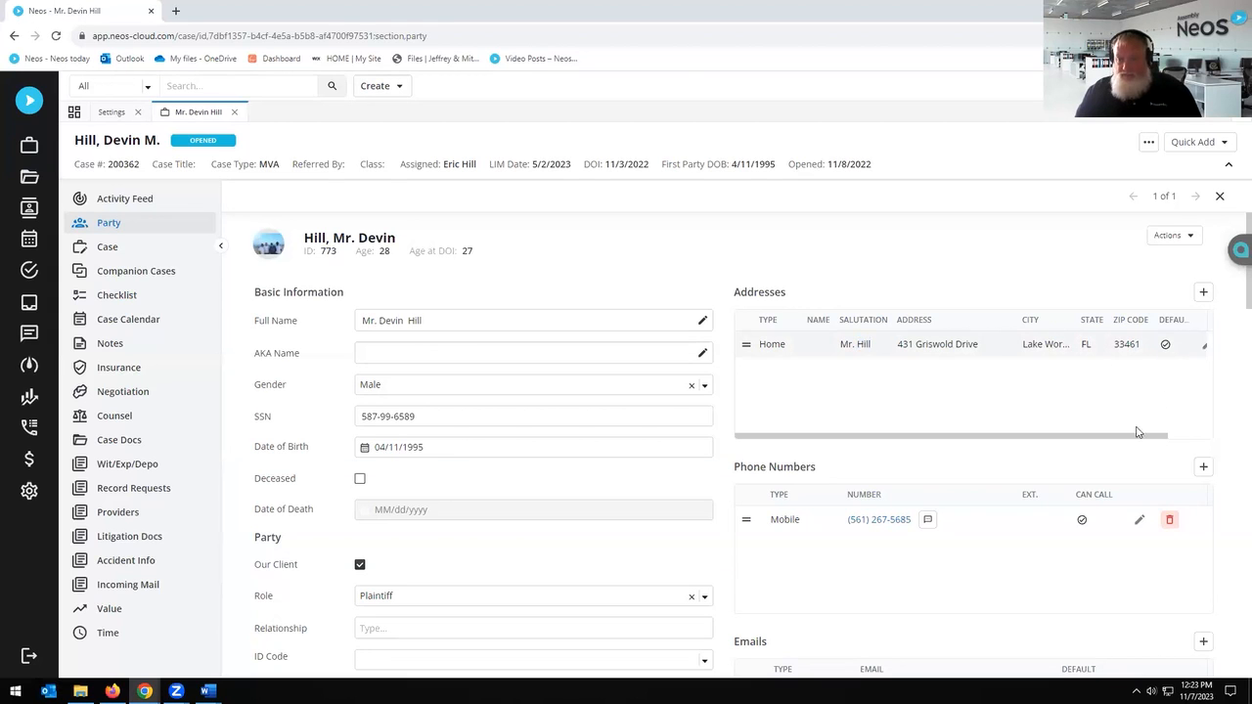
left_click_drag(520, 238, 505, 238)
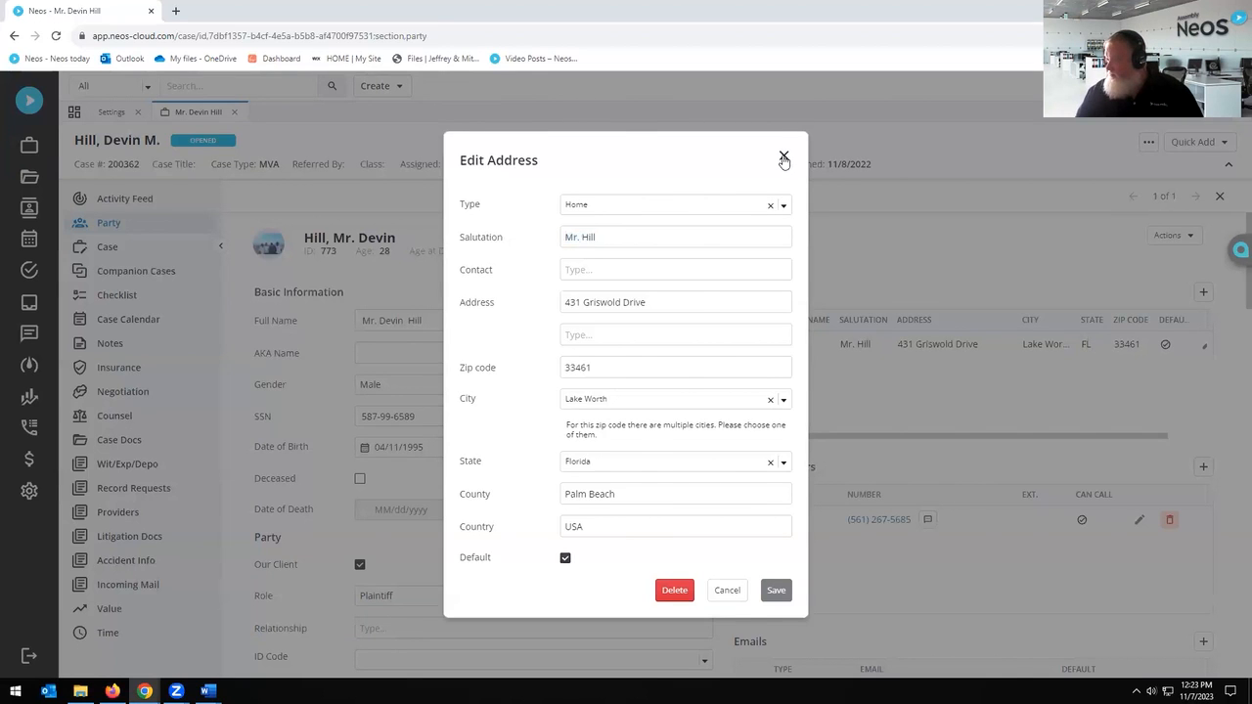
left_click(783, 157)
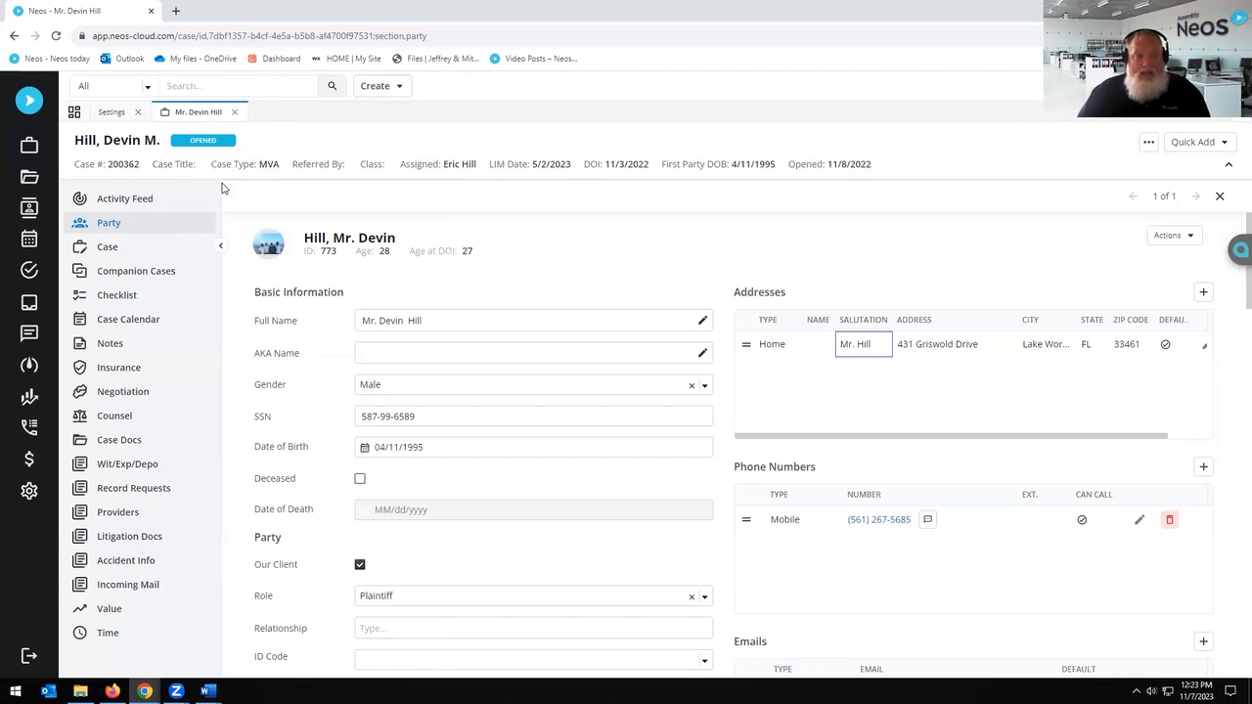
left_click(110, 112)
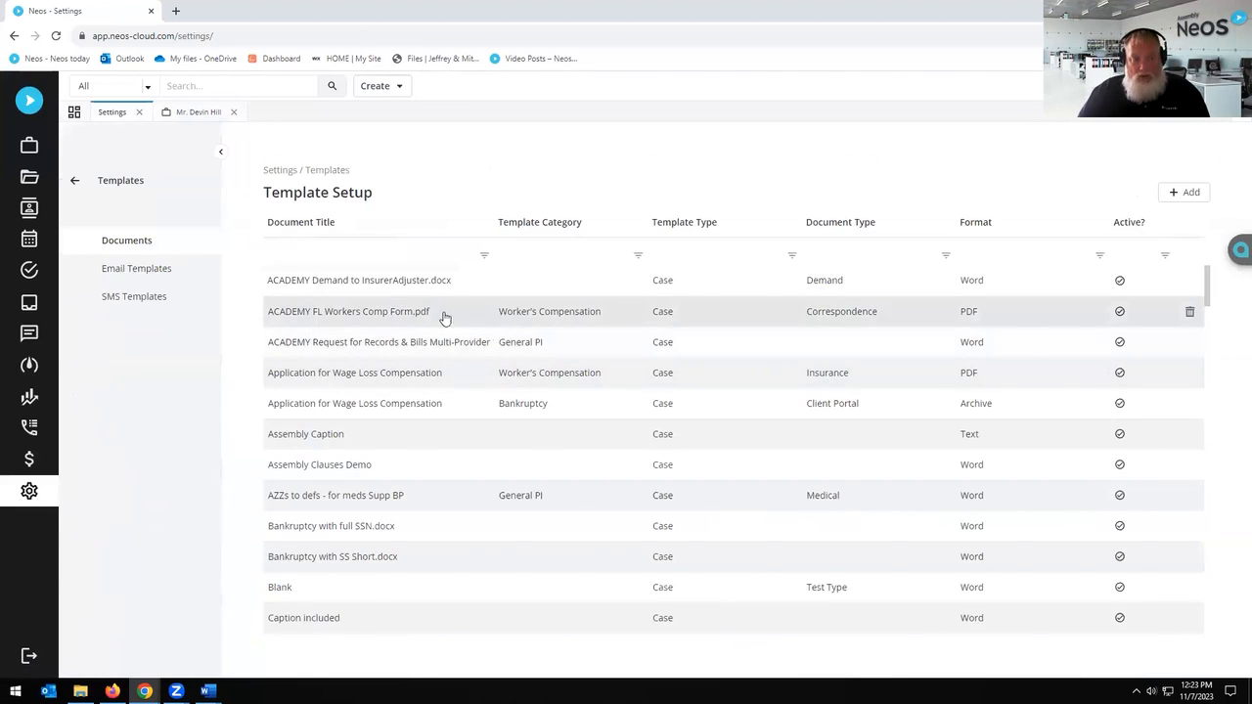
Step: Open the Demand to InsurerAdjuster source in Word and select the recipient address block
left_click(415, 287)
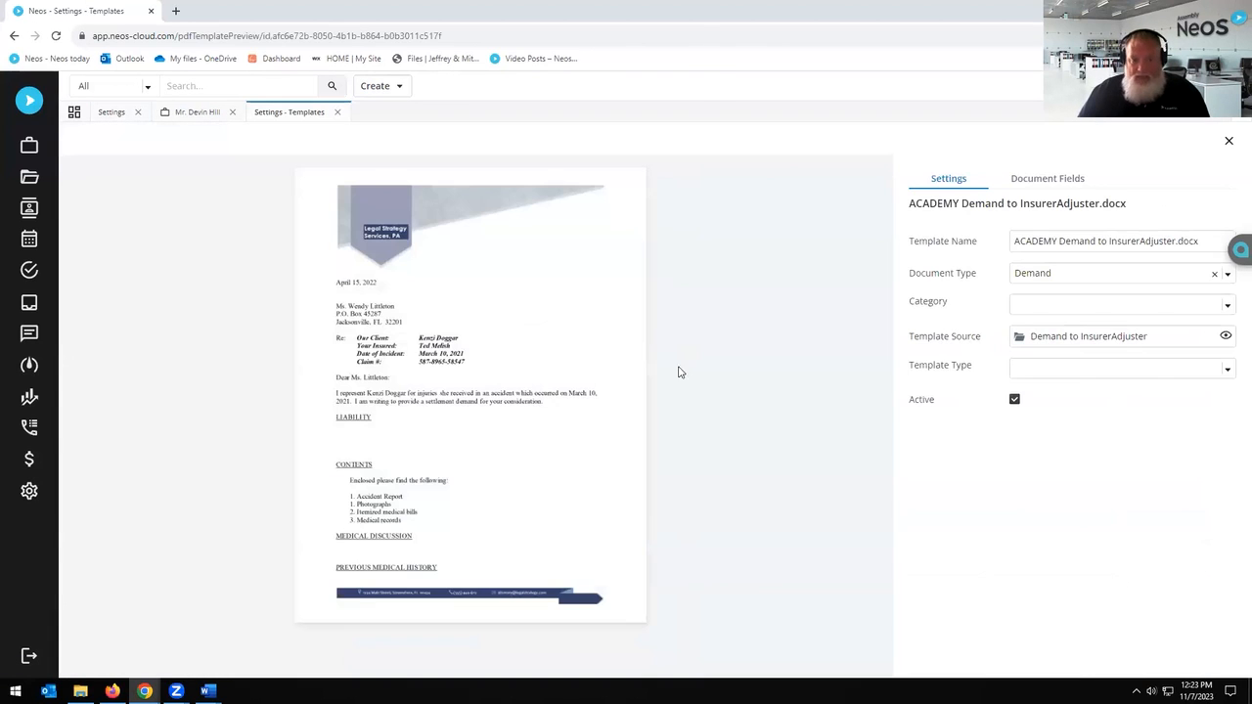
left_click(1225, 336)
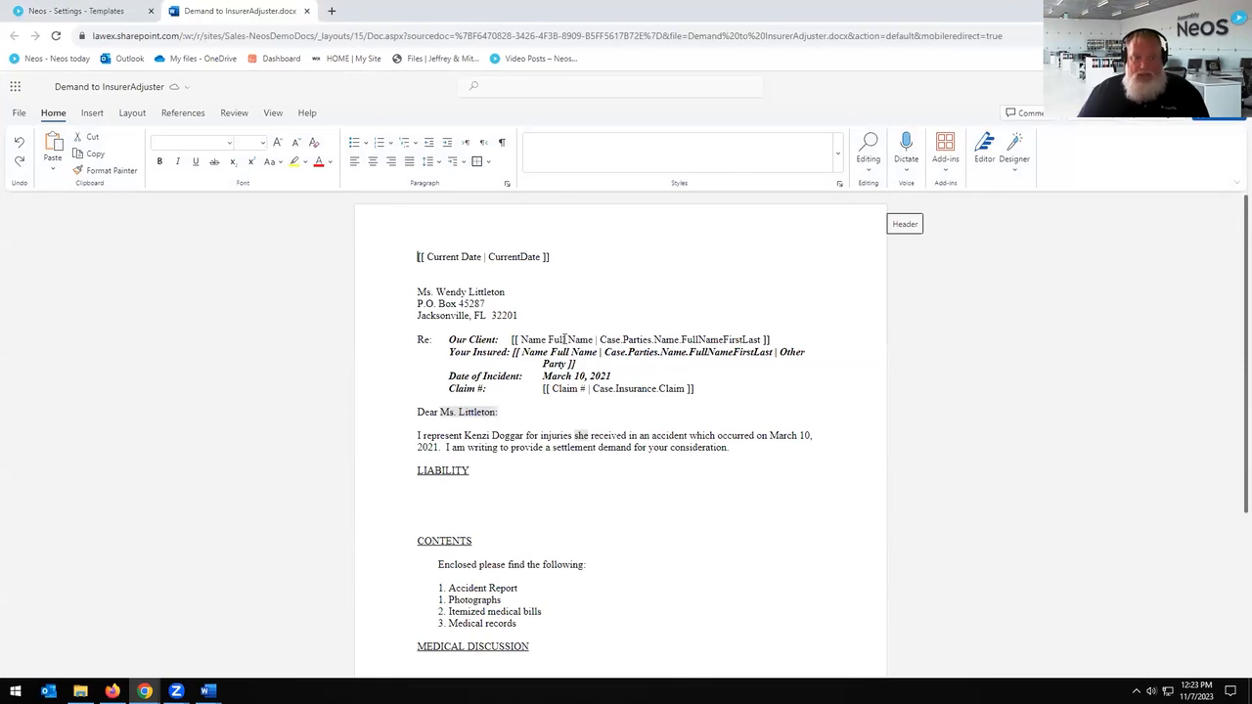
left_click_drag(418, 292, 518, 316)
Step: In the Needles Neos Tag inserter, list Case merge type, Insurance category tags filtered by 'Adju'
left_click(92, 113)
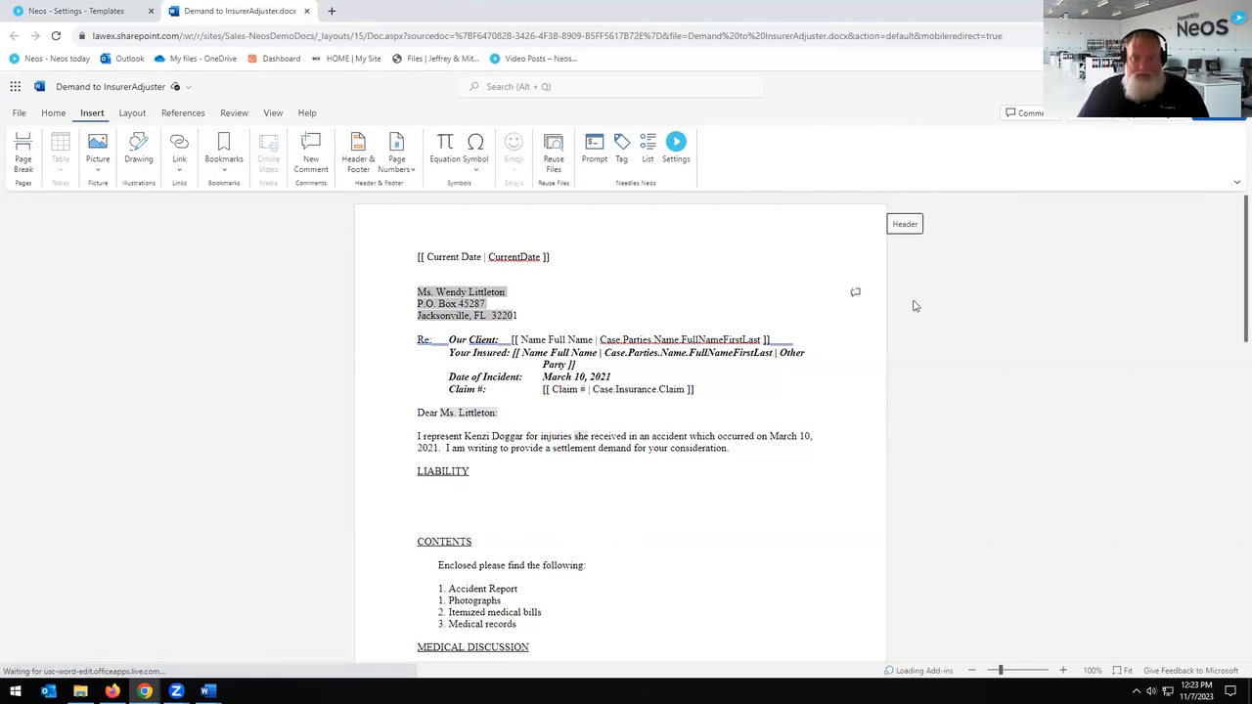
left_click(621, 148)
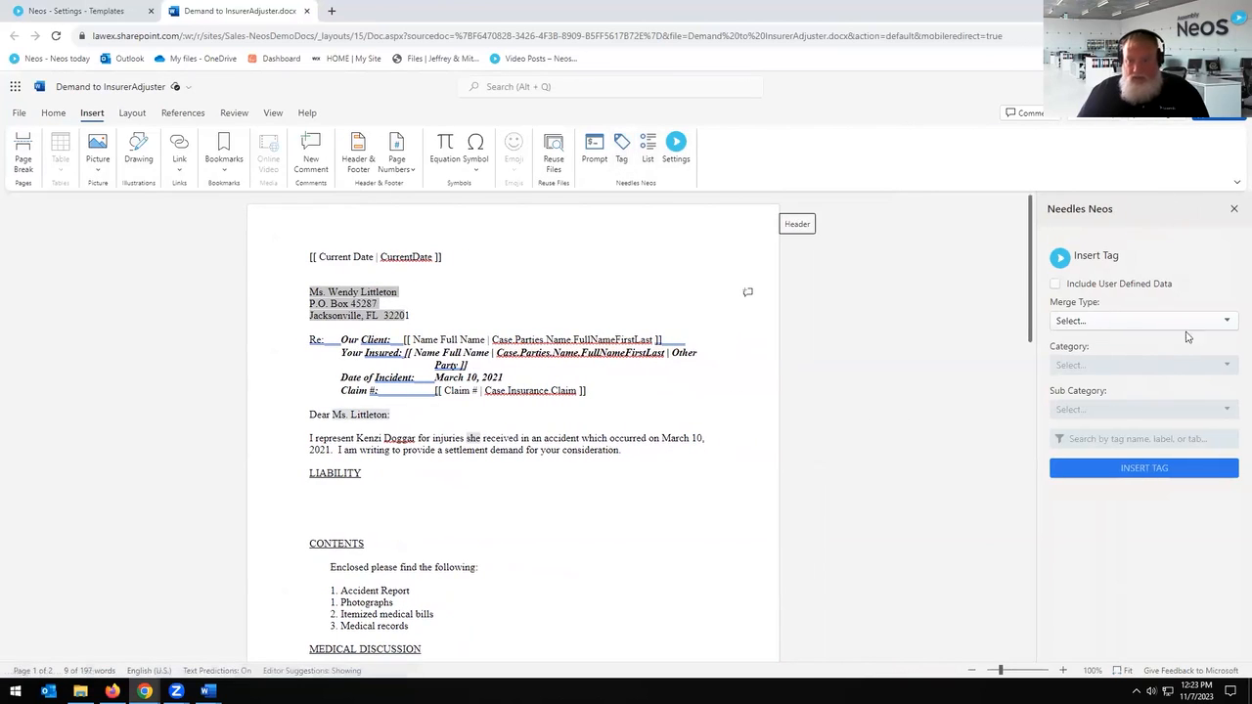
left_click(1186, 323)
left_click(1127, 348)
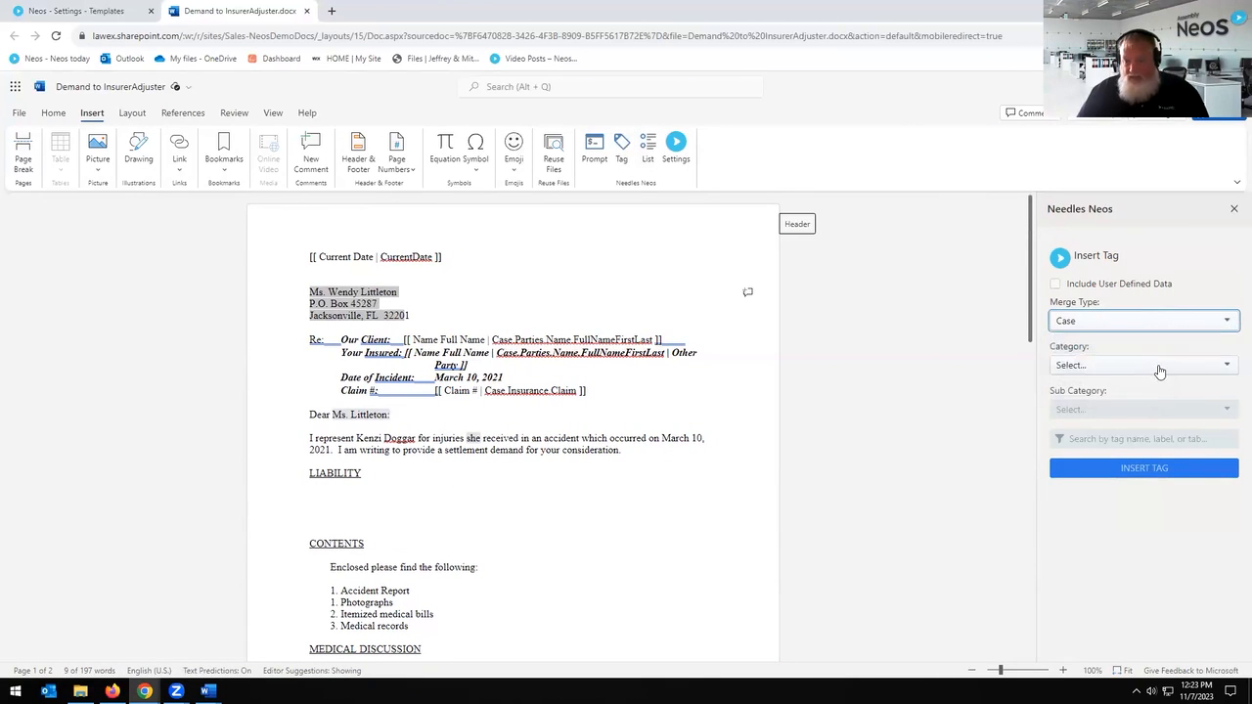
left_click(1159, 365)
left_click(1108, 420)
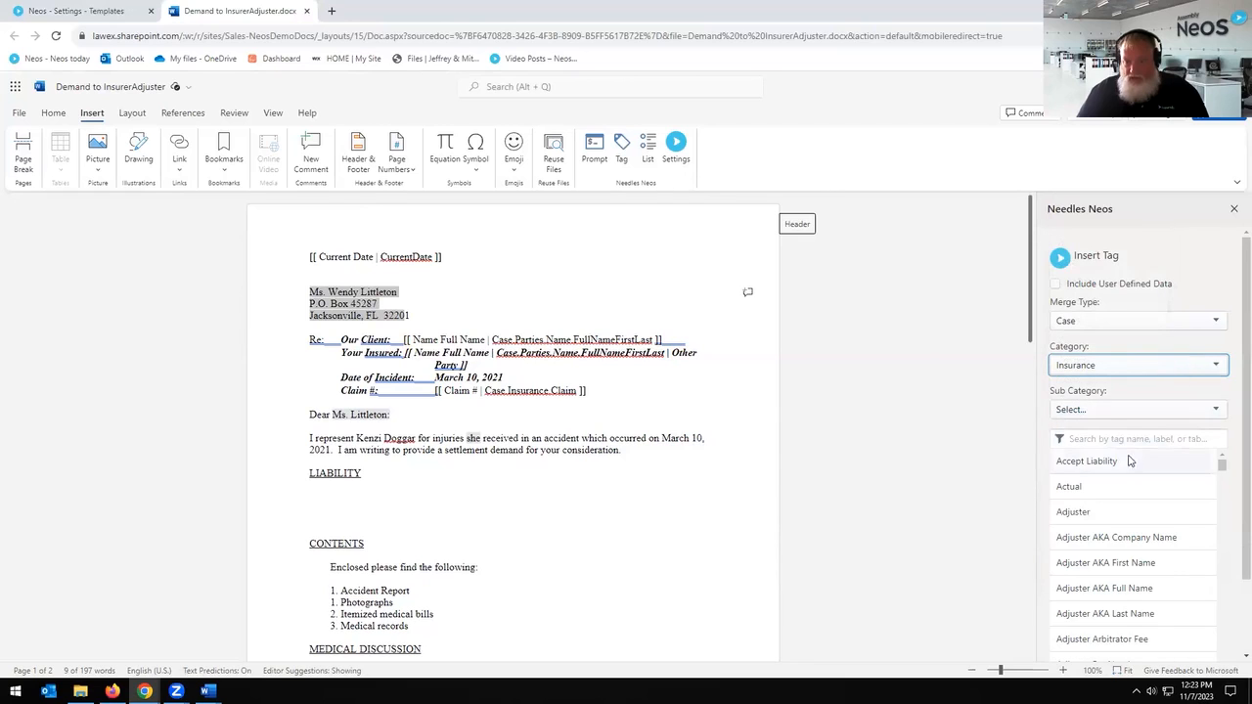
left_click(1102, 438)
type("Adjus")
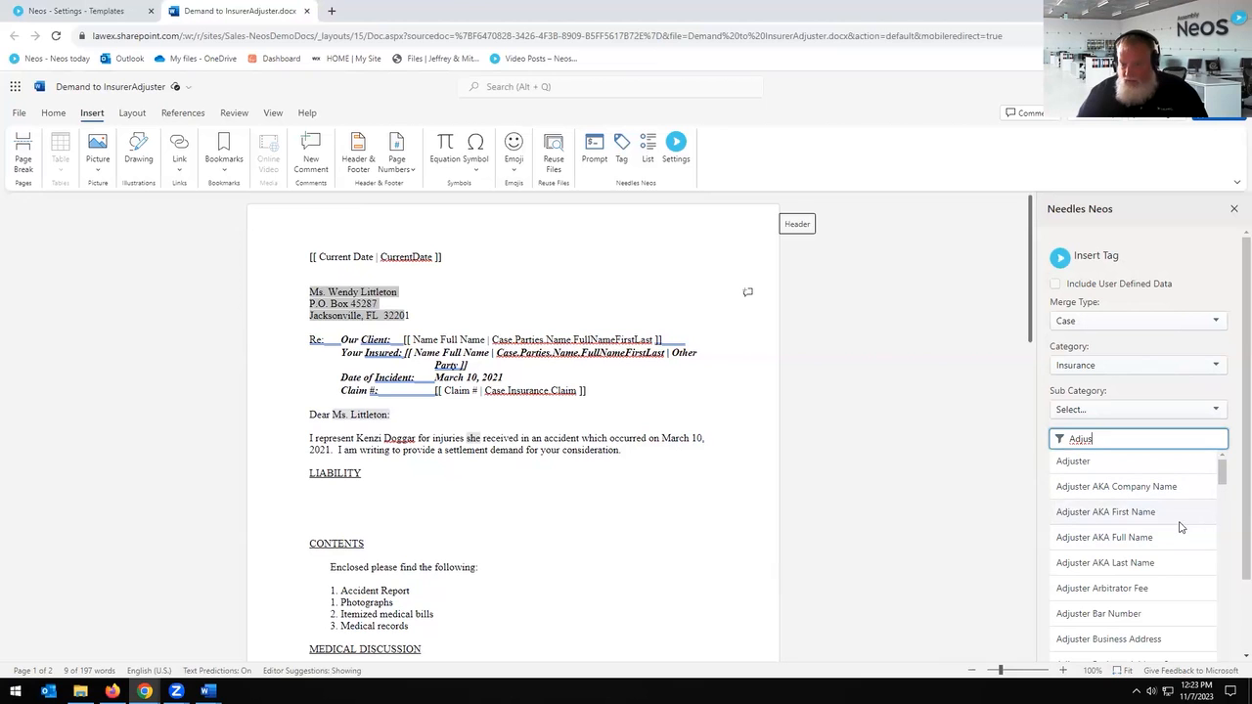
scroll(1181, 542, "down", 3)
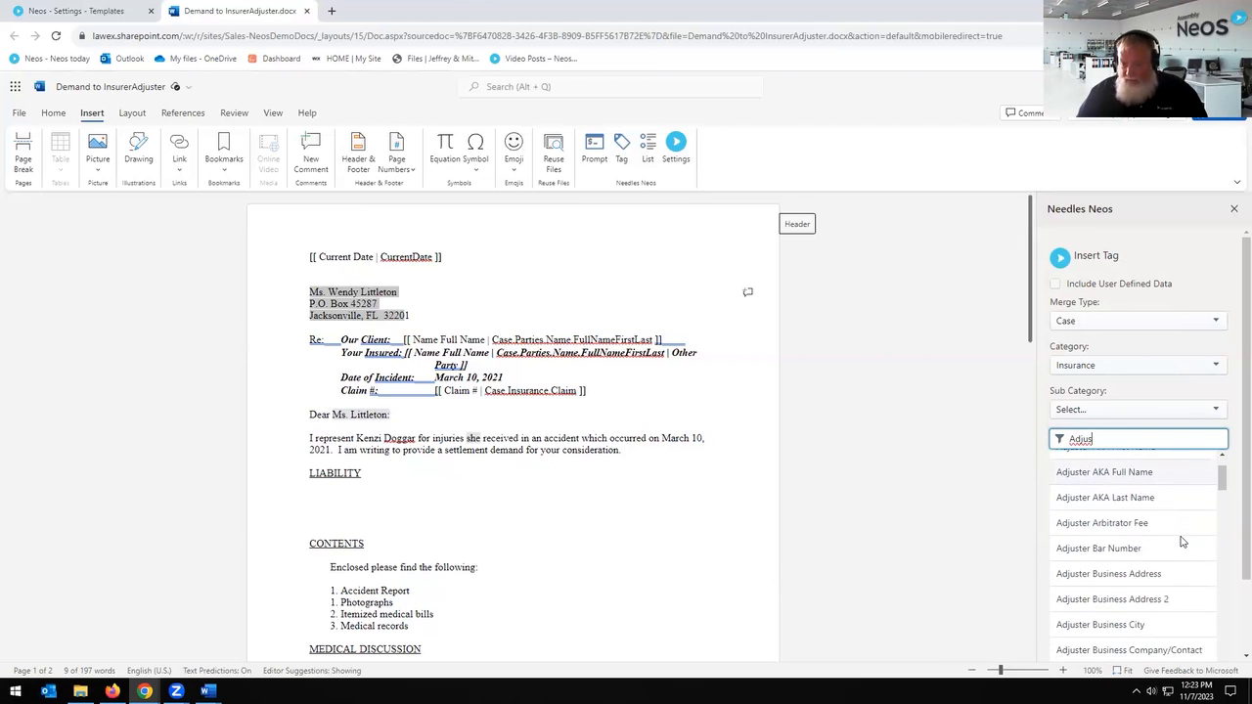
scroll(1185, 529, "up", 3)
scroll(1184, 529, "down", 3)
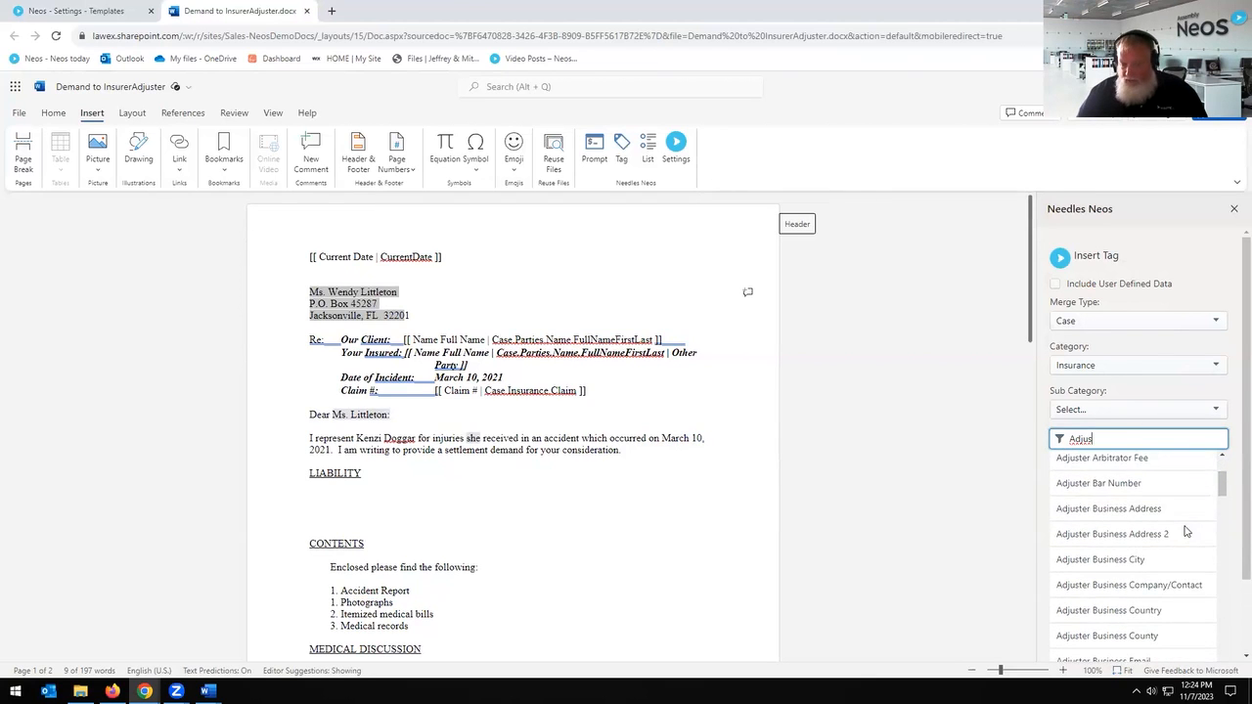
scroll(1184, 529, "down", 2)
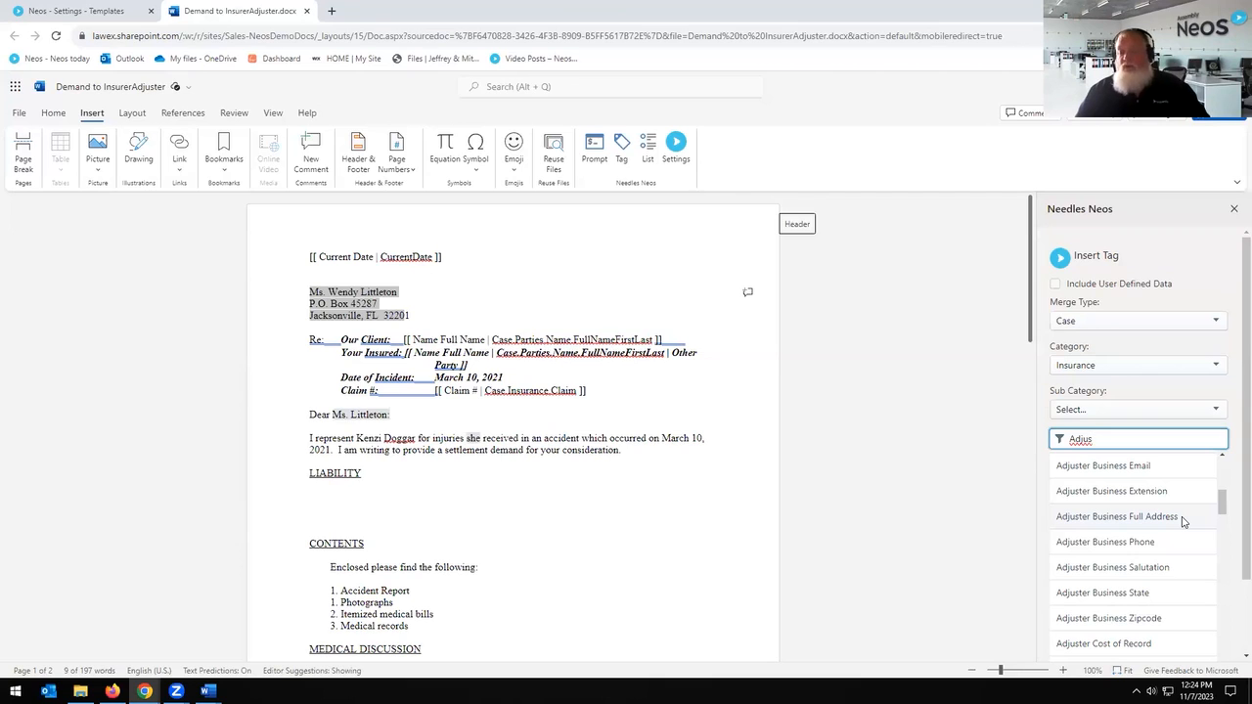
scroll(1182, 521, "down", 3)
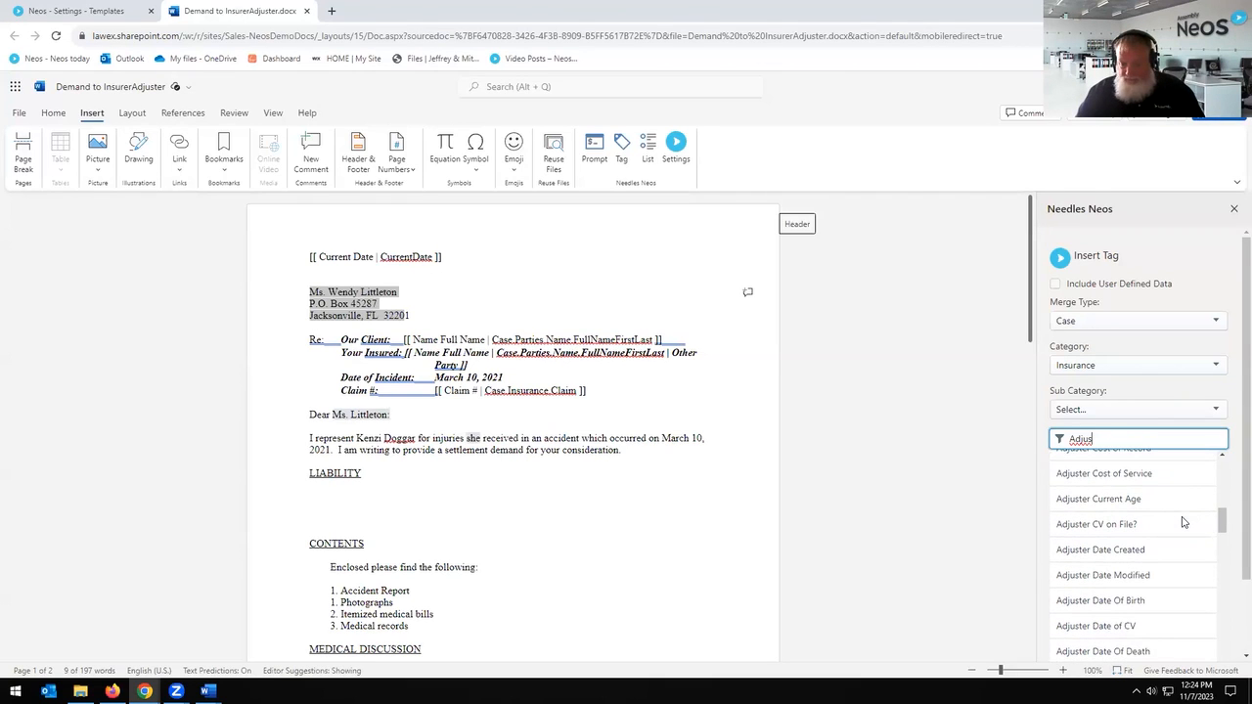
scroll(1181, 522, "up", 6)
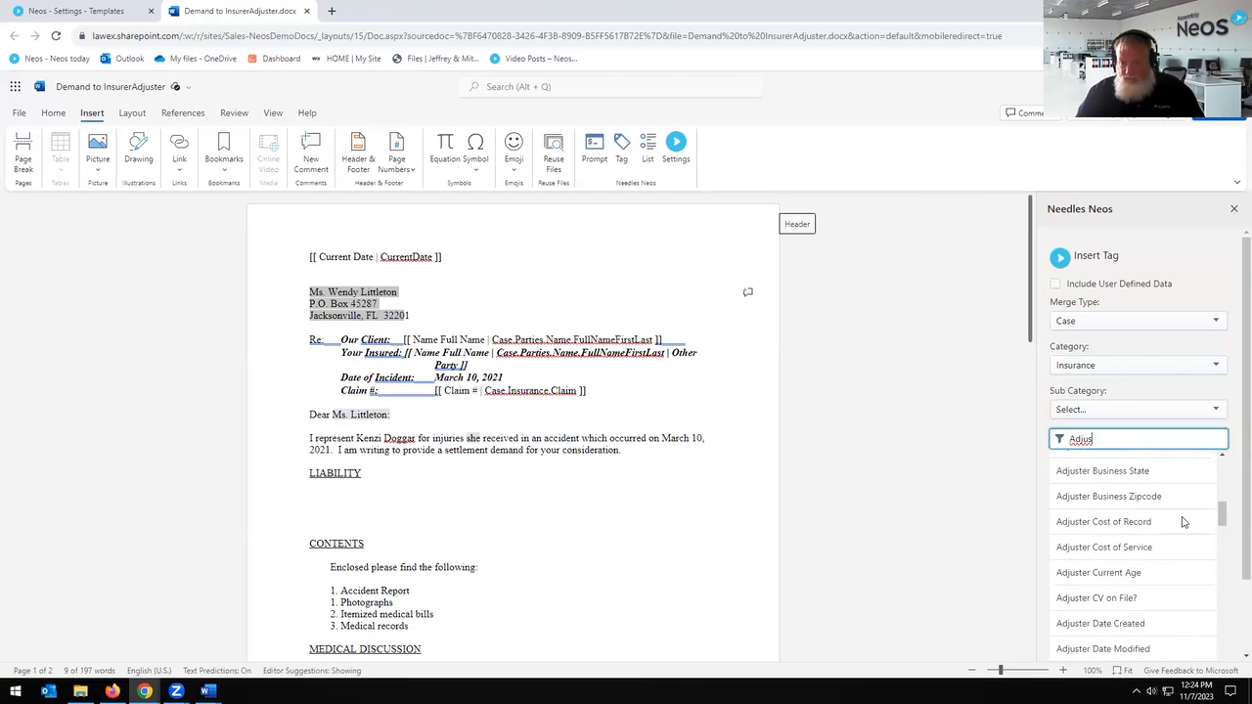
scroll(1182, 522, "up", 2)
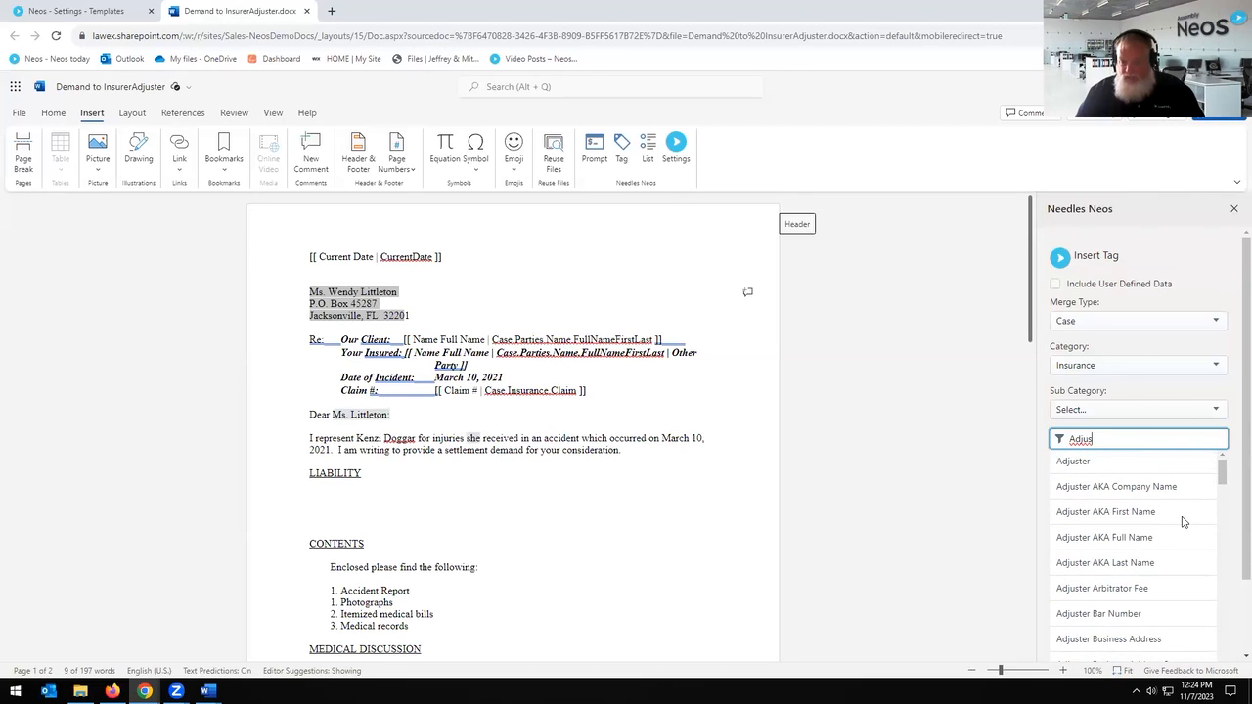
left_click(803, 445)
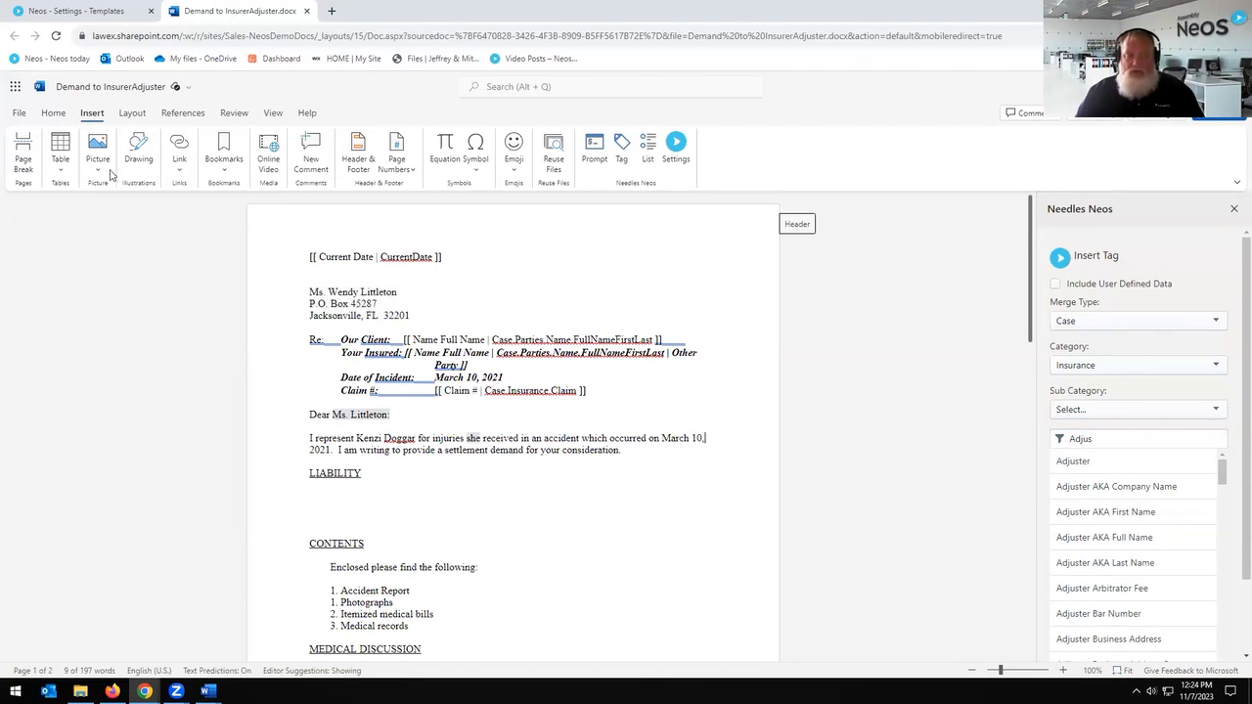
left_click(83, 12)
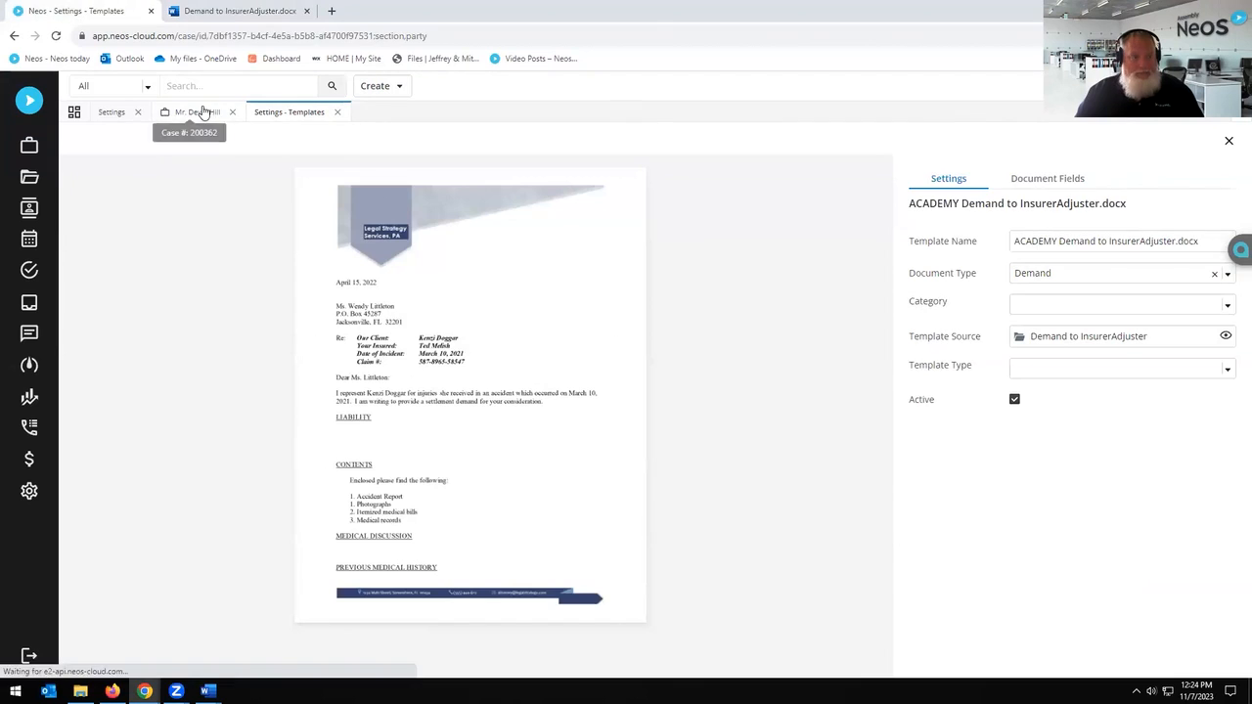
Step: Open the case's UM insurance record with USAA Auto Insurance, and close the Settings - Templates tab
left_click(201, 112)
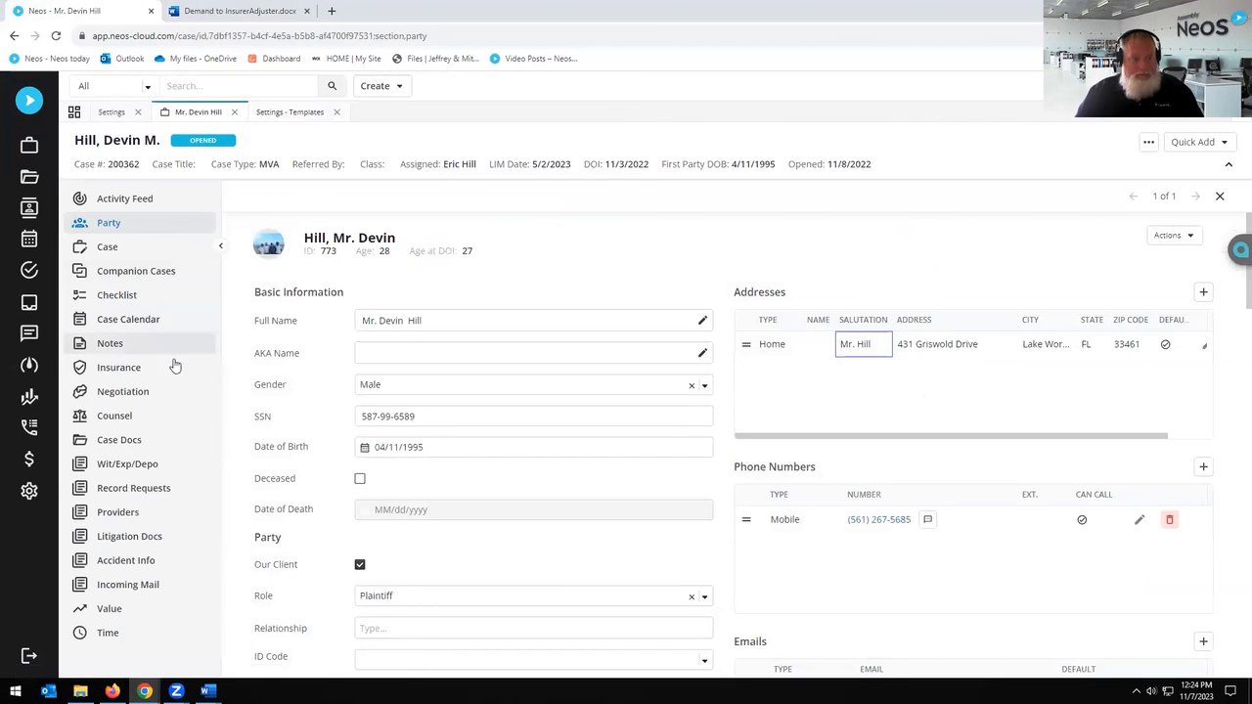
left_click(124, 366)
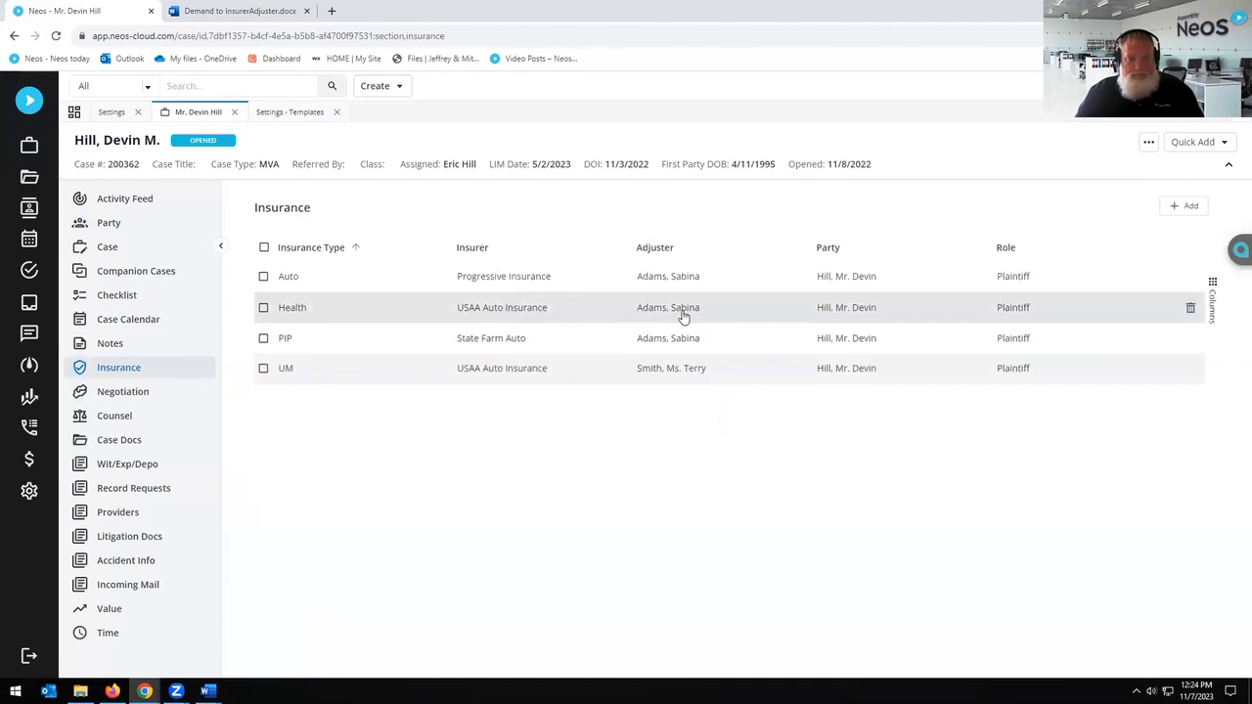
left_click(667, 380)
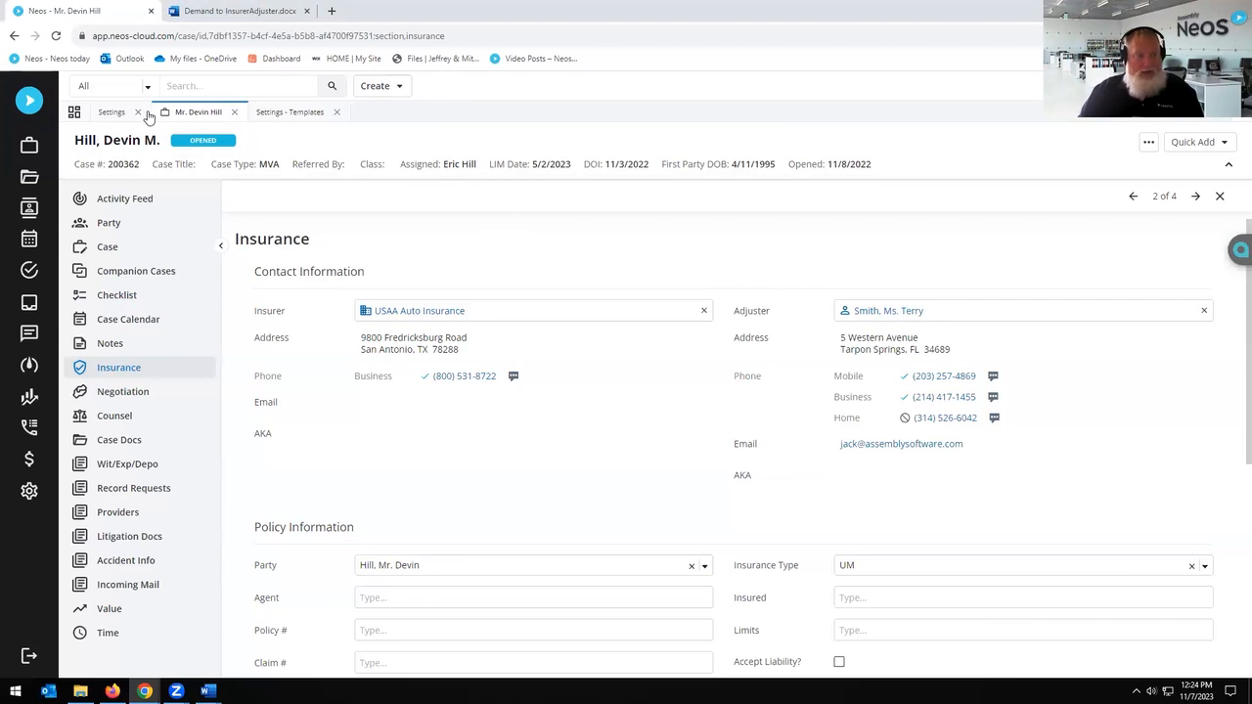
left_click(318, 116)
left_click(339, 112)
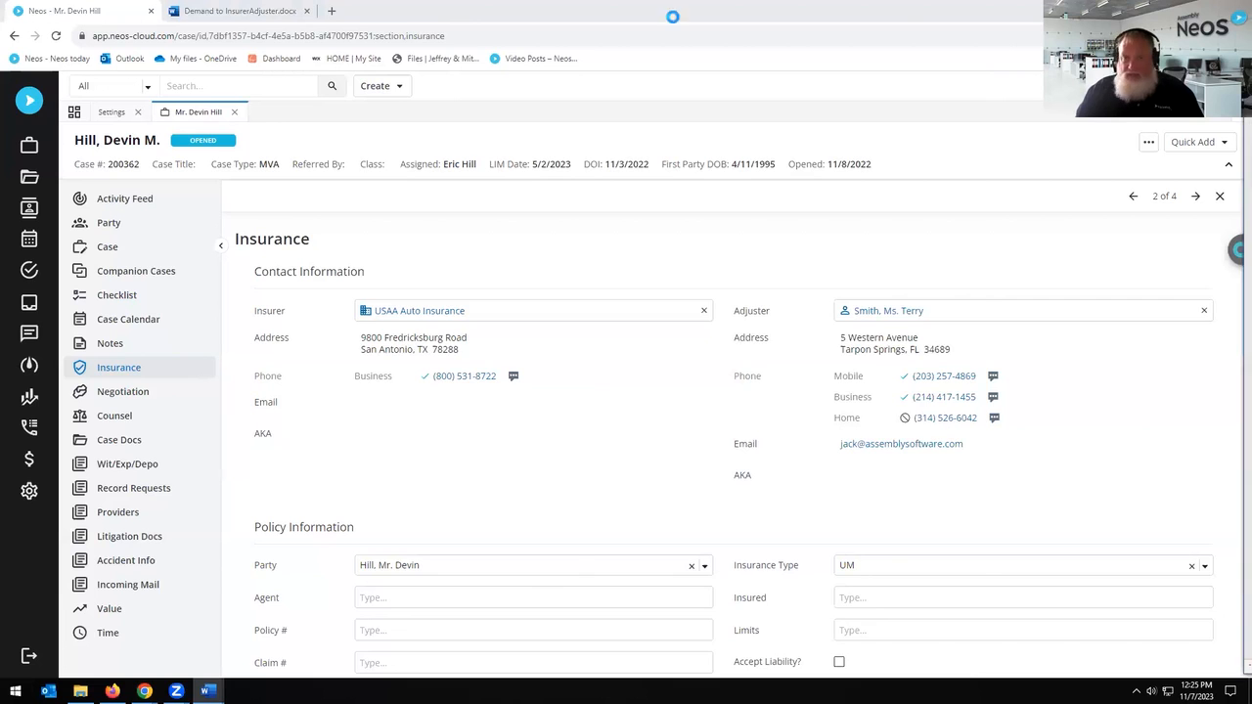
Step: Bring the desktop Word demand template forward and enable editing
left_click(207, 691)
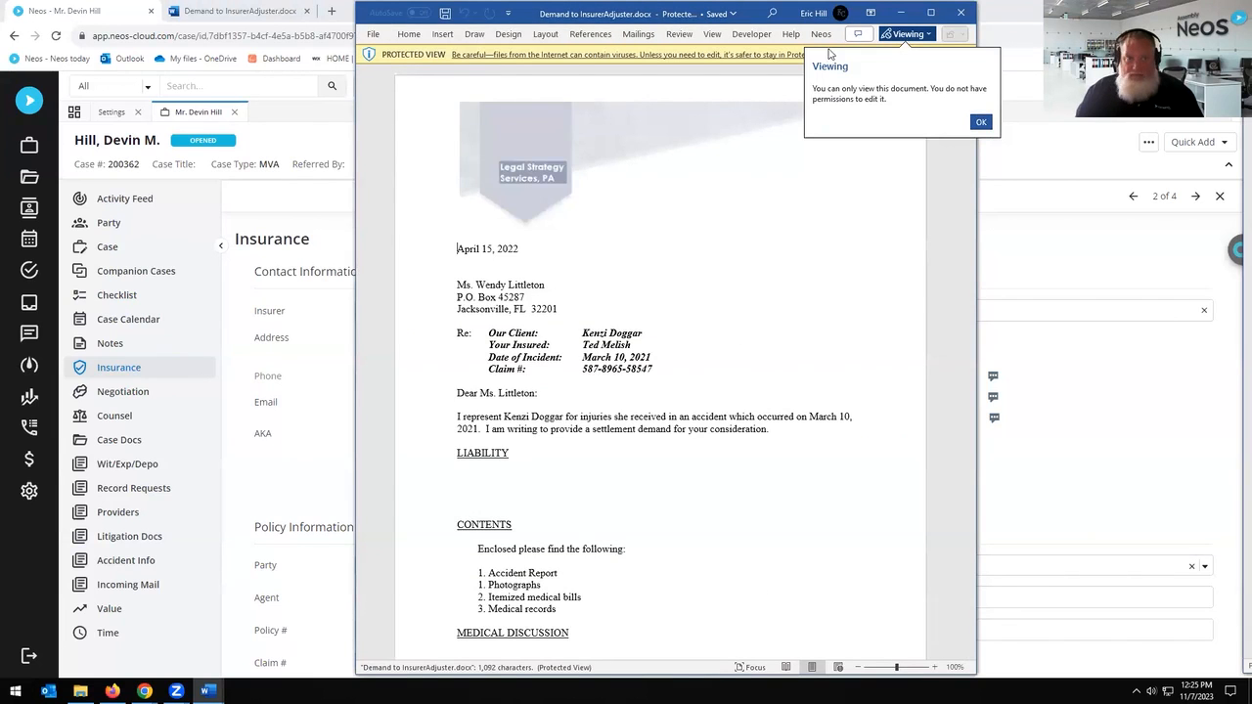
left_click(980, 121)
left_click(909, 56)
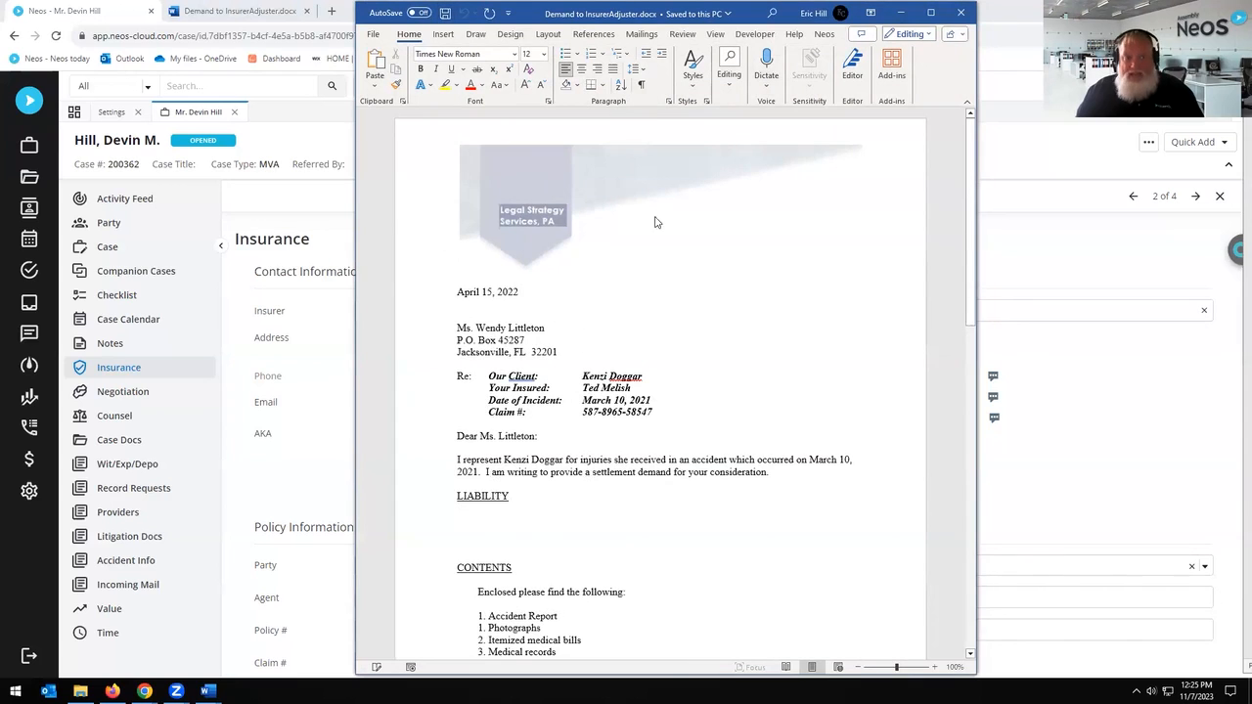
Step: Maximize Word to view both letter pages, then minimize it to return to Neos
left_click(826, 36)
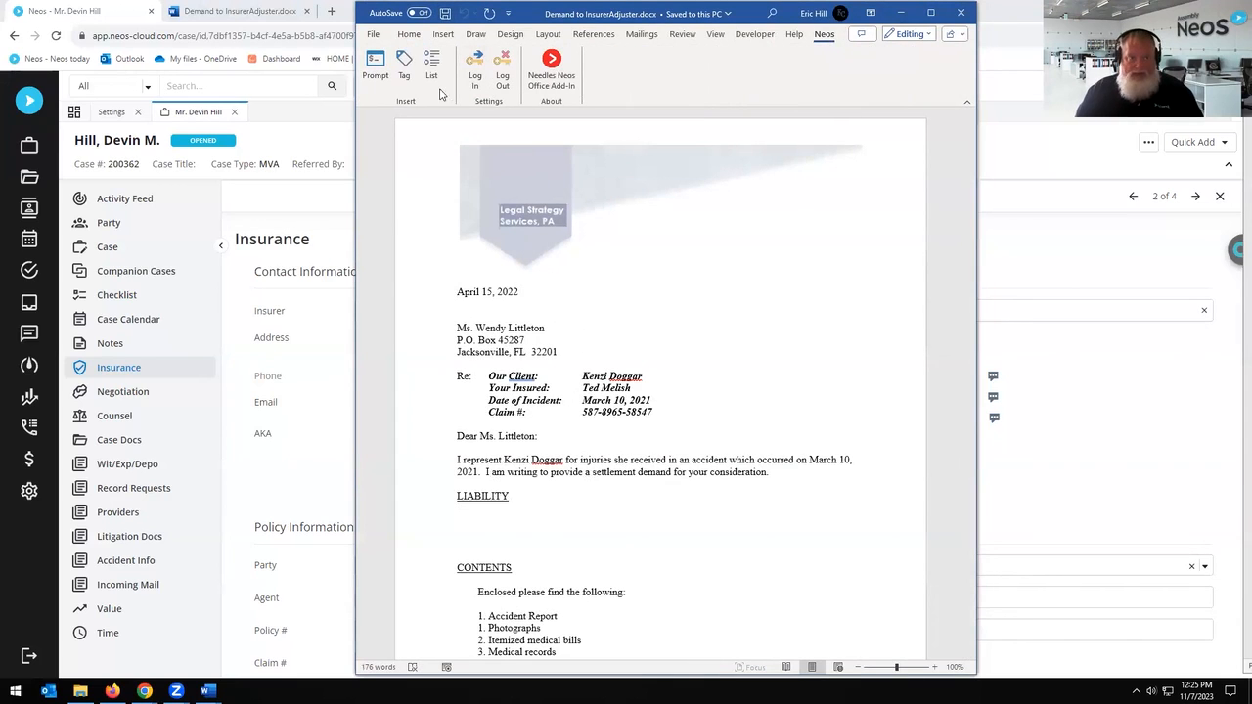
left_click(930, 14)
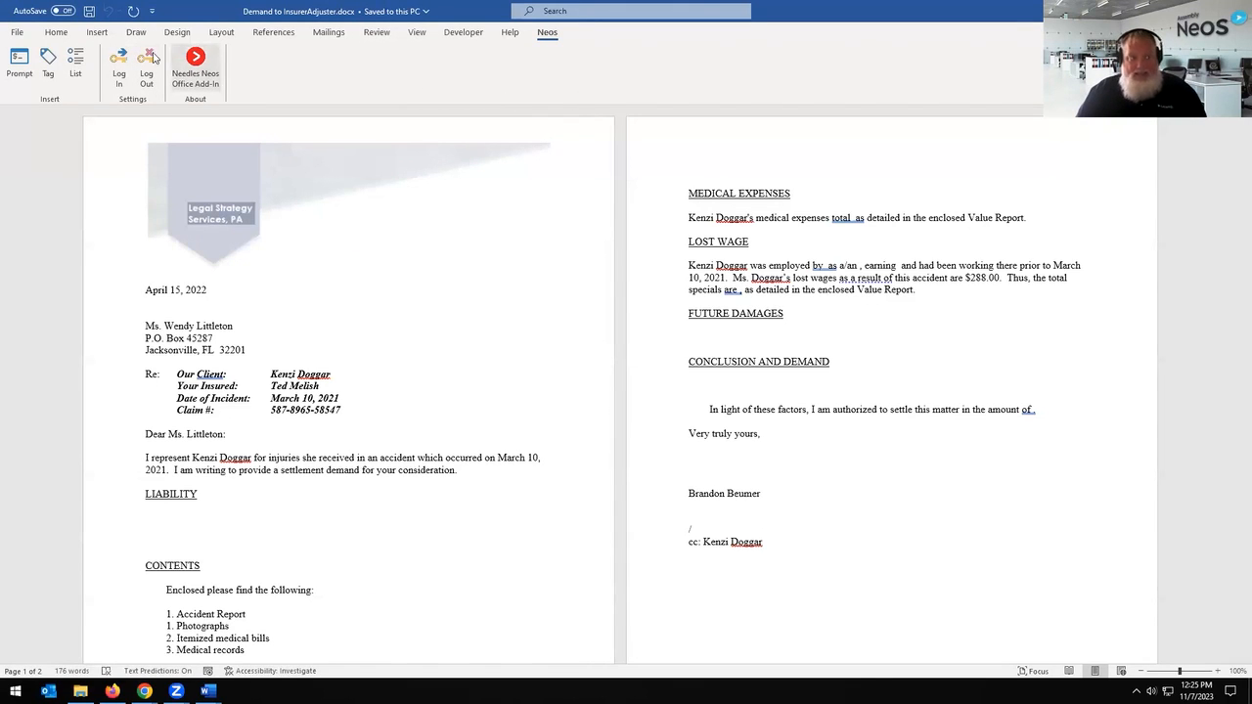
left_click(56, 33)
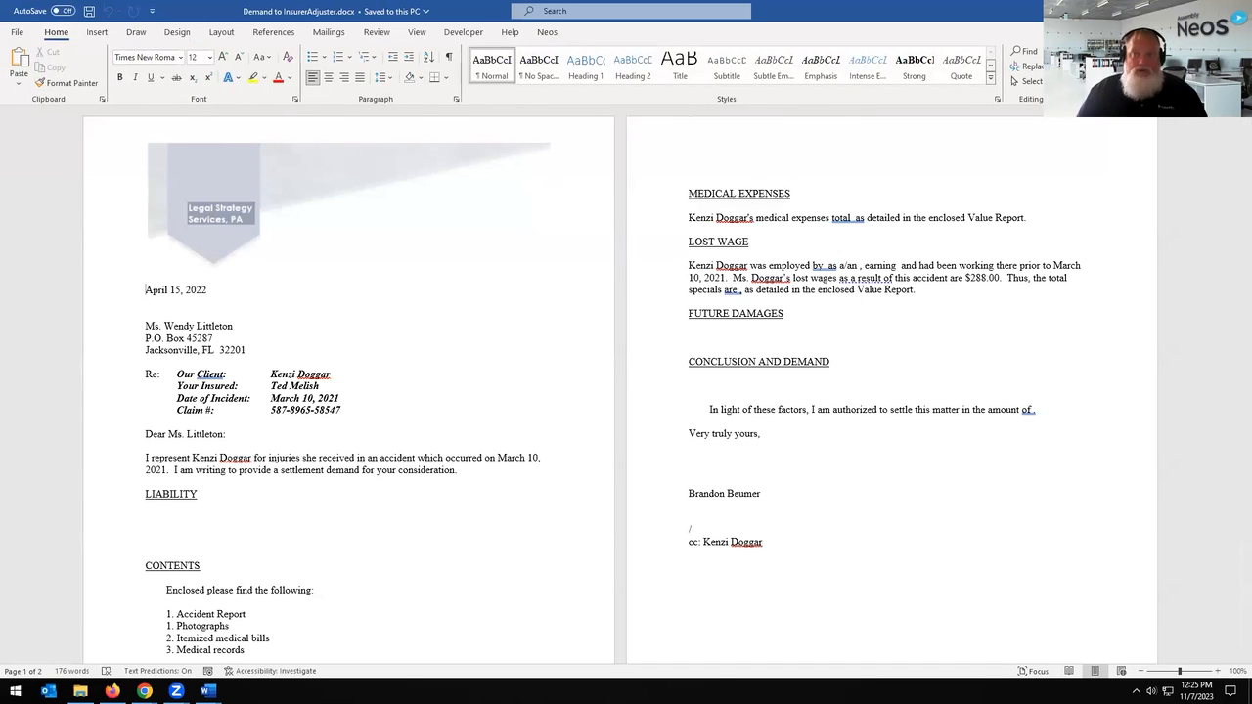
left_click(1235, 11)
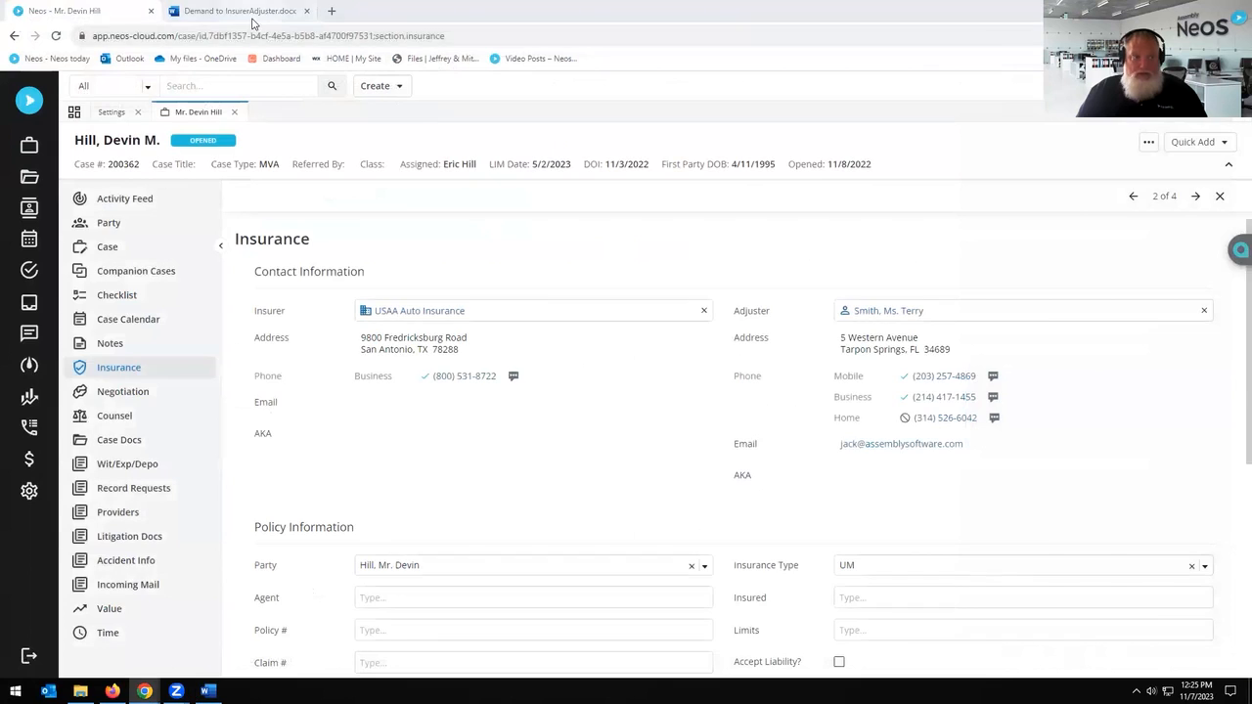
Step: Switch back to the Demand to InsurerAdjuster.docx tab in Word Online
left_click(250, 16)
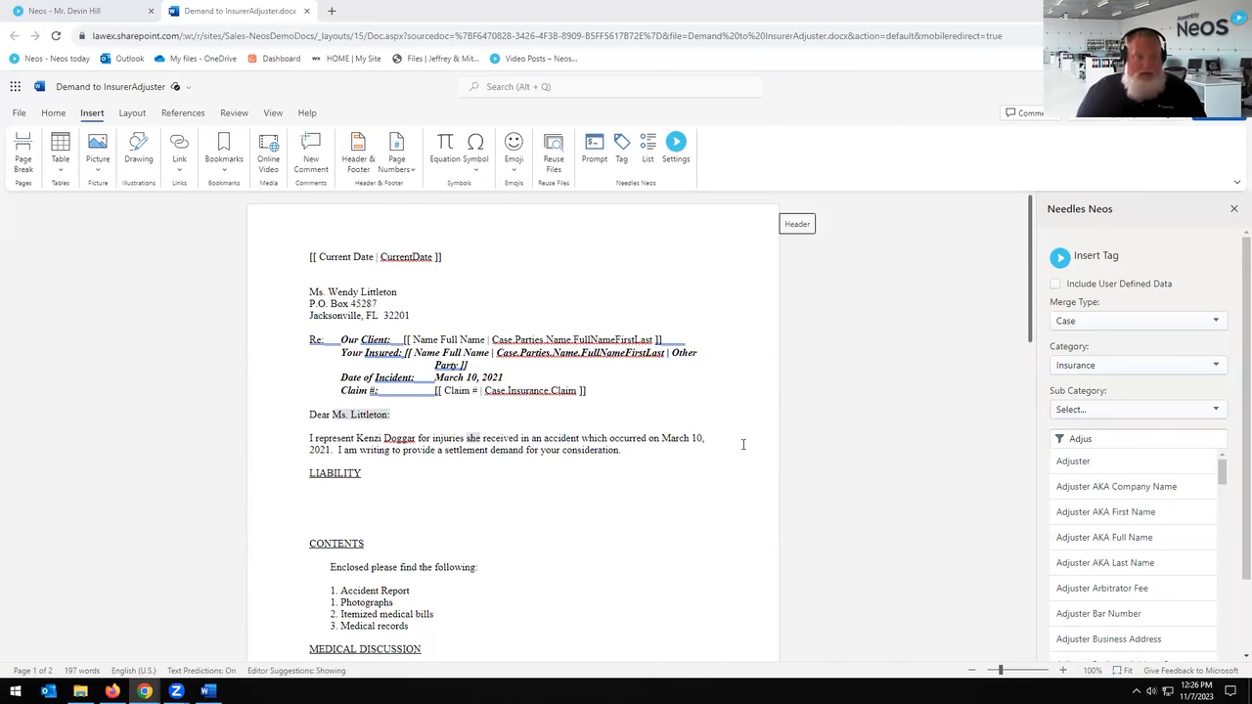
Step: Start a fresh Needles Neos tag with Case merge type and CaseDate category
scroll(503, 480, "down", 5)
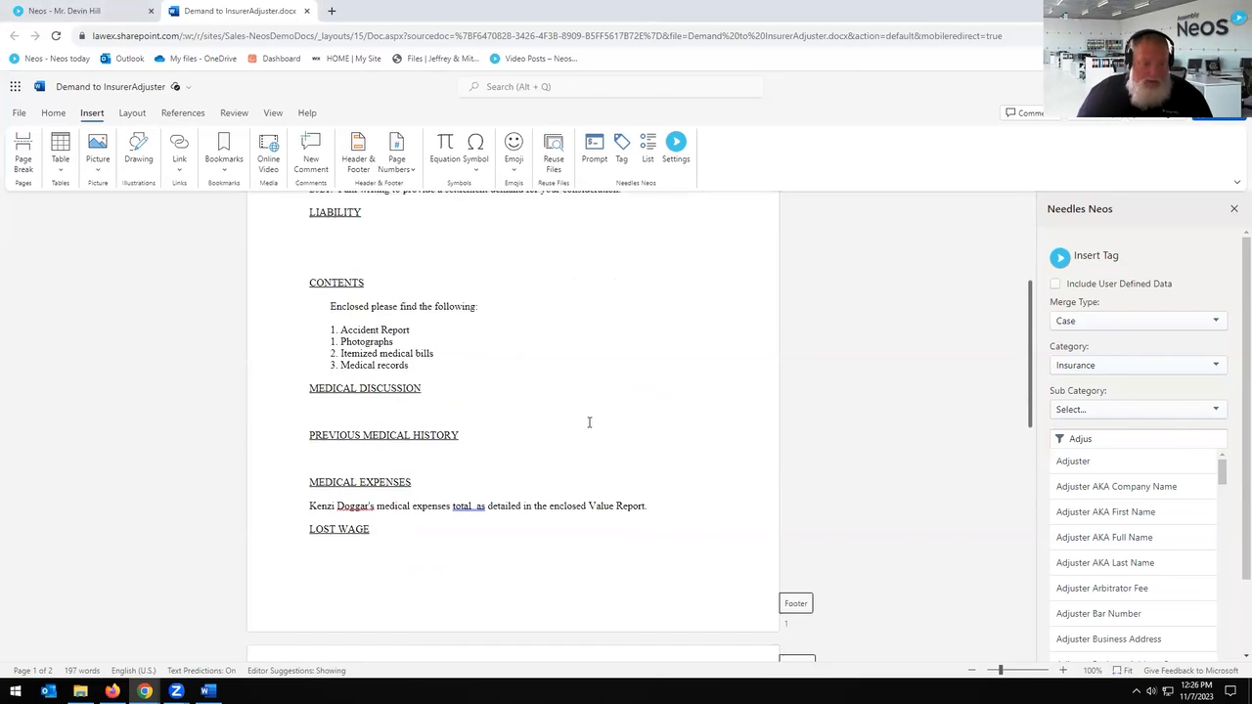
scroll(548, 471, "down", 3)
scroll(542, 467, "up", 4)
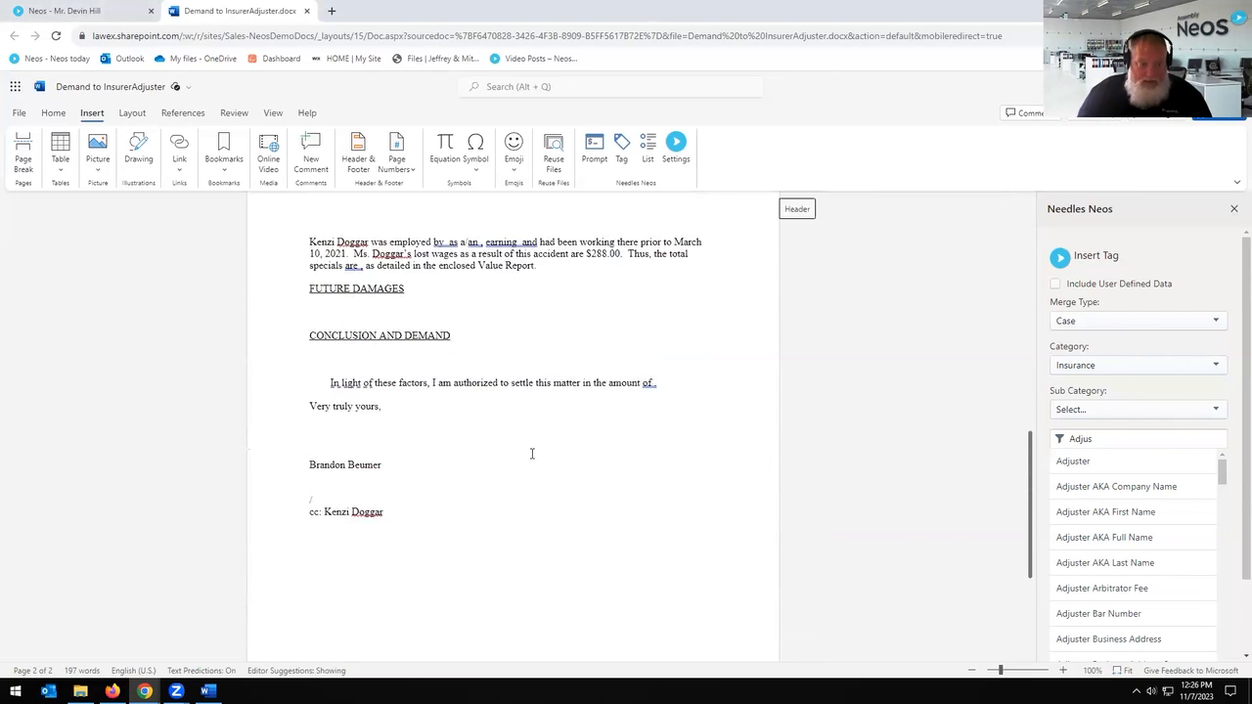
left_click(623, 147)
left_click(1197, 322)
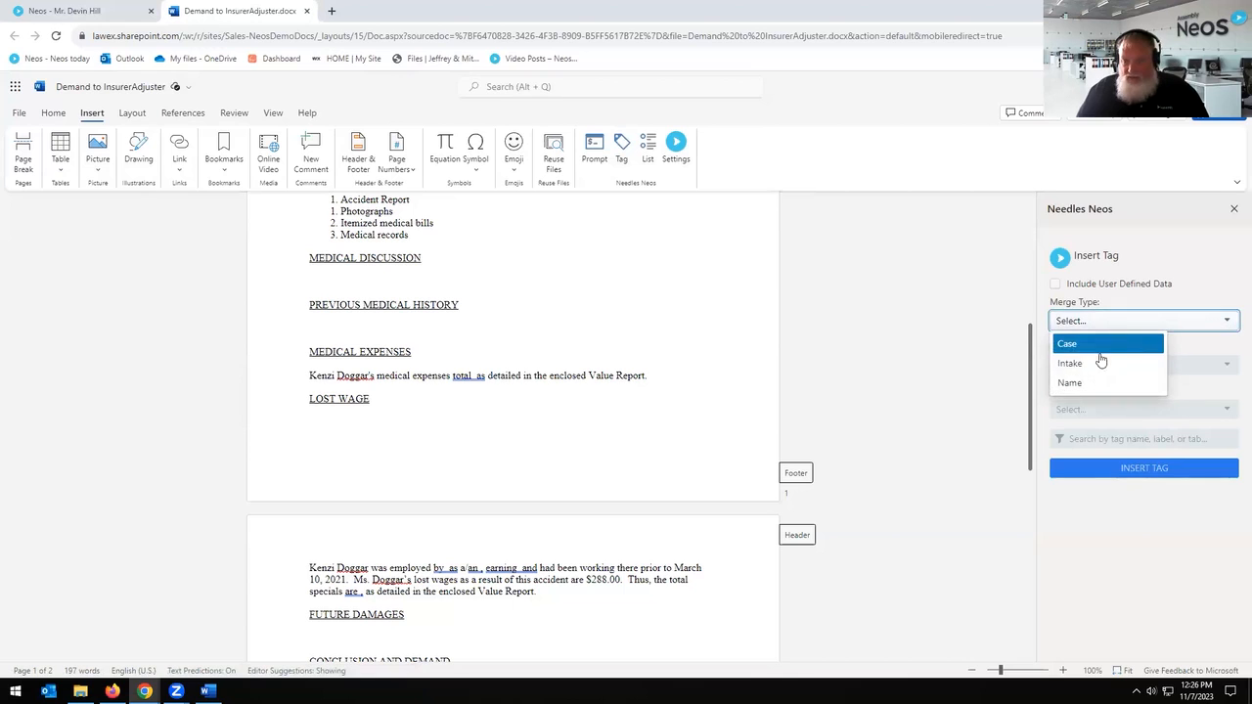
left_click(1095, 339)
left_click(1117, 366)
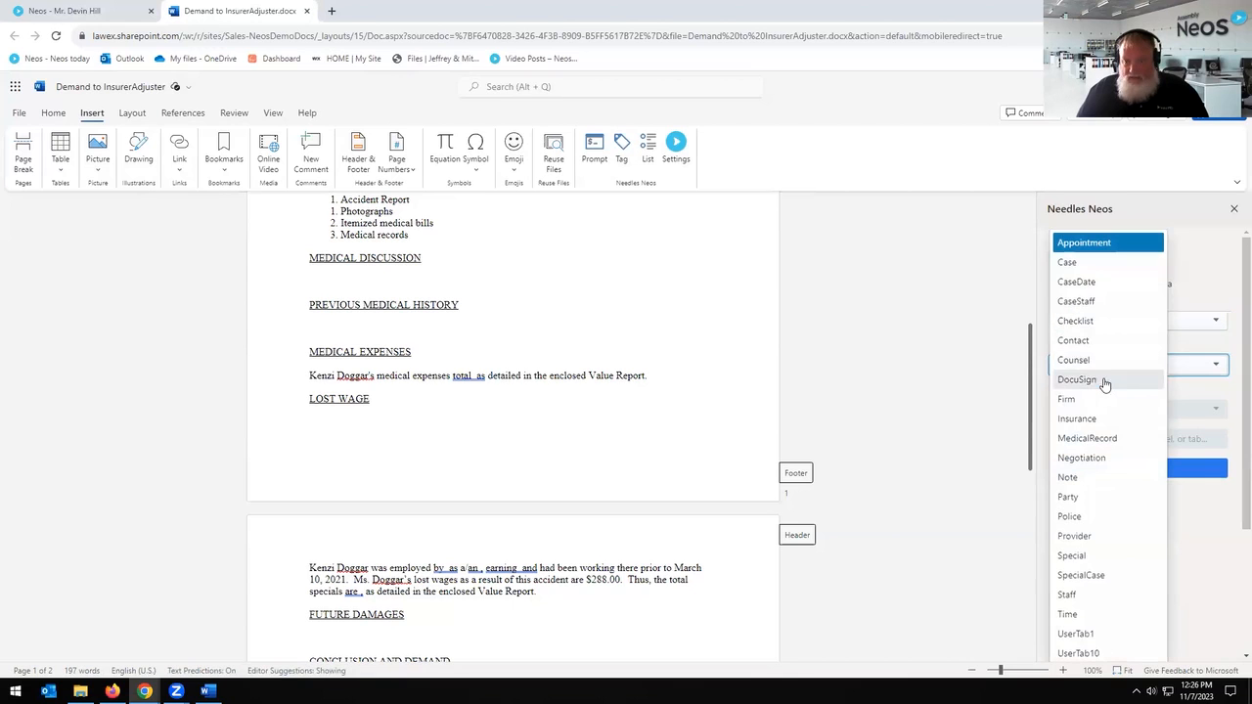
left_click(1084, 291)
Step: Scroll through the CaseDate tags, such as Demand Sent and Discovery Deadline
scroll(1165, 522, "down", 5)
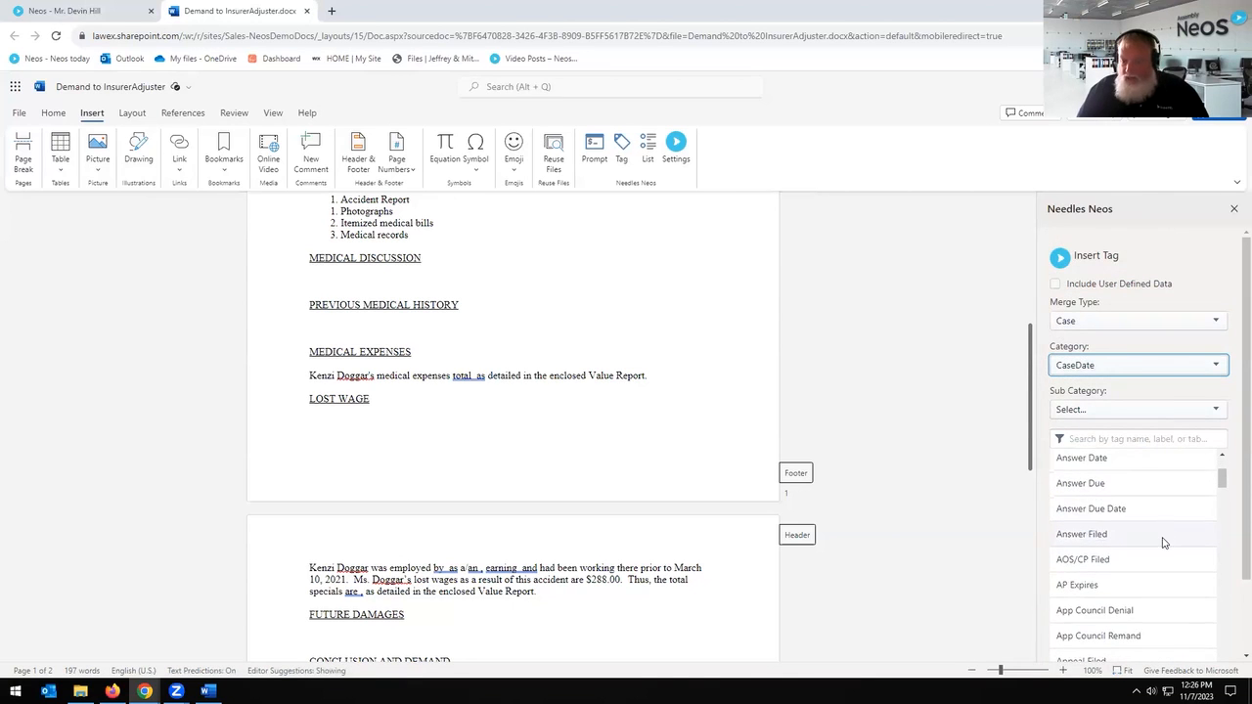
scroll(1165, 543, "down", 6)
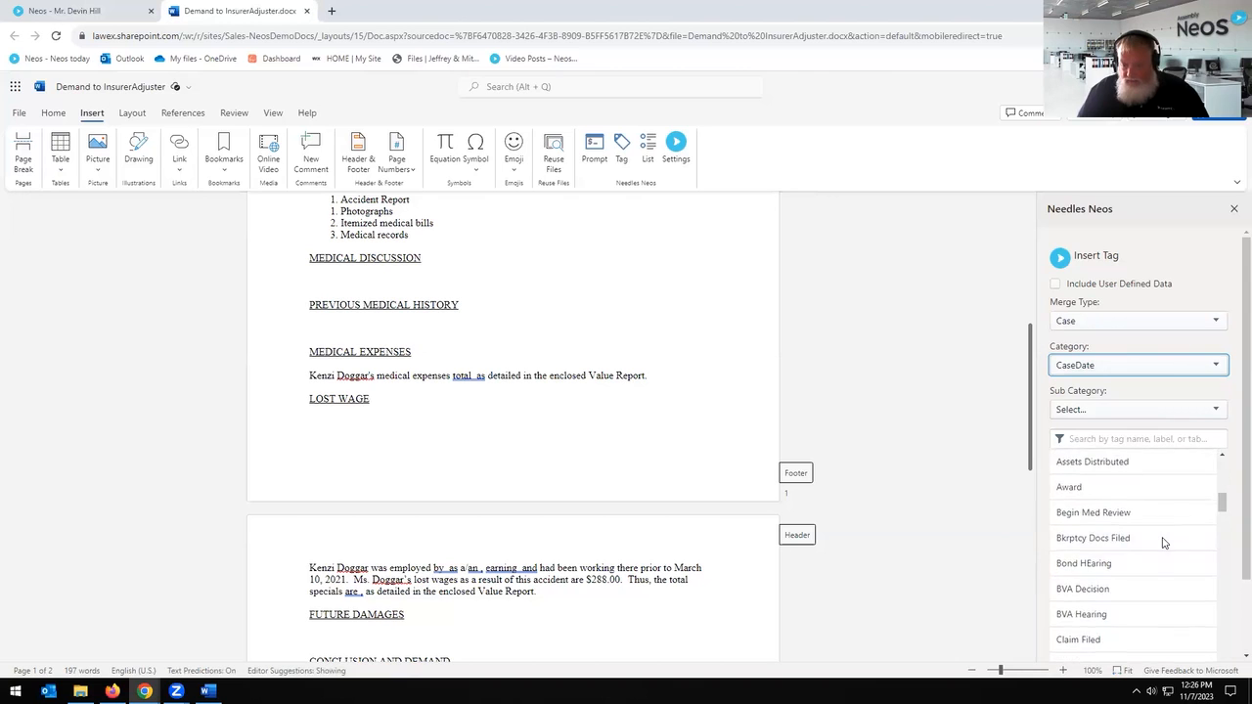
scroll(1164, 543, "down", 2)
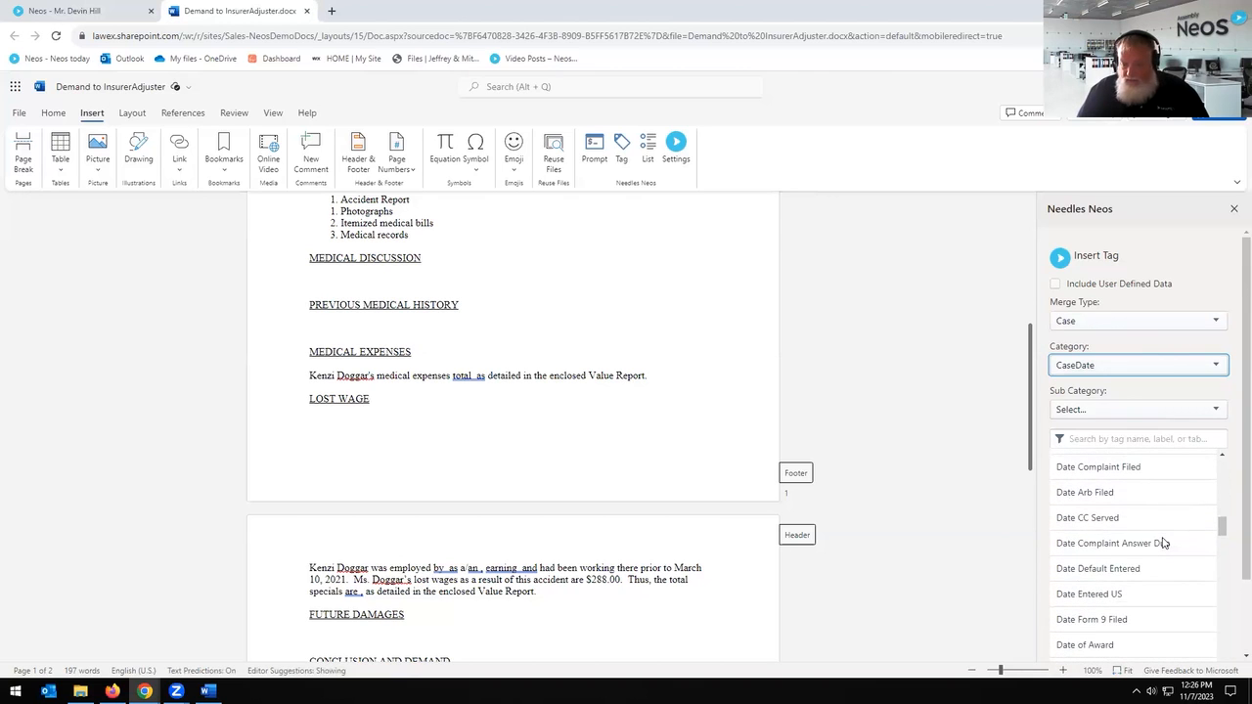
scroll(1164, 543, "down", 8)
scroll(1165, 542, "down", 8)
scroll(1165, 543, "down", 8)
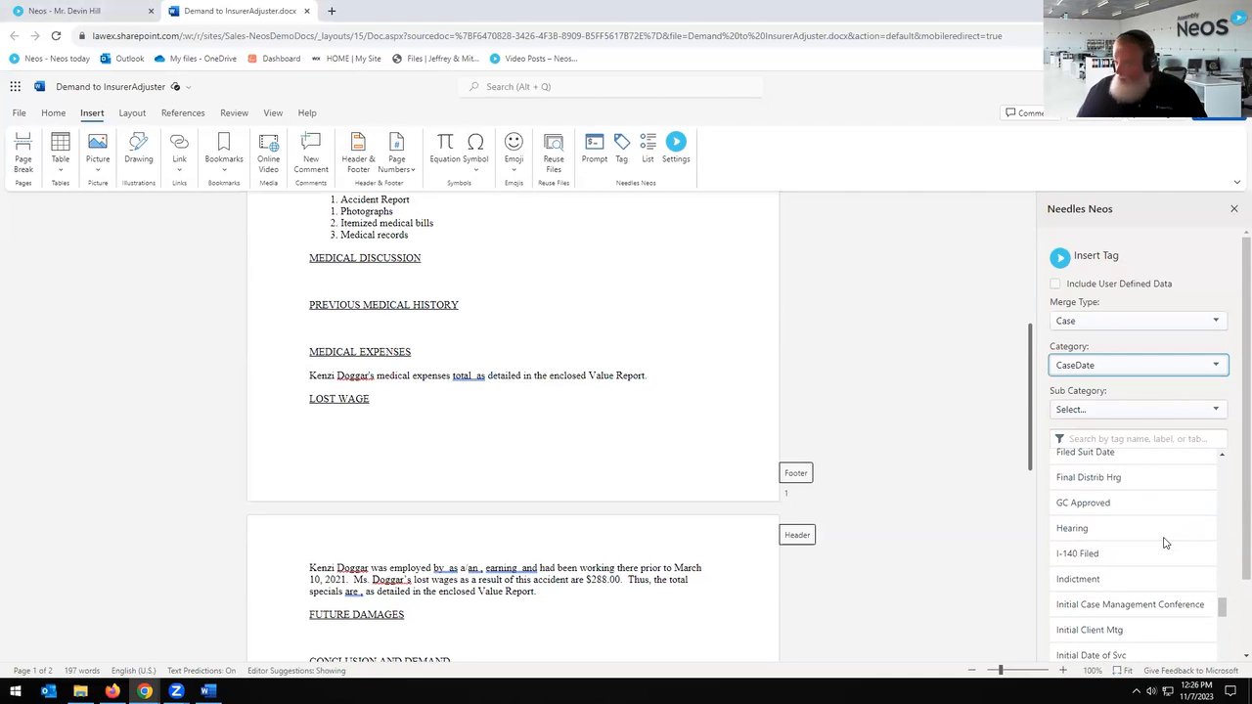
scroll(1165, 543, "down", 2)
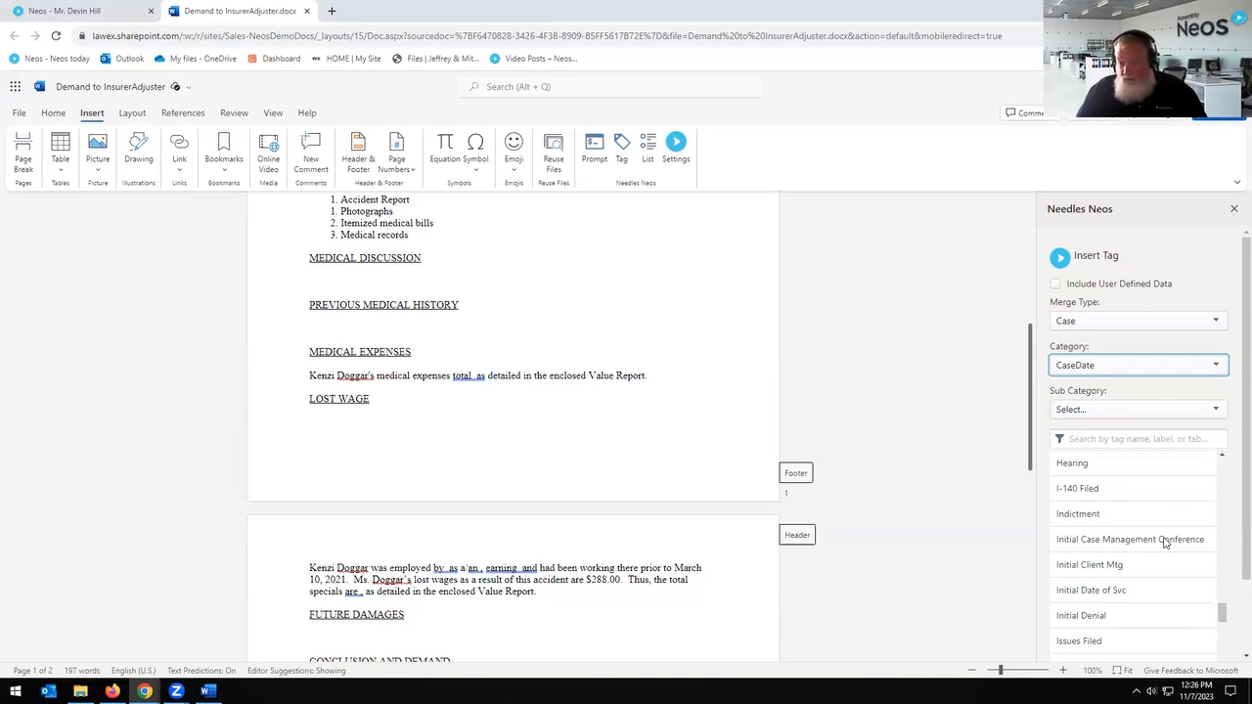
scroll(1164, 543, "up", 4)
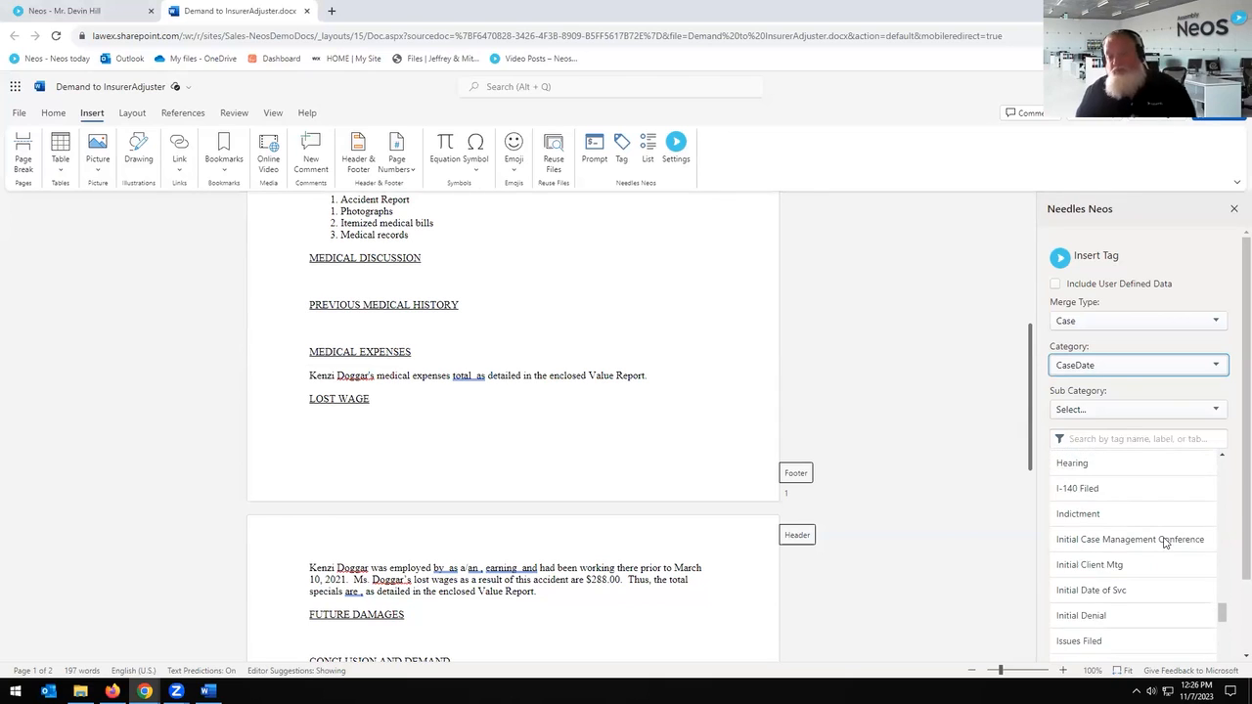
scroll(1164, 543, "up", 6)
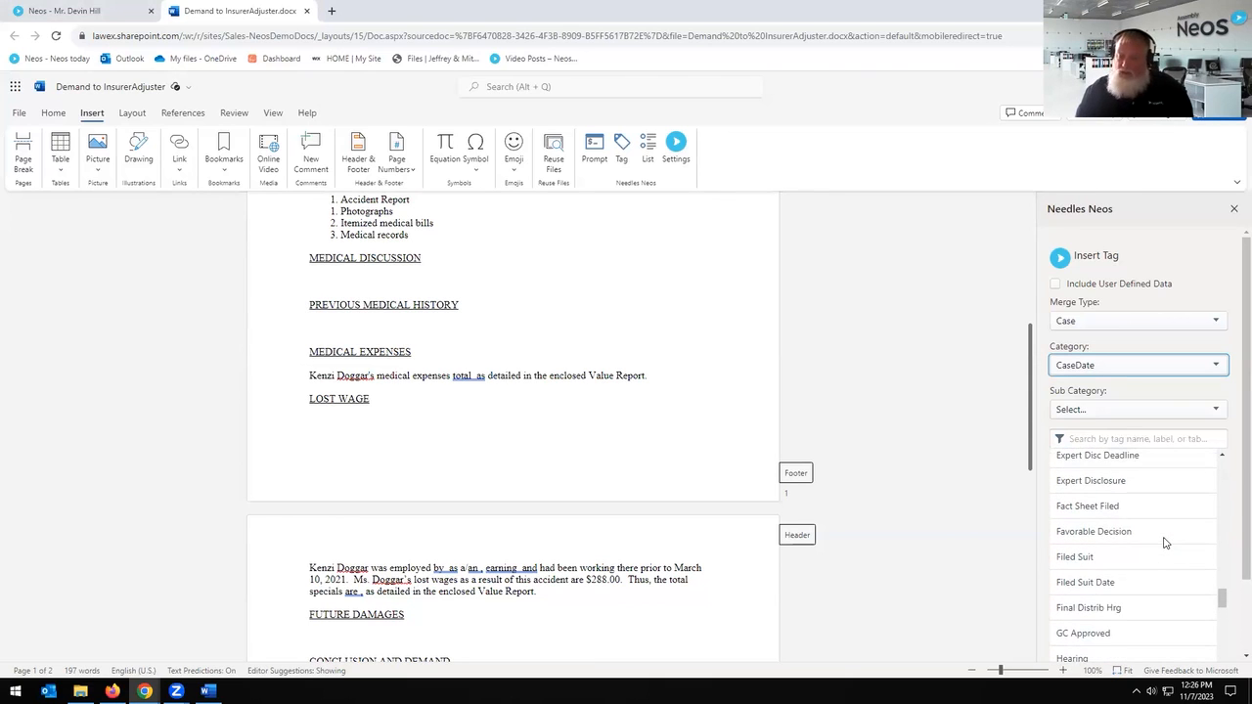
scroll(1164, 543, "up", 5)
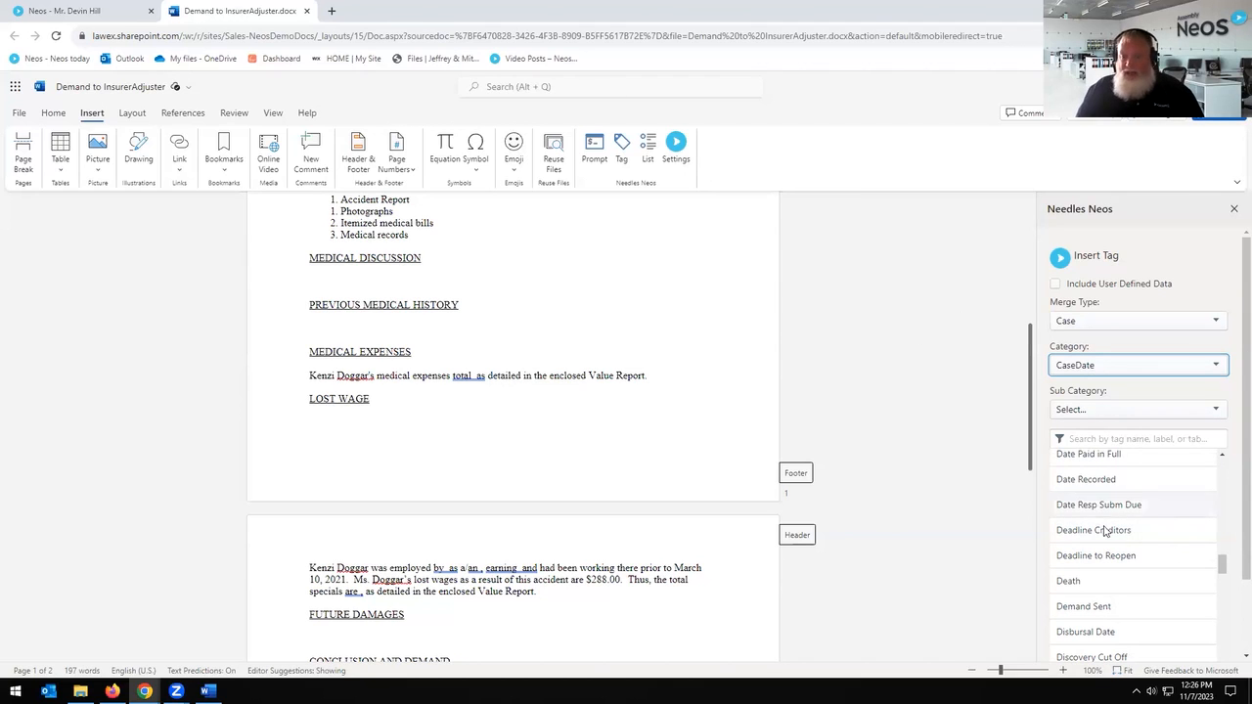
scroll(1174, 558, "down", 1)
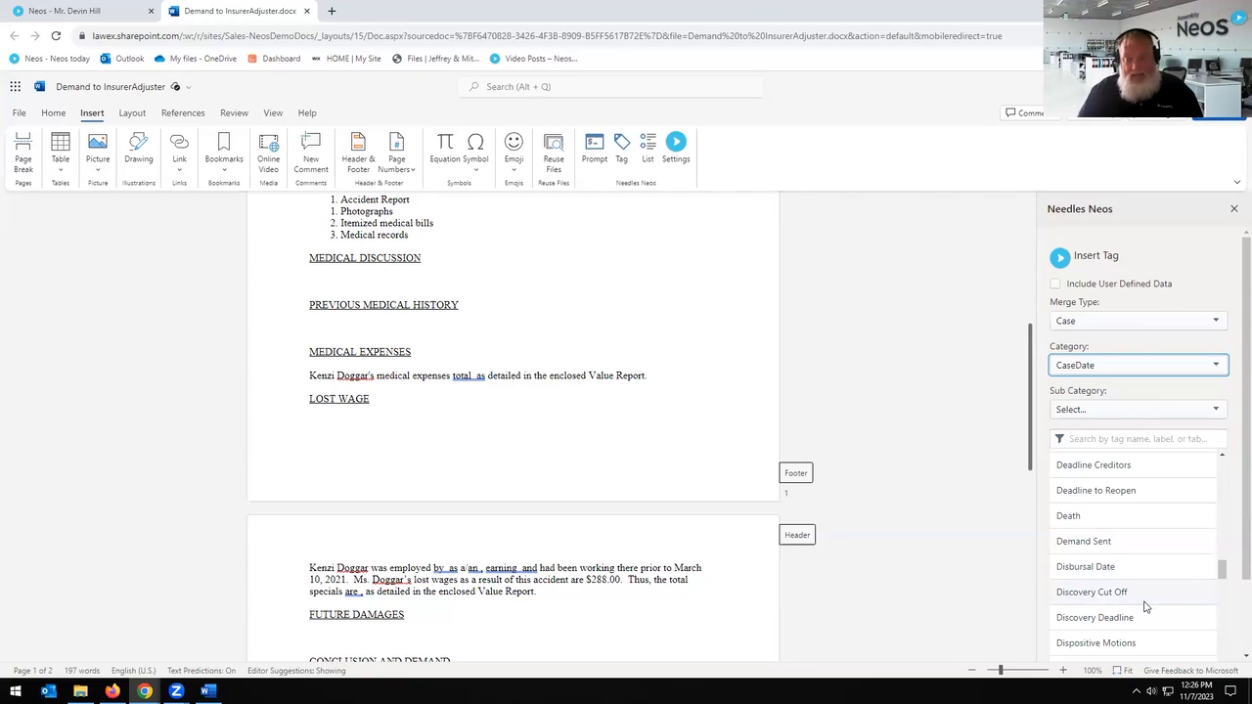
scroll(1154, 547, "down", 1)
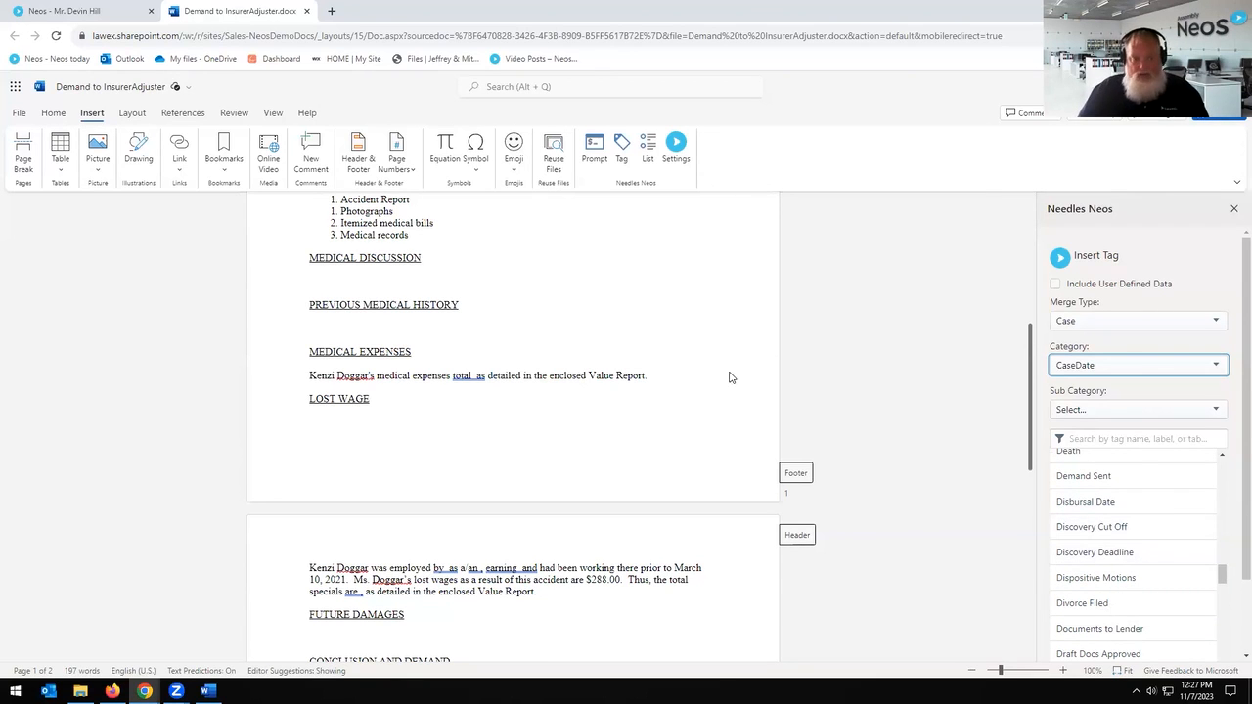
scroll(710, 397, "up", 4)
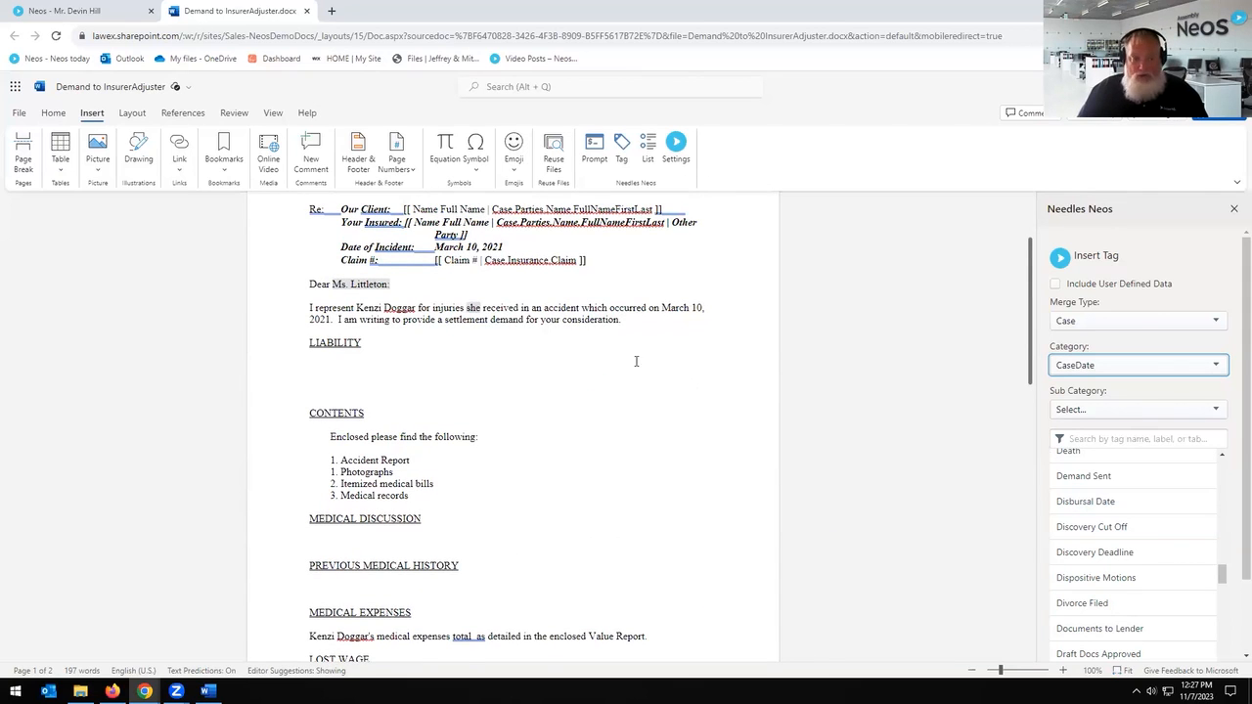
left_click(470, 308)
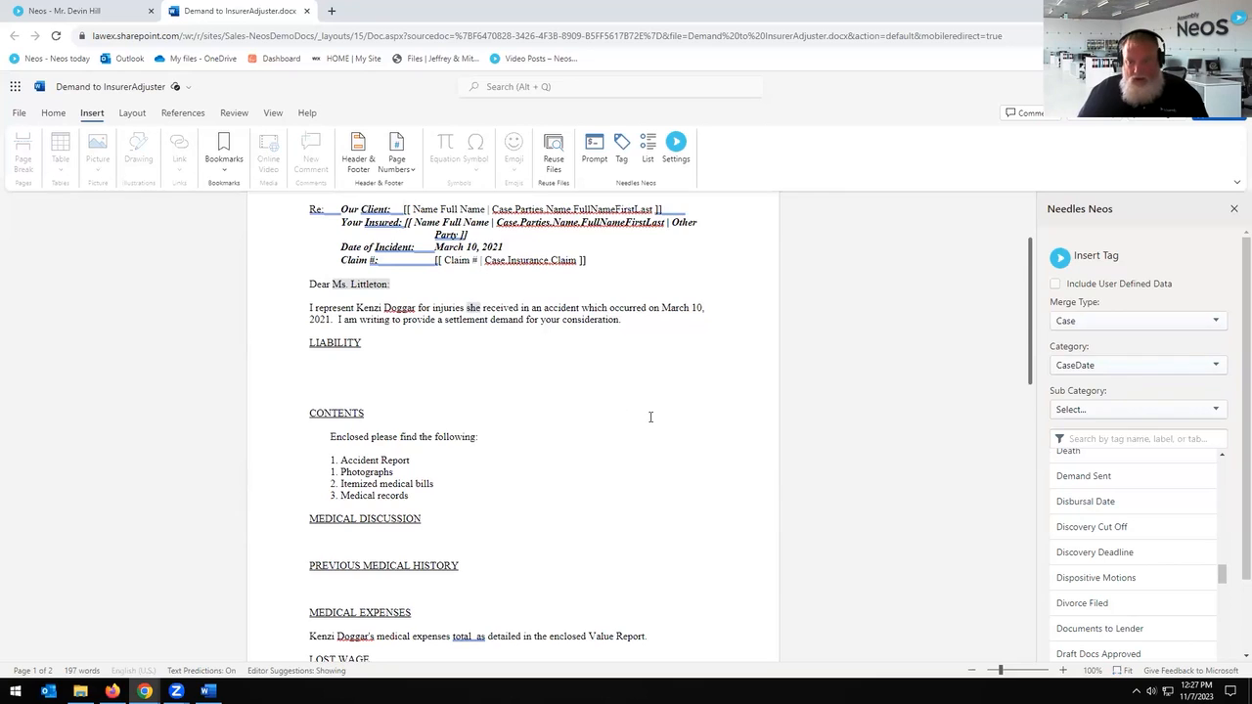
scroll(650, 417, "up", 2)
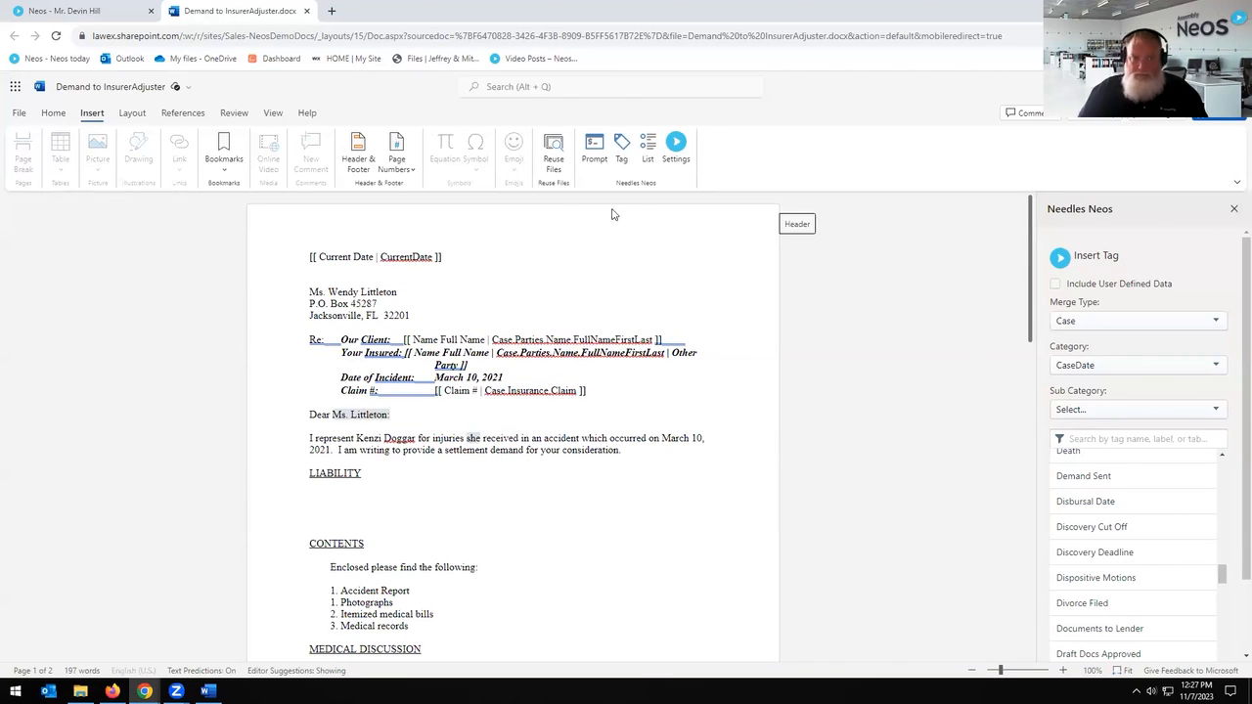
left_click(54, 112)
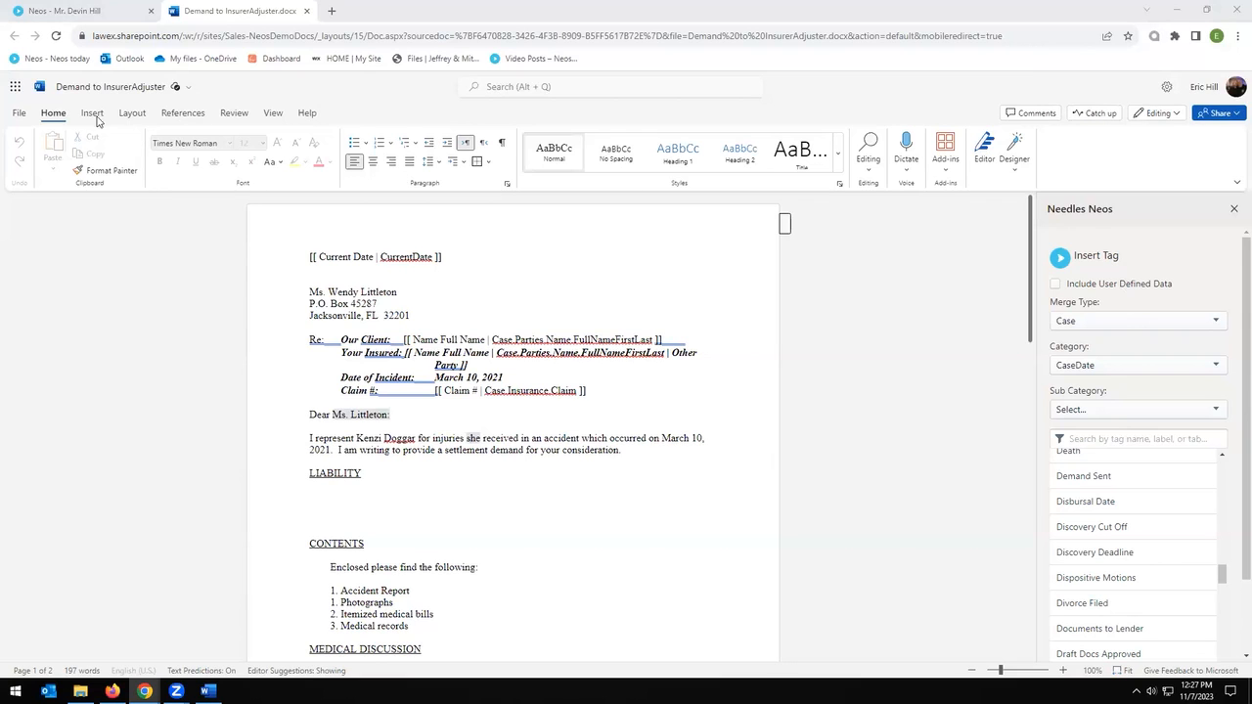
Step: Check the case party's gender in Neos, leaving it set to Male
left_click(110, 11)
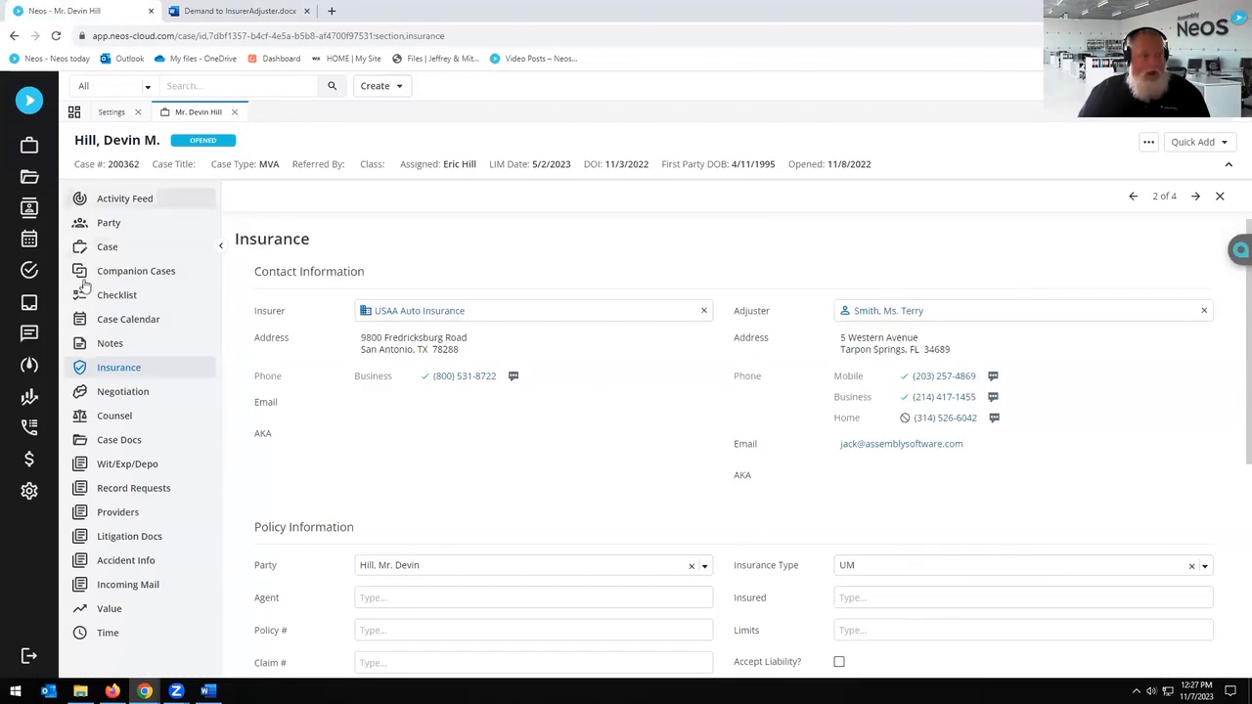
left_click(107, 223)
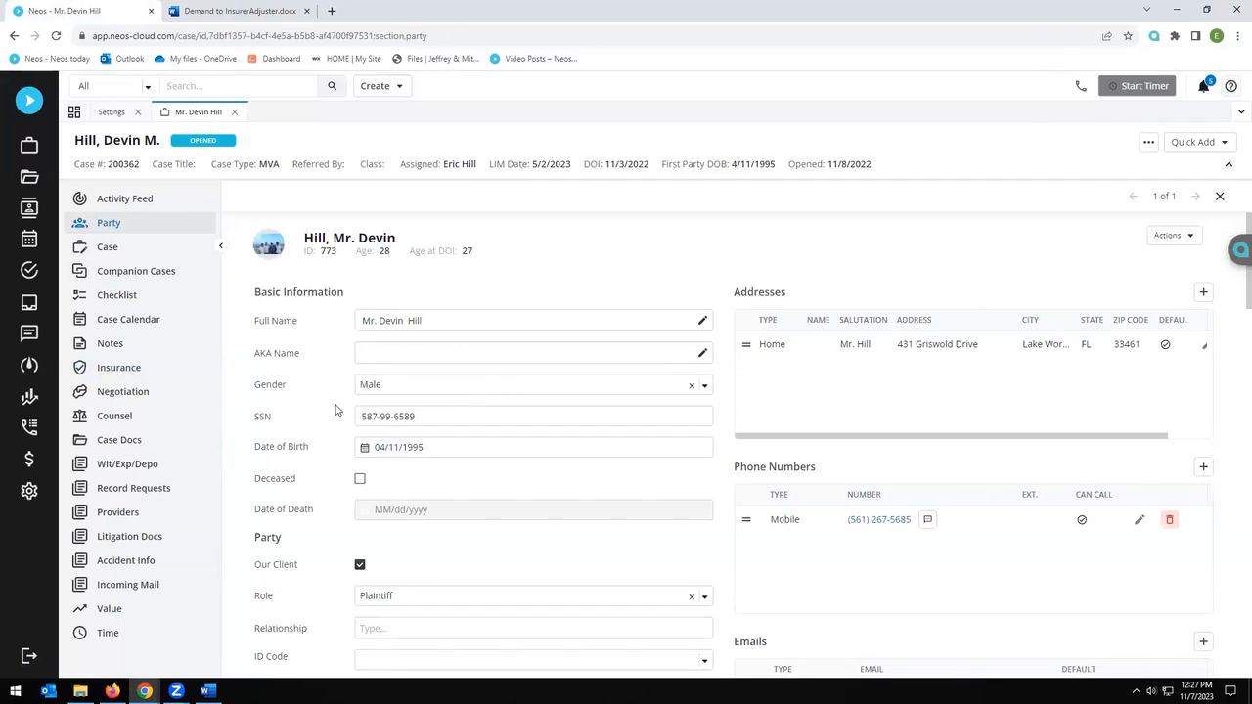
left_click(440, 394)
left_click(434, 394)
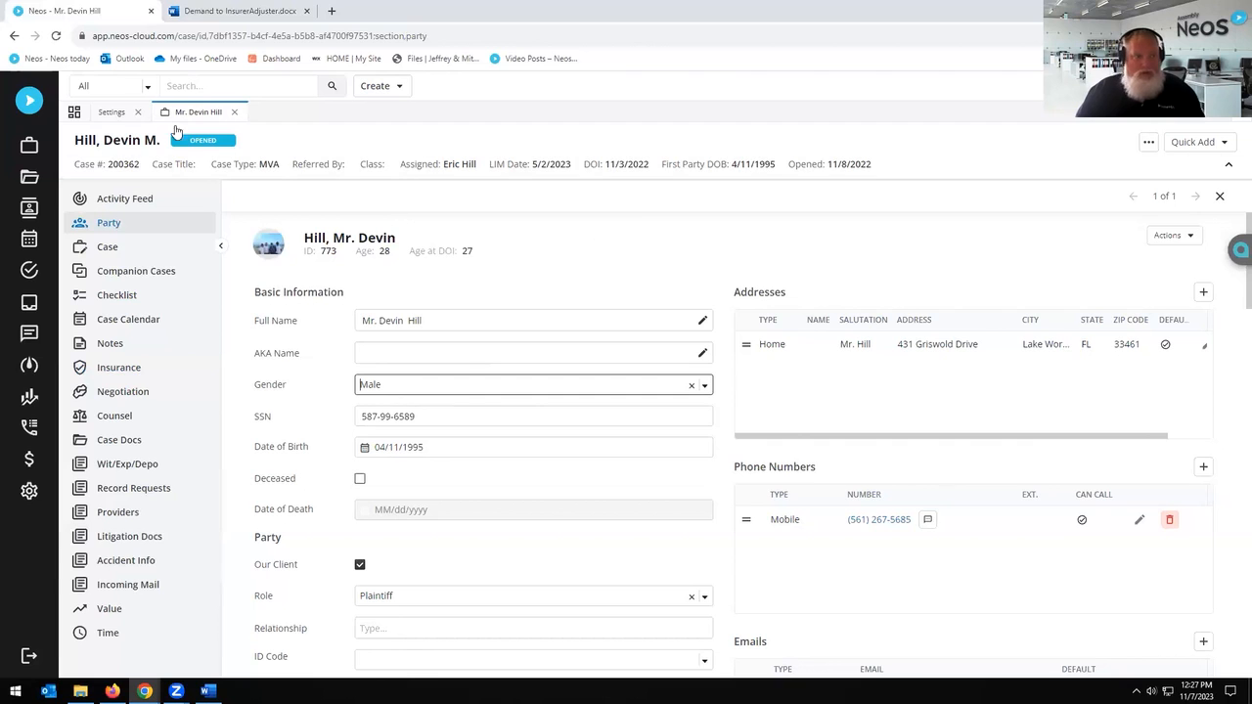
Step: Open the ACADEMY Demand to InsurerAdjuster.docx source via Template Source, closing the duplicate tab
left_click(121, 114)
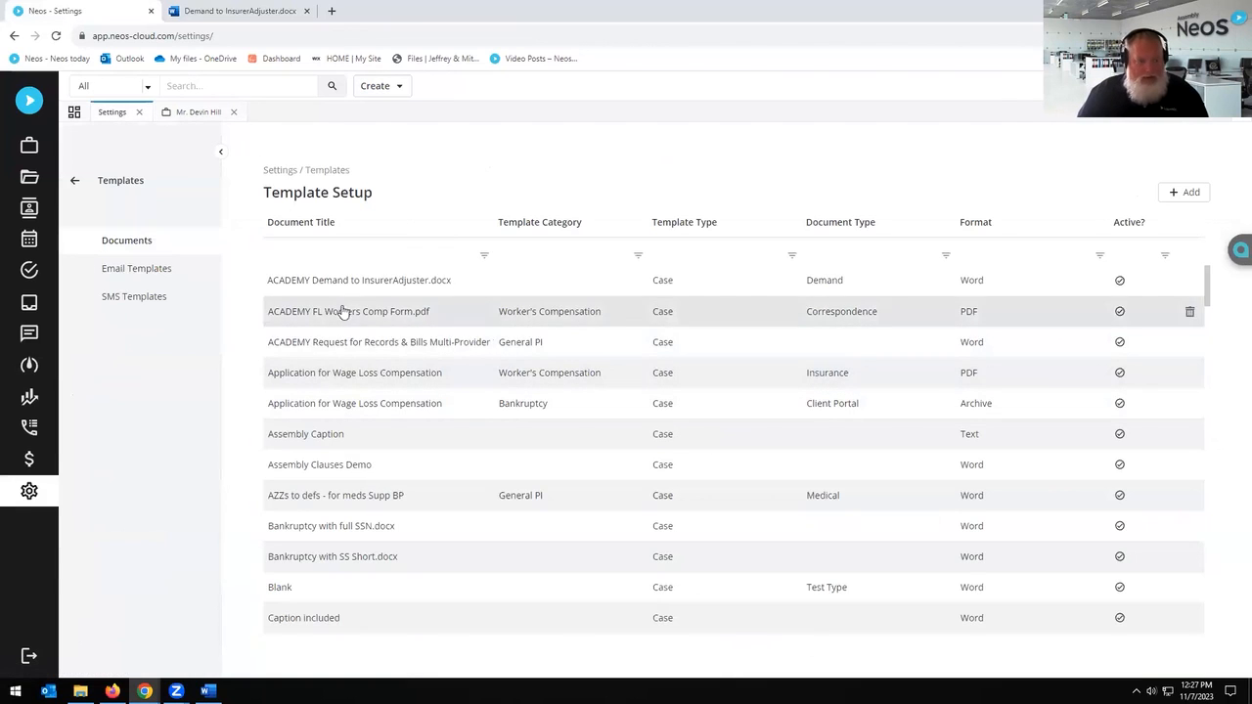
left_click(367, 281)
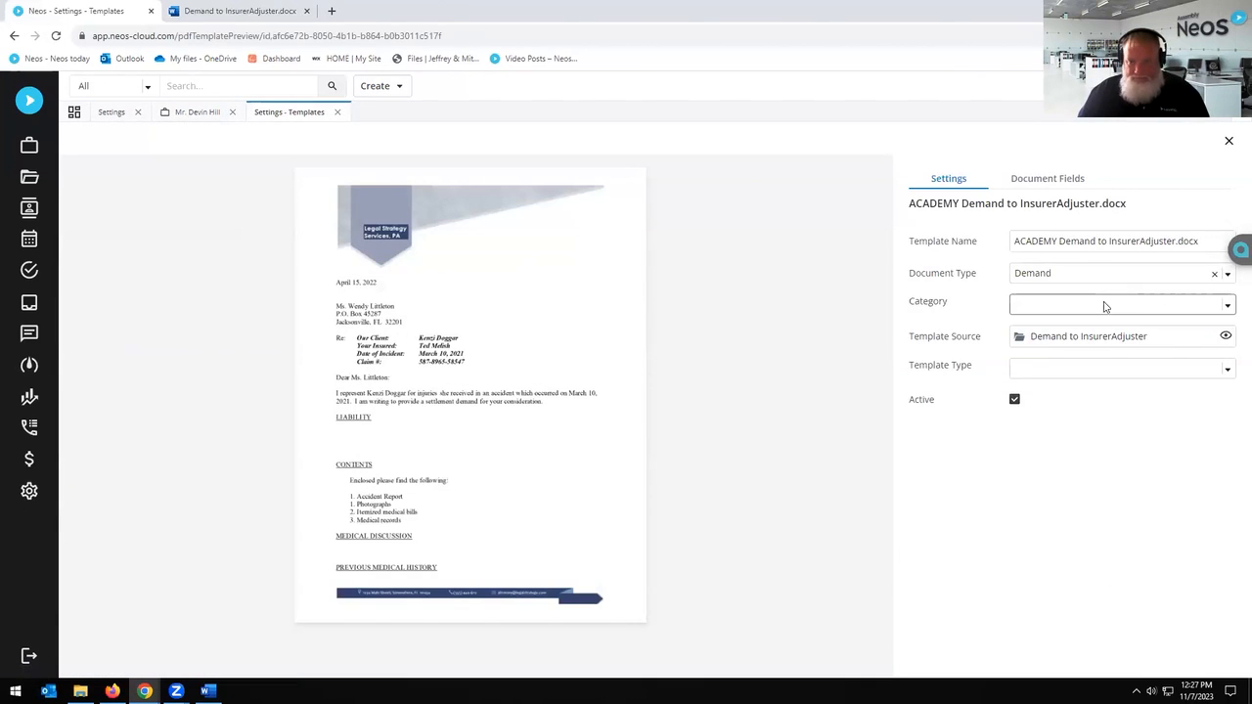
left_click(1231, 336)
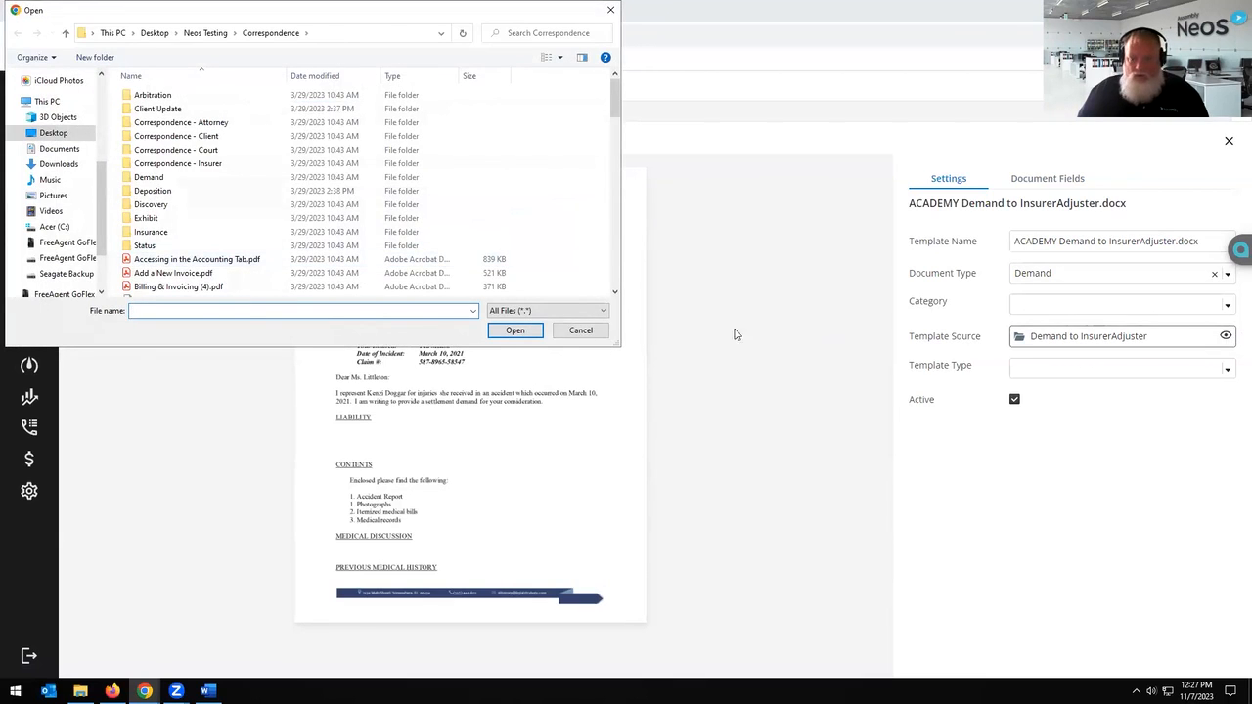
left_click(593, 333)
left_click(1227, 336)
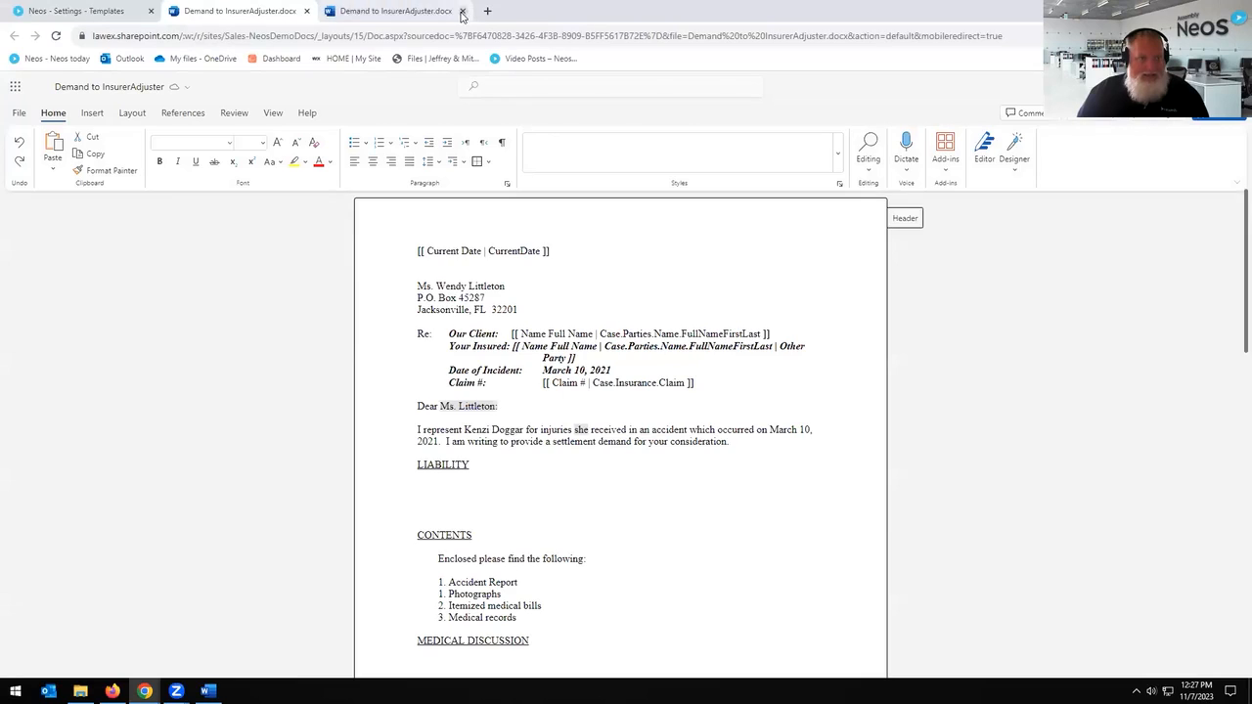
left_click(462, 11)
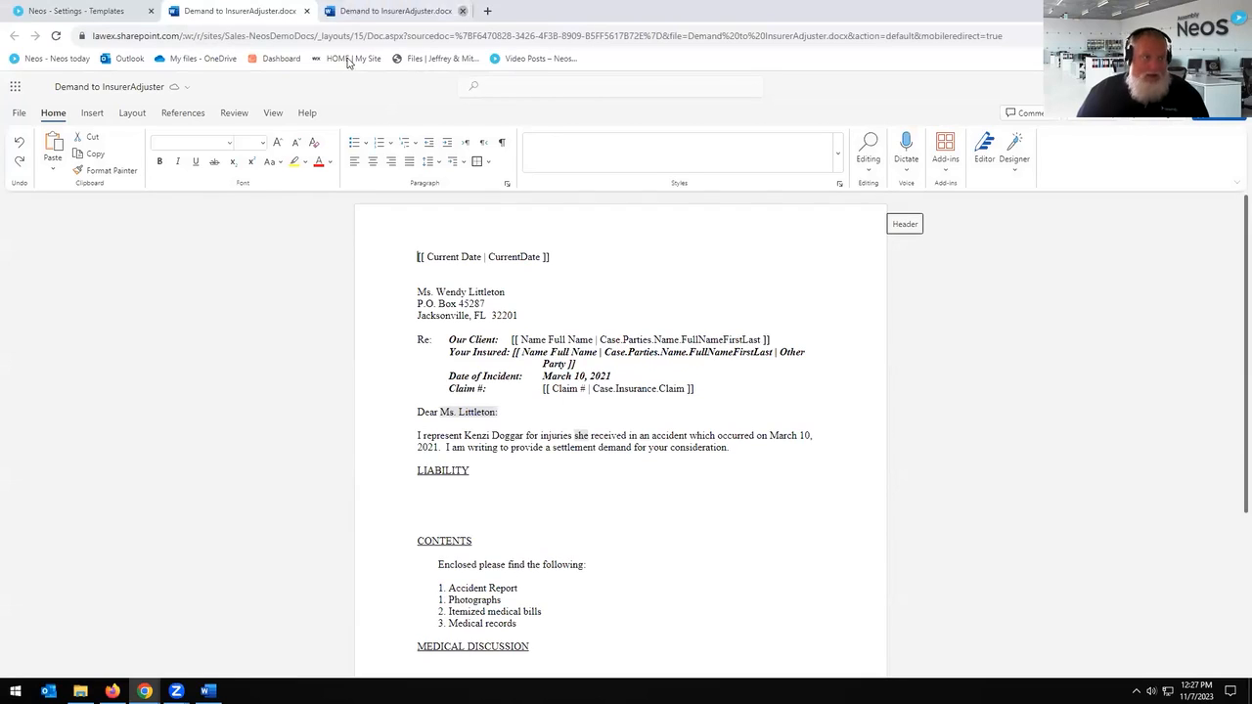
Step: Open the Needles Neos tag inserter with Case merge type, trying and clearing user-defined data
left_click(84, 113)
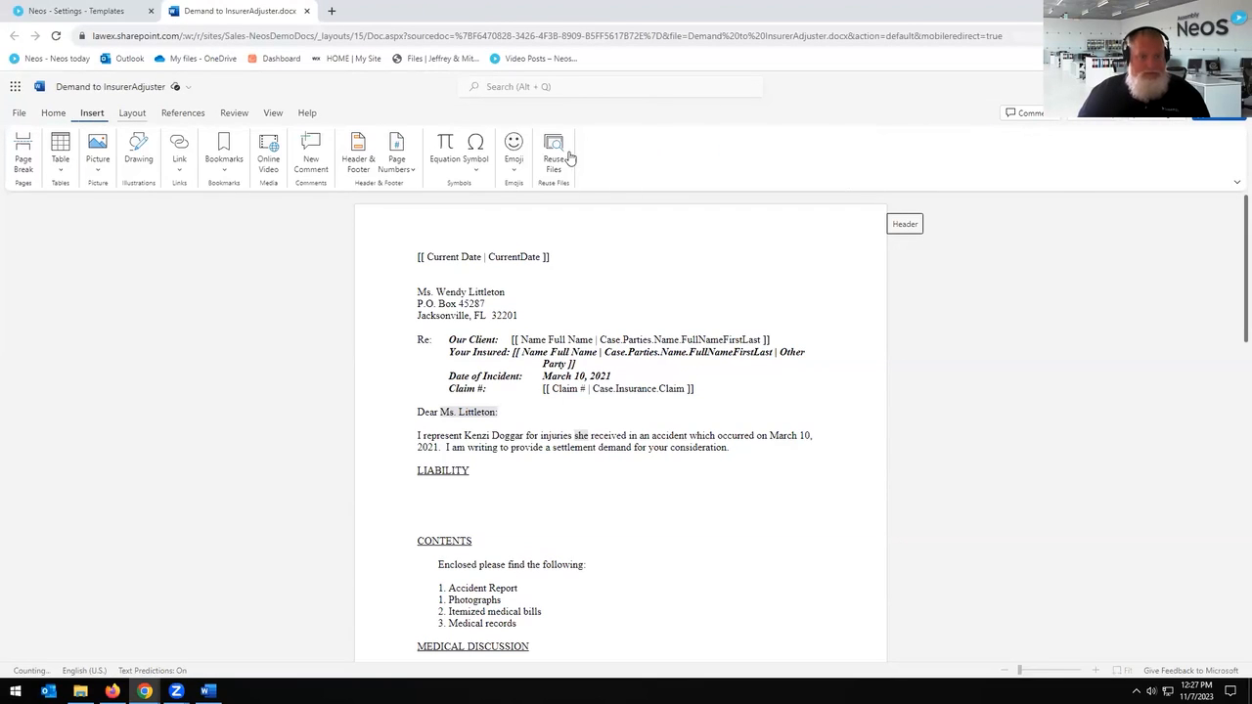
left_click(621, 139)
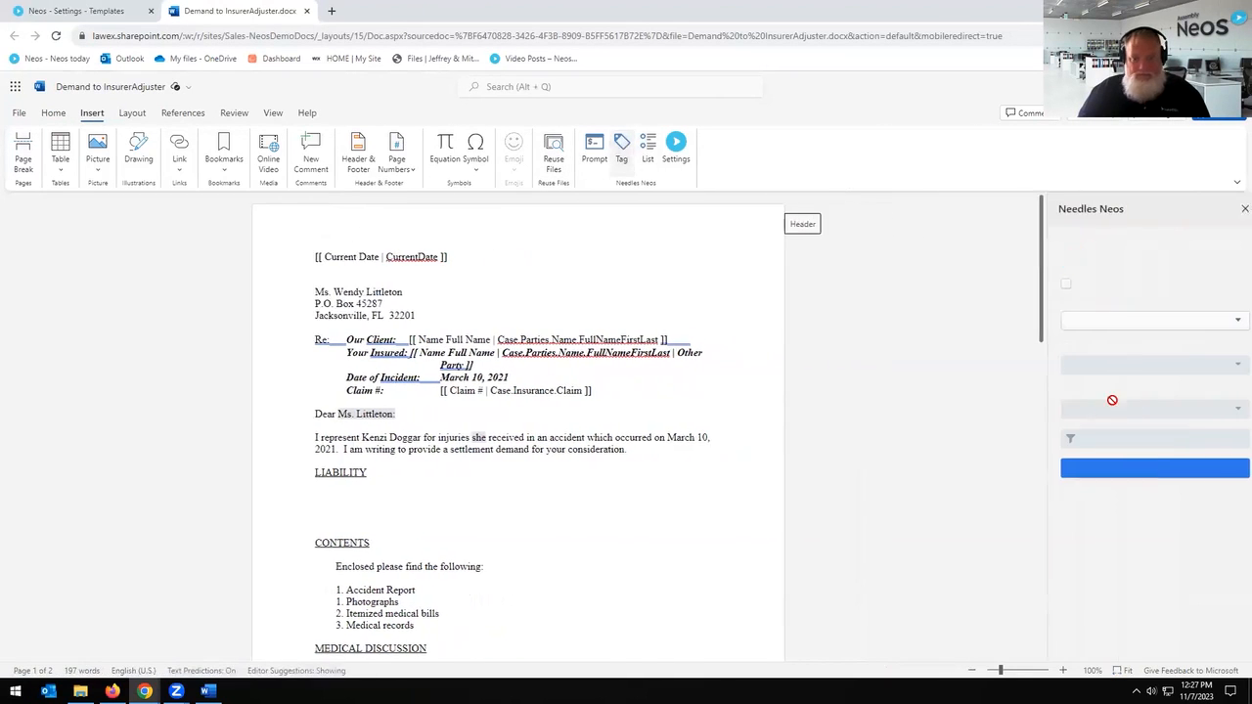
left_click(1142, 322)
left_click(1119, 345)
left_click(1118, 365)
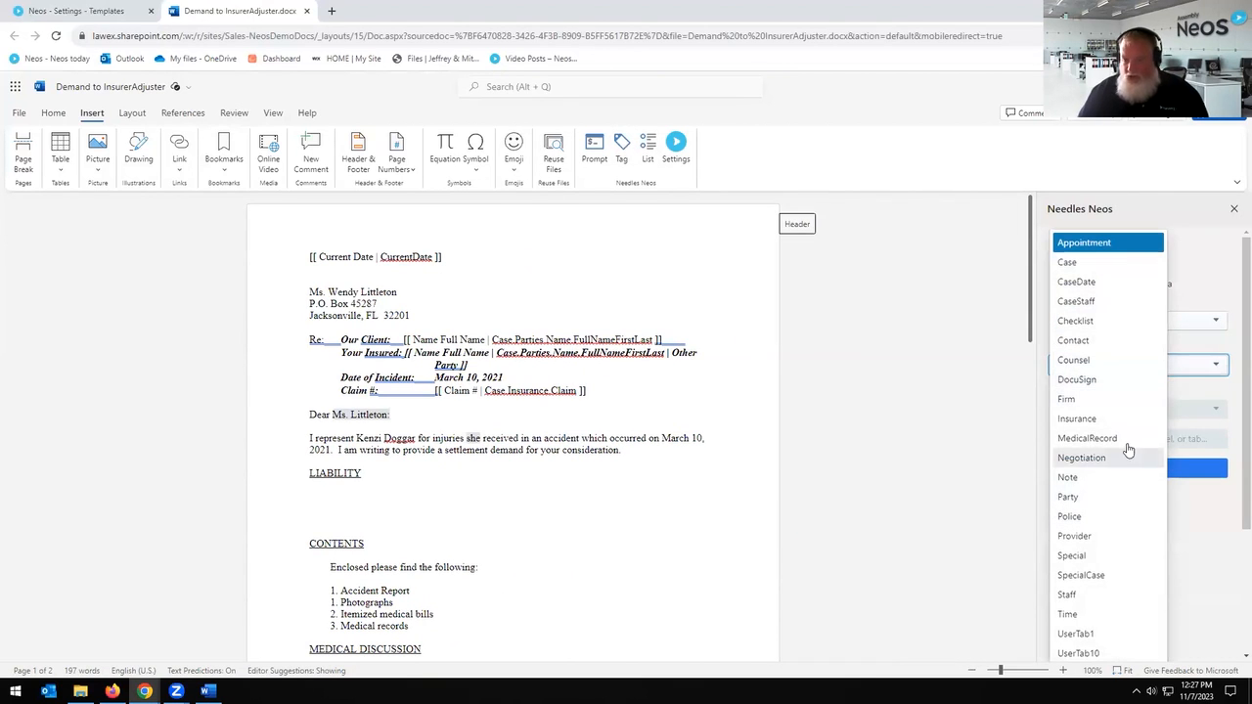
scroll(1135, 390, "down", 2)
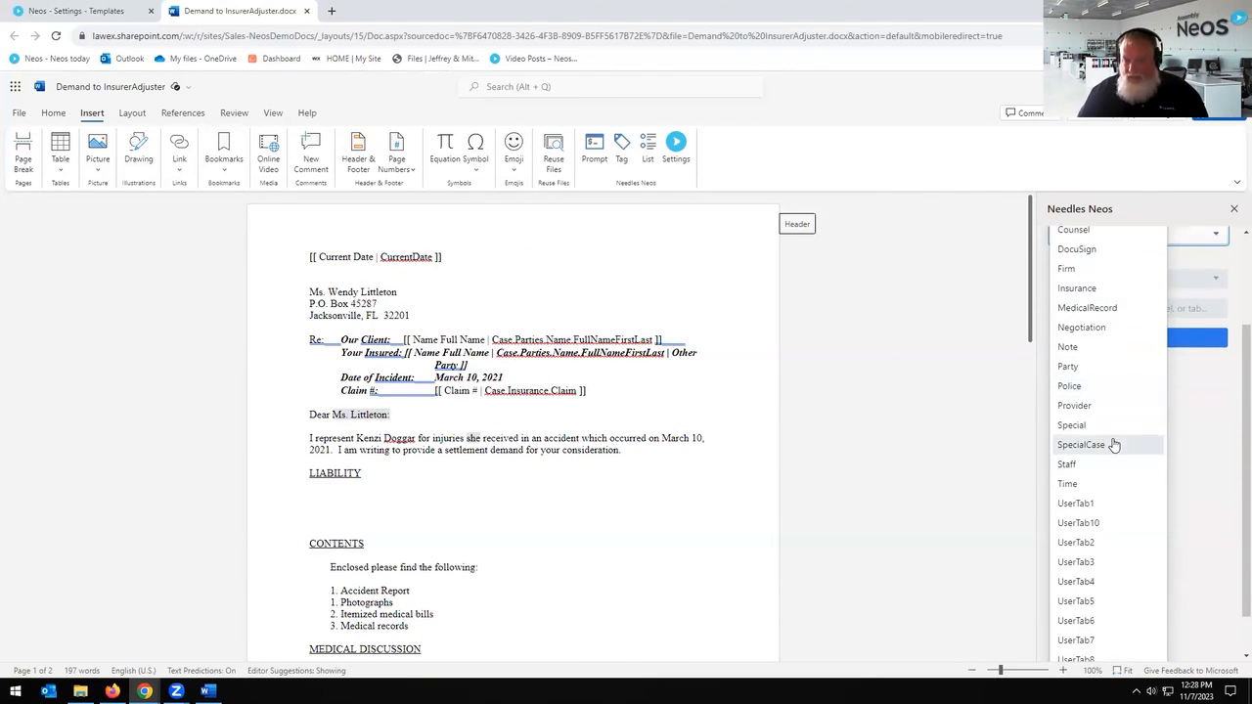
scroll(1114, 444, "up", 2)
left_click(1219, 292)
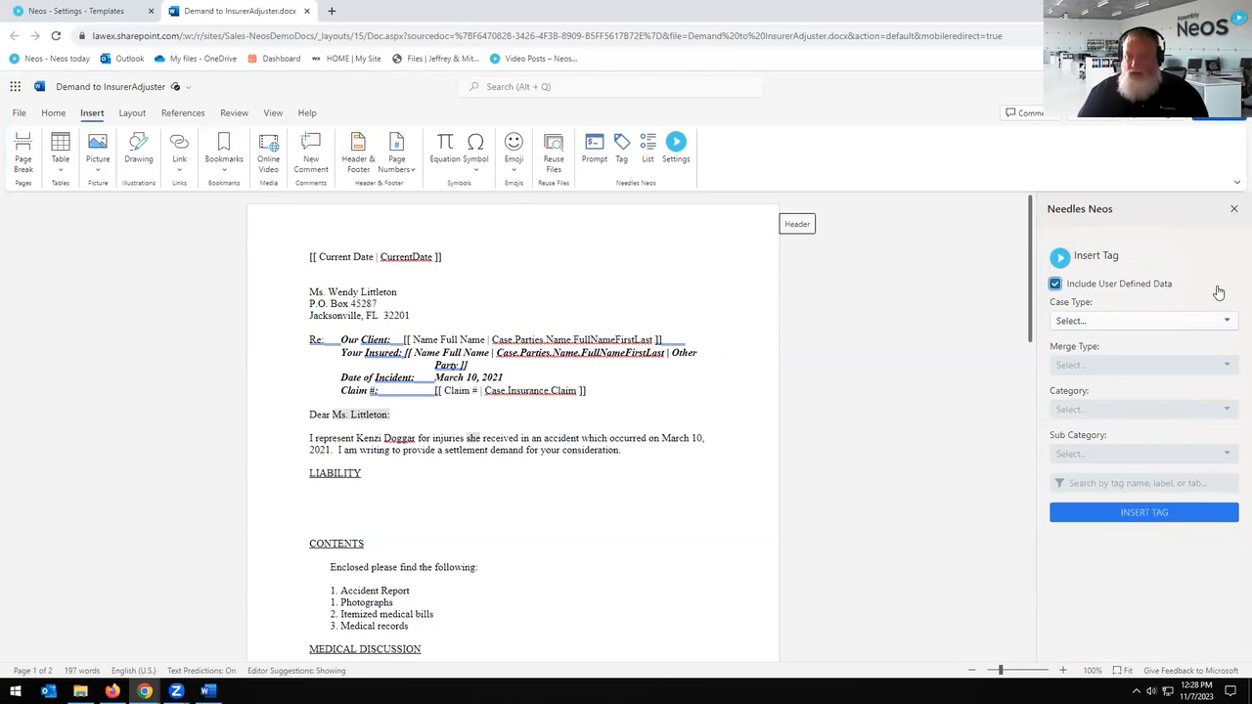
left_click(1155, 322)
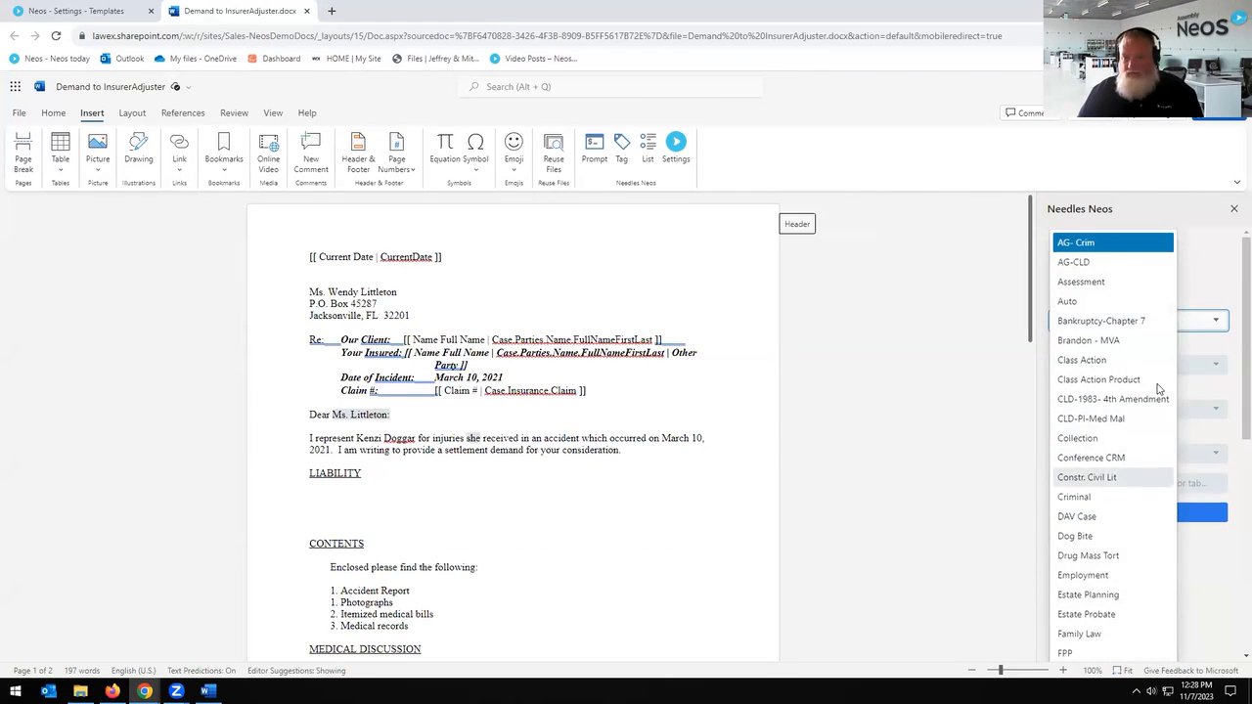
left_click(1228, 264)
left_click(1055, 284)
Step: Set the category to Party and search 'Gen' to find the Name Gender tag
left_click(1114, 328)
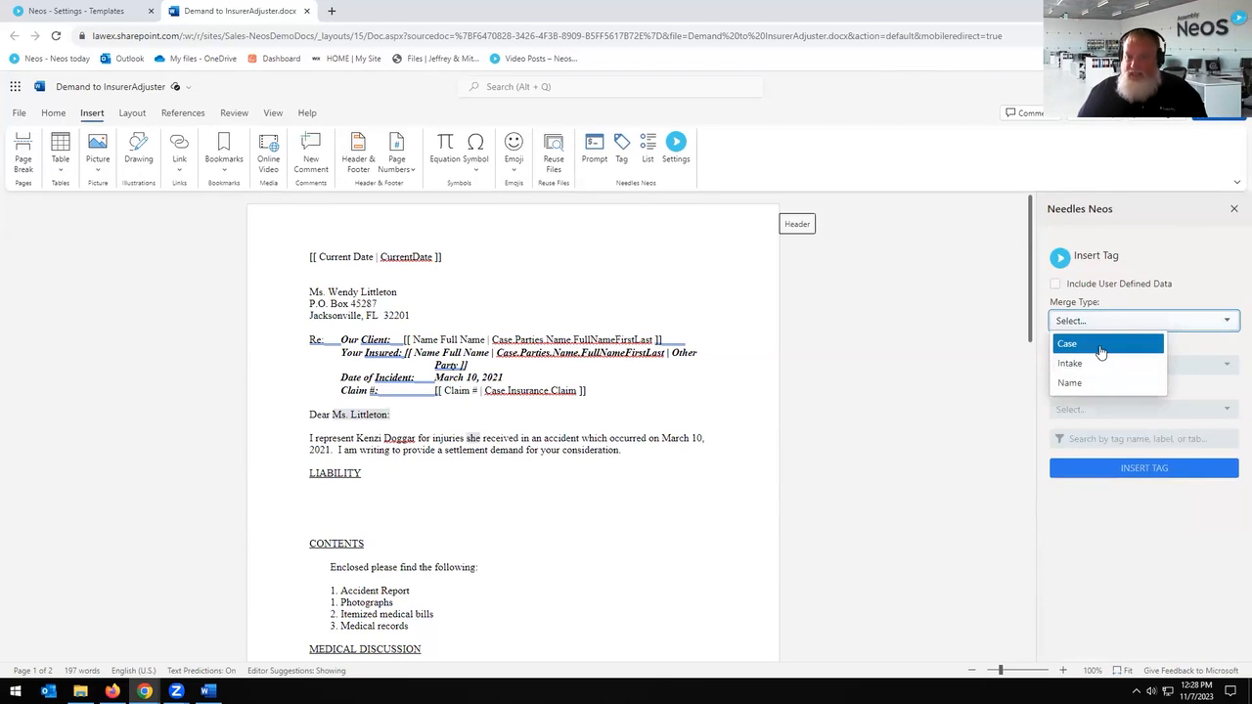
left_click(1104, 345)
left_click(1112, 364)
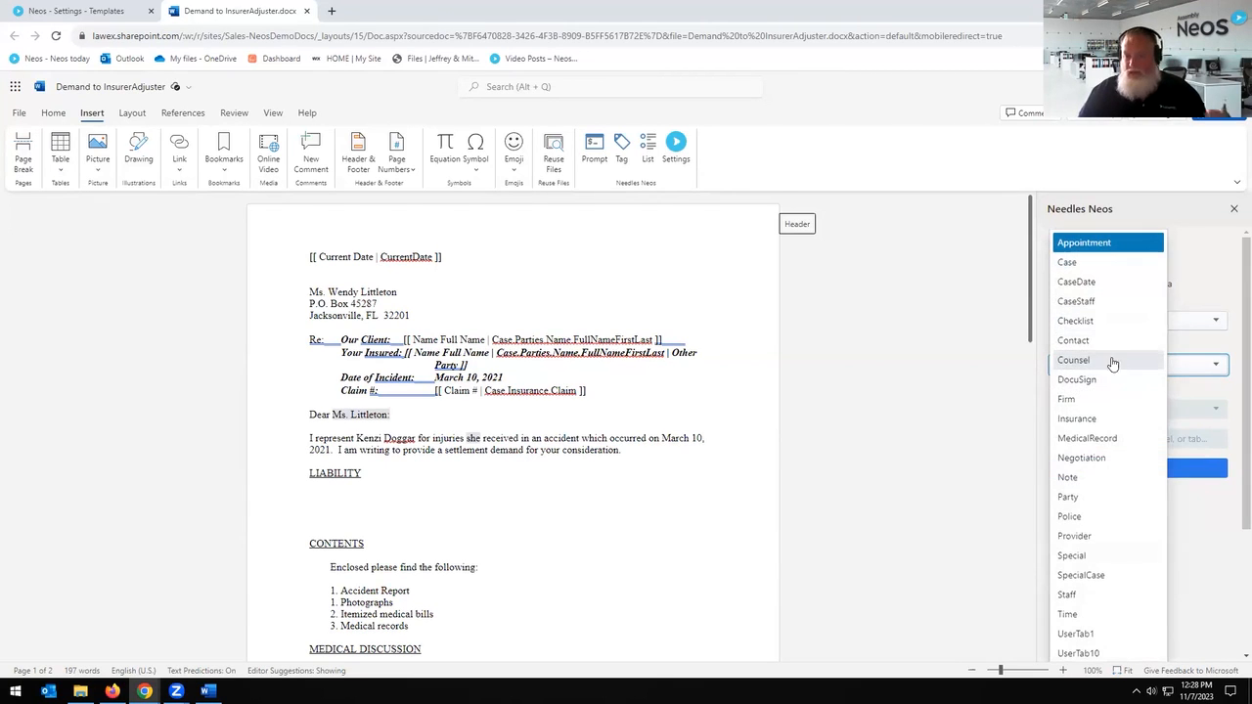
left_click(1113, 499)
left_click(1127, 439)
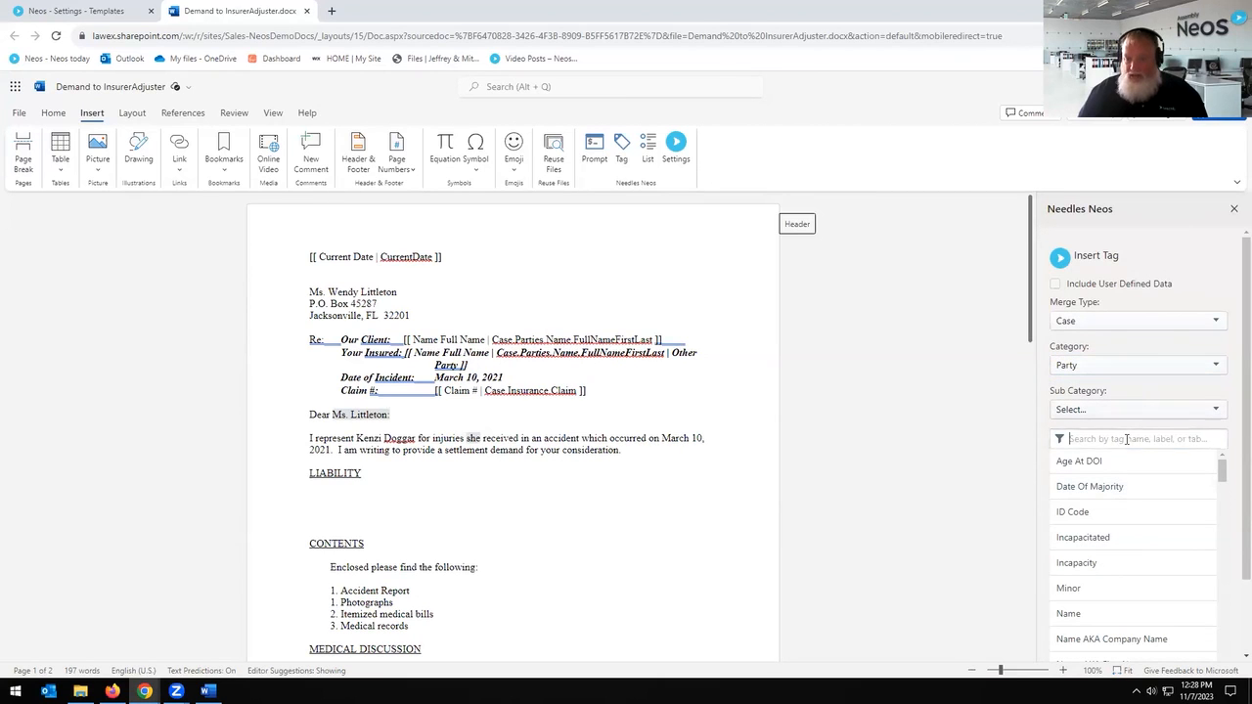
type("Gen")
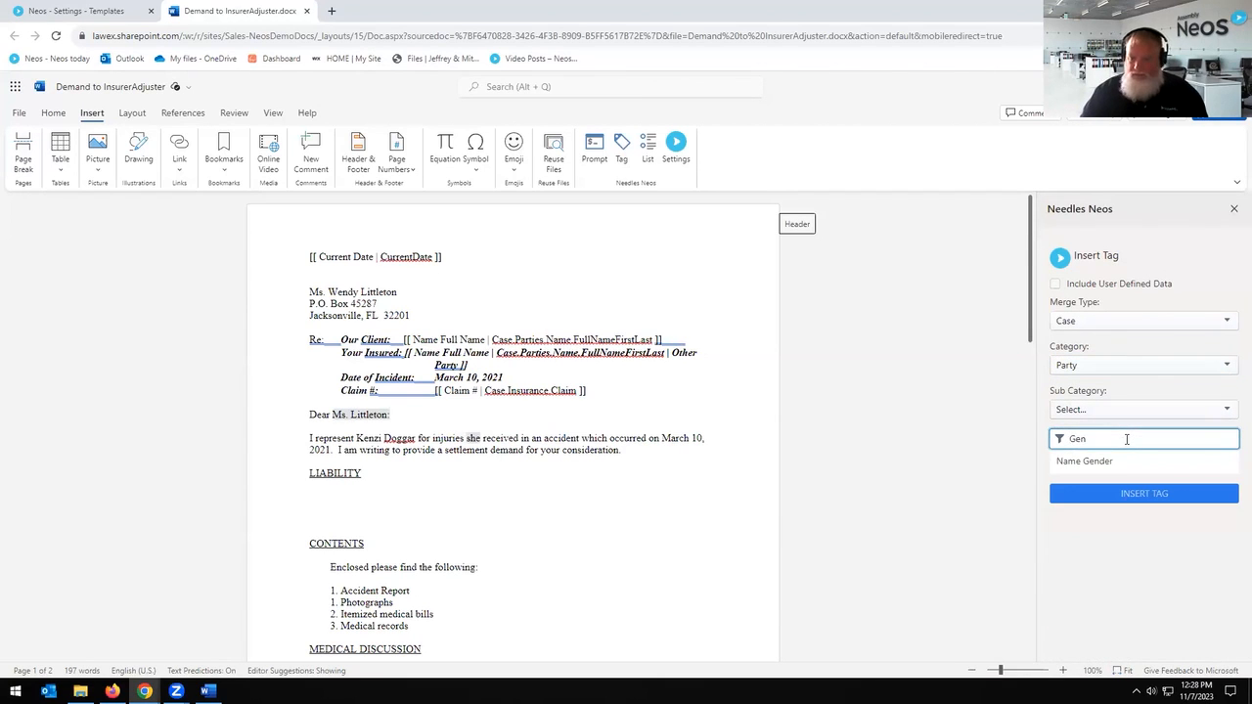
left_click(1113, 461)
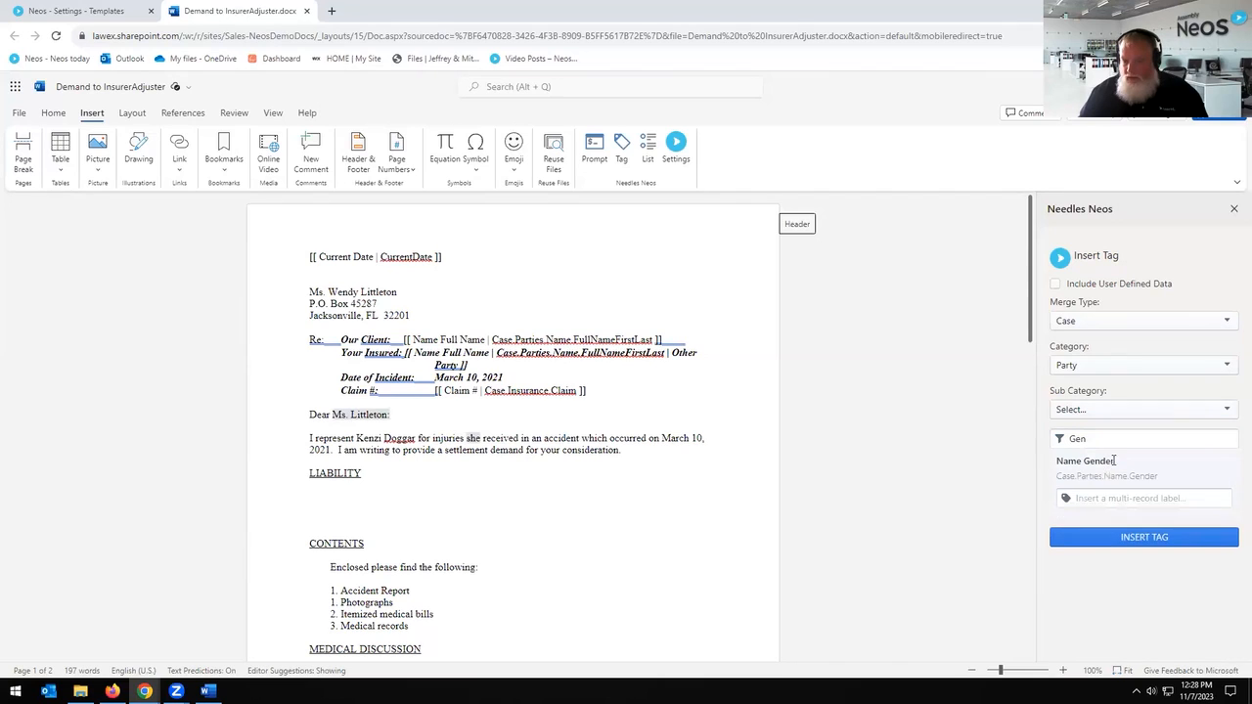
left_click(1122, 441)
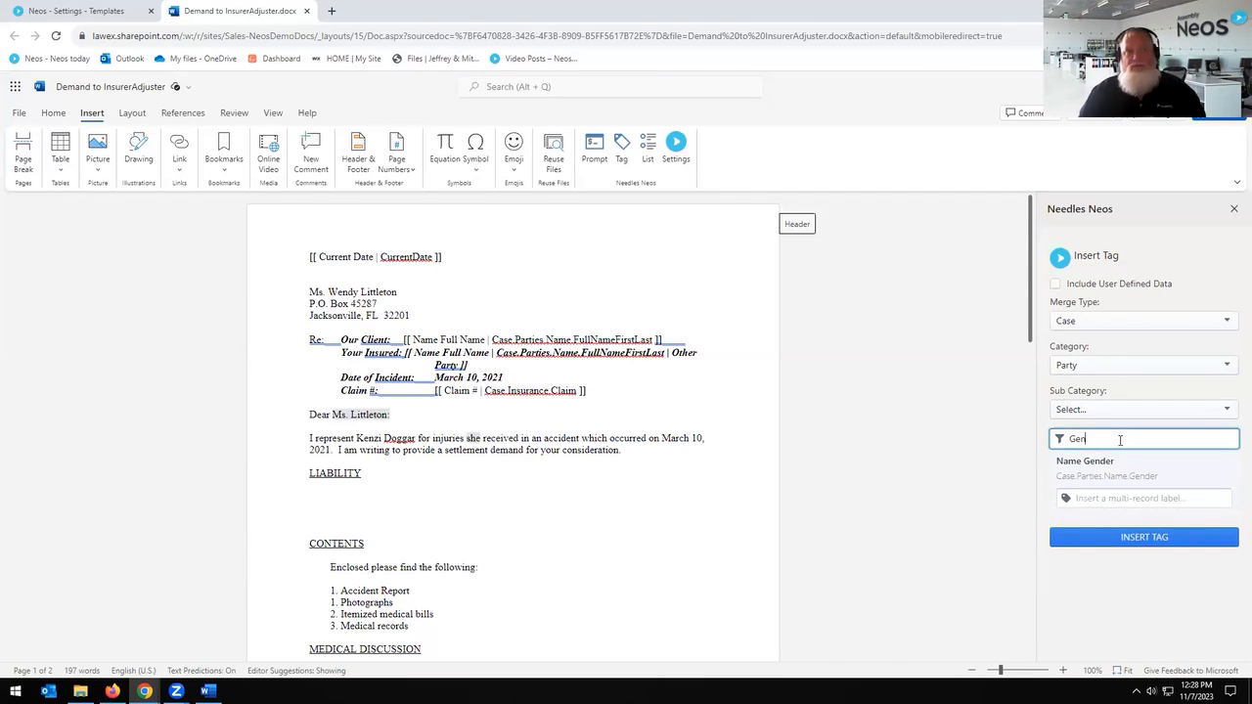
left_click(104, 14)
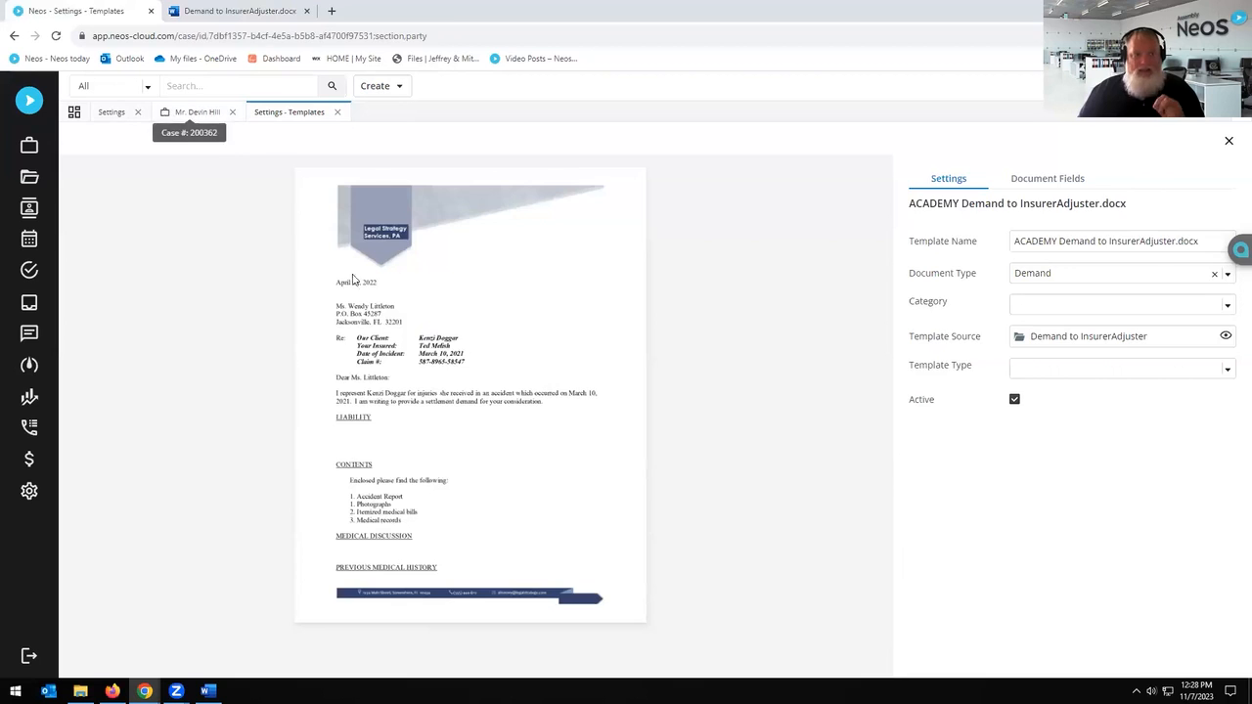
left_click(198, 113)
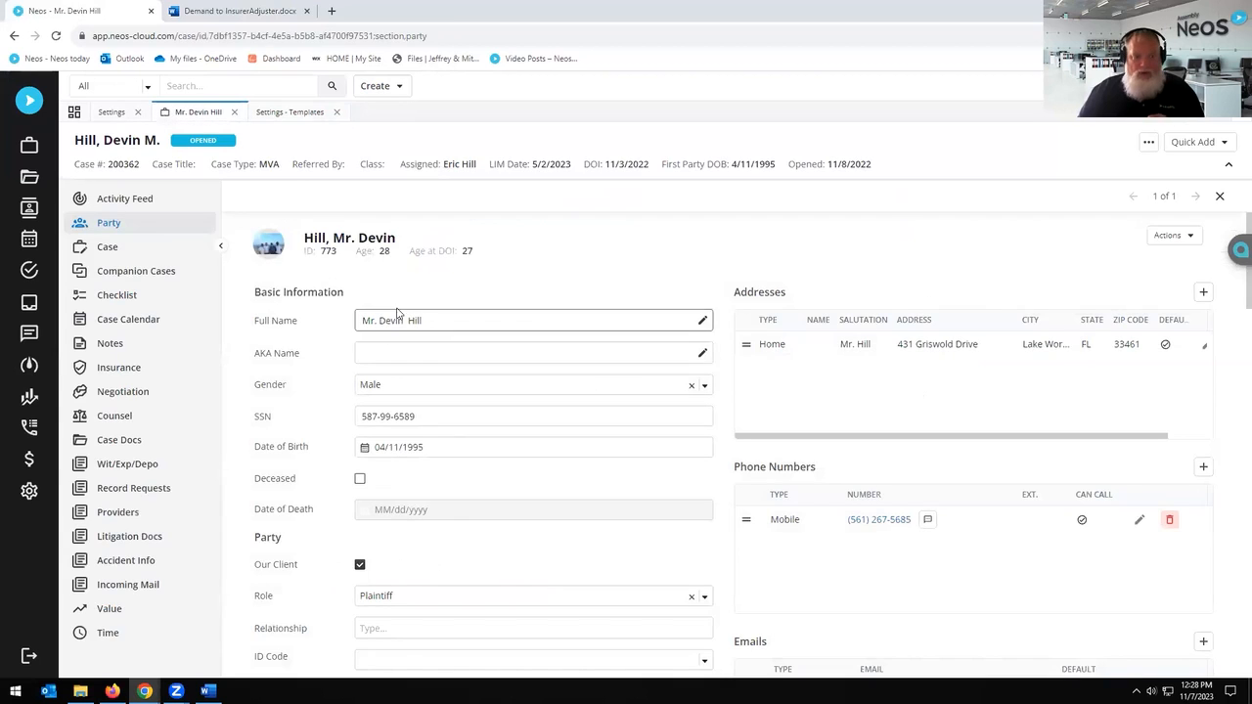
left_click(283, 112)
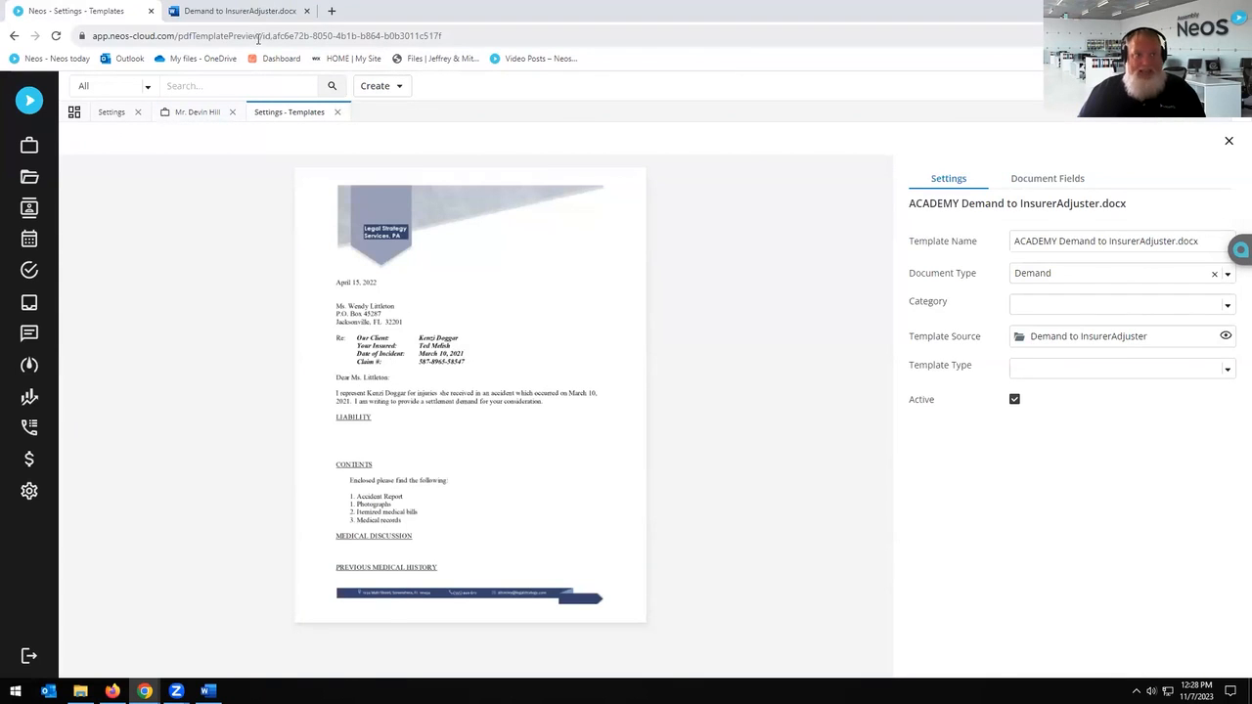
left_click(250, 12)
left_click_drag(413, 339, 661, 340)
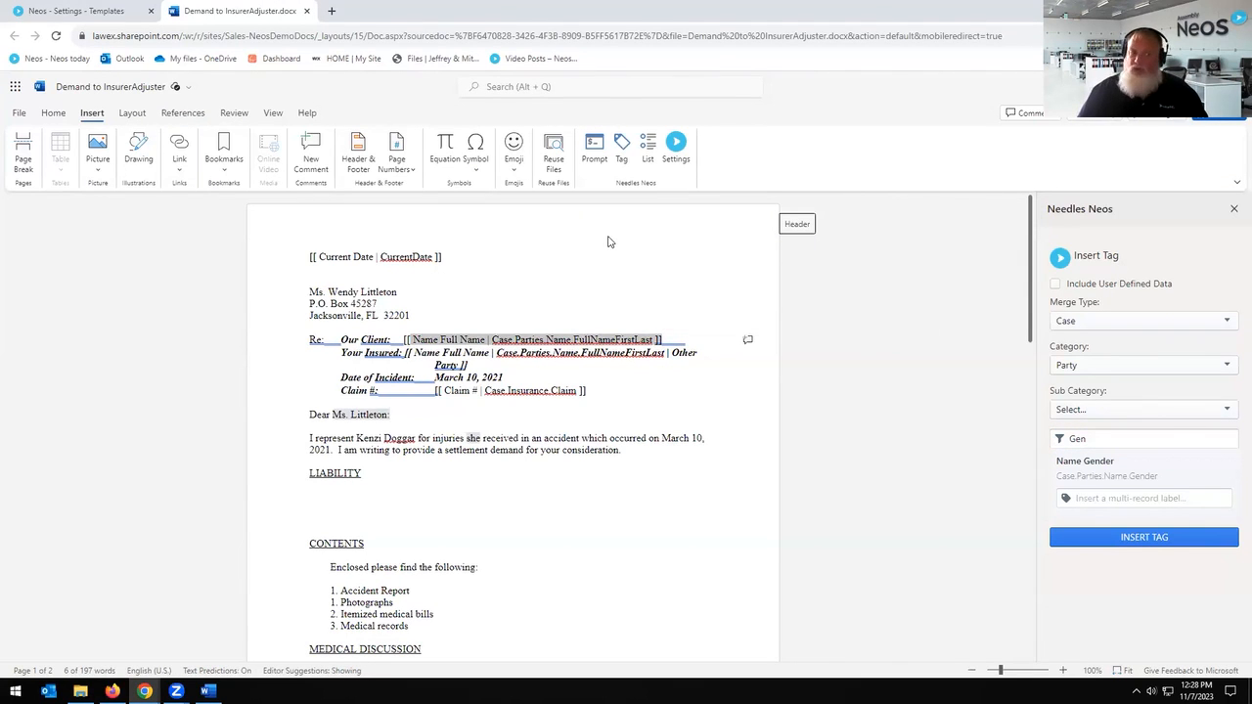
left_click_drag(444, 258, 308, 257)
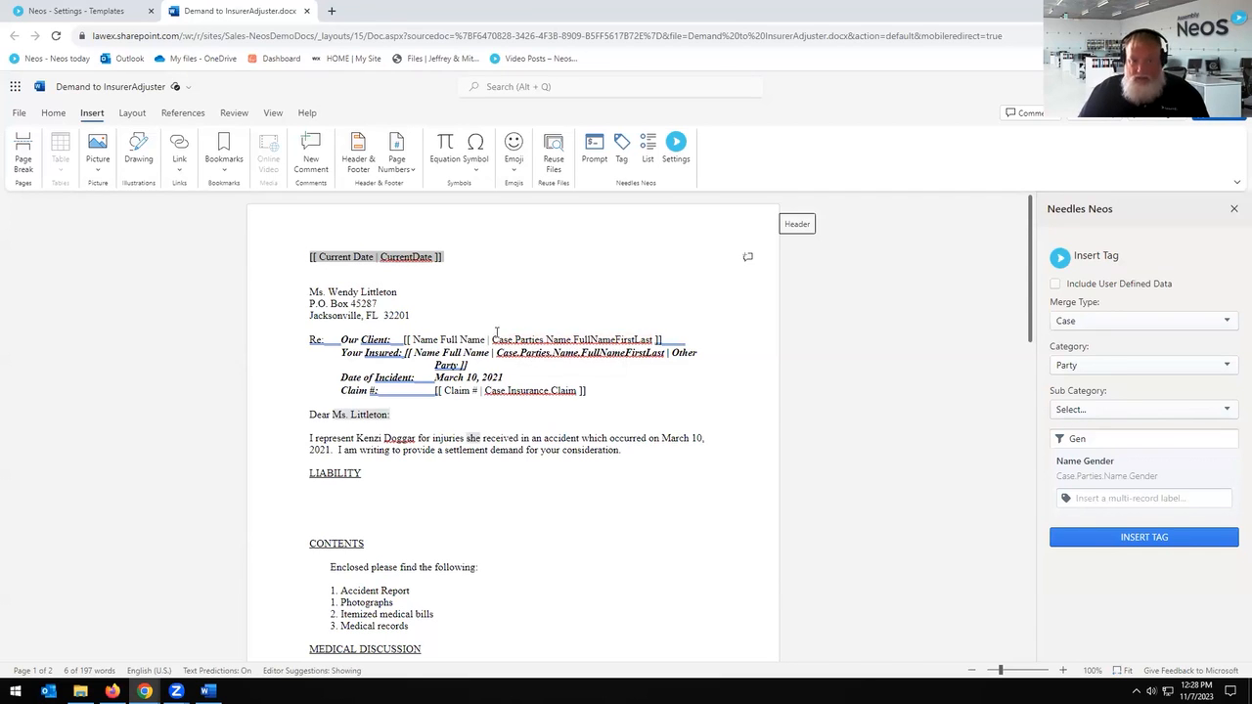
left_click_drag(401, 340, 663, 340)
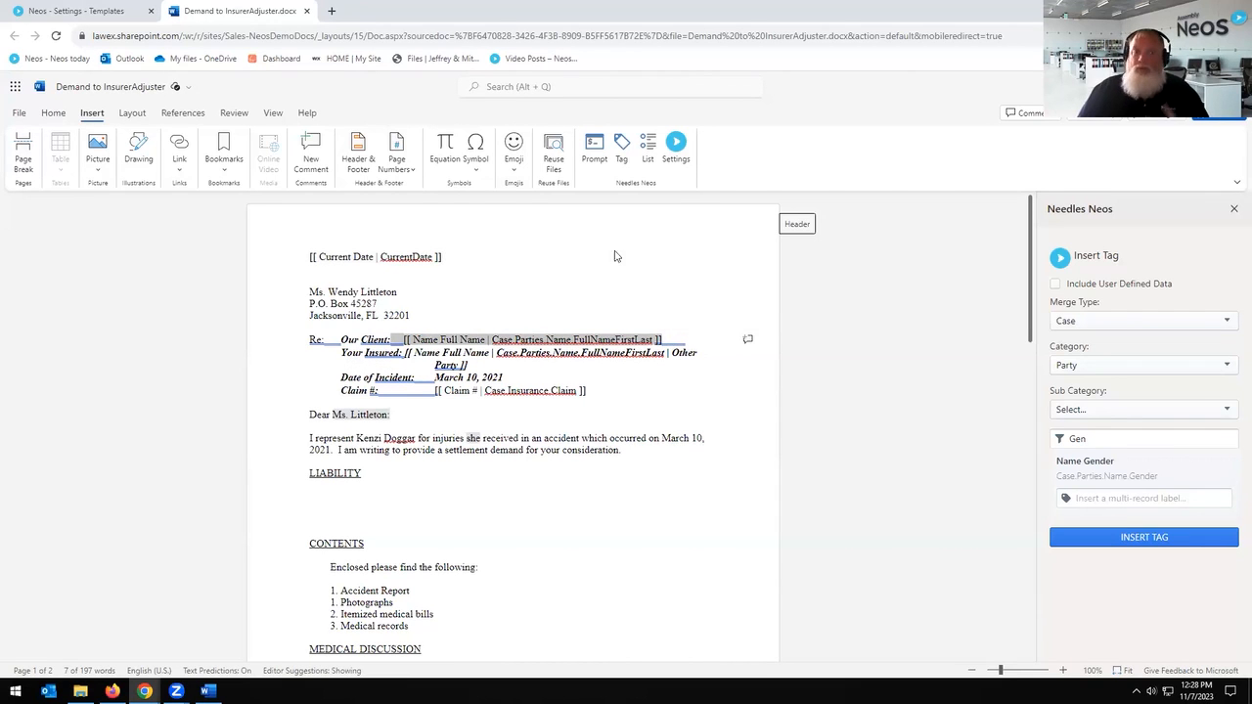
left_click(1095, 444)
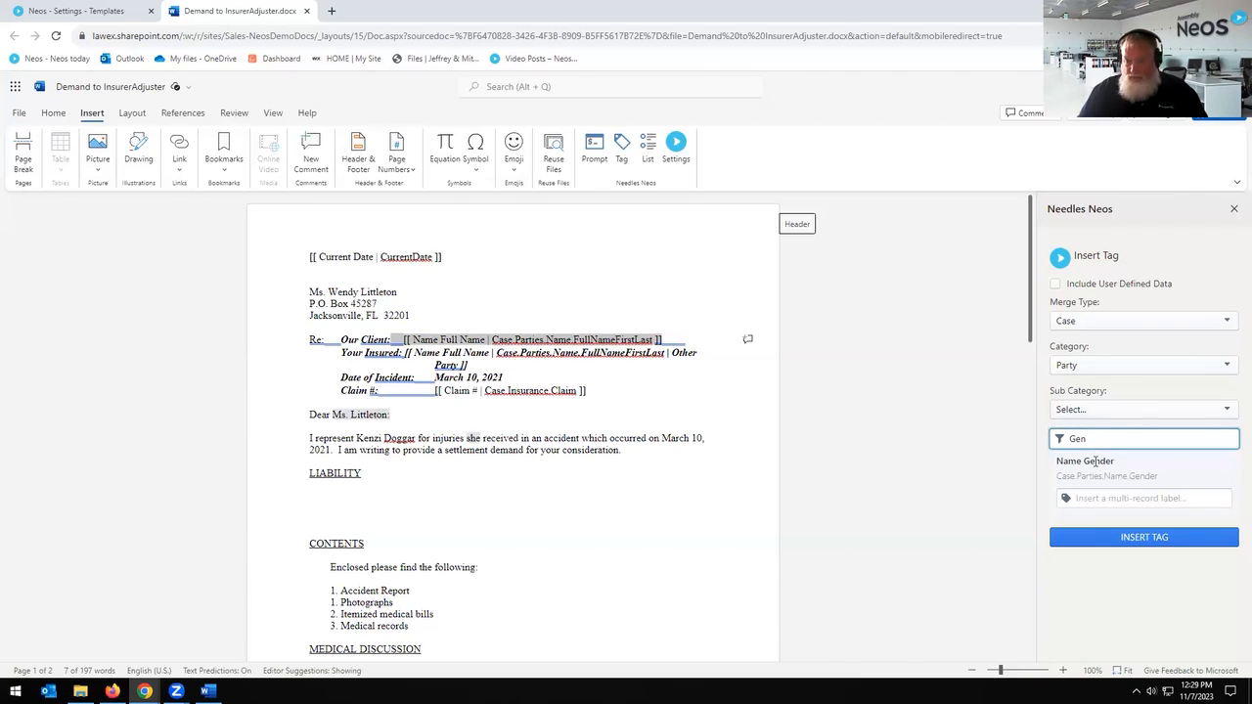
left_click(646, 278)
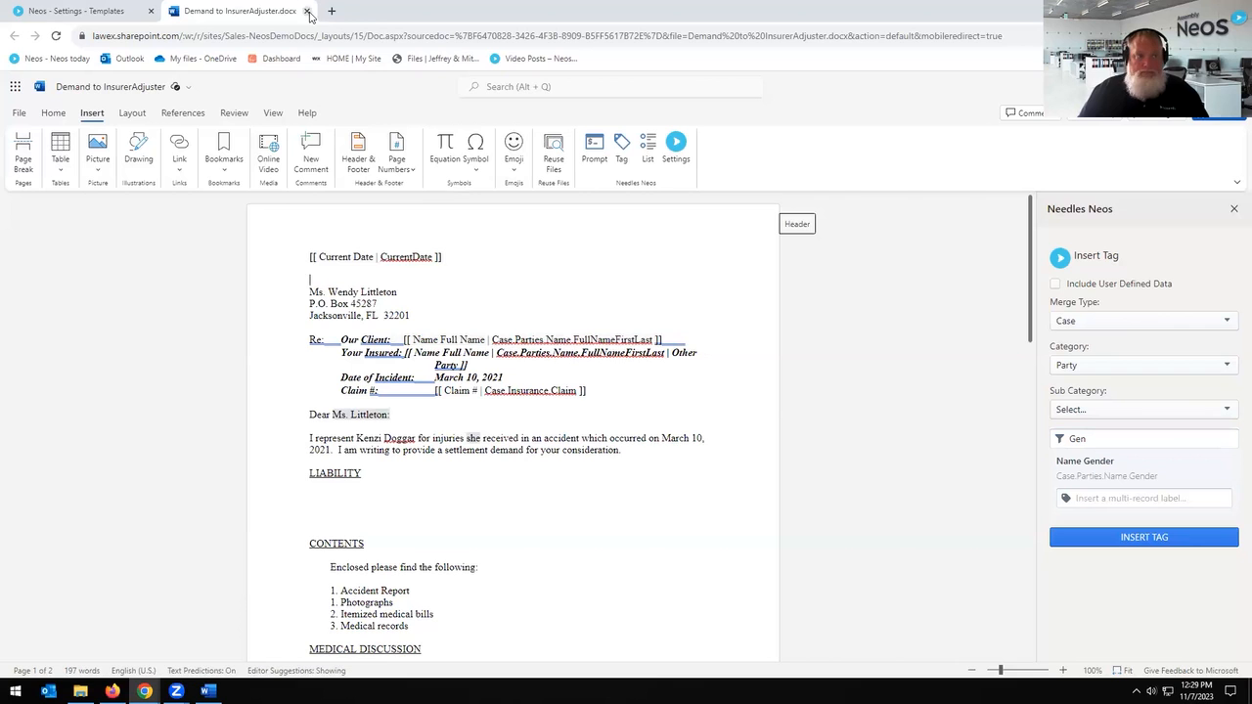
left_click(71, 12)
left_click(338, 114)
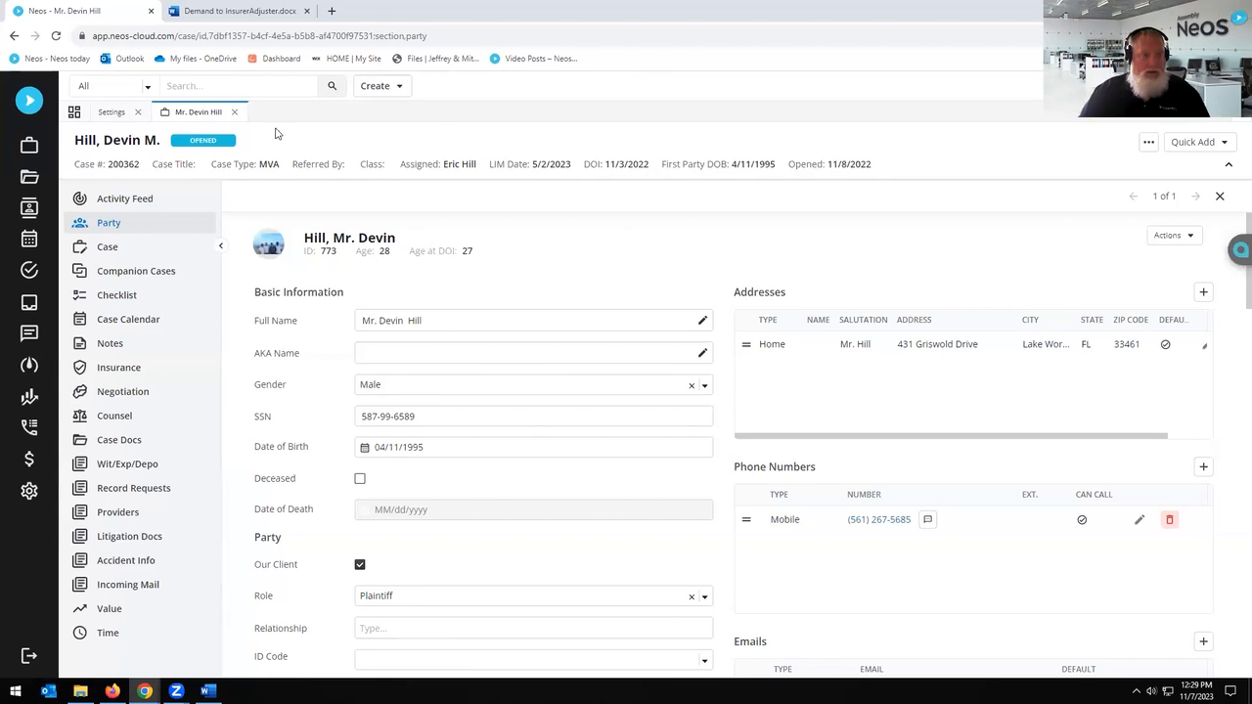
left_click(126, 113)
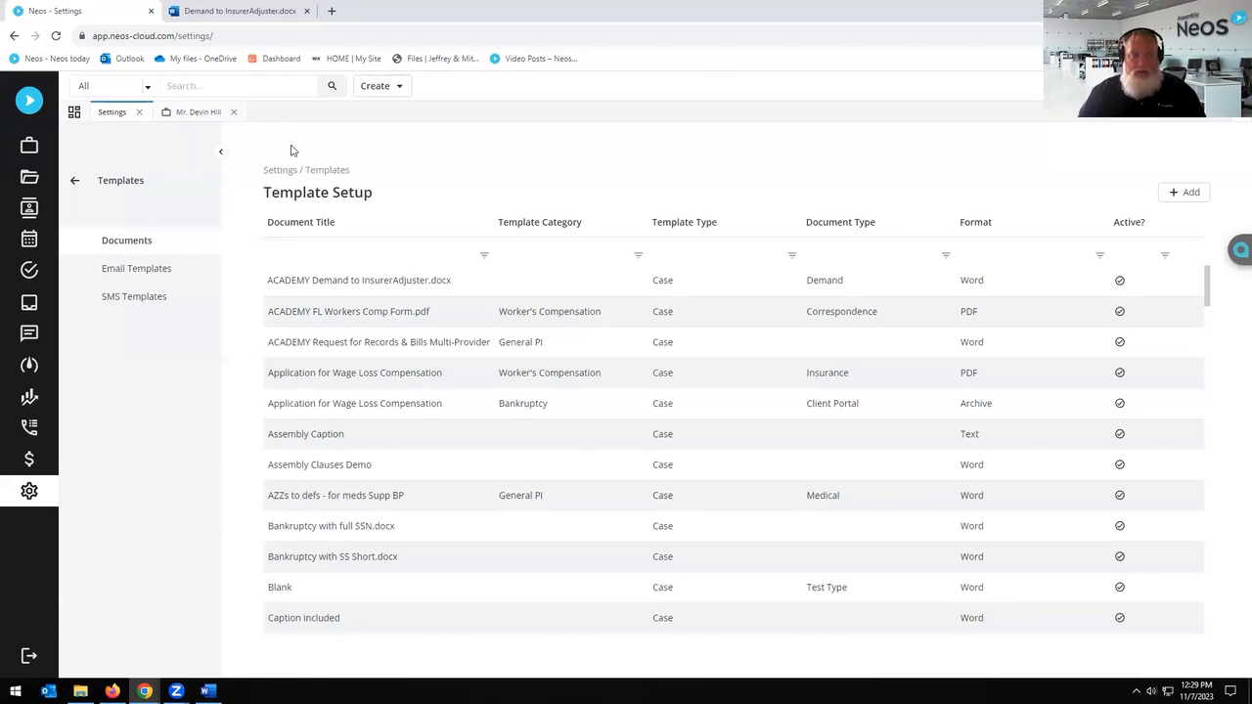
left_click(352, 285)
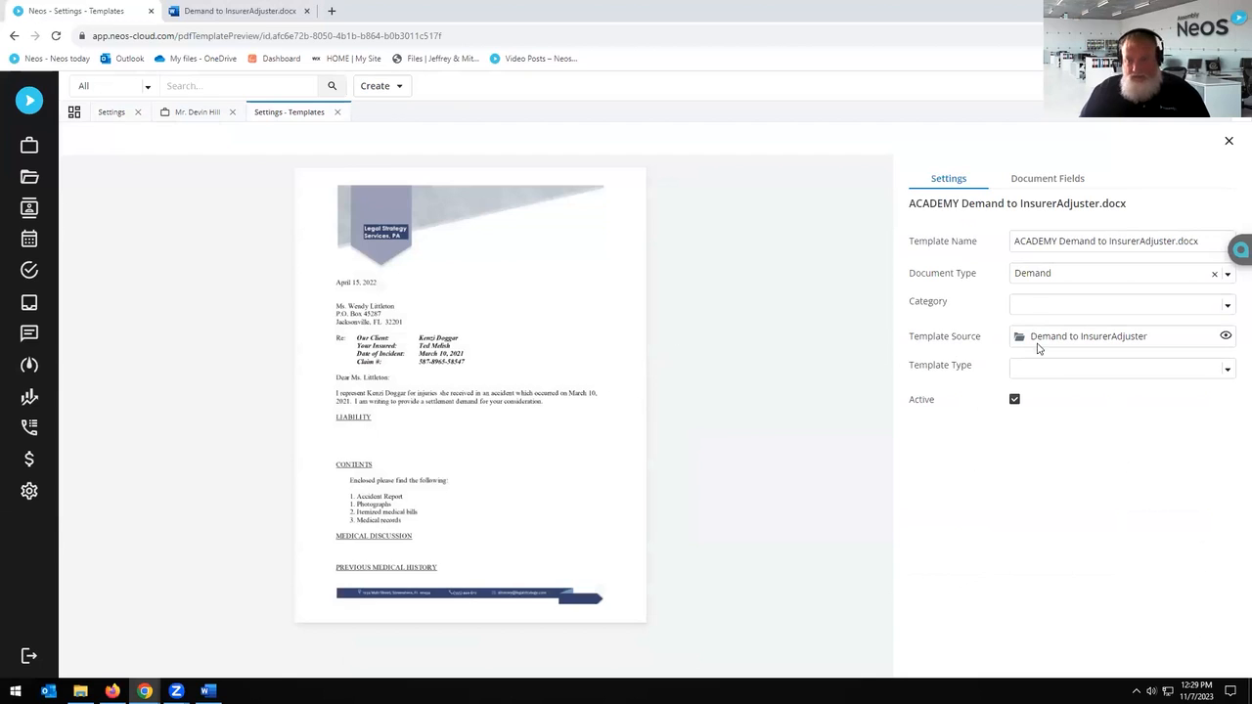
Step: Open the template source in Word and place the cursor under the LIABILITY heading
left_click(1225, 335)
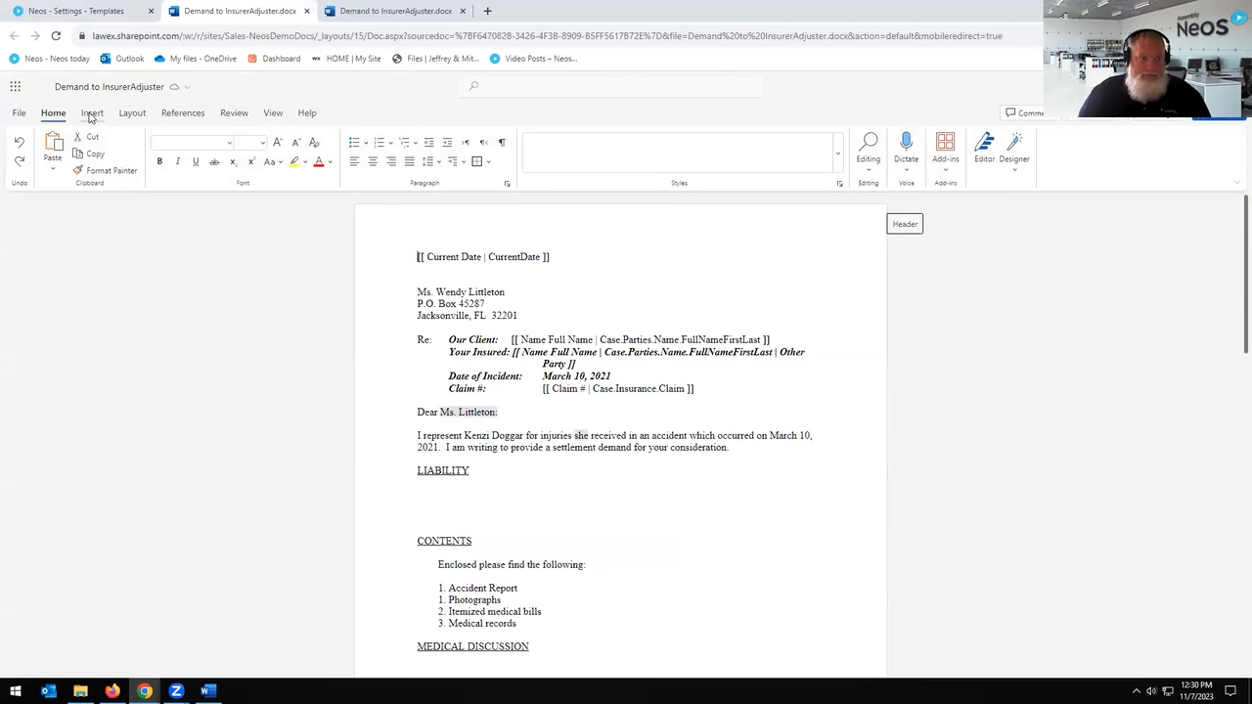
left_click(91, 114)
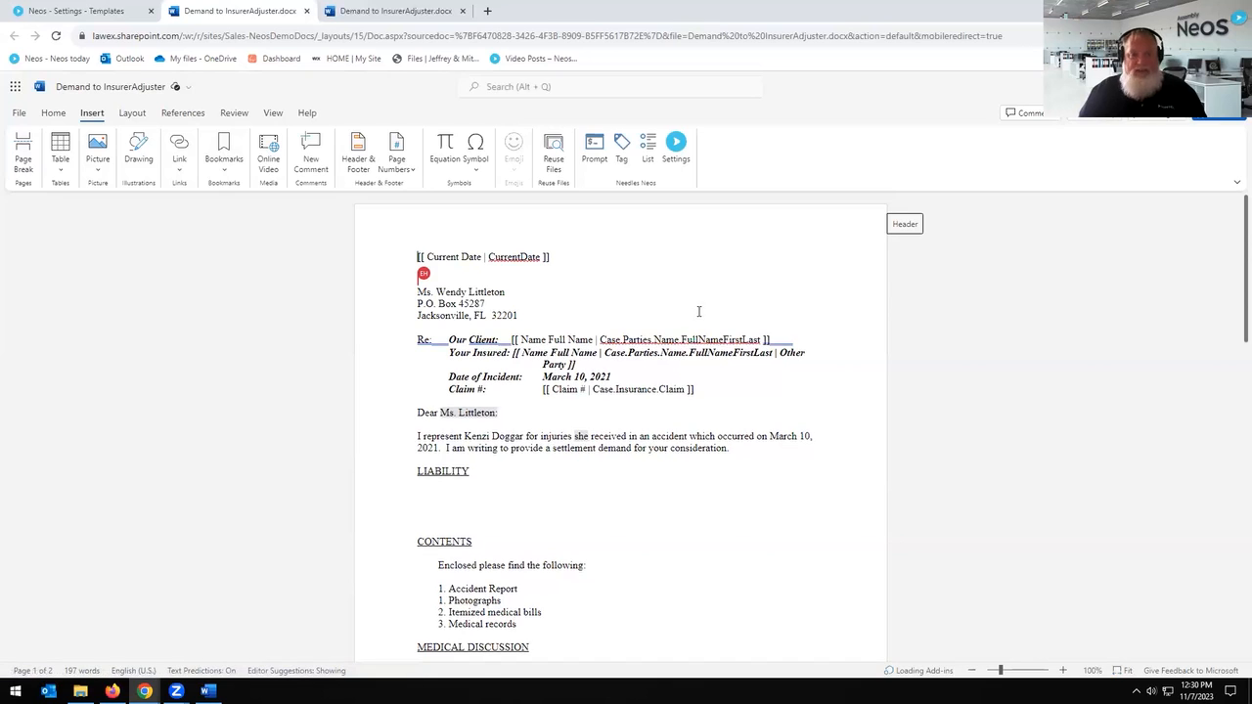
scroll(641, 460, "down", 3)
scroll(642, 461, "down", 2)
scroll(645, 461, "up", 5)
left_click(518, 509)
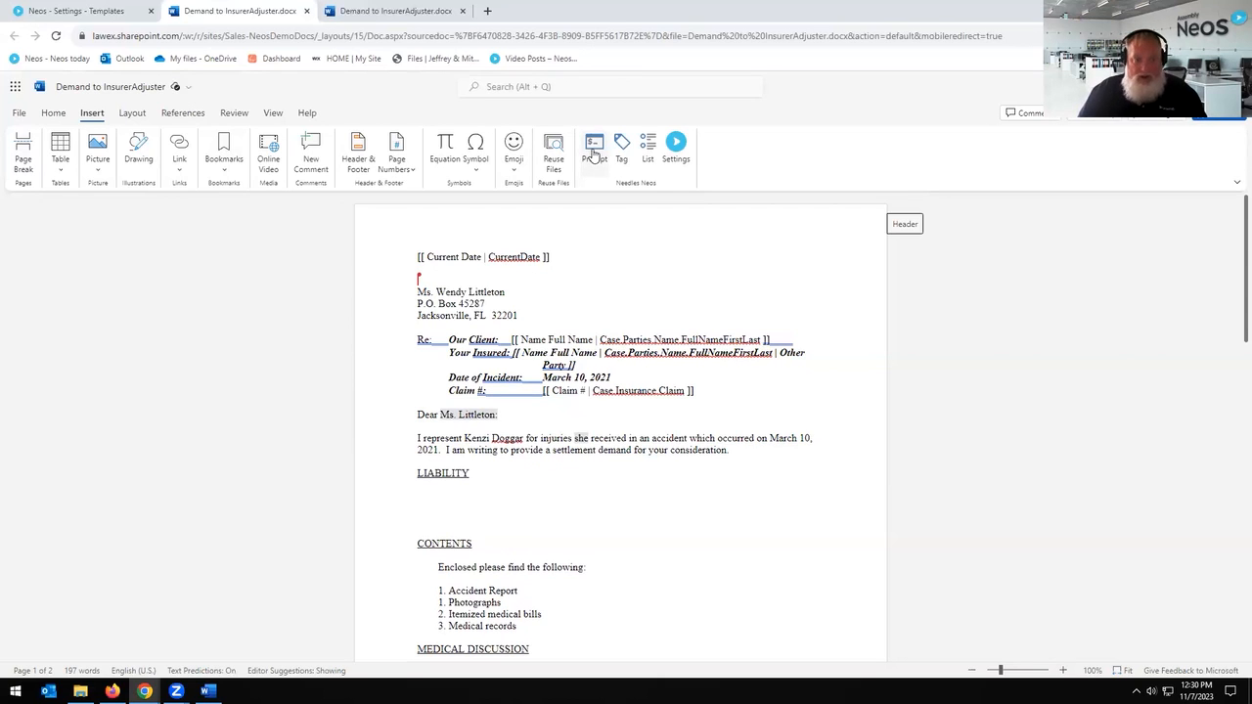
Step: Insert an 'Enter Check Amount' prompt of Currency data type, then close the Needles Neos pane
left_click(594, 154)
left_click(1108, 303)
type("Enter")
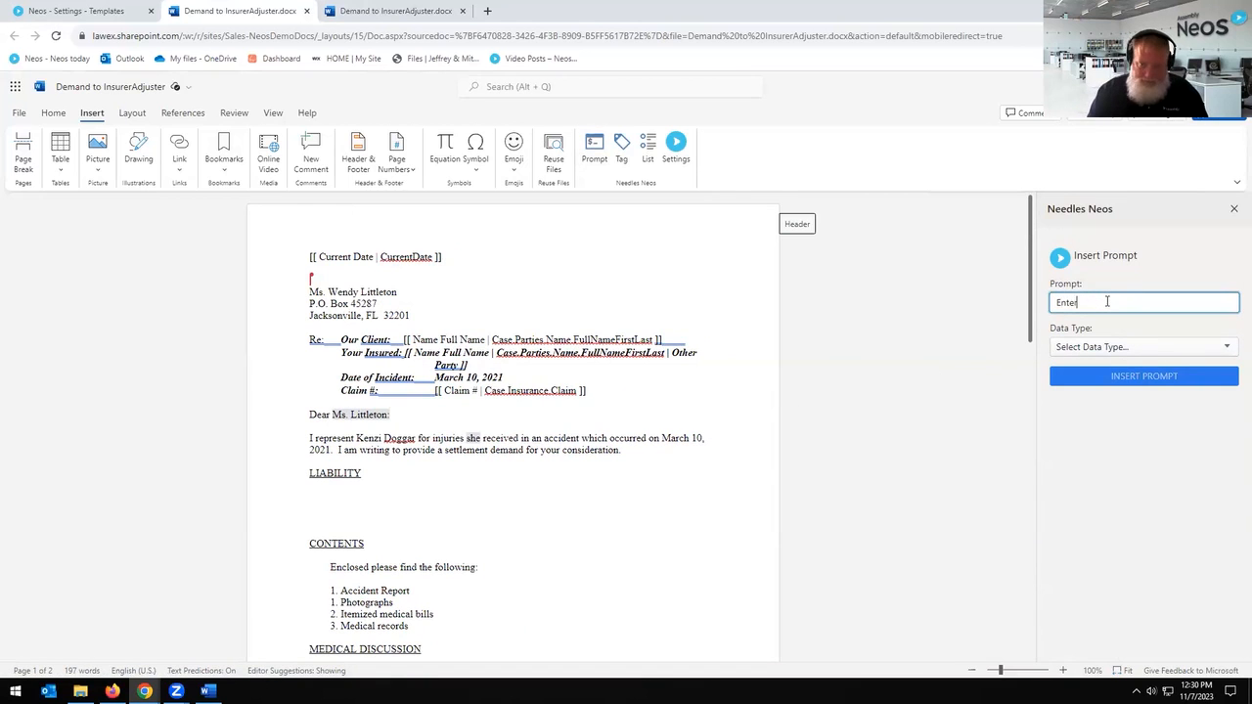
type(" Check Amount")
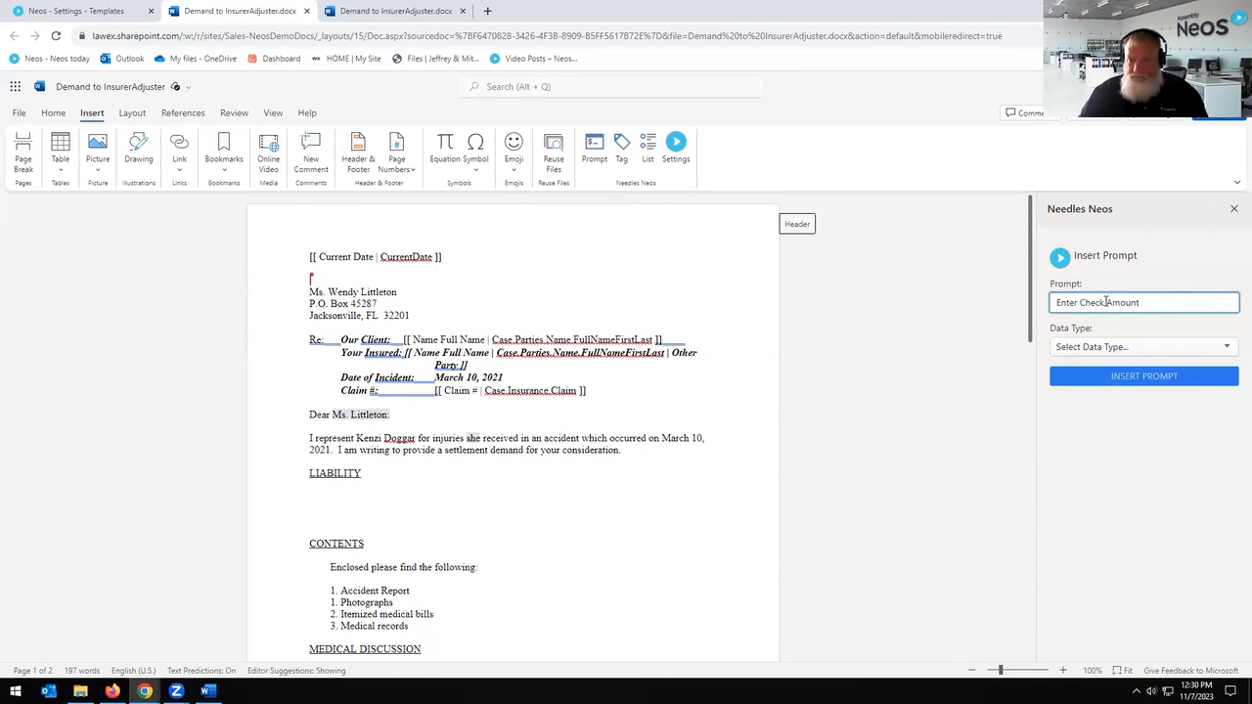
left_click(1171, 348)
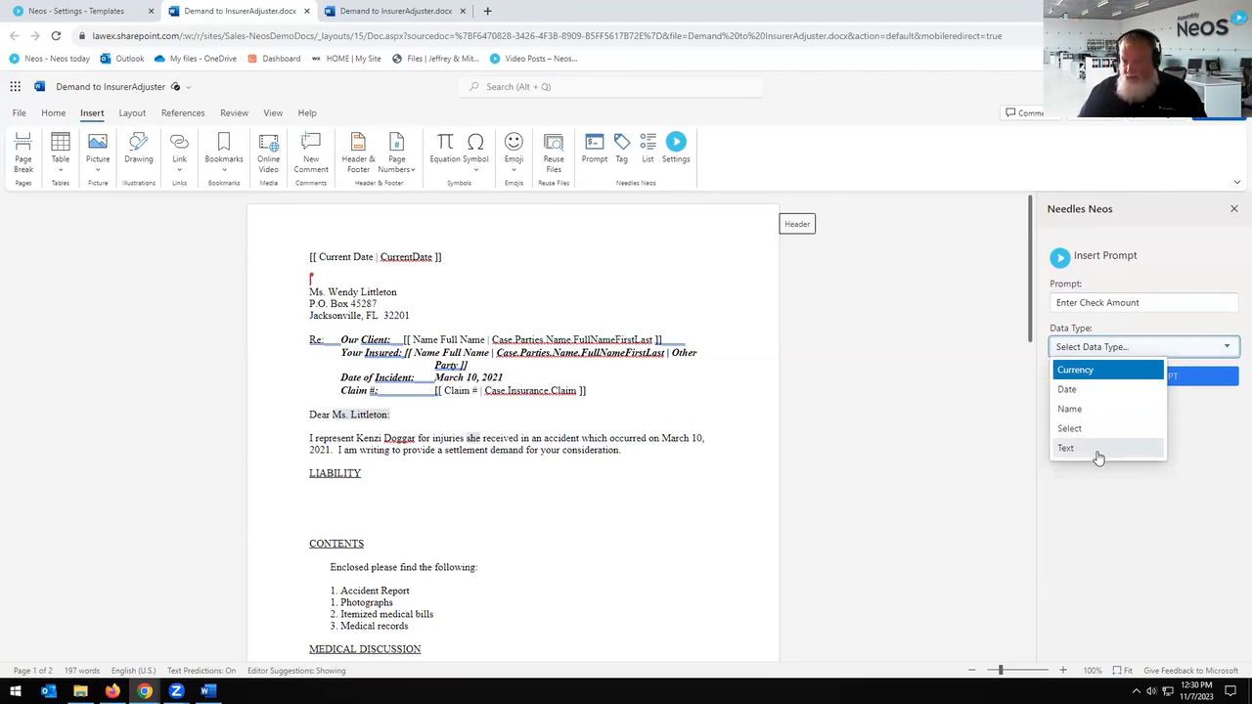
left_click(1076, 370)
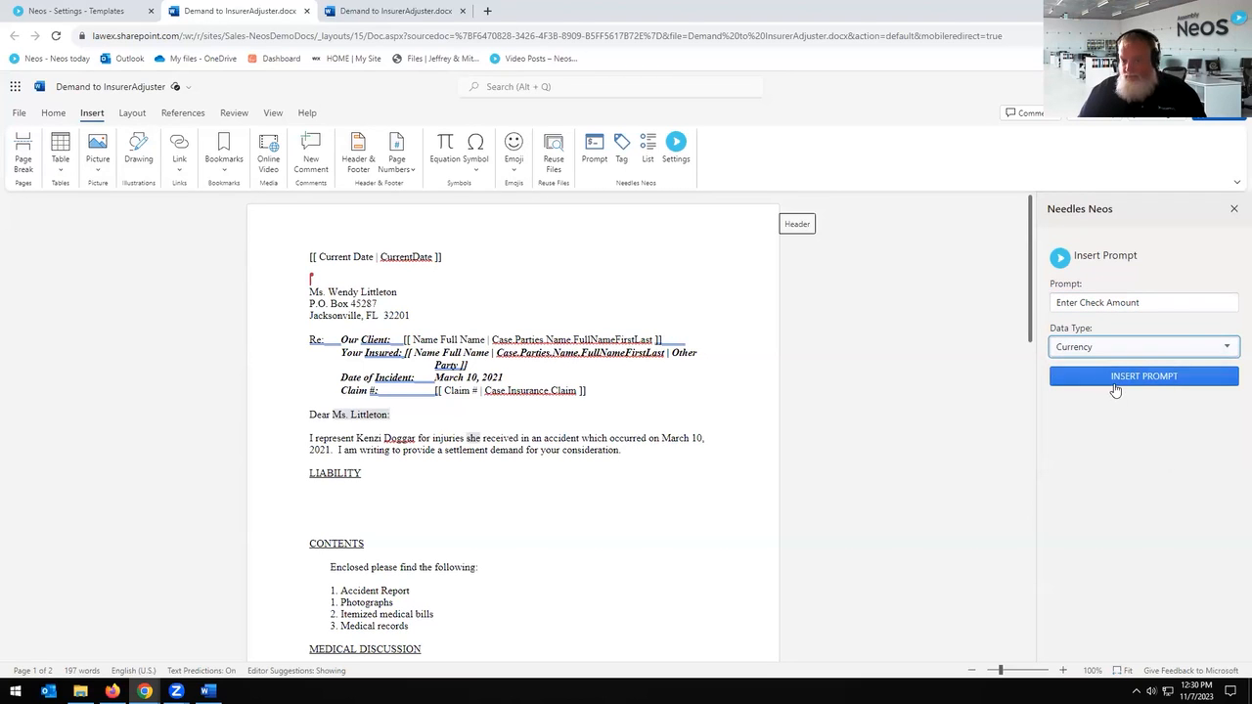
left_click(1113, 386)
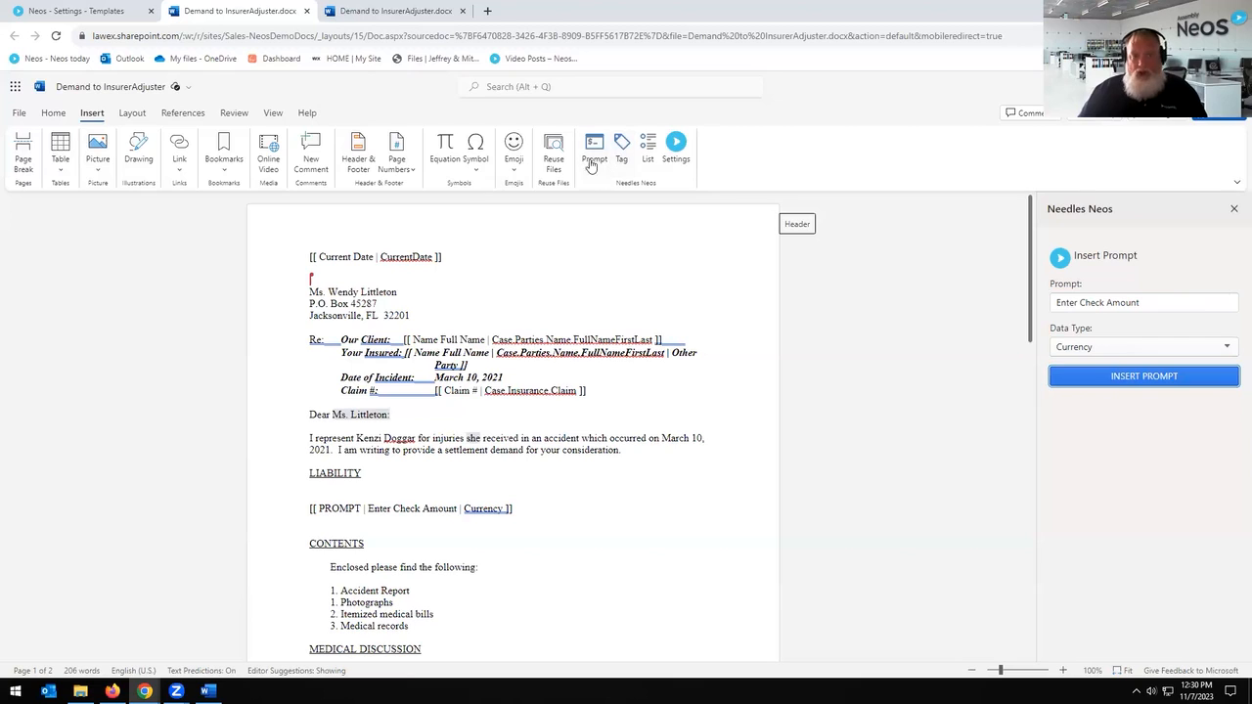
left_click(1219, 350)
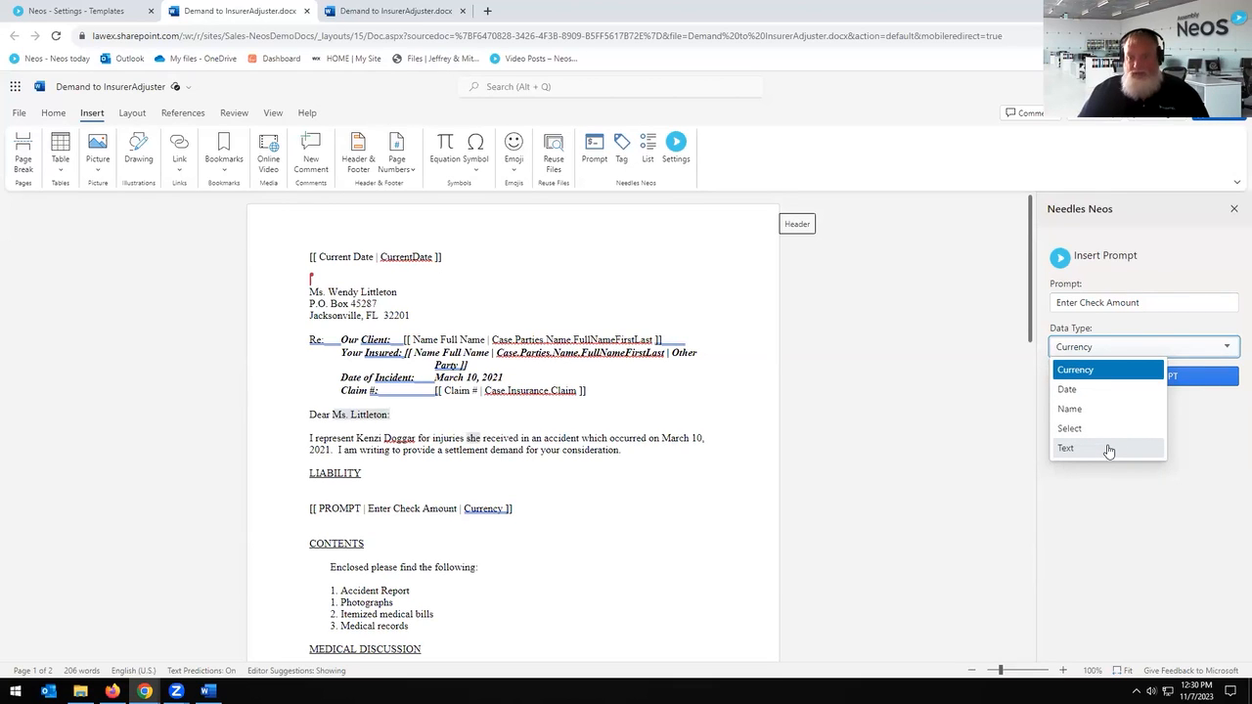
left_click(1233, 213)
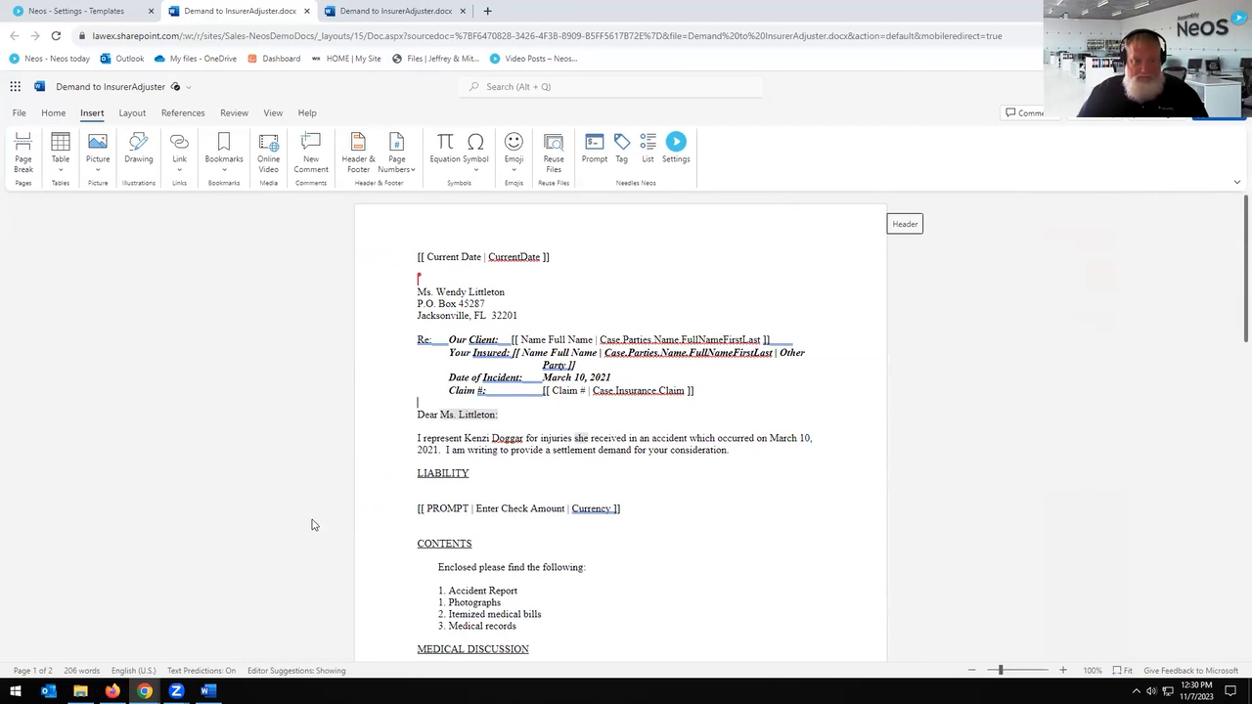
Step: Delete the check amount prompt line, then undo to restore it
left_click_drag(395, 499, 582, 520)
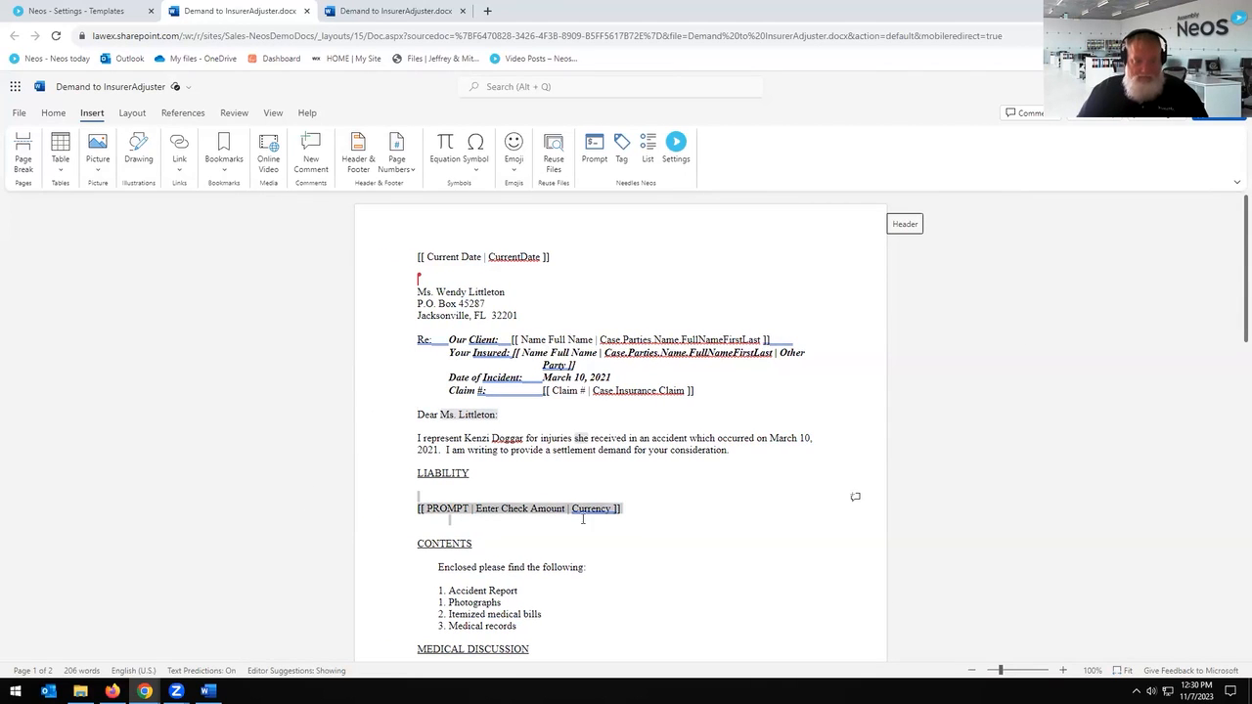
key("Delete")
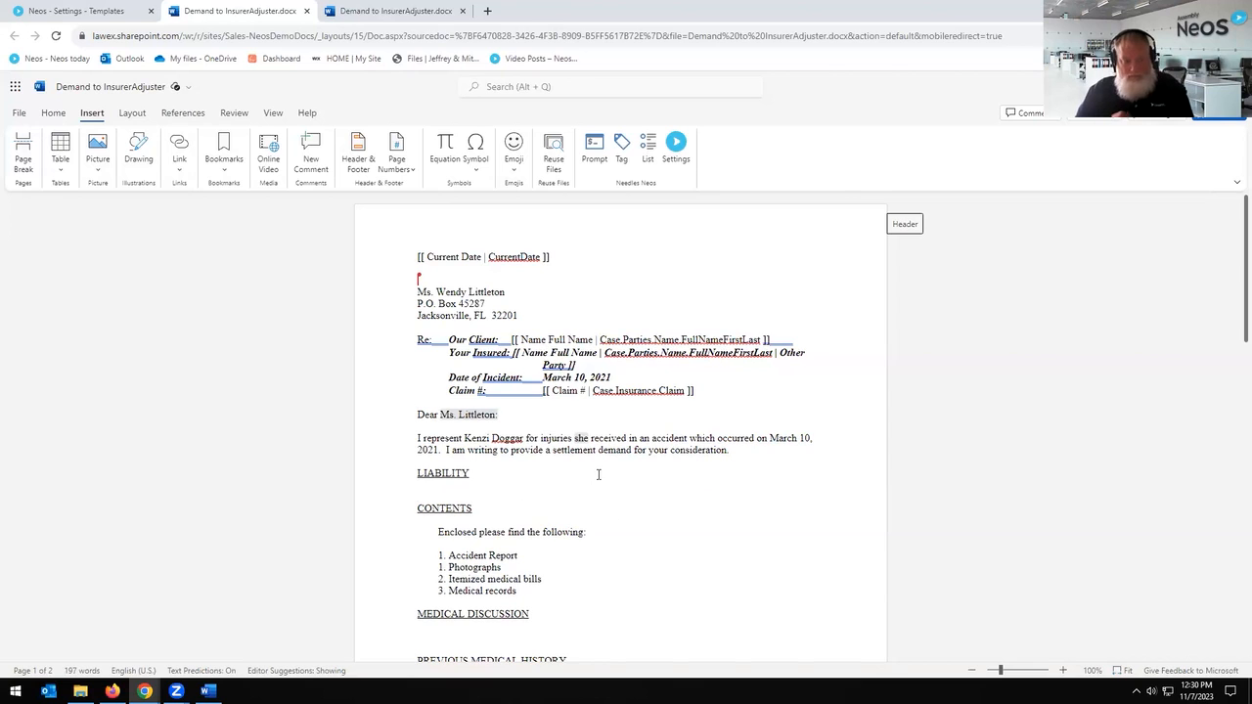
key("ctrl+z")
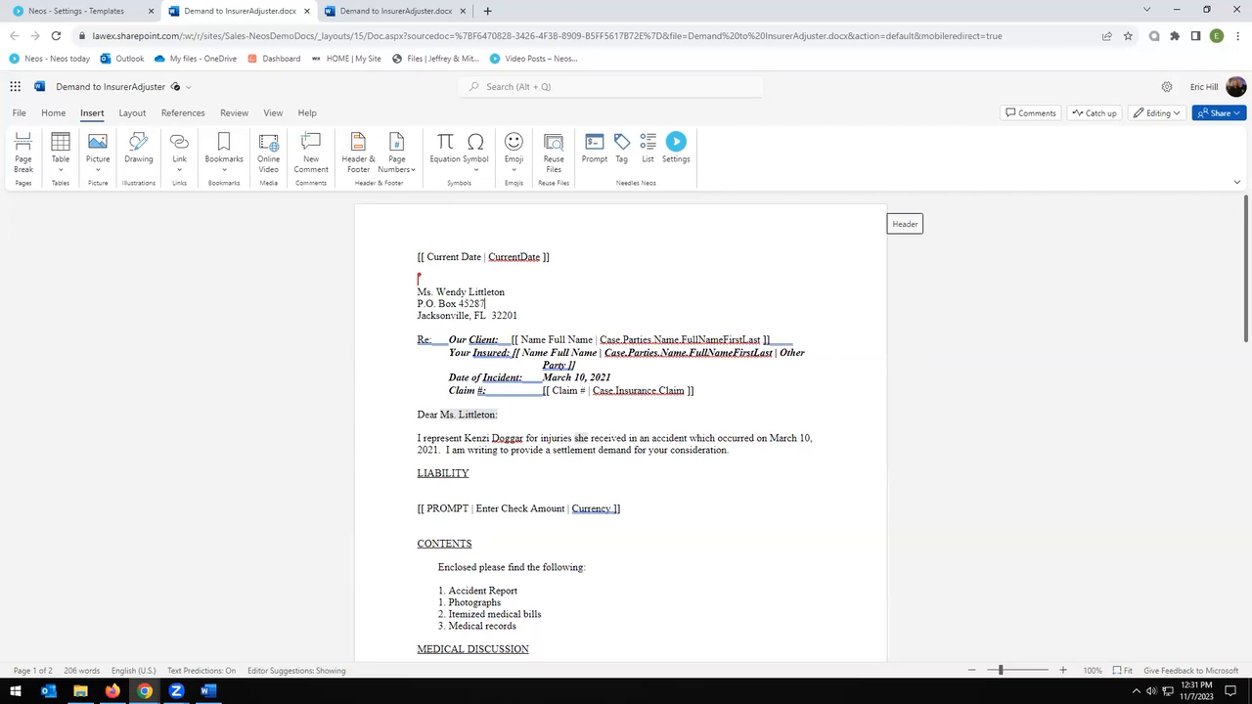
Step: Close the duplicate and the main demand letter document tabs
left_click(412, 12)
left_click(463, 11)
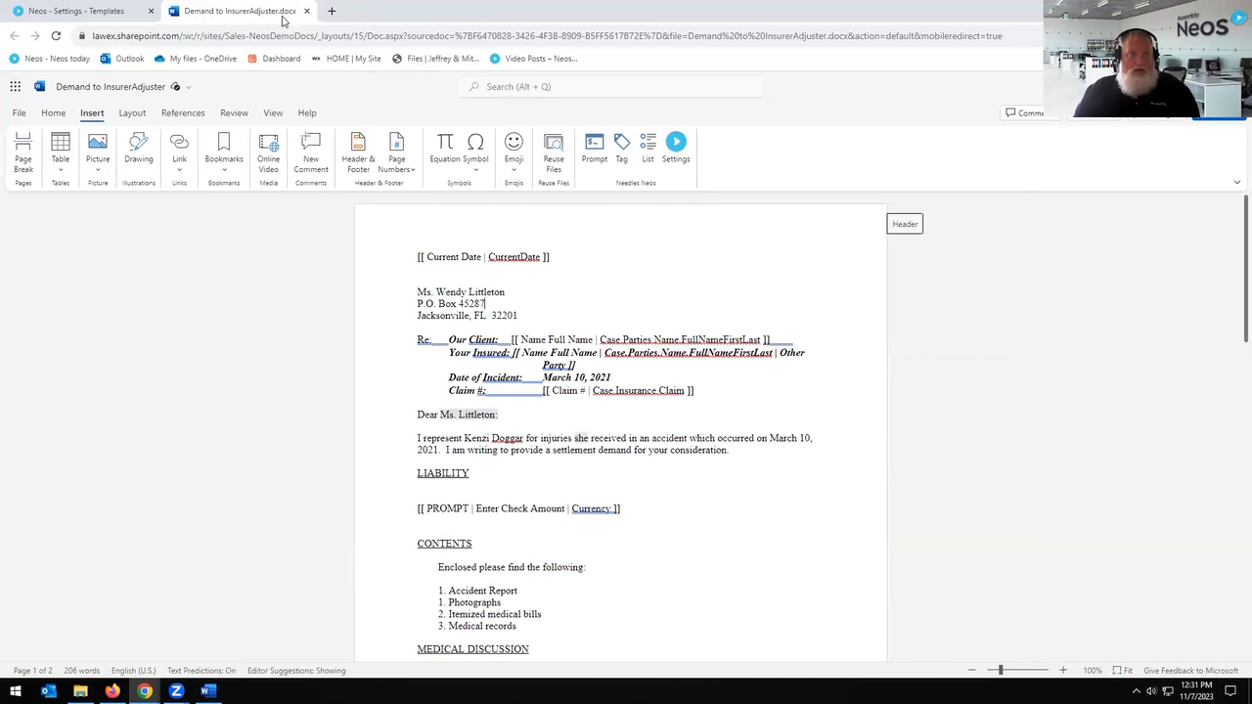
left_click(307, 11)
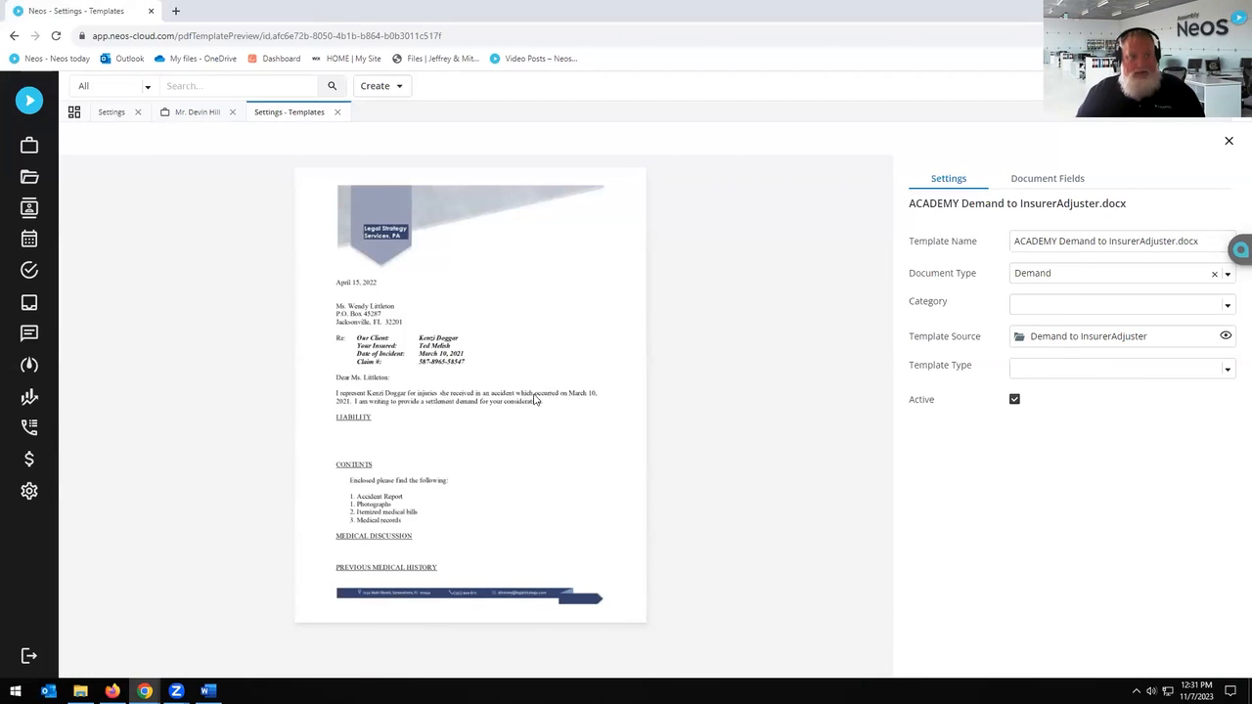
Step: Open the template source in Word and delete the letter's opening representation paragraph
left_click(338, 111)
left_click(396, 286)
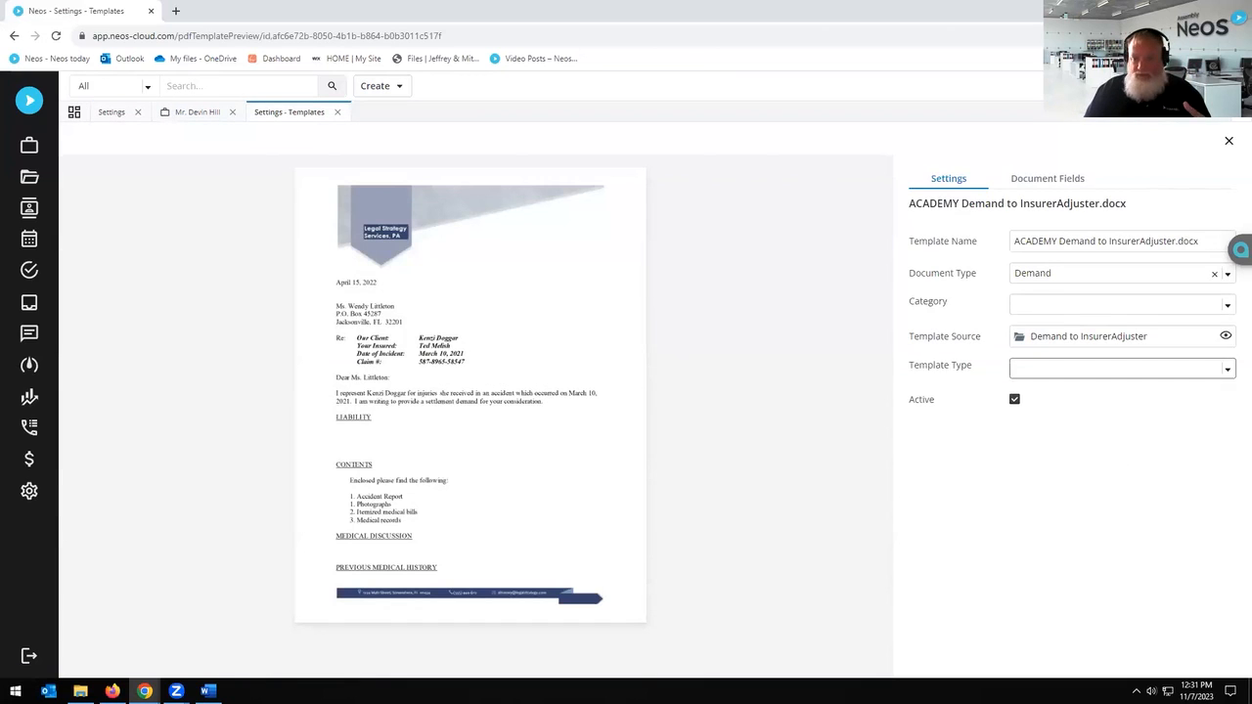
left_click(1225, 335)
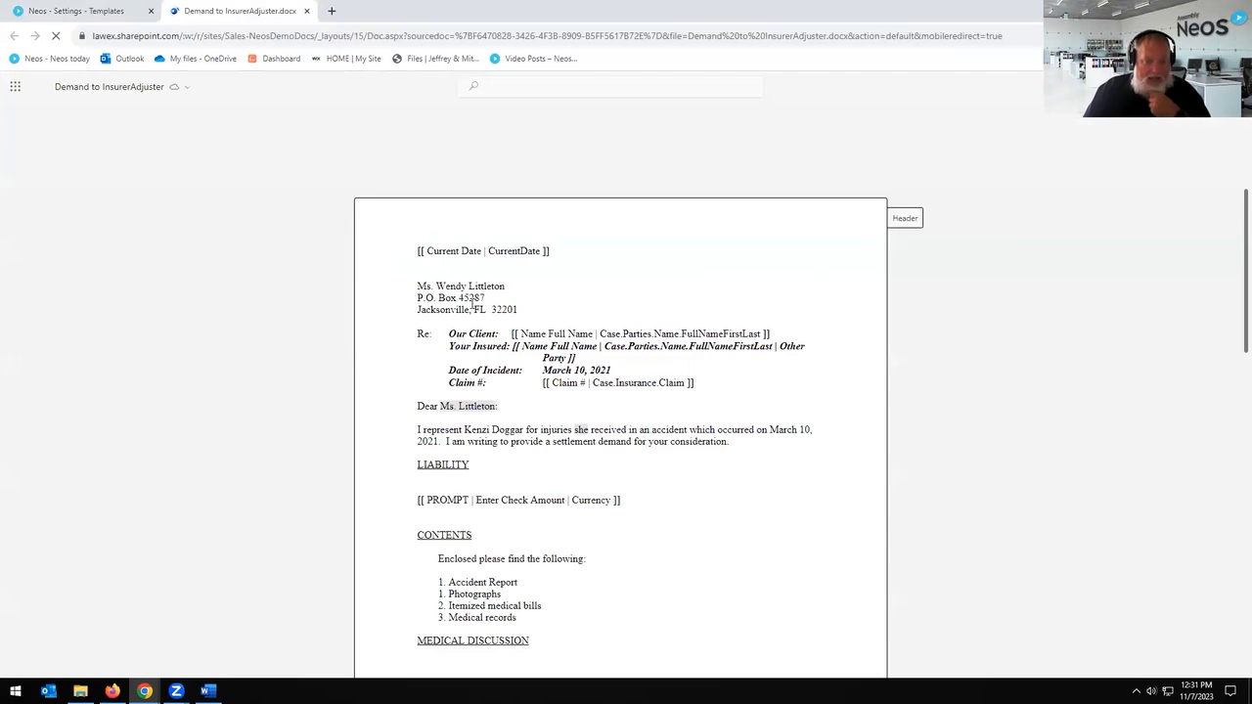
scroll(608, 430, "down", 2)
left_click_drag(417, 305, 757, 320)
key("Delete")
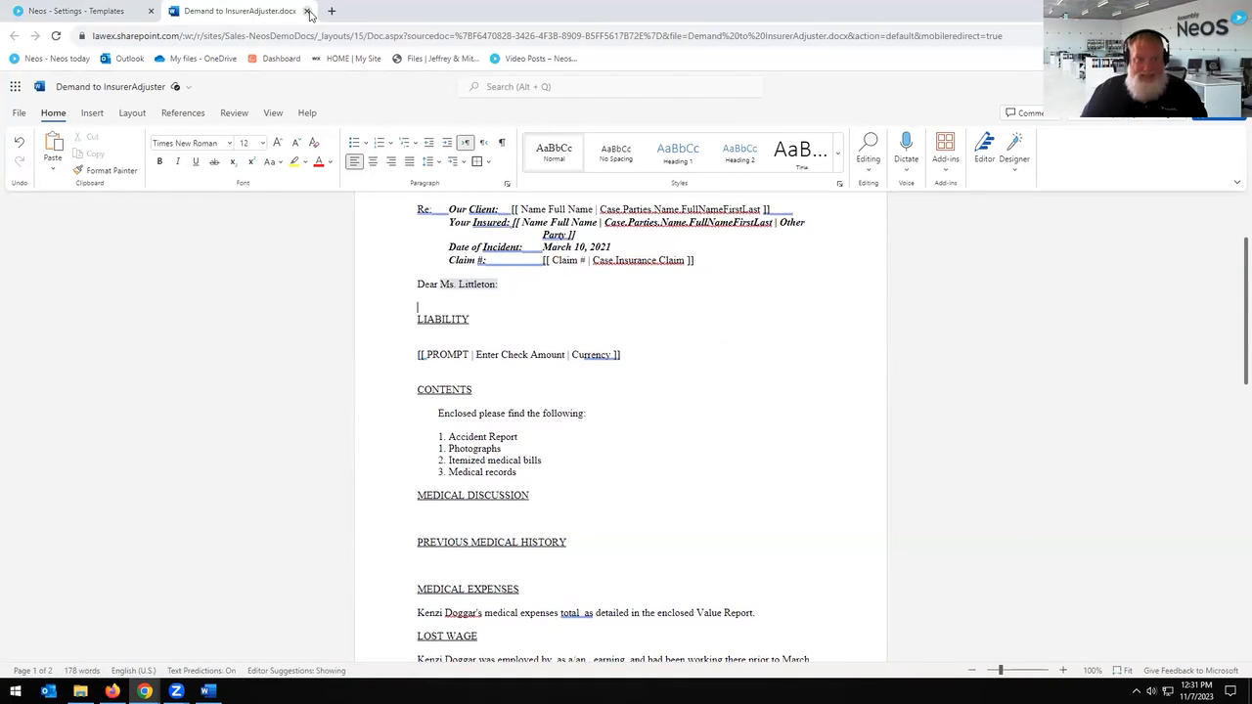
left_click(307, 11)
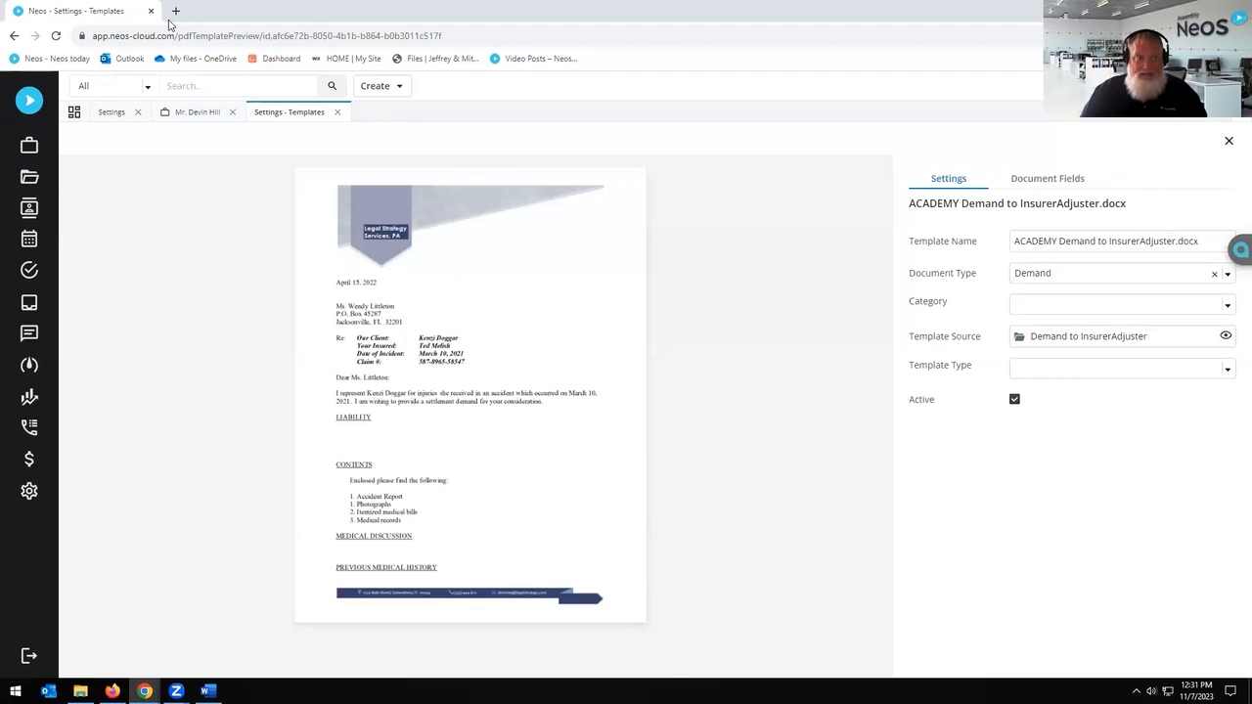
Step: Reopen the ACADEMY Demand to InsurerAdjuster template and its source document in Word
left_click(1227, 143)
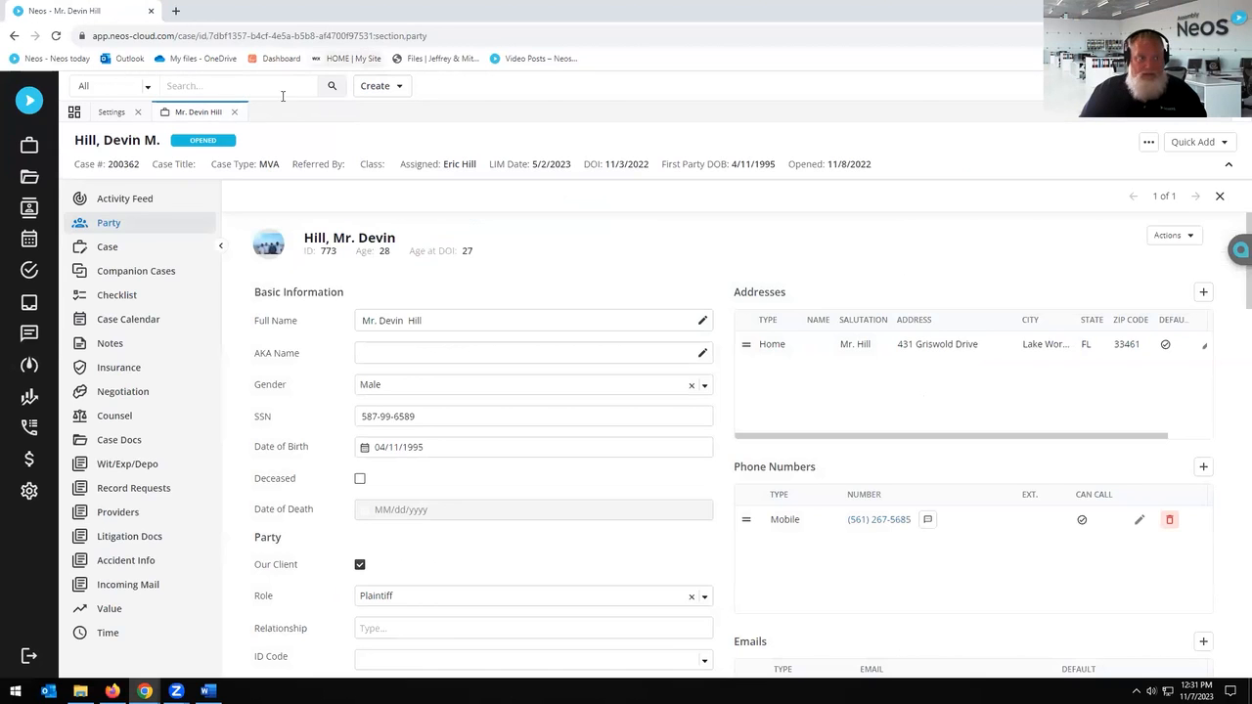
left_click(112, 113)
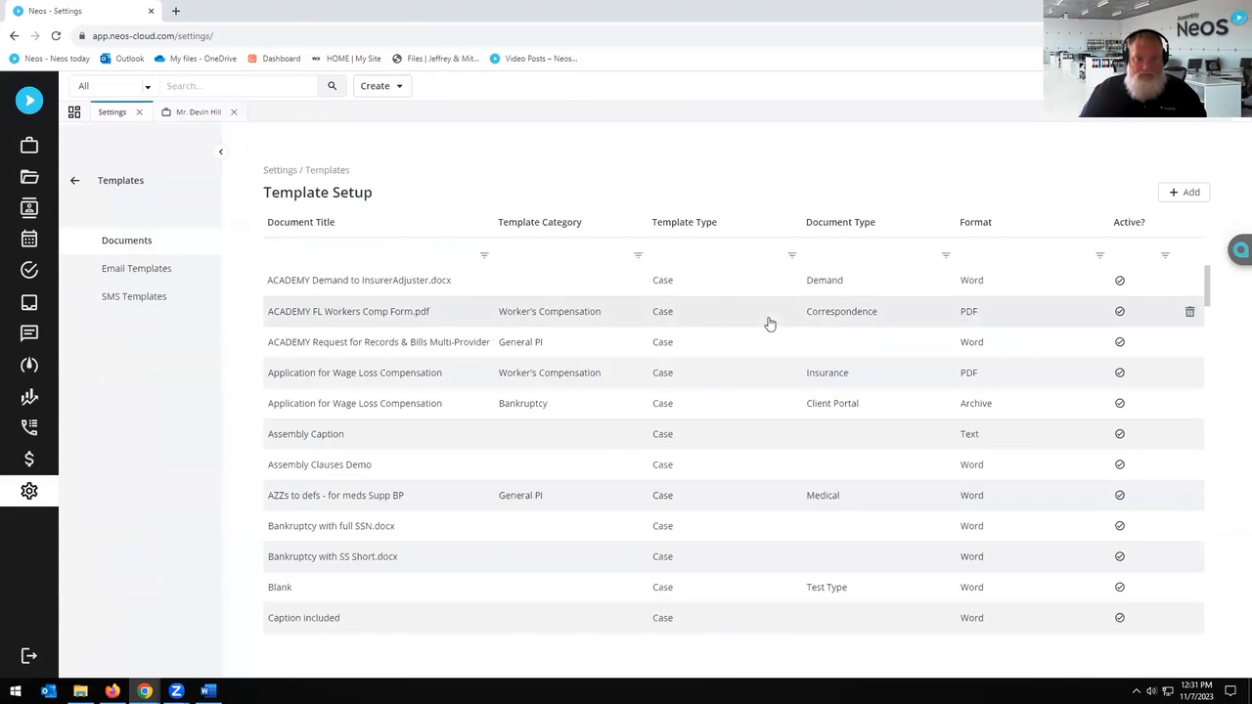
left_click(426, 284)
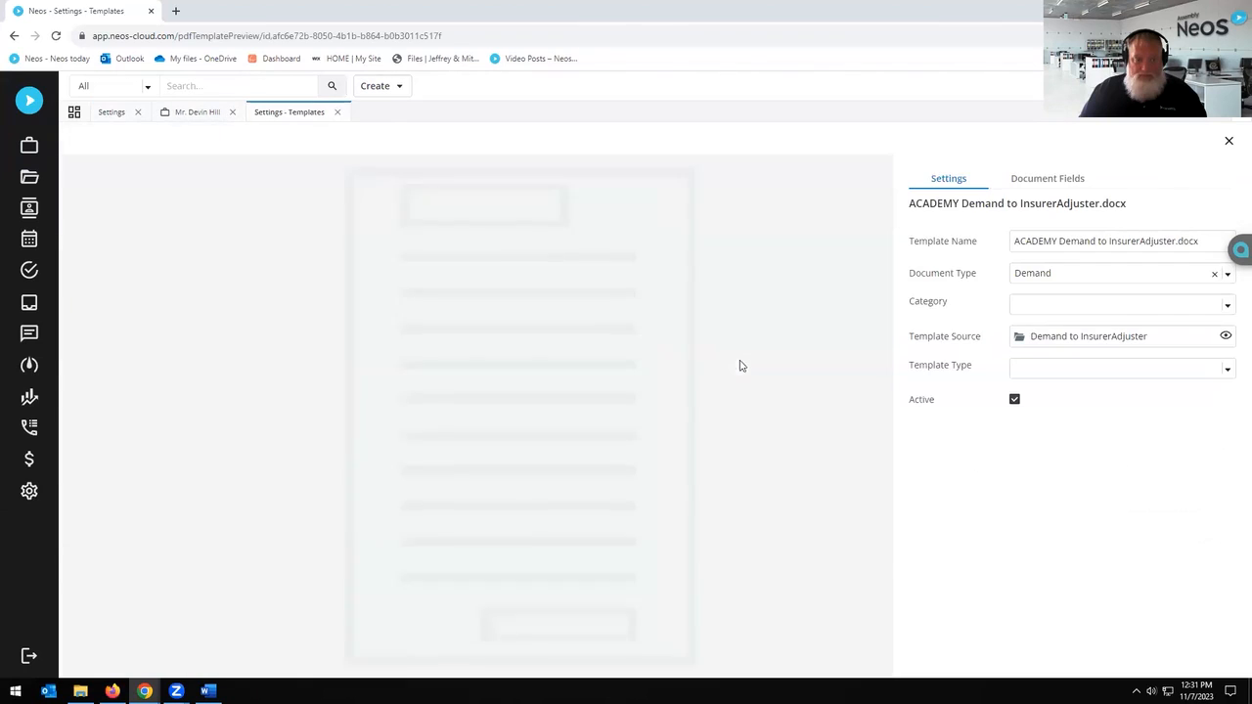
left_click(1225, 336)
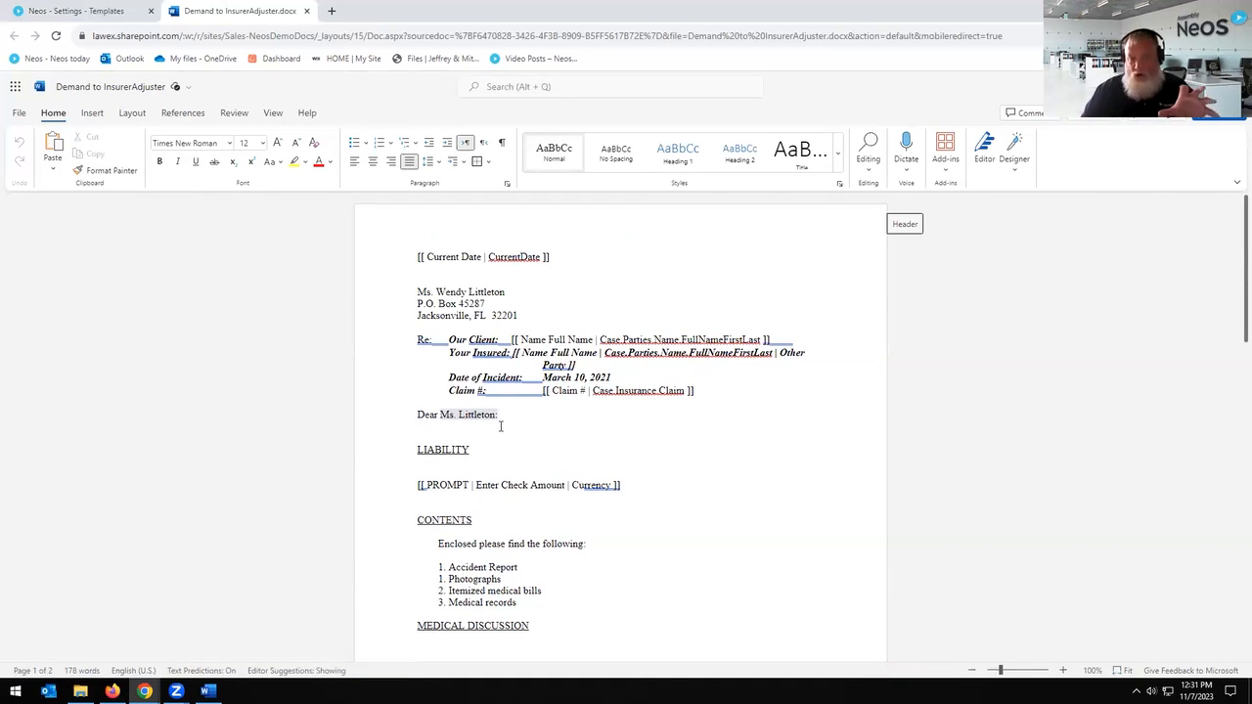
Step: Add blank lines under the Dear salutation
left_click(677, 249)
left_click(92, 112)
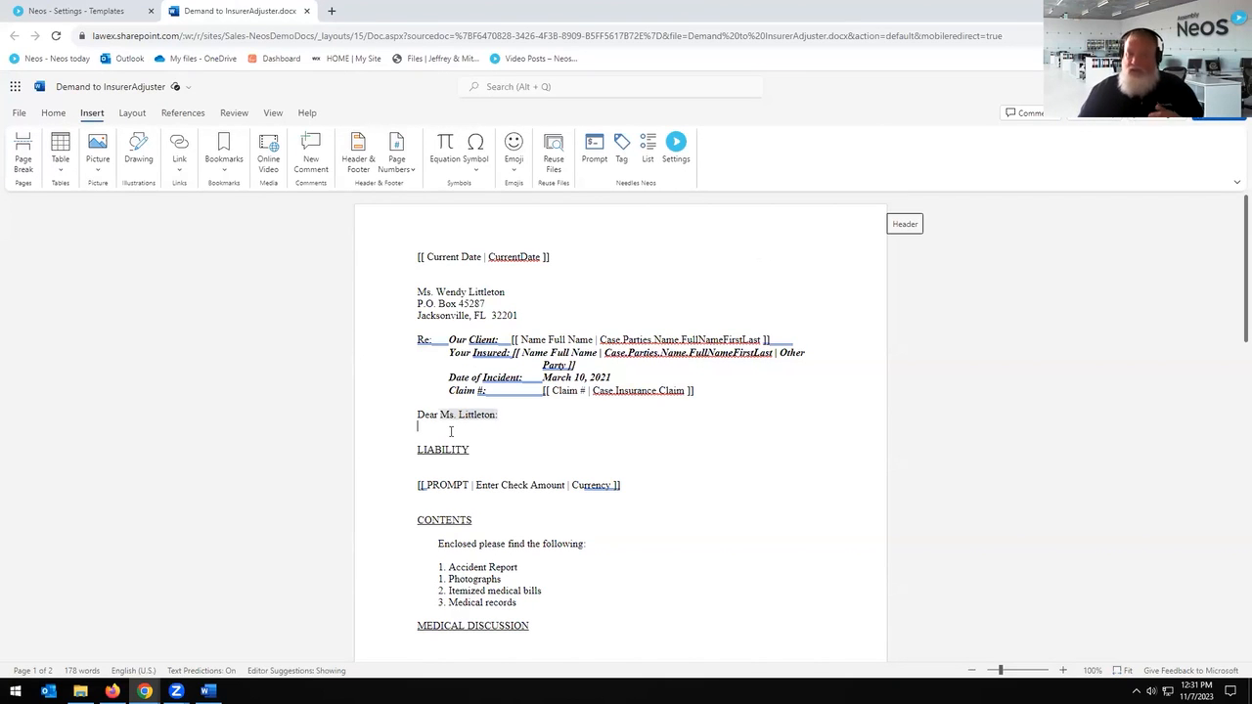
scroll(742, 387, "down", 3)
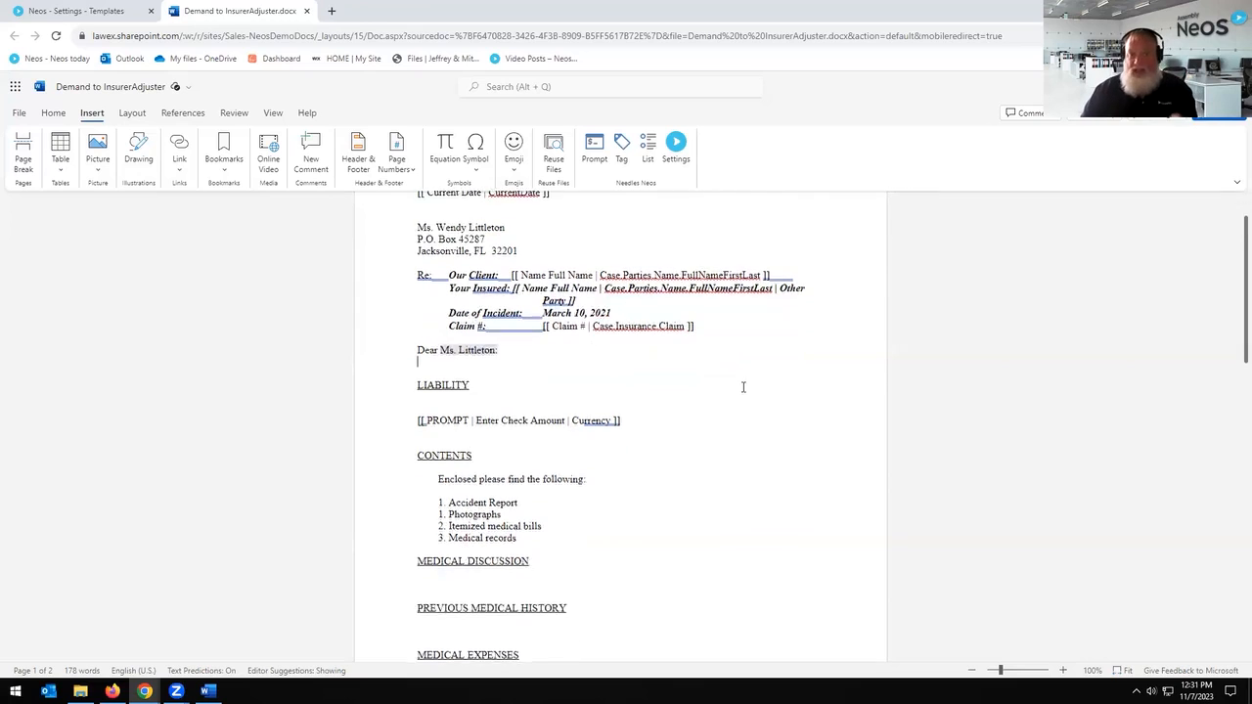
key("Return")
key("Return")
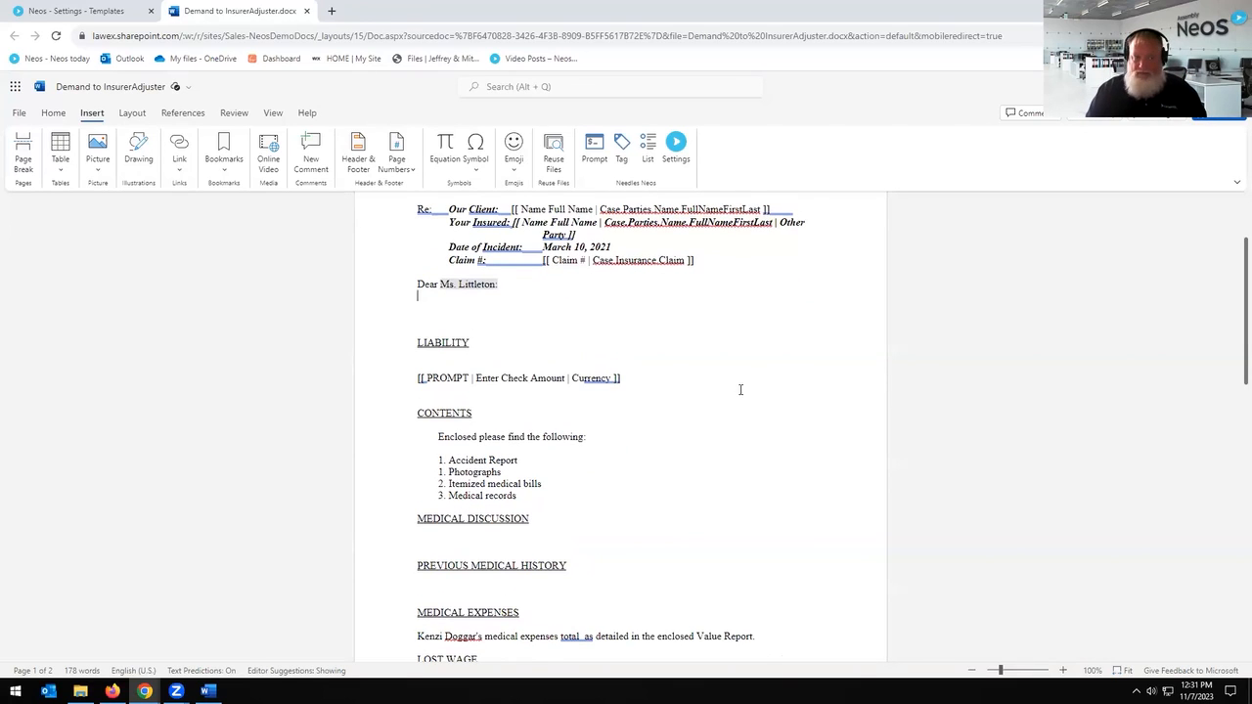
Step: Select the addressee block, then place the cursor after the addressee's name
scroll(740, 388, "up", 3)
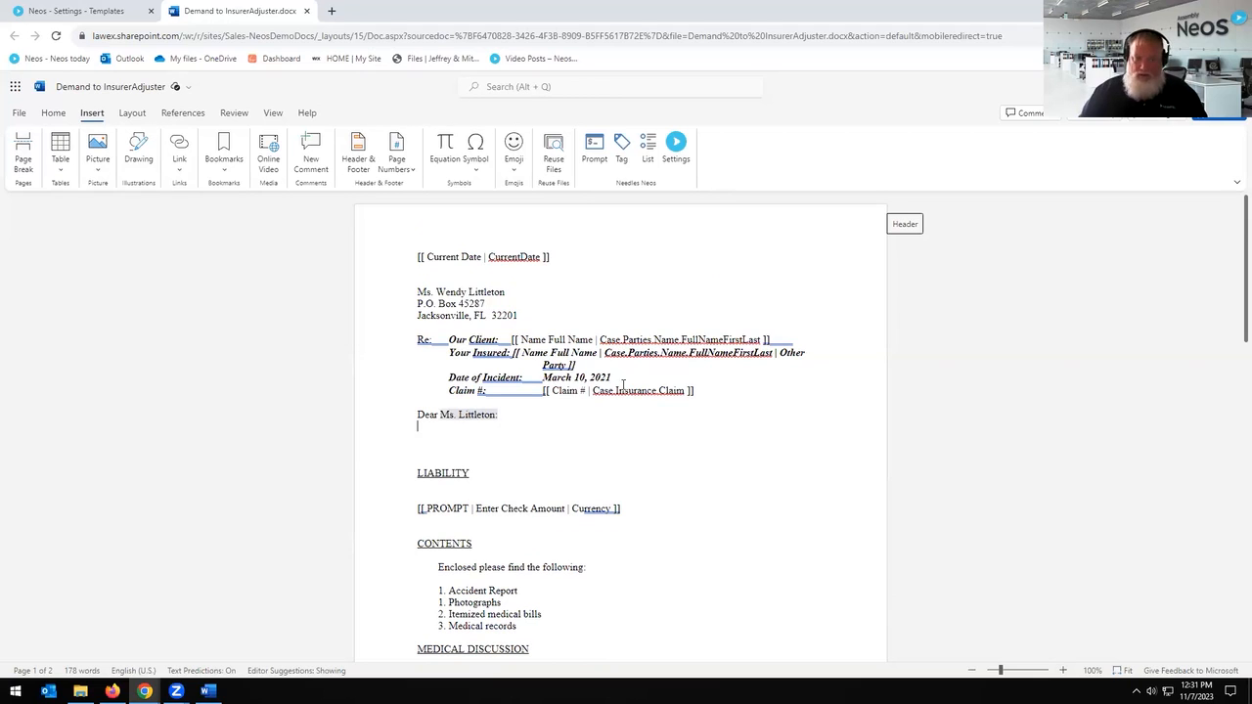
left_click_drag(437, 282, 520, 315)
scroll(621, 525, "down", 4)
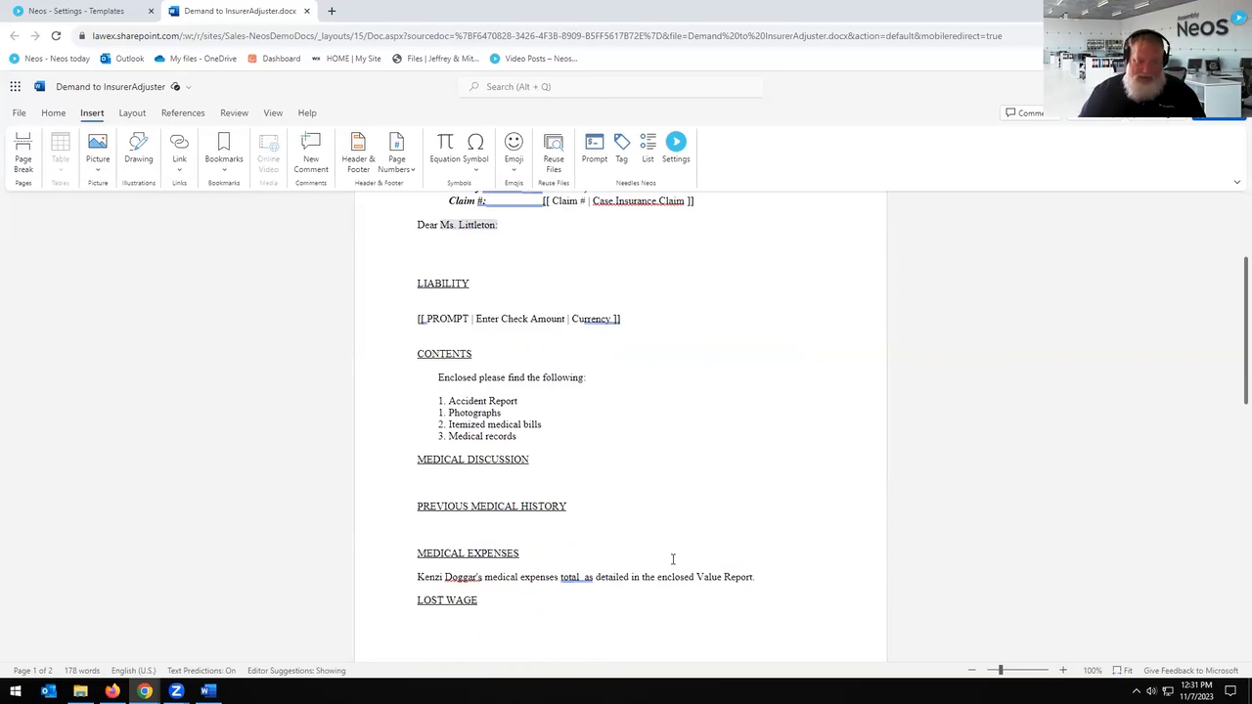
scroll(774, 373, "up", 2)
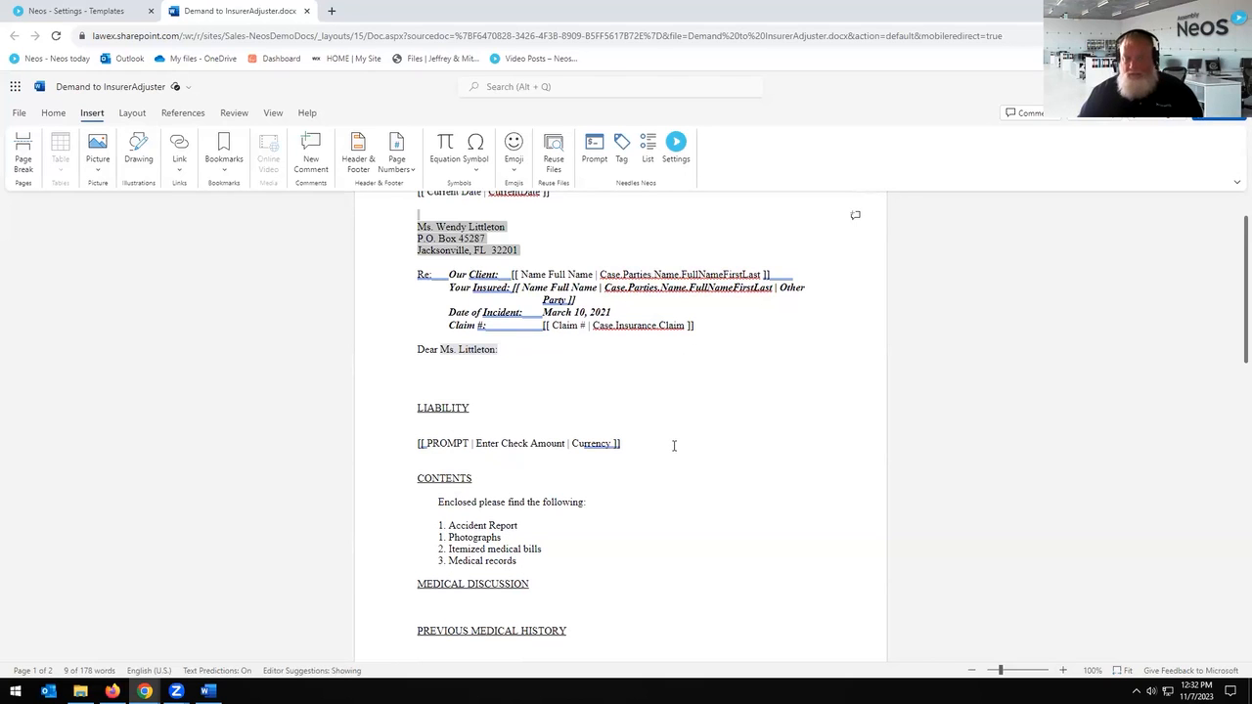
scroll(681, 436, "up", 2)
left_click(709, 299)
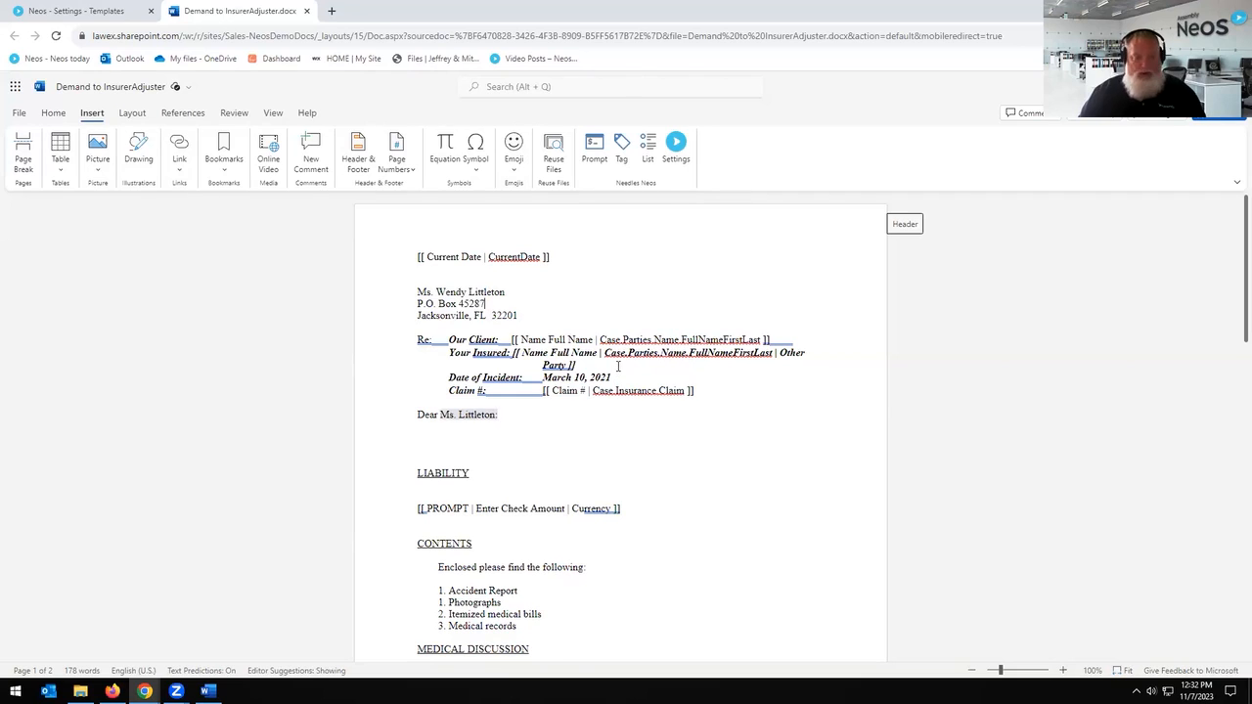
left_click(630, 290)
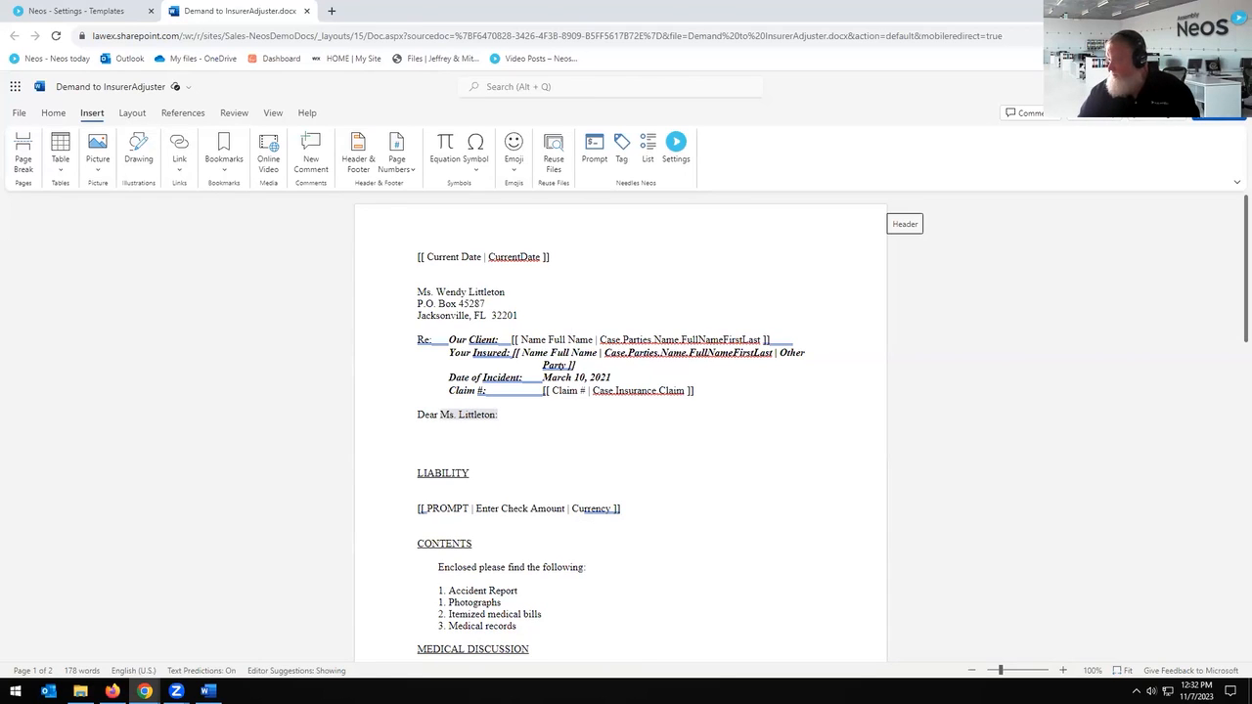
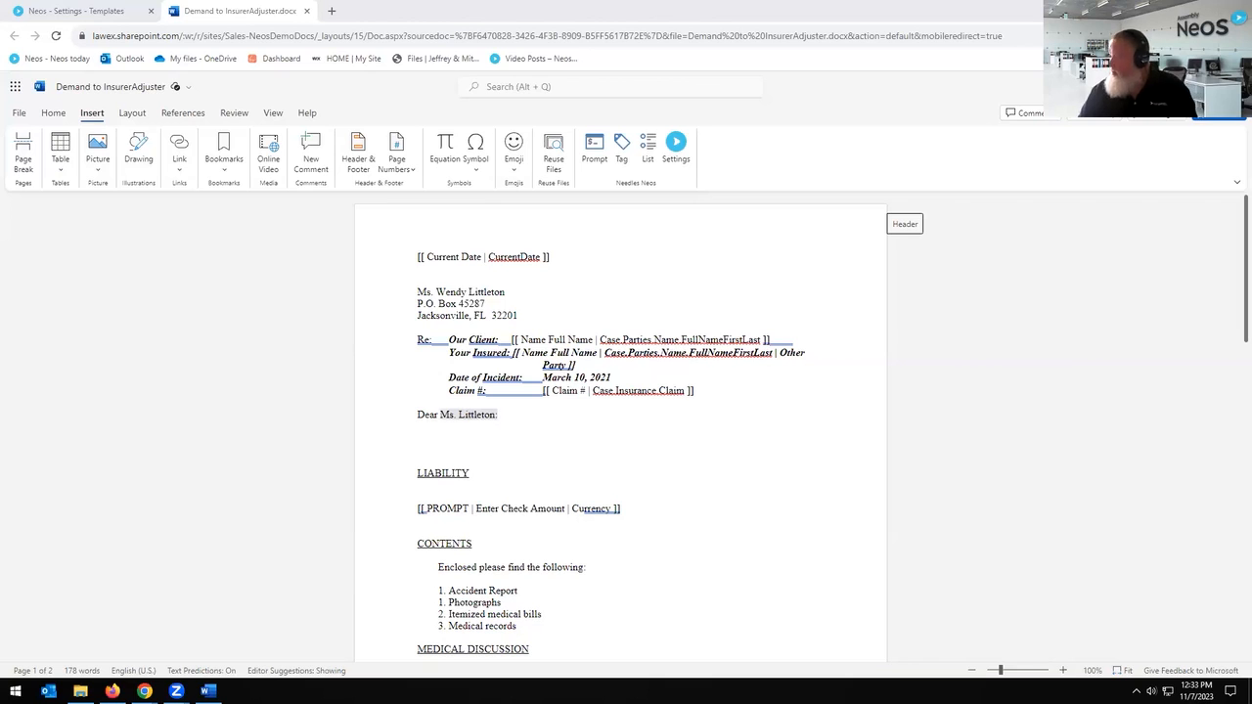
Step: Close the Word template, template preview, case and Settings tabs, returning to My Dashboards
left_click(306, 11)
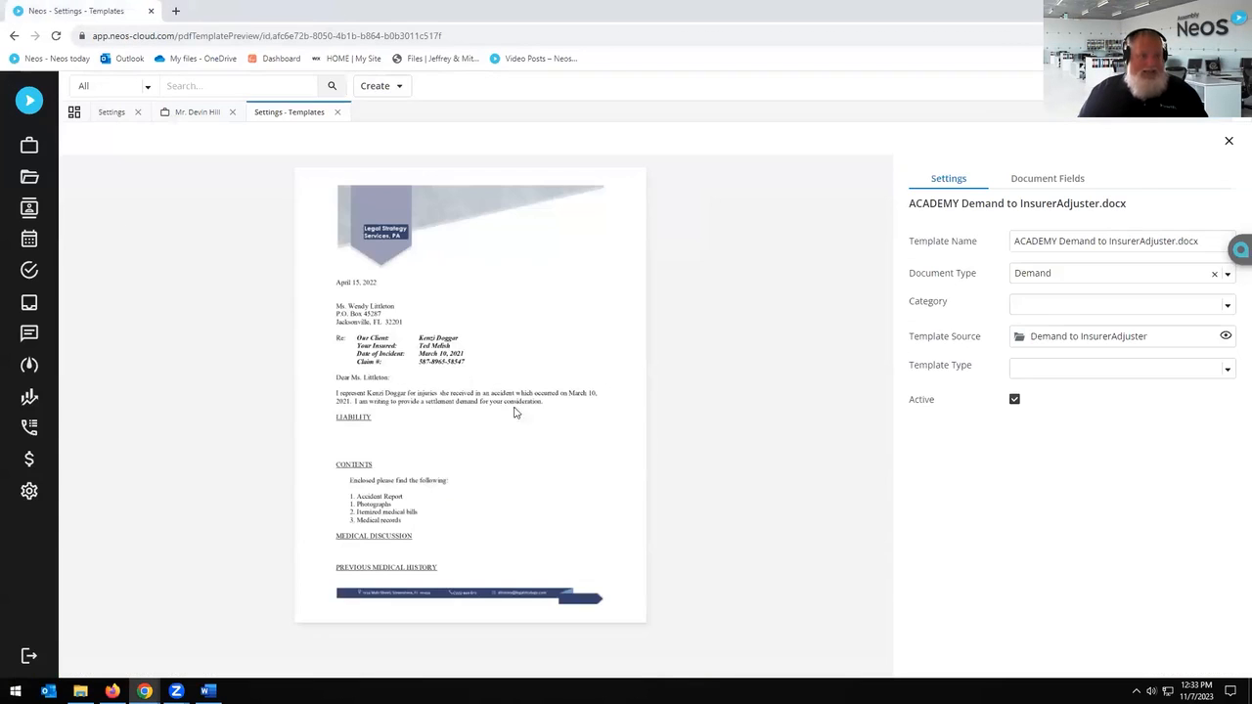
left_click(338, 112)
left_click(234, 111)
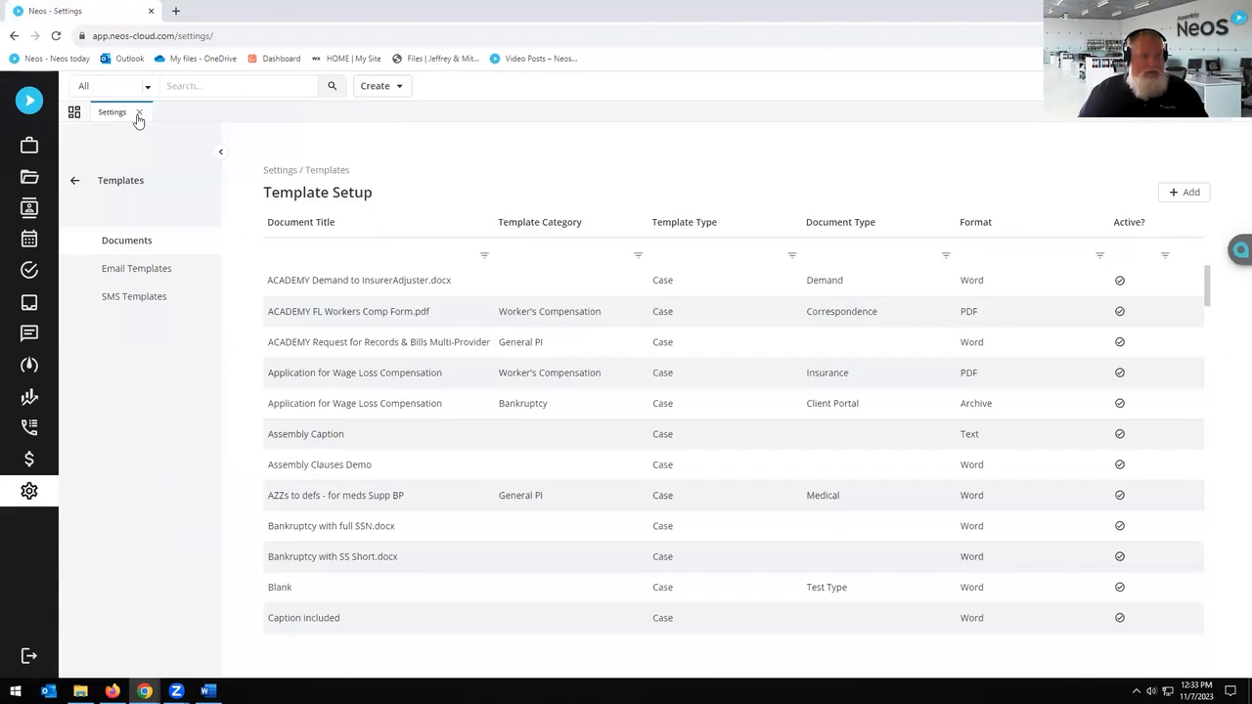
left_click(139, 113)
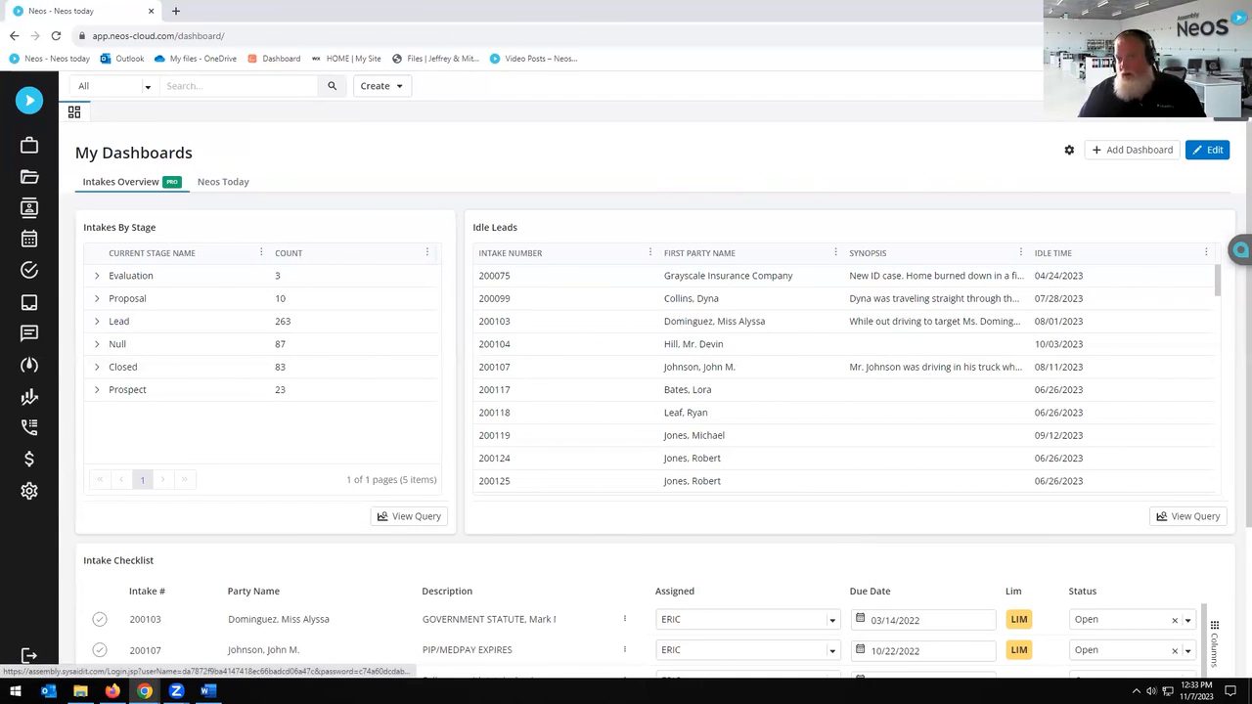
Step: Open the Assembly Self-Service Portal and scroll down to its Service Catalog tiles
left_click(29, 656)
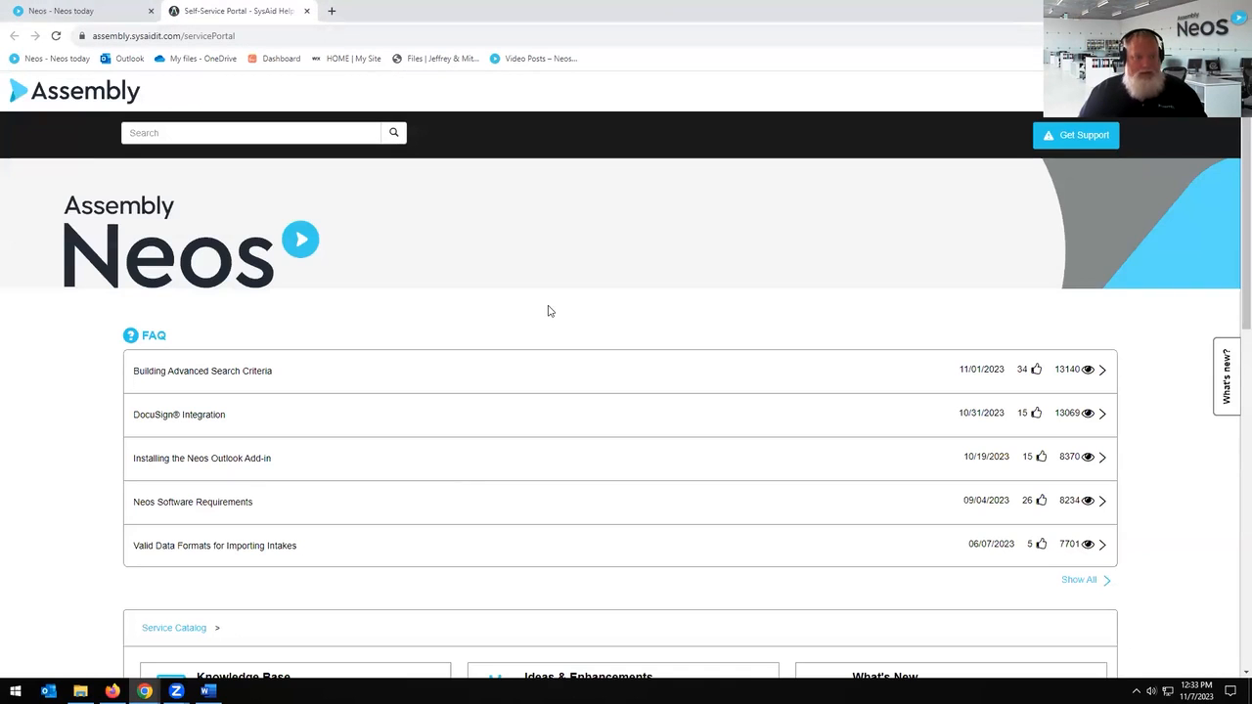
scroll(559, 338, "down", 5)
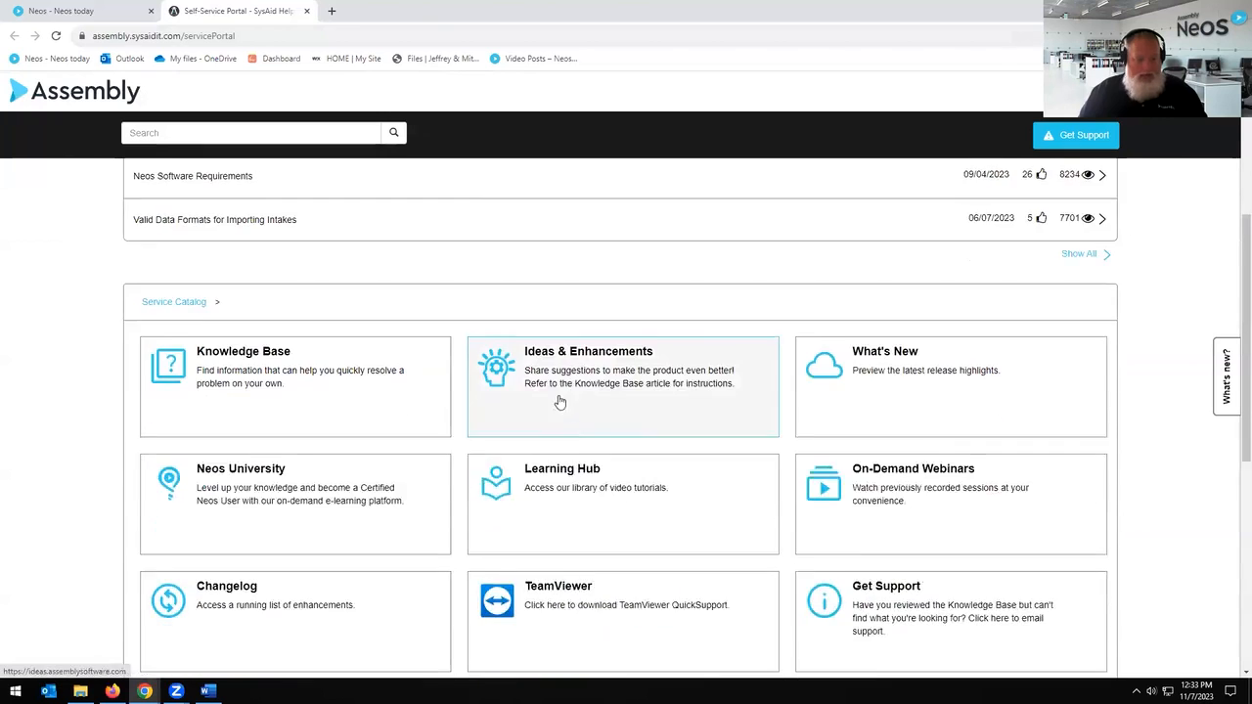
scroll(607, 489, "down", 2)
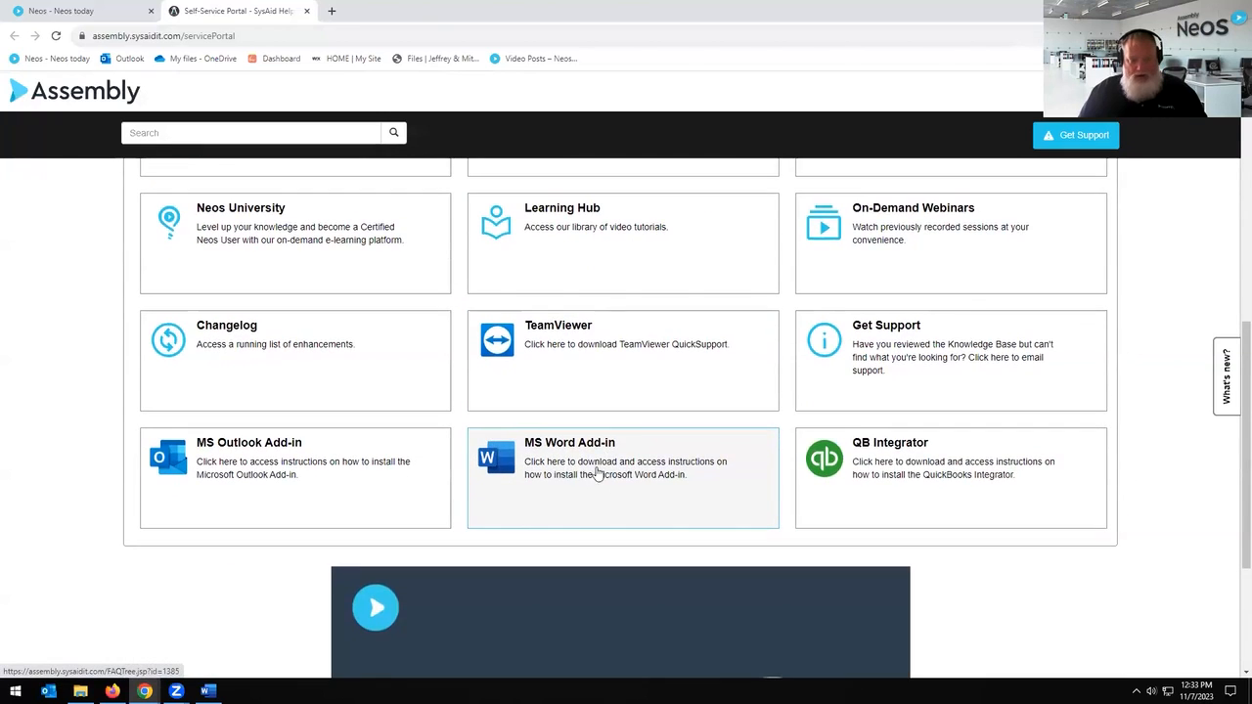
Step: Open the MS Word Add-in article 'Installing the Neos Word Online Add-in' and read through to step 6
left_click(593, 476)
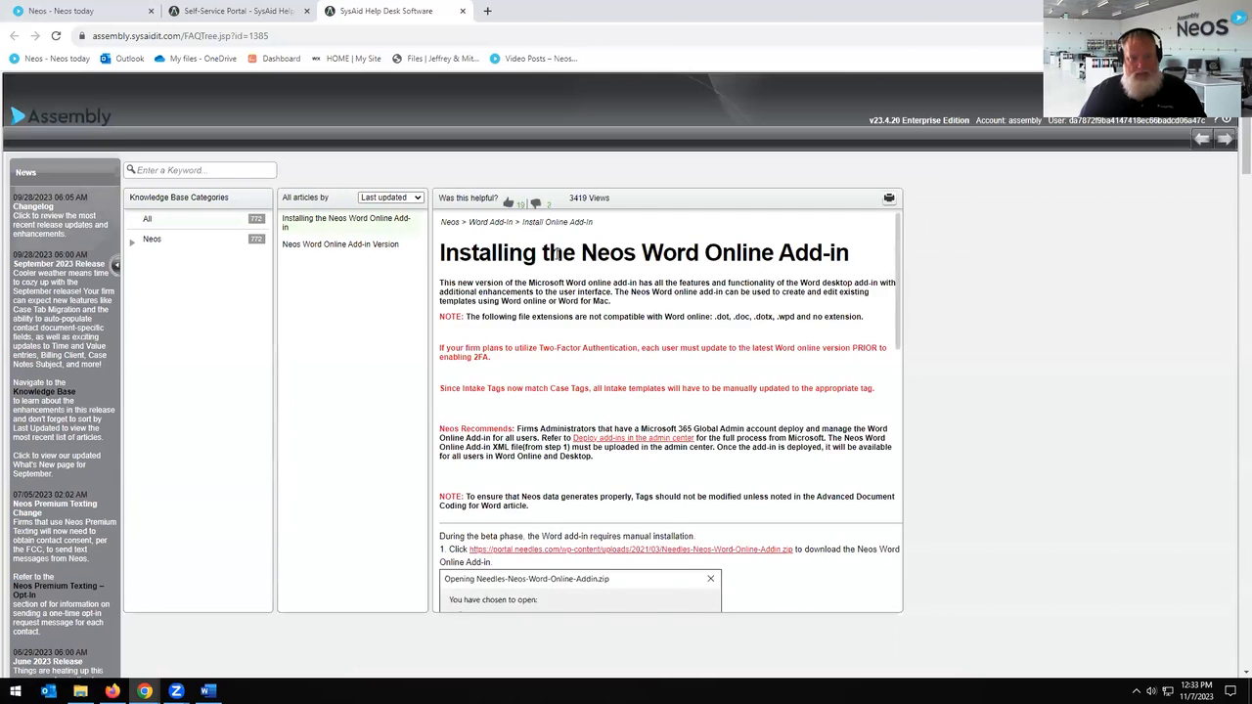
scroll(751, 355, "down", 1)
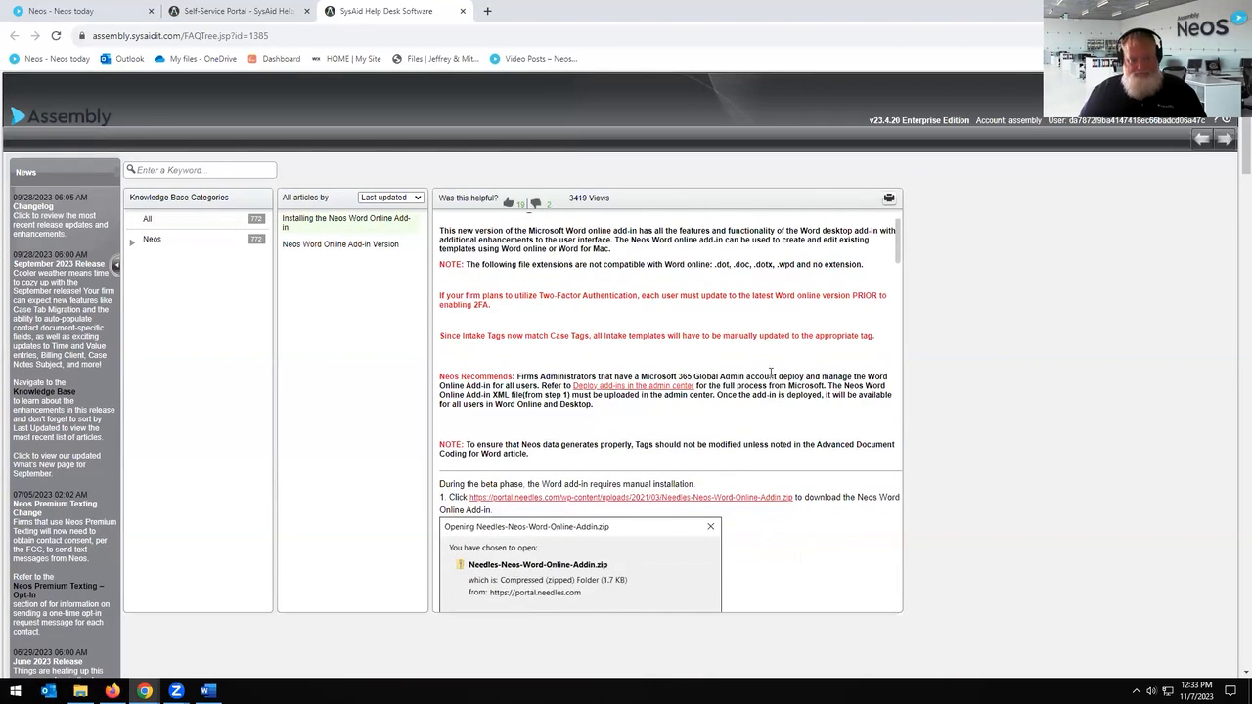
scroll(772, 375, "down", 1)
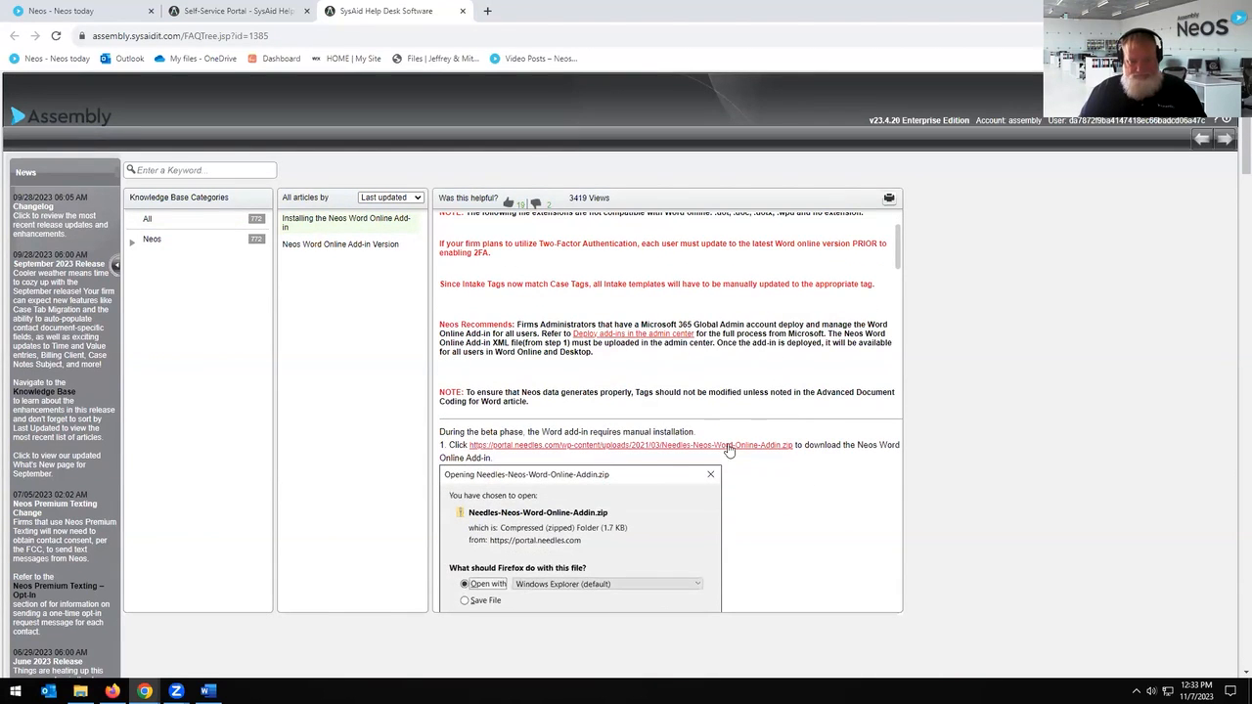
scroll(806, 491, "down", 1)
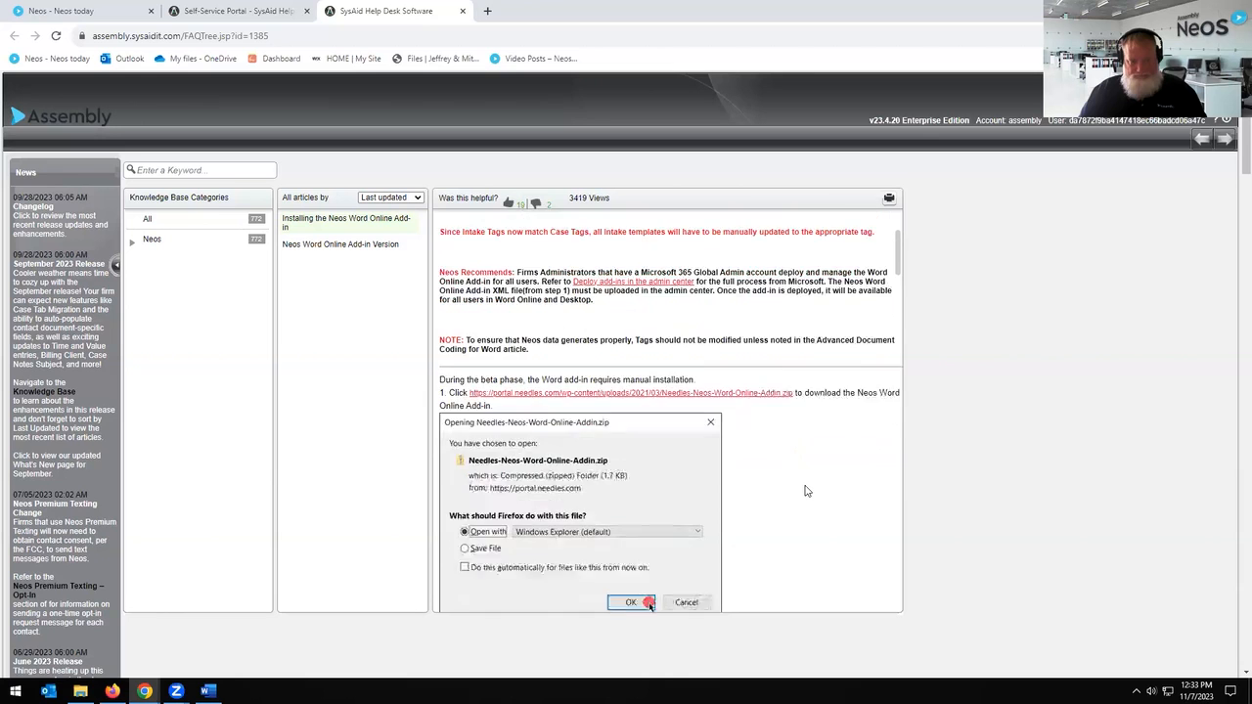
scroll(806, 491, "down", 4)
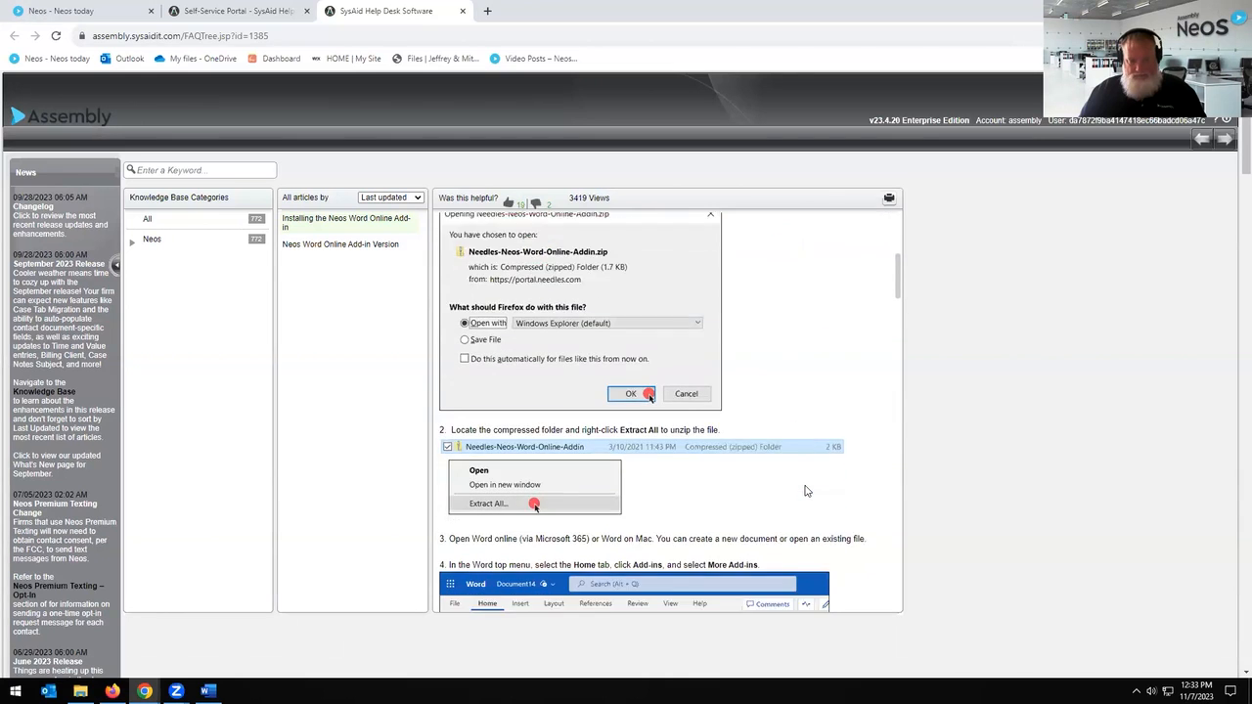
scroll(806, 491, "down", 4)
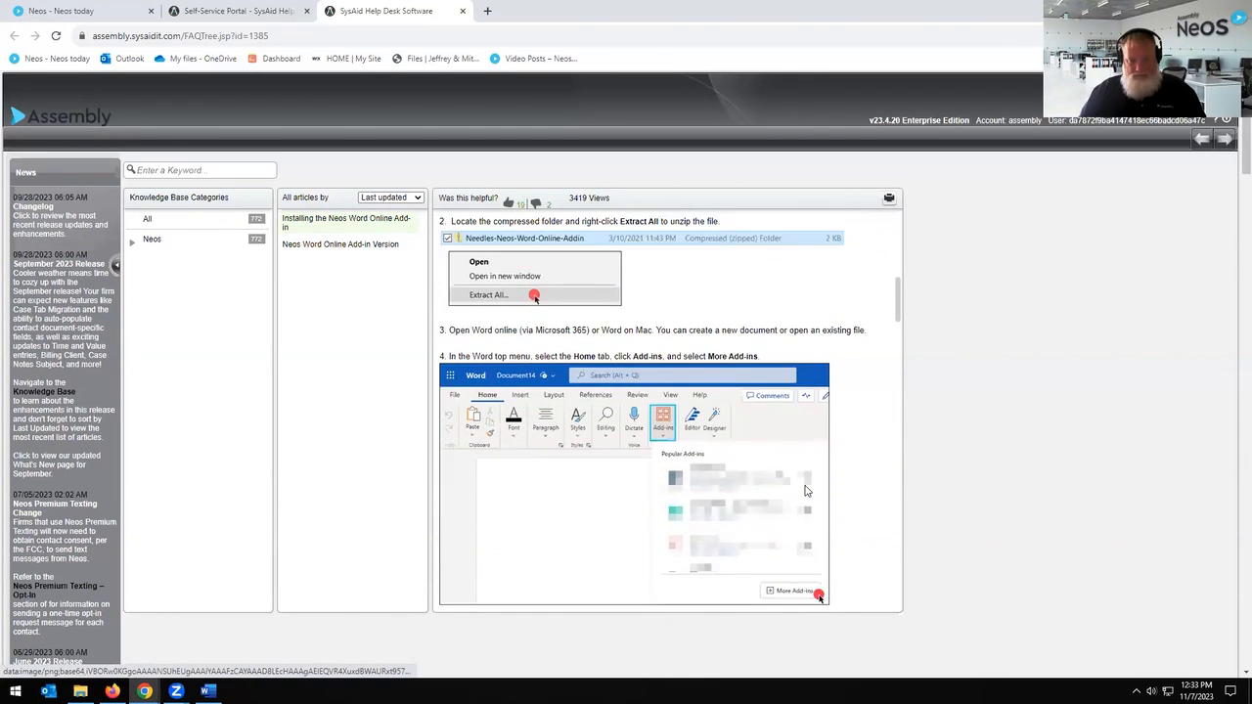
scroll(806, 491, "down", 4)
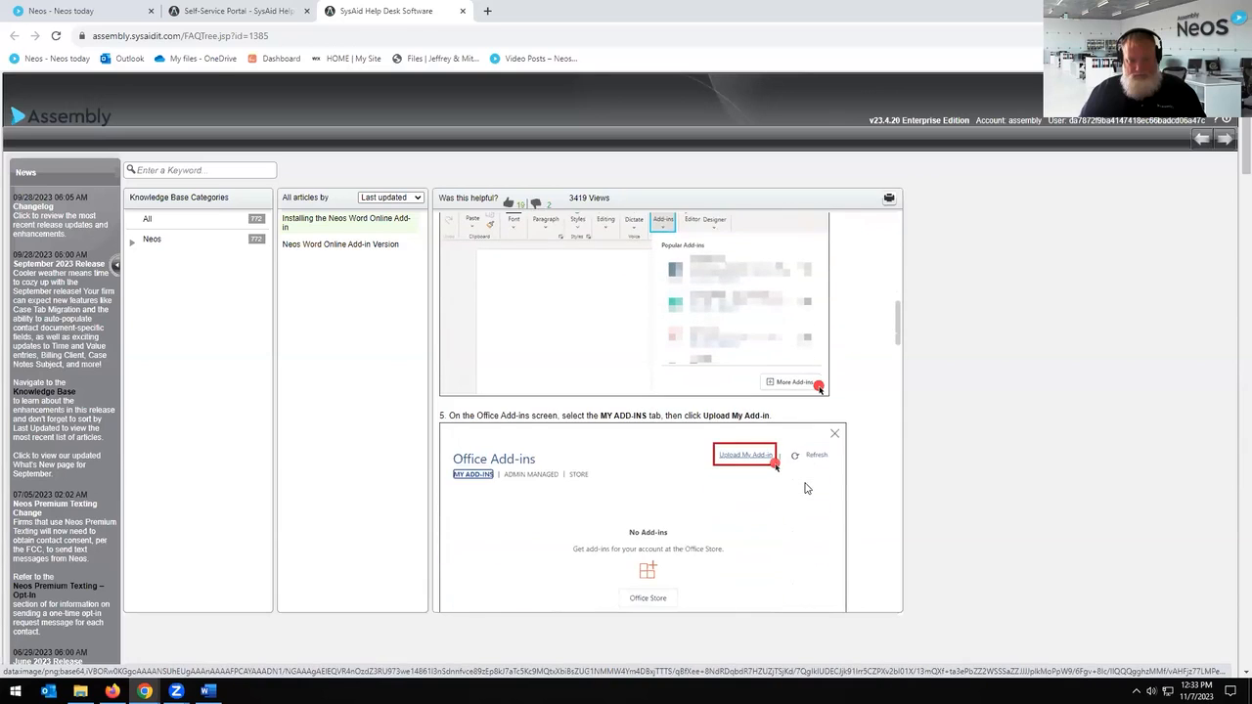
scroll(806, 488, "down", 5)
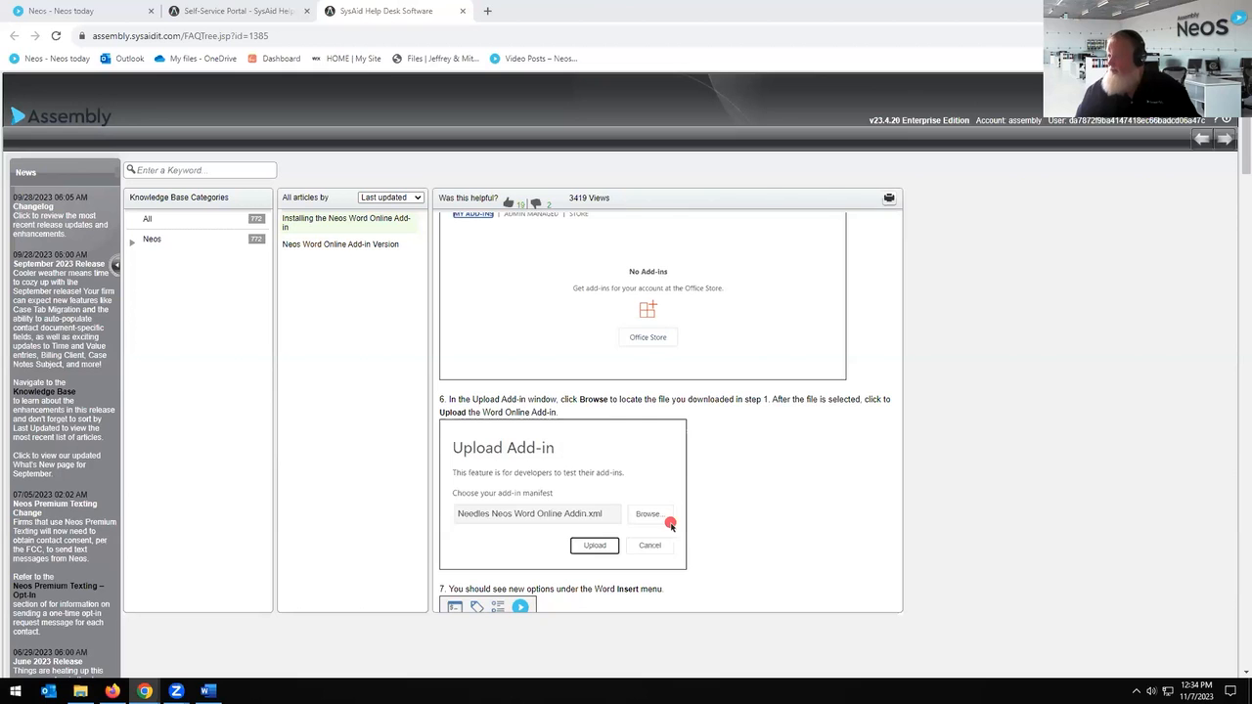
scroll(797, 349, "up", 1)
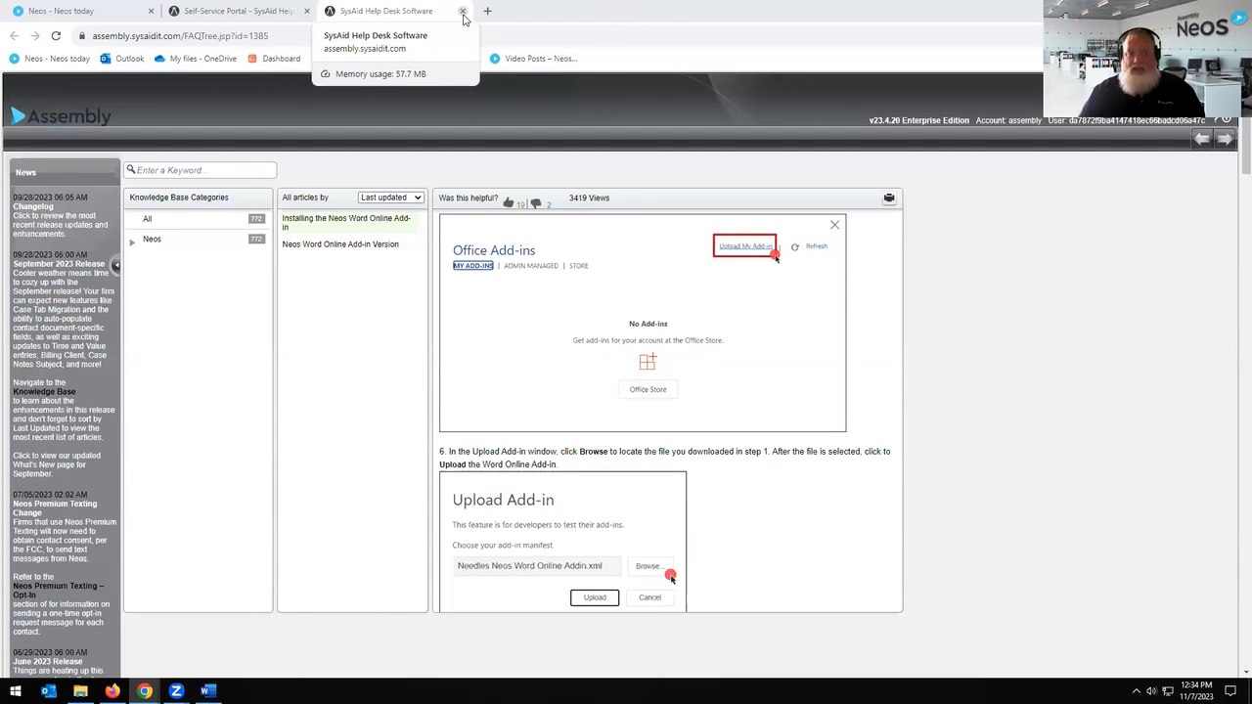
Step: Close the SysAid help desk article and Self-Service Portal tabs
left_click(553, 35)
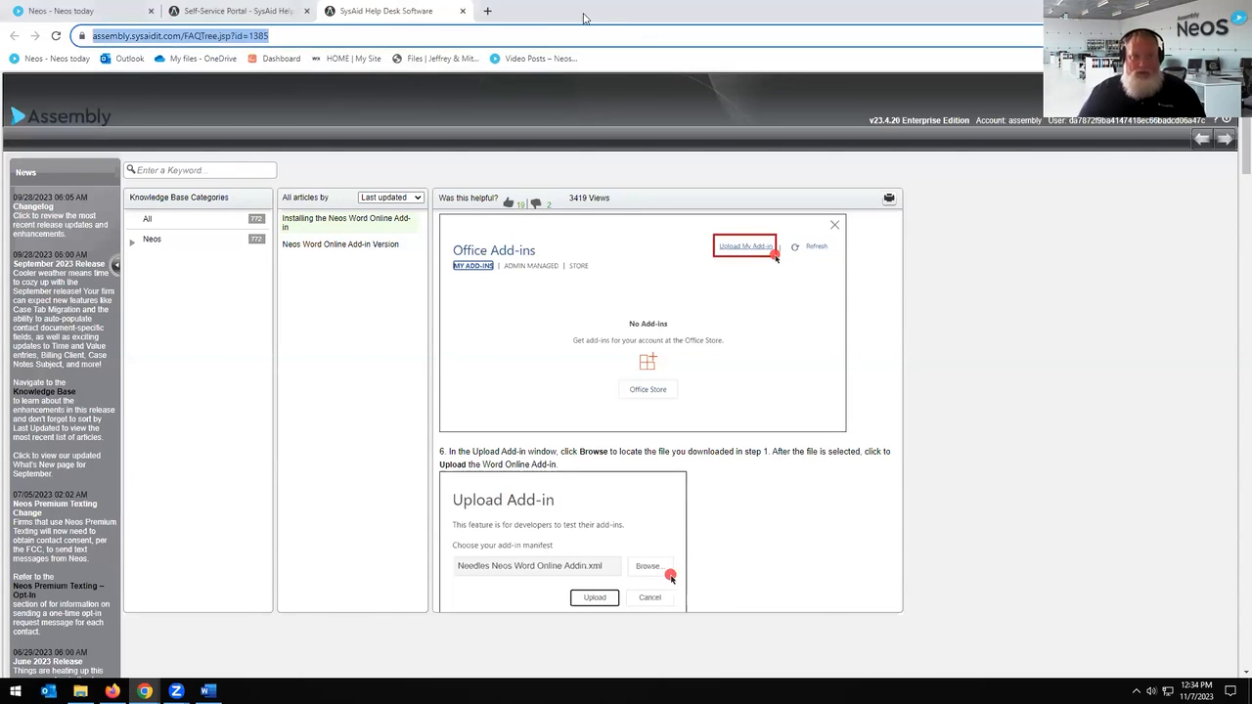
left_click(463, 11)
left_click(308, 12)
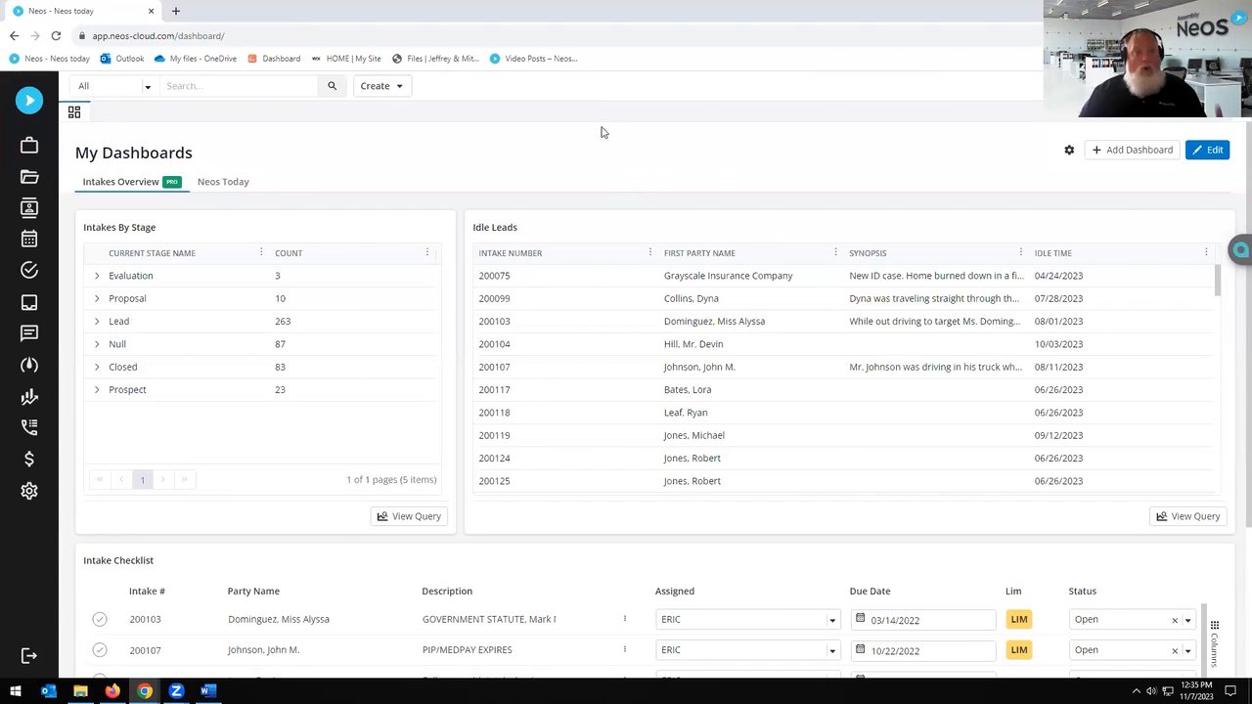
Step: Reopen the Self-Service Portal from Neos and launch the Neos Learning Hub
left_click(1228, 87)
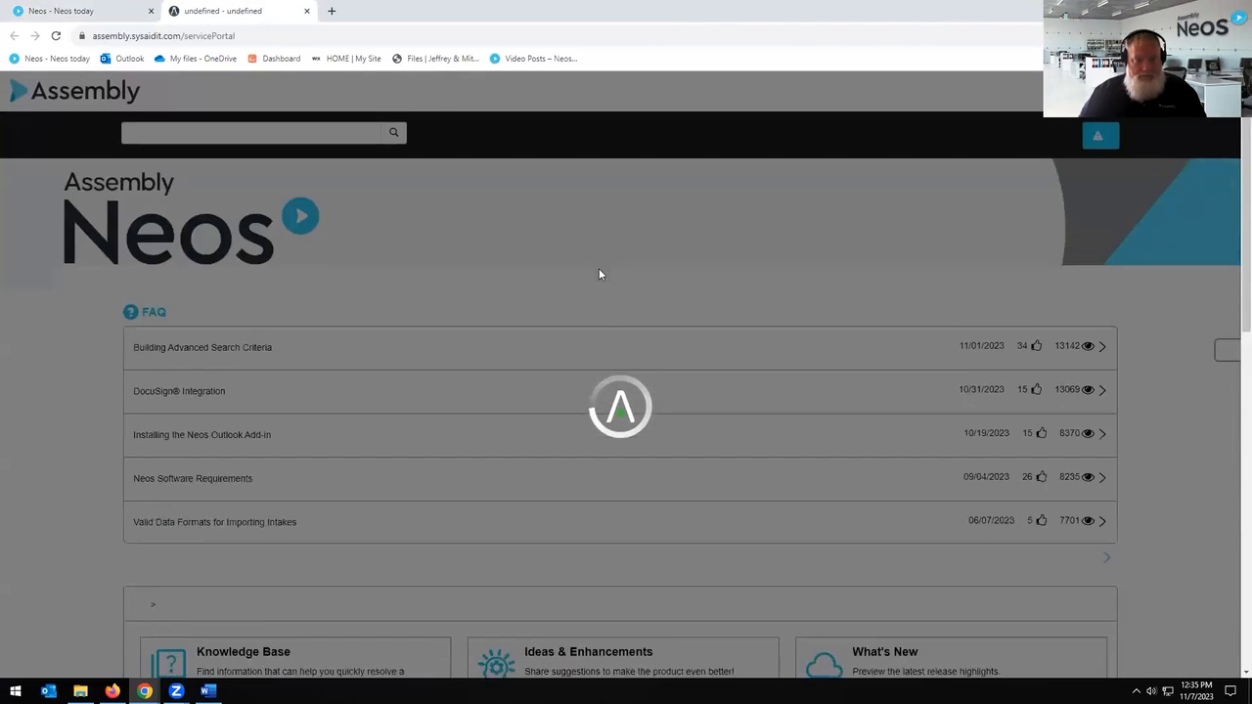
scroll(604, 284, "down", 4)
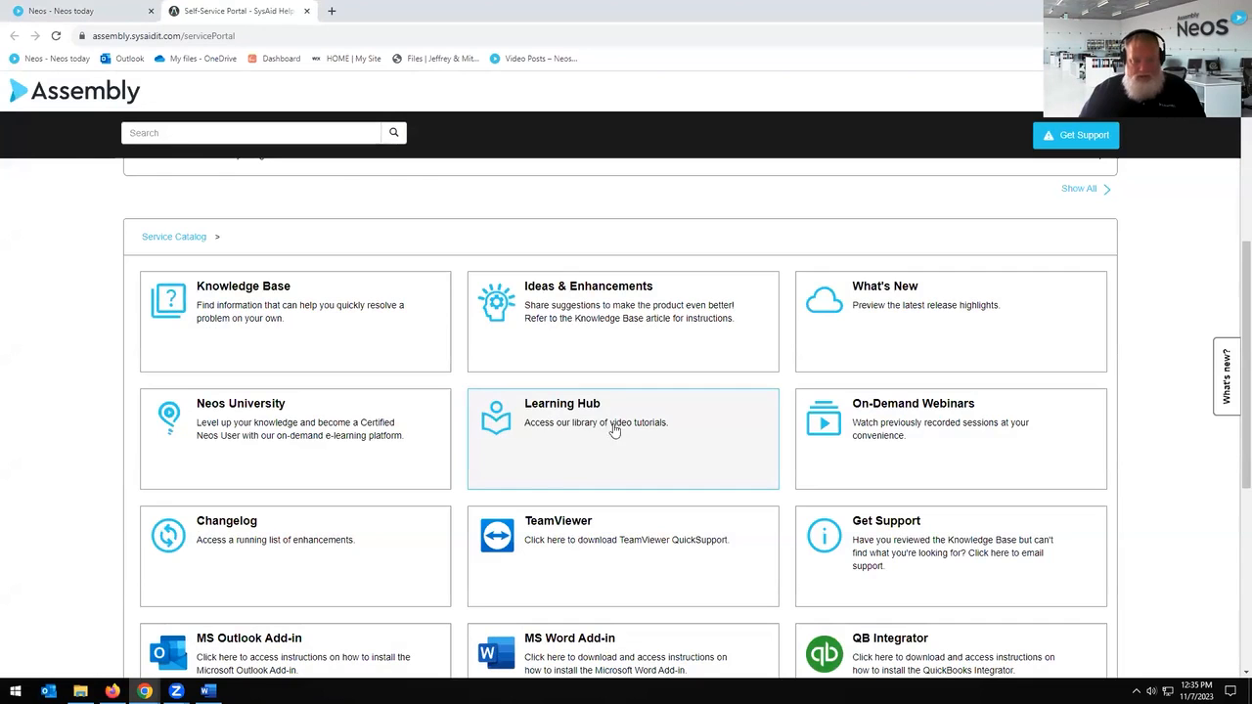
left_click(603, 450)
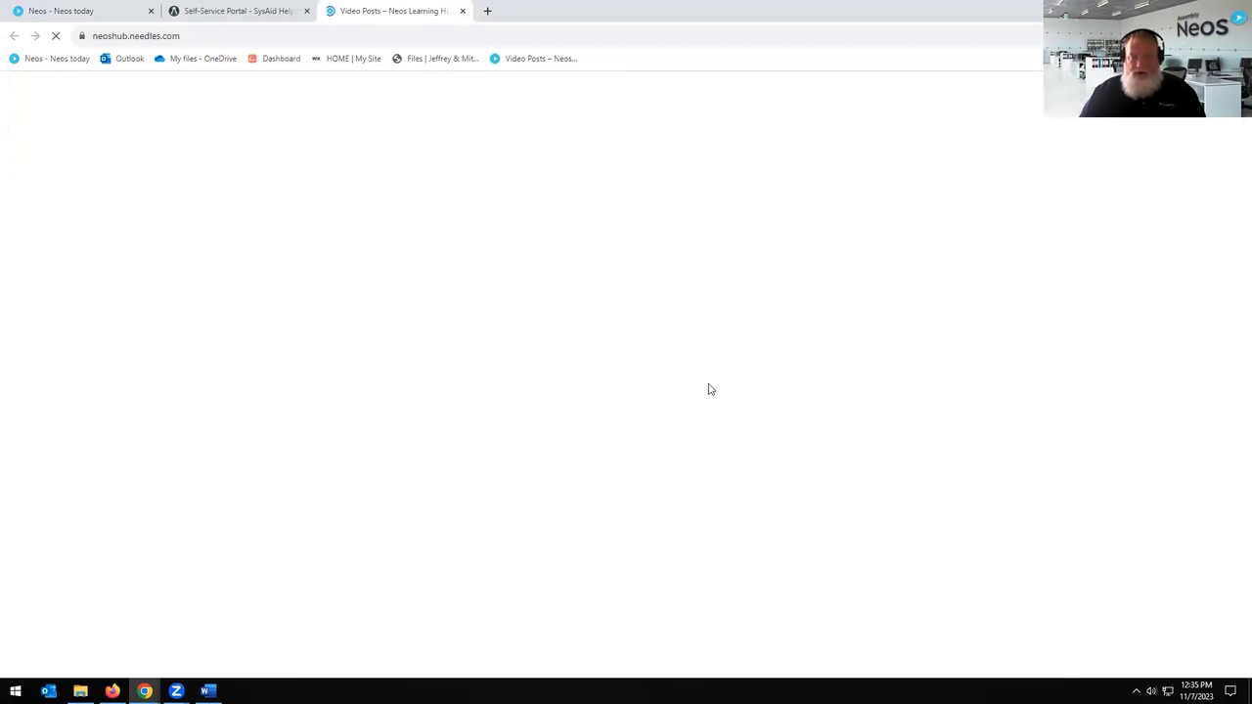
Step: Scroll through the Learning Hub video grid and back up to the Featured Videos
scroll(1142, 350, "down", 1)
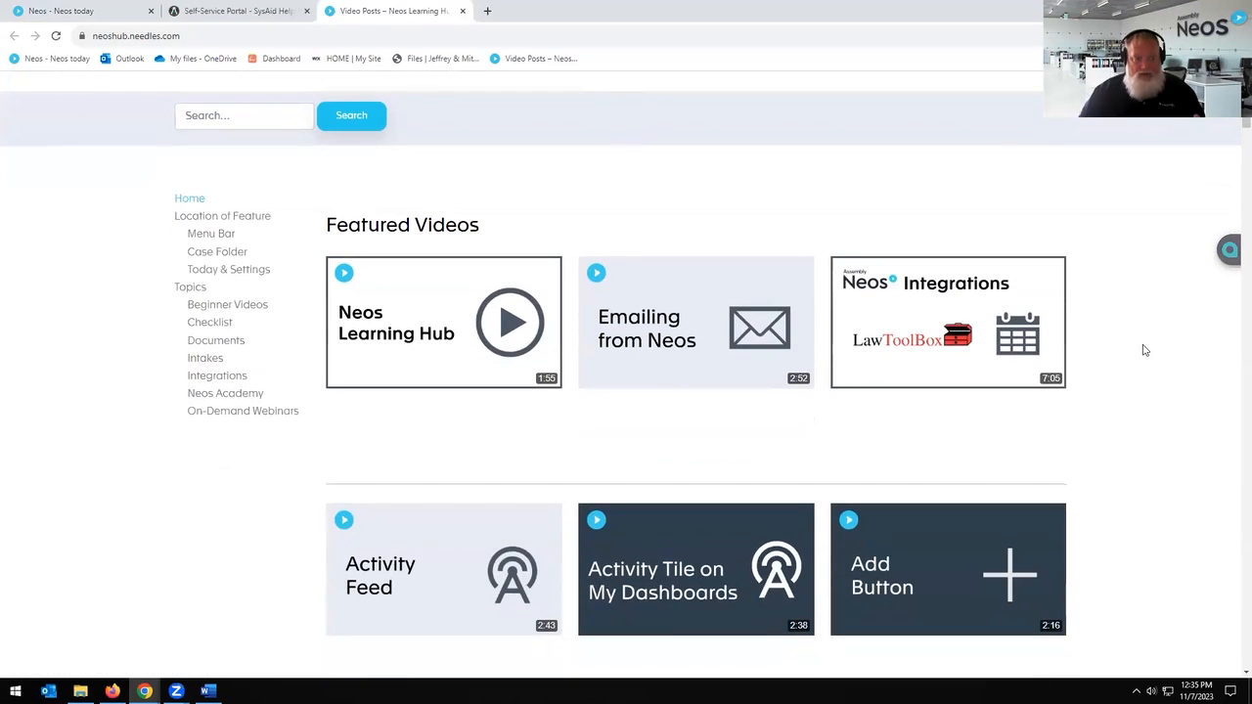
scroll(1144, 350, "down", 7)
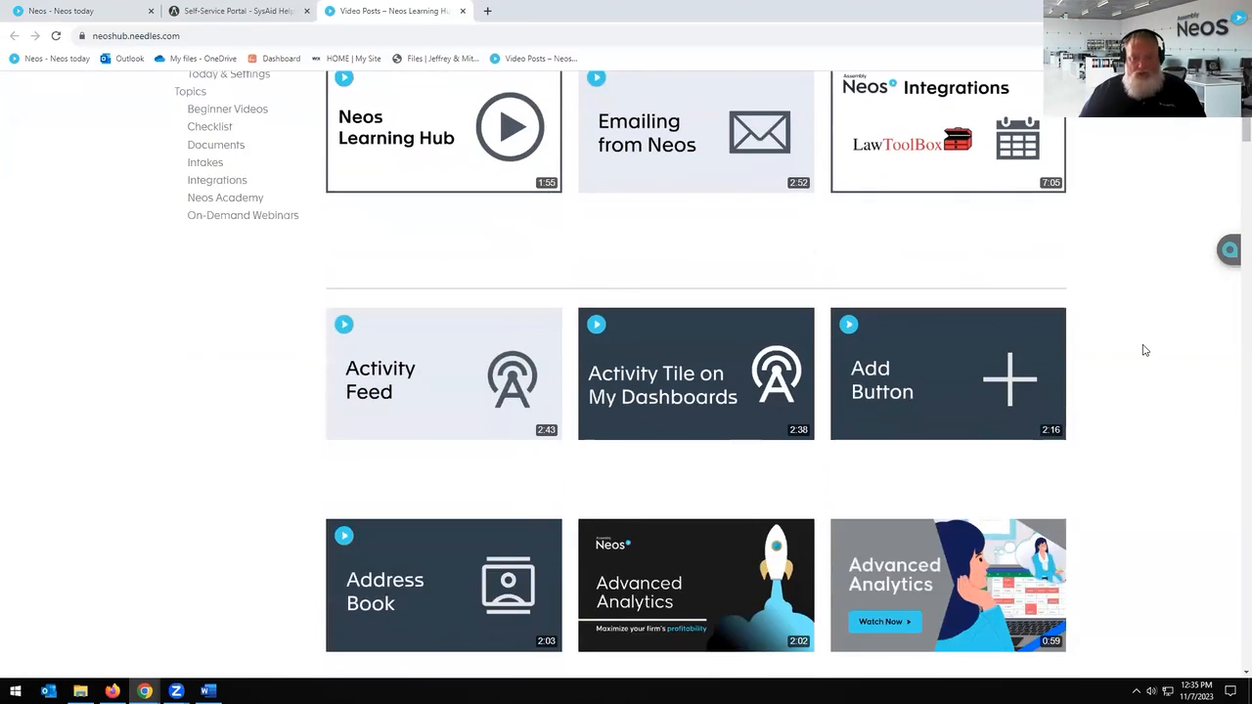
scroll(1145, 350, "down", 10)
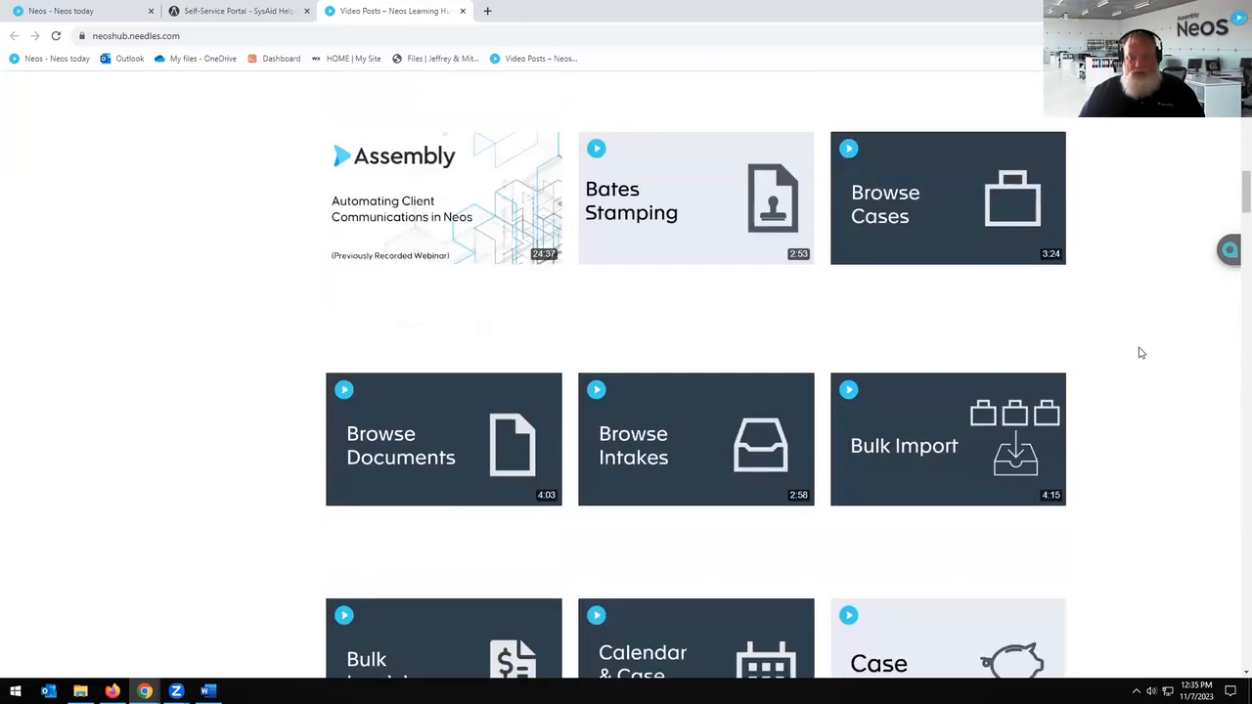
scroll(1141, 352, "down", 12)
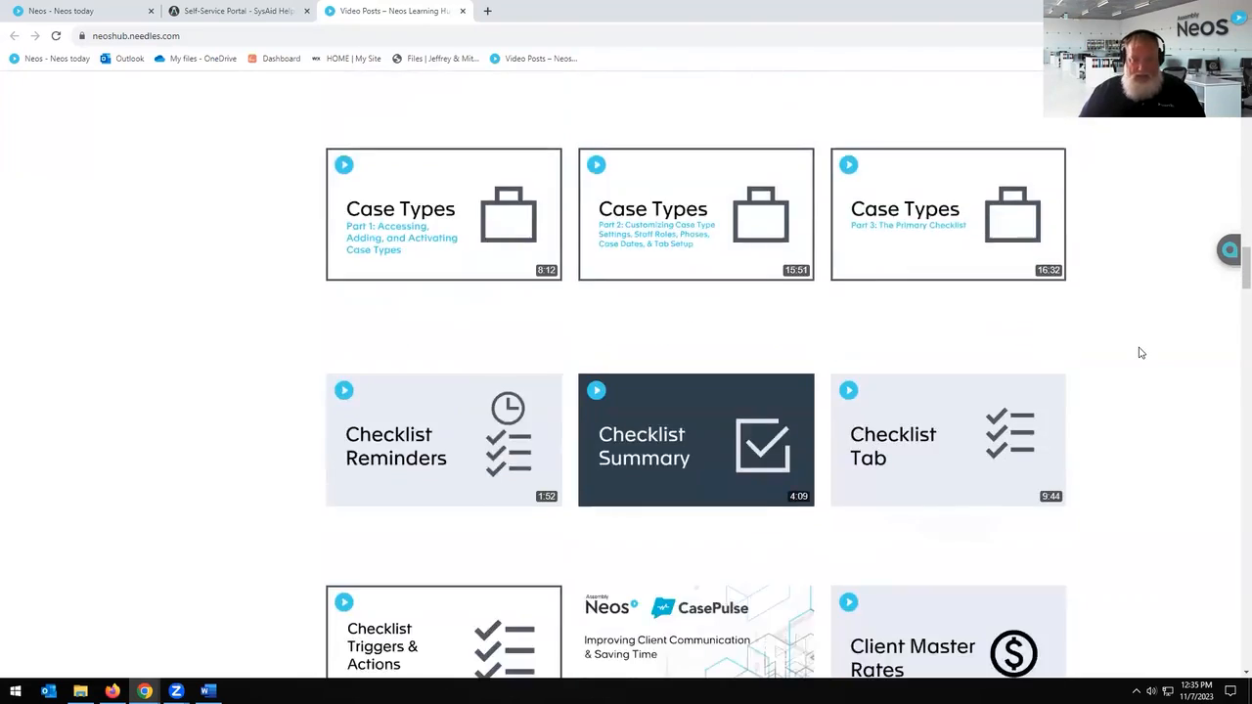
scroll(1141, 352, "down", 2)
scroll(1140, 352, "up", 20)
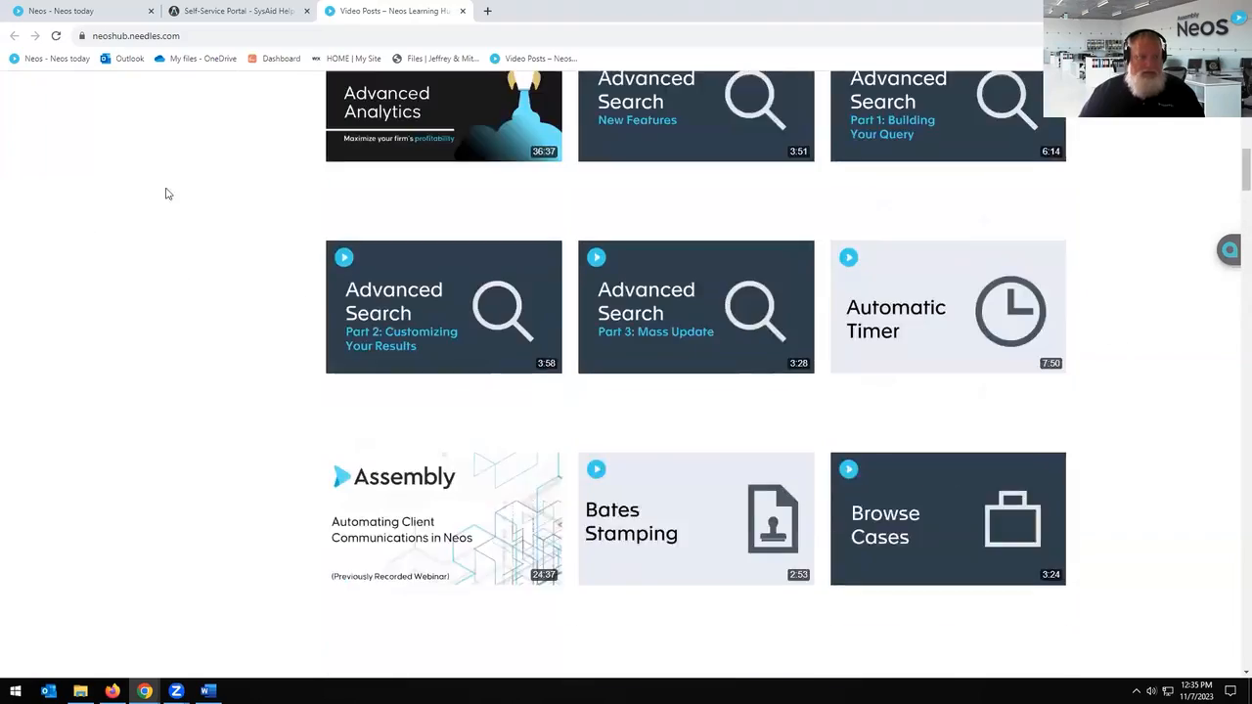
scroll(166, 193, "up", 10)
Step: Search the Learning Hub videos for 'Template'
left_click(235, 182)
type("Template")
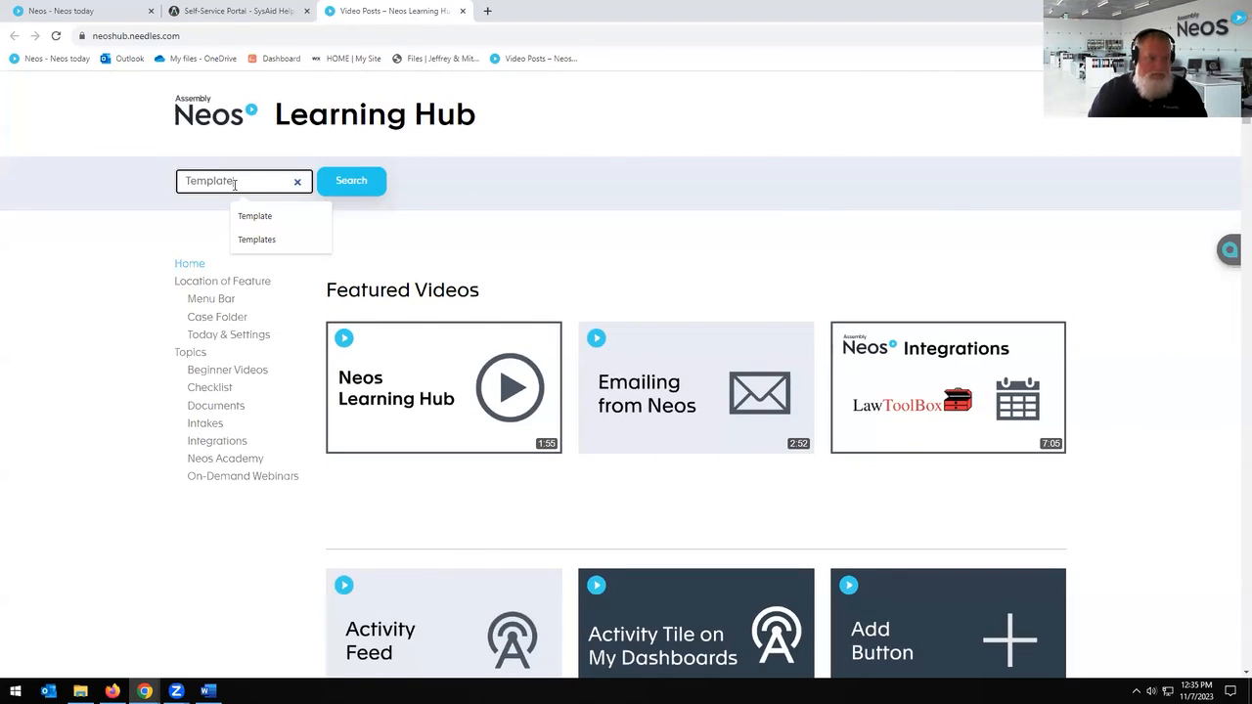
key("Return")
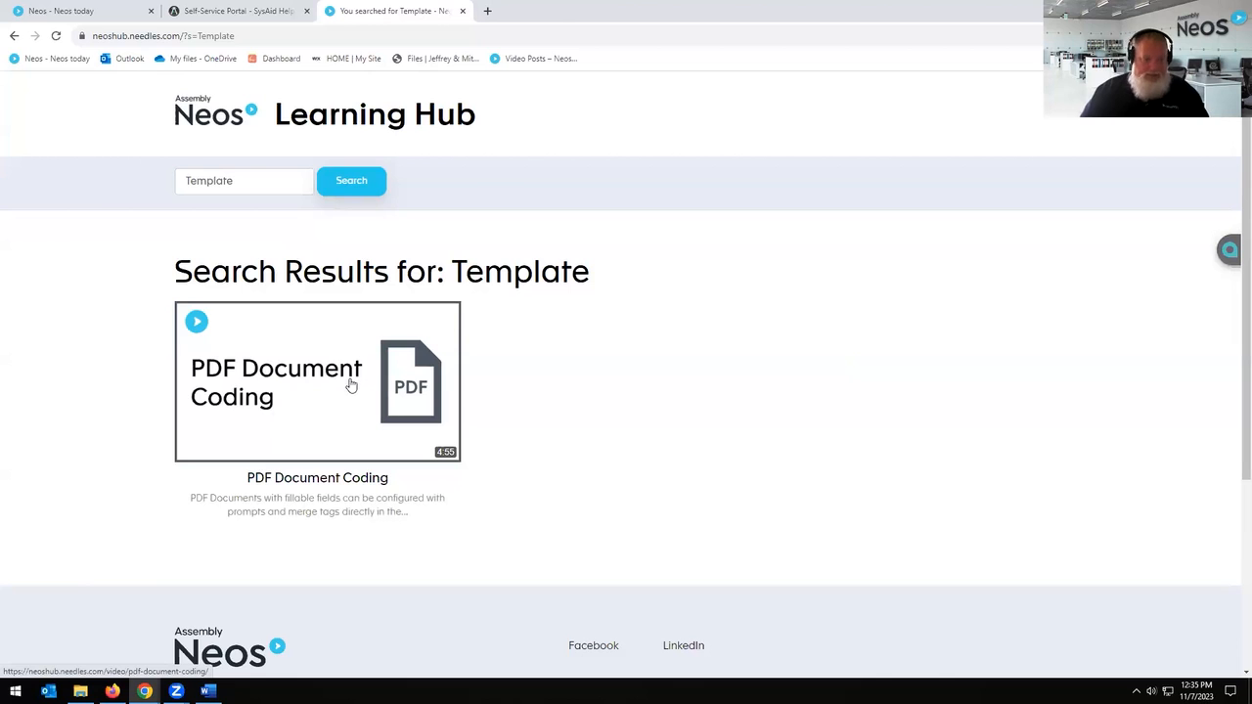
Step: Search for 'Merge' instead, then clear it and go back to the Template results
left_click_drag(239, 181, 115, 183)
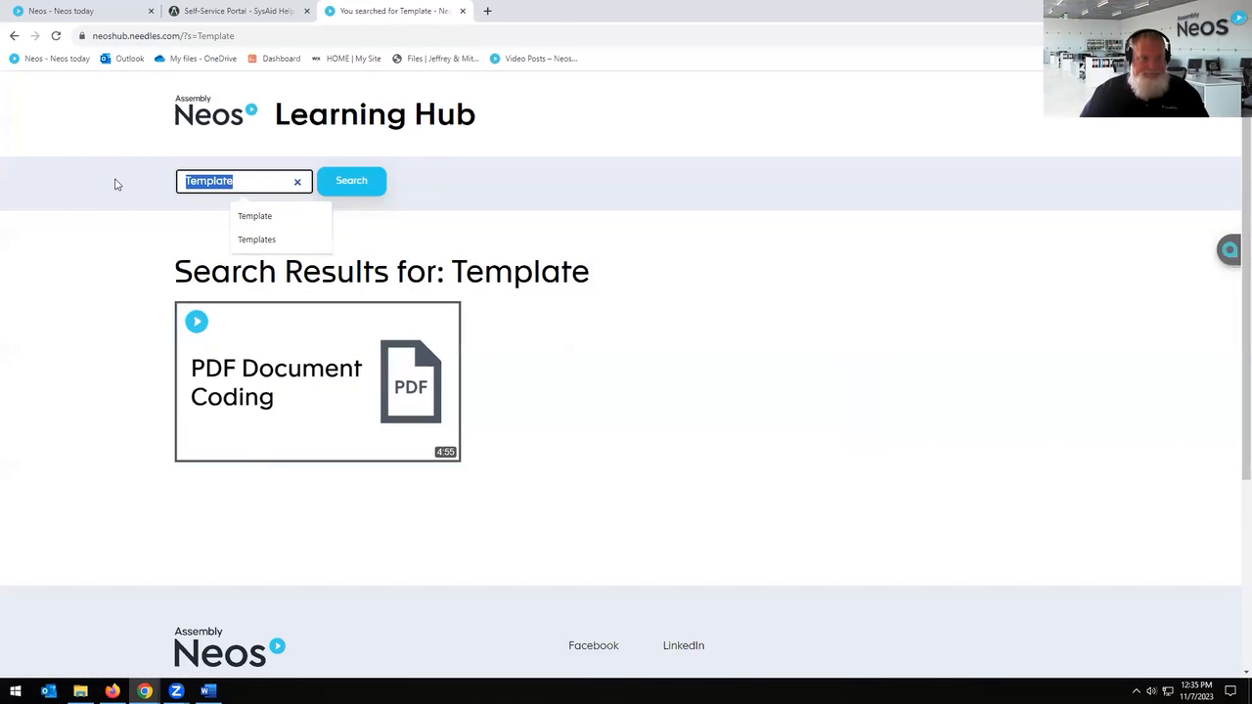
key("BackSpace")
type("Merge")
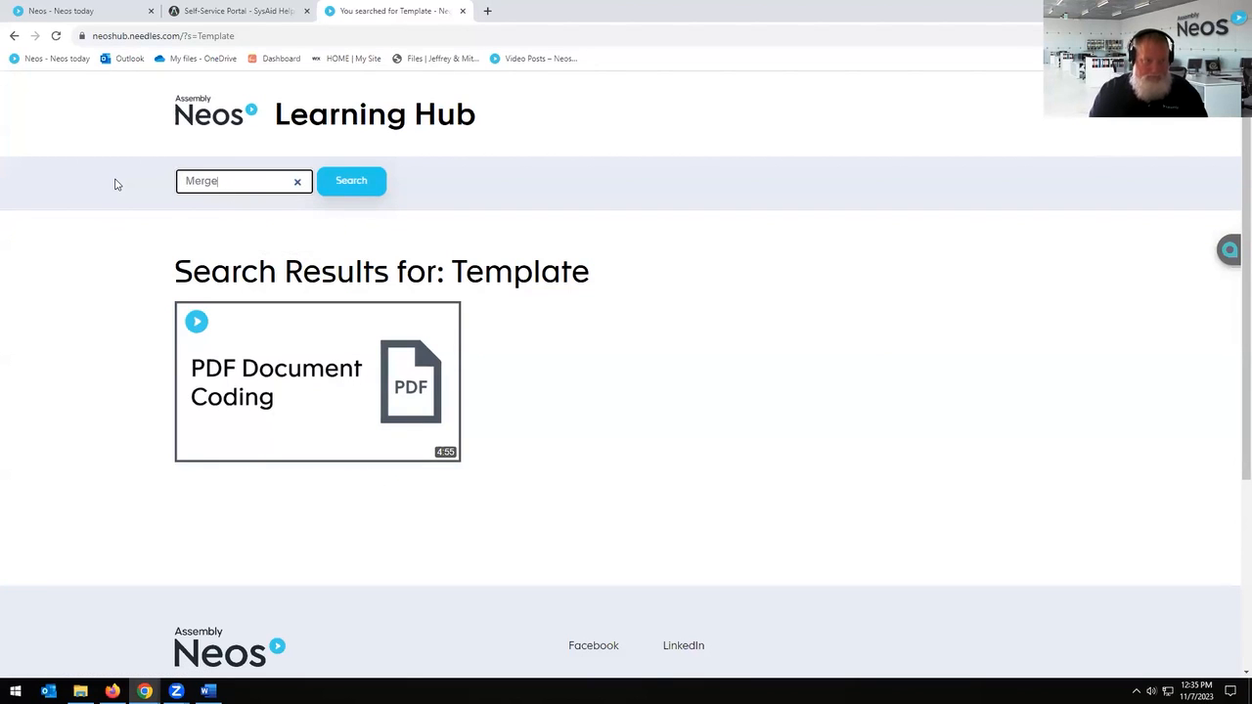
key("Return")
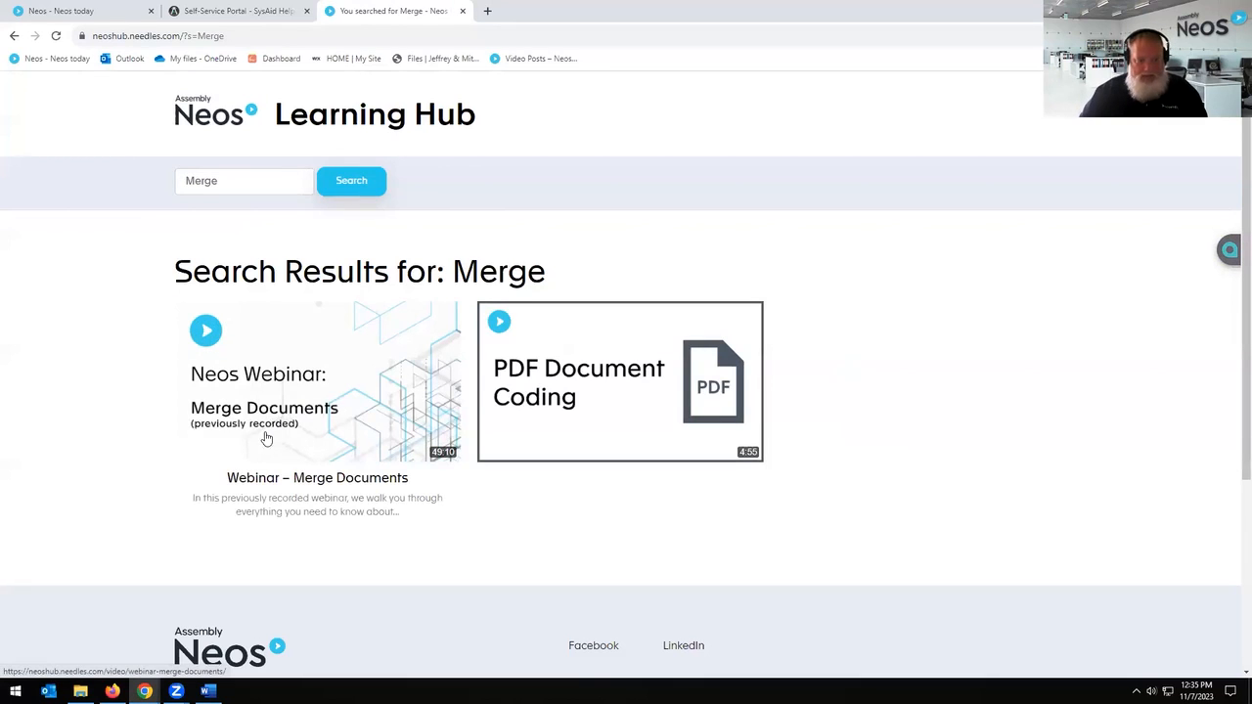
left_click_drag(268, 182, 142, 185)
key("BackSpace")
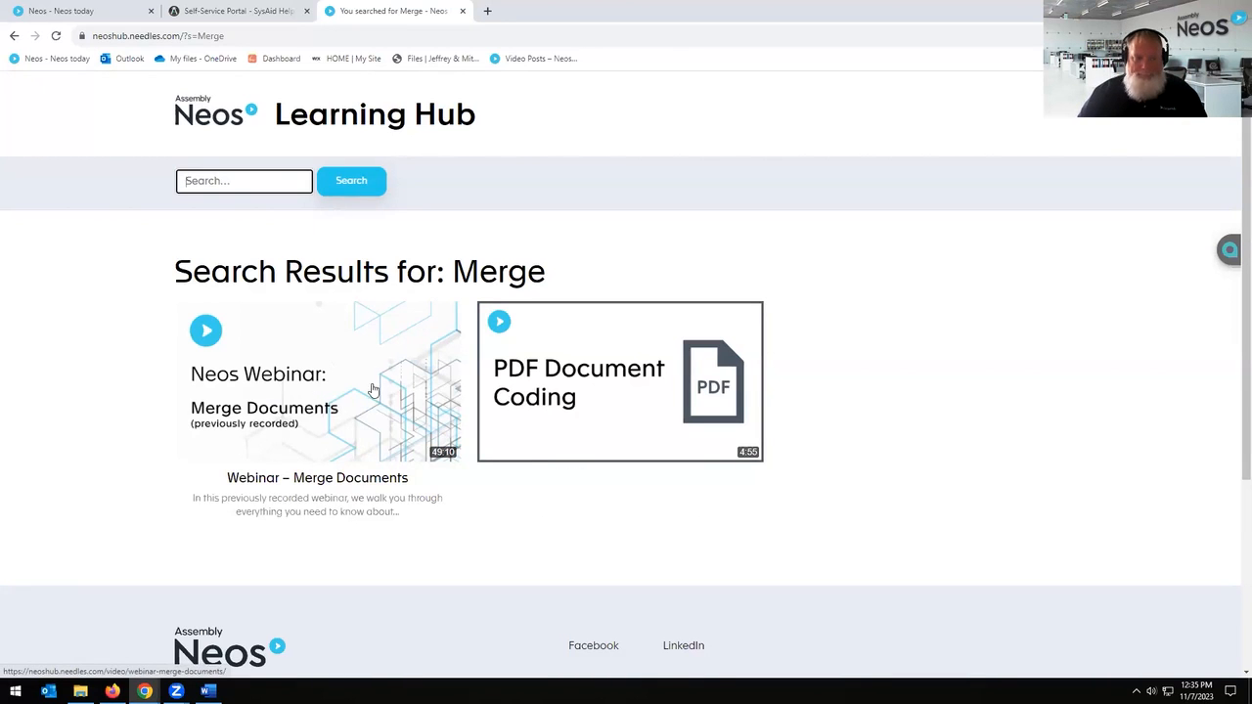
key("alt+Left")
key("alt+Left")
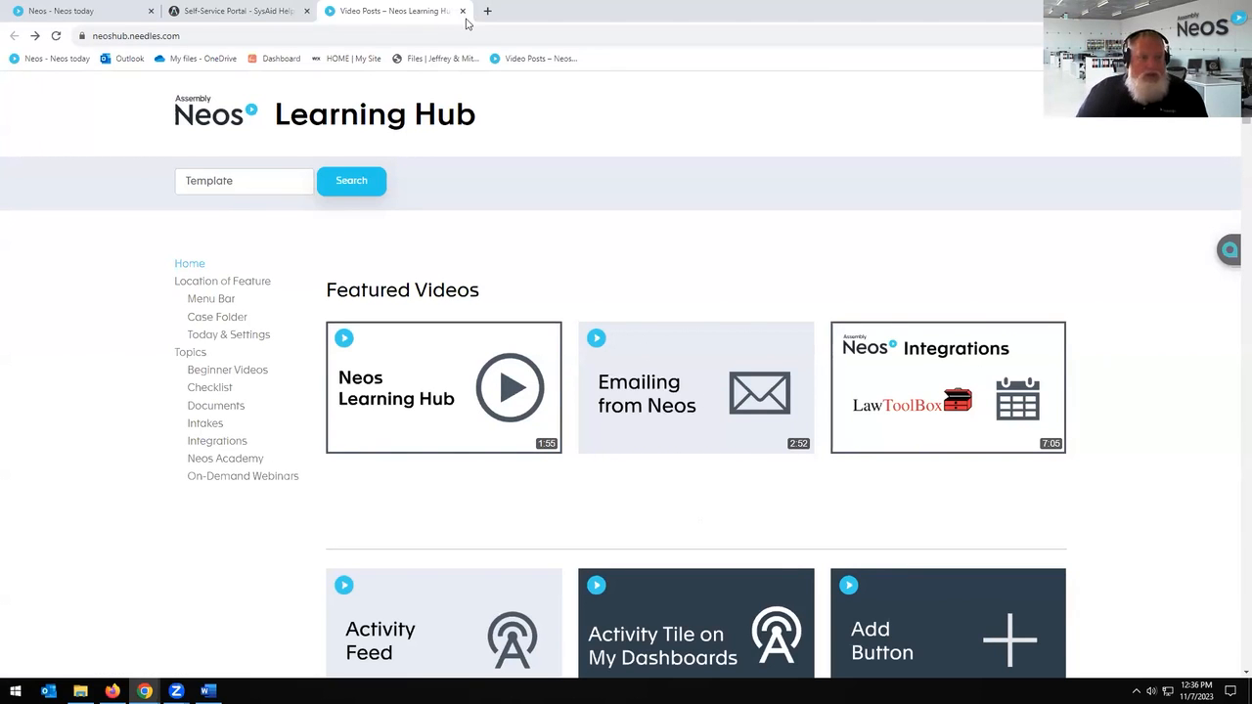
Step: Close the Learning Hub and Self-Service Portal tabs and return to Neos Settings
left_click(463, 11)
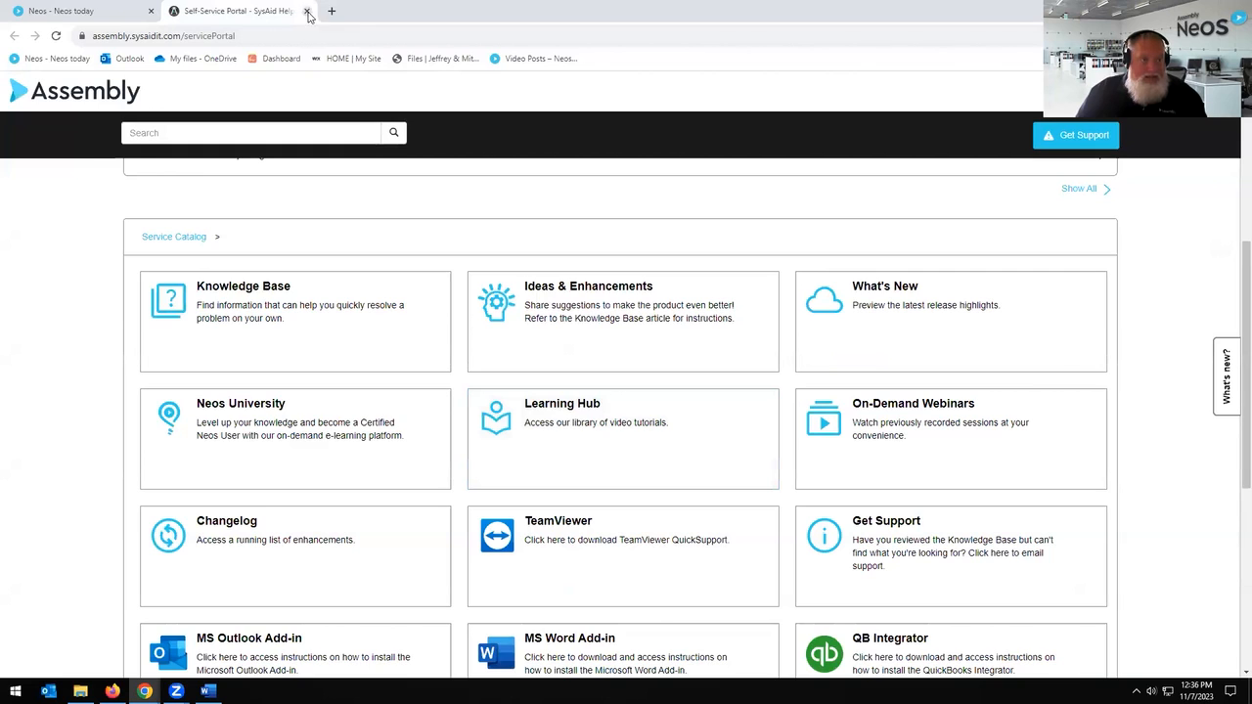
left_click(307, 12)
left_click(29, 491)
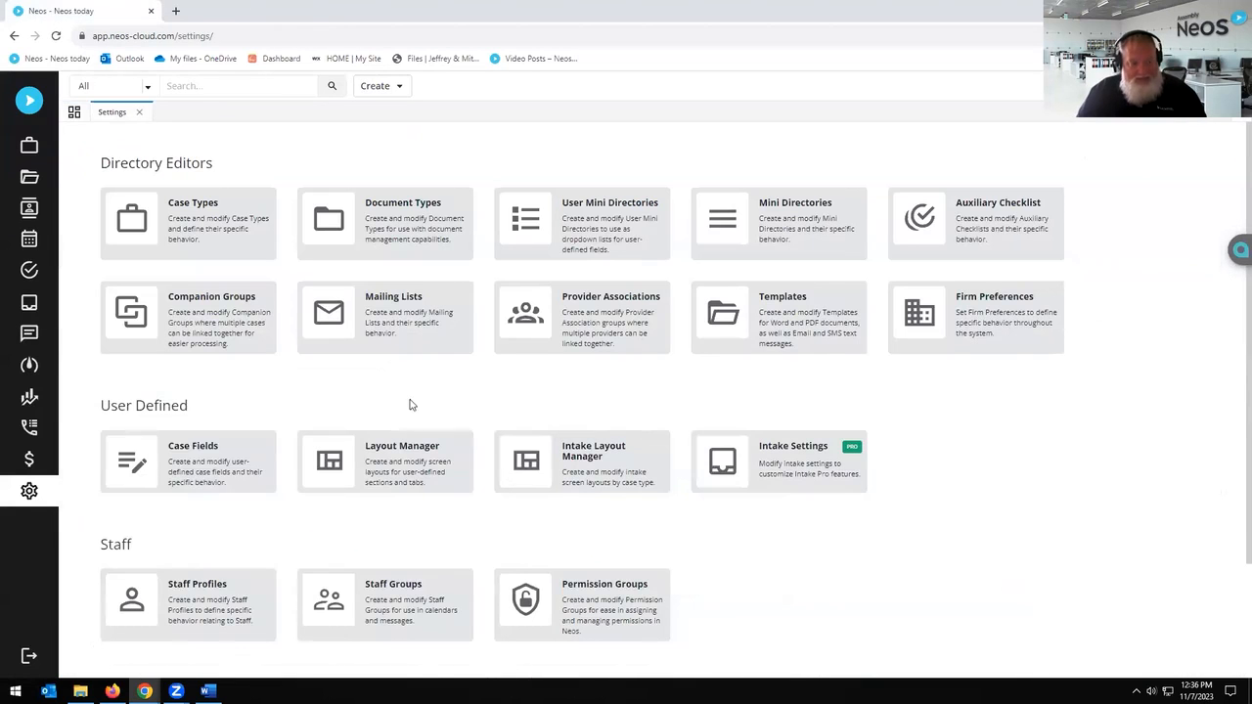
Step: Open Staff Profiles, view one staff member's profile, then close it
left_click(219, 611)
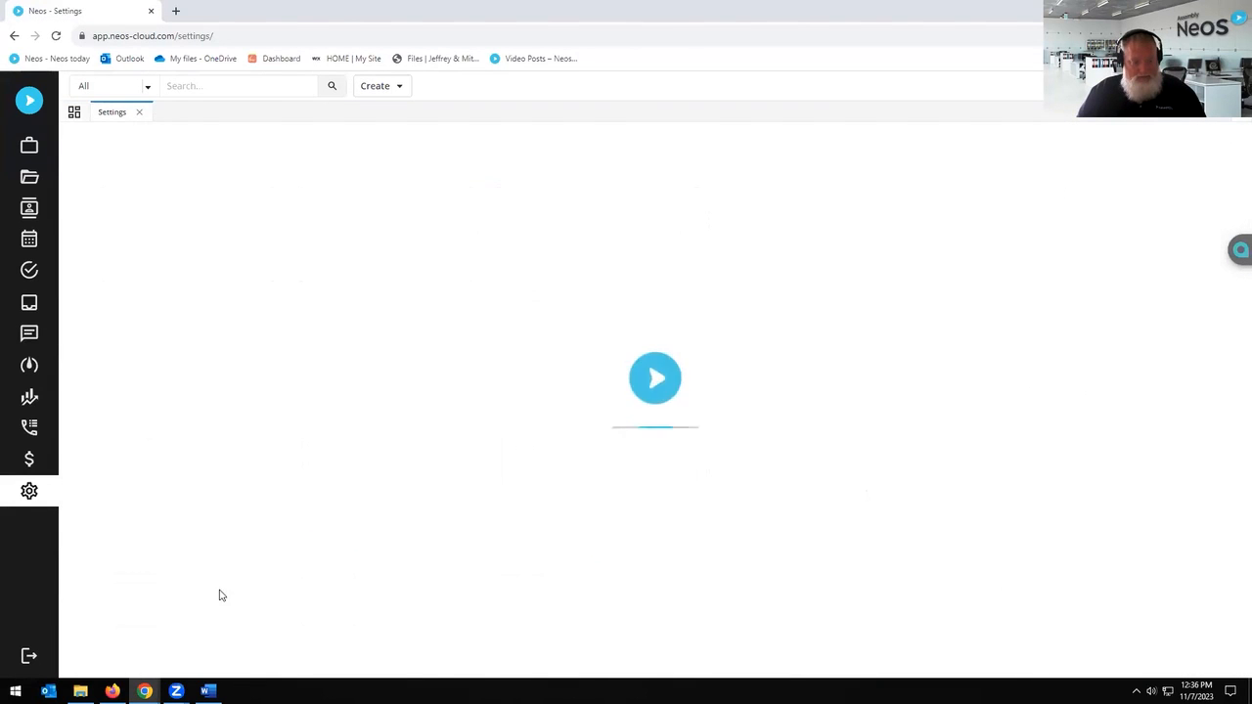
left_click(298, 537)
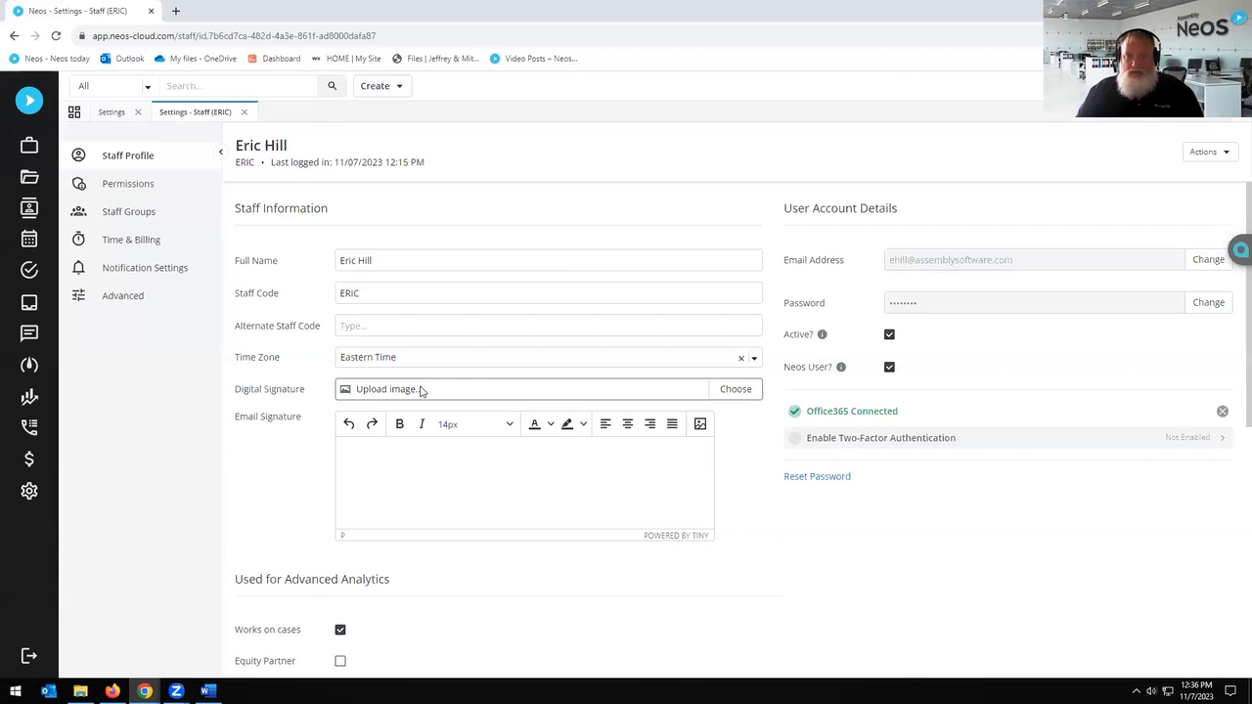
left_click(246, 113)
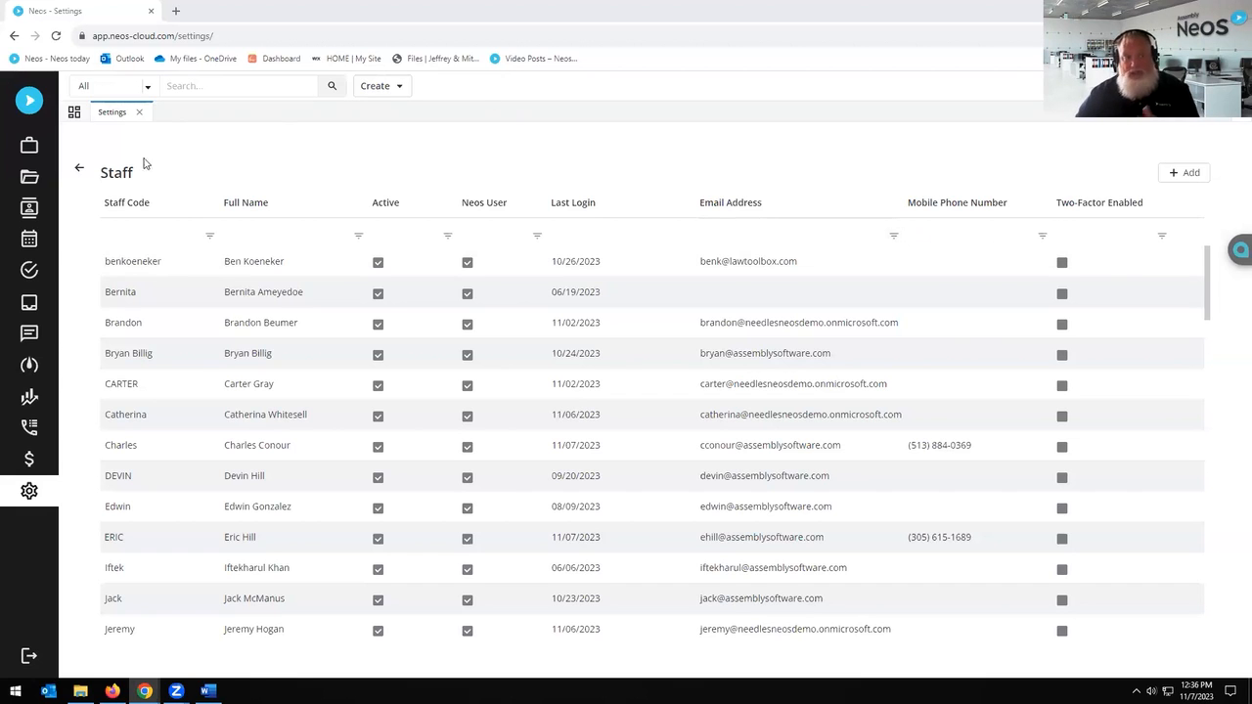
Step: Open the ACADEMY Demand to InsurerAdjuster.docx template source from Settings > Templates in Word Online
left_click(79, 172)
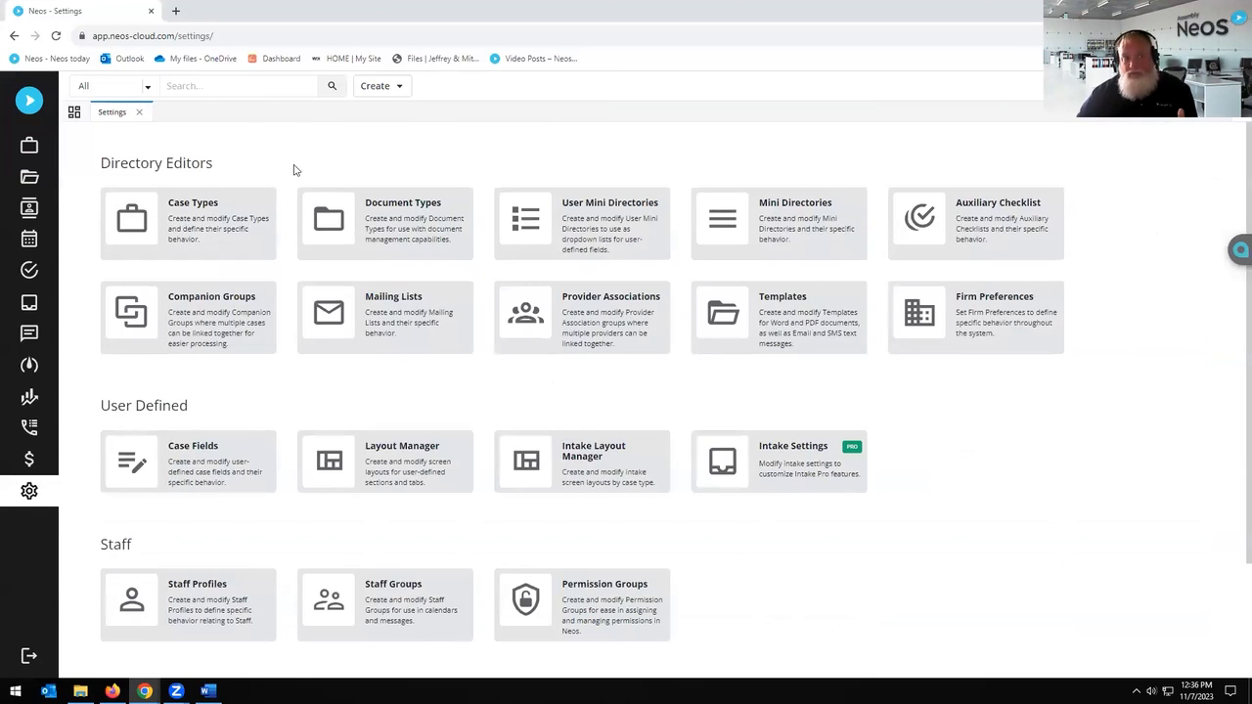
left_click(790, 340)
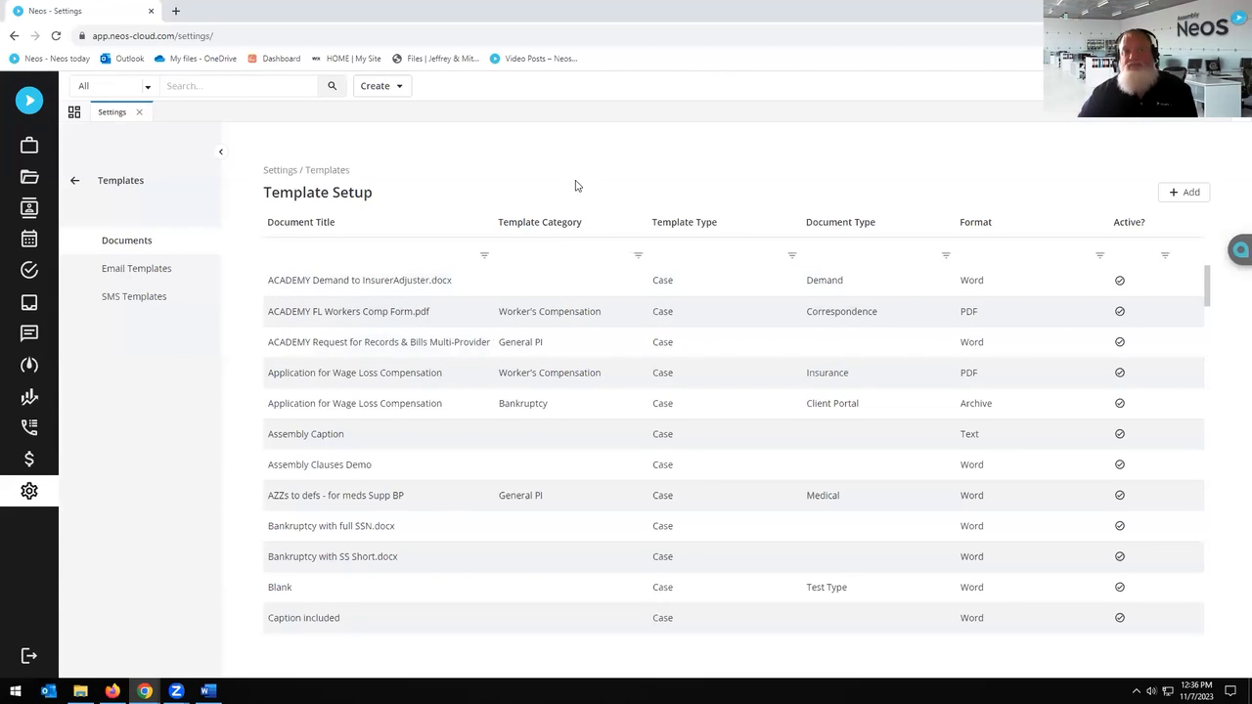
left_click(395, 289)
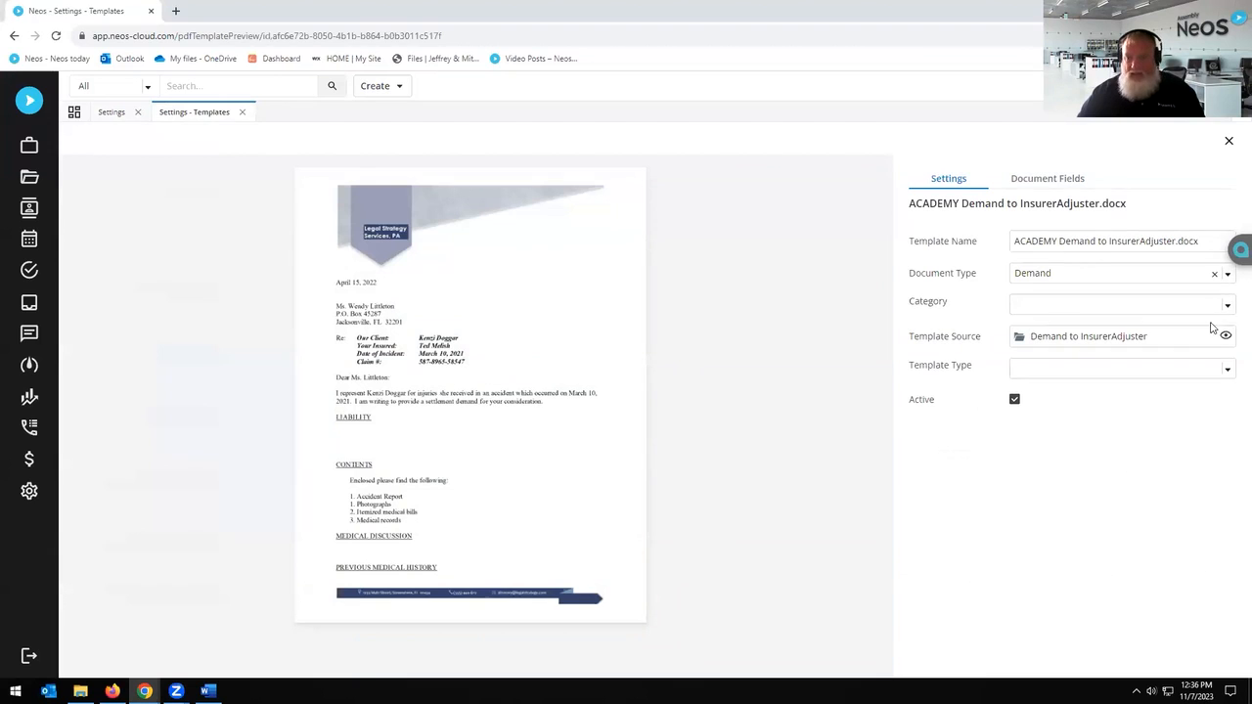
left_click(1226, 335)
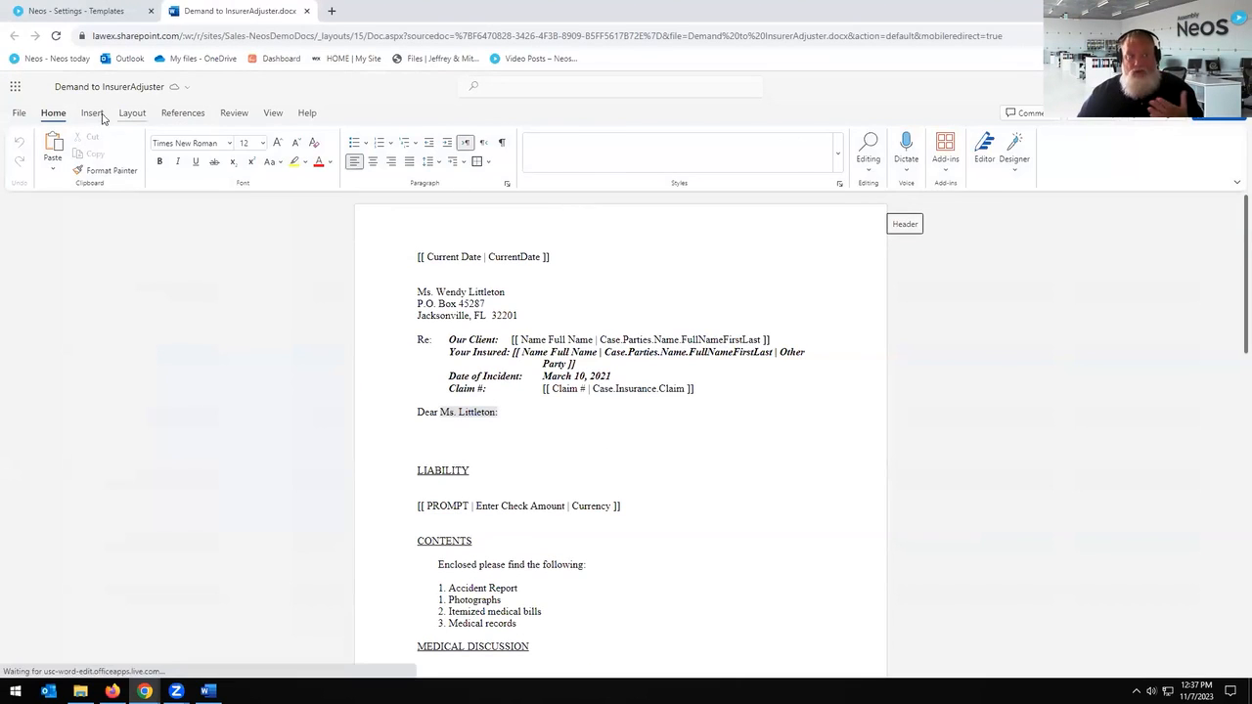
Step: Show the Insert ribbon so the Needles Neos add-in buttons load
left_click(92, 114)
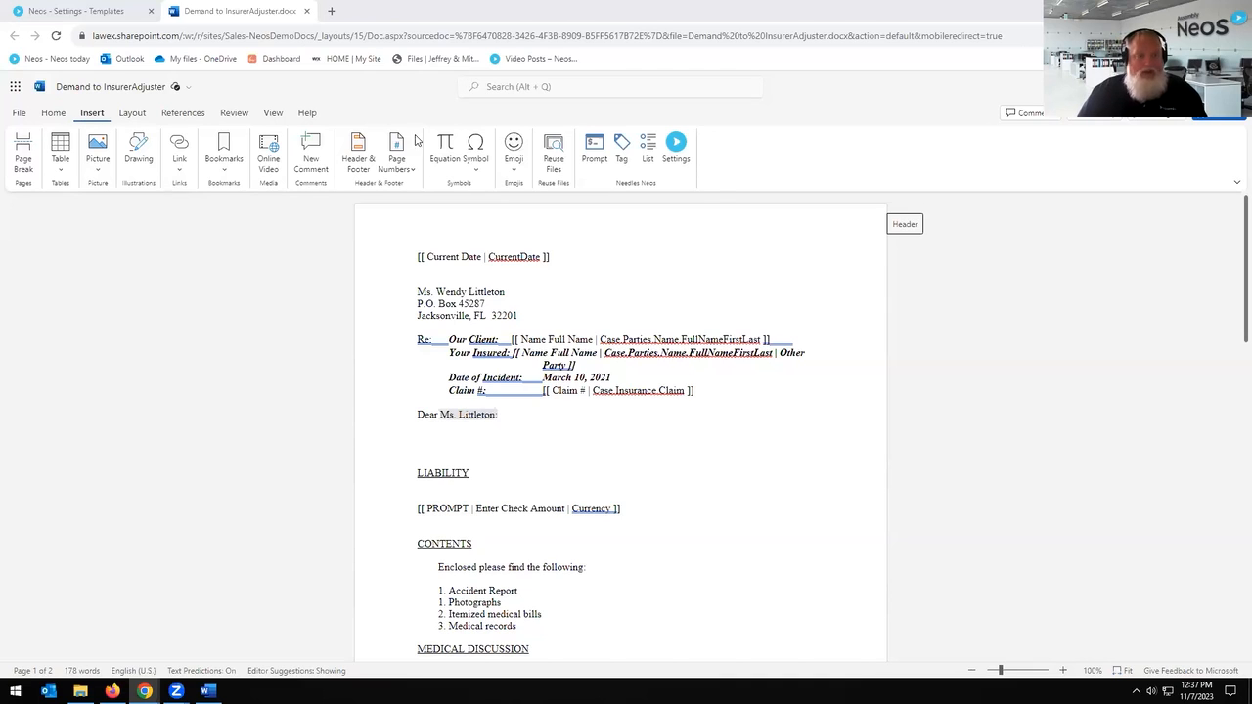
Step: In the Needles Neos Tag panel, choose Merge Type Case, Category Party, and filter for Email
left_click(622, 147)
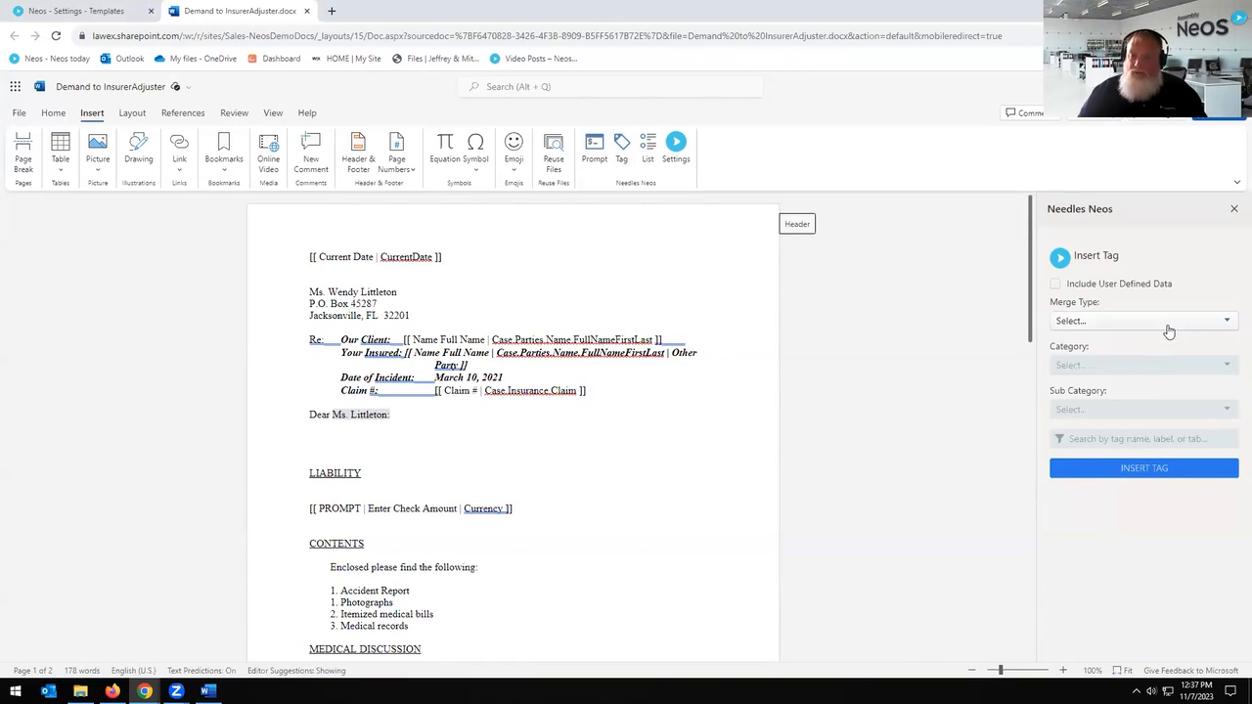
left_click(1168, 323)
left_click(1134, 346)
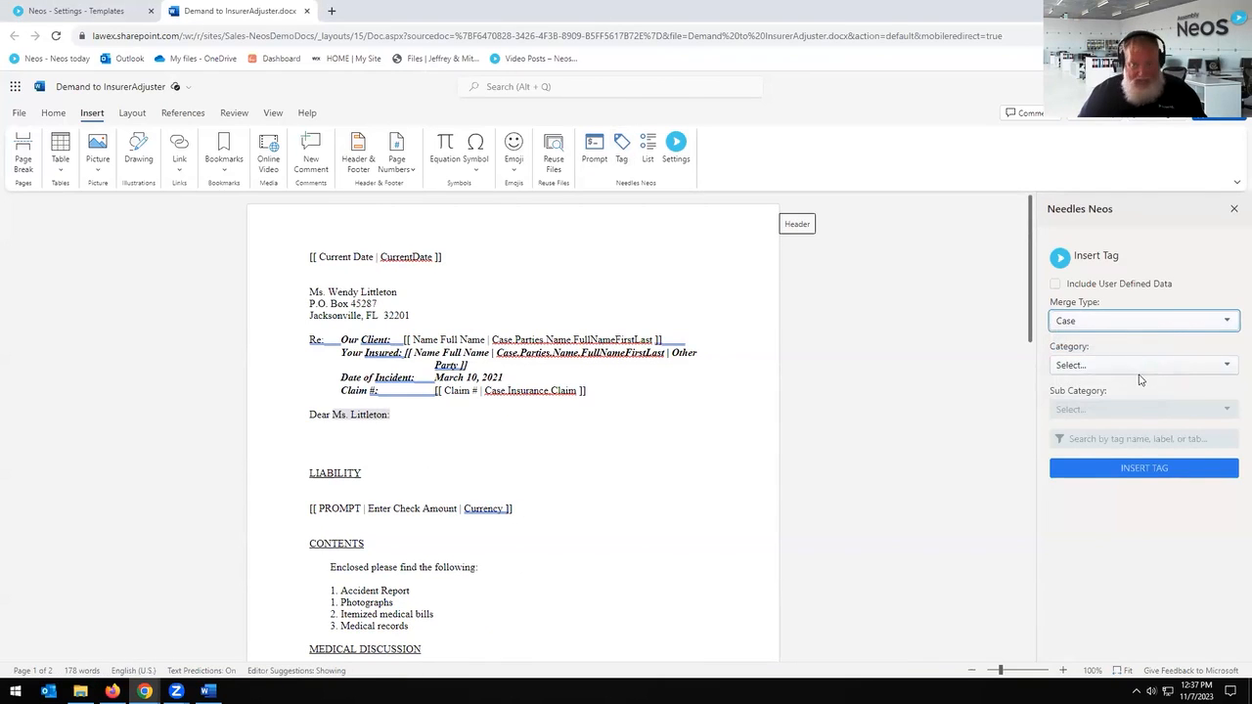
left_click(1135, 367)
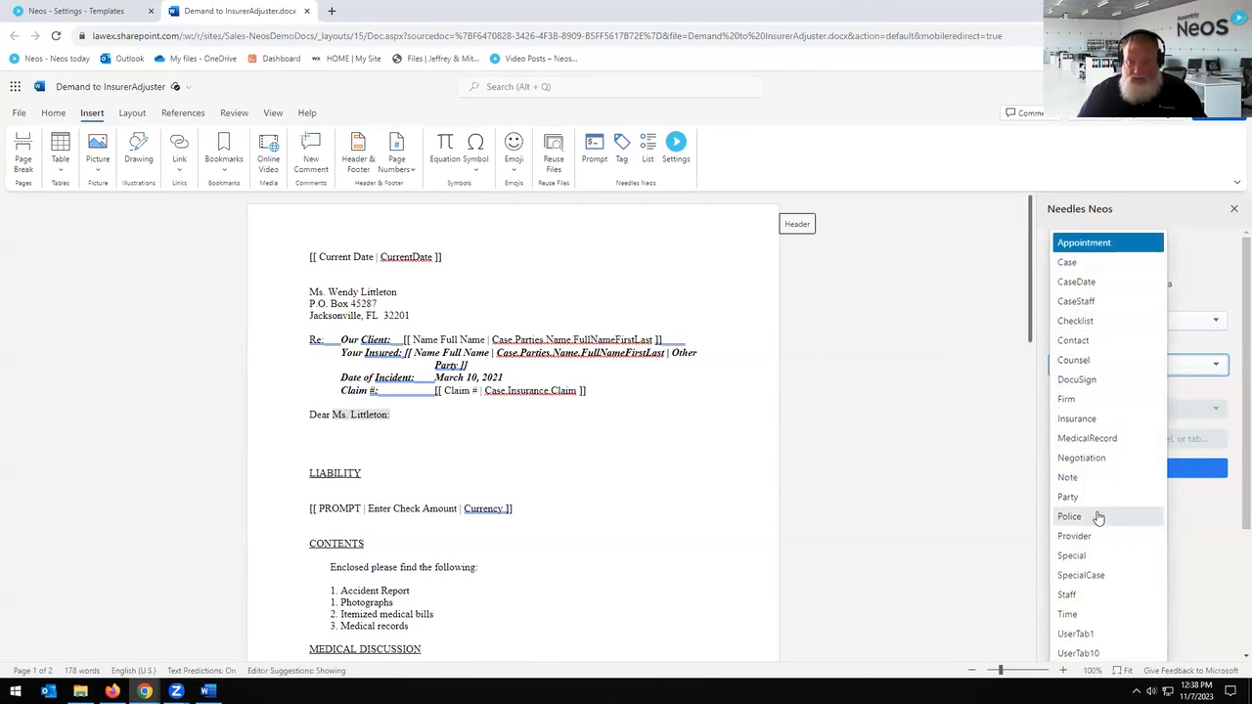
left_click(1088, 501)
left_click(1125, 439)
type("Email")
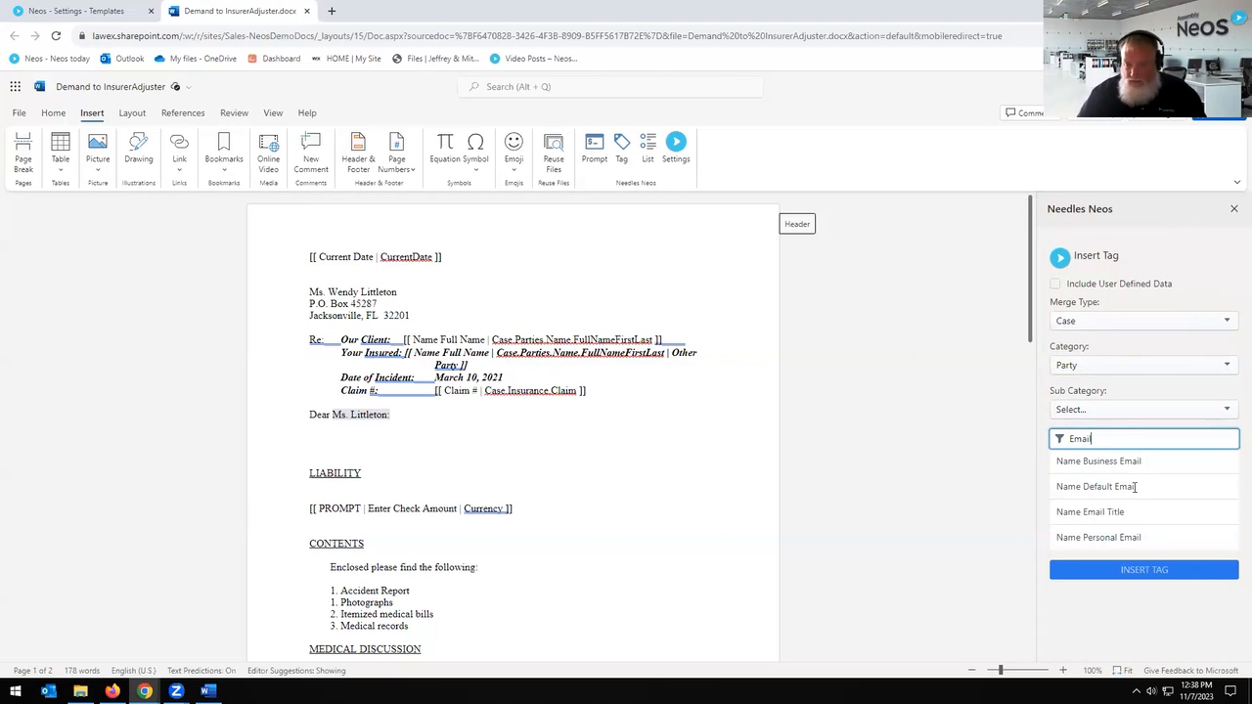
Step: Label the Name Default Email tag '2nd Party Email' and insert it into the template
left_click(1113, 489)
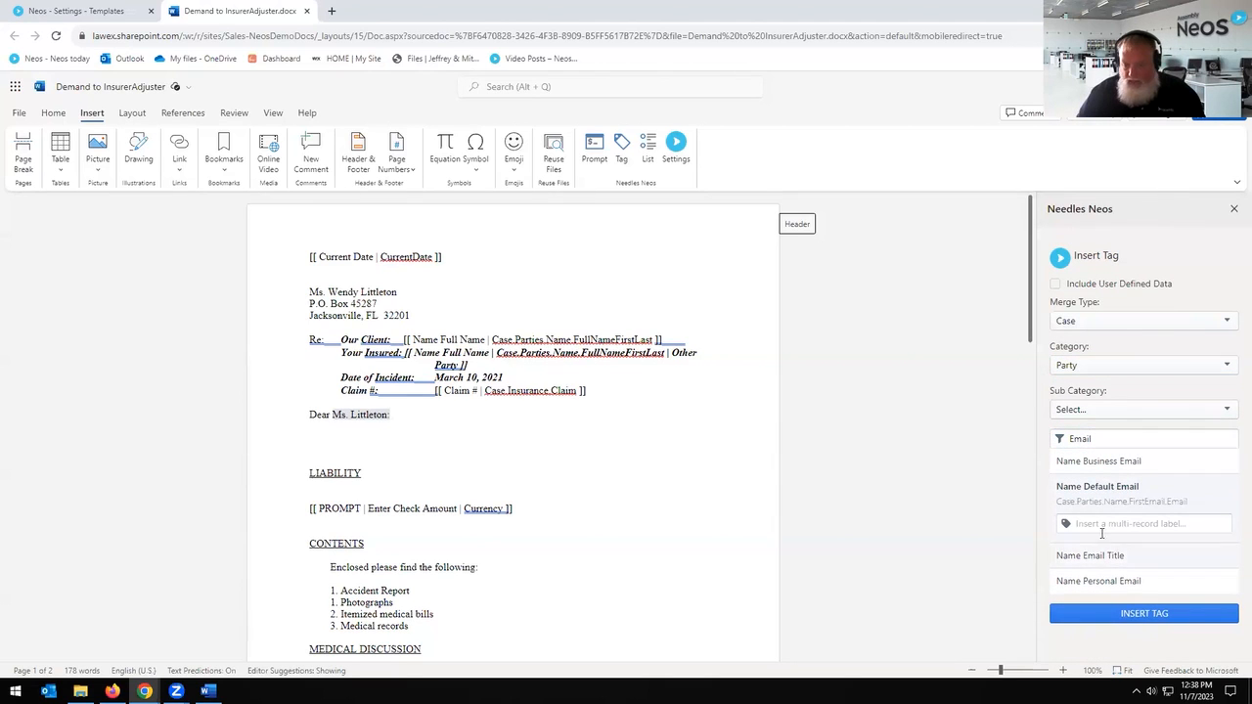
left_click(1125, 523)
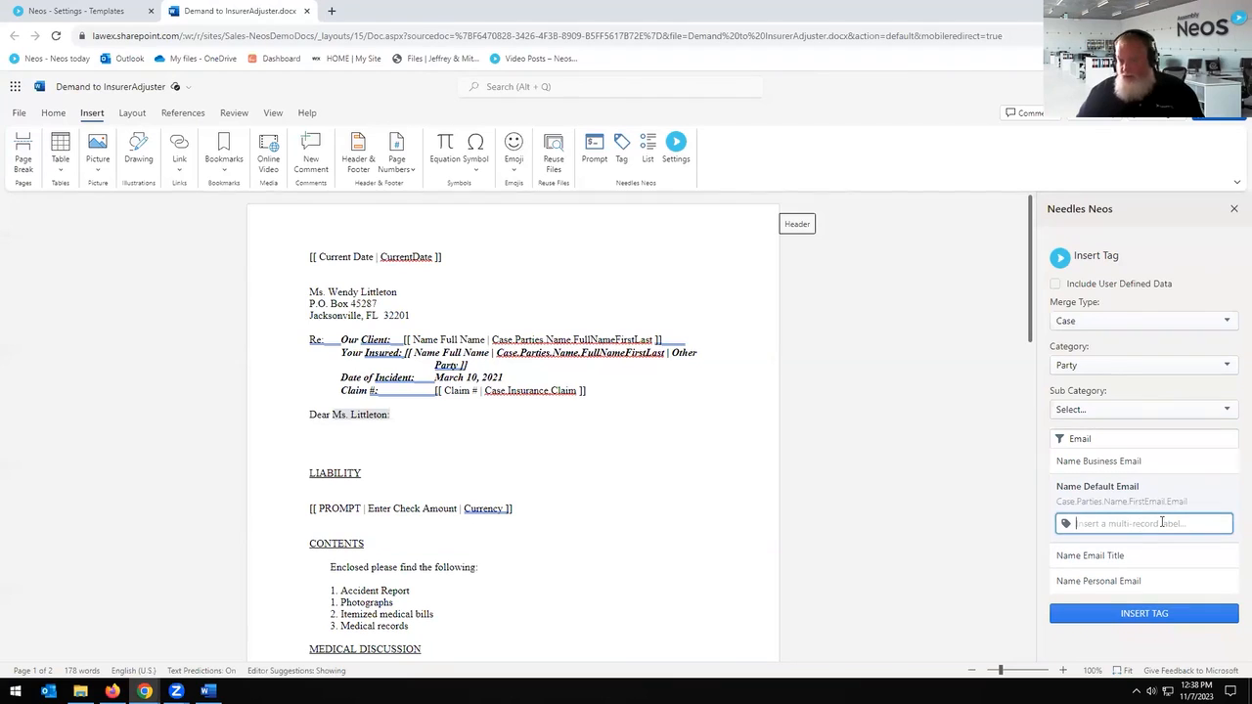
type("2nd Party Email")
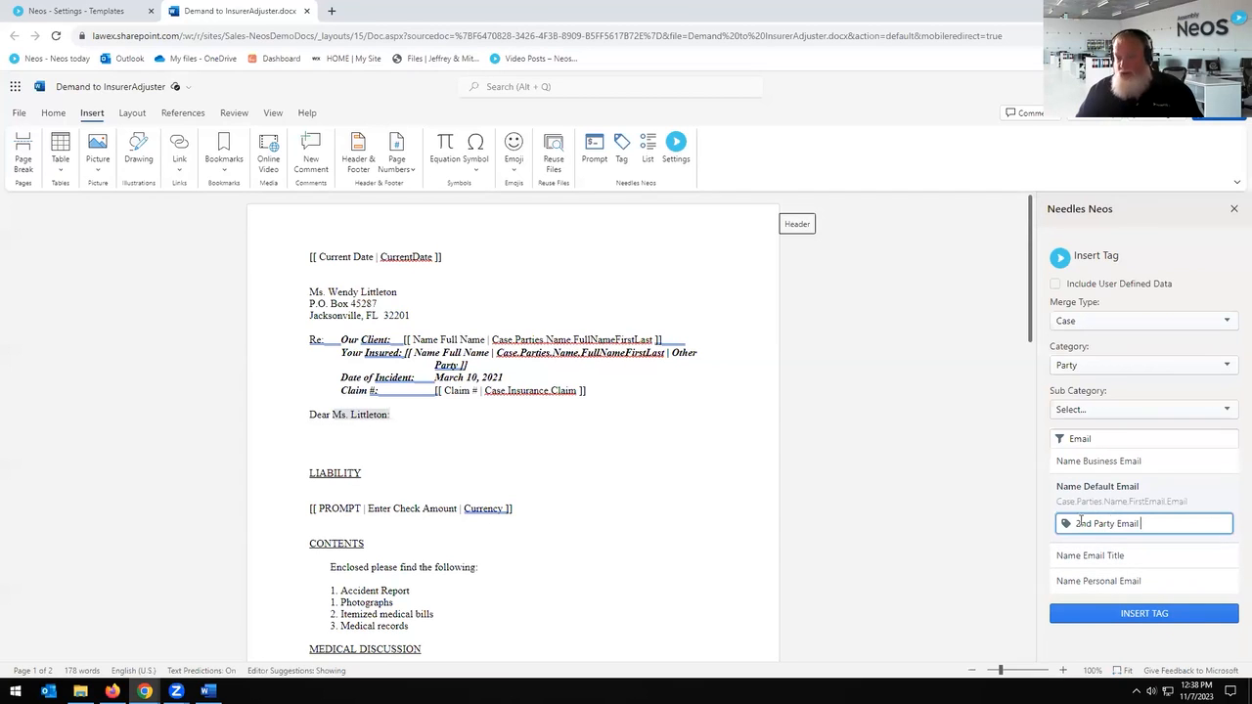
left_click_drag(1140, 523, 1057, 528)
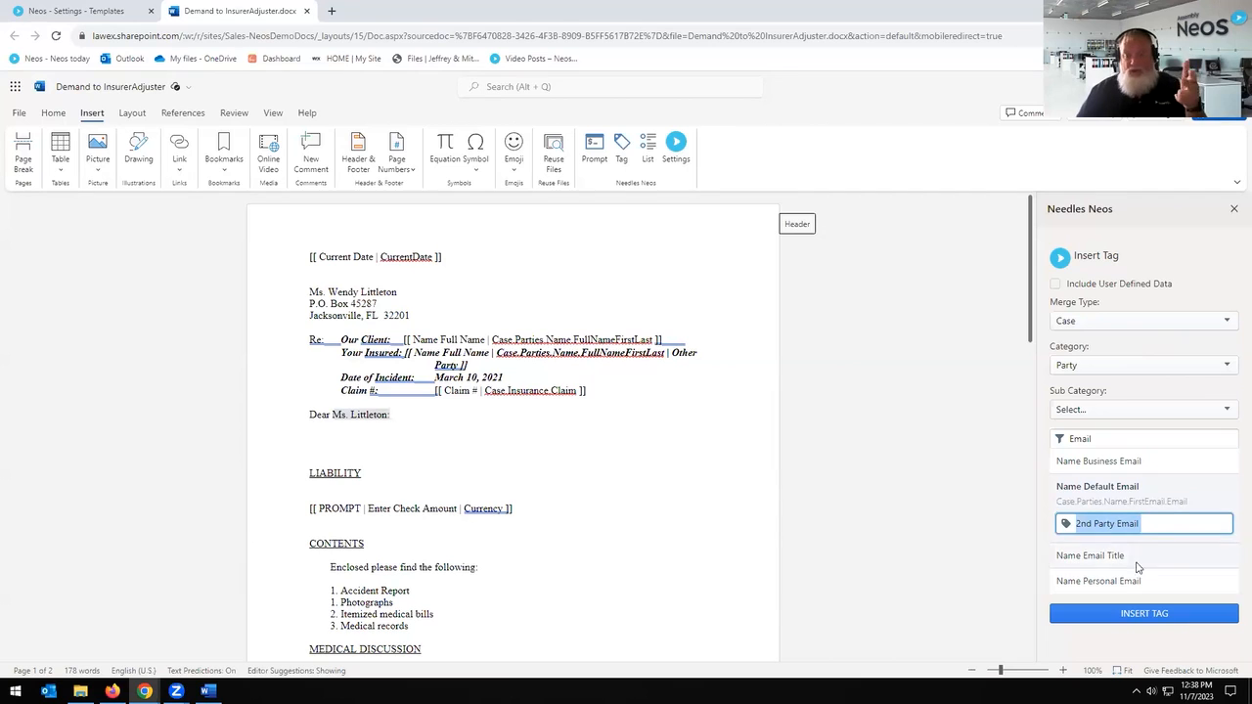
left_click(1146, 620)
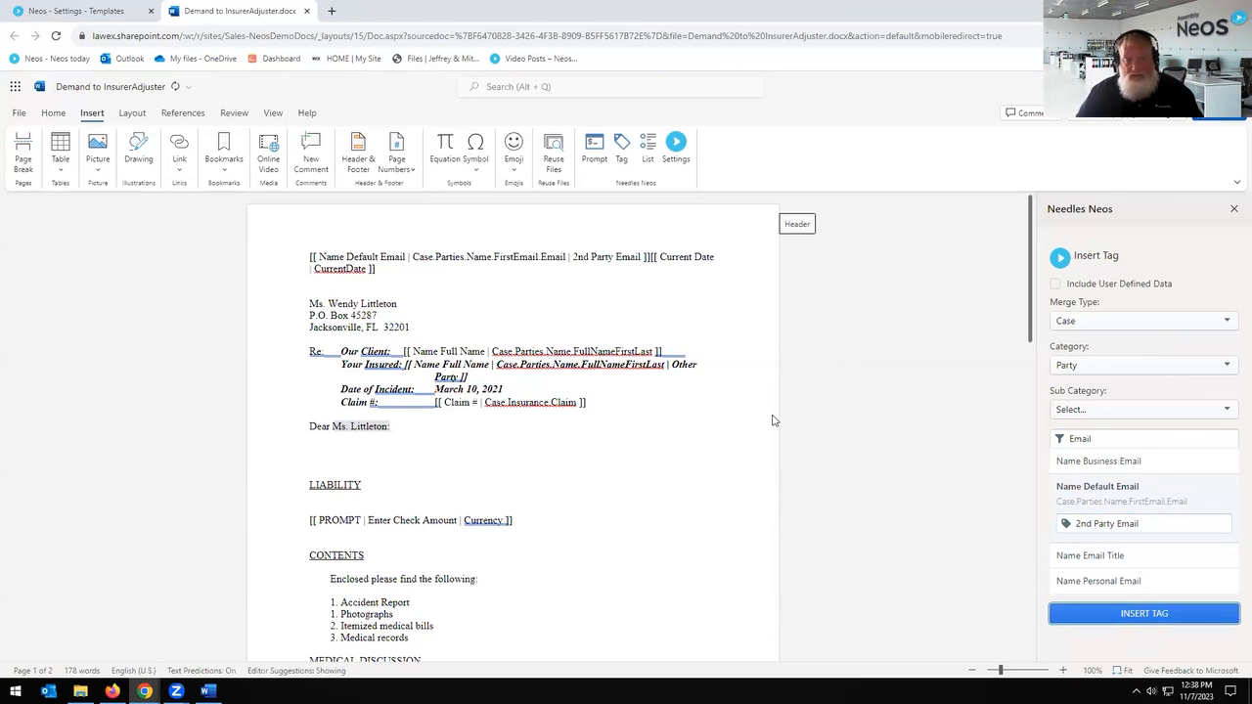
Step: Relabel the tag '3rd Party Email' and insert it on the empty line under the salutation
left_click(1082, 521)
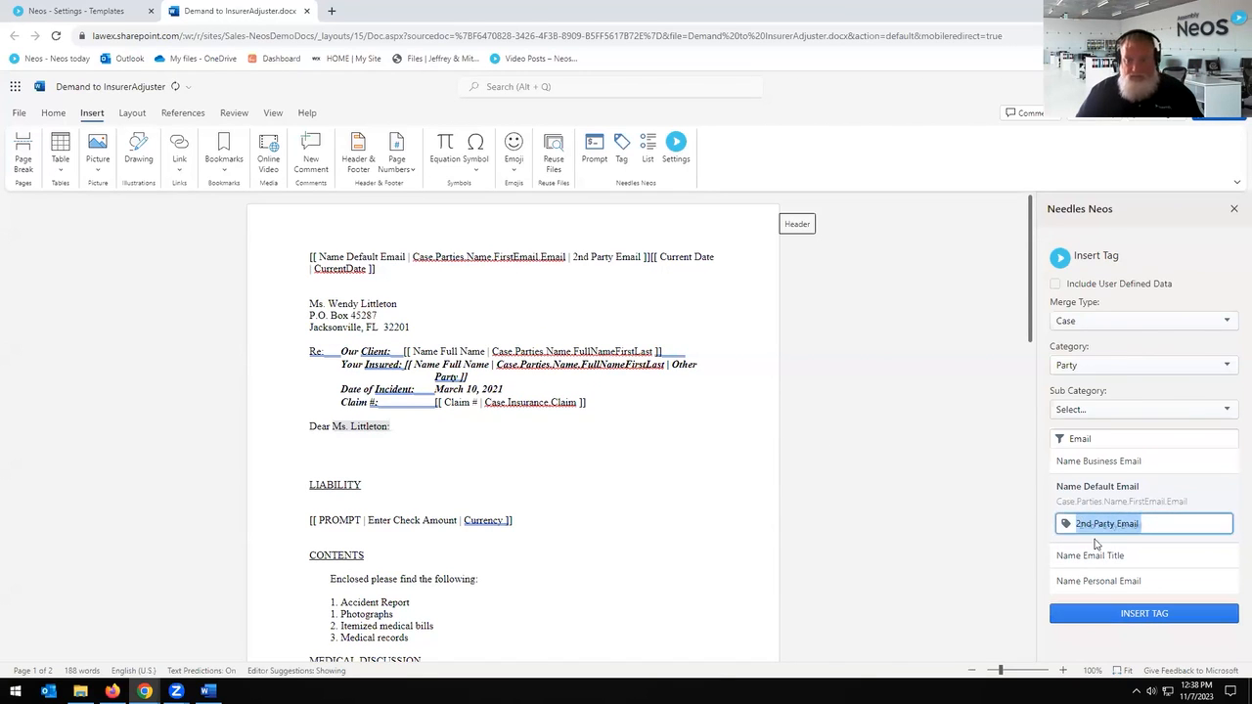
key("Home")
type("3rd")
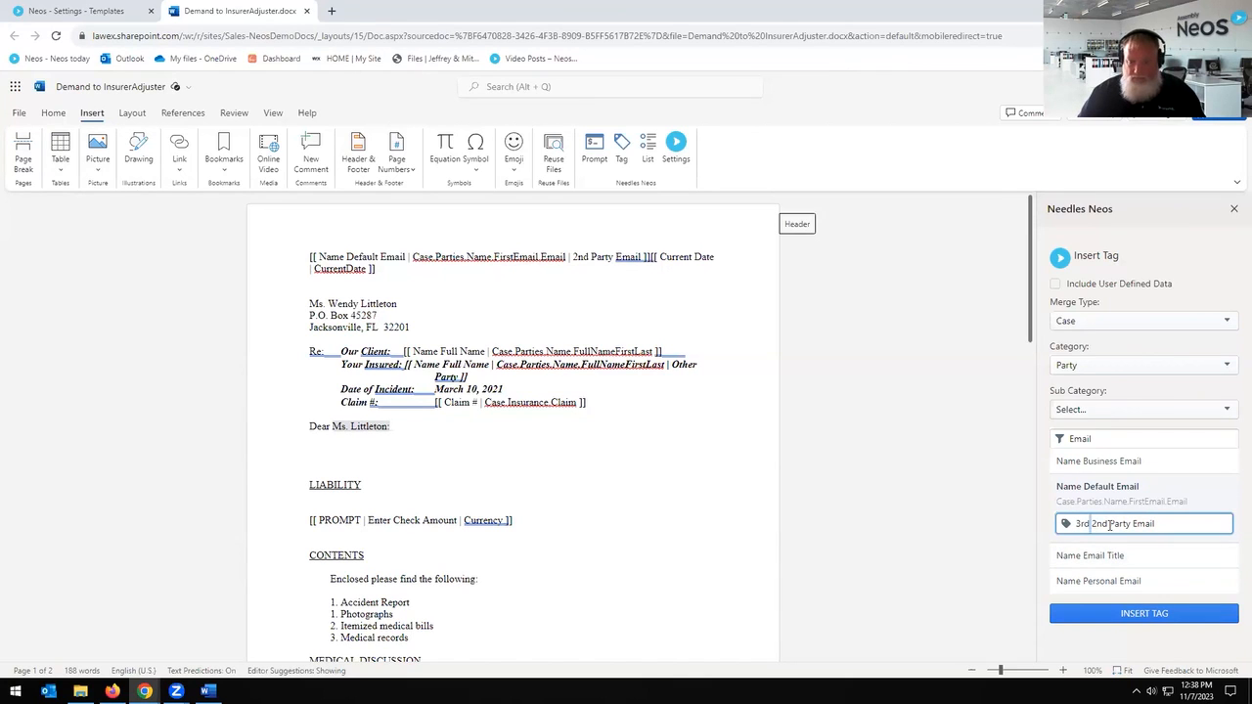
key("Delete")
key("Delete")
key("Delete")
key("Delete")
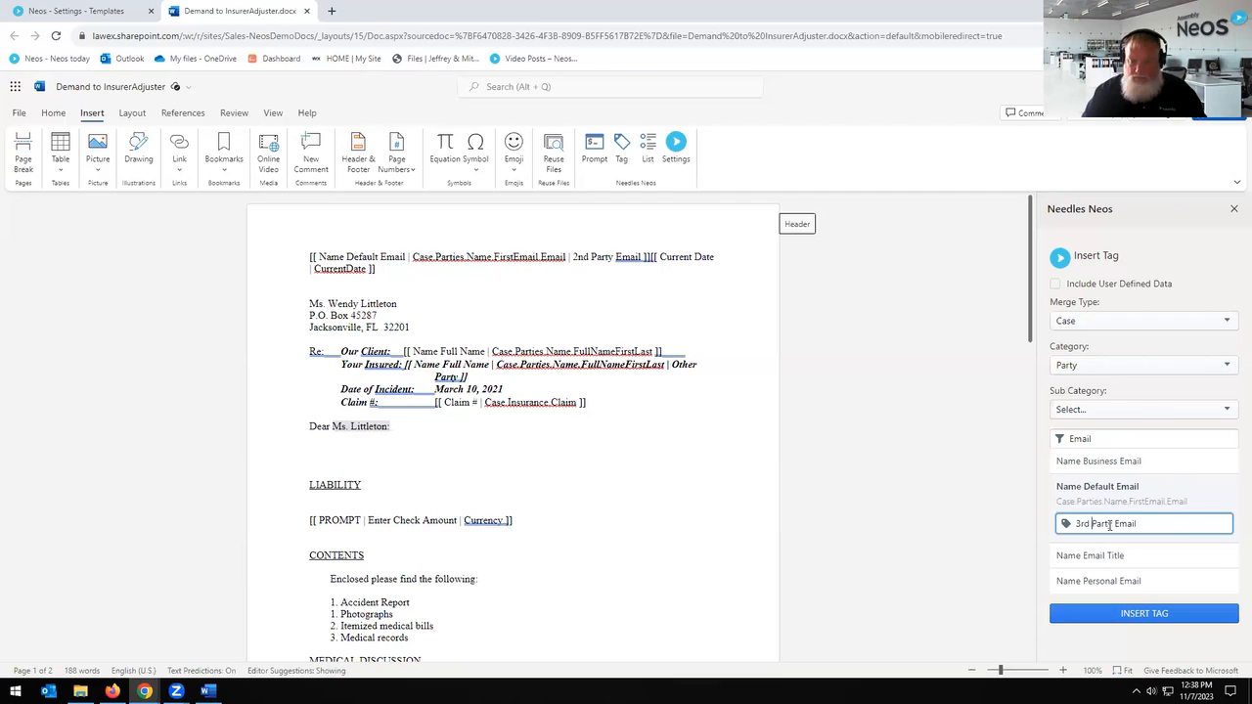
left_click(343, 449)
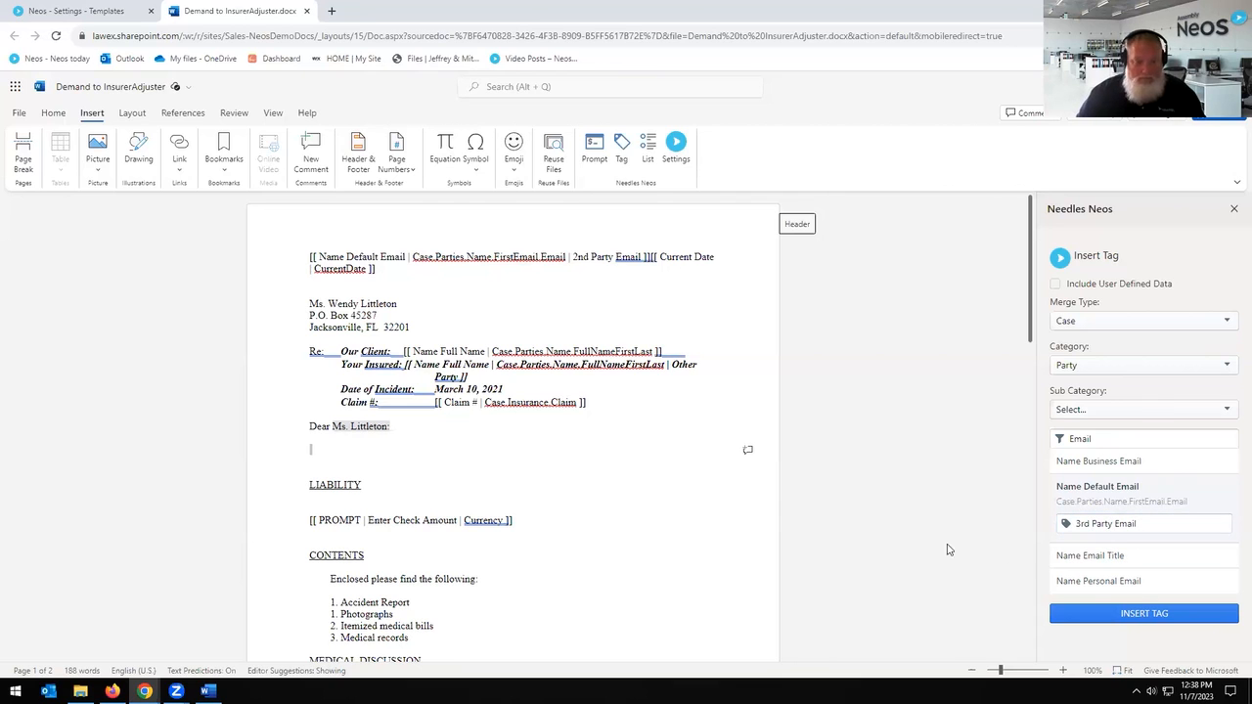
left_click(1125, 614)
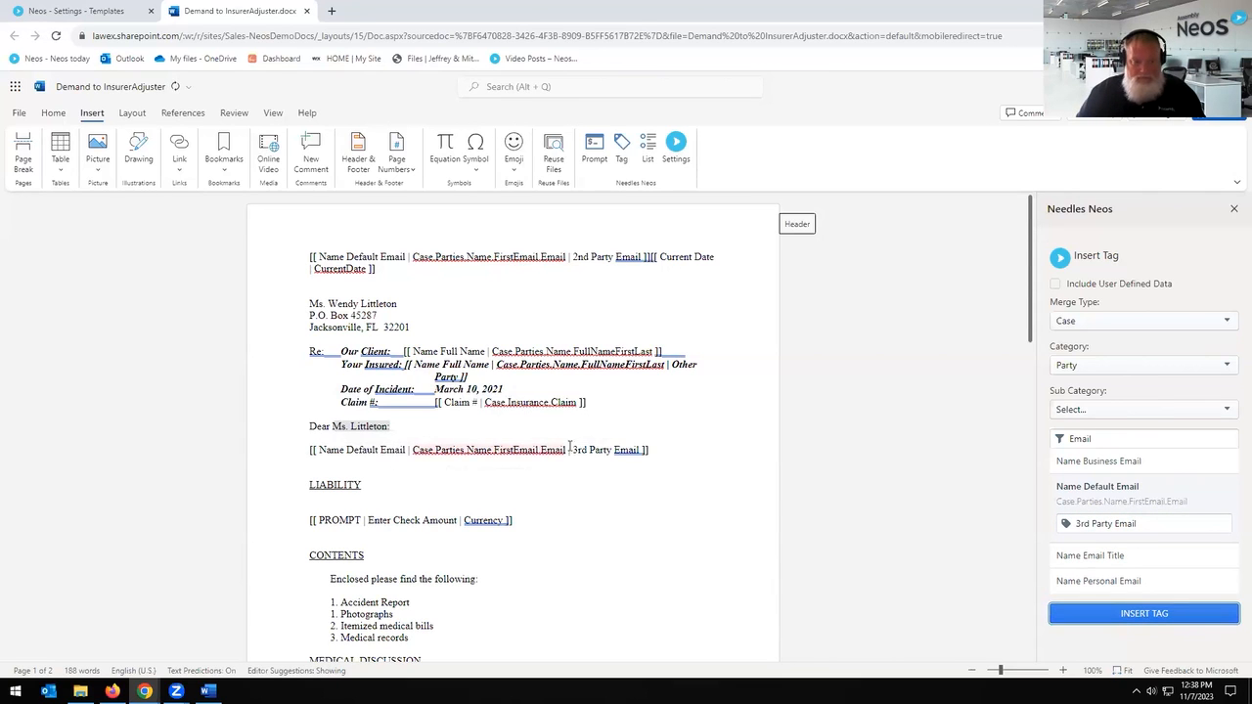
Step: Delete the inserted email tag lines and clear the tag label box
left_click_drag(642, 451, 552, 452)
left_click(664, 450)
key("shift+Home")
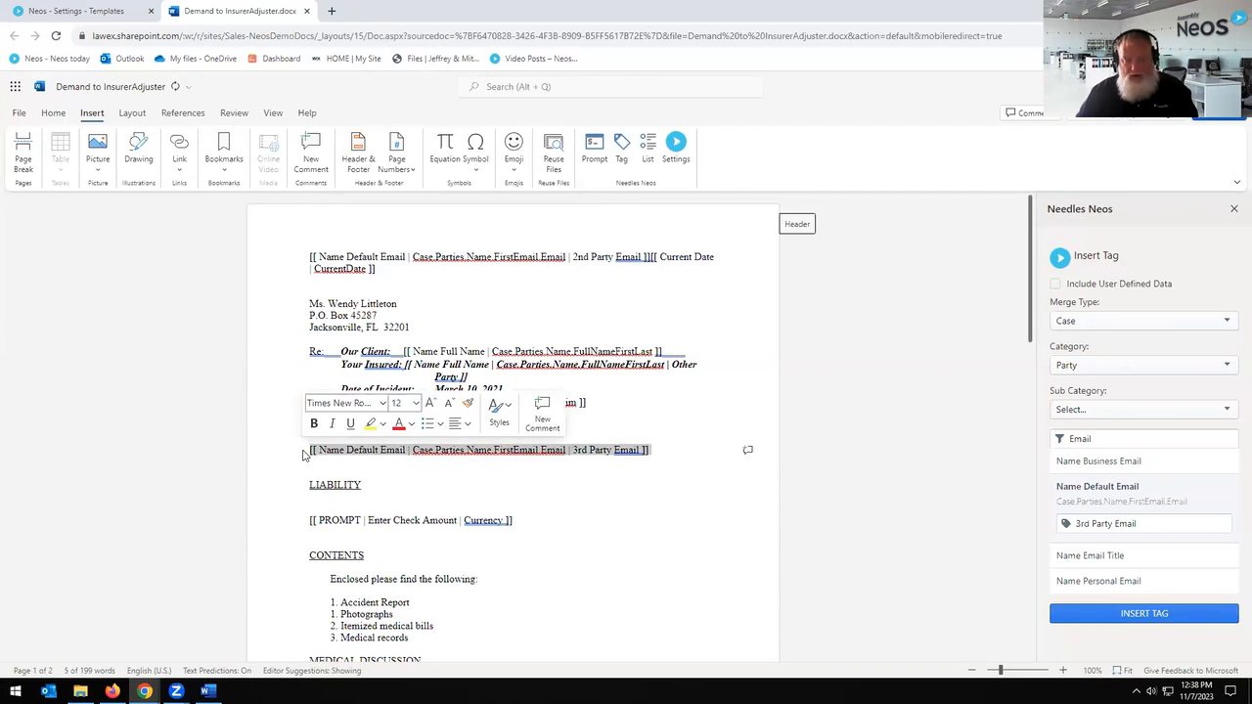
key("BackSpace")
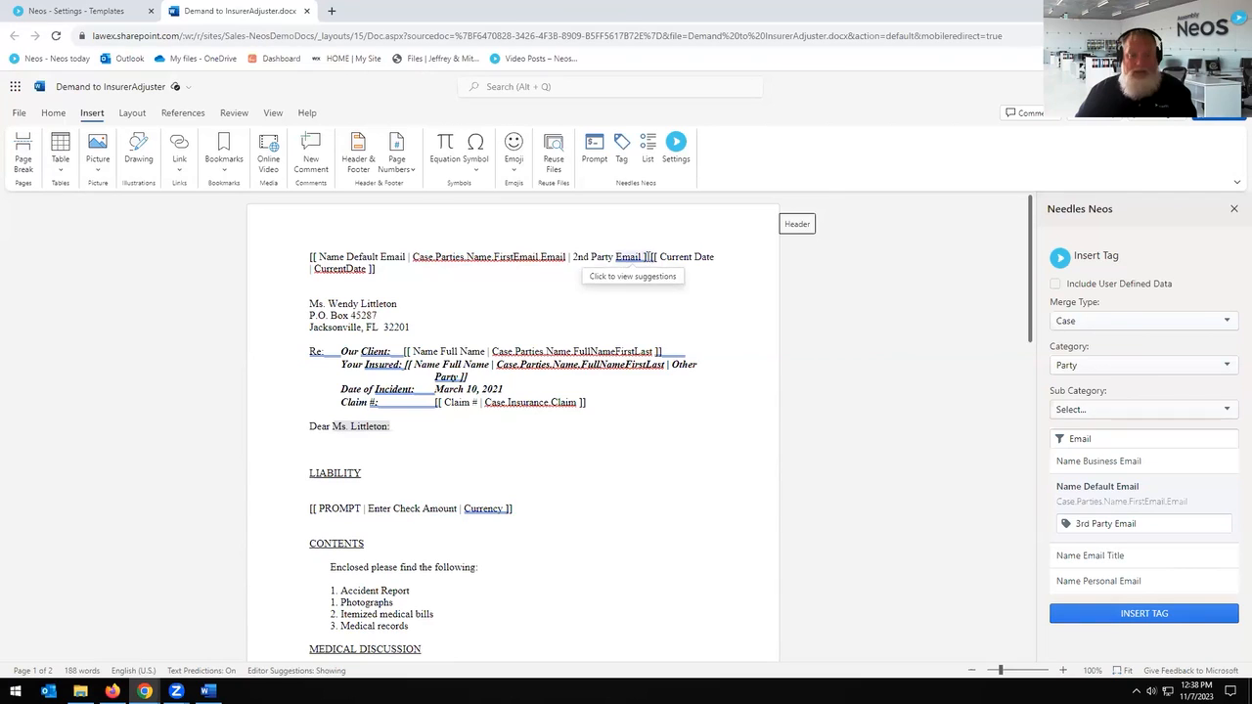
left_click_drag(649, 256, 311, 254)
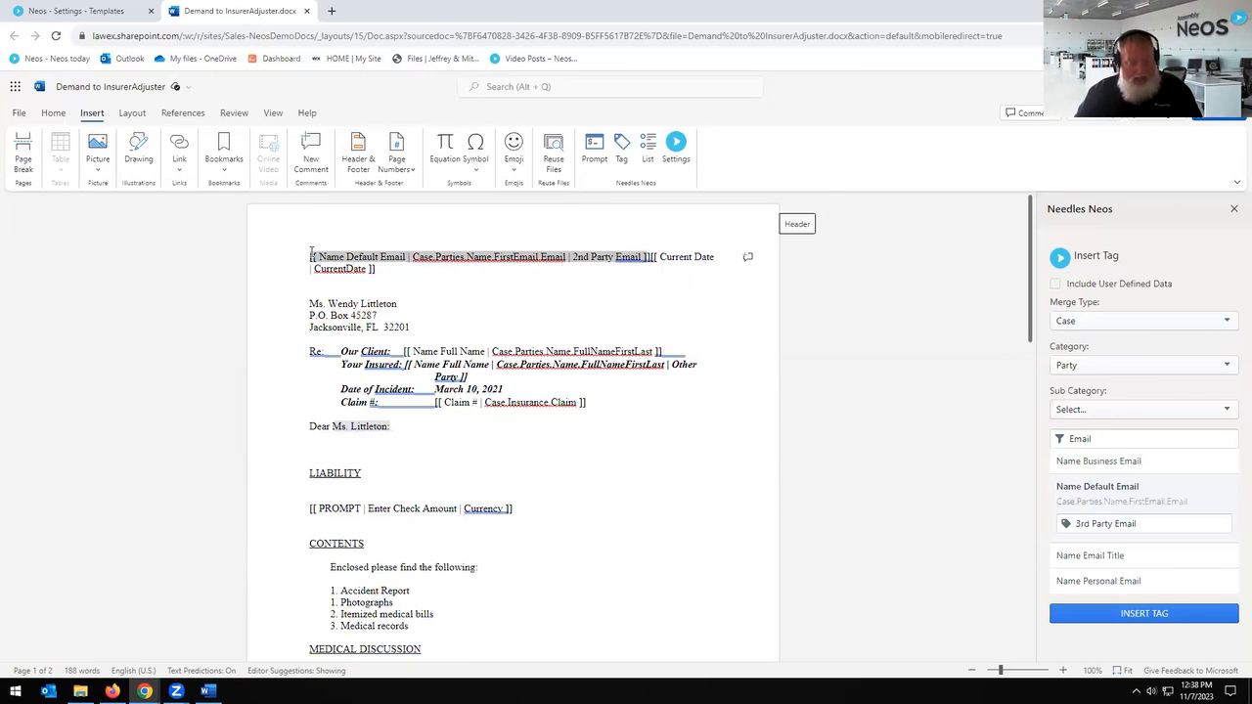
key("ctrl+z")
key("ctrl+z")
key("ctrl+z")
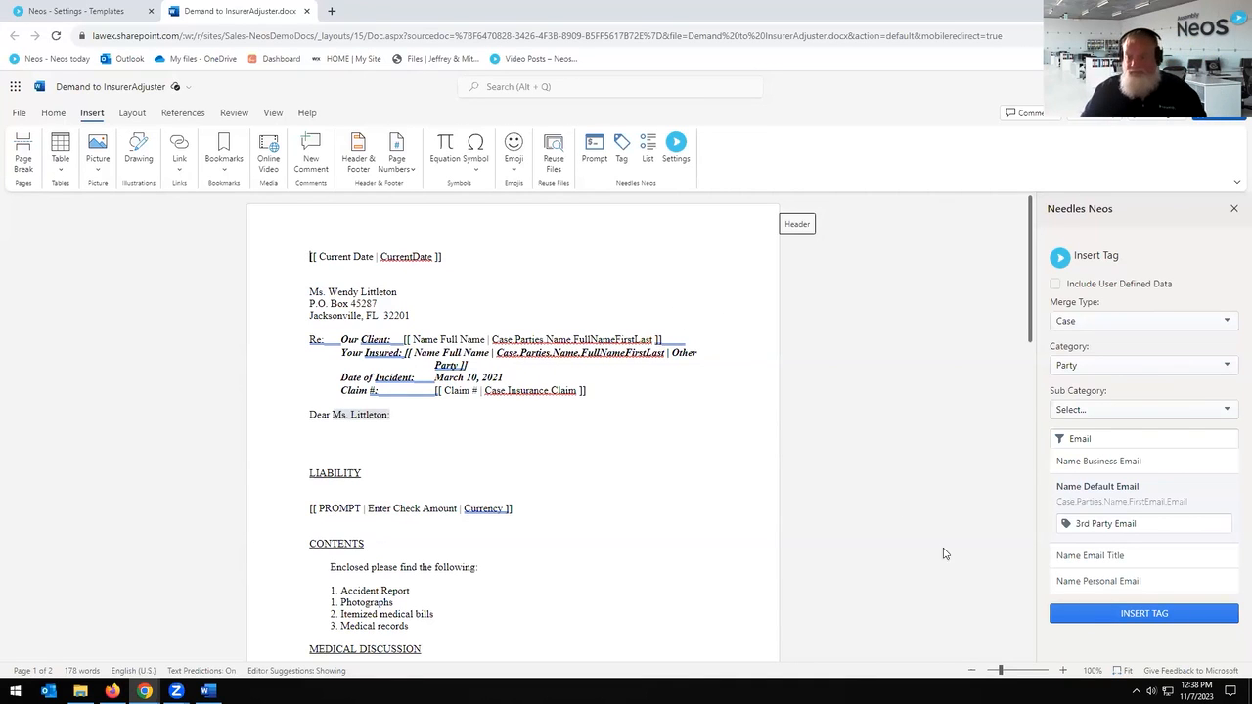
left_click_drag(1150, 524, 901, 515)
key("BackSpace")
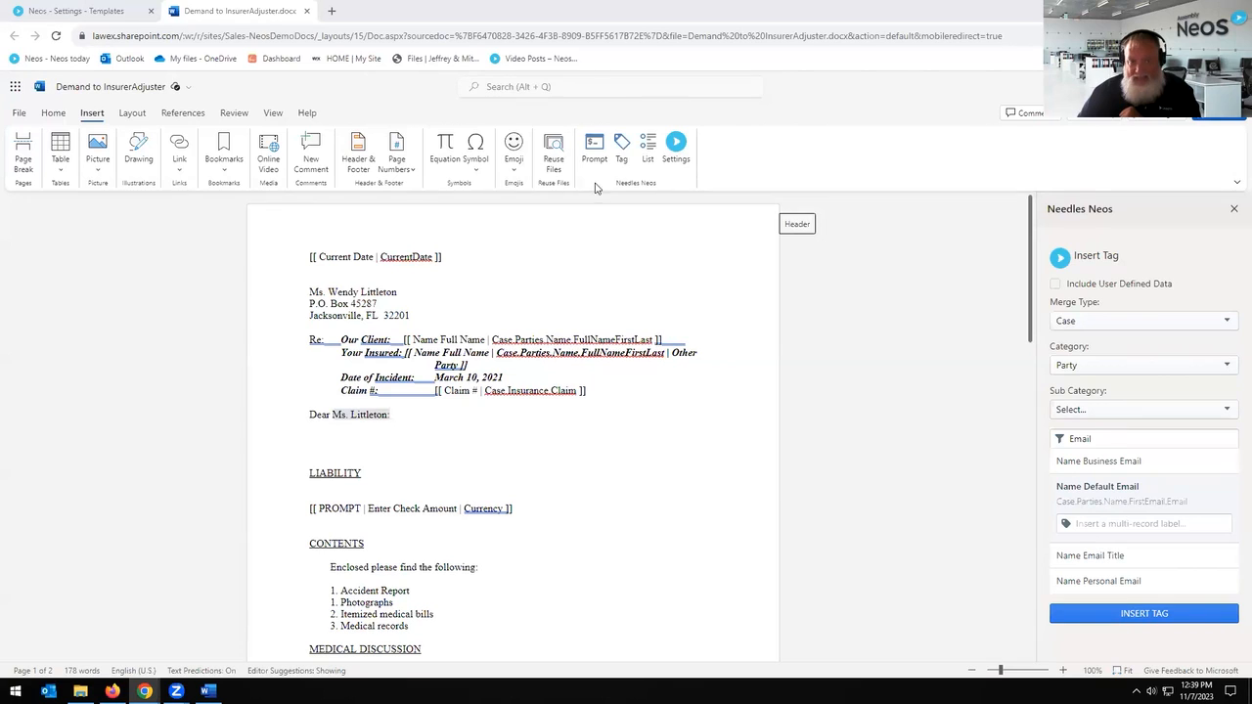
left_click(750, 193)
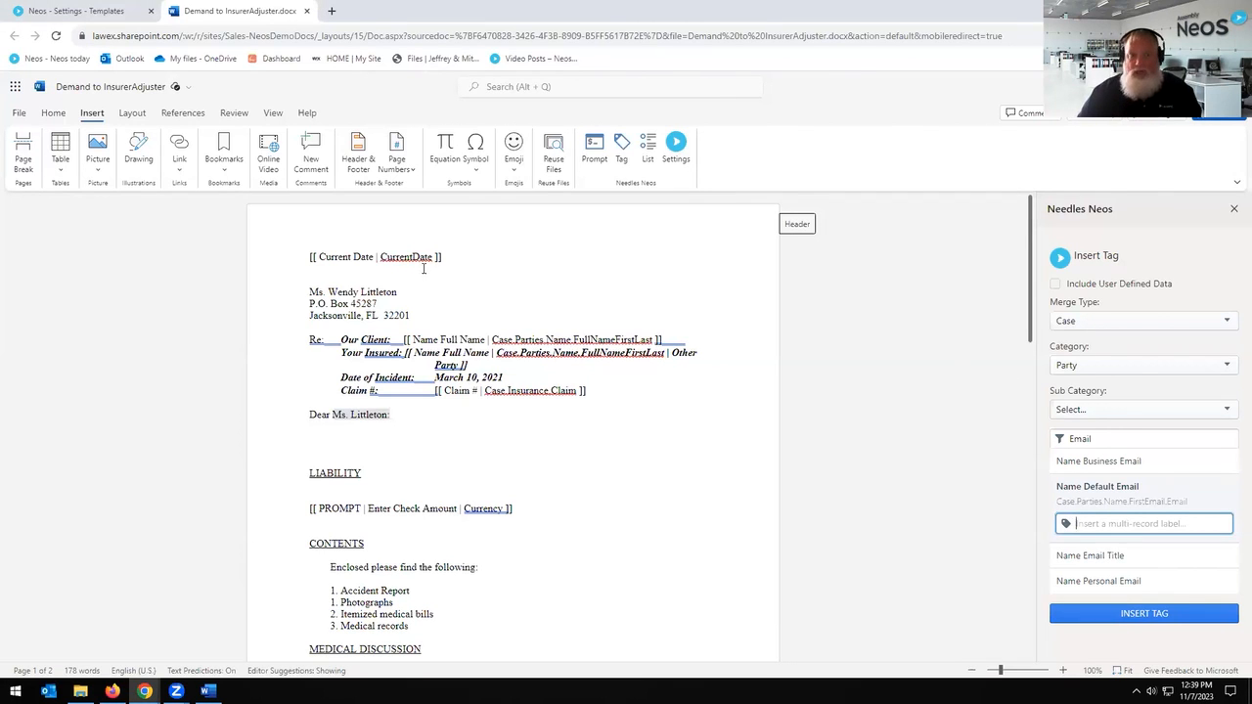
left_click(471, 275)
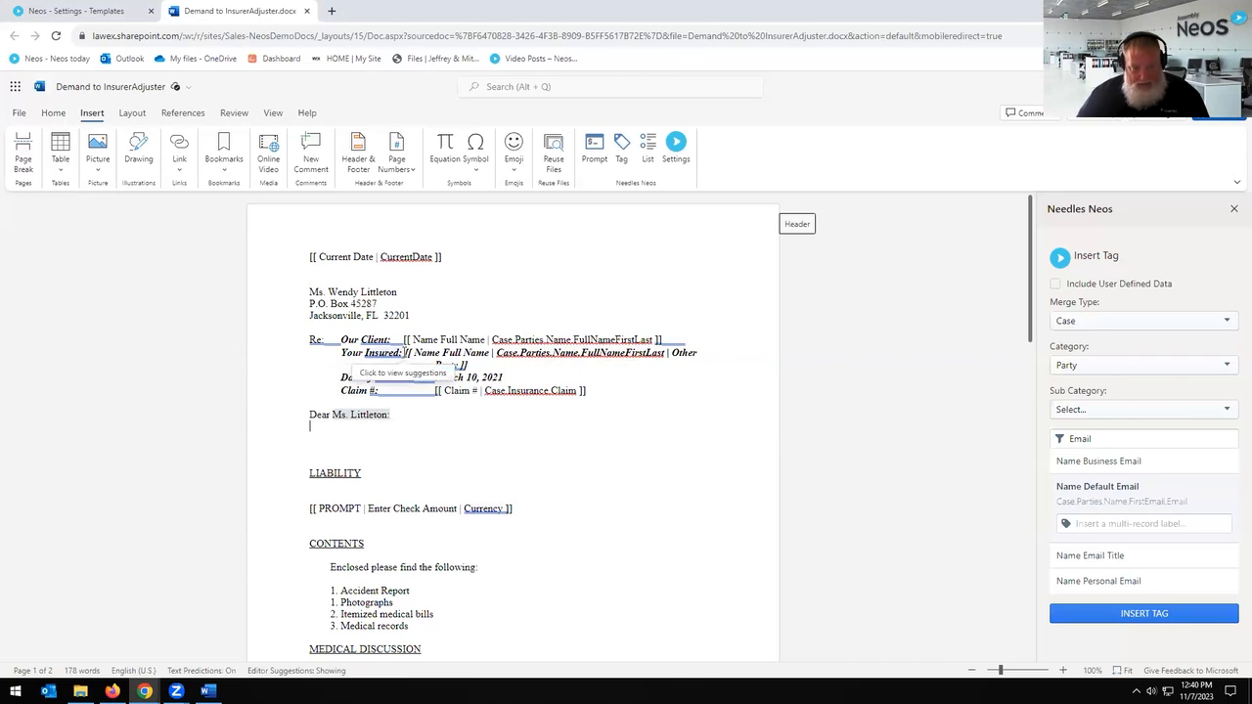
Step: Review the Your Insured tag and lost wages paragraph on both pages, then close Word with Ctrl+W
left_click_drag(403, 352, 510, 368)
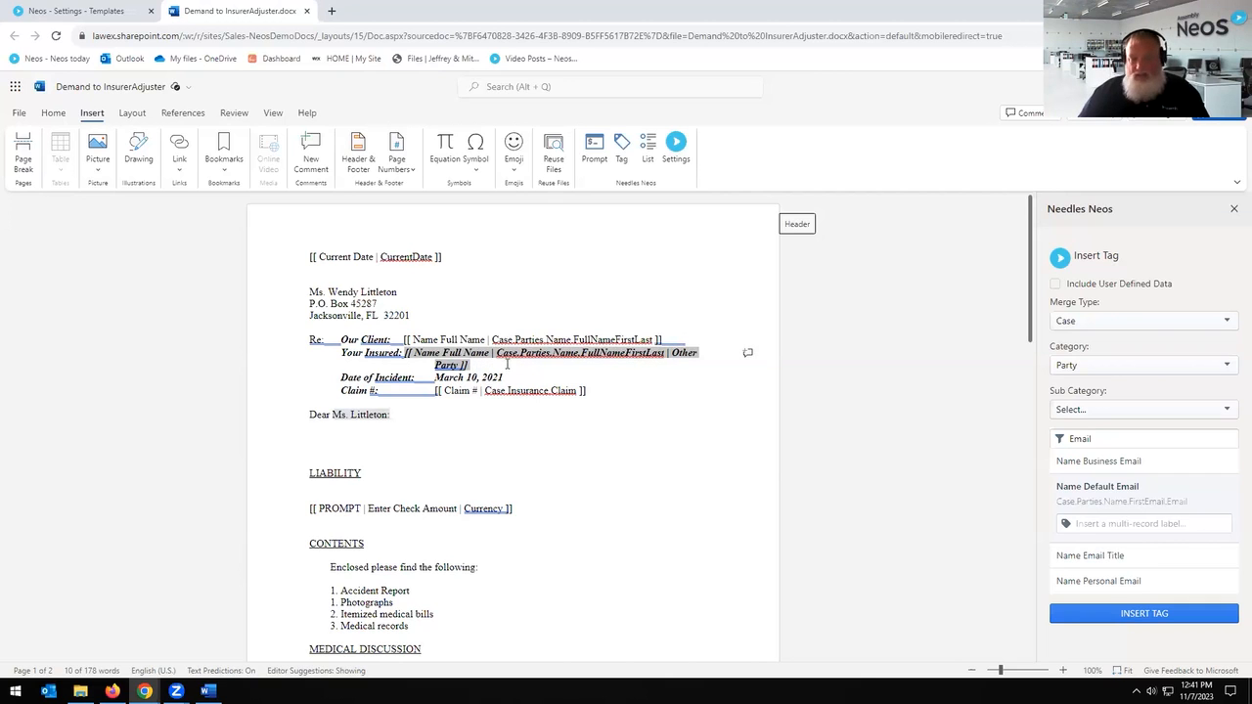
scroll(538, 487, "down", 5)
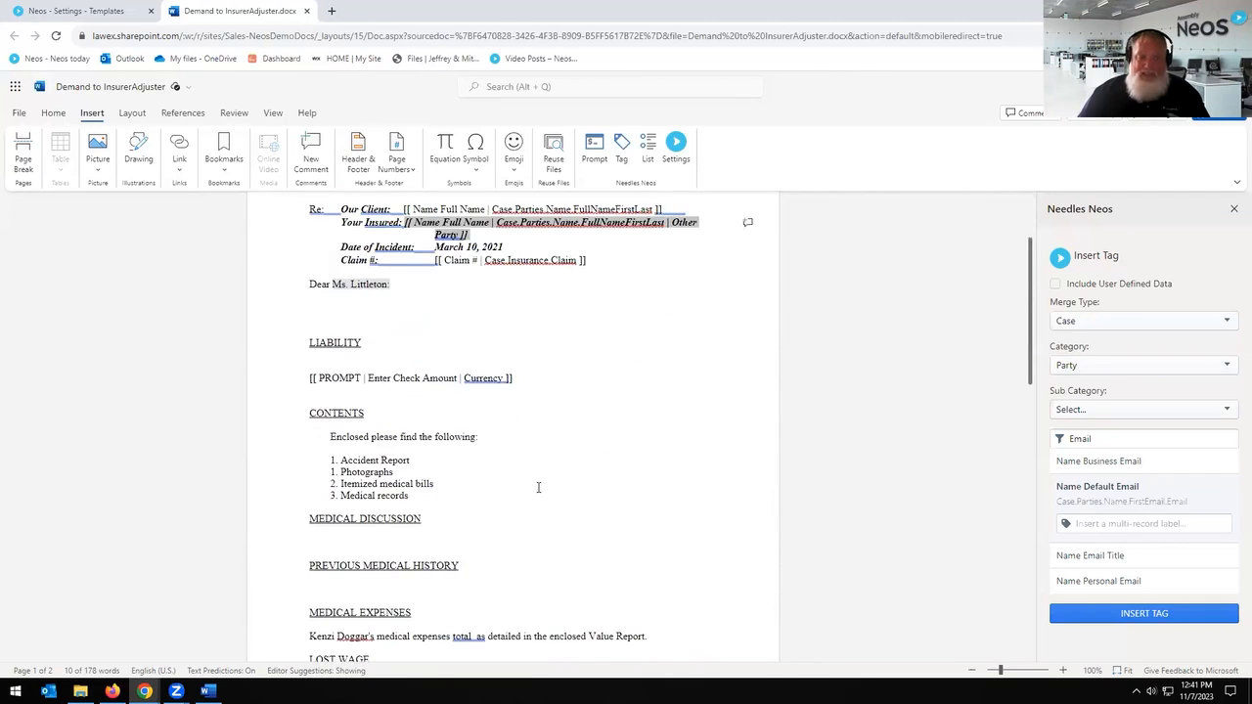
left_click(455, 522)
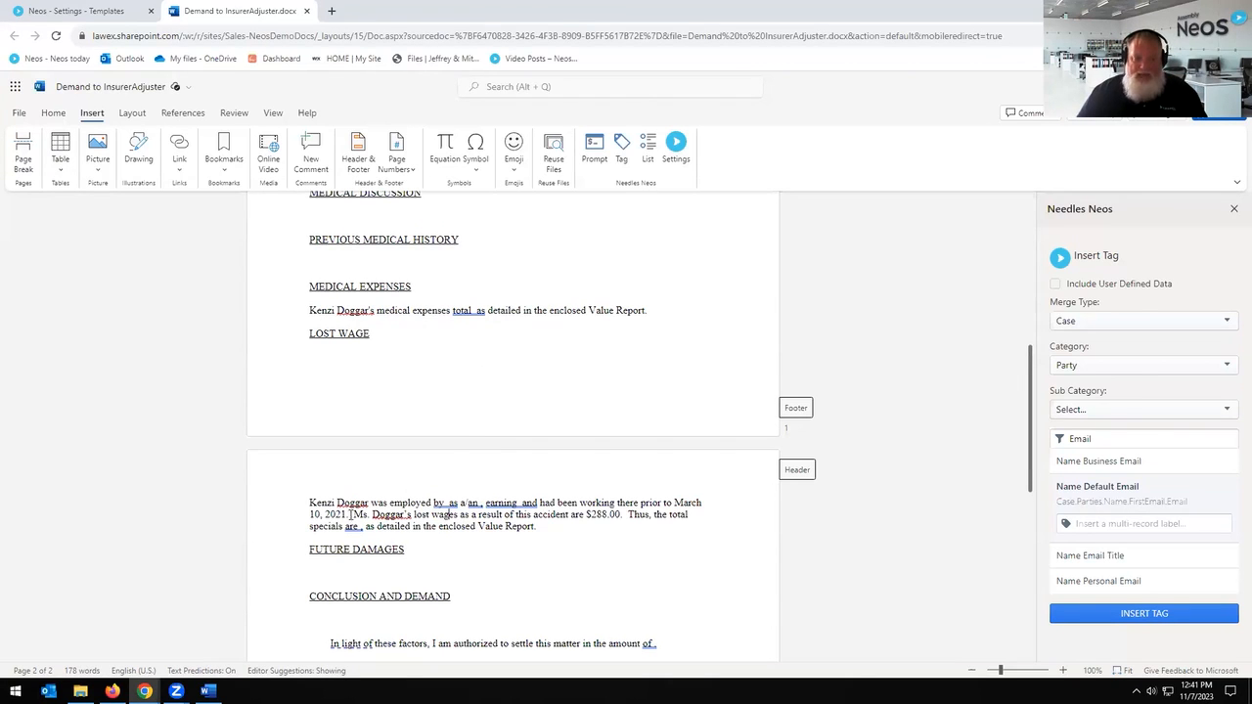
left_click_drag(357, 514, 411, 514)
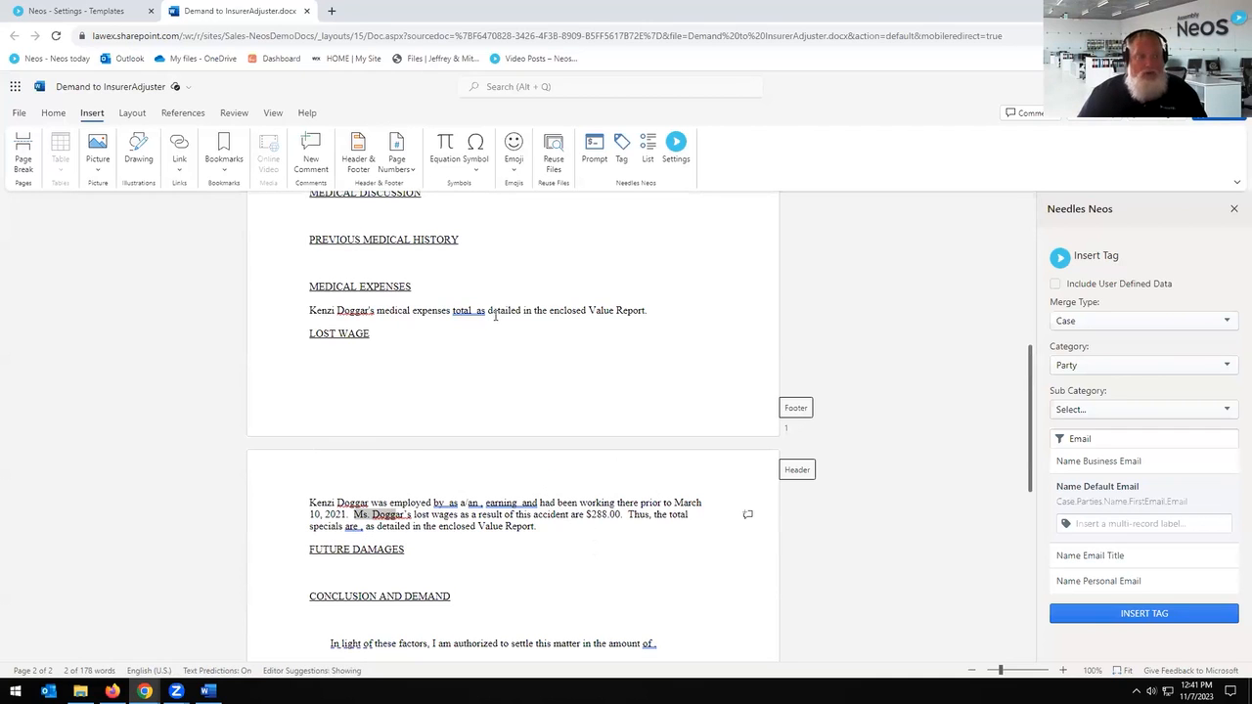
scroll(488, 405, "up", 3)
scroll(488, 404, "up", 6)
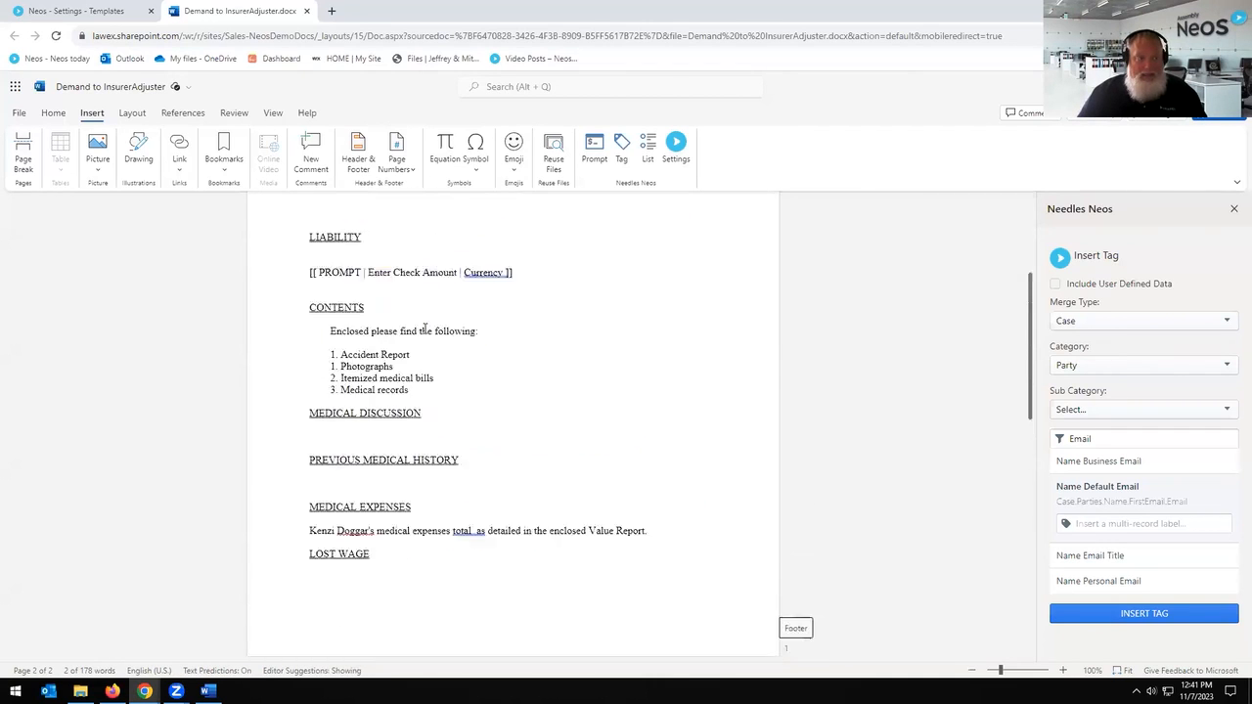
left_click(54, 113)
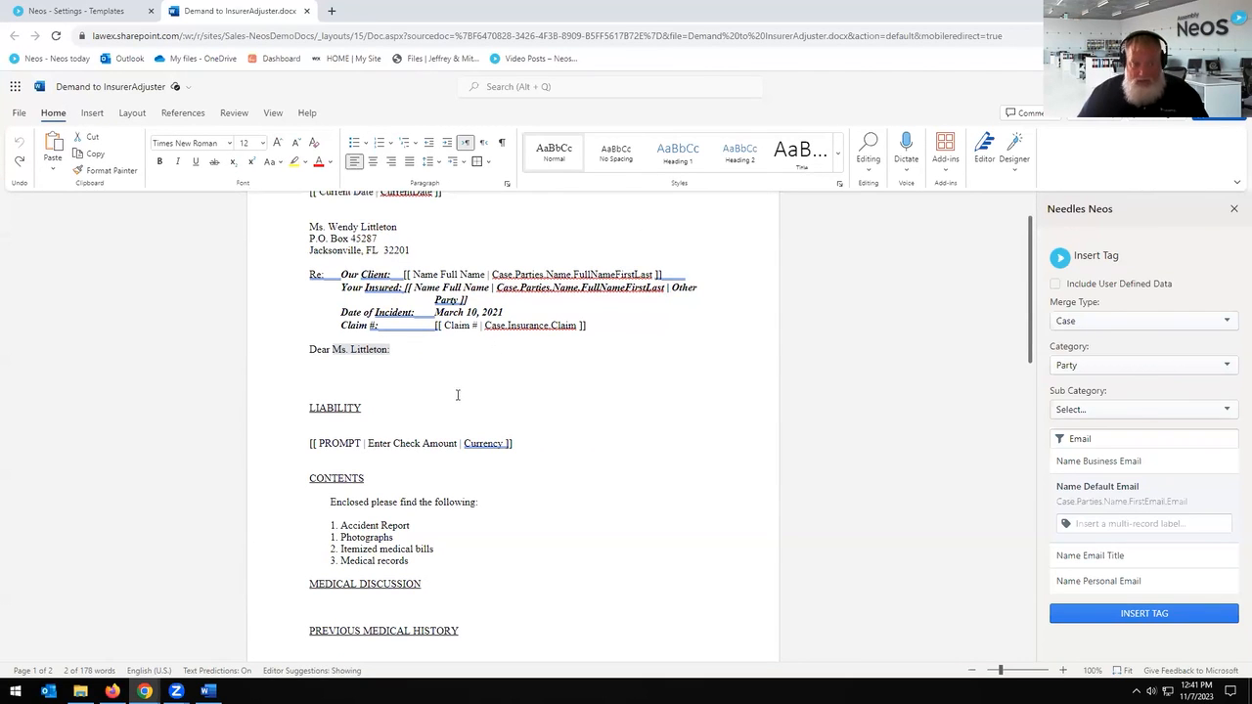
scroll(458, 394, "down", 3)
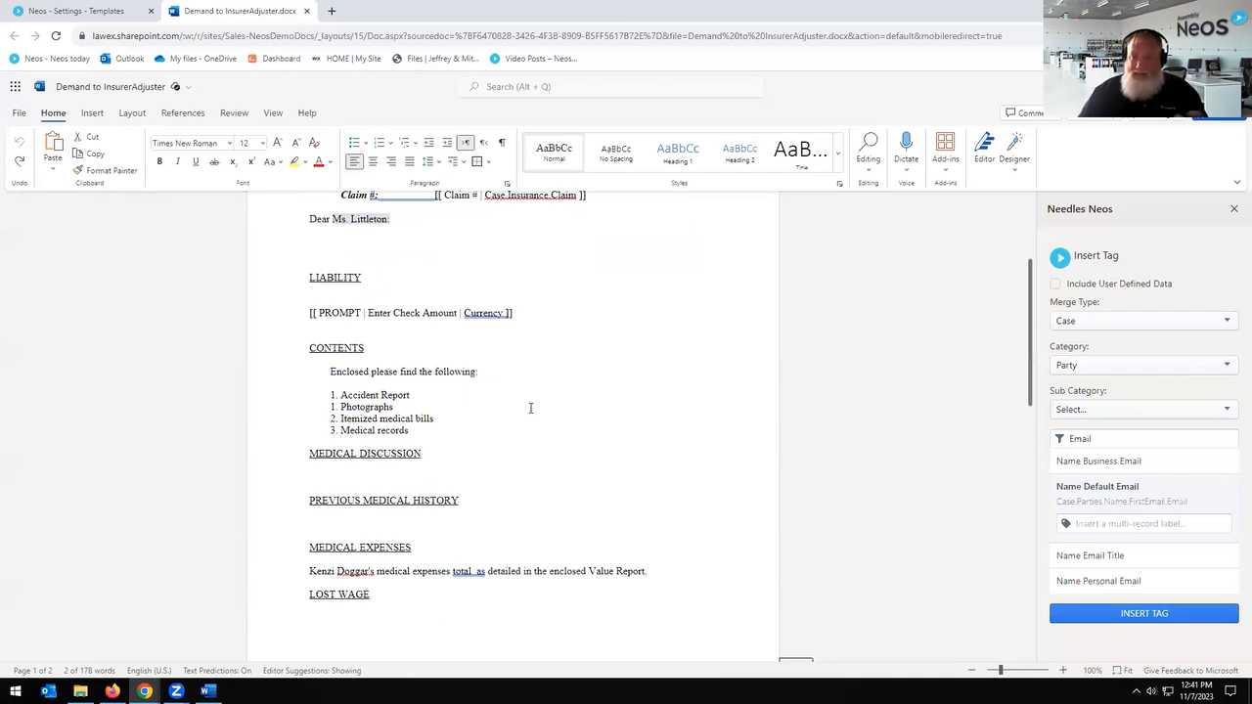
scroll(530, 408, "down", 4)
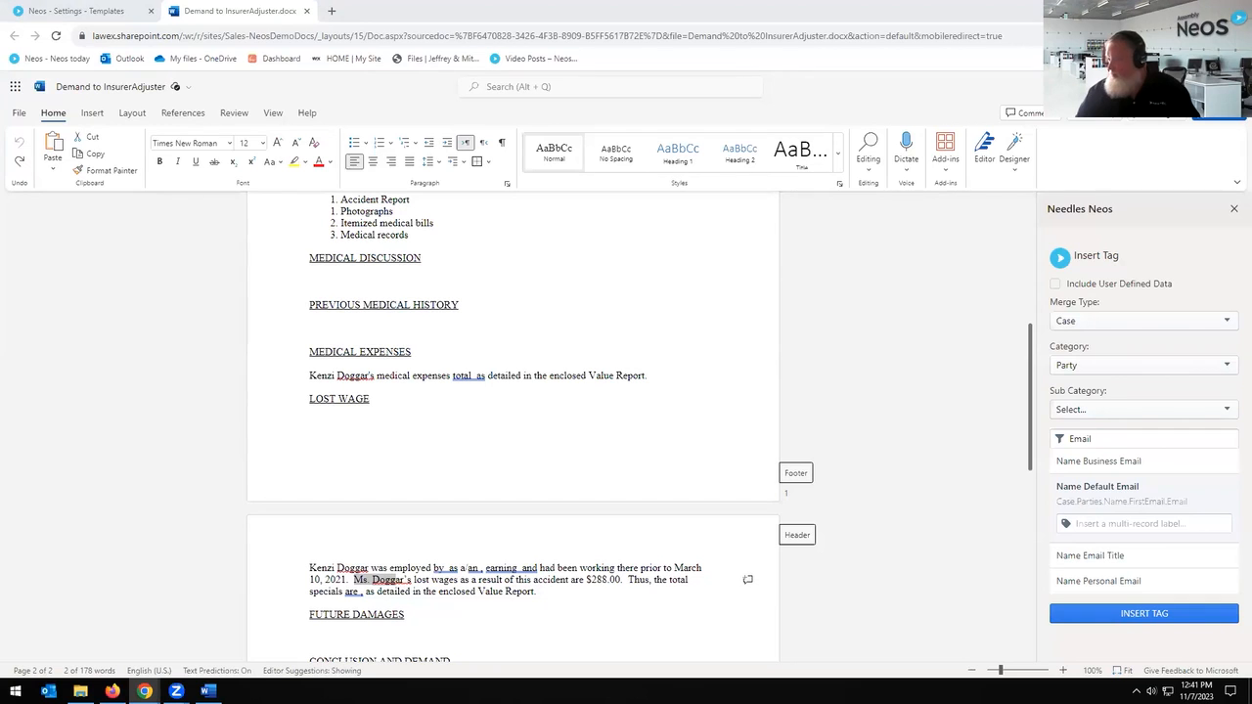
scroll(378, 352, "up", 4)
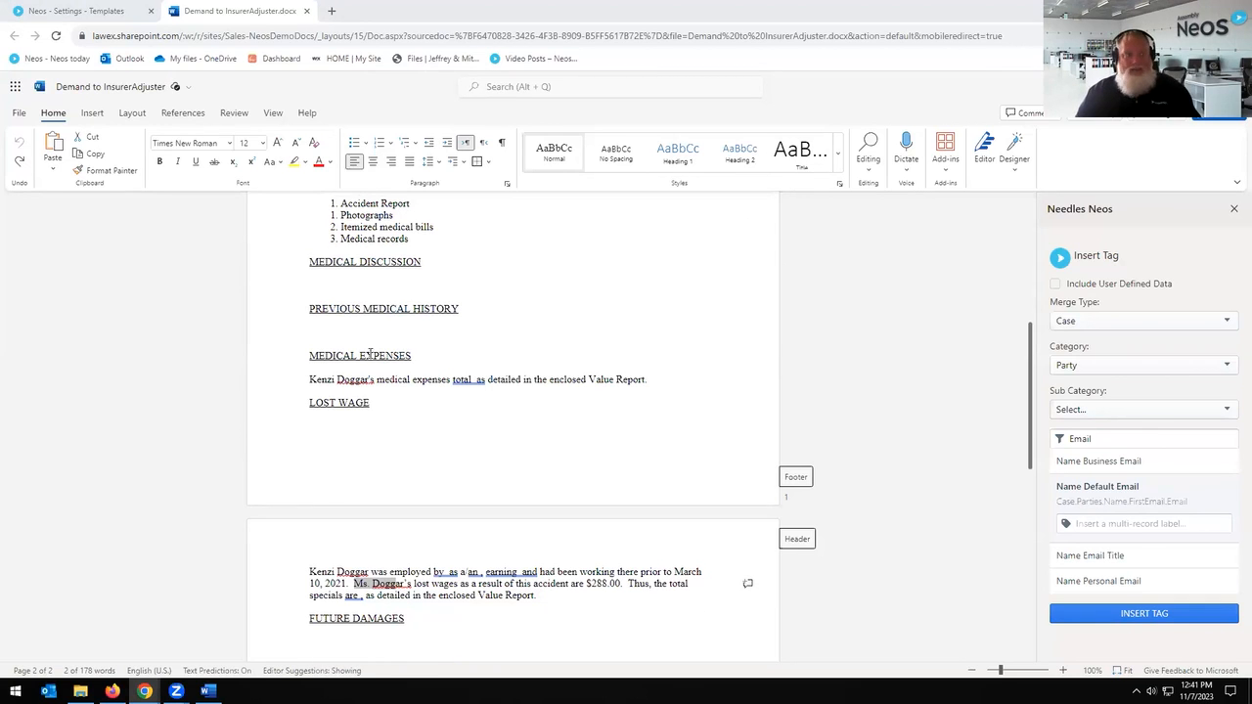
key("ctrl+w")
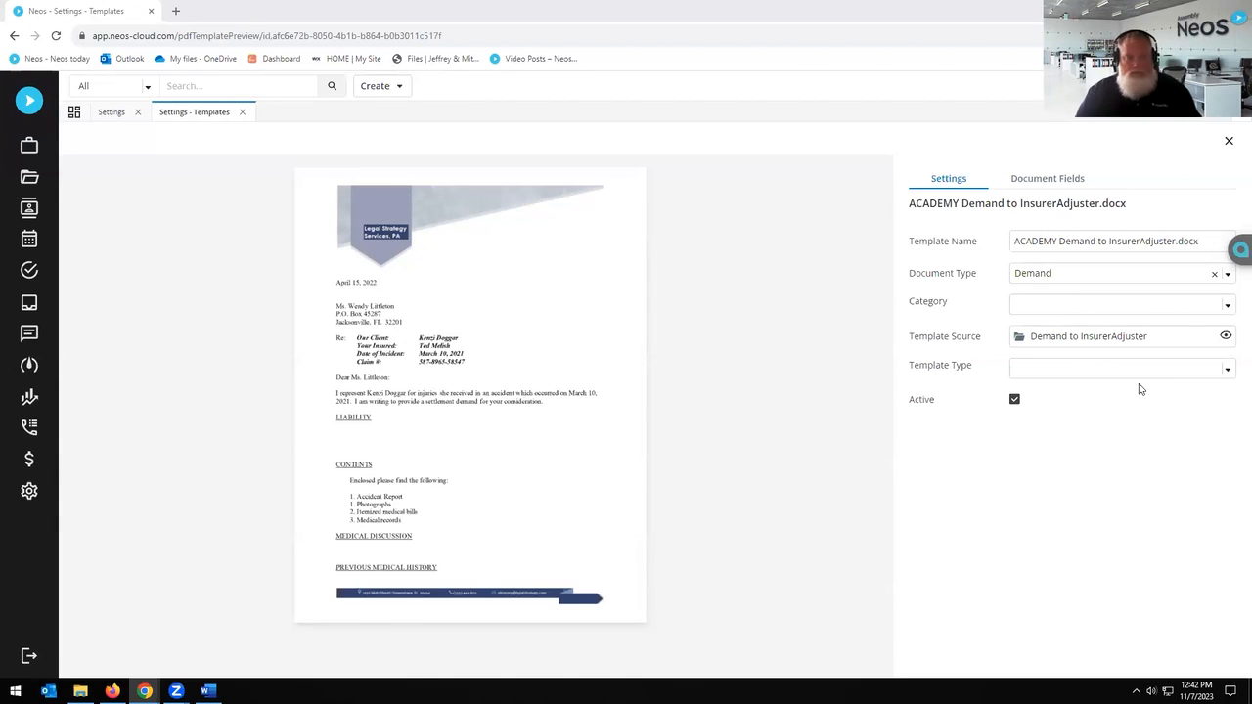
Step: Leave the template settings and open the most recent motor vehicle accident case's documents
left_click(242, 113)
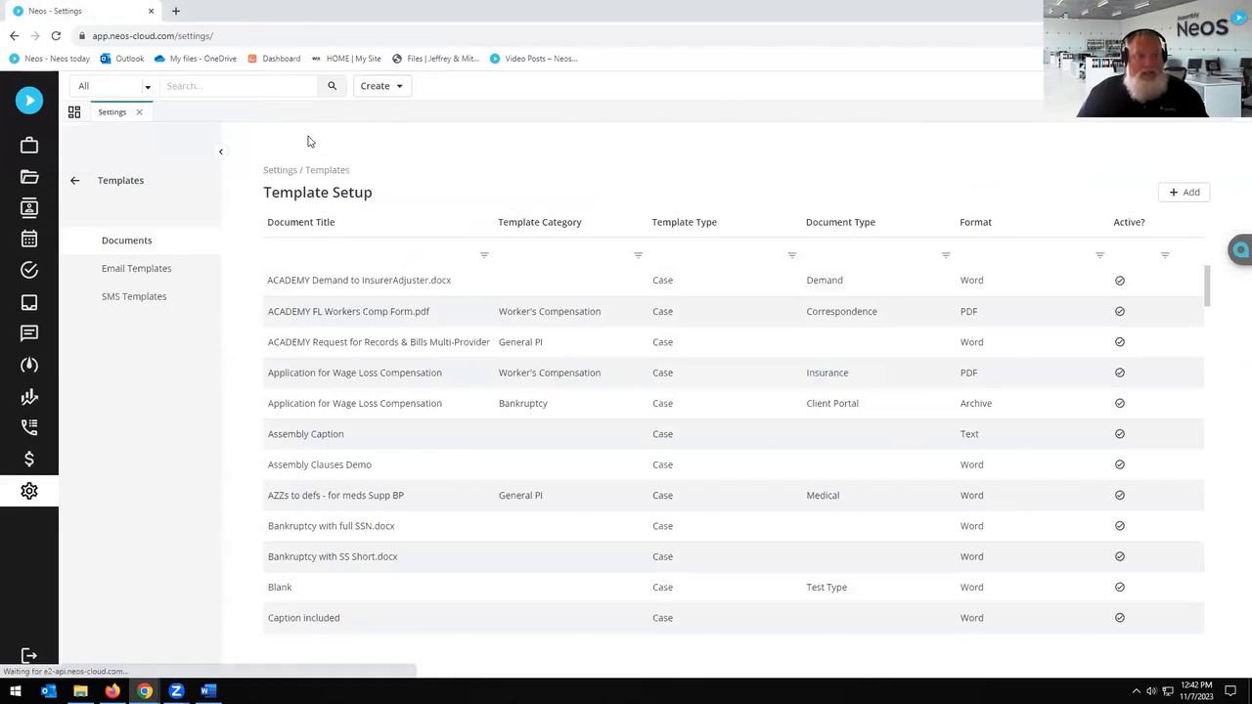
left_click(76, 181)
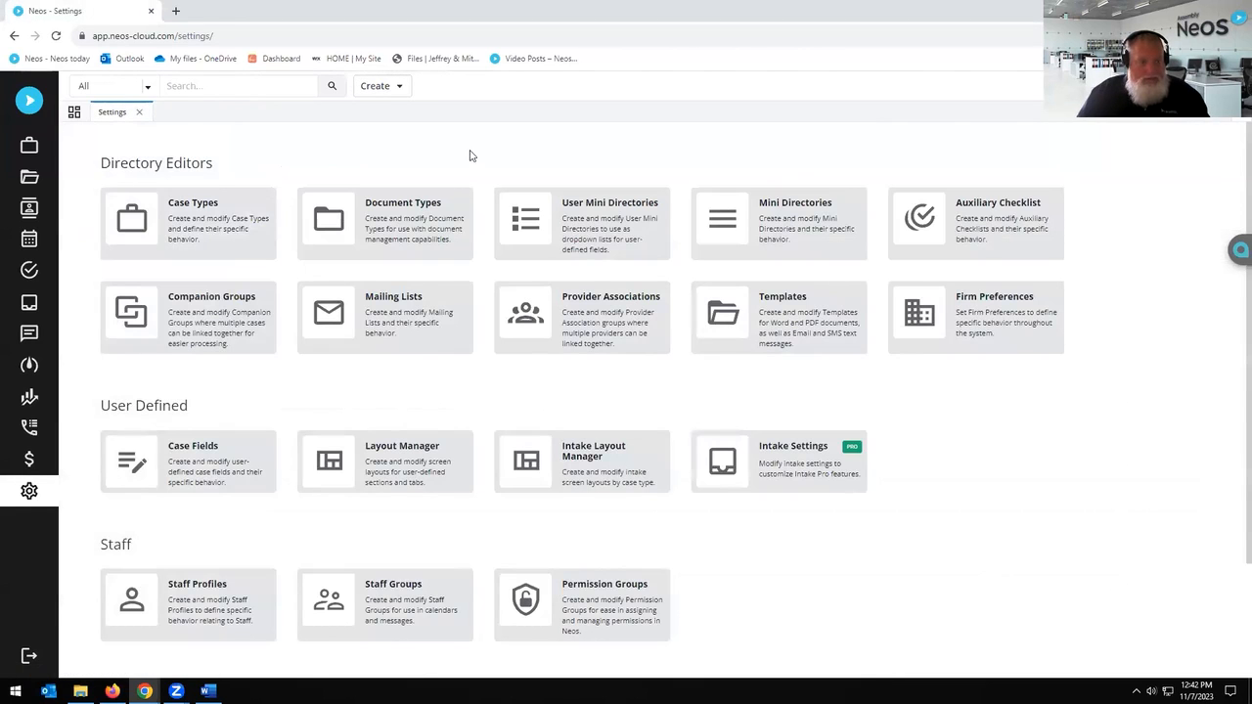
left_click(207, 85)
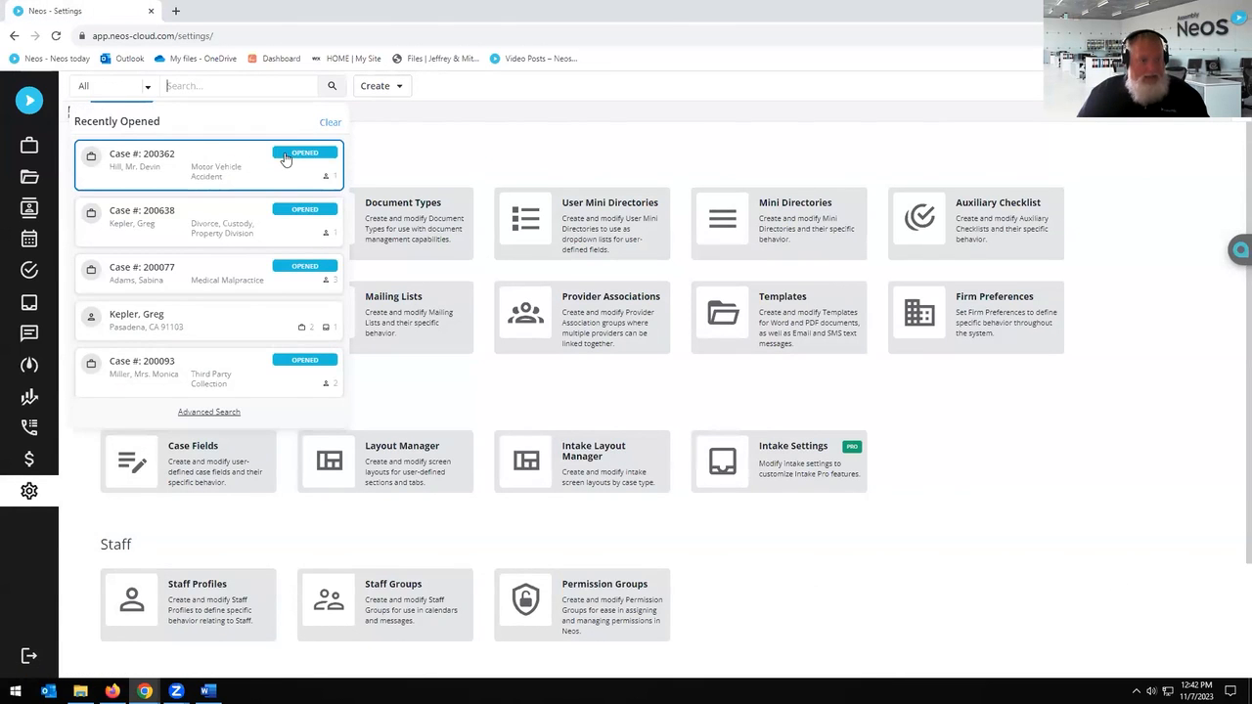
left_click(285, 161)
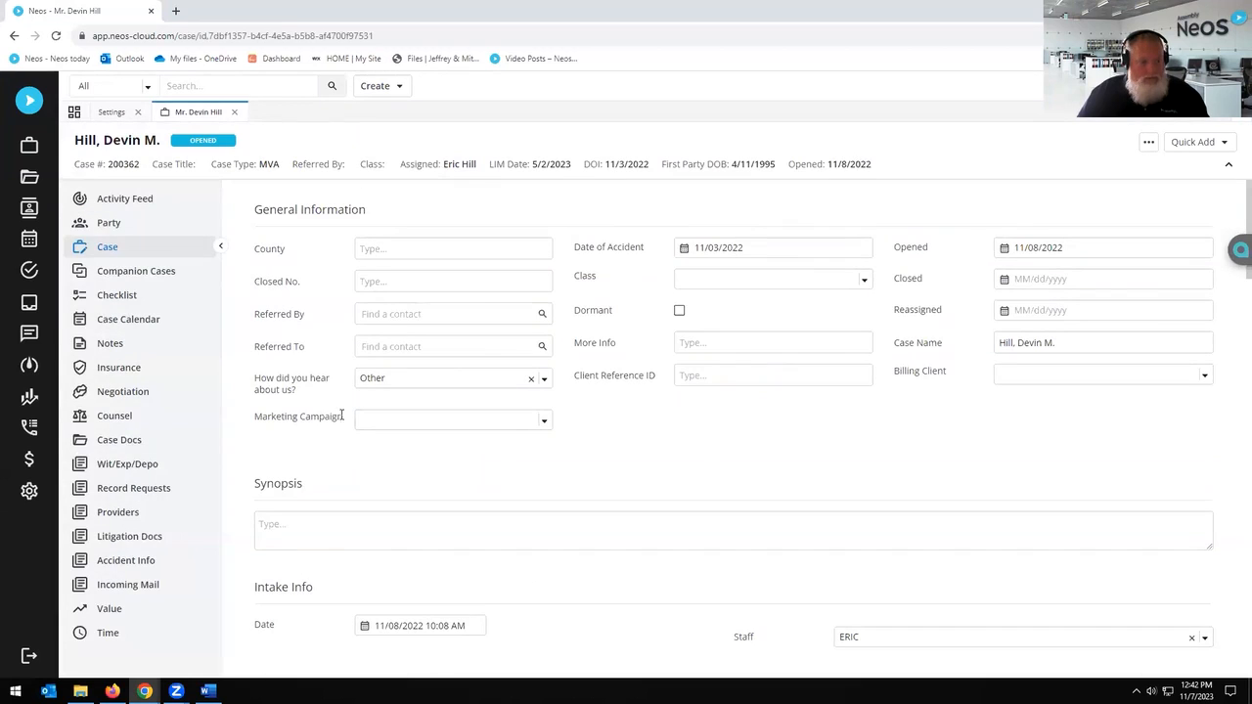
left_click(121, 442)
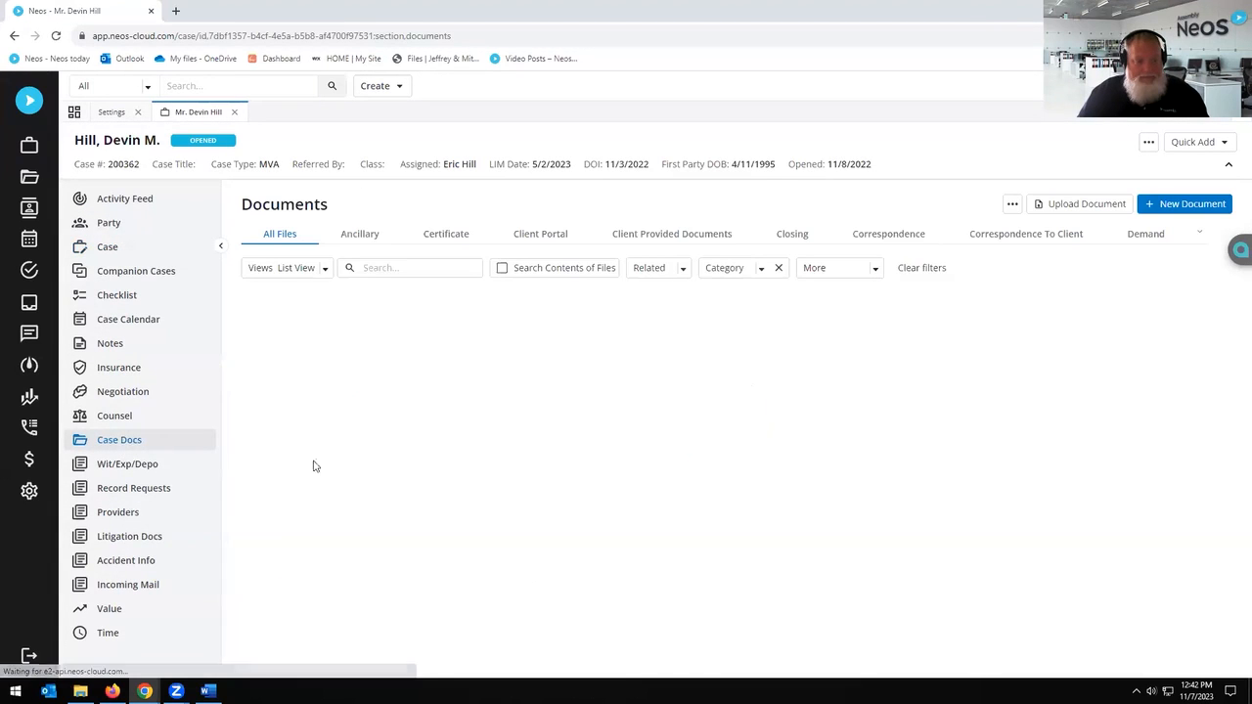
Step: Start a new document from the ACADEMY Request for Records & Bills template
left_click(1193, 204)
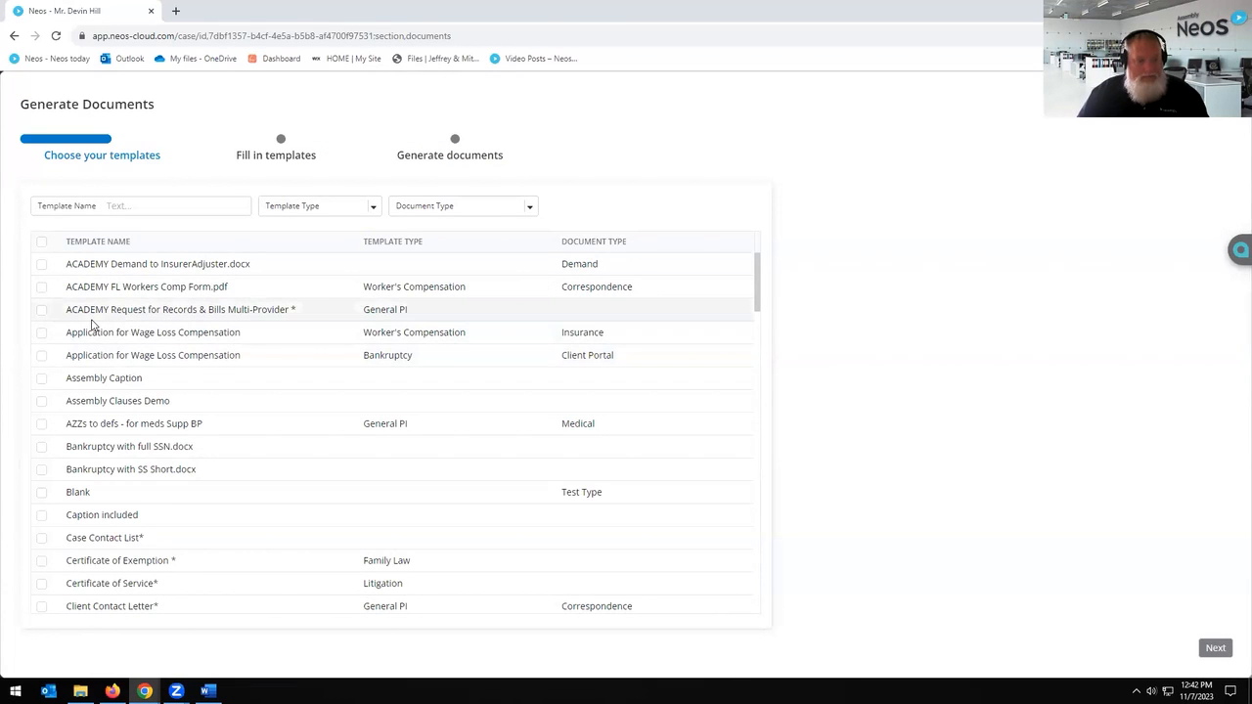
left_click(93, 311)
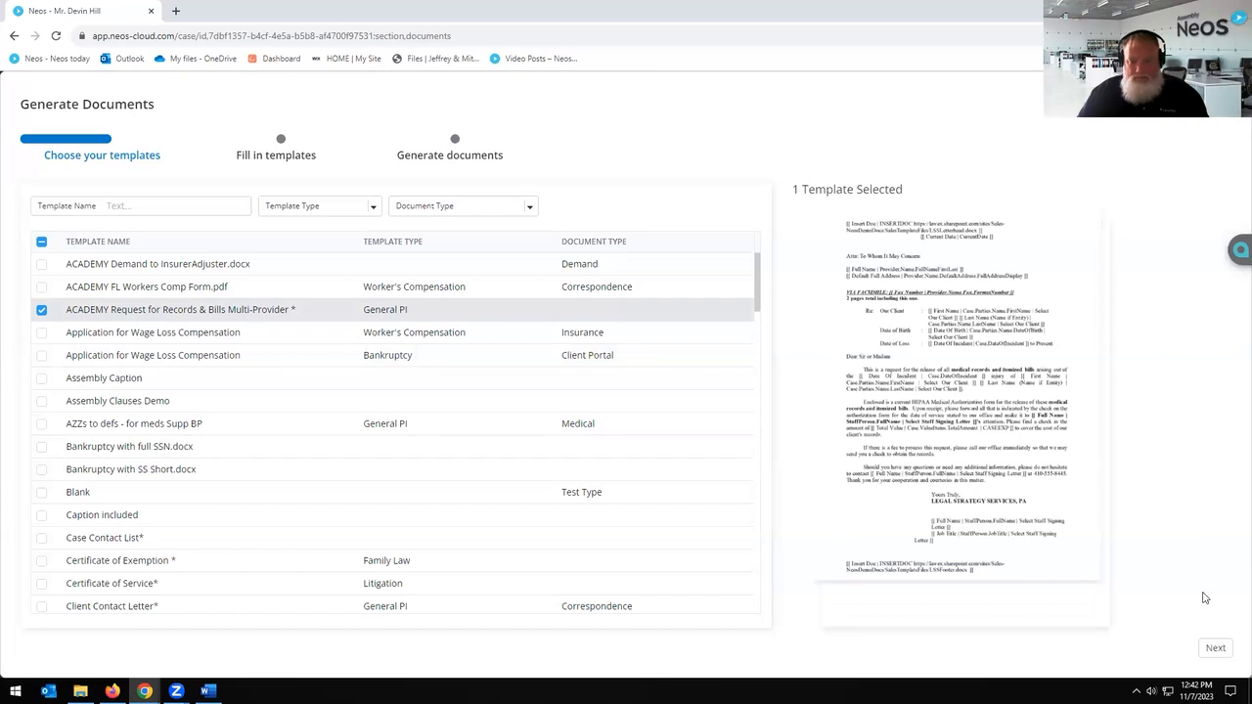
left_click(1214, 647)
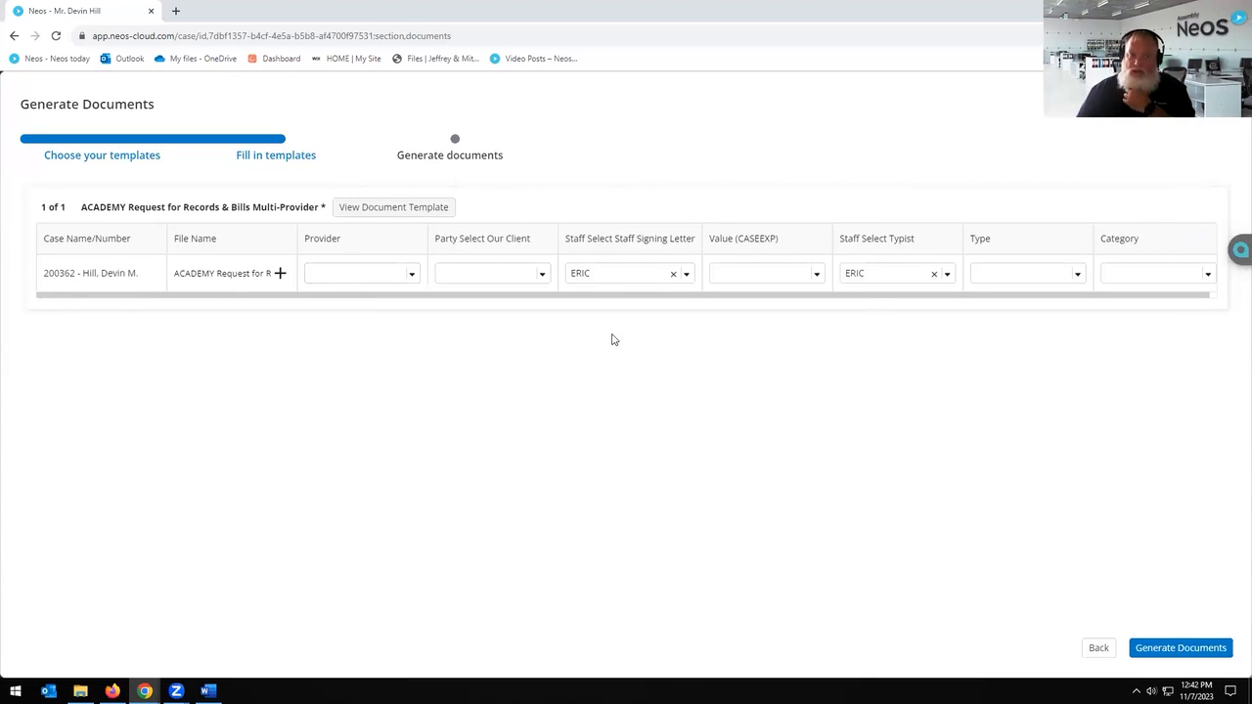
Step: Set provider to JFK Medical Center, our client to the case's client, and type to Client Portal
left_click(543, 277)
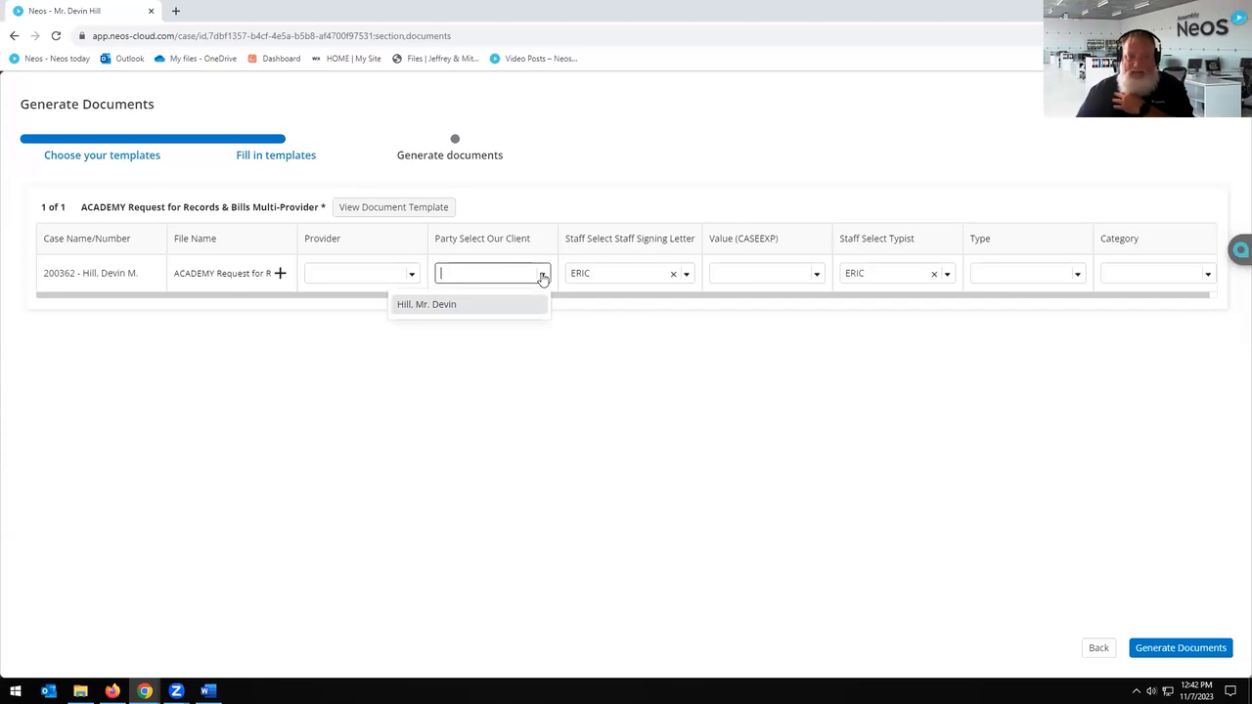
left_click(542, 277)
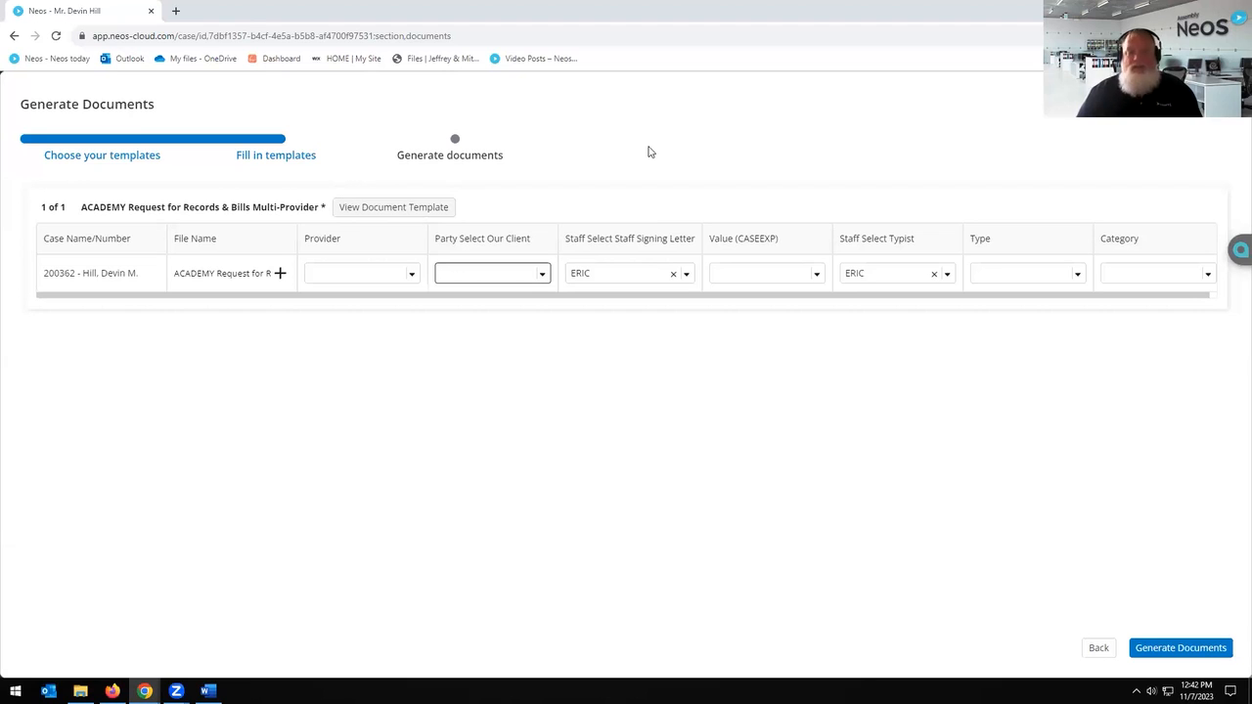
left_click(414, 276)
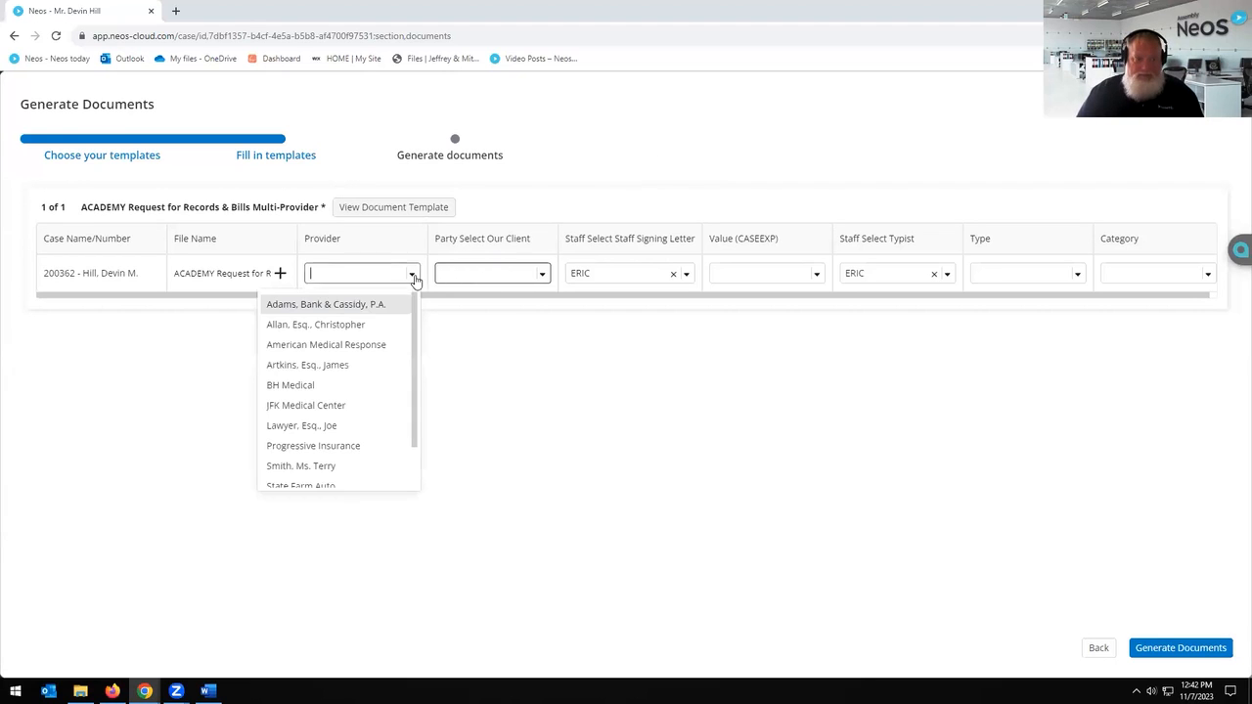
left_click(353, 407)
left_click(540, 275)
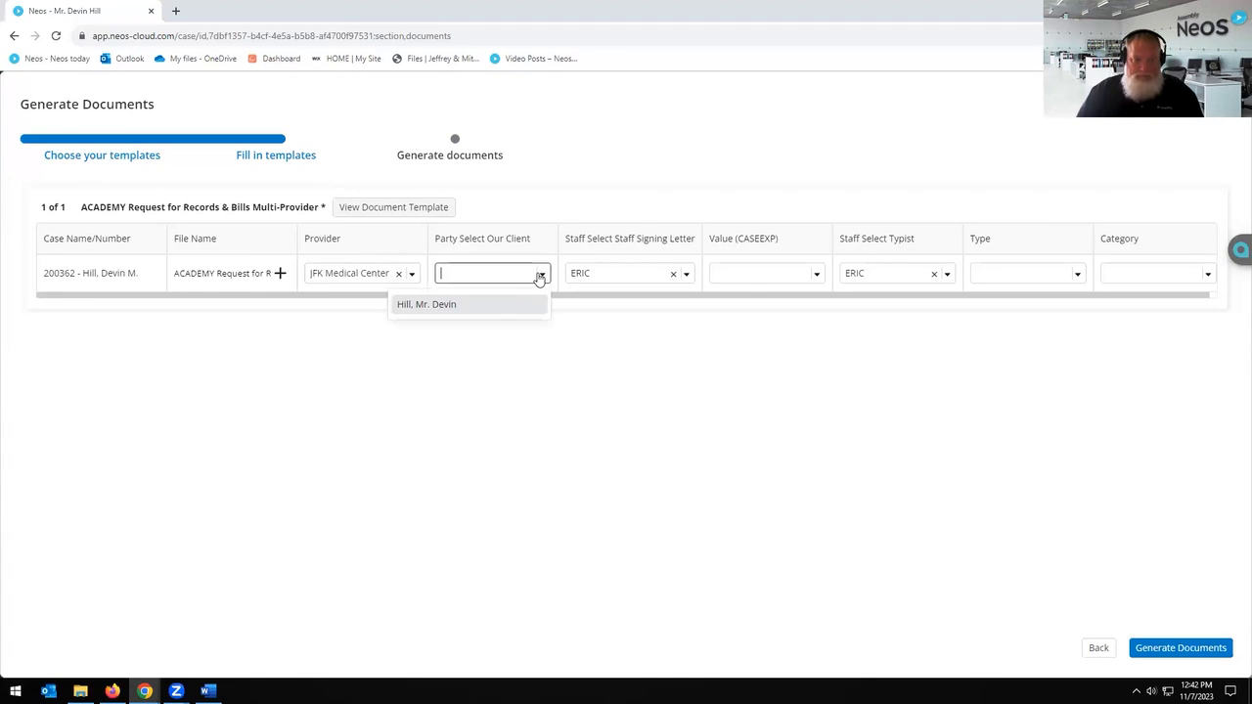
left_click(478, 306)
left_click(803, 275)
left_click(1011, 279)
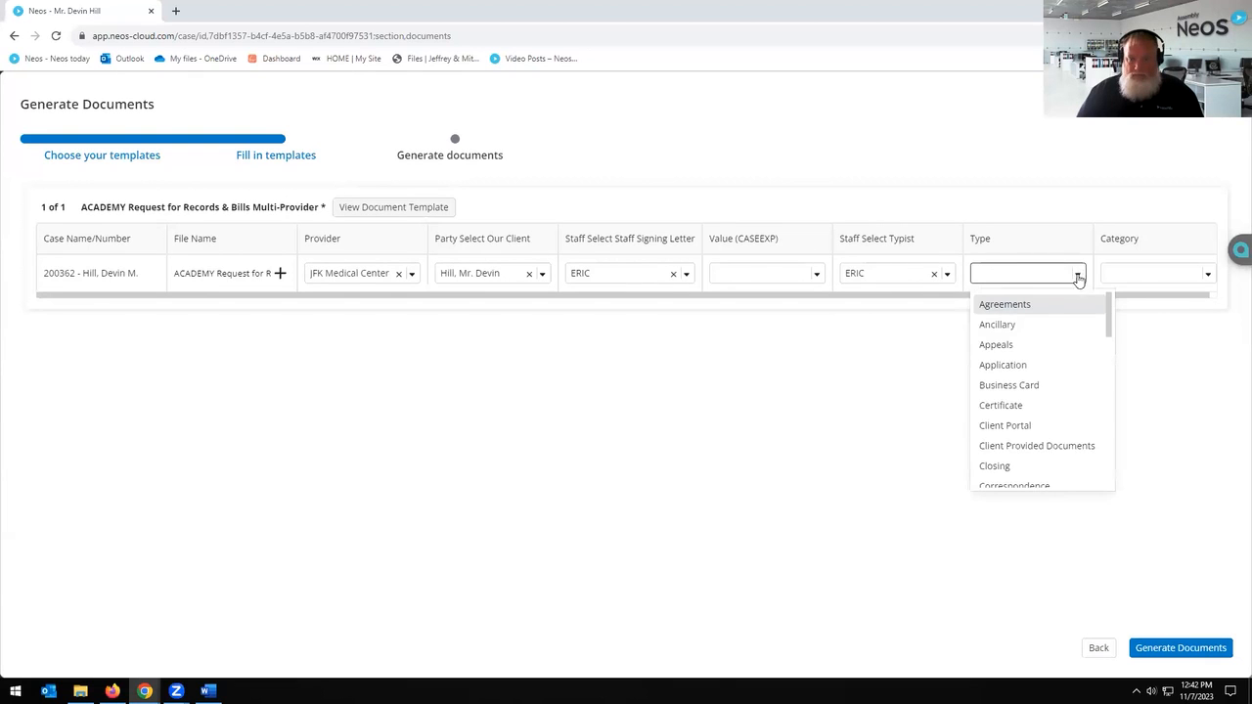
scroll(1040, 397, "down", 1)
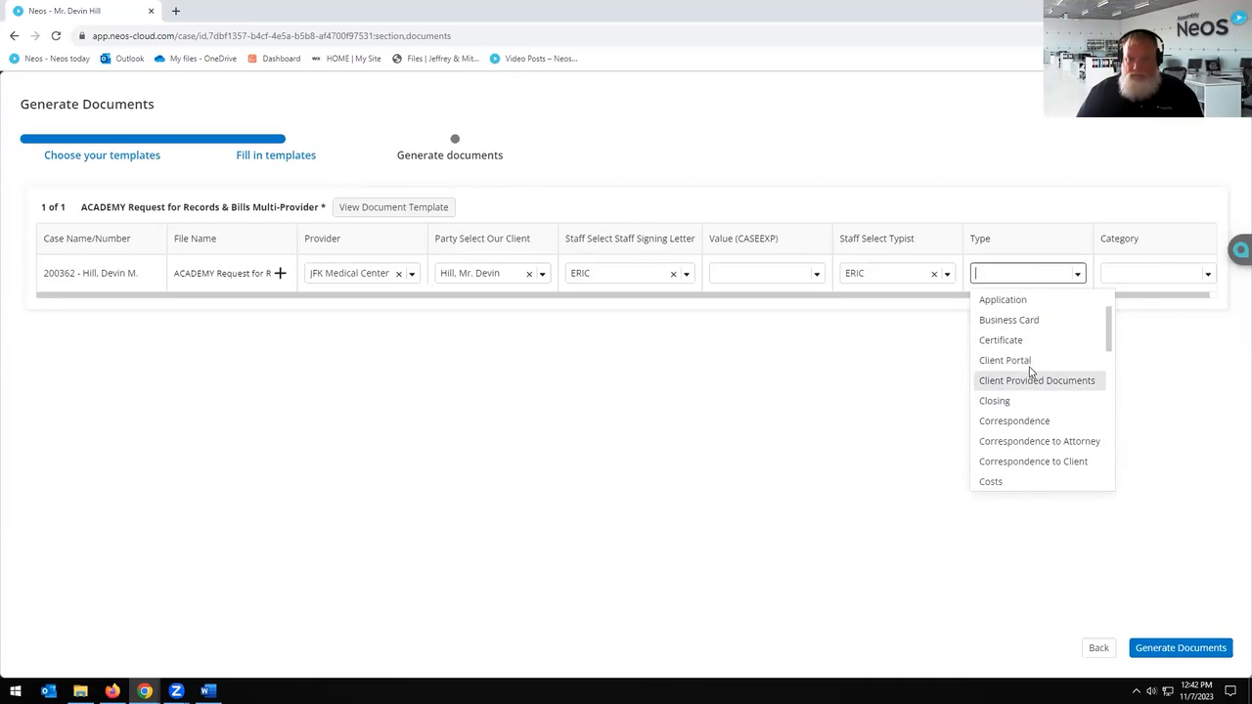
left_click(1032, 360)
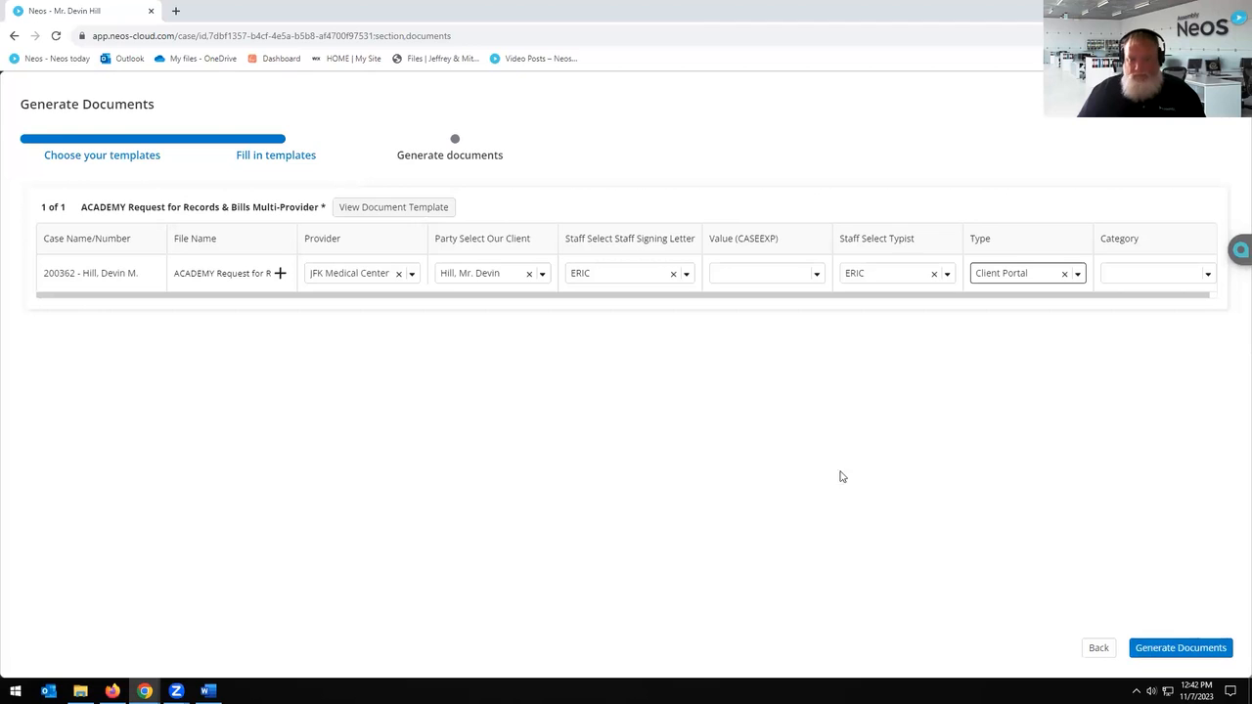
Step: Rename the file 'Testing for Academy on Nov 7th' and generate the document
left_click_drag(227, 274, 158, 271)
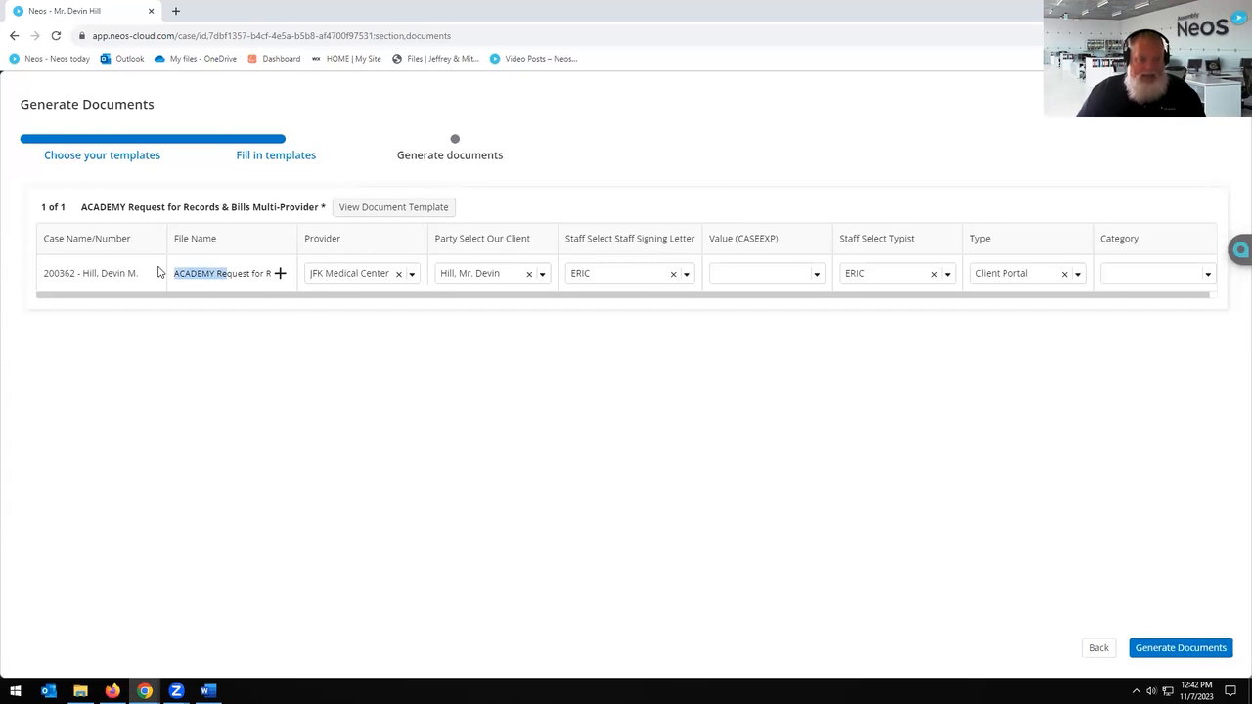
key("Left")
key("Delete")
key("ctrl+a")
key("BackSpace")
type("Testing")
type(" fo")
type("r Aca")
type("demy on Nov")
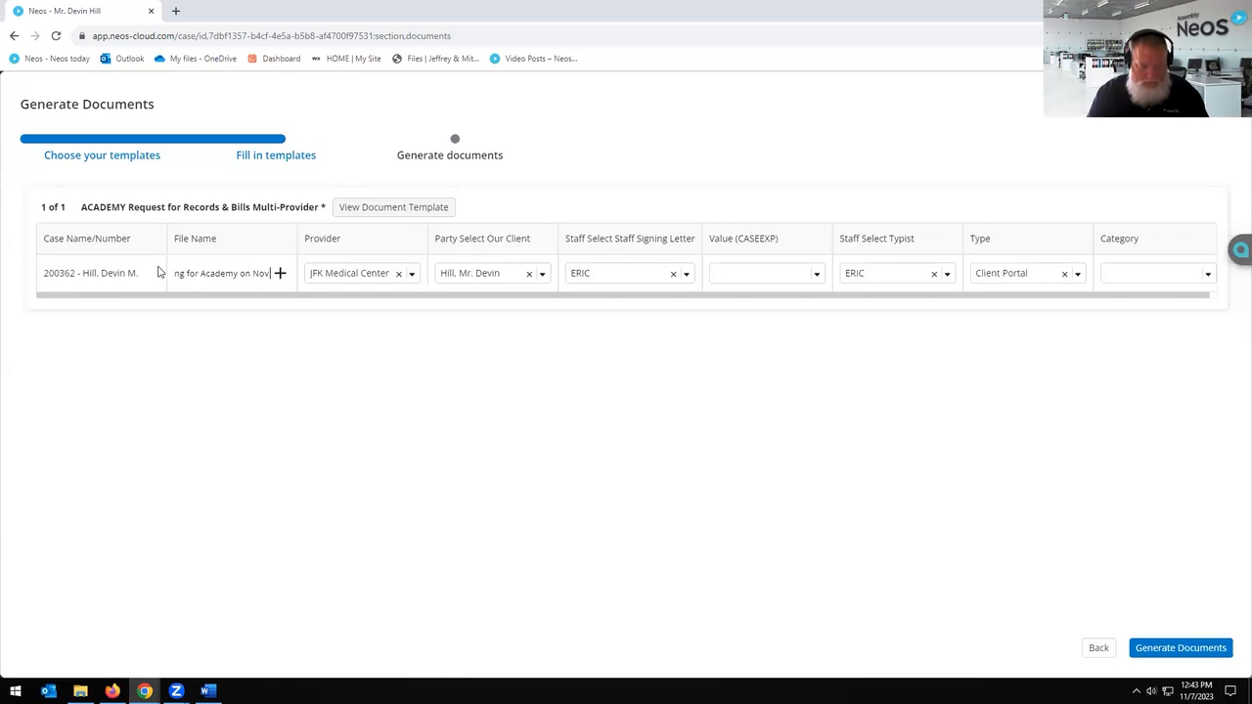
type(" 7th")
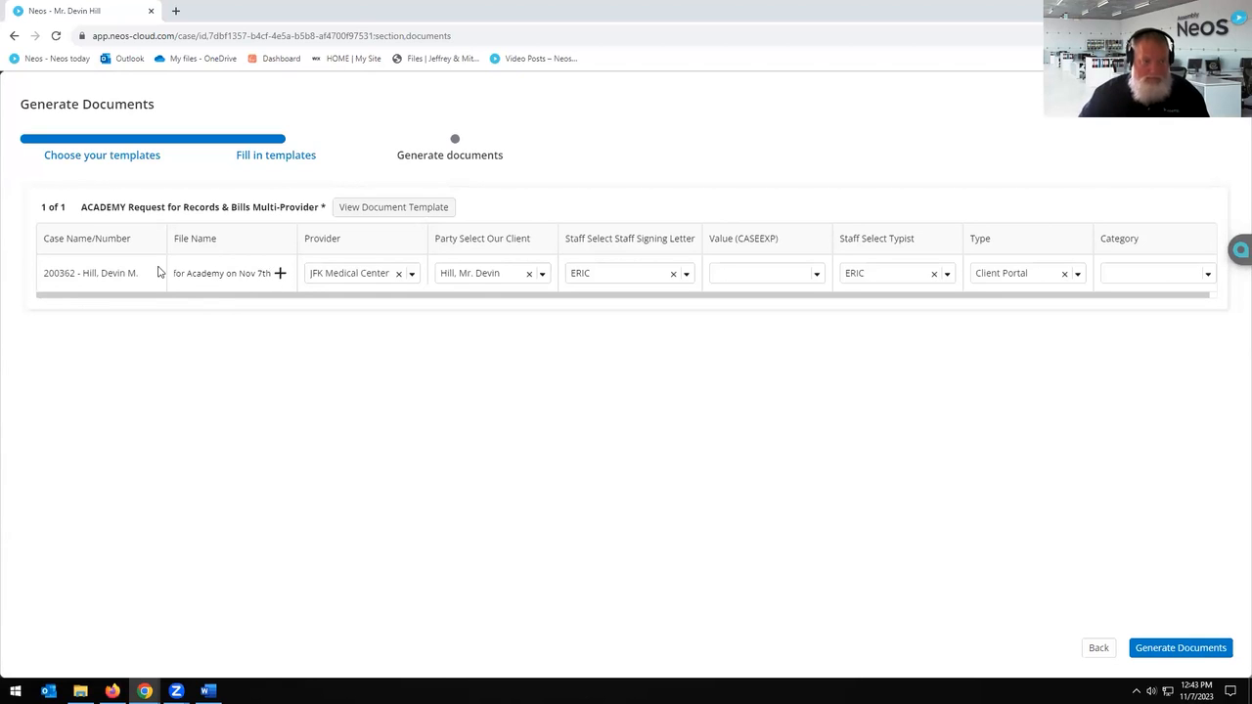
left_click(1153, 655)
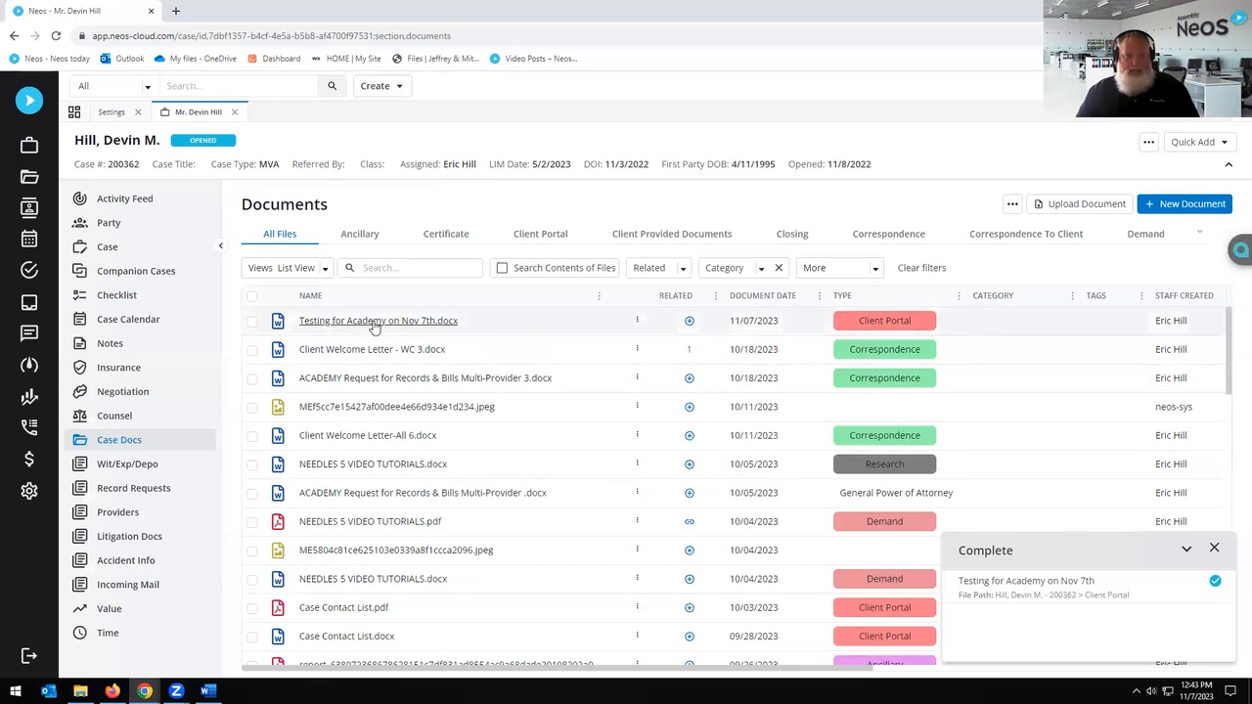
Step: Dismiss the upload Complete notice and open Testing for Academy on Nov 7th.docx
left_click(1216, 551)
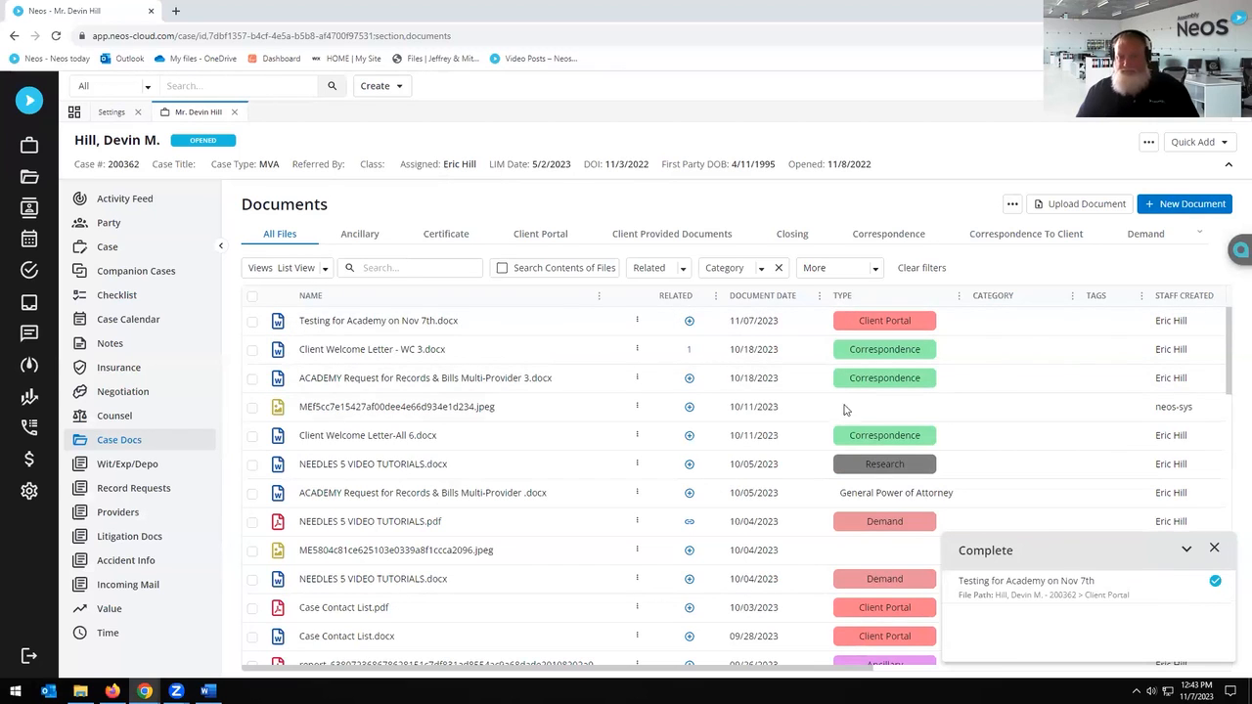
left_click(364, 323)
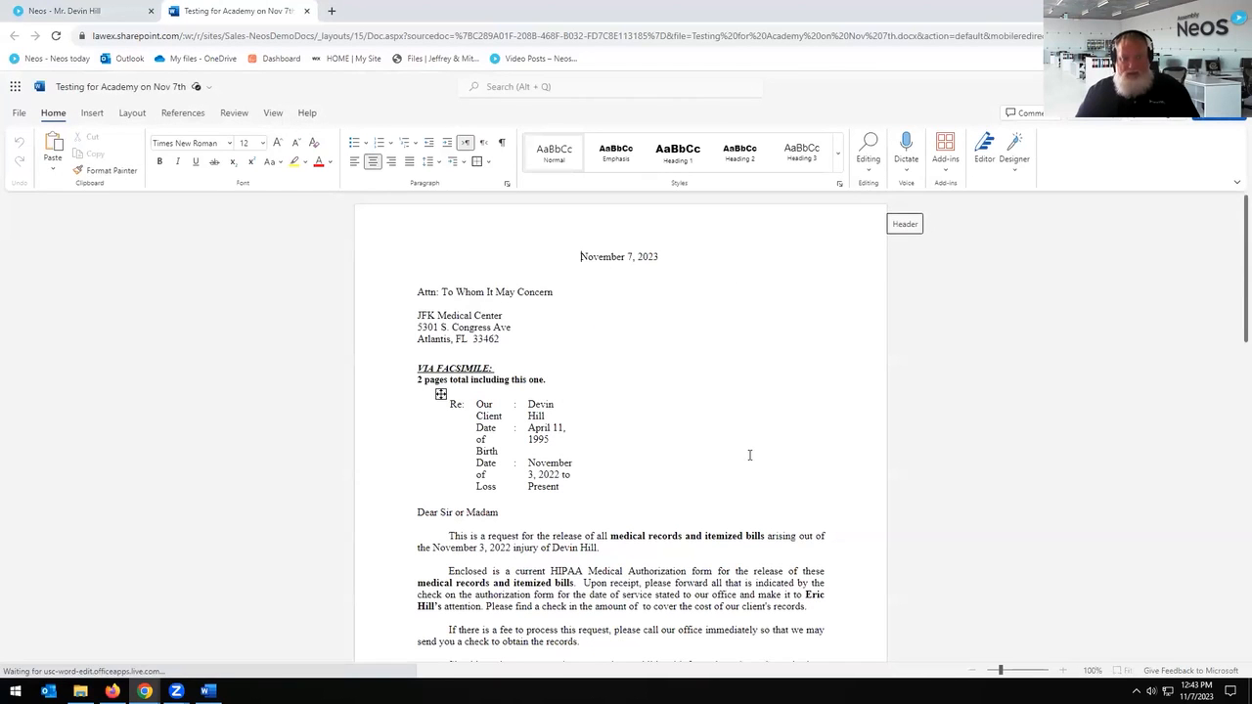
Step: Rejoin the split client name in the Re: table onto one line
left_click(585, 473)
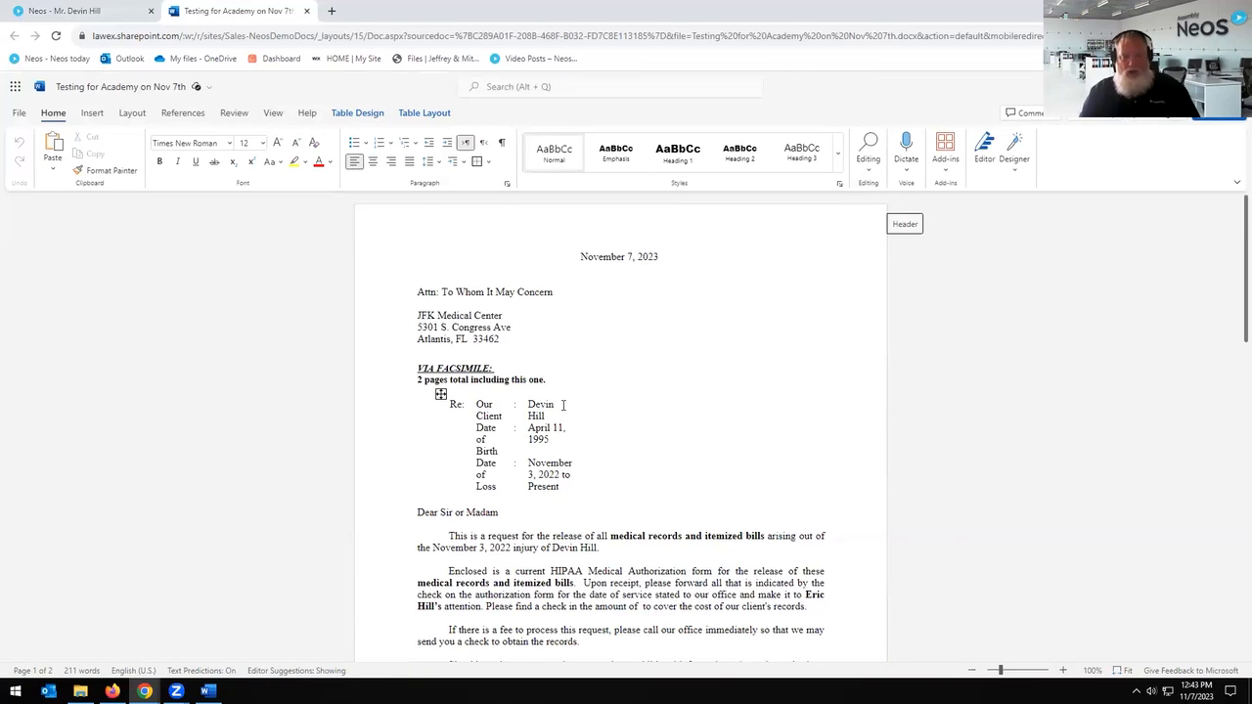
key("Delete")
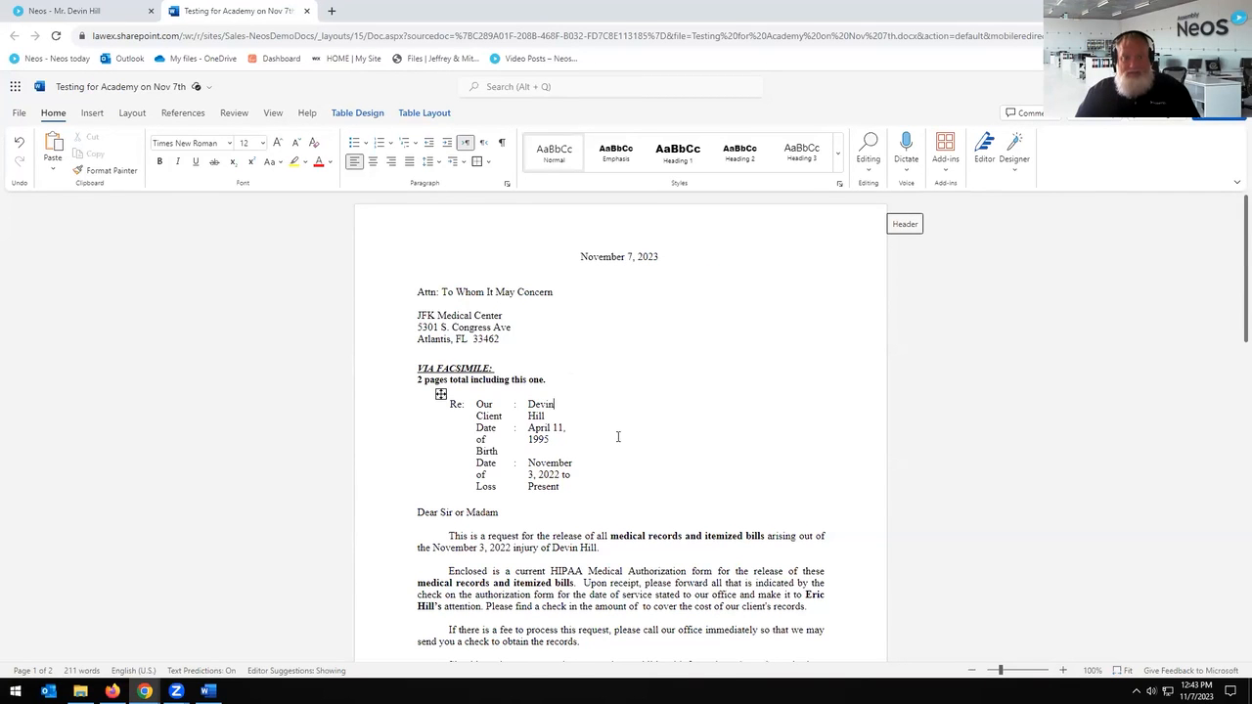
scroll(617, 436, "down", 3)
scroll(567, 401, "up", 2)
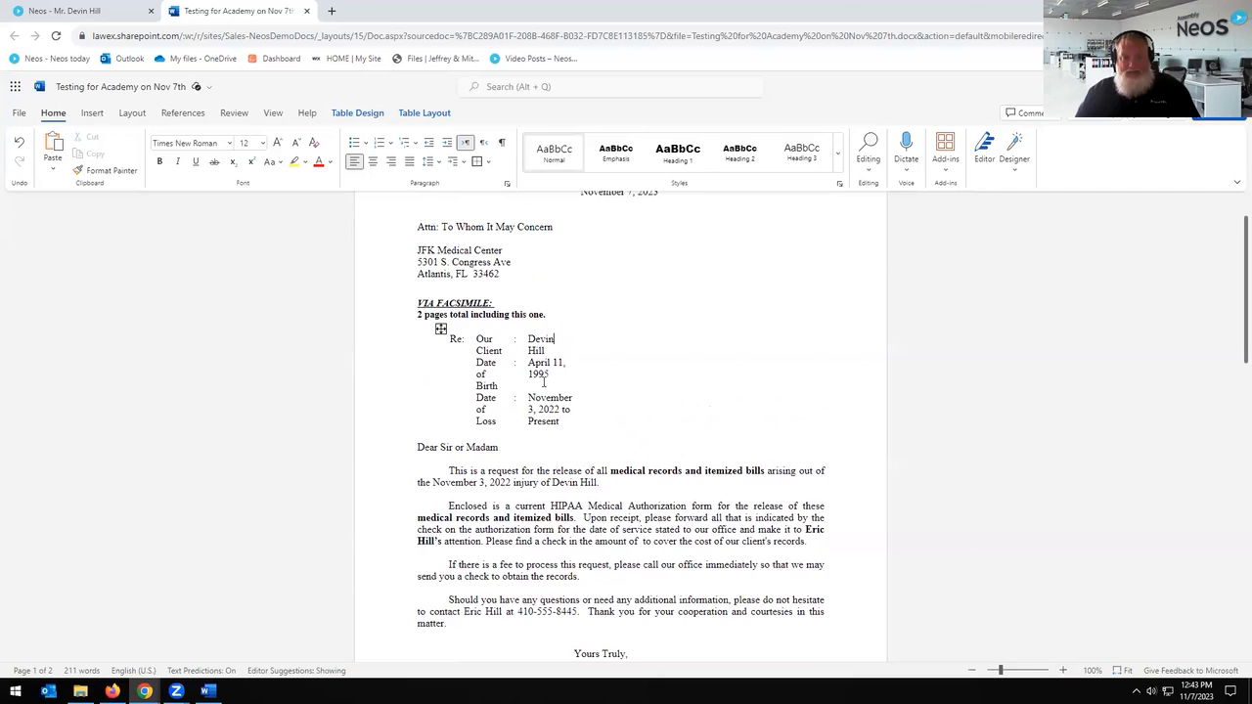
left_click(560, 343)
Step: Drag the Re: table's value column border right so the loss date 'to Present' fits
double_click(599, 396)
left_click(654, 362)
left_click(561, 311)
mouse_move(577, 337)
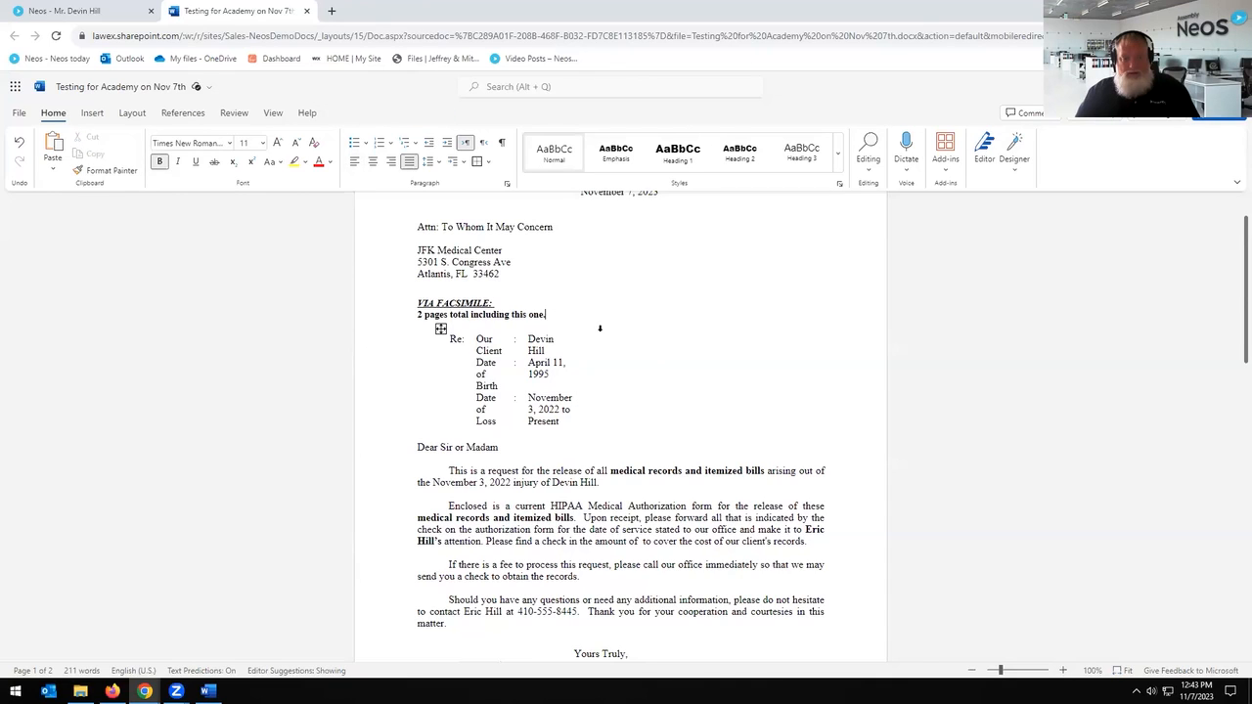
left_click_drag(575, 338, 613, 338)
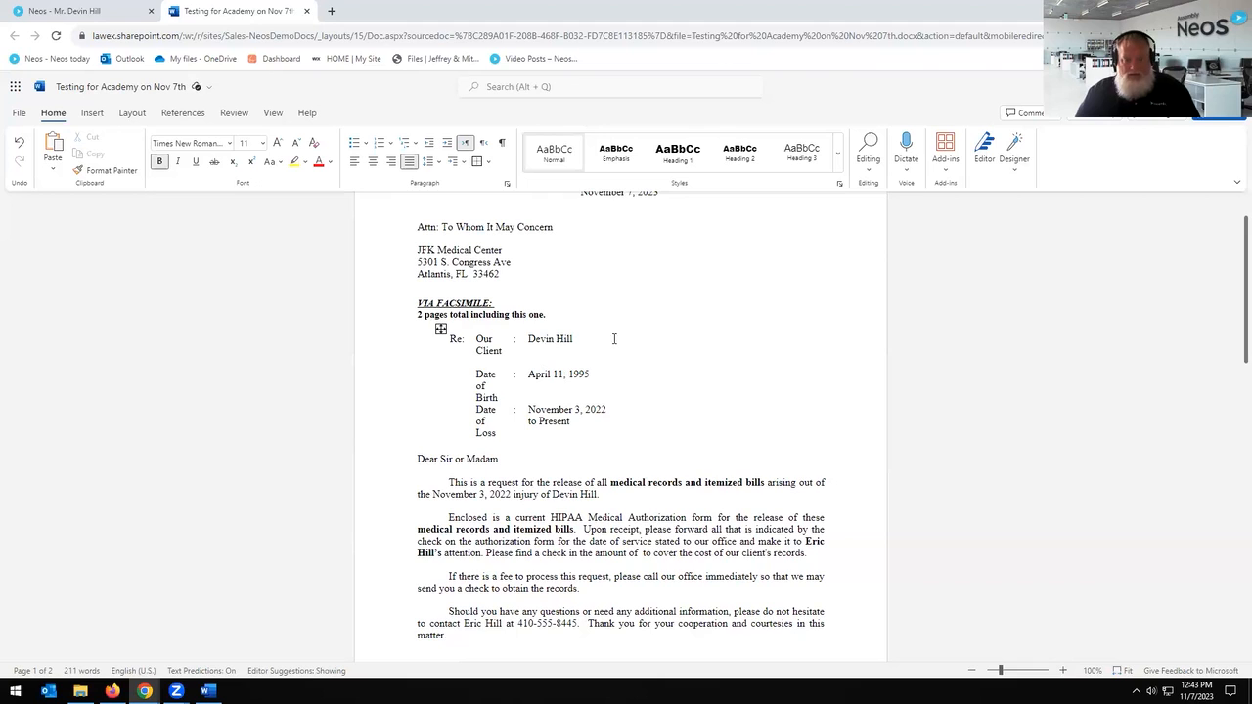
left_click_drag(616, 338, 710, 338)
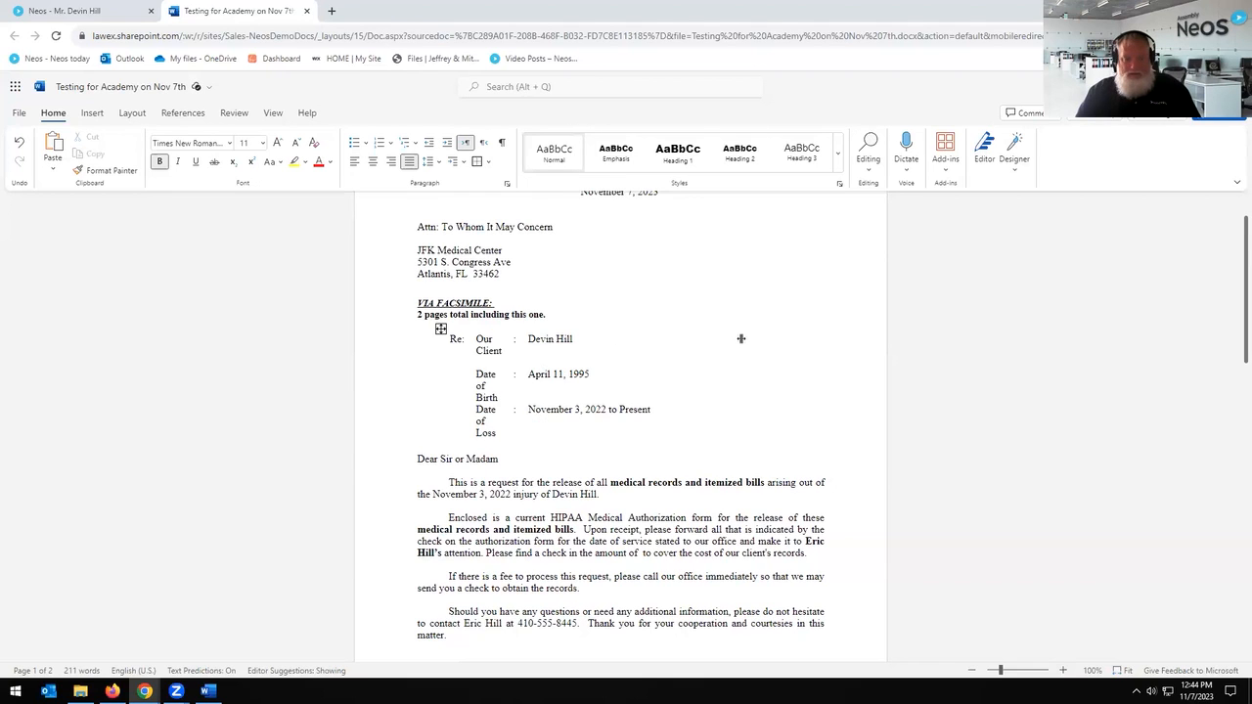
left_click(643, 366)
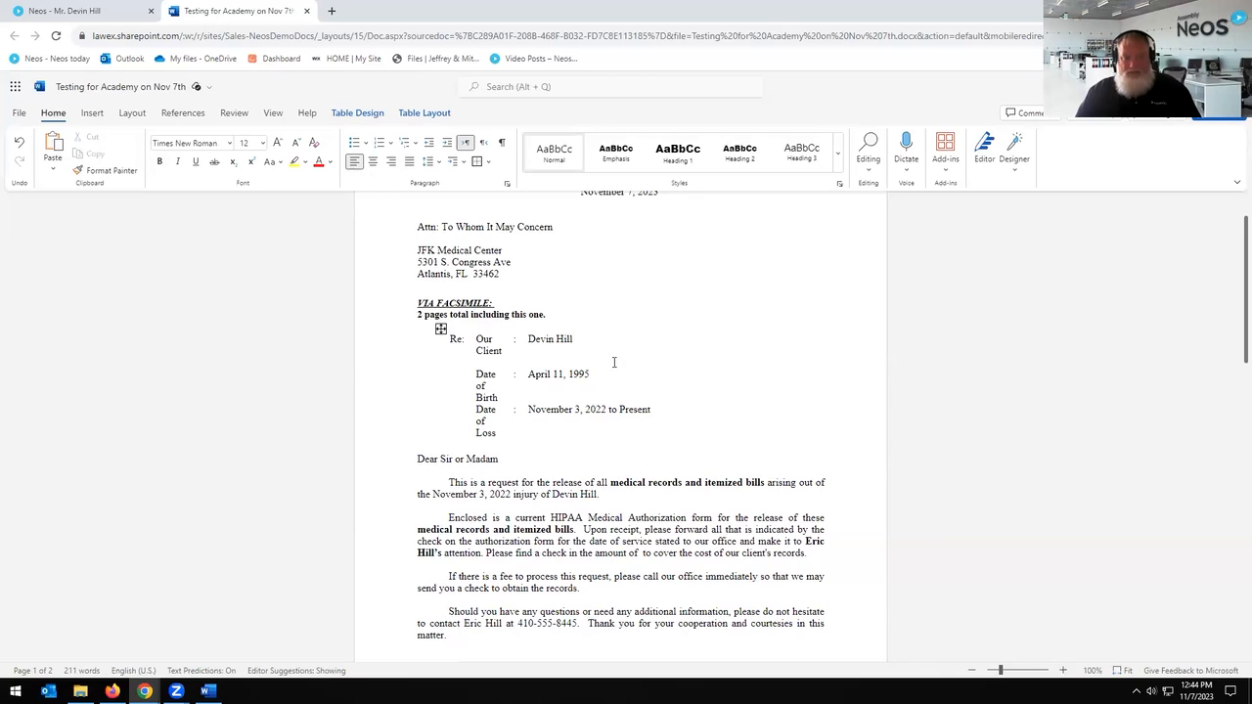
Step: Fine-tune the value column width by nudging its border slightly
scroll(614, 363, "up", 1)
scroll(586, 341, "down", 2)
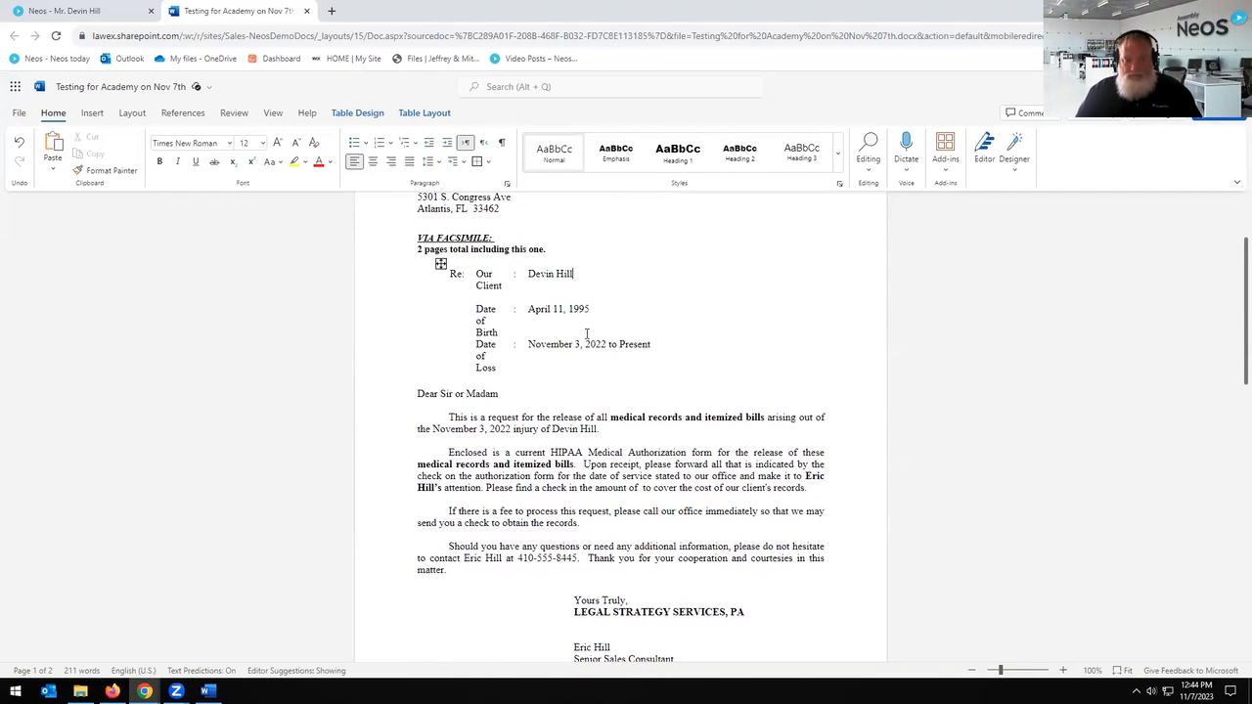
scroll(598, 387, "down", 3)
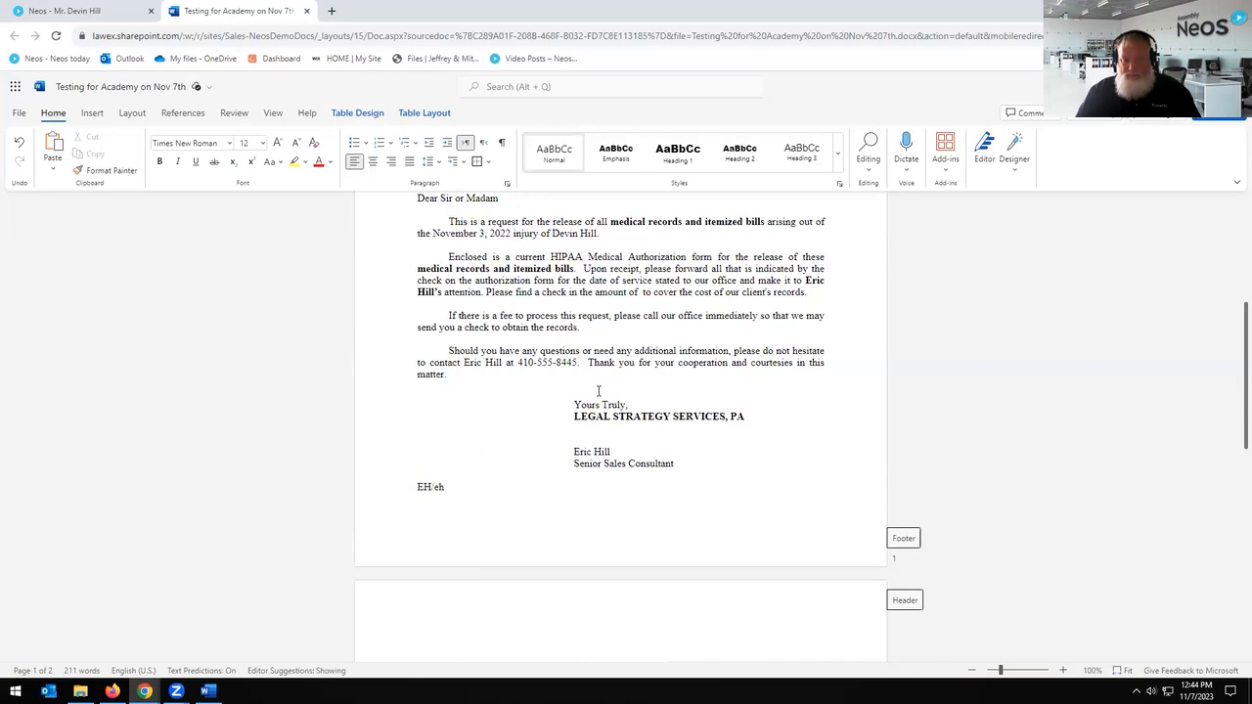
scroll(598, 391, "up", 5)
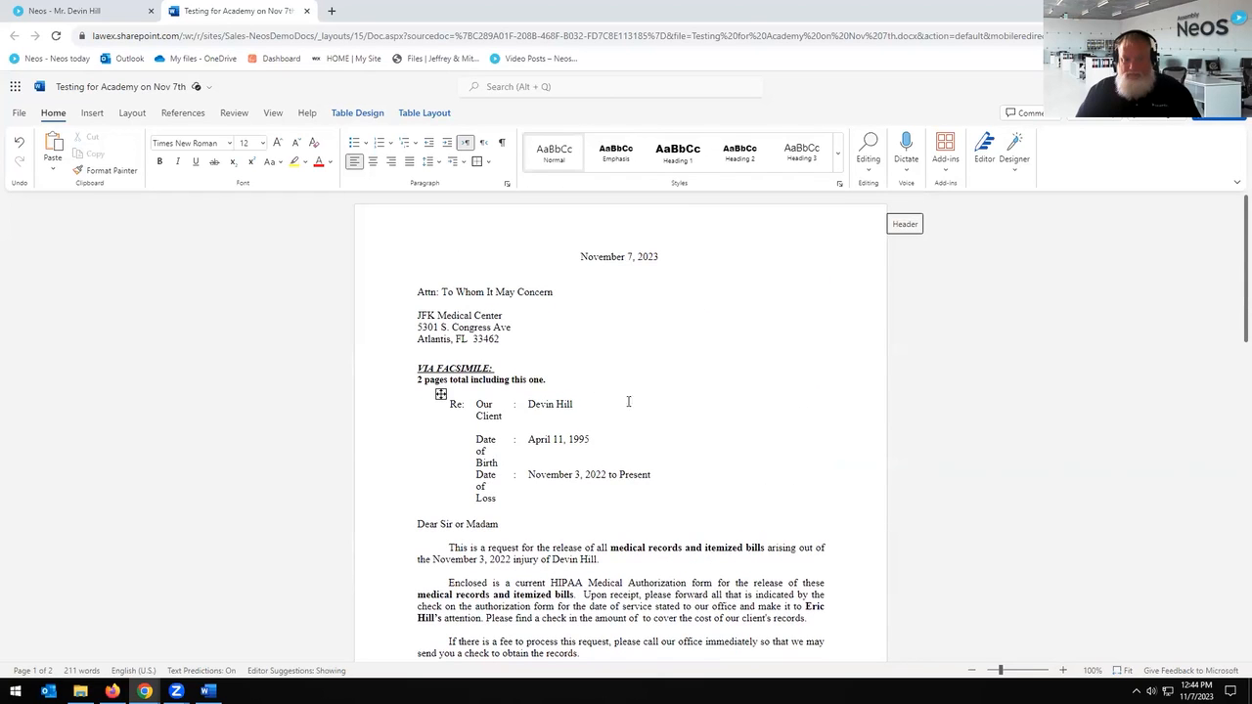
left_click_drag(511, 404, 539, 405)
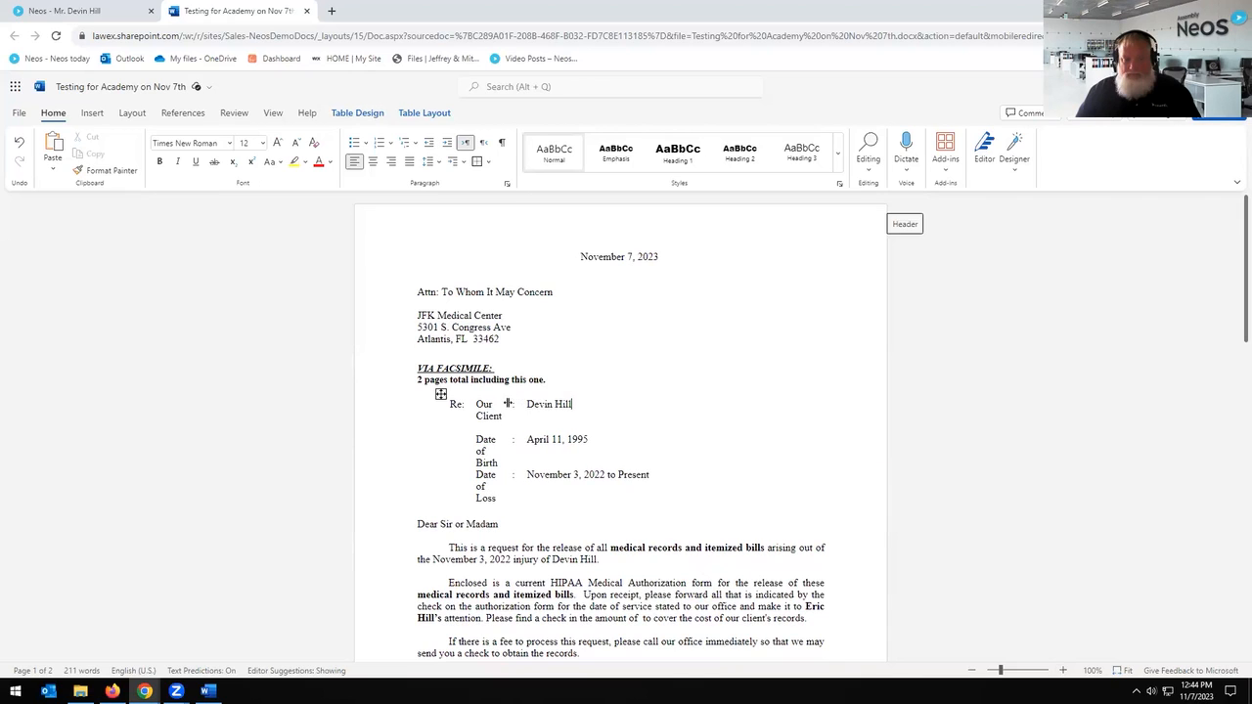
left_click_drag(513, 404, 520, 404)
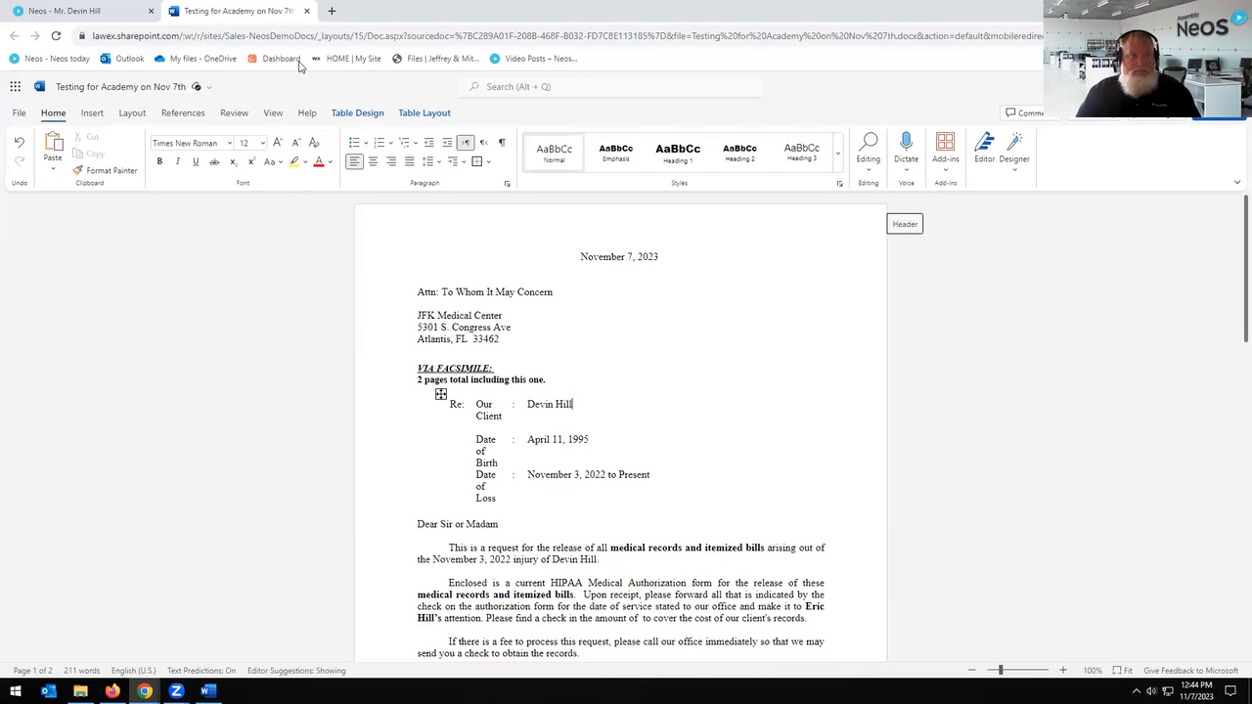
scroll(678, 641, "down", 3)
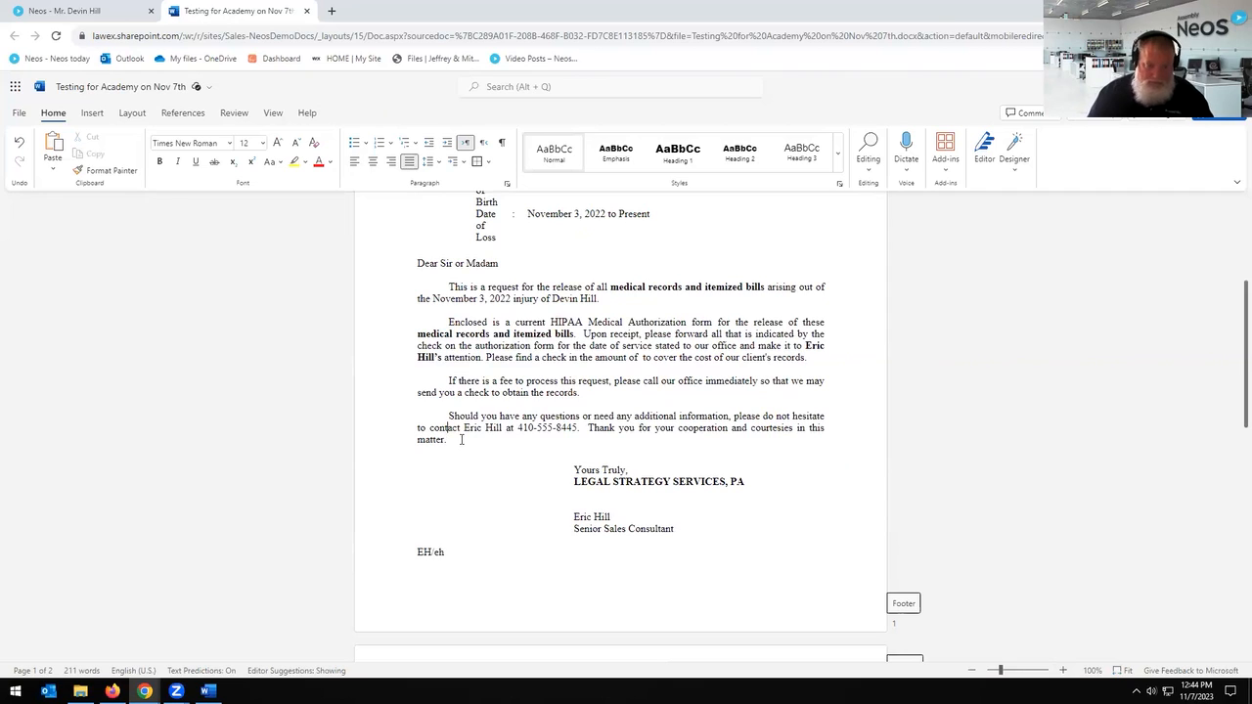
Step: Add a test line 'Please don't w' after the closing paragraph and close the letter
key("Return")
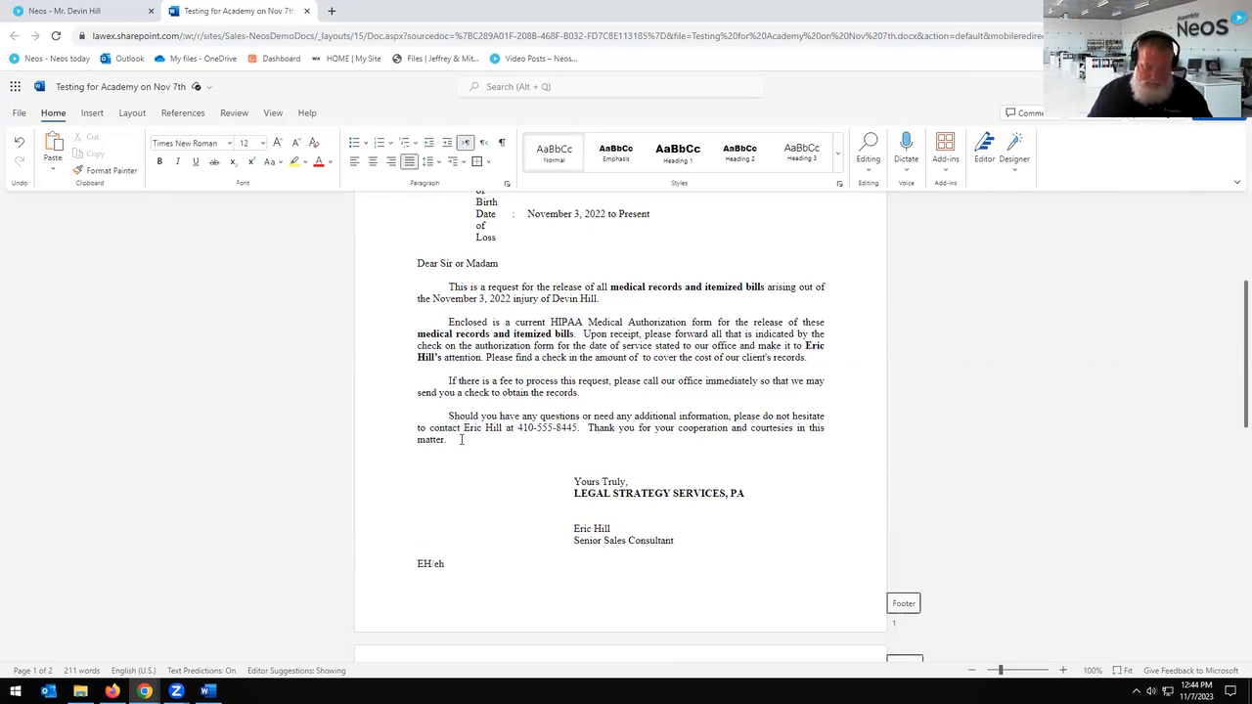
type("Please don't write to us, phone calls only")
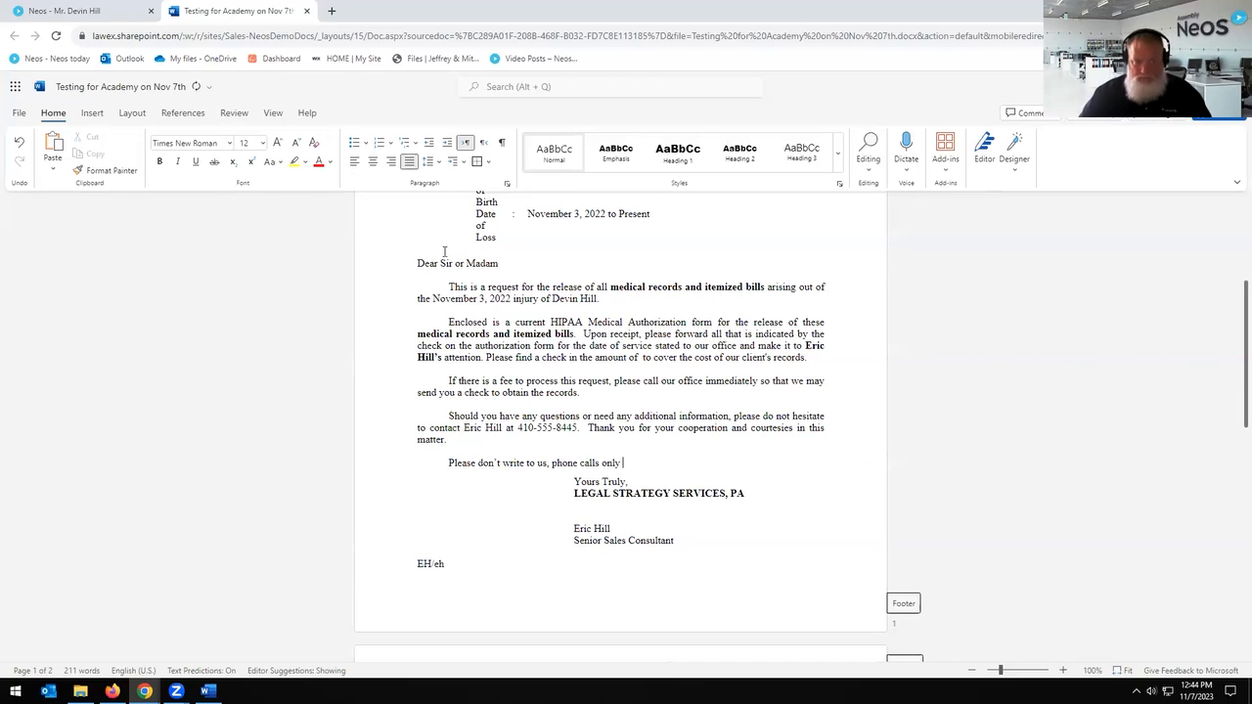
left_click(308, 11)
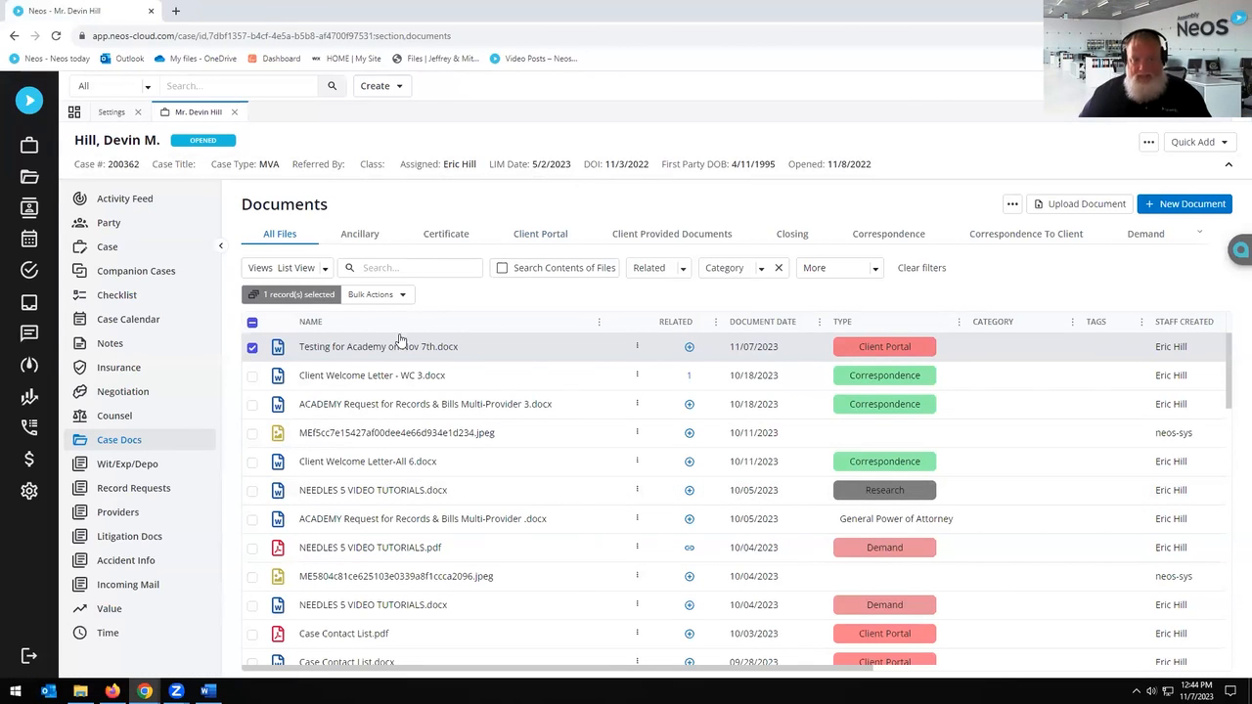
Step: Reopen the letter, delete the test line, and close Word again
left_click(371, 347)
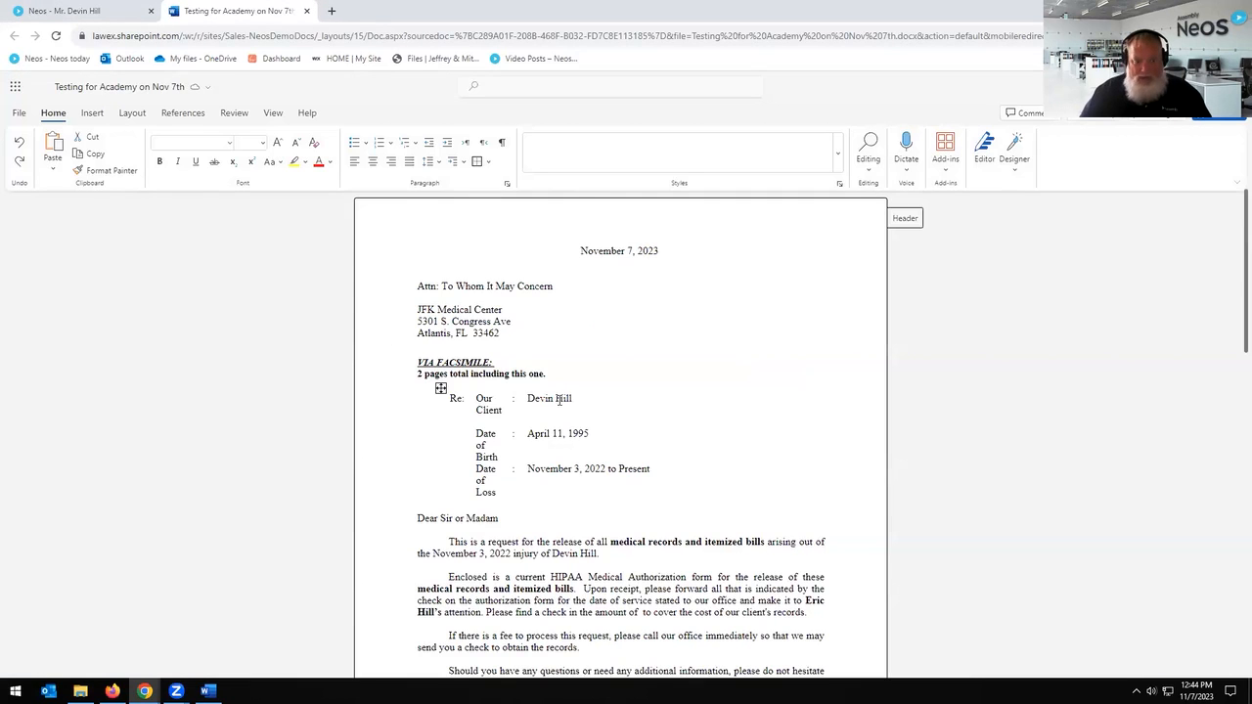
scroll(631, 360, "down", 3)
scroll(638, 362, "down", 1)
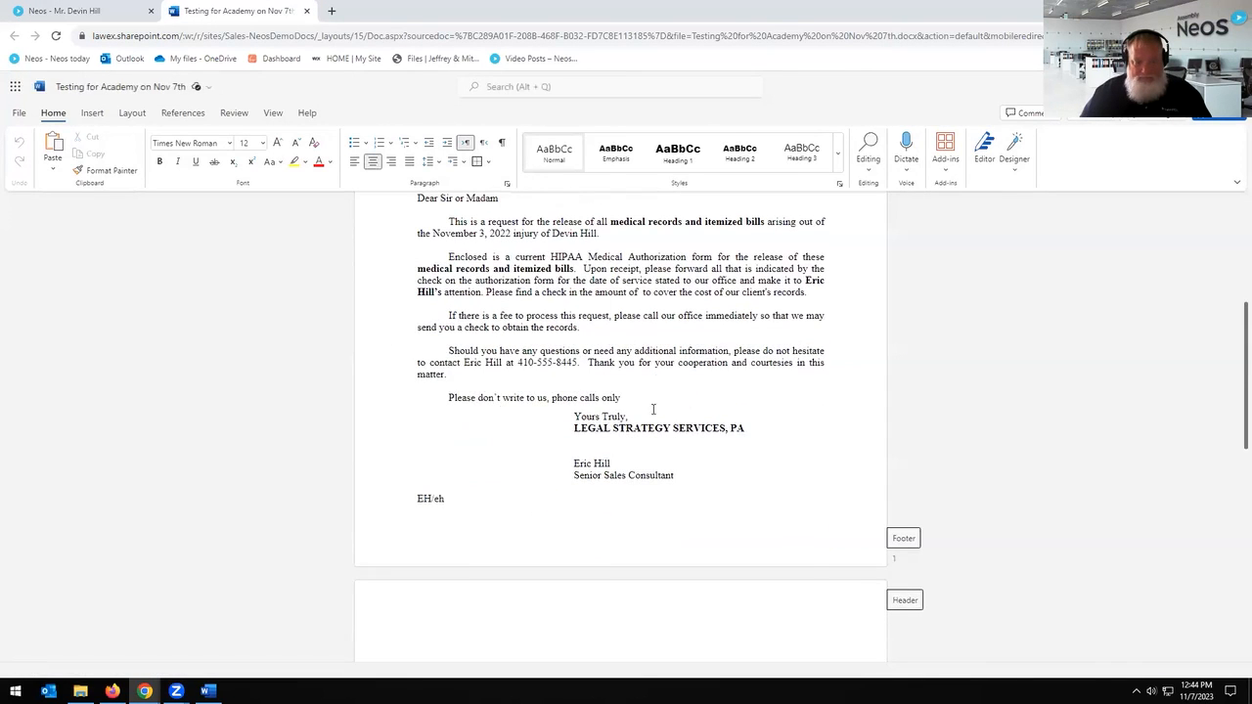
left_click_drag(650, 403, 484, 389)
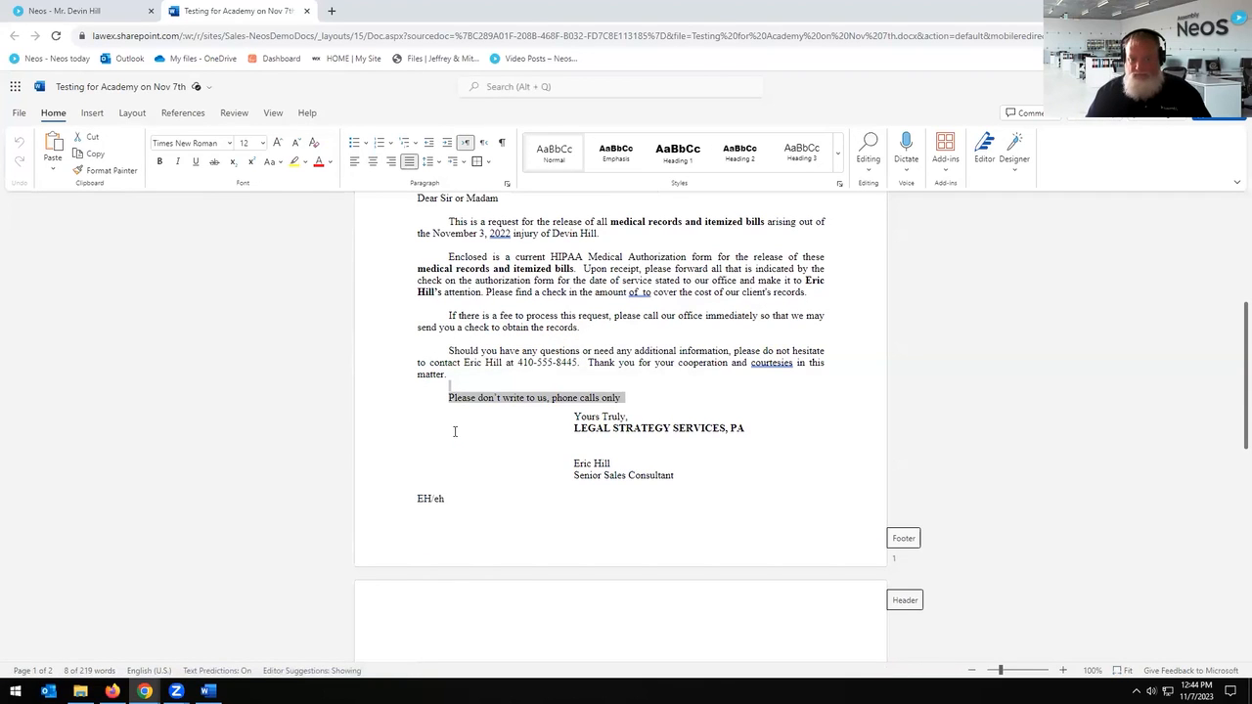
key("Delete")
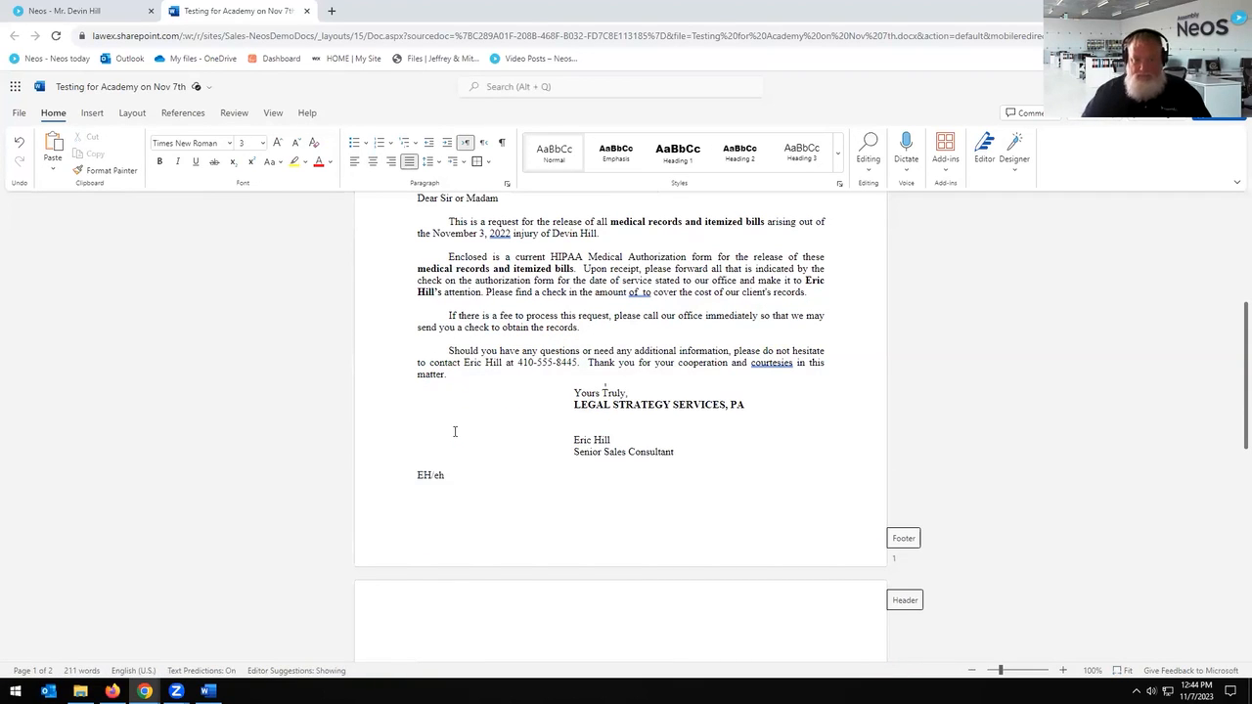
left_click(307, 11)
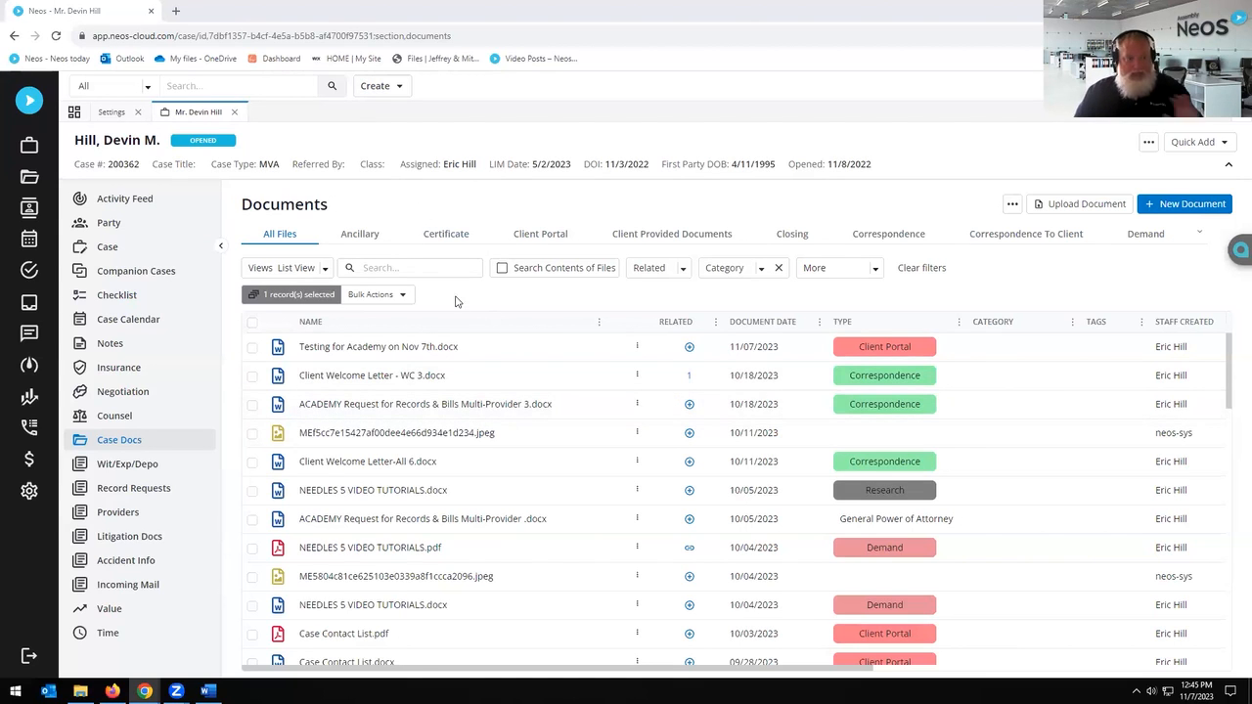
Step: Show Record Requests for JFK Medical Center, American Medical Response and BH Medical
left_click(116, 491)
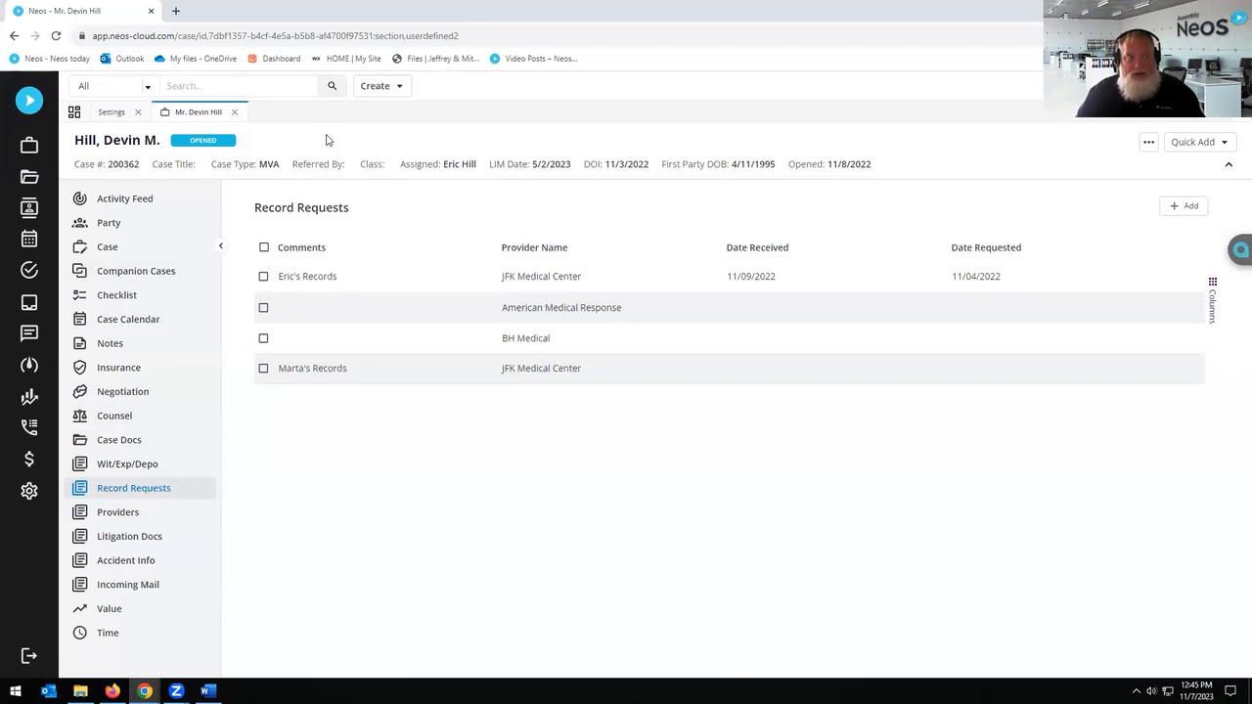
Step: Open the ACADEMY Request for Records & Bills Multi-Provider template source in Word, showing Insert tools
left_click(123, 111)
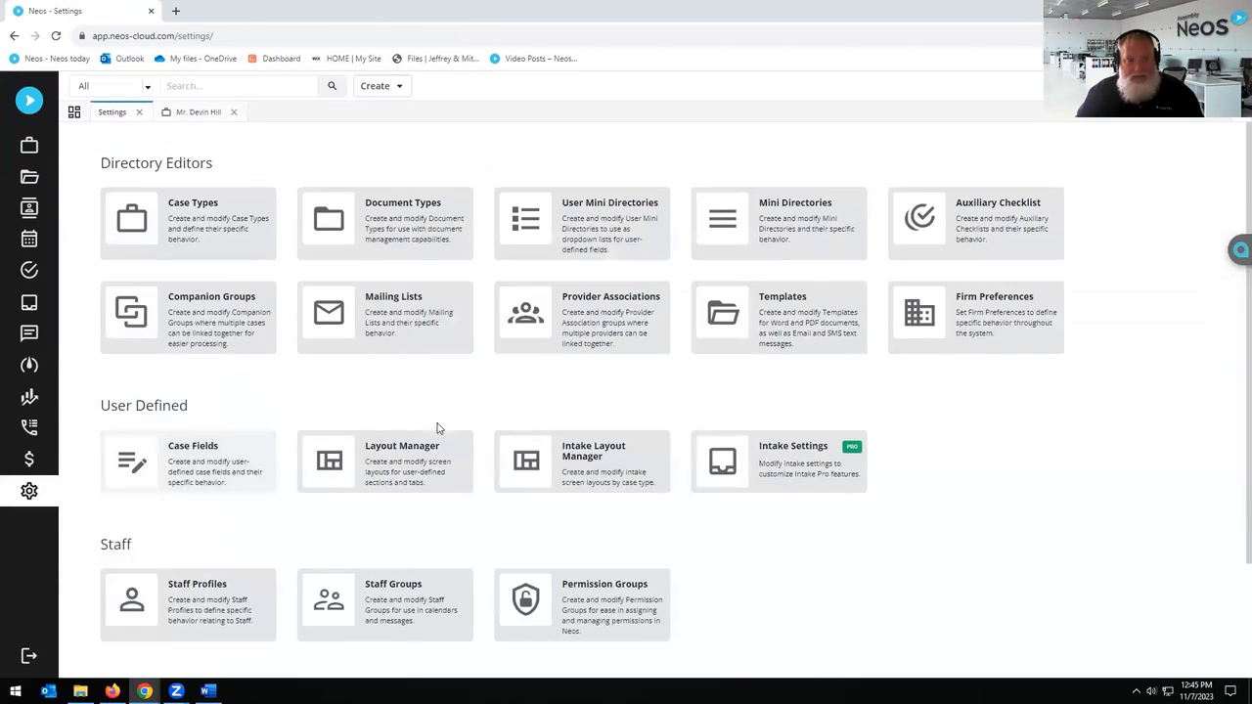
left_click(771, 326)
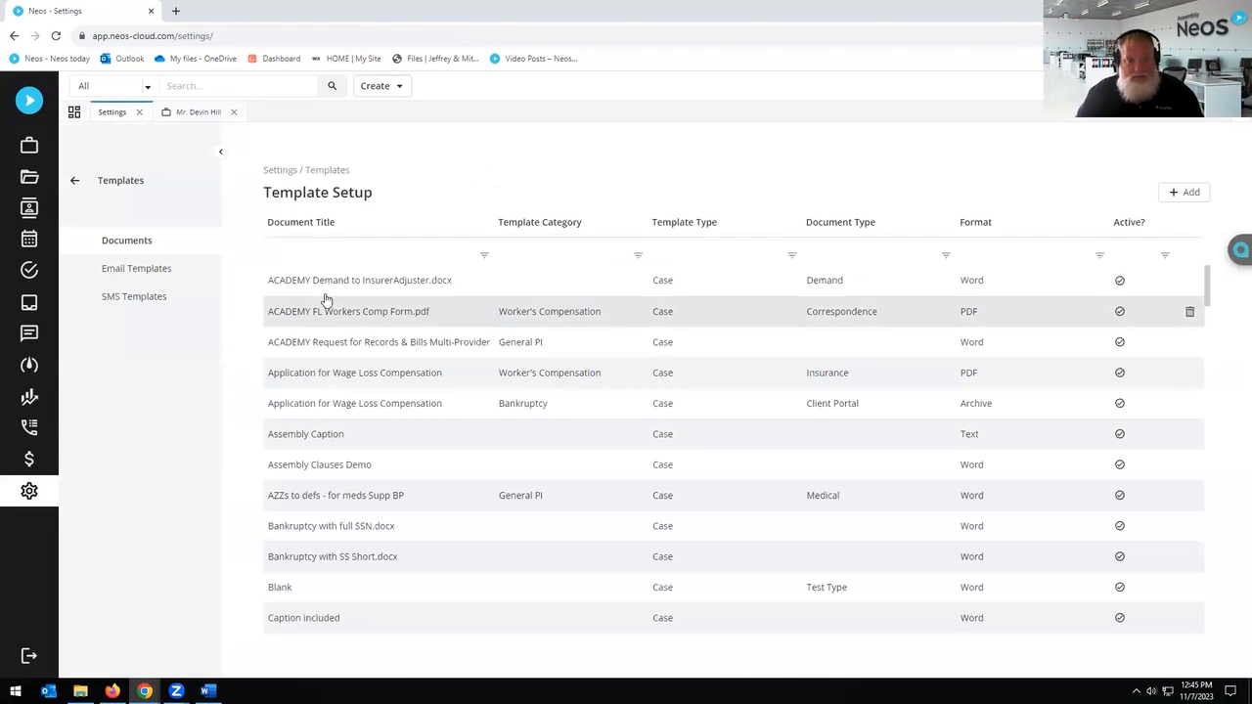
left_click(333, 352)
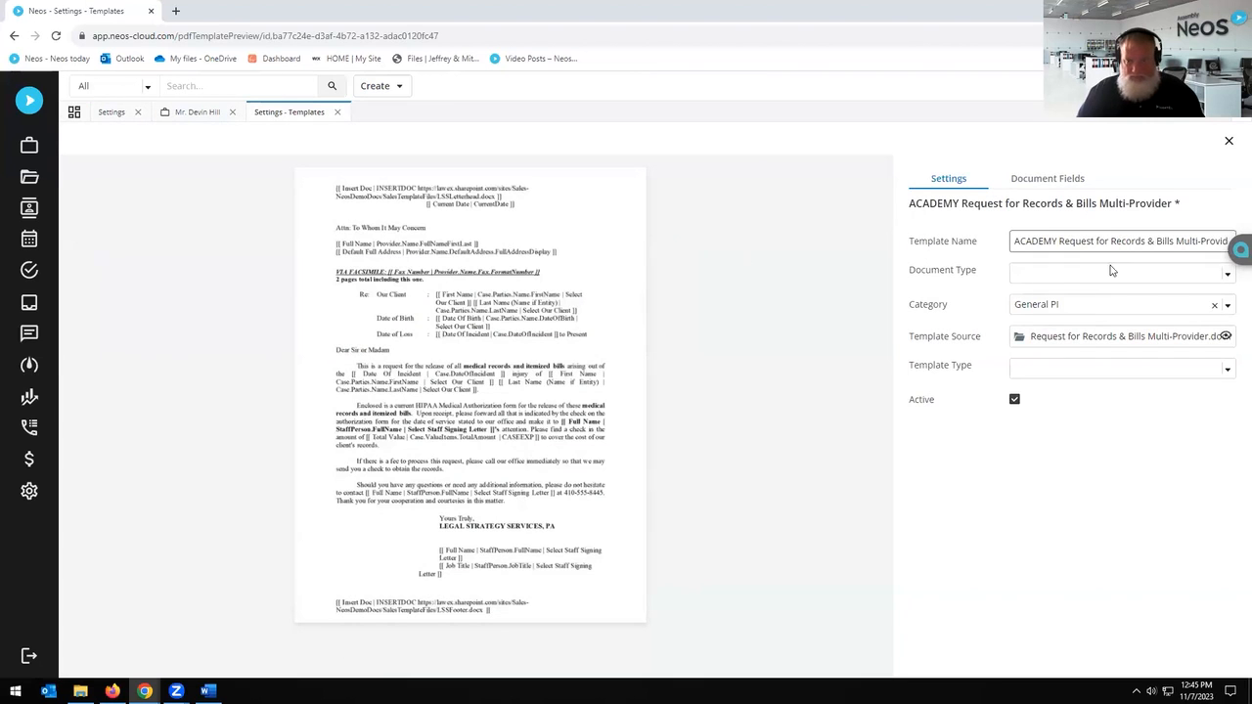
left_click(1125, 337)
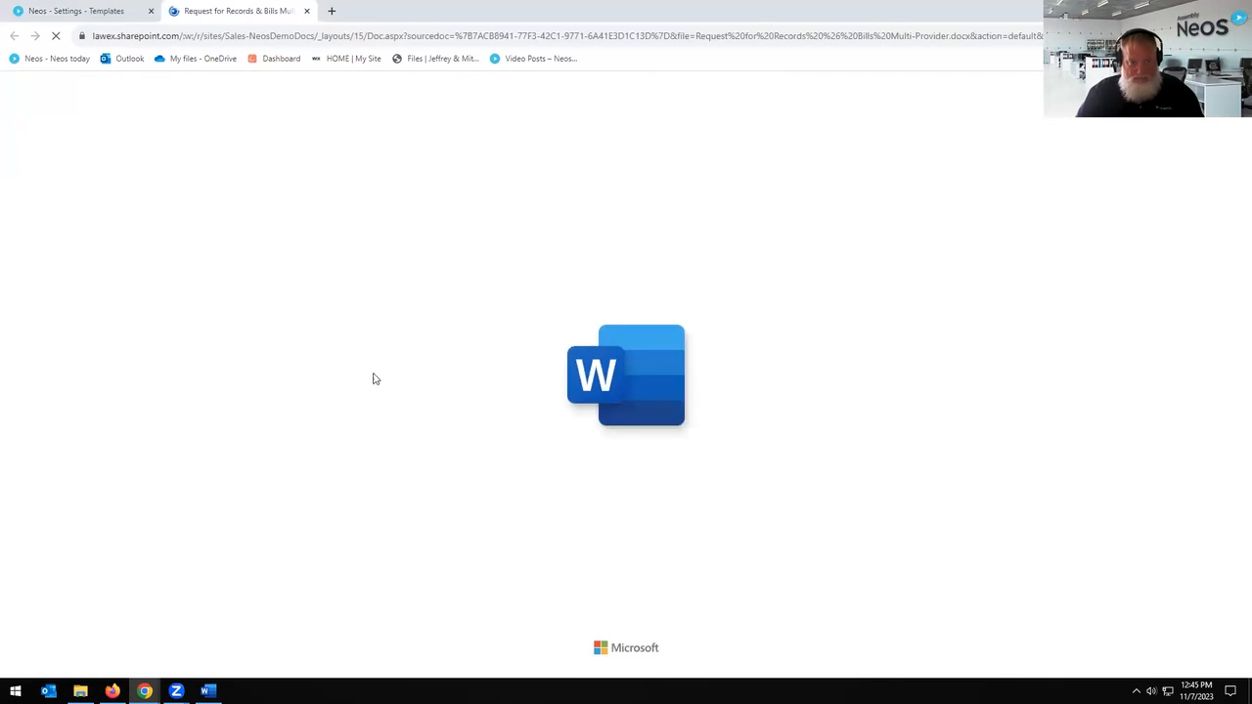
scroll(670, 400, "down", 2)
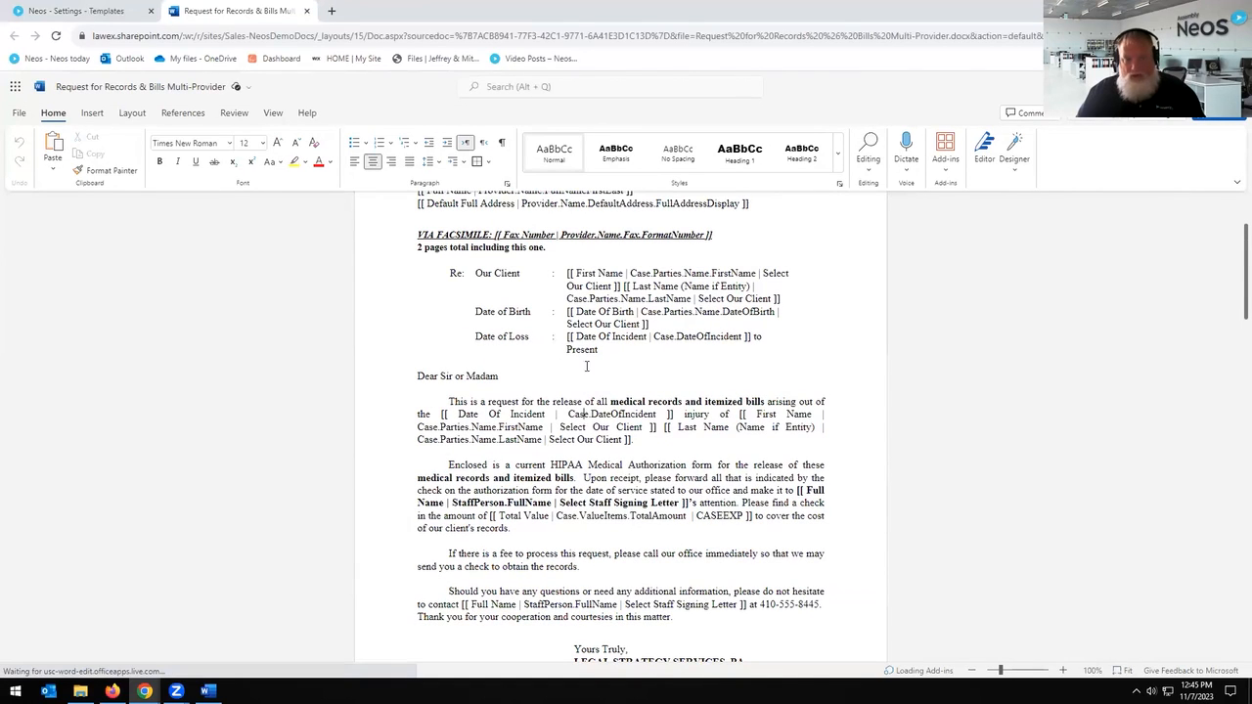
left_click(92, 113)
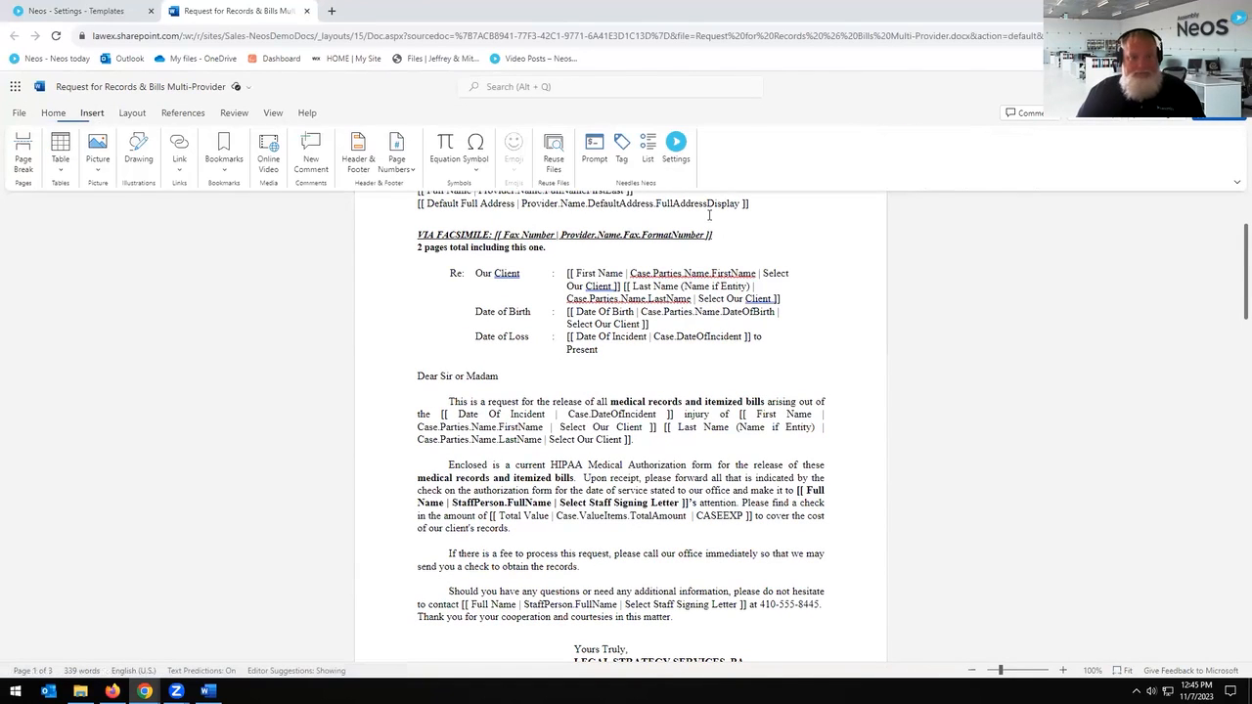
Step: Open the Needles Neos pane with Merge Type Case and Category Party, filtering by 'Prov'
left_click(626, 149)
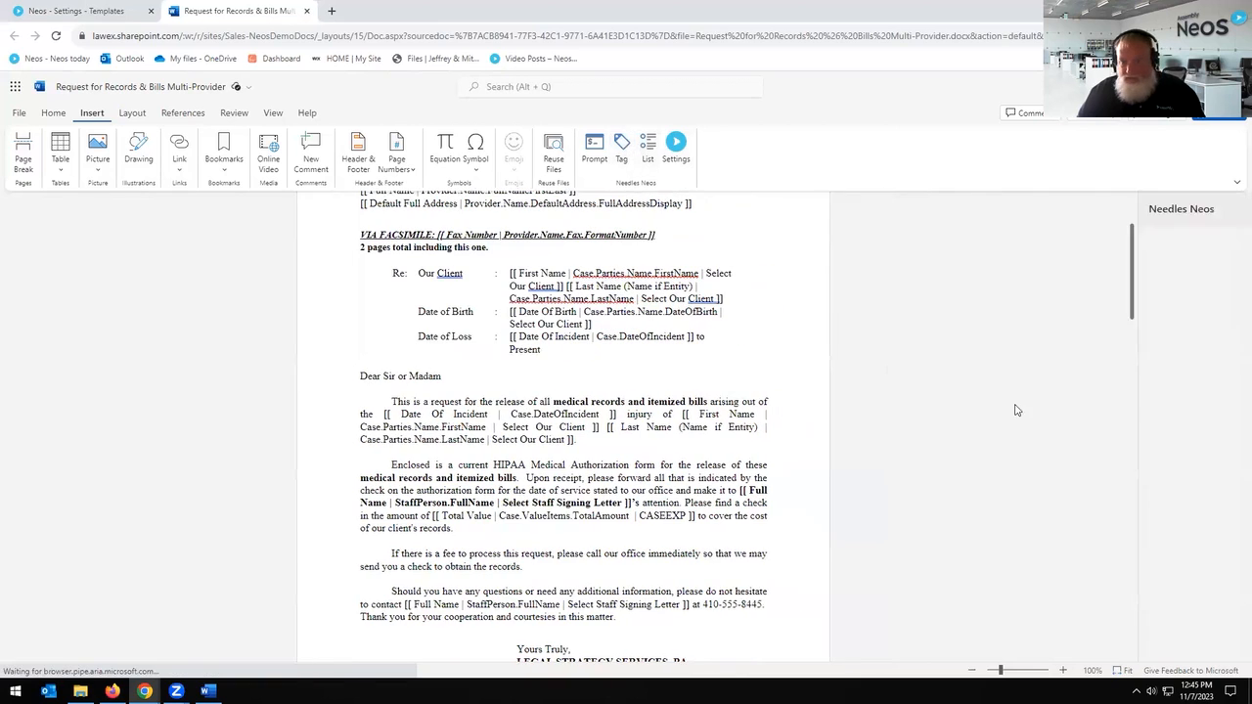
left_click(1135, 320)
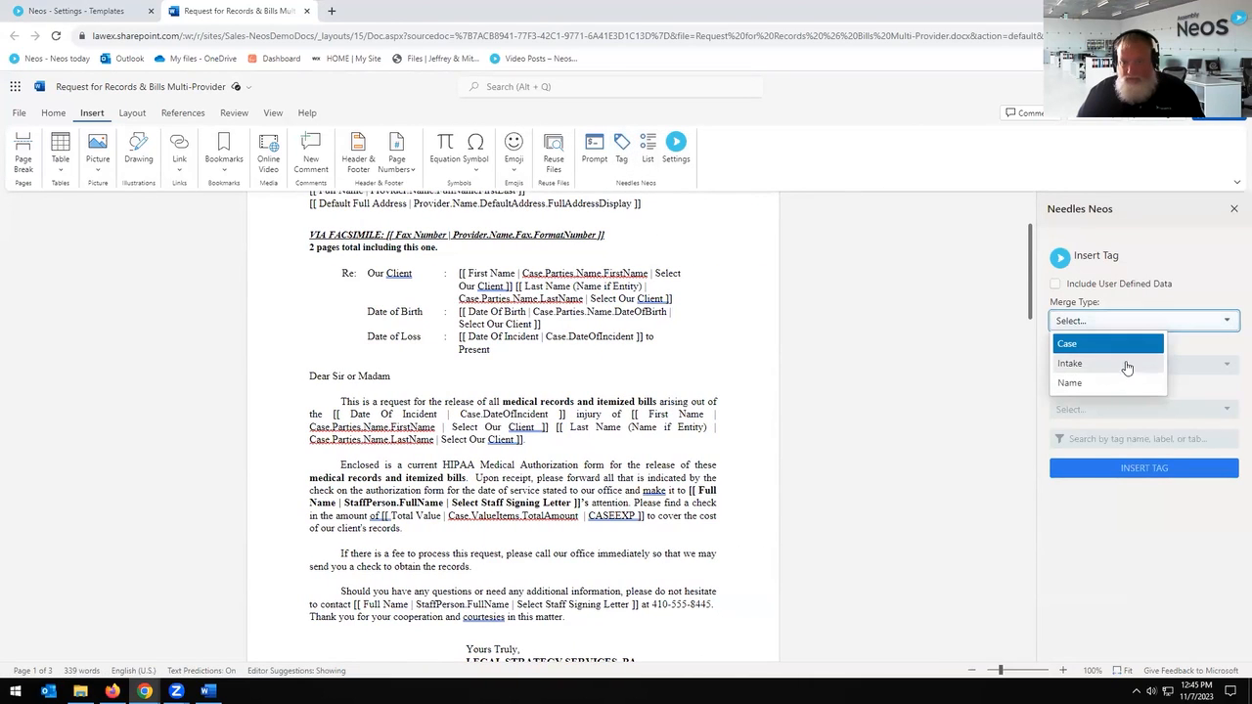
left_click(1114, 345)
left_click(1140, 372)
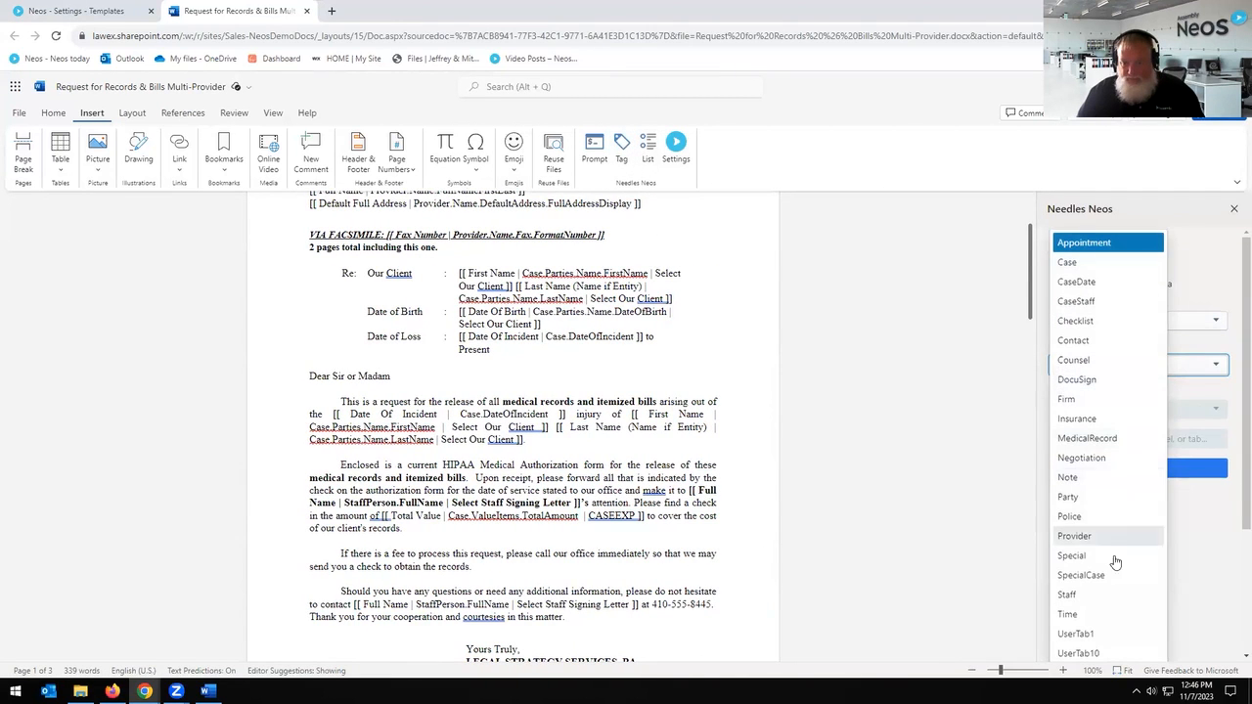
left_click(1103, 501)
left_click(1126, 442)
type("Provider")
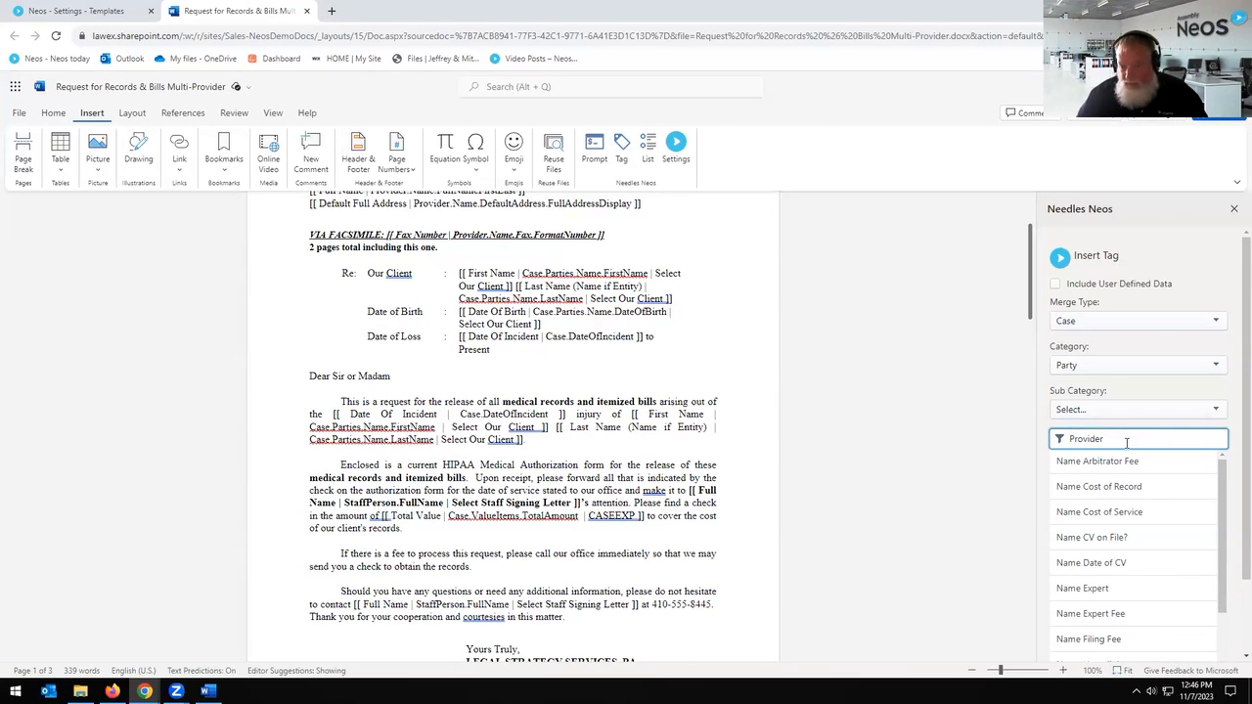
key("BackSpace")
key("BackSpace")
key("BackSpace")
key("BackSpace")
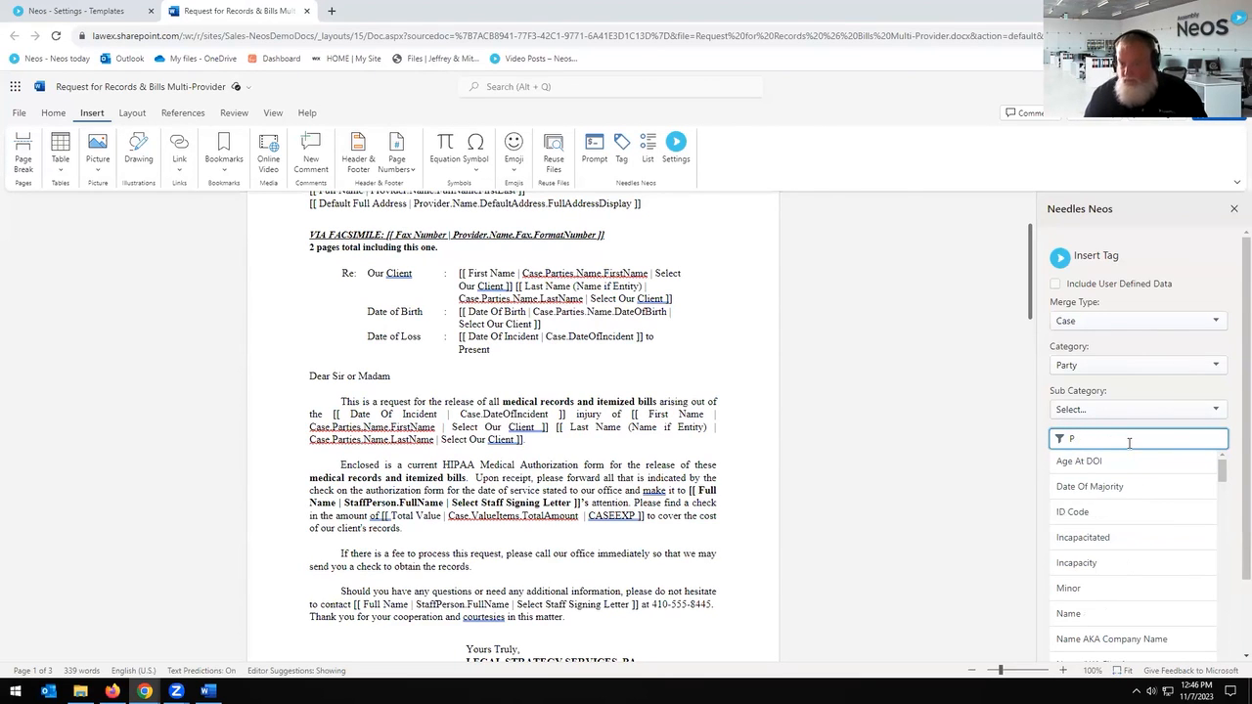
Step: Switch the category to MedicalRecord, filter 'Prov', and check the Provider tag field paths
left_click(1178, 370)
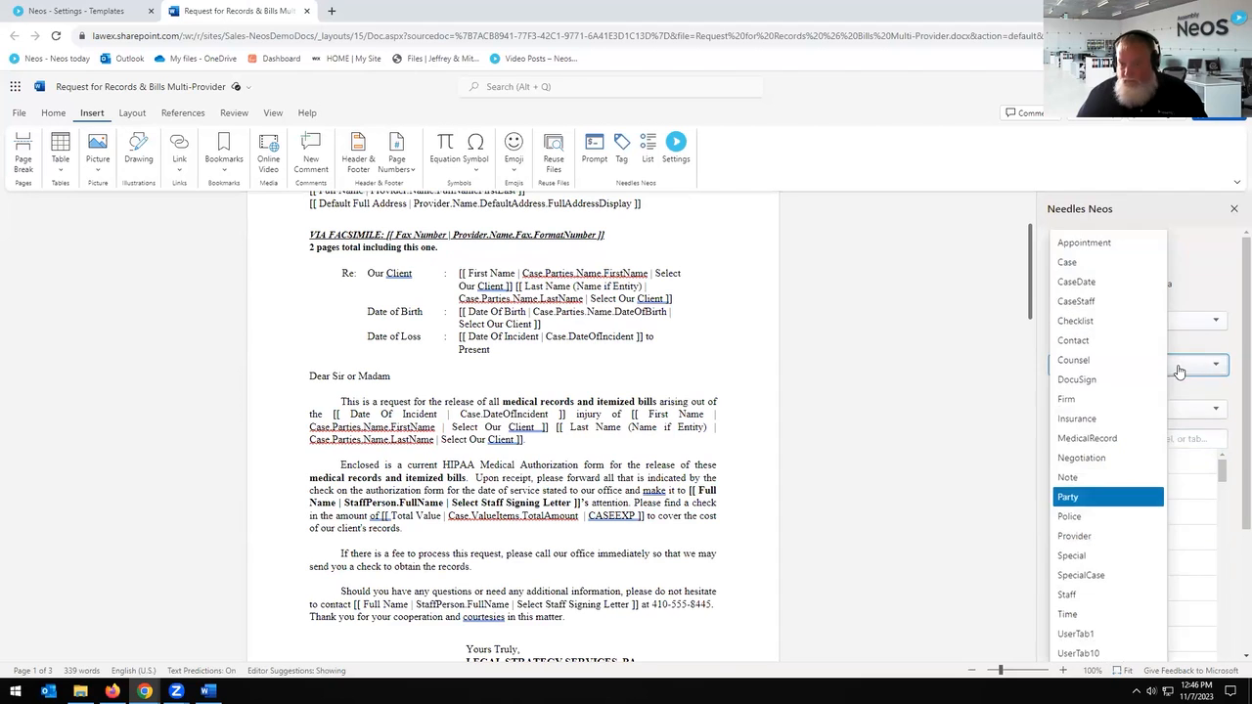
left_click(1130, 443)
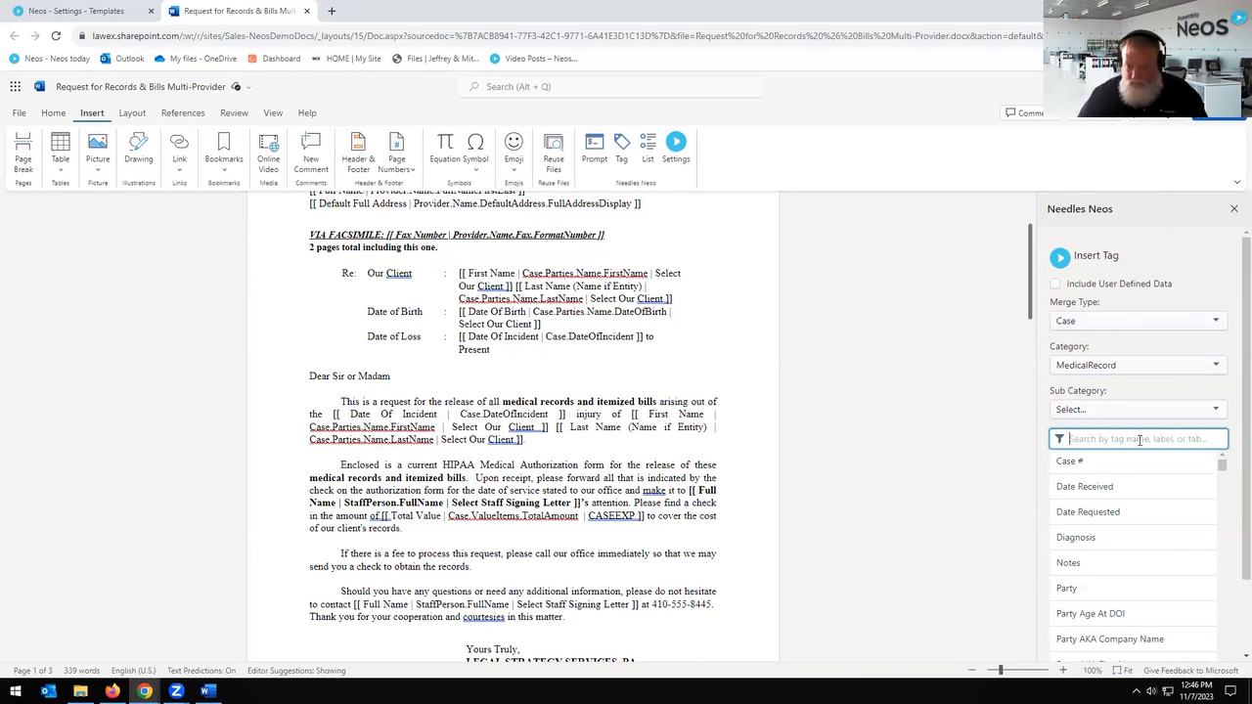
scroll(1178, 548, "down", 5)
type("Provi")
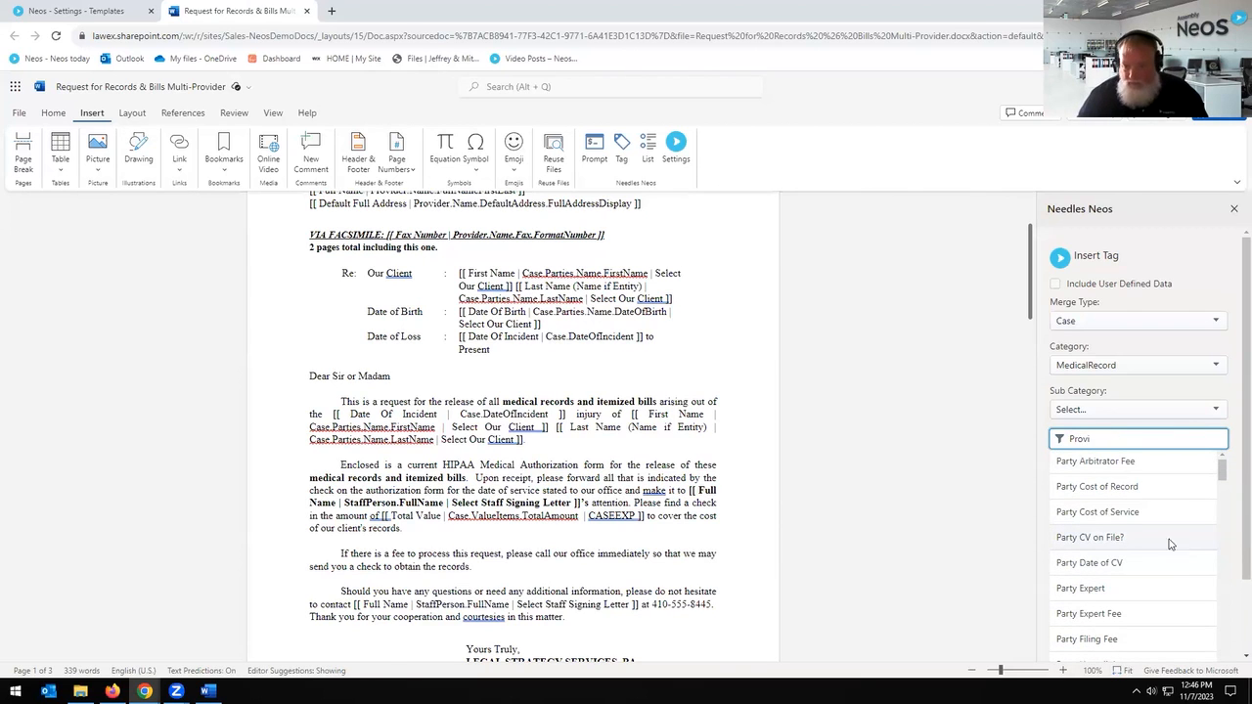
scroll(1076, 582, "down", 3)
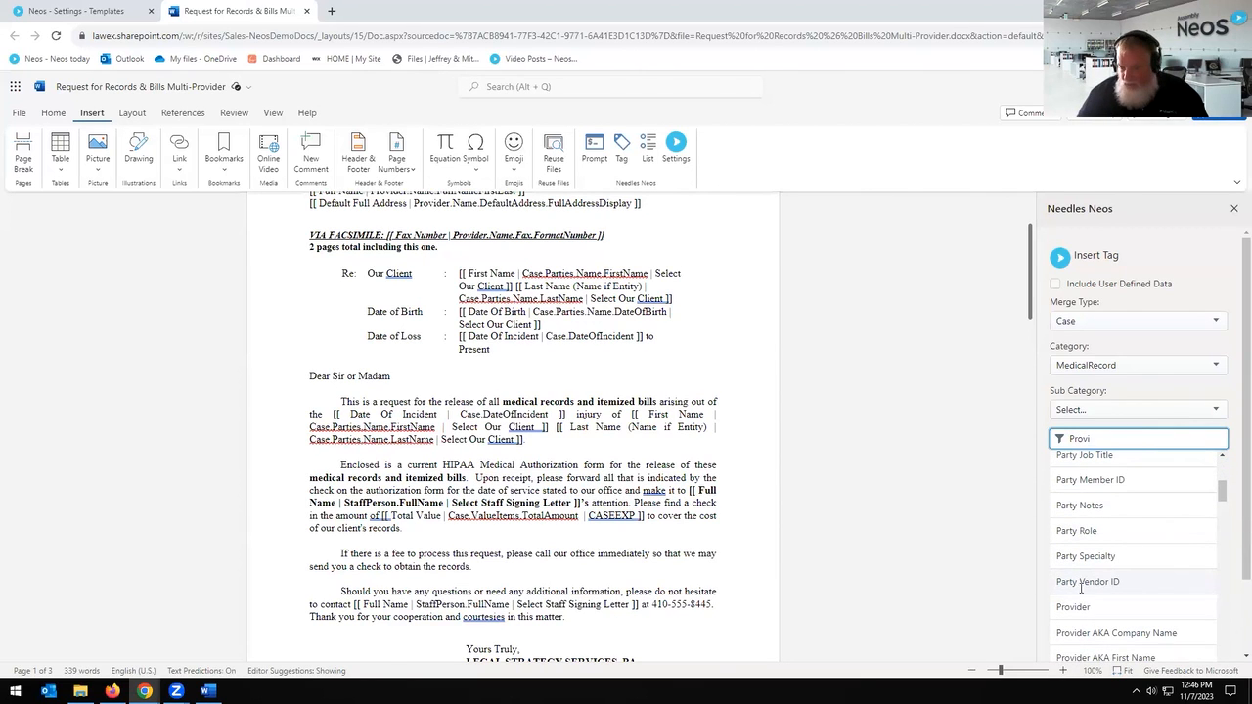
left_click(1076, 606)
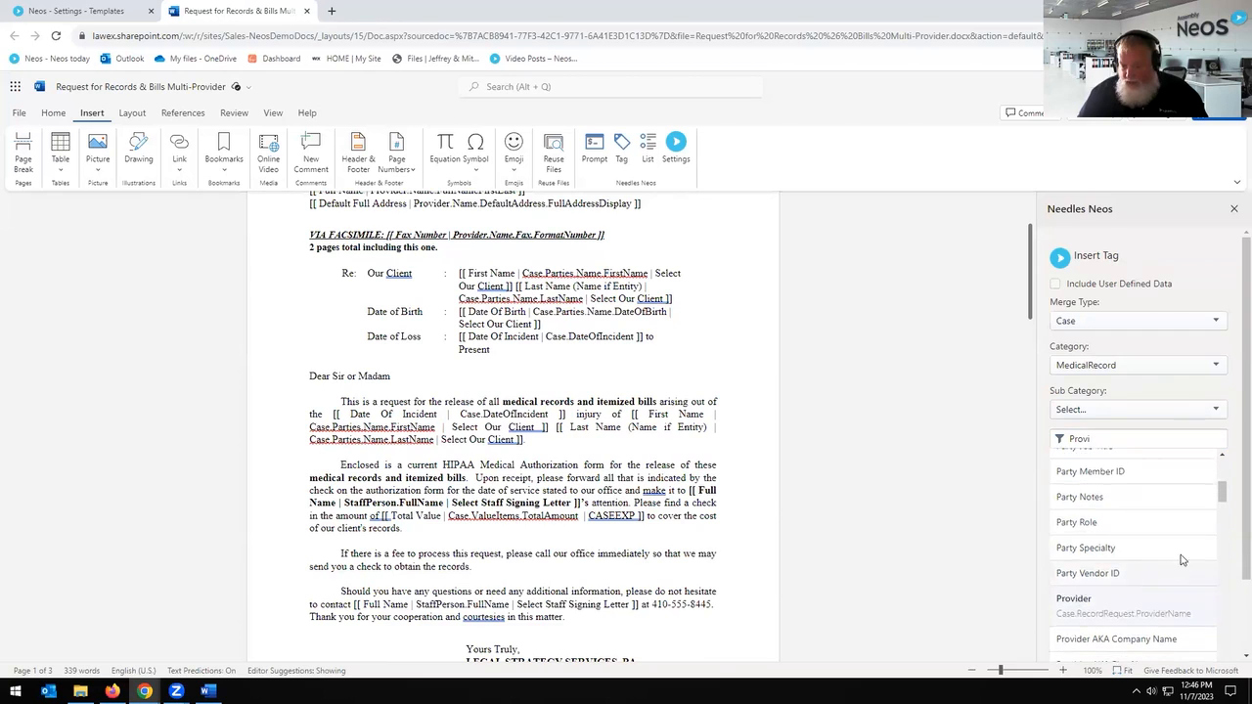
scroll(1182, 560, "down", 3)
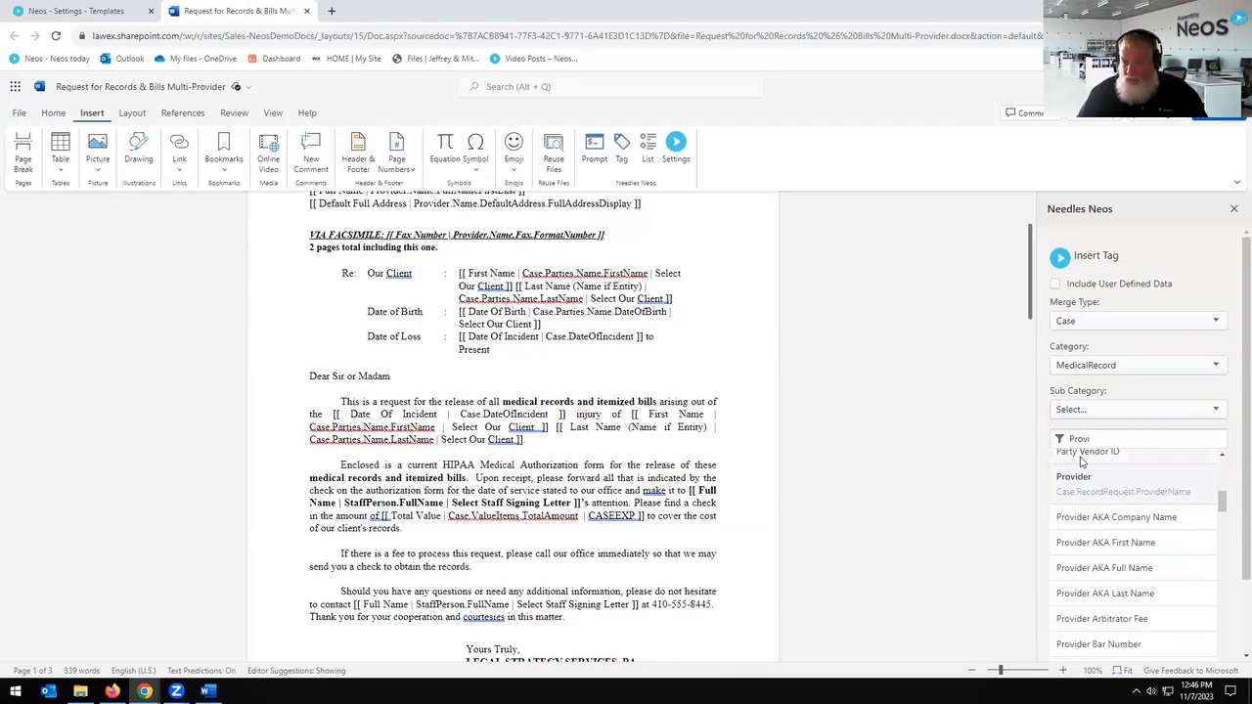
scroll(1070, 492, "down", 3)
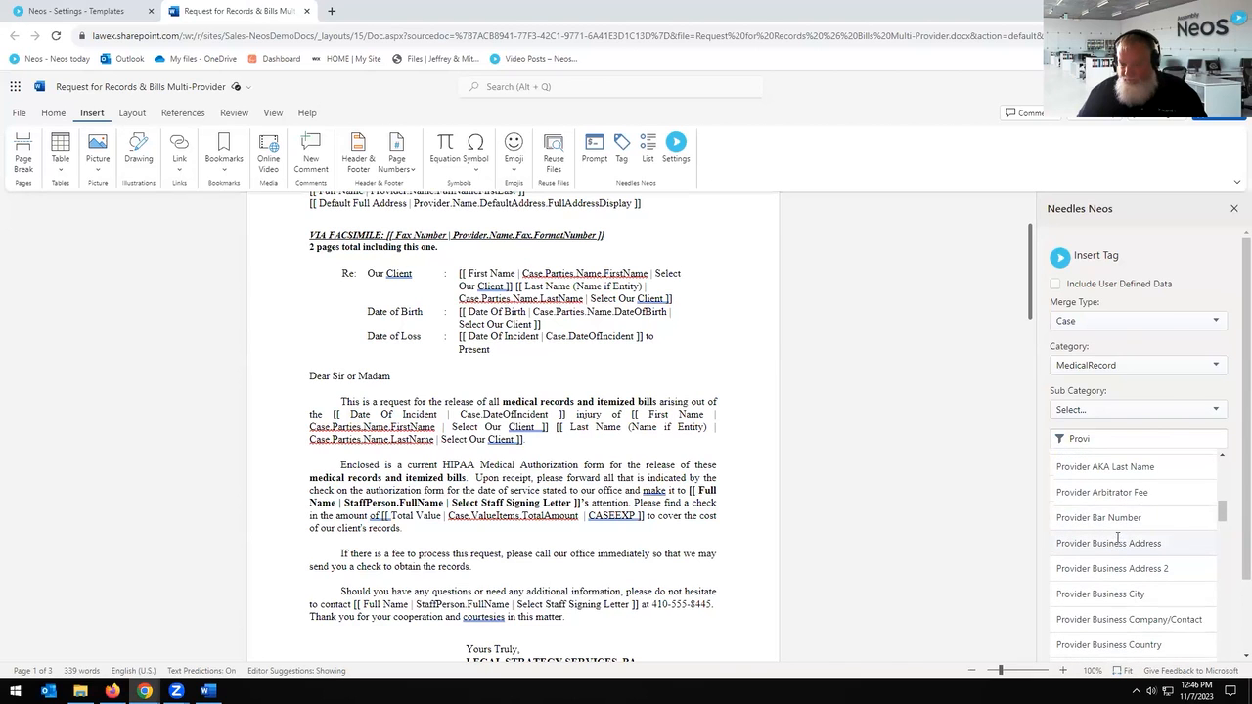
scroll(1116, 536, "up", 1)
left_click(1098, 505)
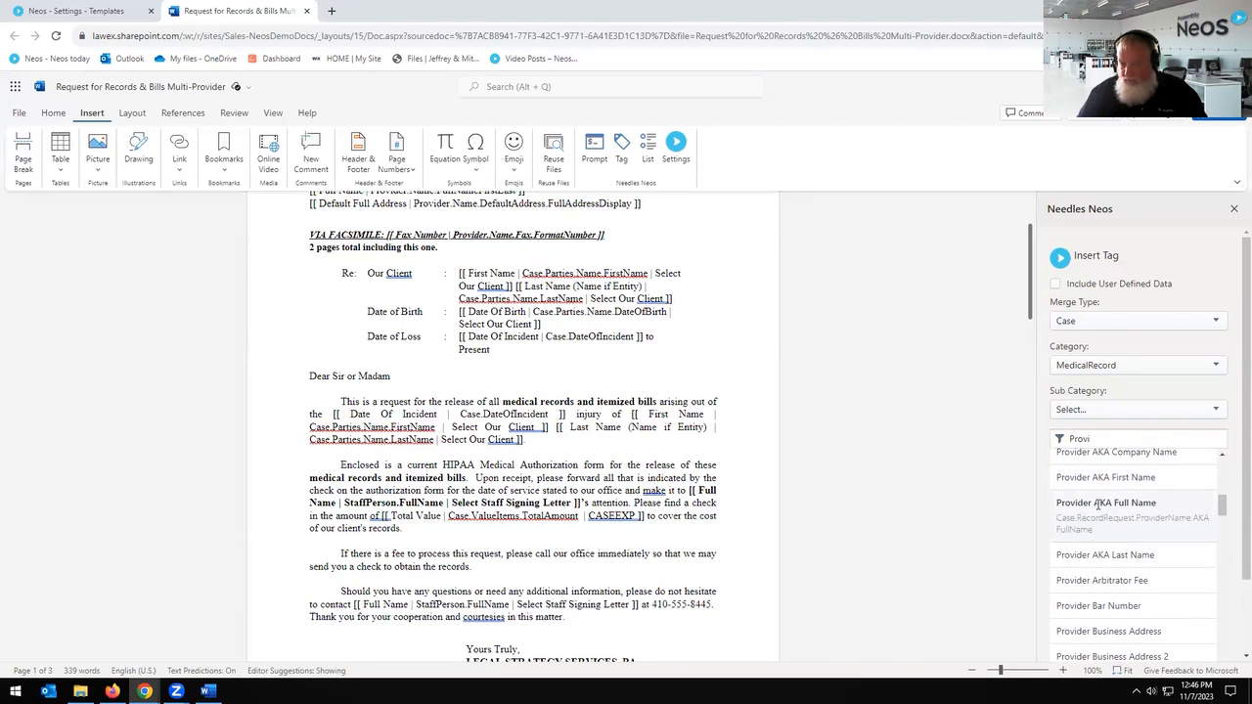
Step: Insert the Provider AKA Full Name tag, undo it, and close the document
double_click(1100, 504)
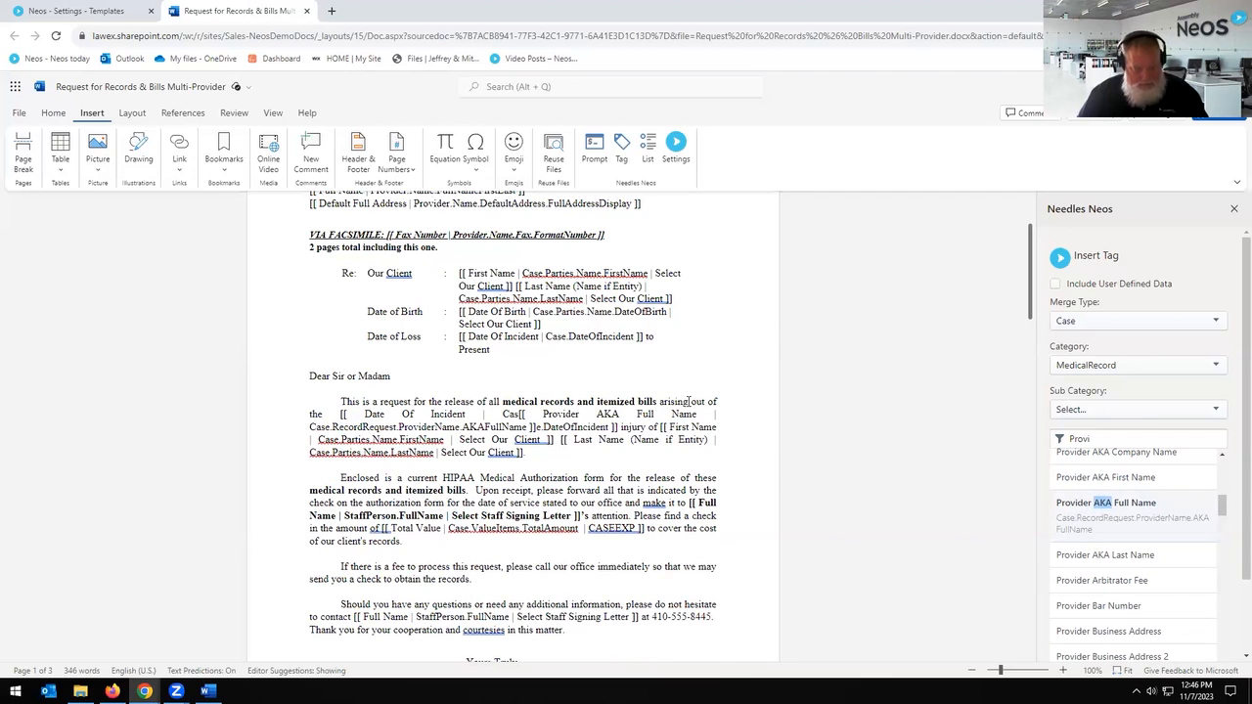
key("ctrl+z")
key("ctrl+z")
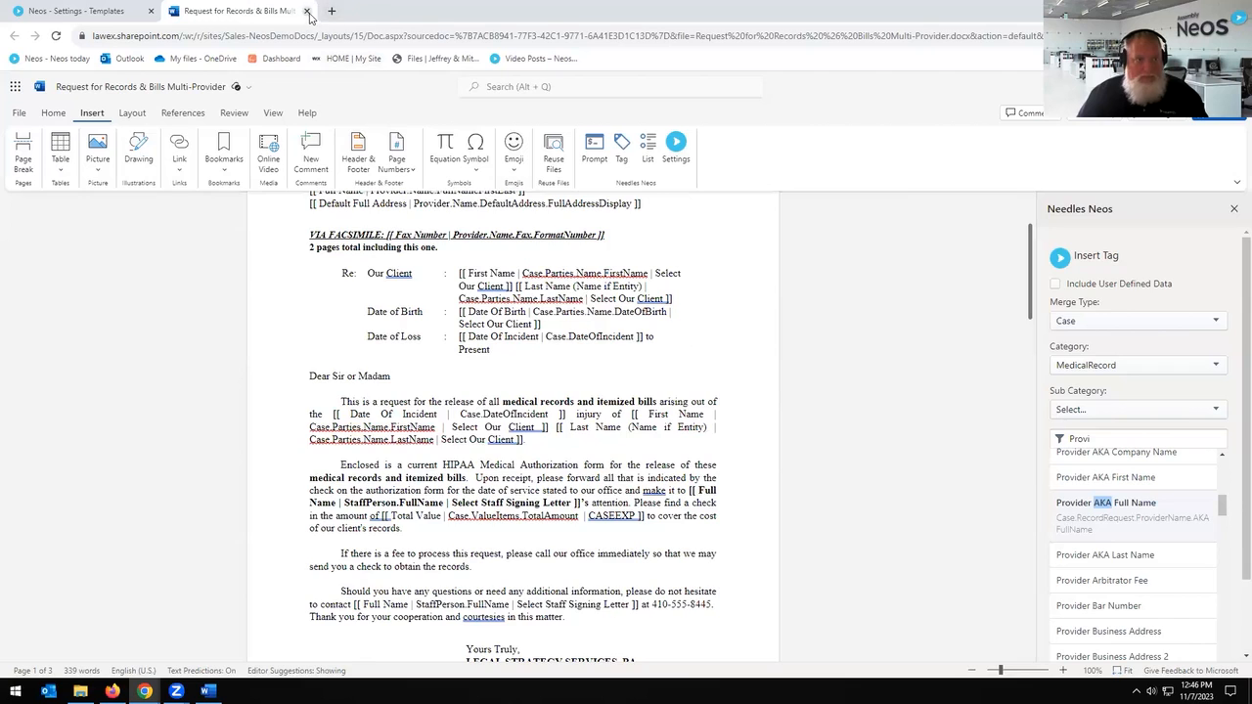
key("ctrl+w")
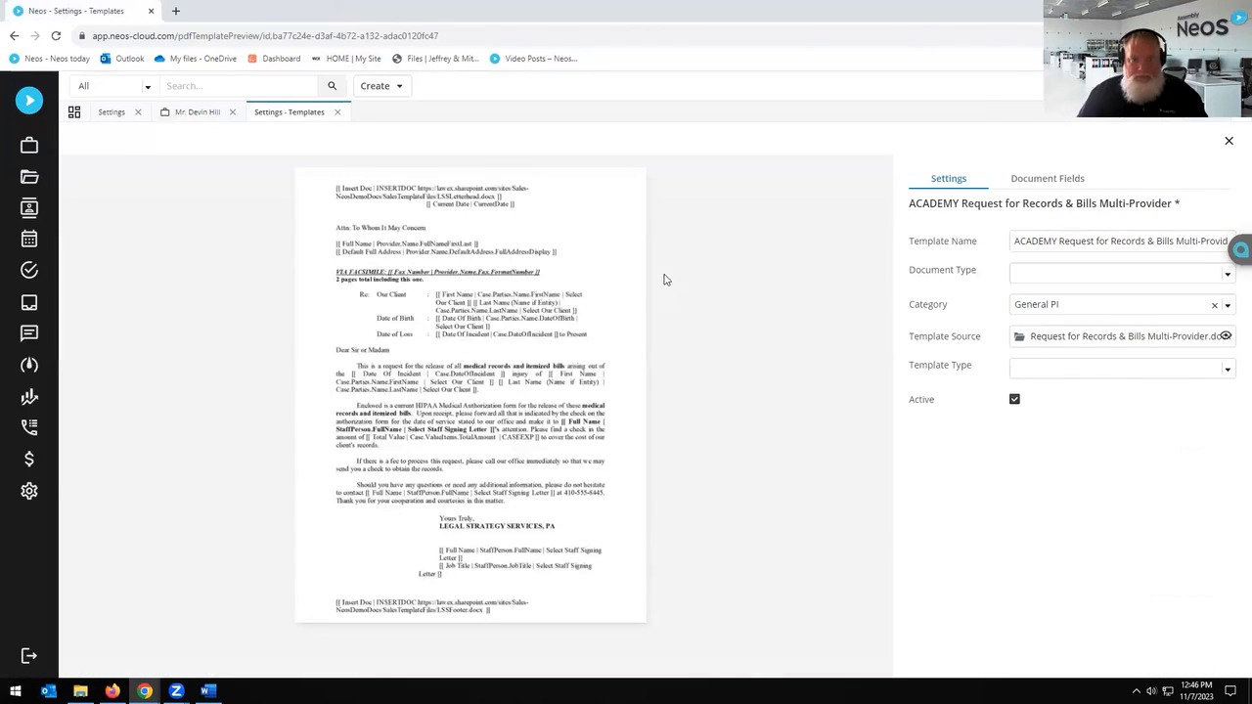
Step: Go back through Settings > Templates to the ACADEMY Request for Records & Bills Multi-Provider source document
left_click(339, 112)
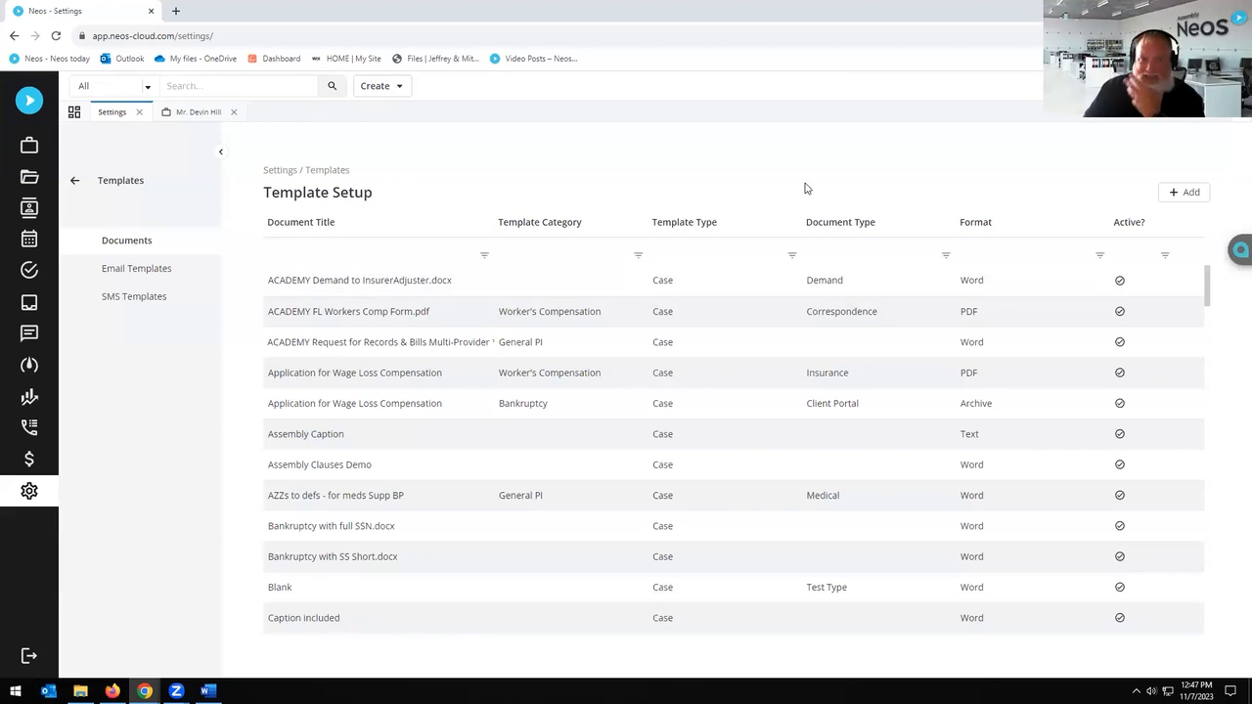
left_click(74, 180)
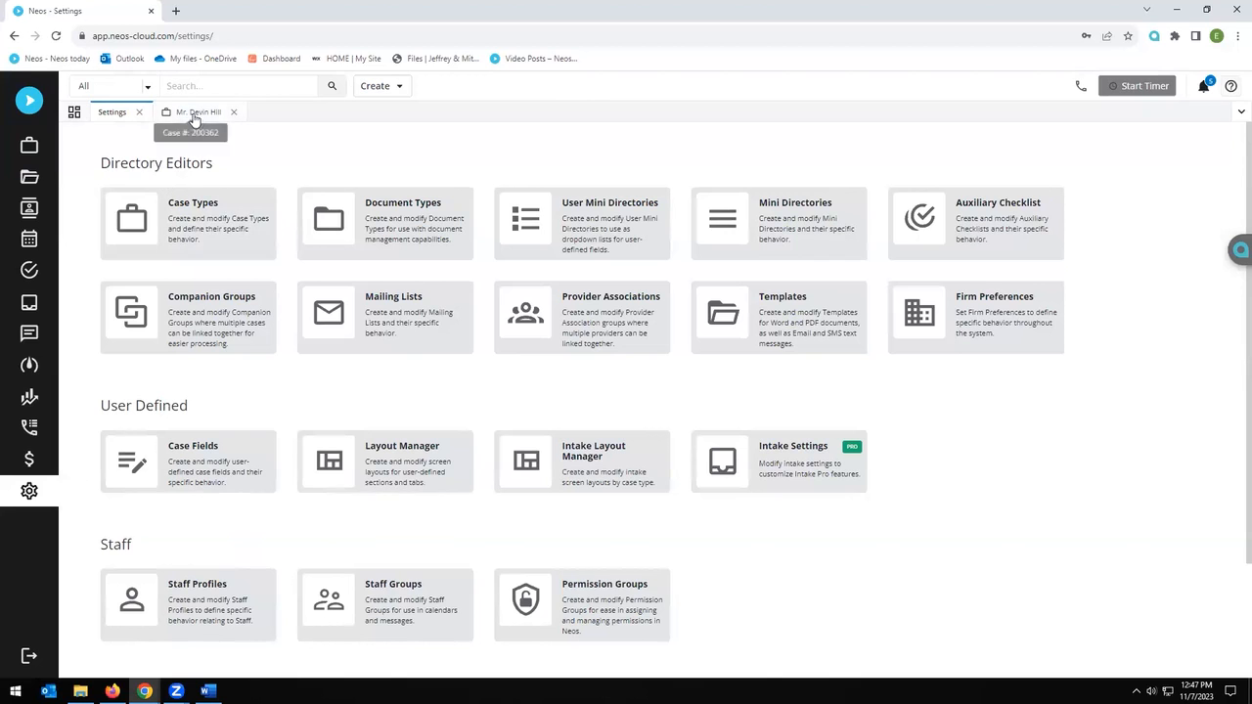
left_click(139, 112)
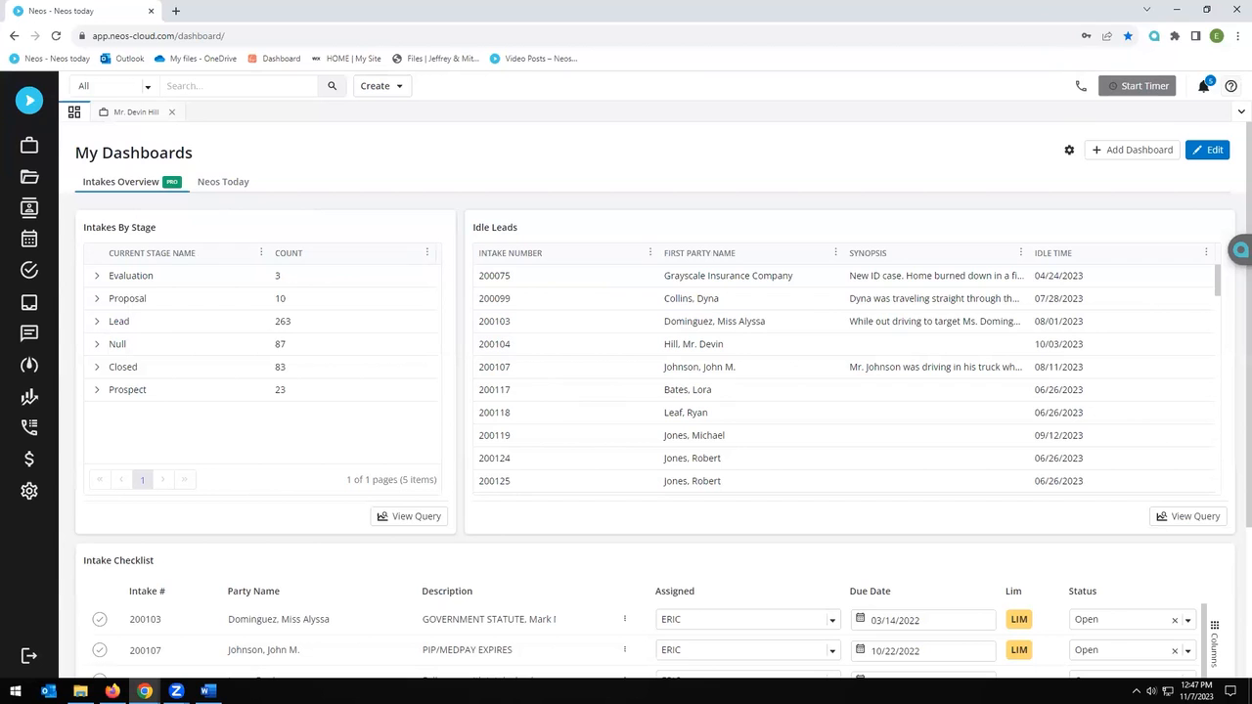
left_click(30, 491)
left_click_drag(790, 321, 790, 333)
left_click(791, 333)
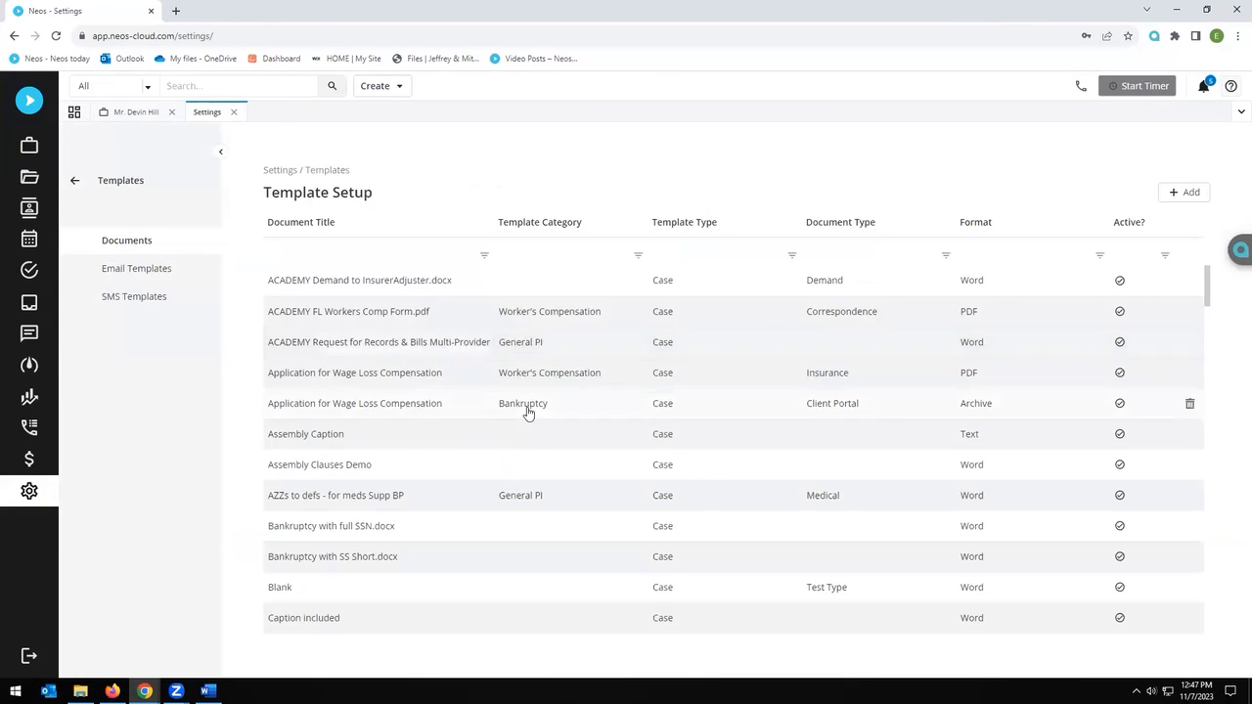
left_click(356, 350)
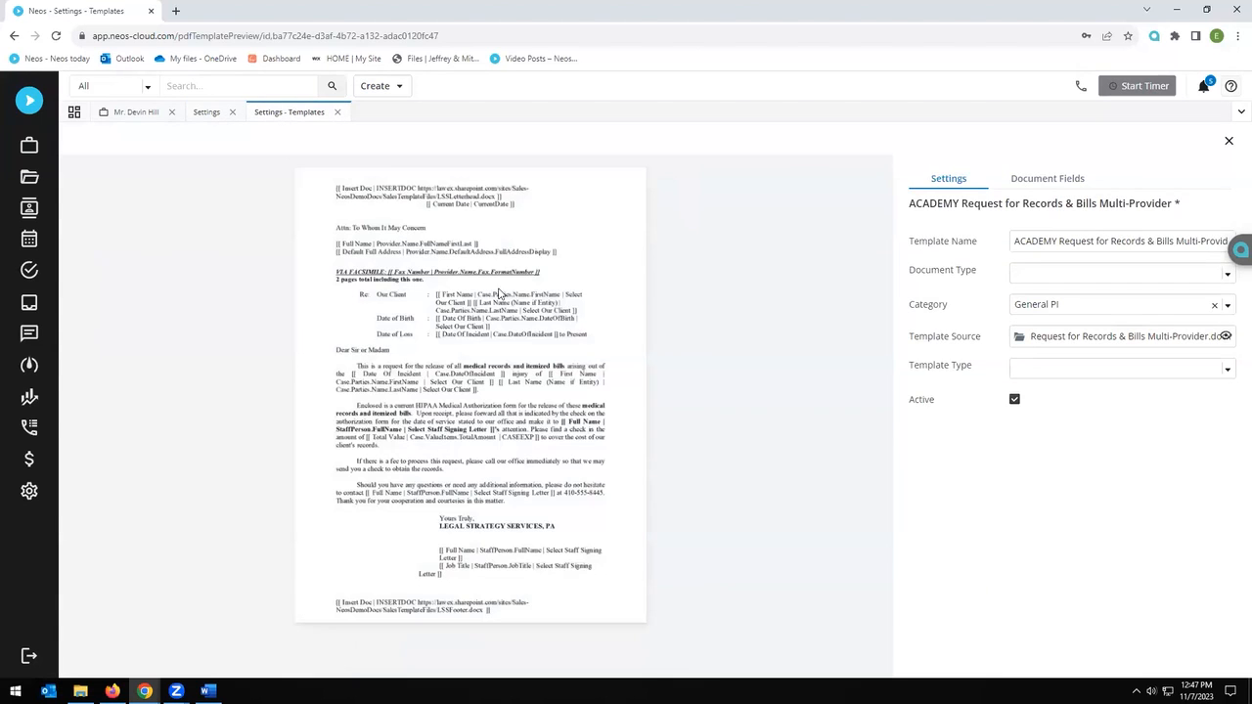
left_click(1225, 335)
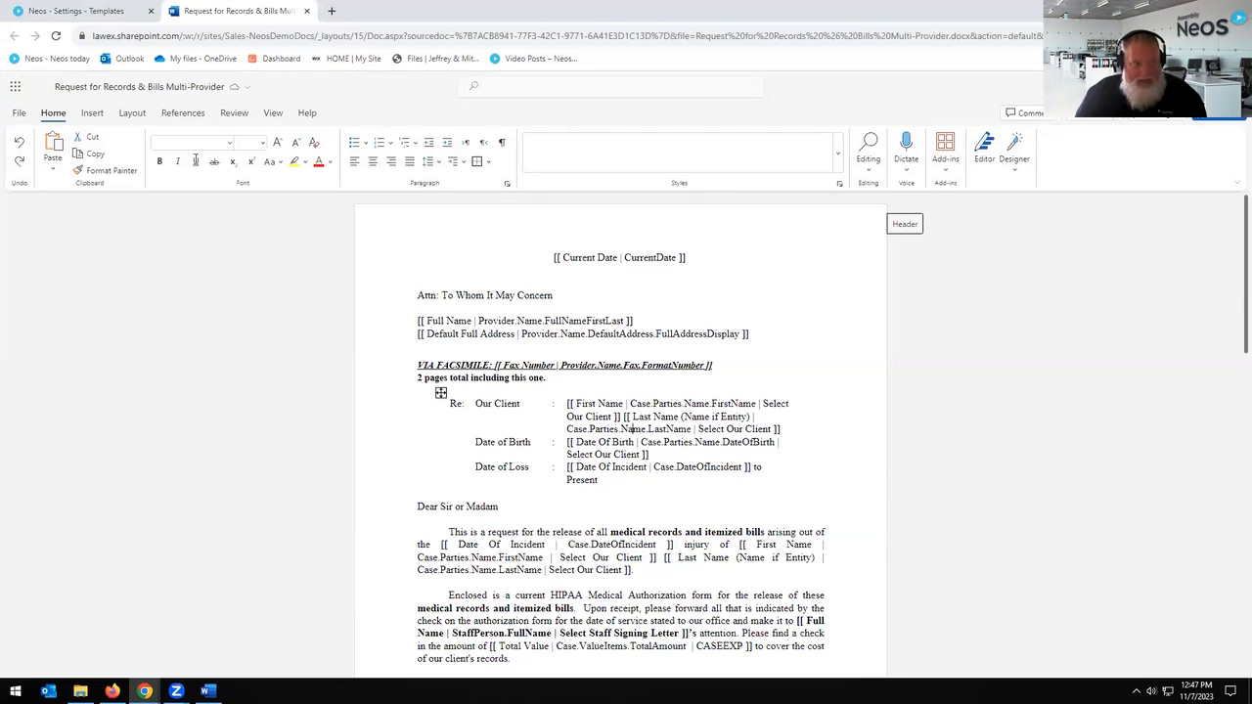
Step: Insert blank lines after the Date of Loss row, above 'Dear Sir or Madam', without adding a table
left_click(92, 113)
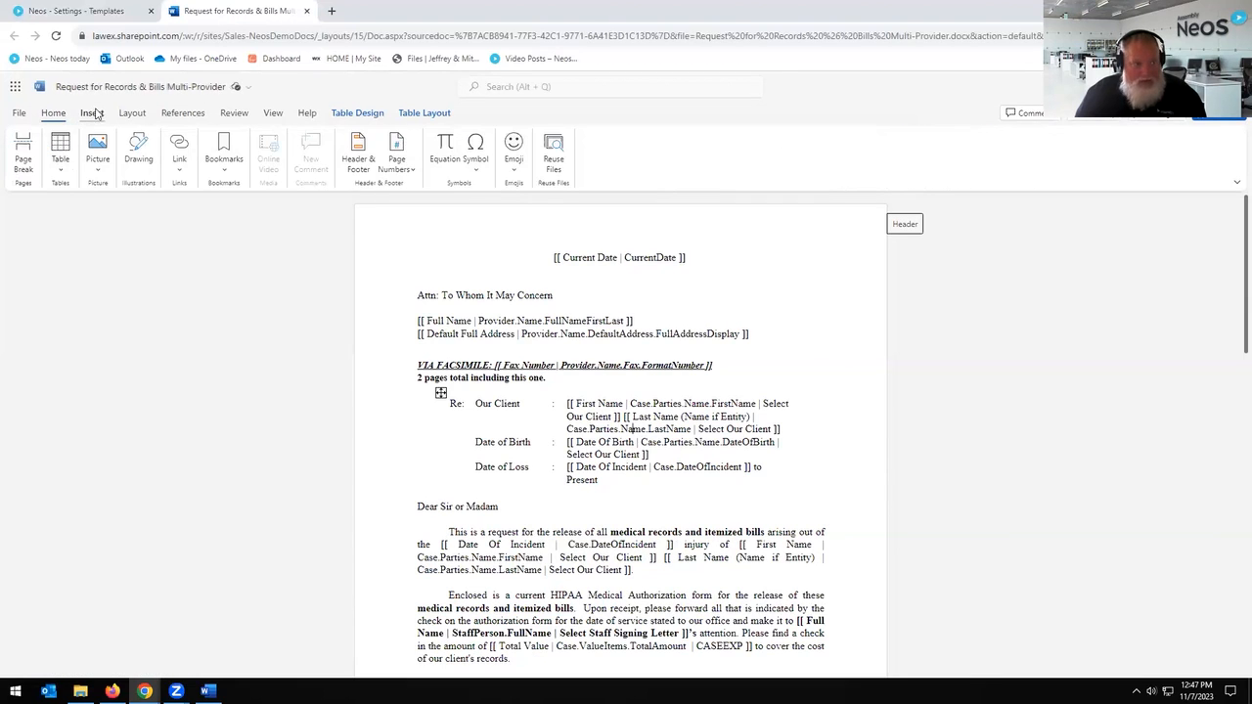
left_click(59, 151)
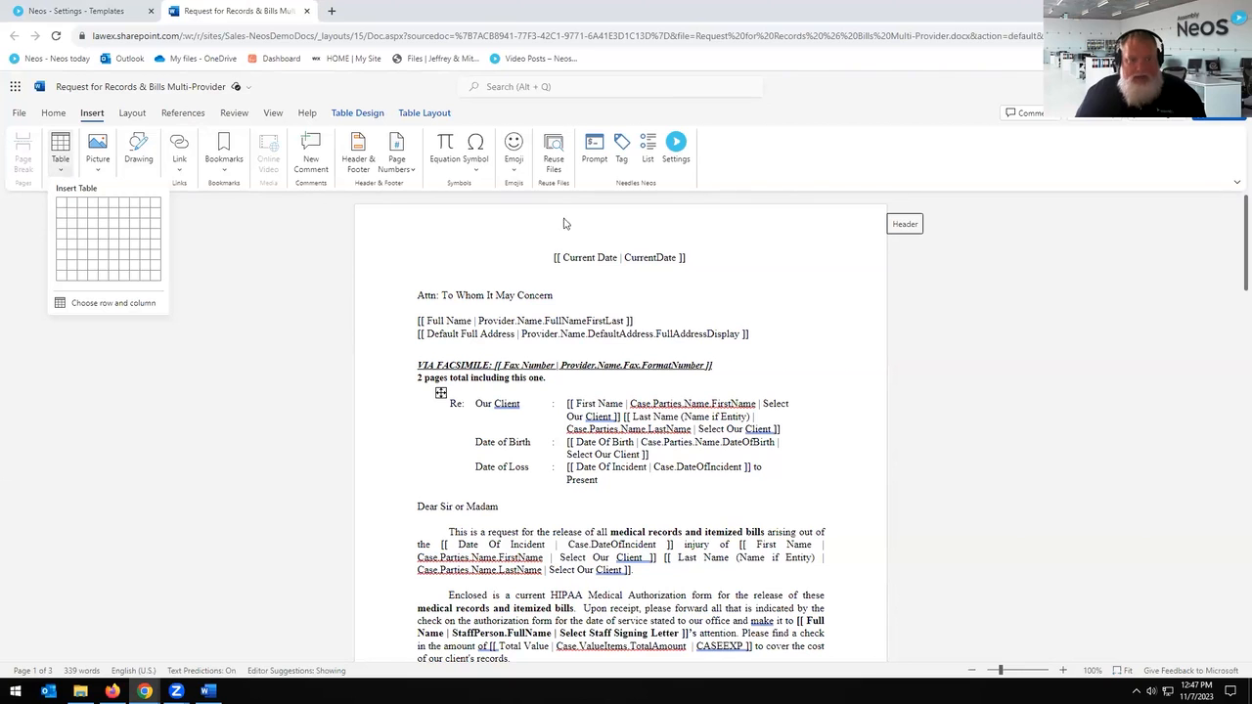
left_click(498, 222)
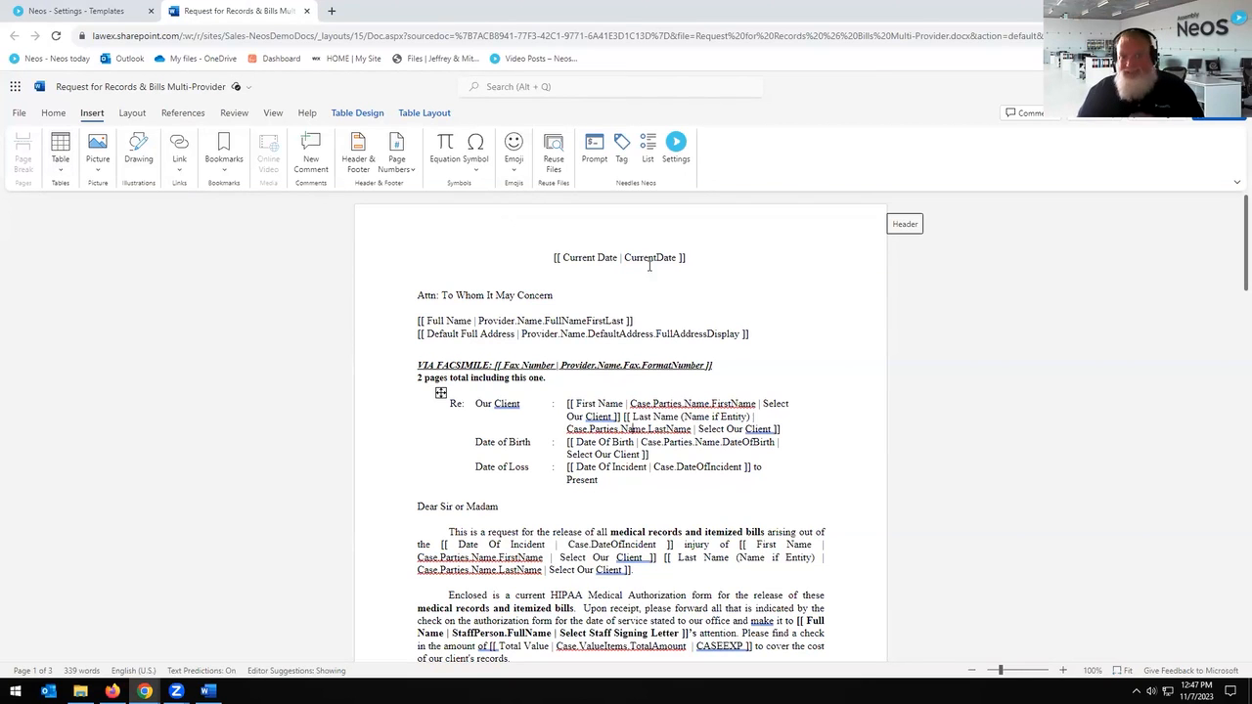
scroll(666, 299, "down", 3)
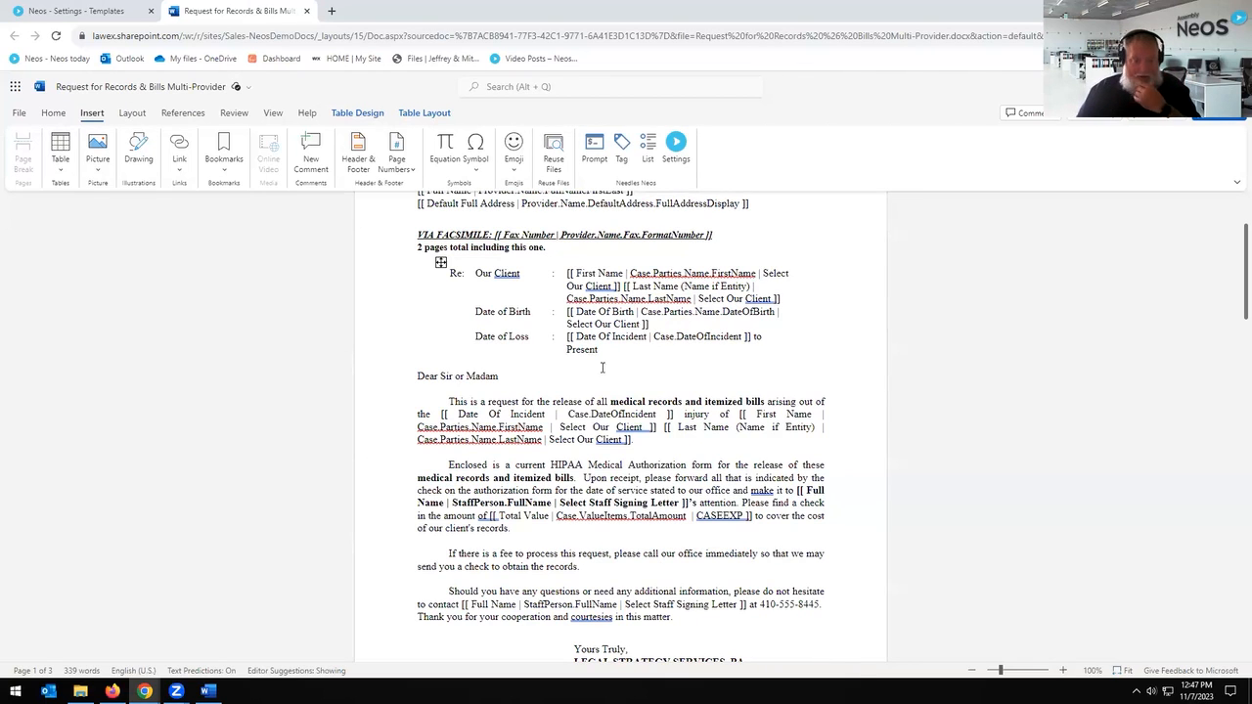
scroll(601, 368, "down", 10)
scroll(532, 327, "up", 5)
left_click(551, 414)
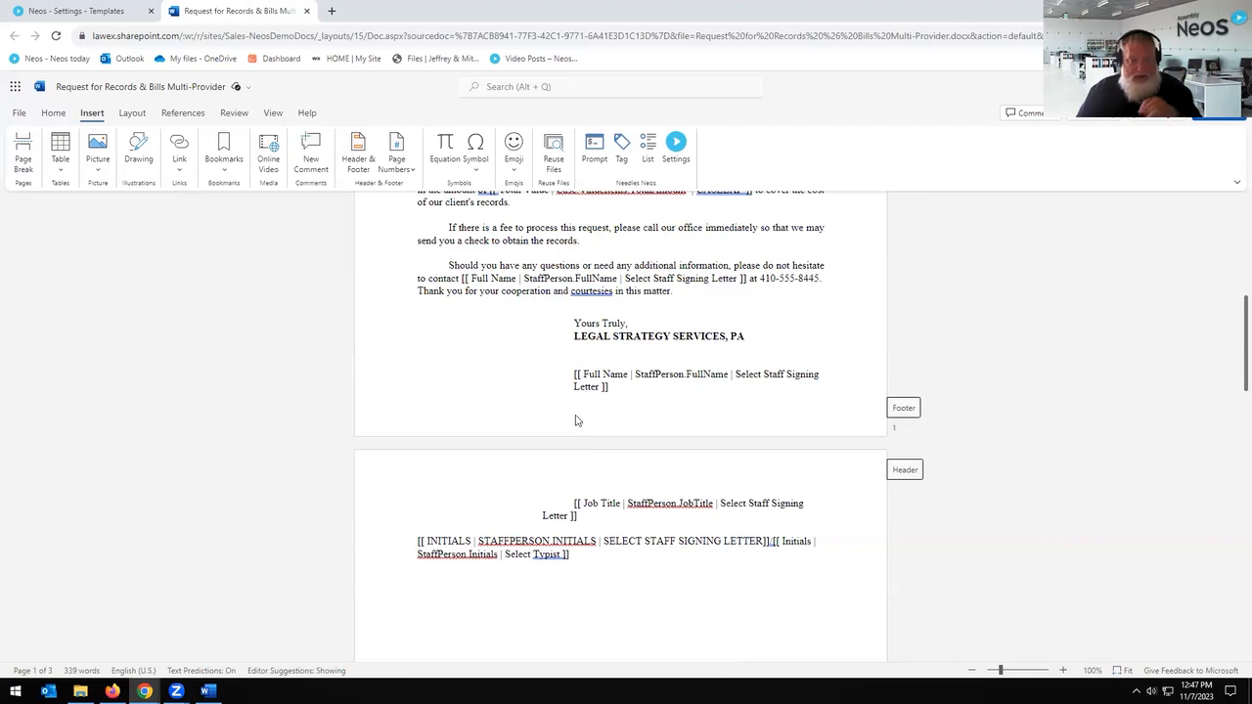
scroll(505, 316, "up", 10)
left_click(461, 480)
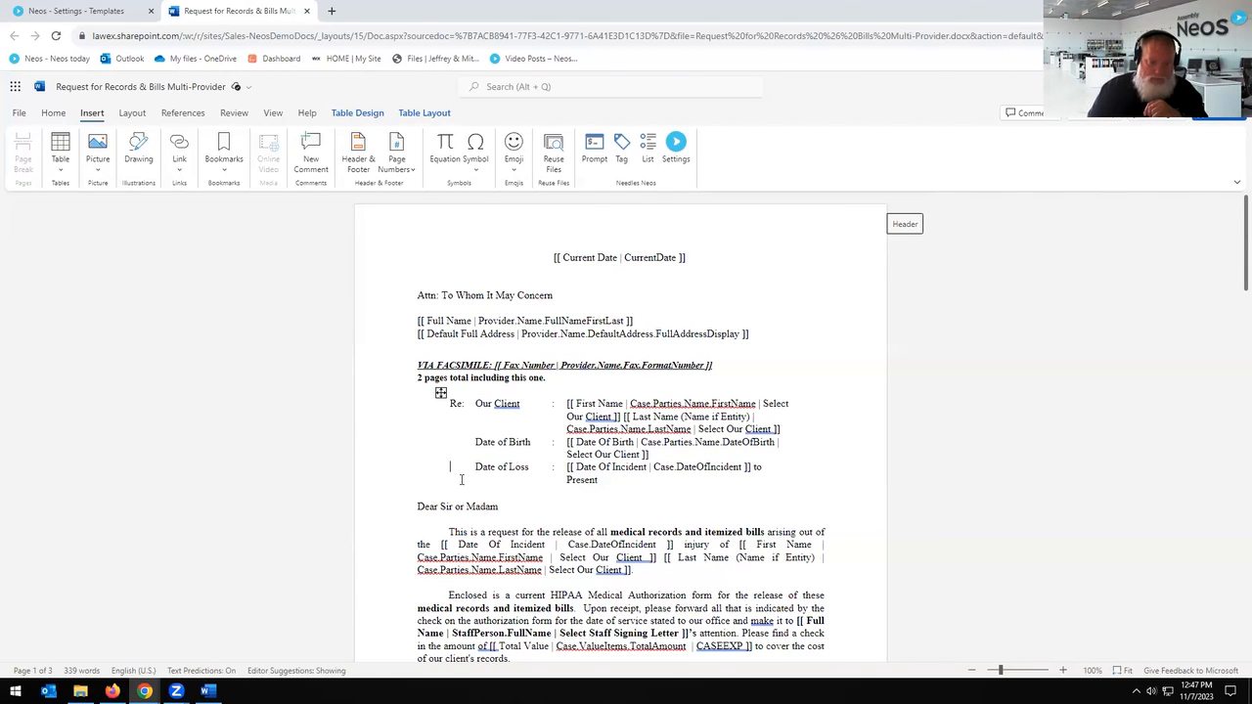
key("Return")
key("Return")
key("Return")
key("Return")
key("Return")
key("Return")
key("Return")
key("Return")
key("Return")
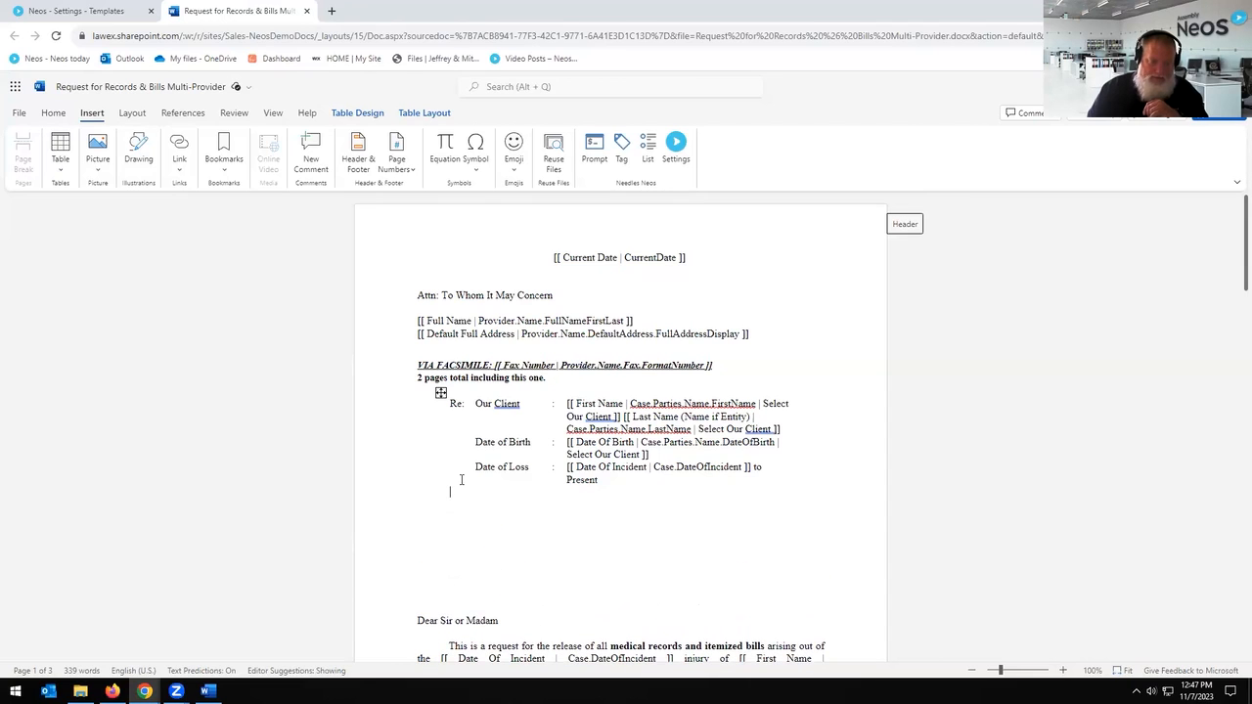
Step: Insert a small table below the Date of Loss row and enlarge its column and rows
left_click(60, 146)
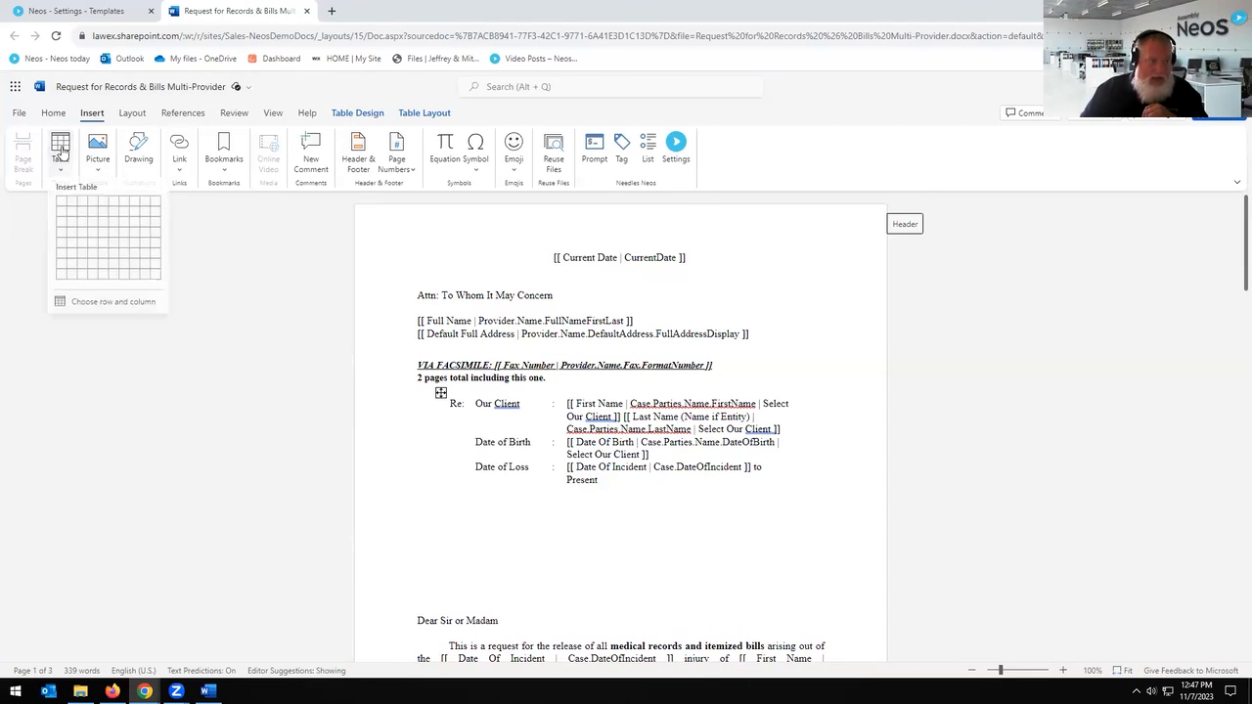
left_click(71, 218)
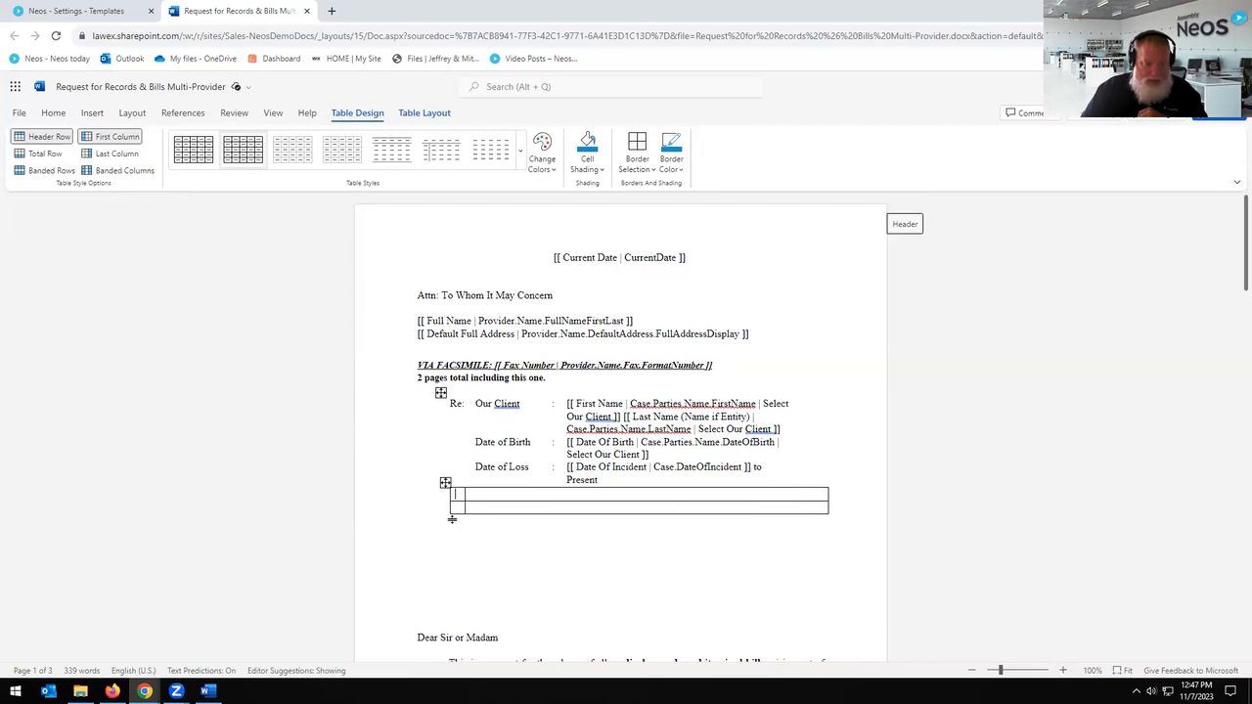
left_click_drag(467, 493, 615, 493)
left_click(488, 469)
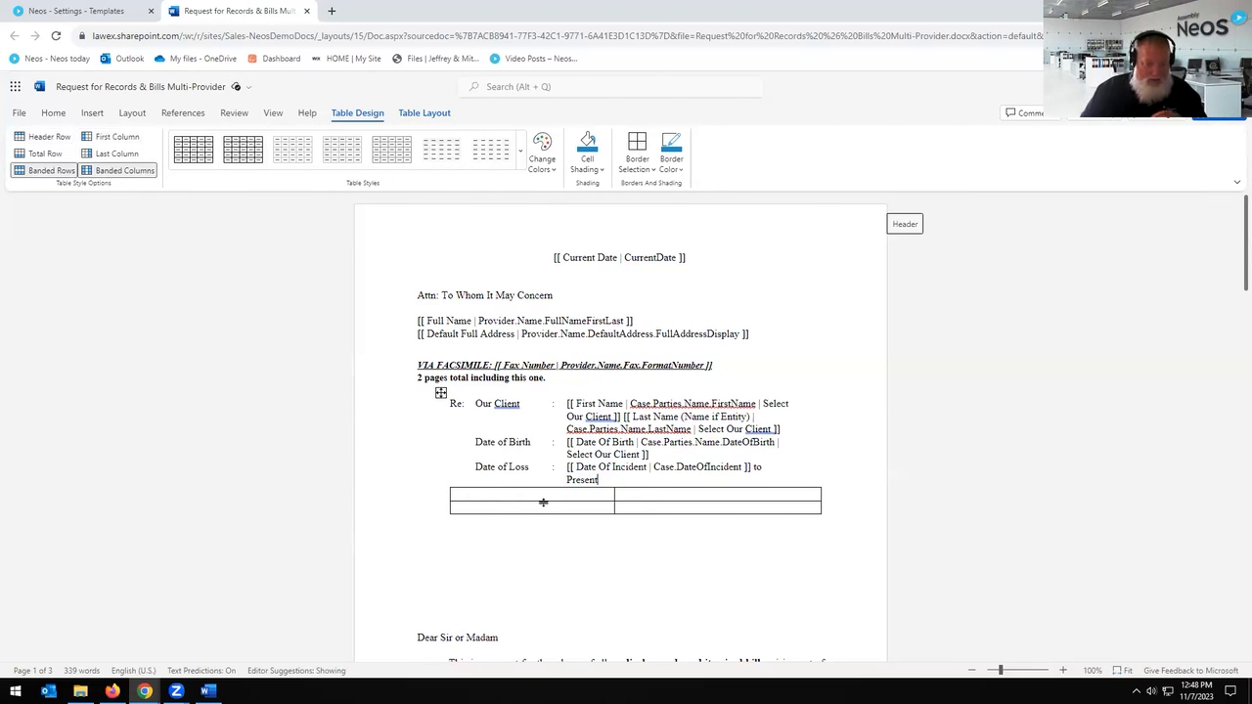
left_click_drag(590, 513, 589, 591)
left_click_drag(589, 502, 581, 567)
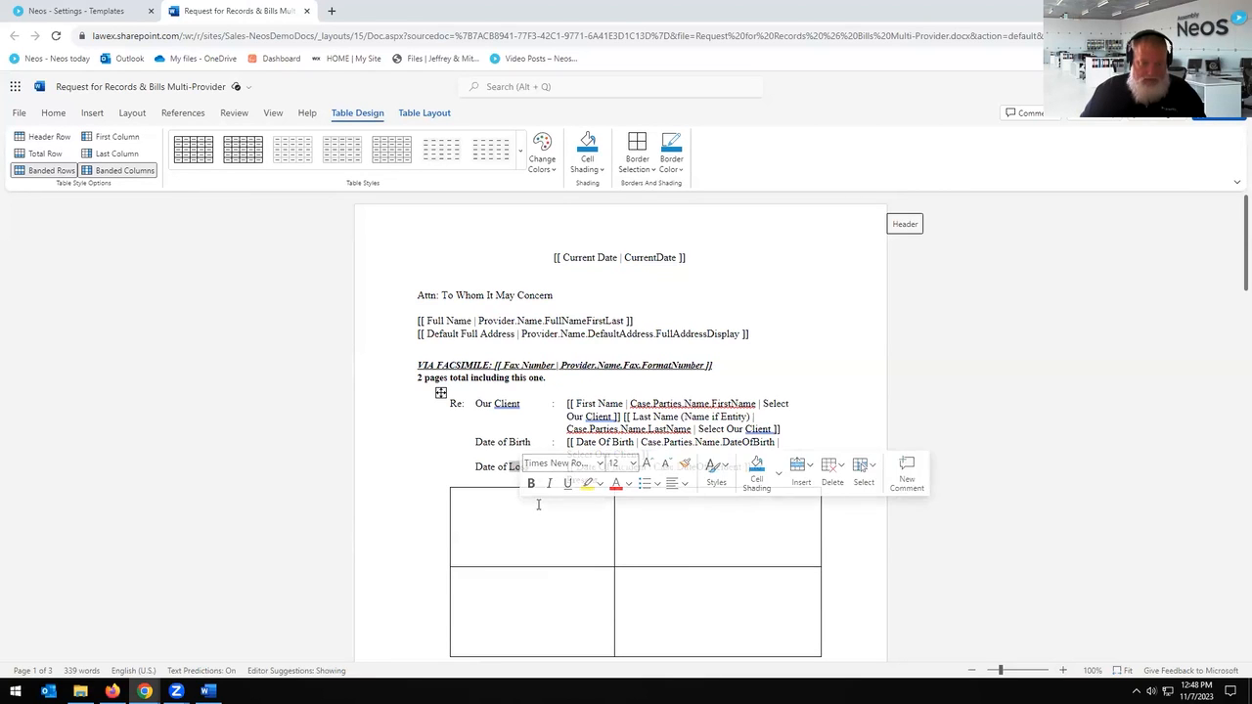
Step: Undo the table and blank lines so 'Dear Sir or Madam' follows Date of Loss again
scroll(520, 470, "down", 2)
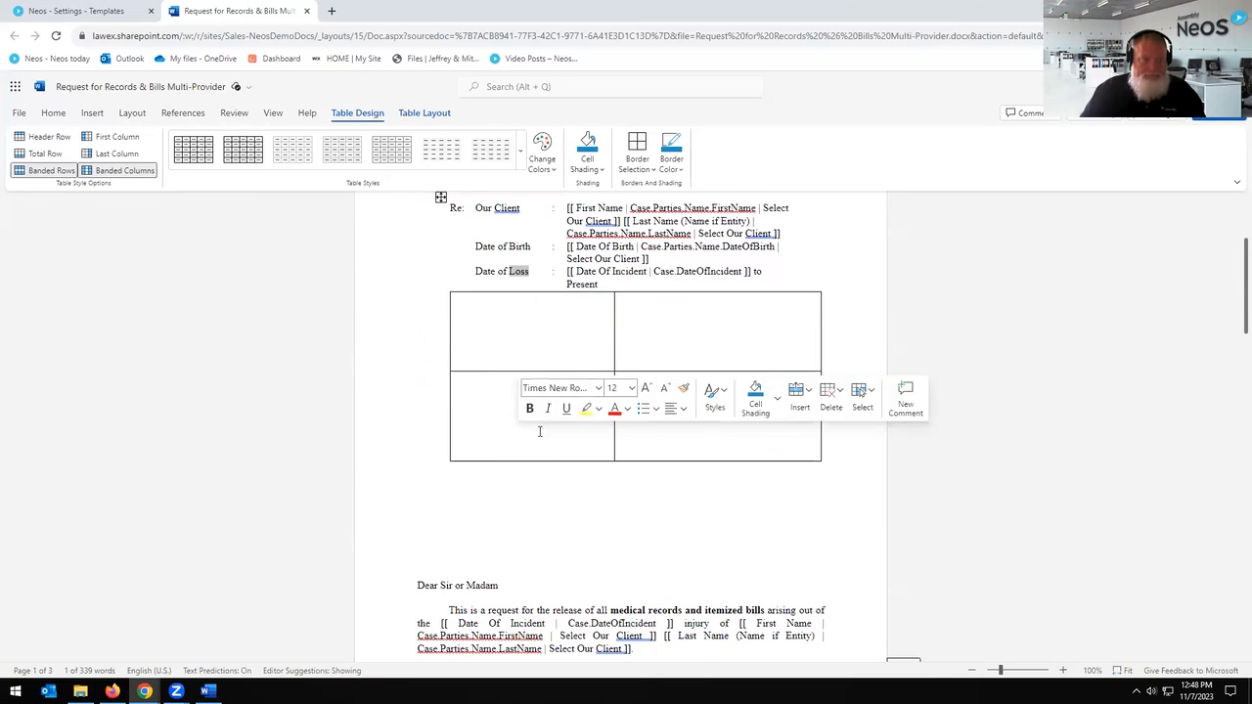
key("ctrl+z")
key("ctrl+z")
key("ctrl+z")
key("ctrl+z")
key("ctrl+z")
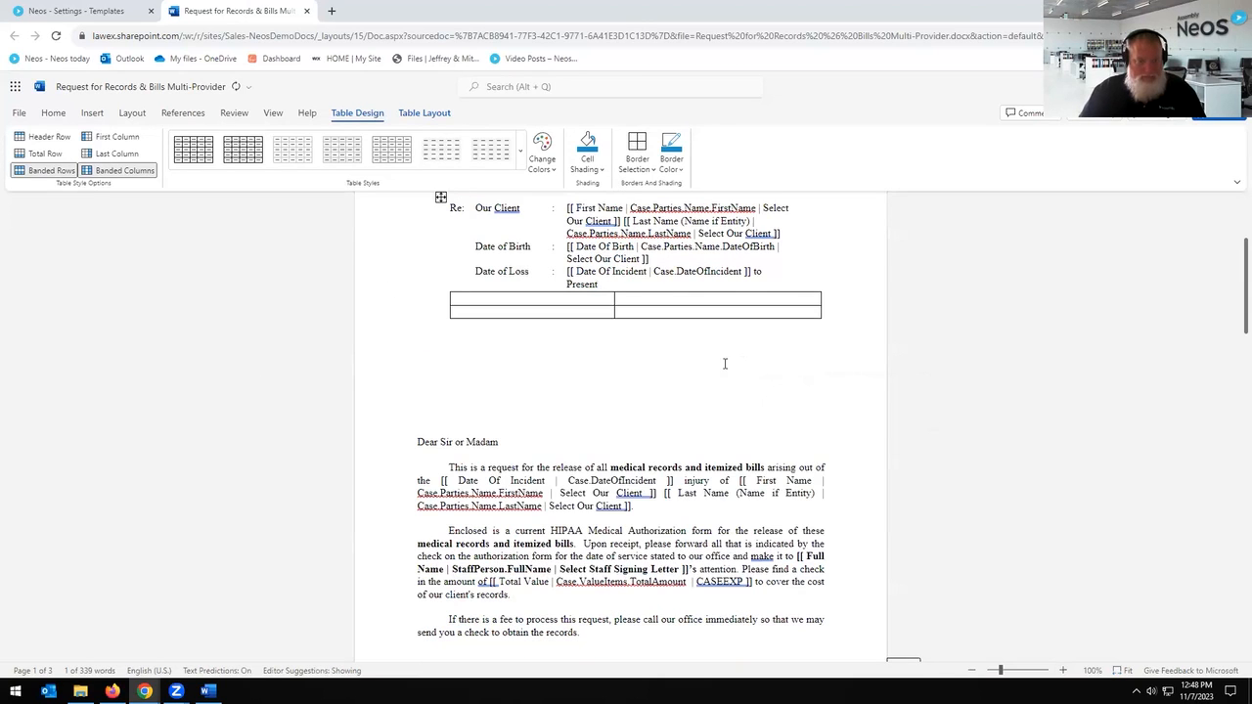
key("ctrl+z")
key("ctrl+z")
key("ctrl+z")
key("ctrl+z")
key("ctrl+z")
key("ctrl+z")
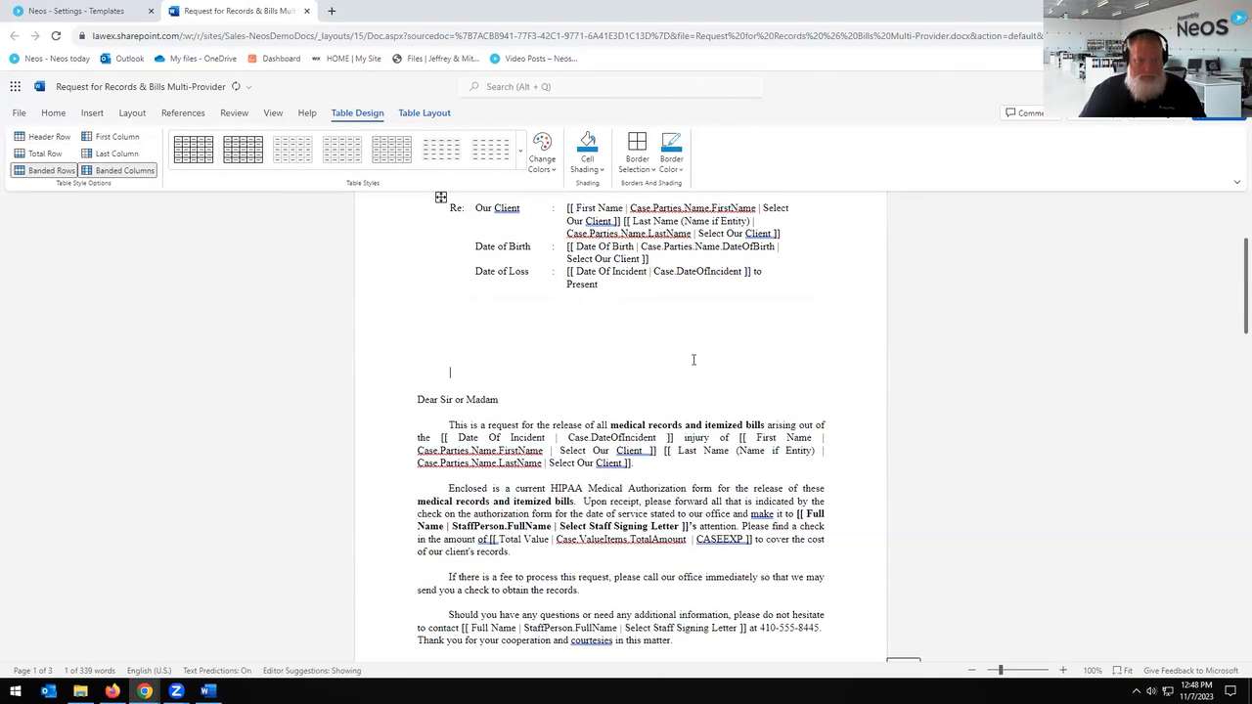
key("ctrl+z")
key("ctrl+z")
key("ctrl+z")
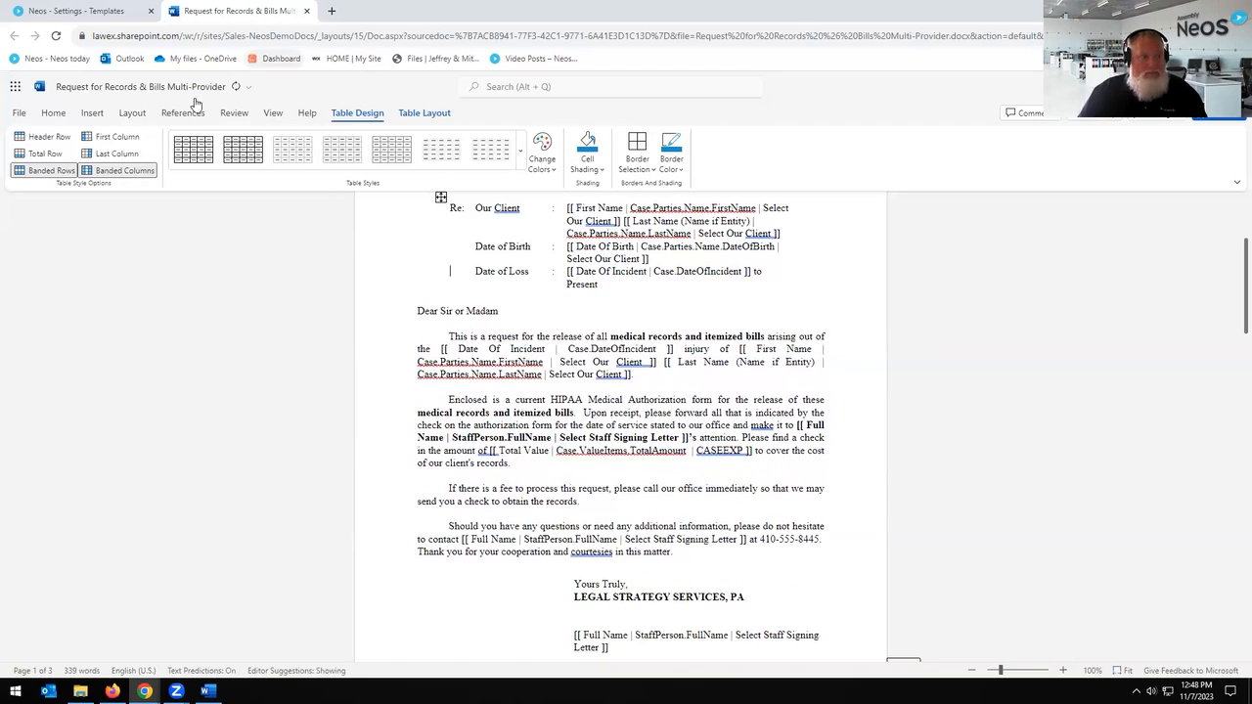
Step: Bring up the Needles Neos tag inserter and place the cursor below the firm name
left_click(53, 113)
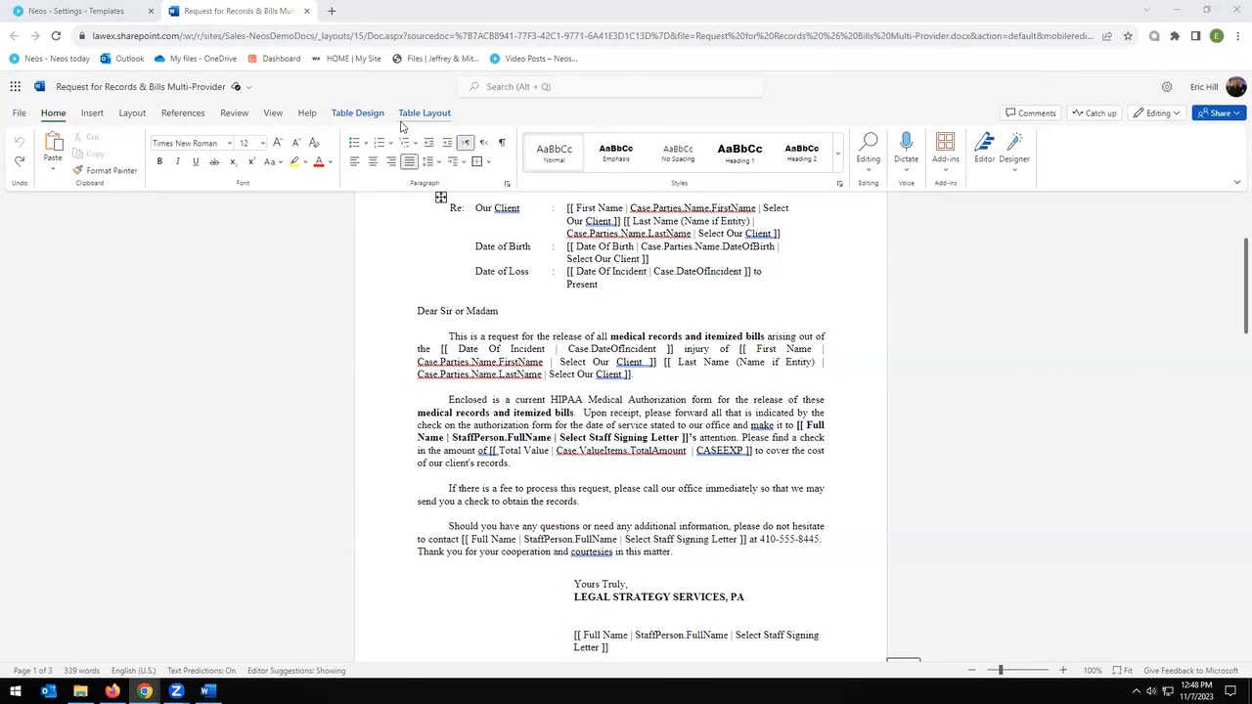
scroll(636, 342, "up", 3)
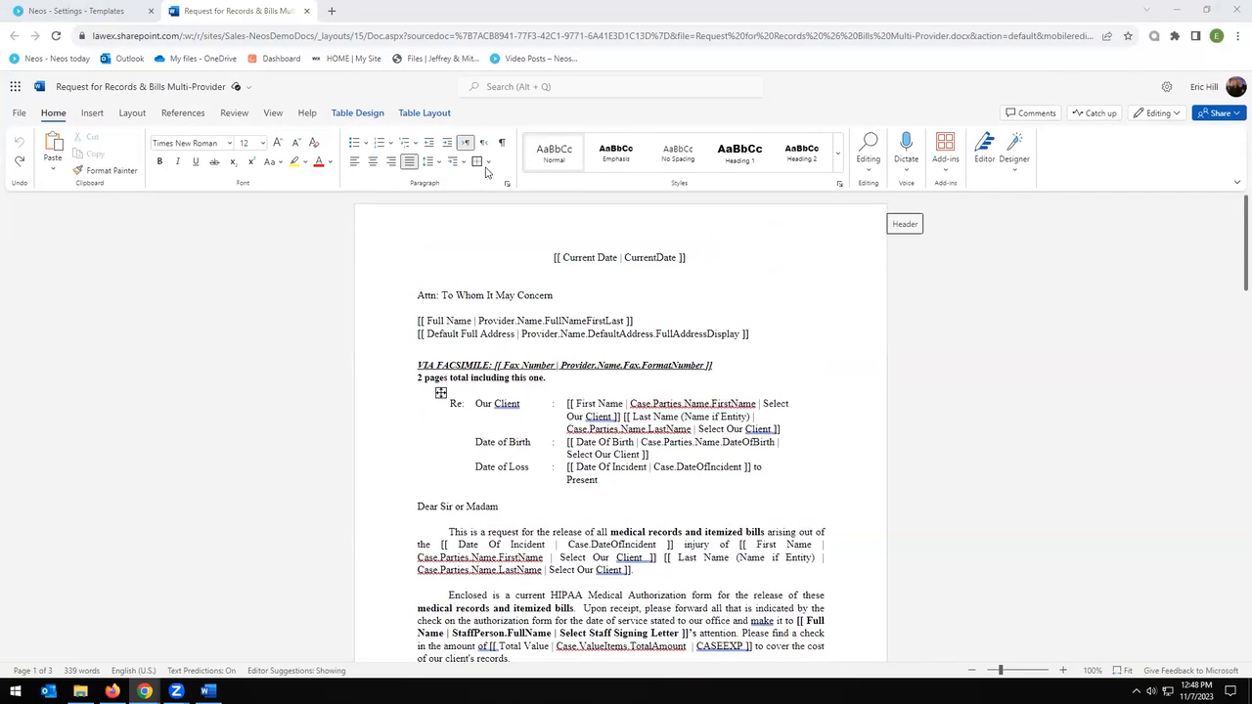
left_click(92, 113)
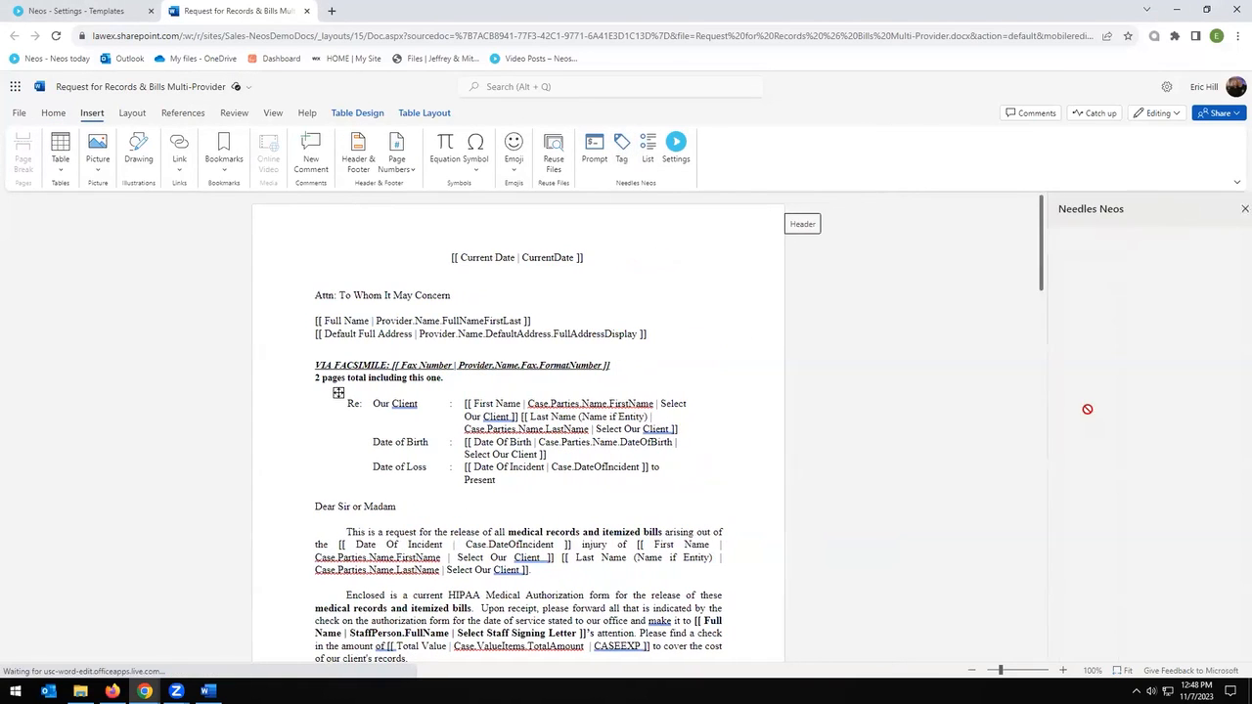
left_click(1130, 322)
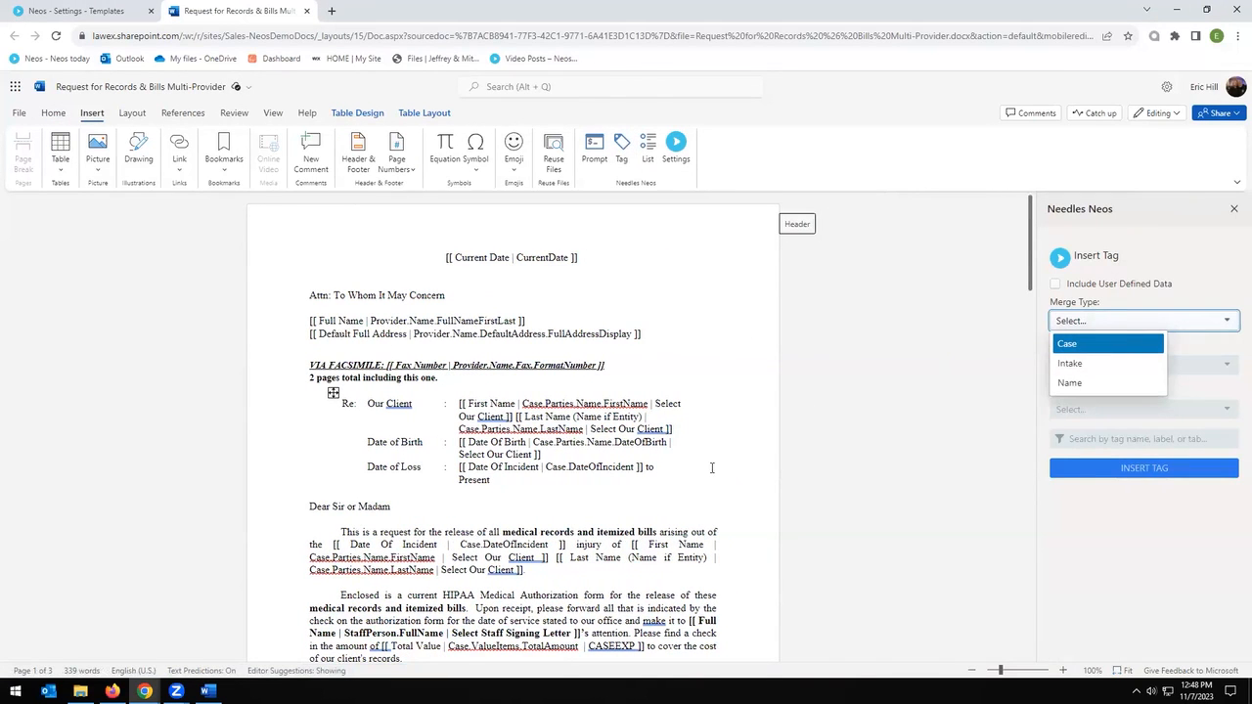
scroll(712, 468, "down", 5)
left_click(502, 359)
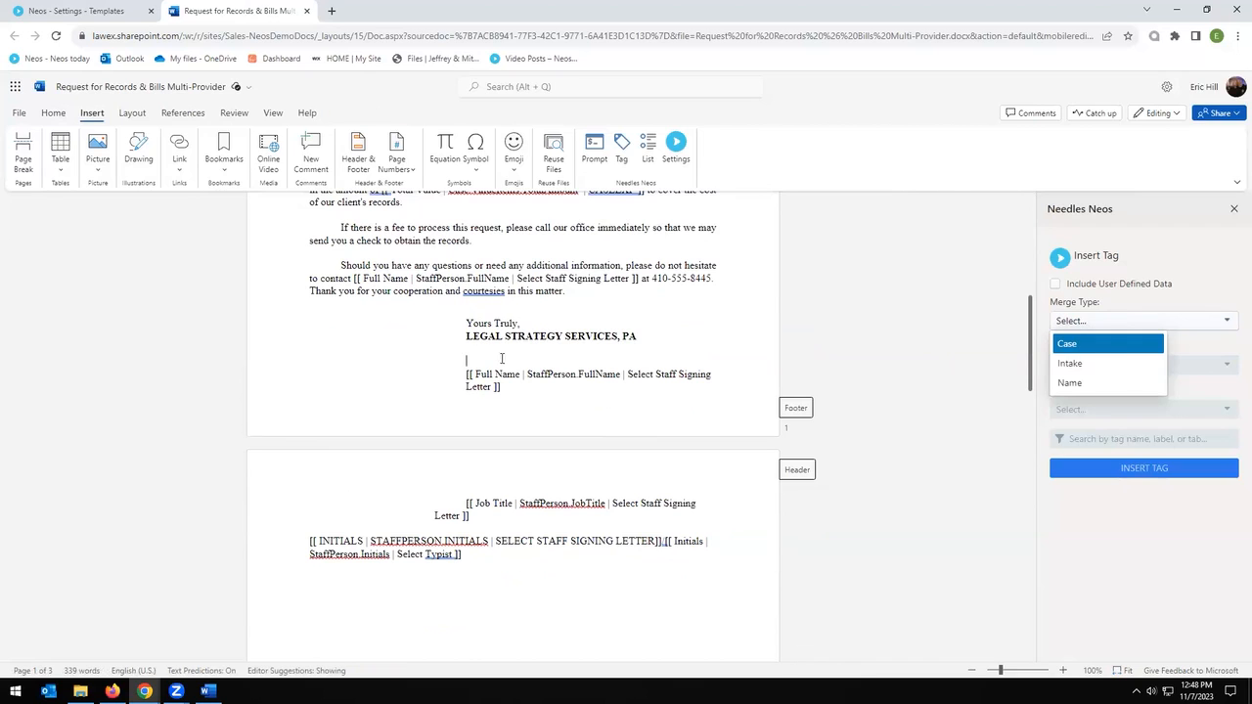
Step: Set merge type Case and category Staff, filter by 'Sig', and expand the Signature tag
left_click(1097, 344)
left_click(1141, 372)
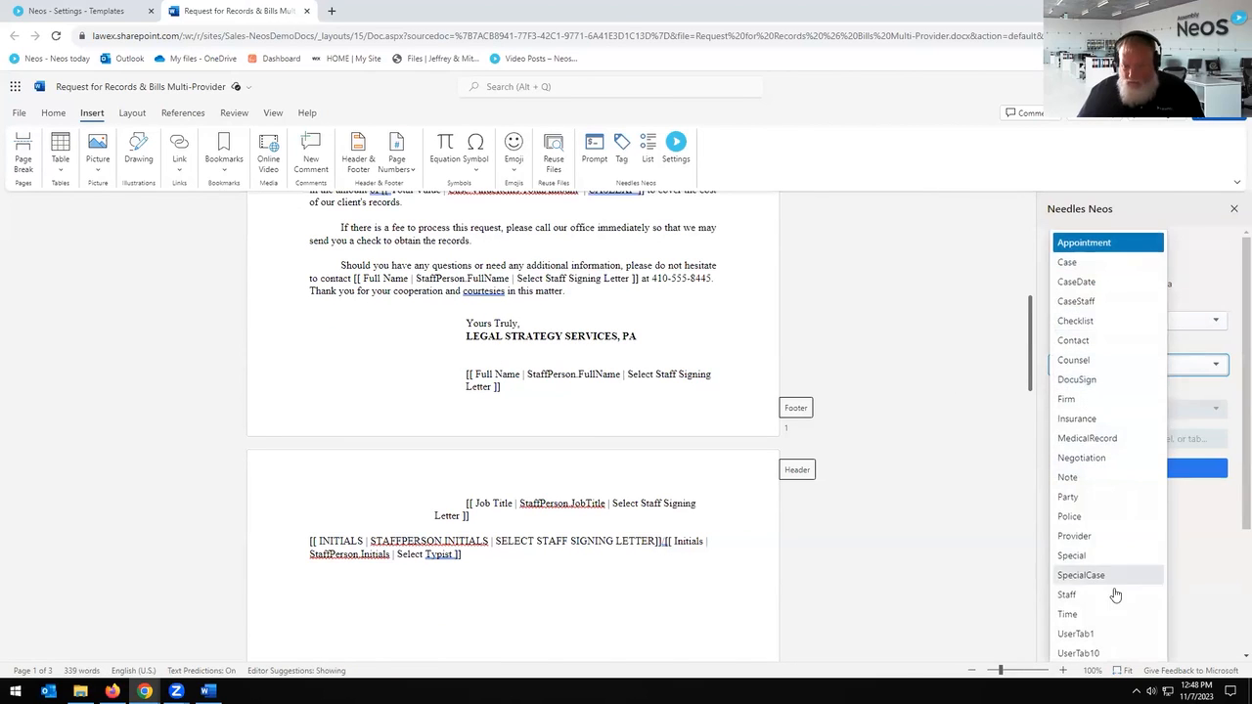
left_click(1112, 589)
left_click(1139, 415)
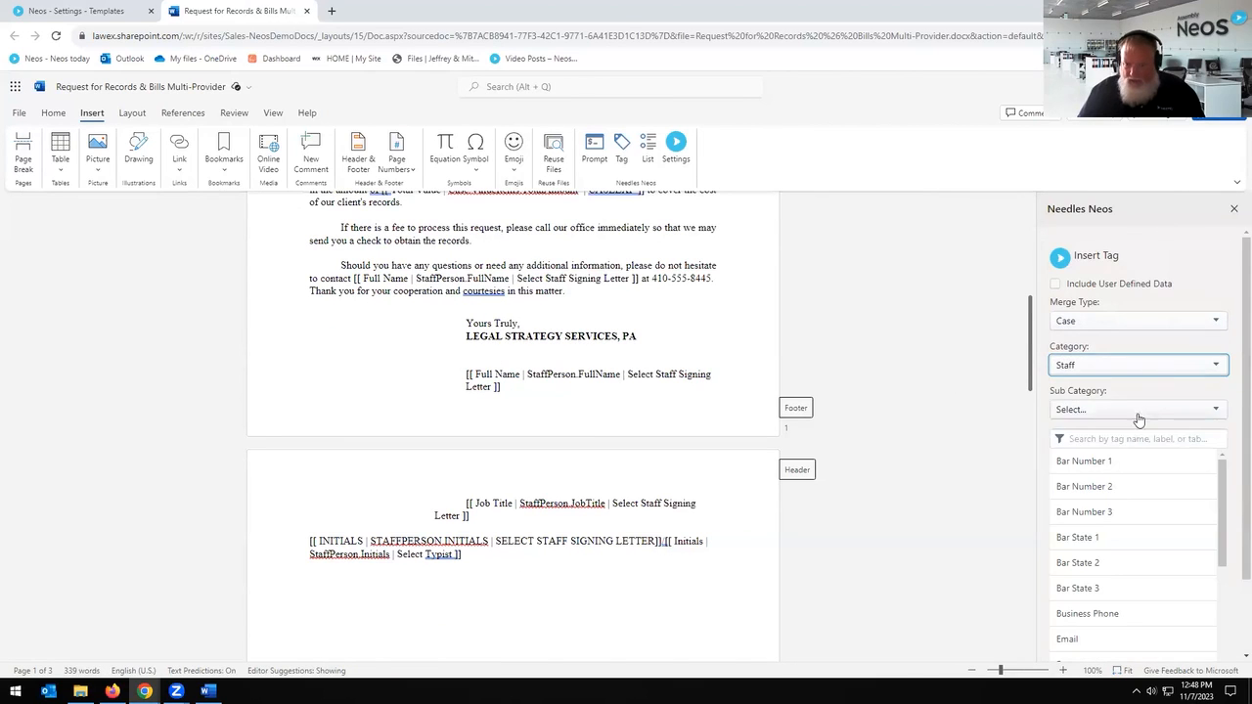
left_click(1207, 439)
type("Sig")
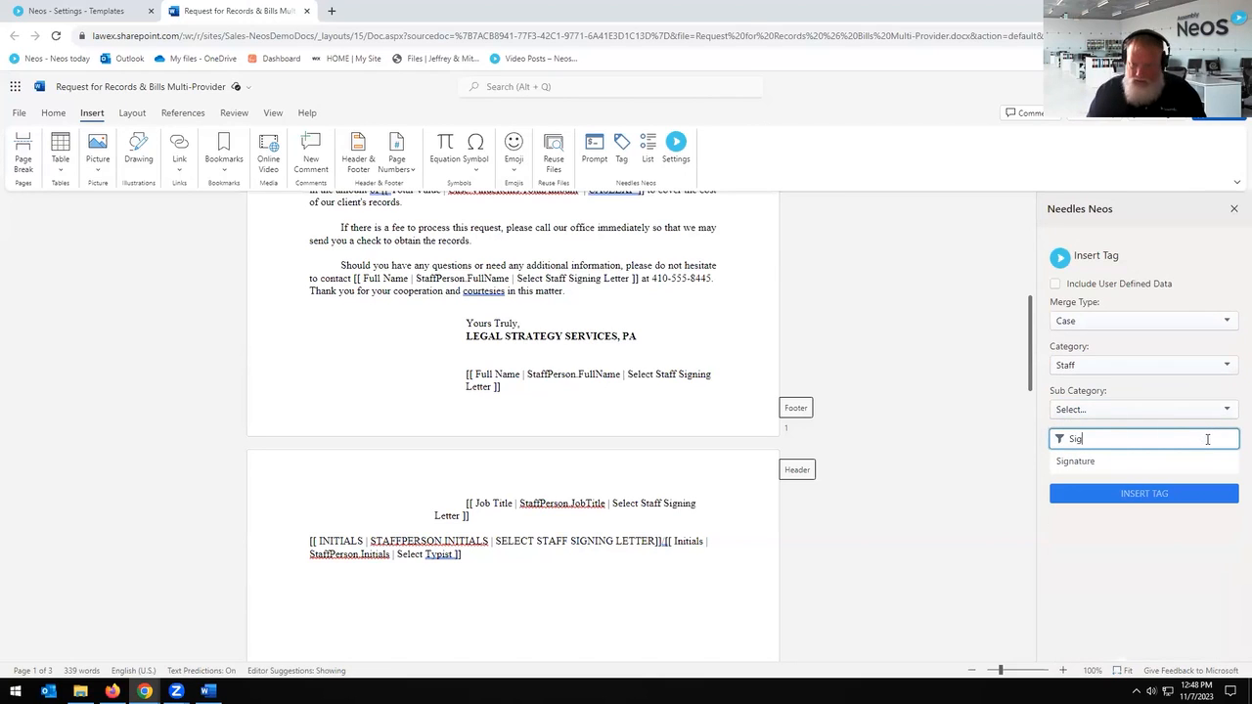
left_click(1088, 461)
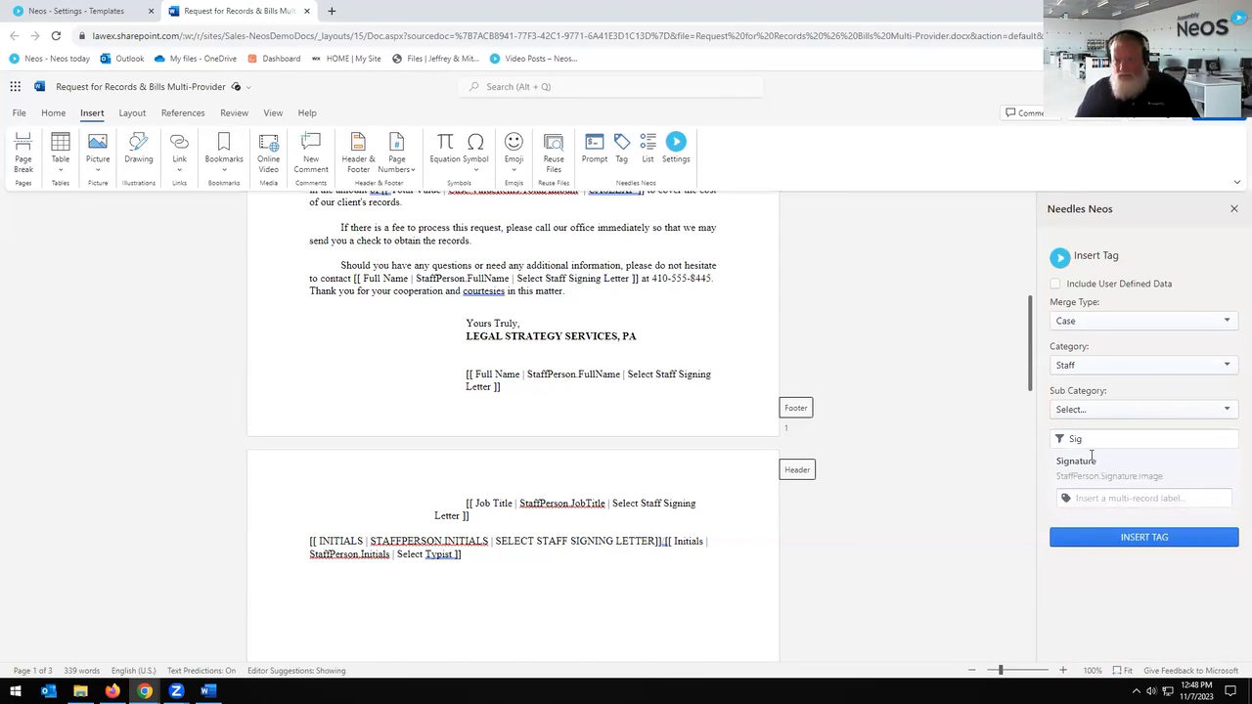
left_click(1096, 367)
left_click(1207, 408)
left_click(1210, 456)
left_click(1158, 440)
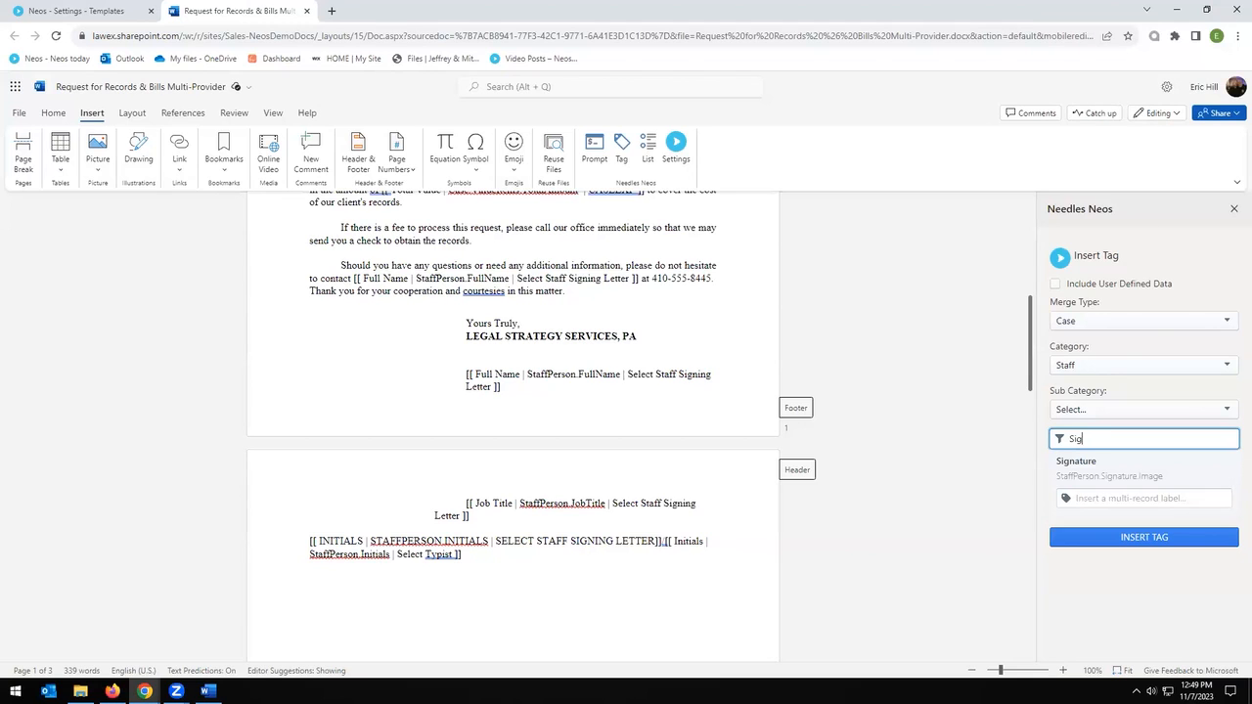
Step: Close the Needles Neos task pane, then close the Word for the web browser tab
left_click(1234, 211)
scroll(686, 391, "up", 5)
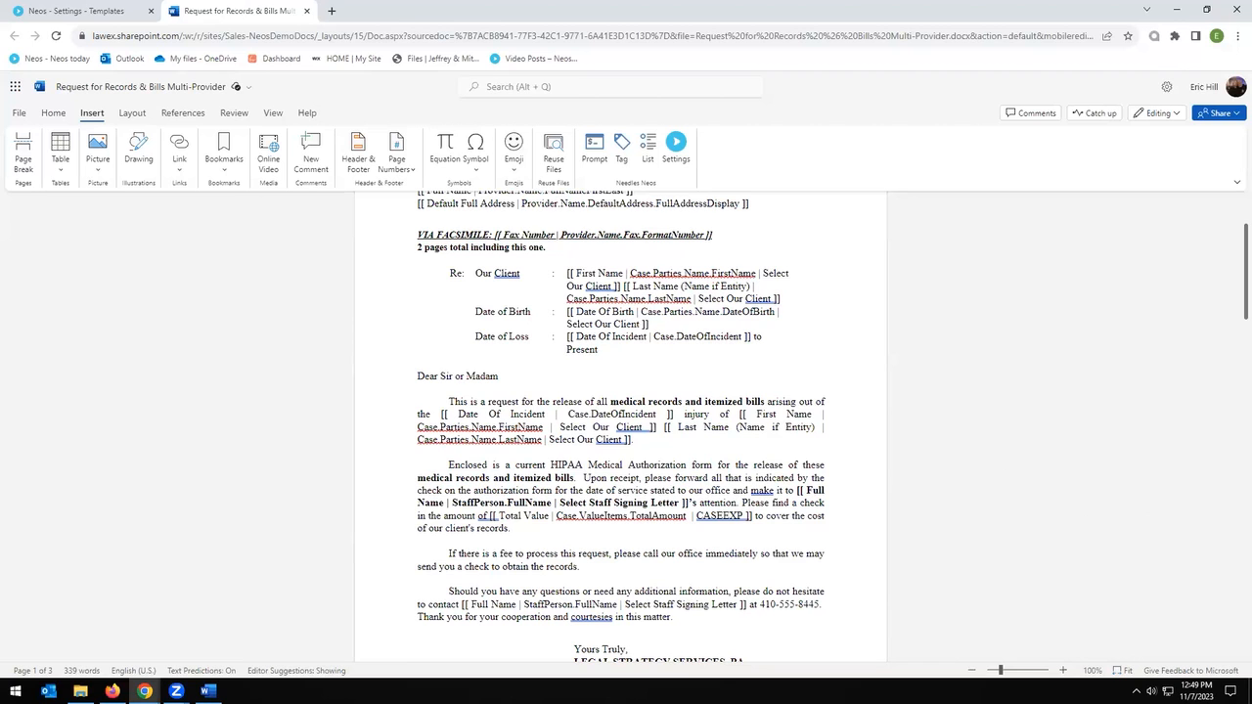
scroll(802, 267, "up", 3)
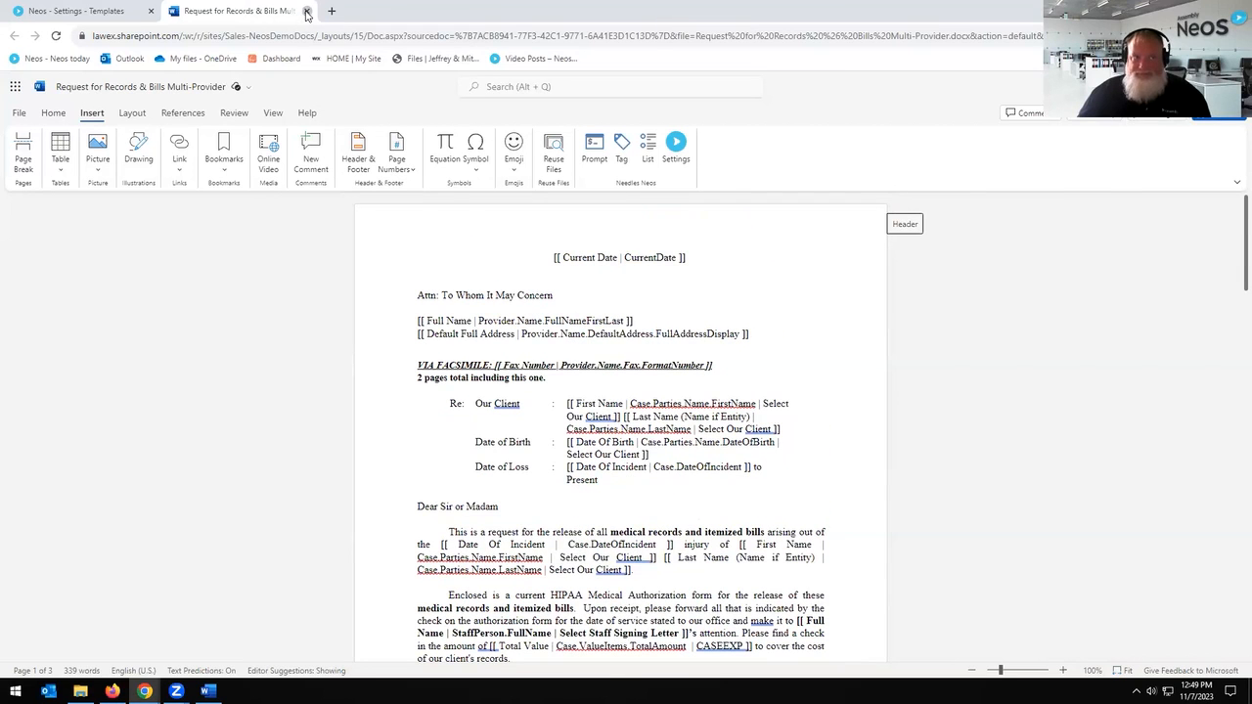
left_click(306, 11)
Step: Close the template preview and Settings page, then reopen Settings > Templates in Template Setup
left_click(1229, 141)
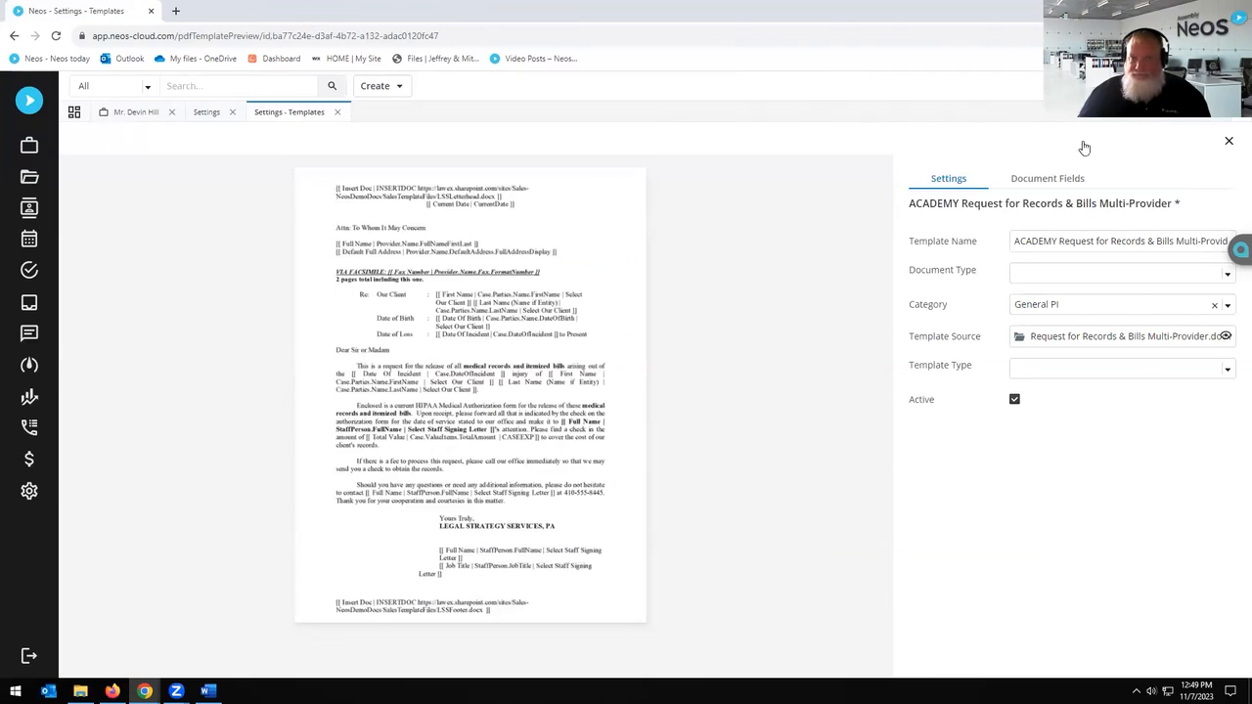
left_click(234, 112)
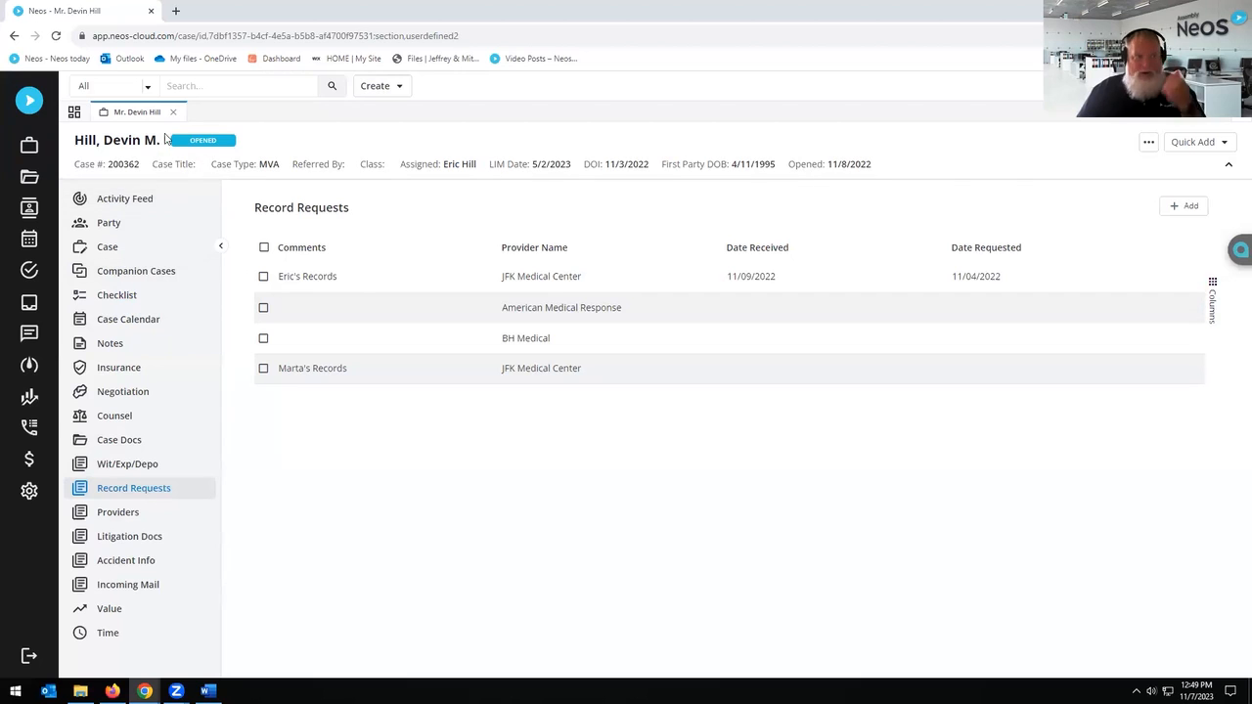
left_click(37, 498)
left_click(783, 339)
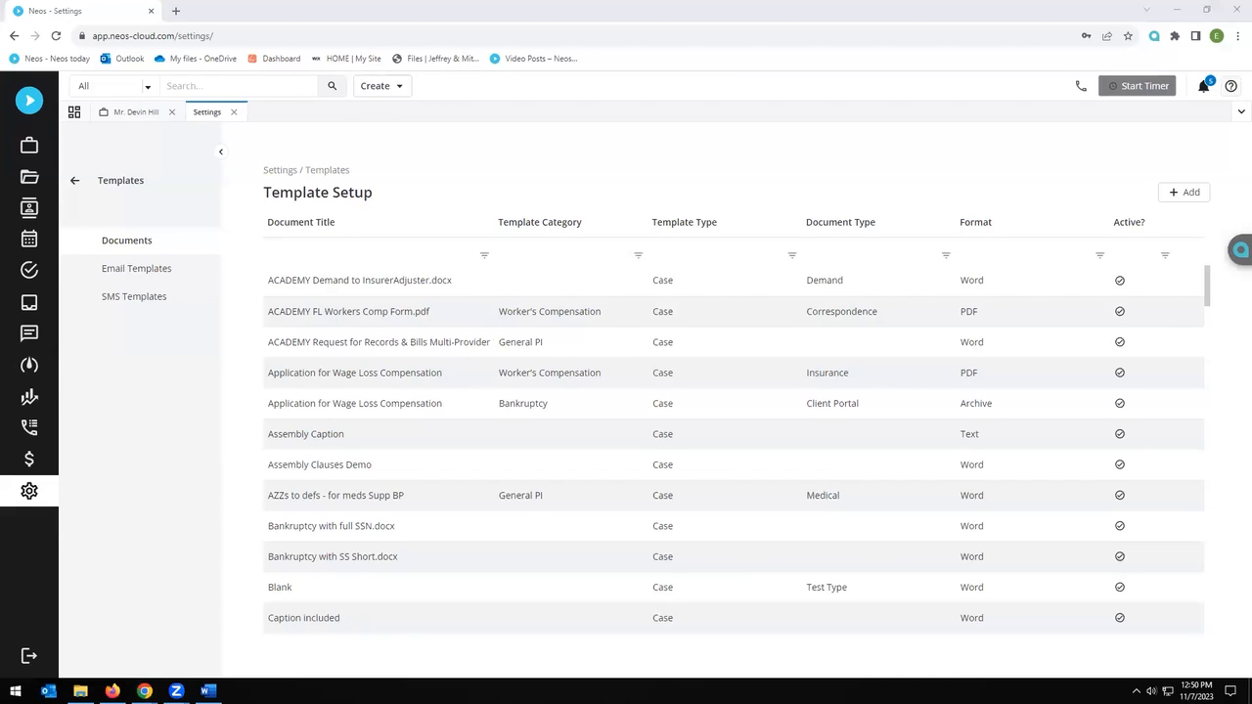
Step: Go from the Template Setup list back to the client case tab
left_click(472, 177)
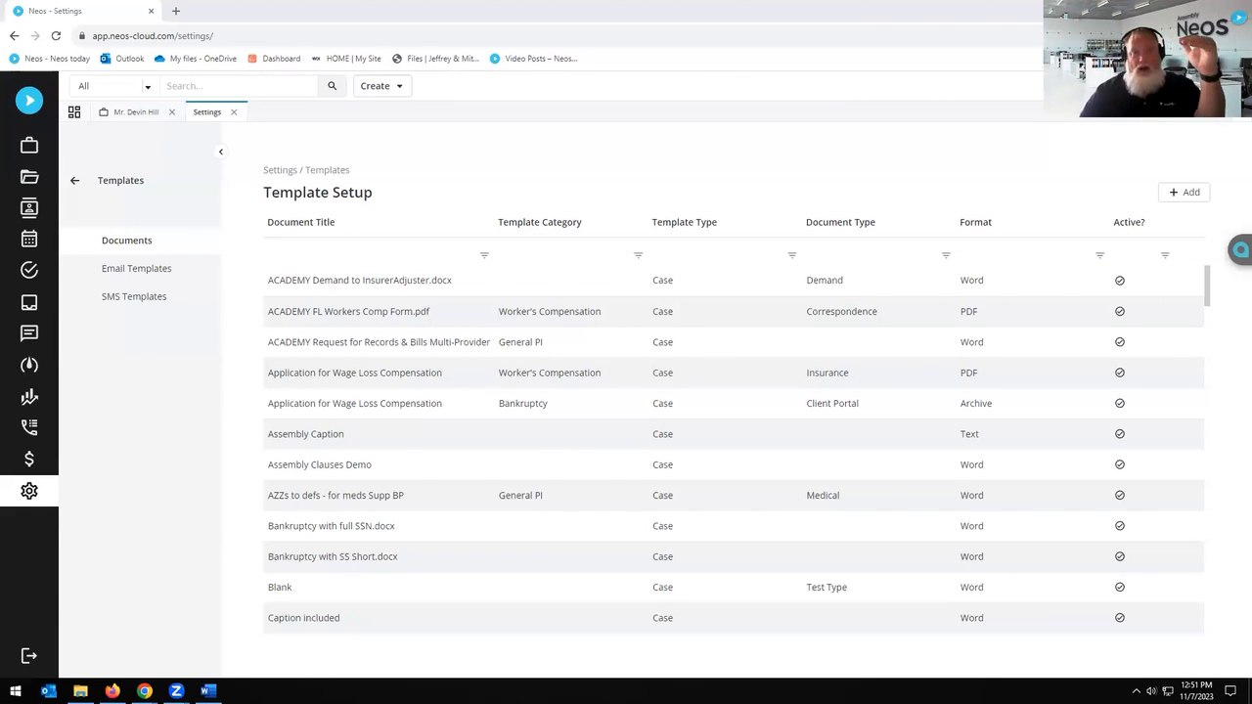
left_click(133, 112)
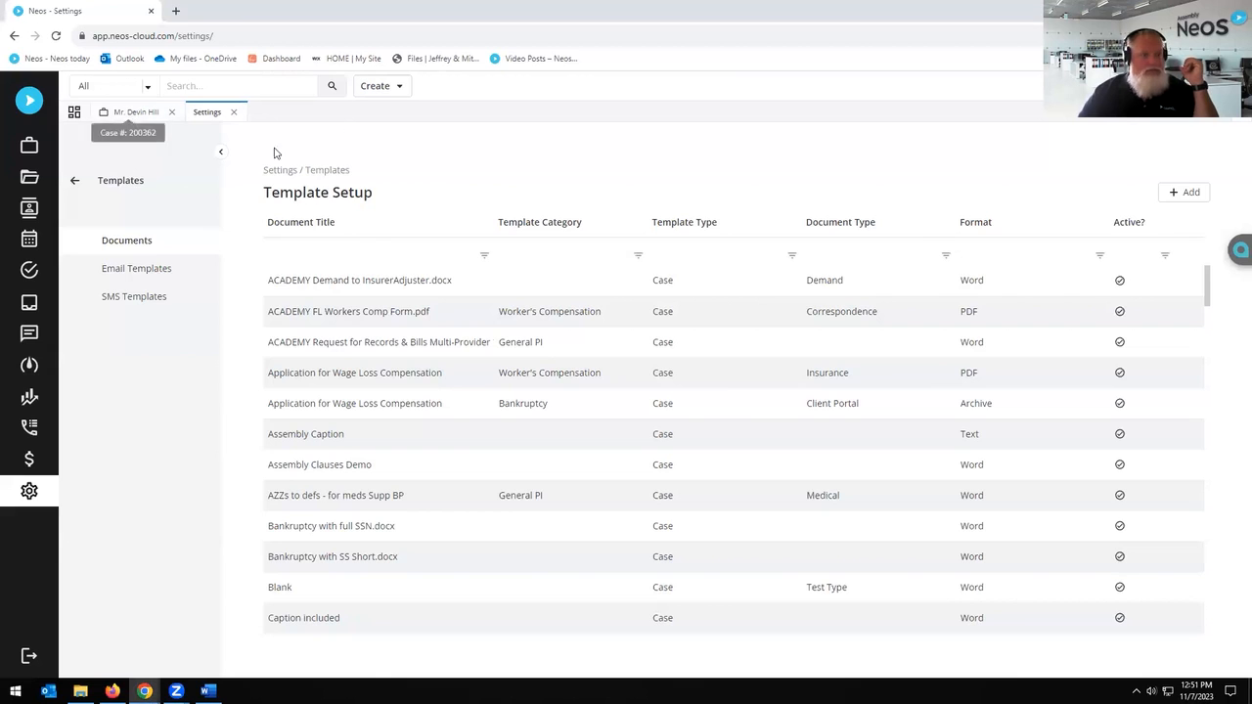
Step: Open the client's Party details and inspect the email entry's Type choices
left_click(115, 225)
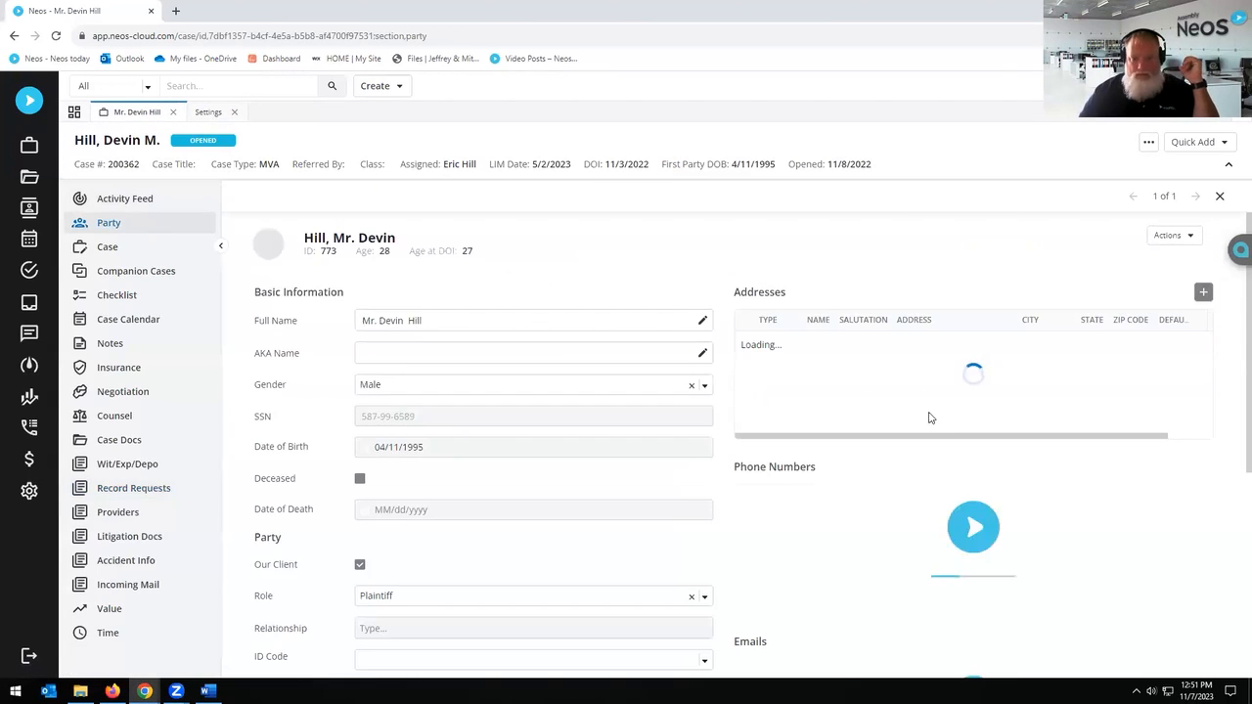
scroll(1044, 467, "down", 3)
left_click(1132, 435)
left_click(698, 364)
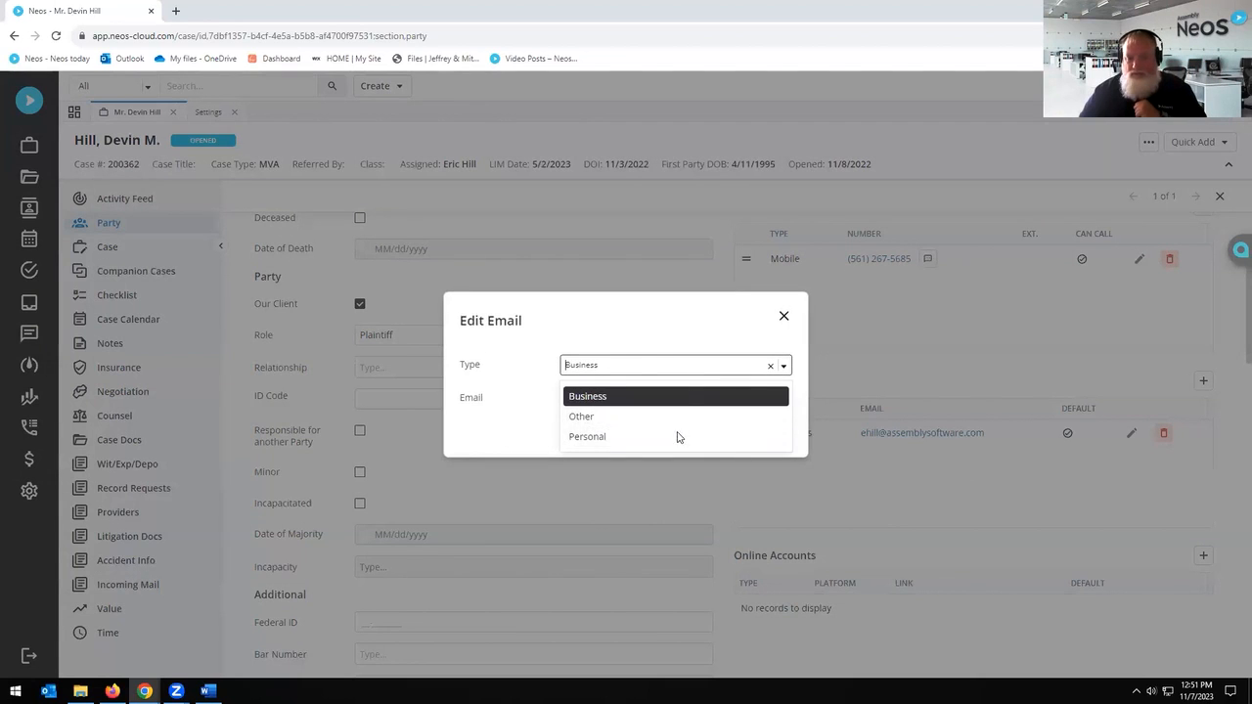
left_click(784, 321)
left_click(784, 319)
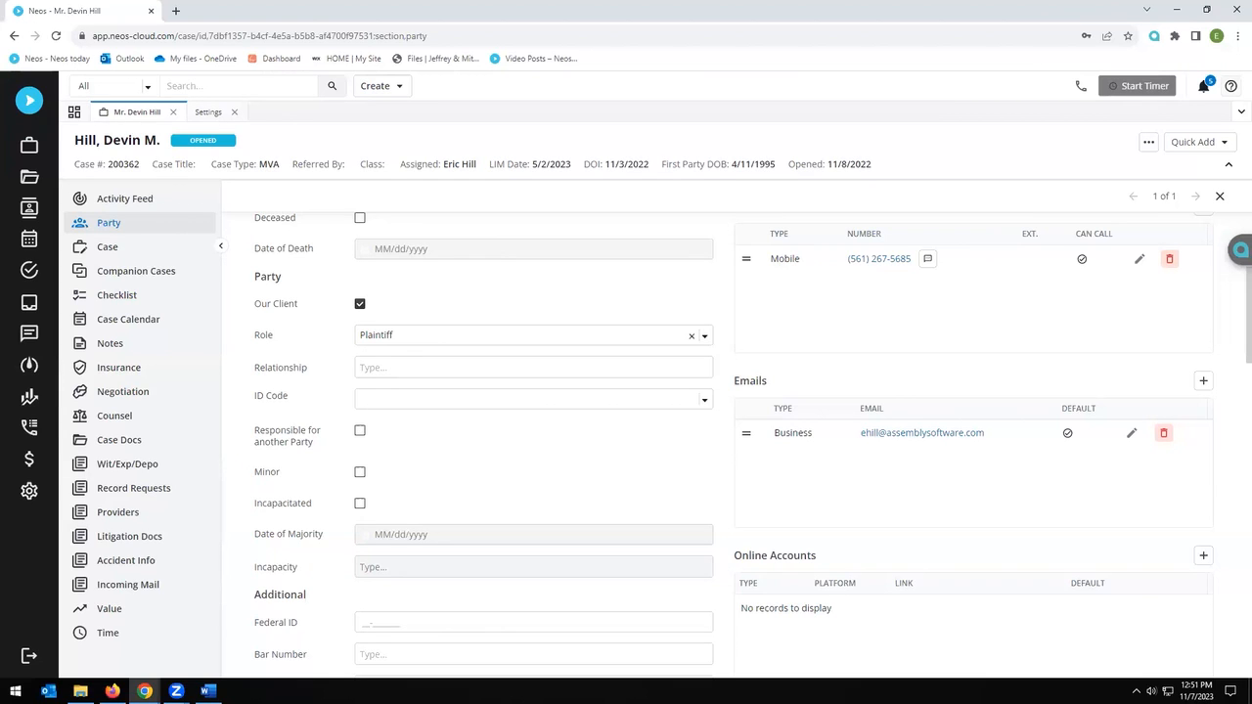
Step: Reopen the email editor, check the Type list again, and cancel without changes
left_click(1131, 435)
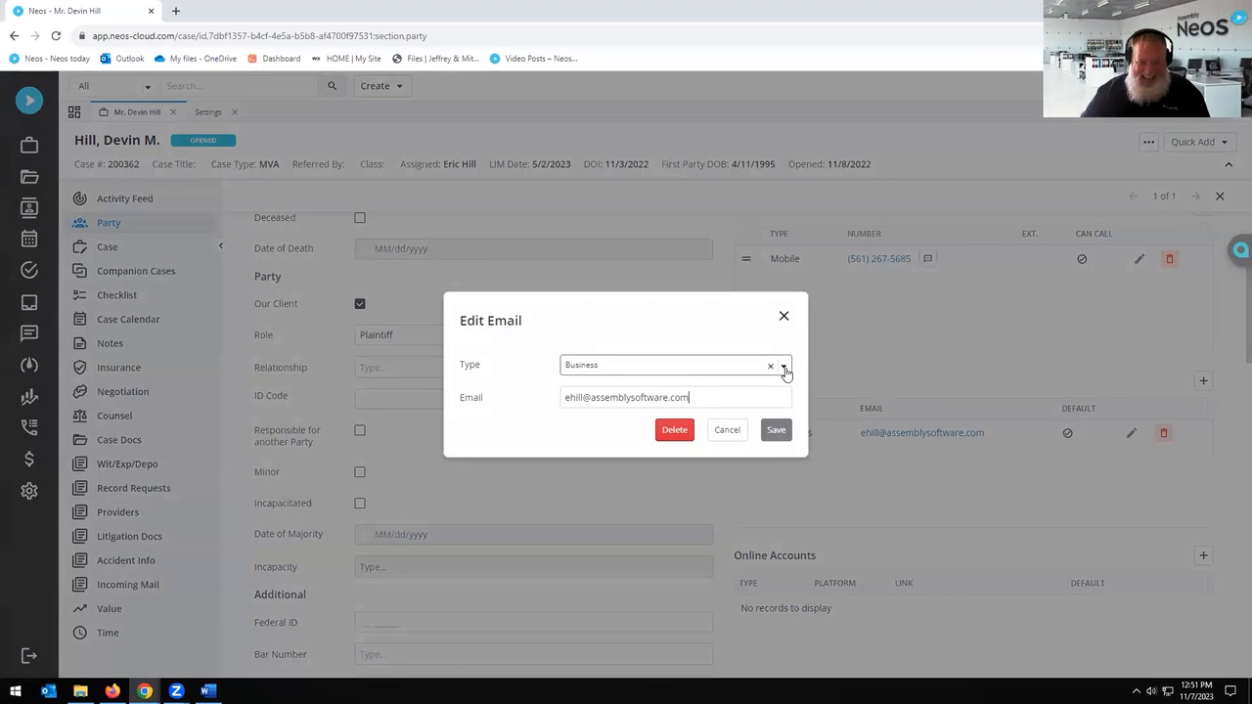
left_click(786, 370)
left_click(742, 314)
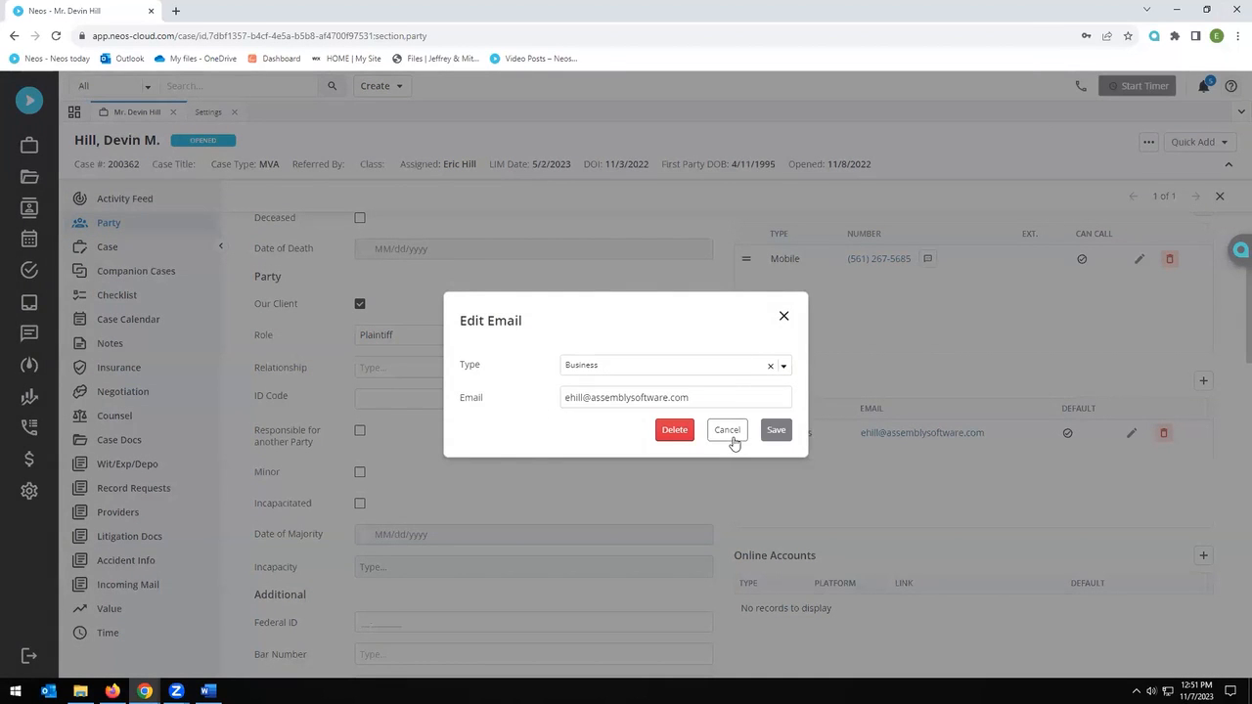
left_click(727, 431)
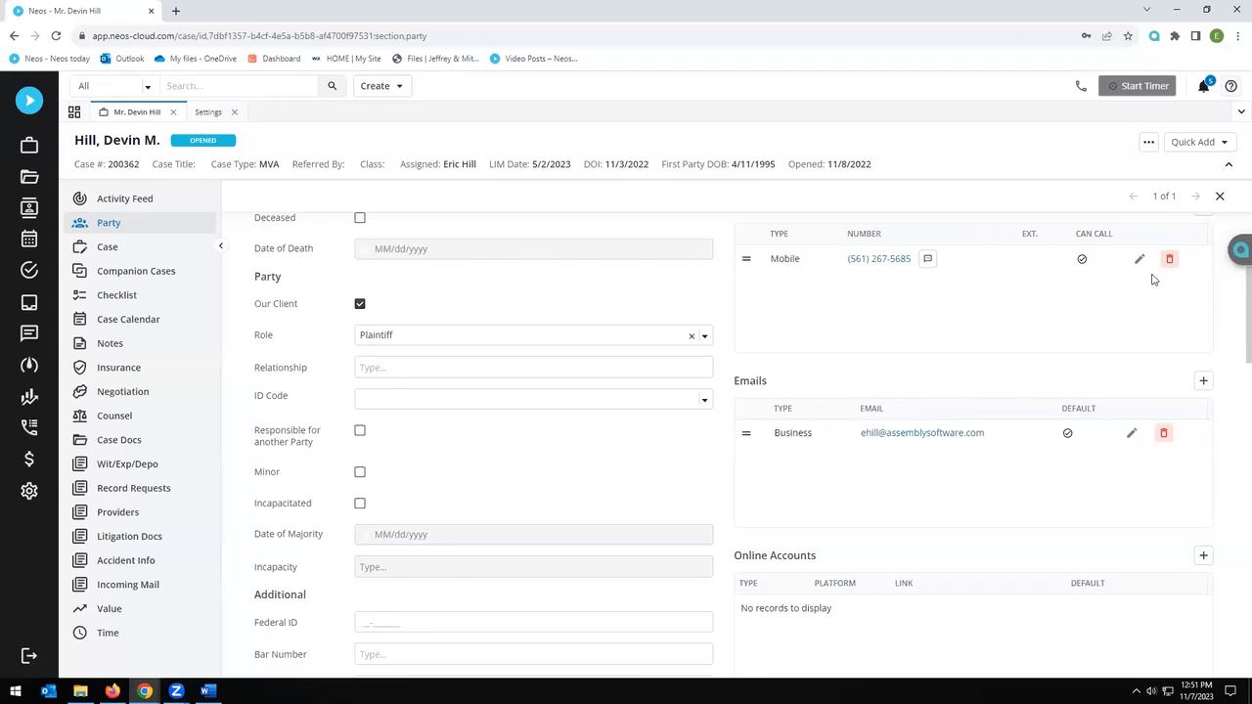
scroll(1118, 399, "down", 3)
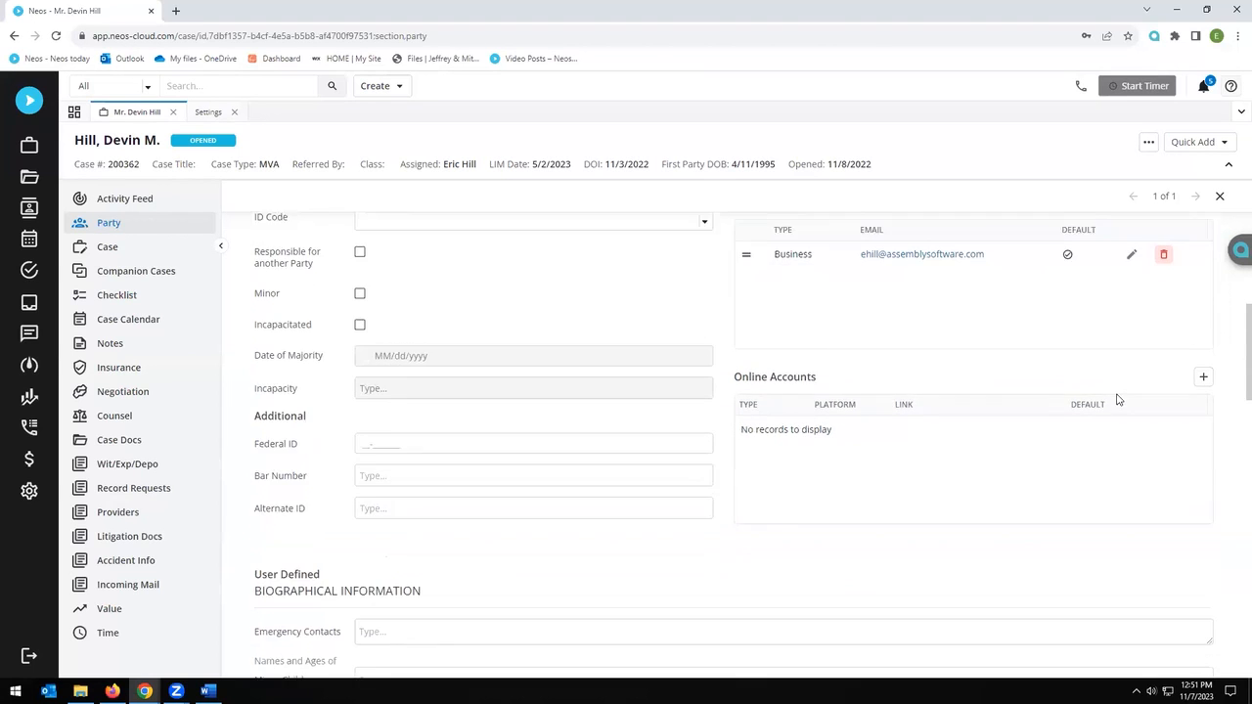
scroll(1120, 401, "down", 3)
scroll(1123, 405, "up", 4)
scroll(1125, 409, "up", 7)
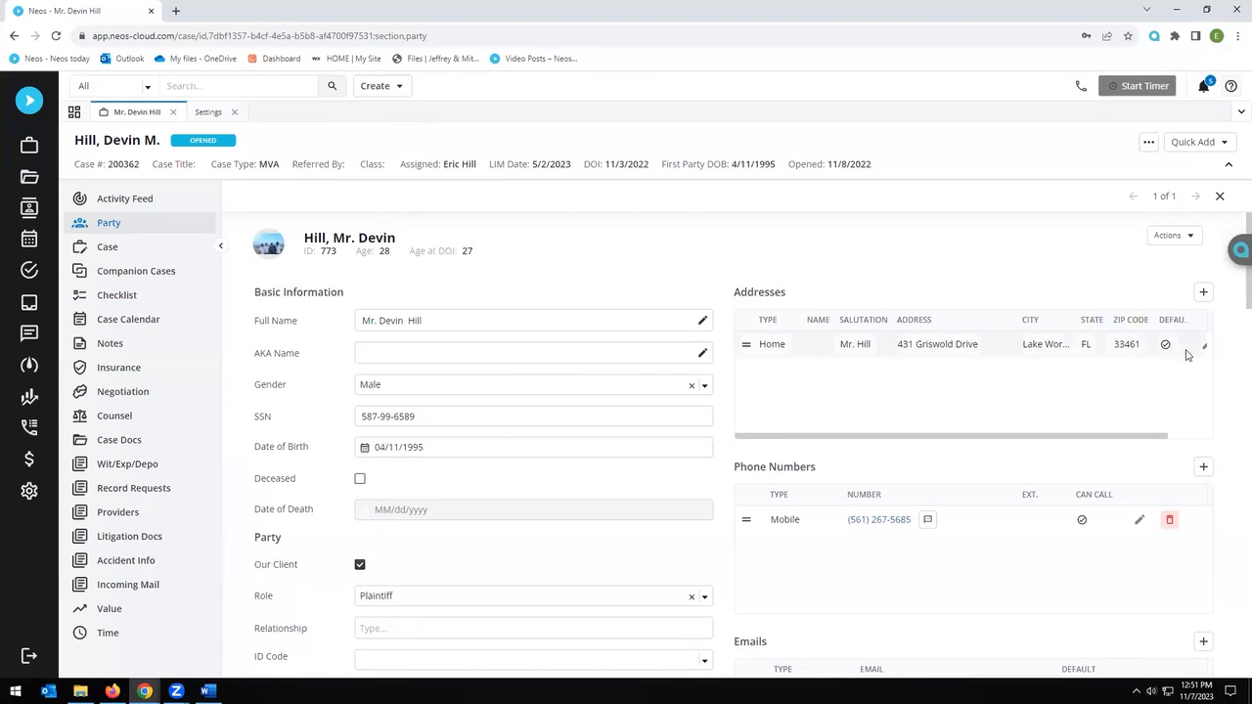
Step: Open the home address editor, check its Type options, and dismiss it unsaved, keeping Home
left_click(1203, 348)
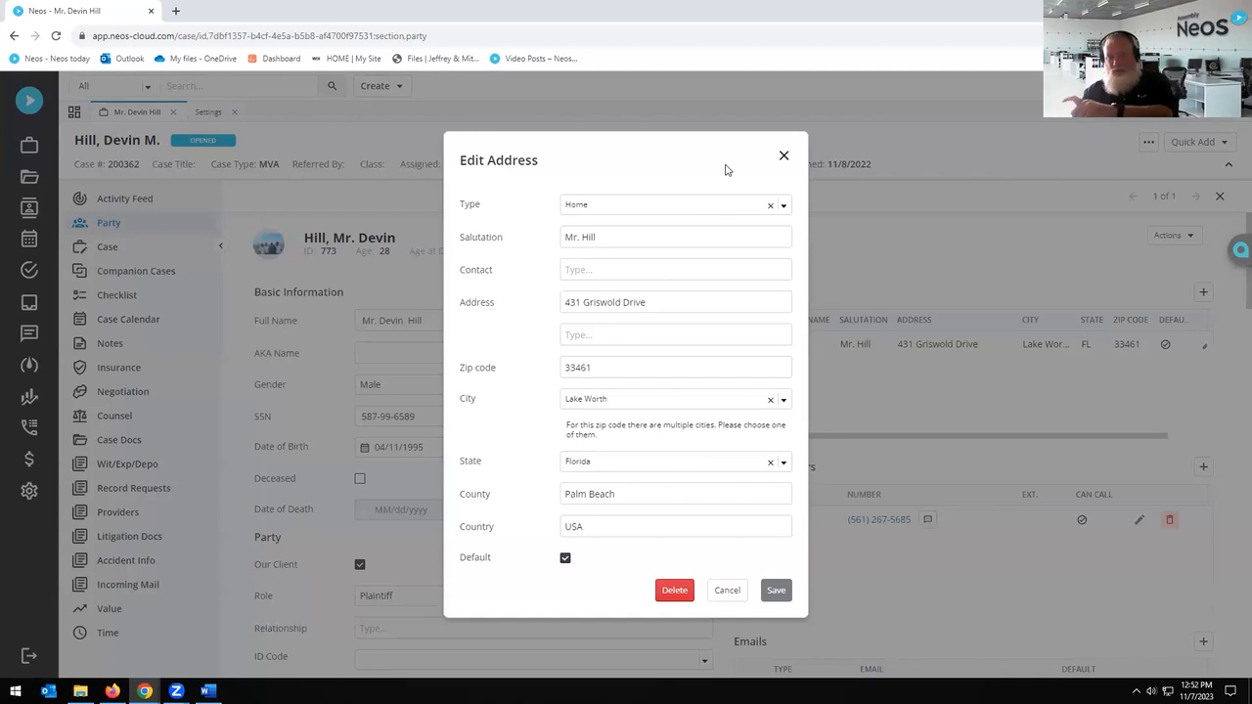
left_click(783, 204)
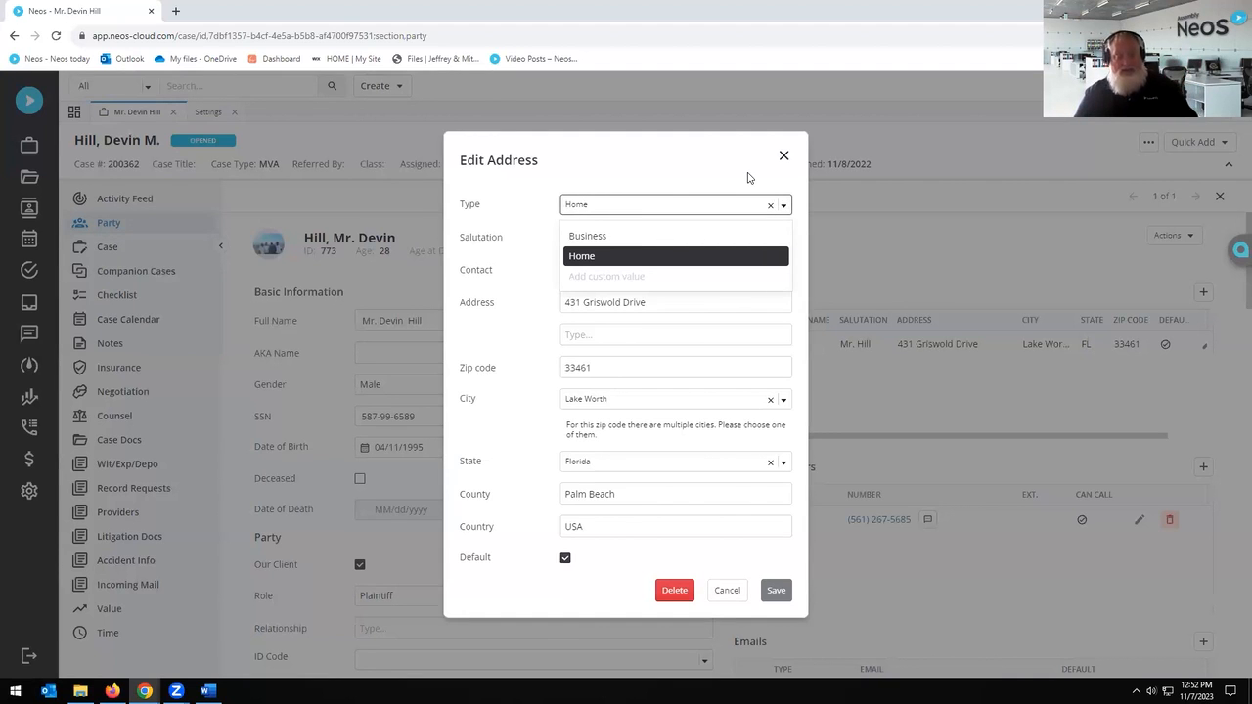
left_click(749, 177)
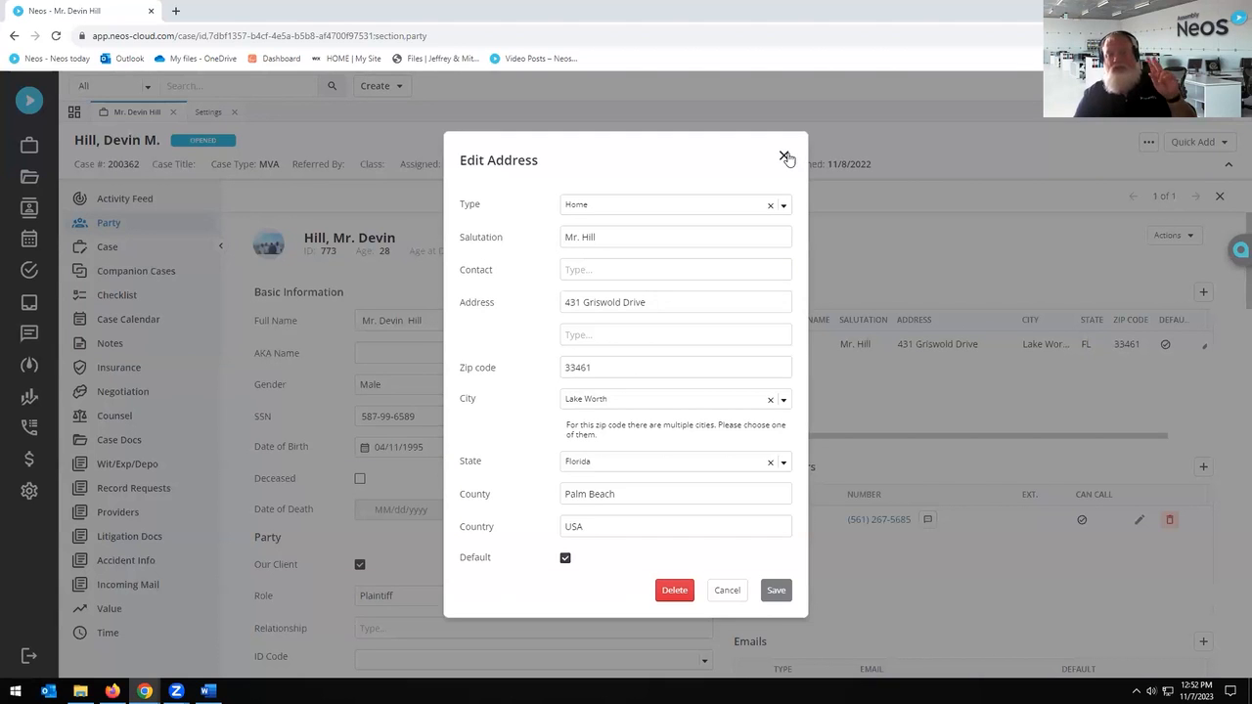
left_click(785, 157)
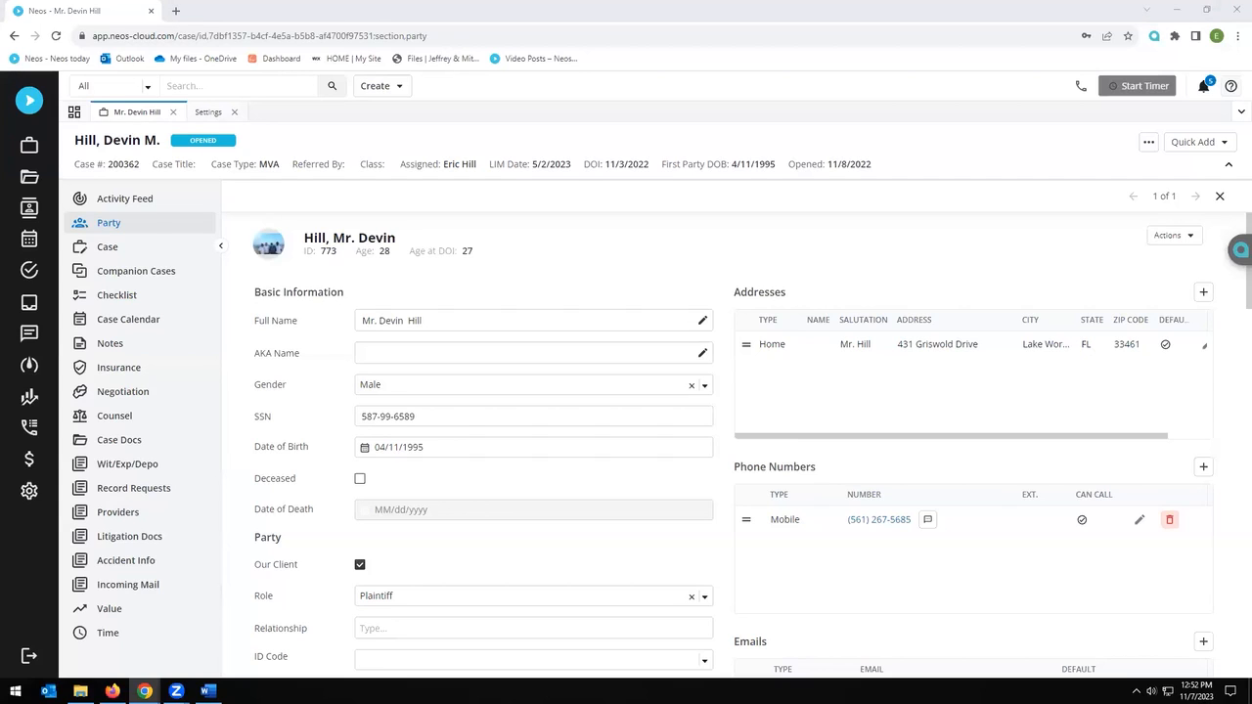
Step: Select ACADEMY Demand to InsurerAdjuster.docx in Template Setup and open its Template Source in Word
left_click(208, 118)
left_click(207, 113)
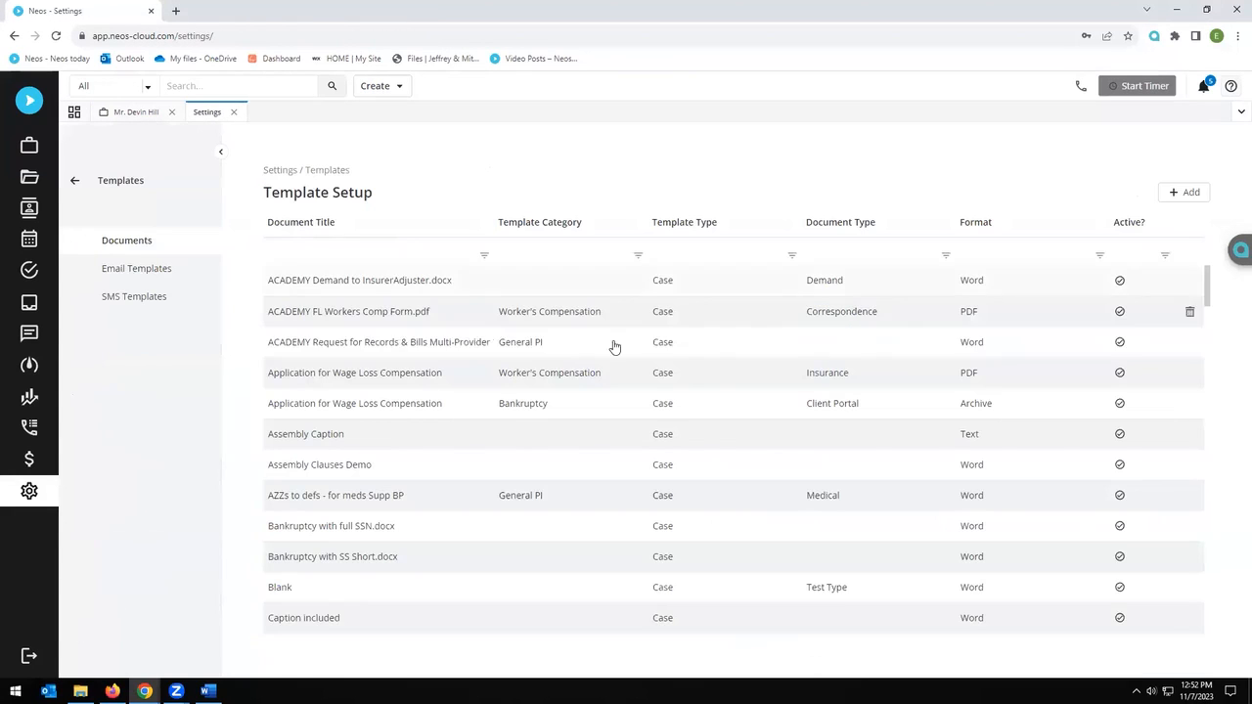
left_click(390, 283)
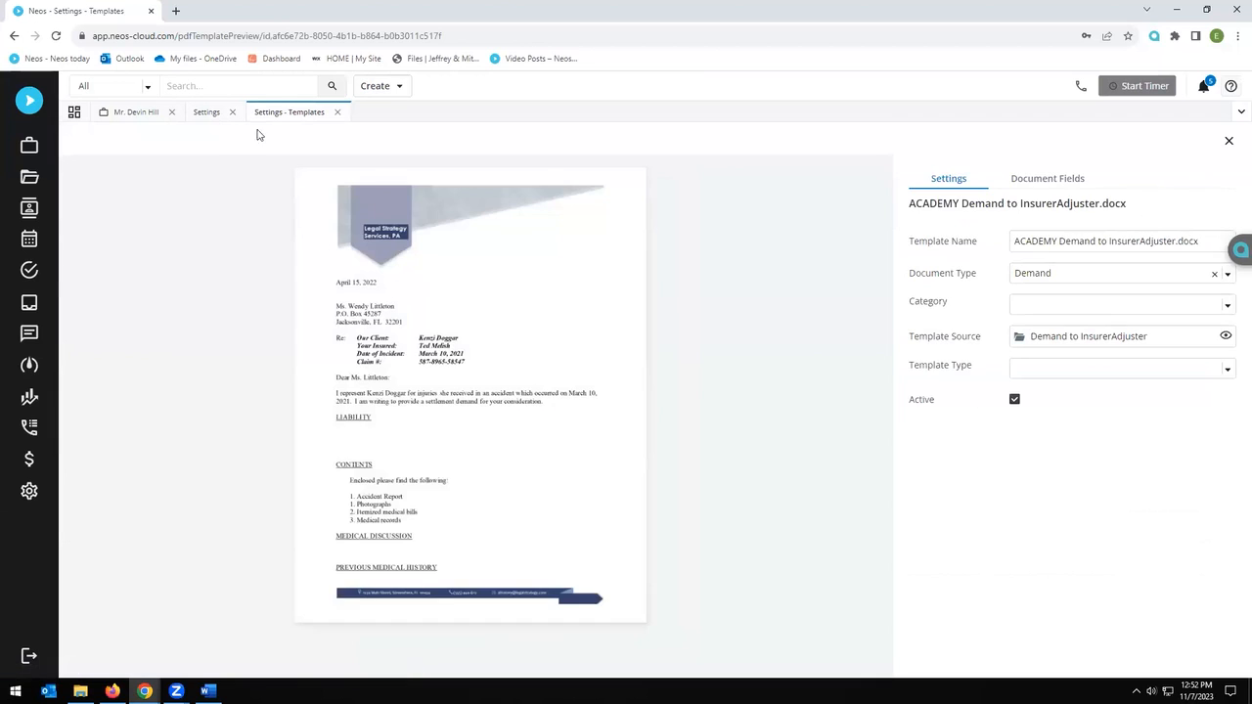
left_click(1225, 336)
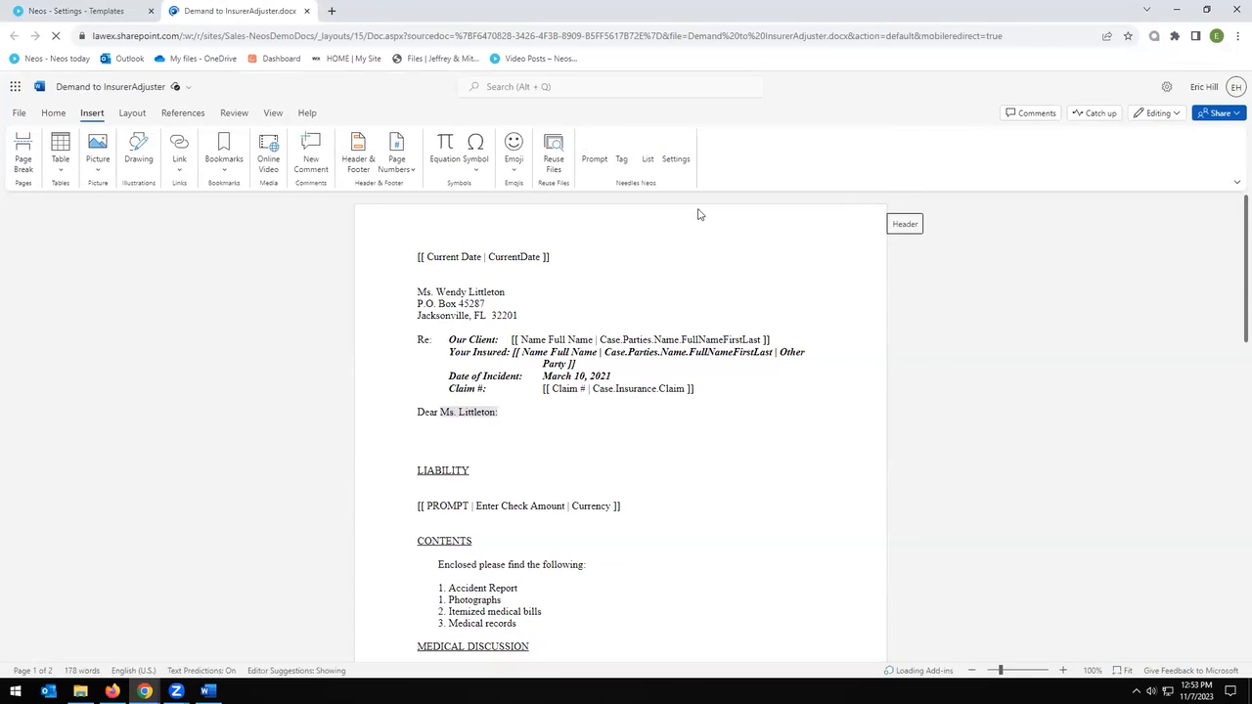
left_click(647, 149)
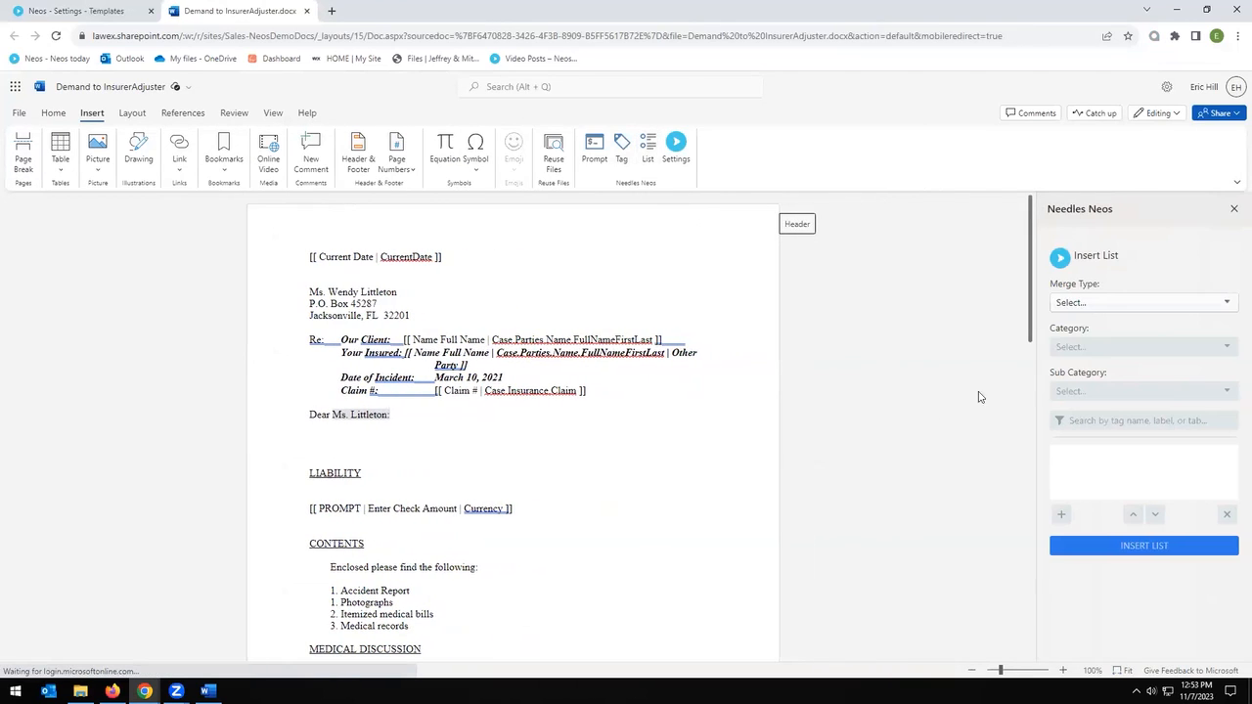
left_click(1143, 304)
left_click(1125, 329)
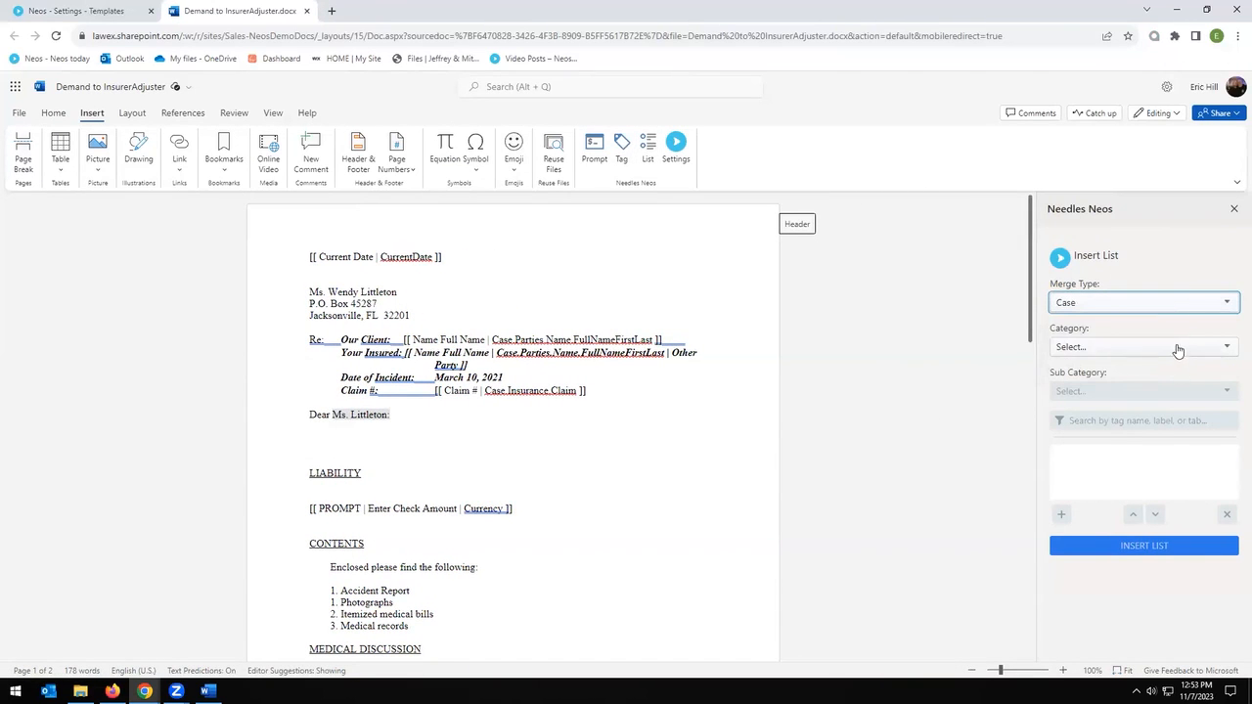
left_click(1175, 347)
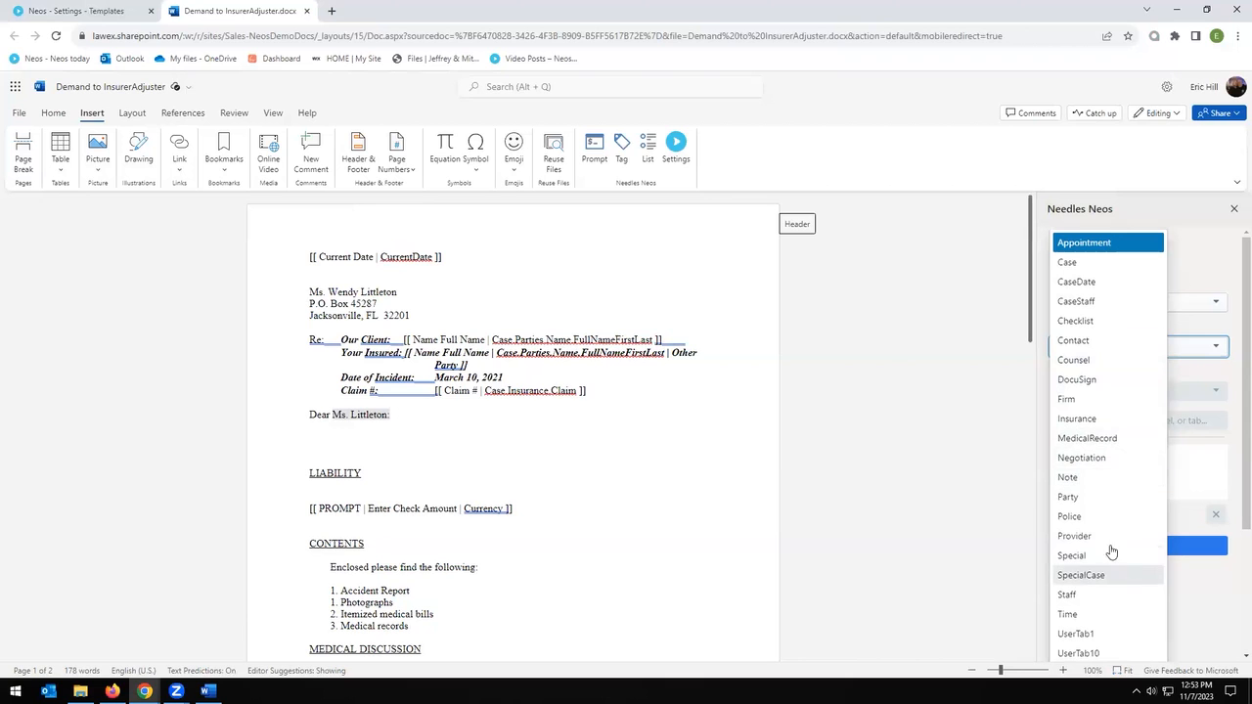
left_click(1102, 501)
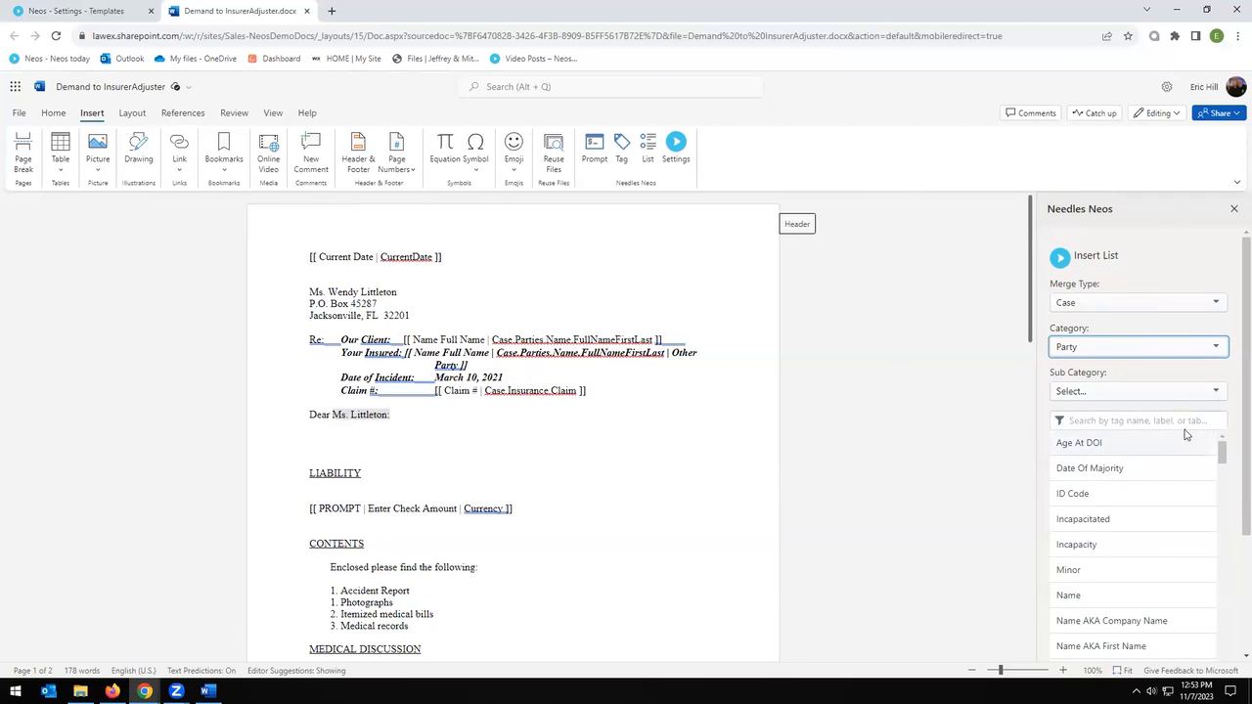
scroll(1170, 398, "down", 10)
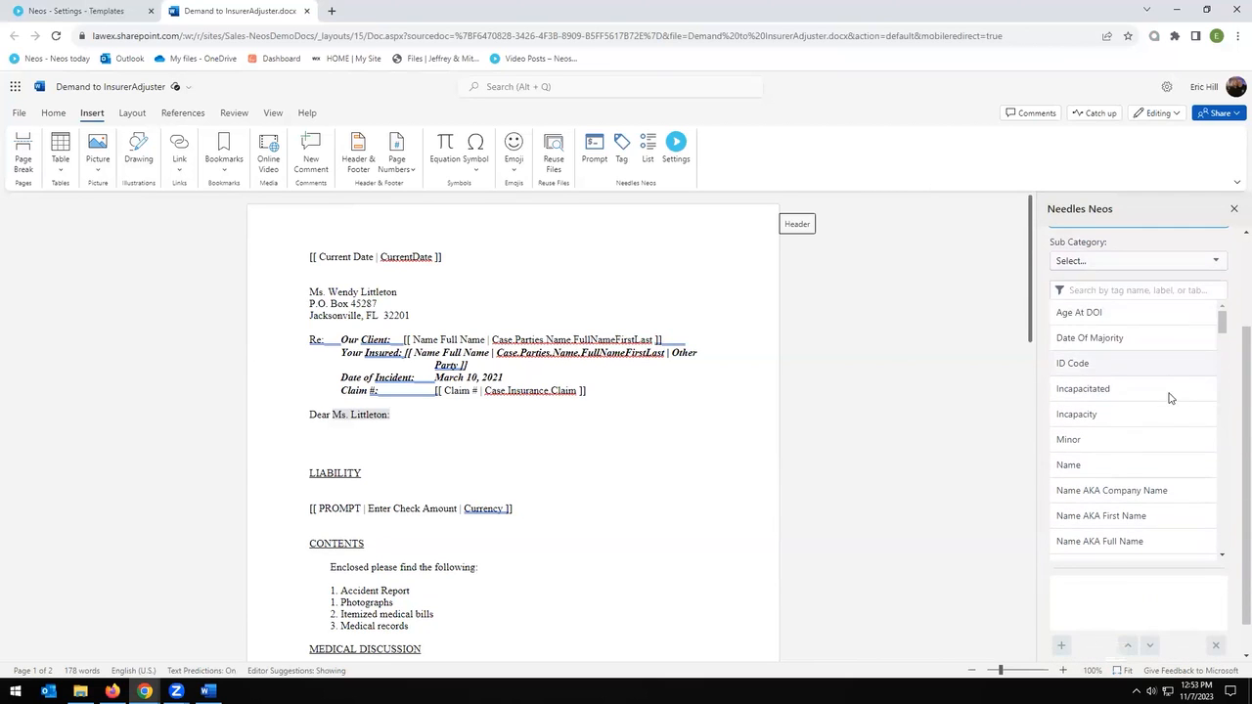
scroll(1203, 529, "down", 5)
scroll(1174, 469, "up", 6)
left_click(1115, 409)
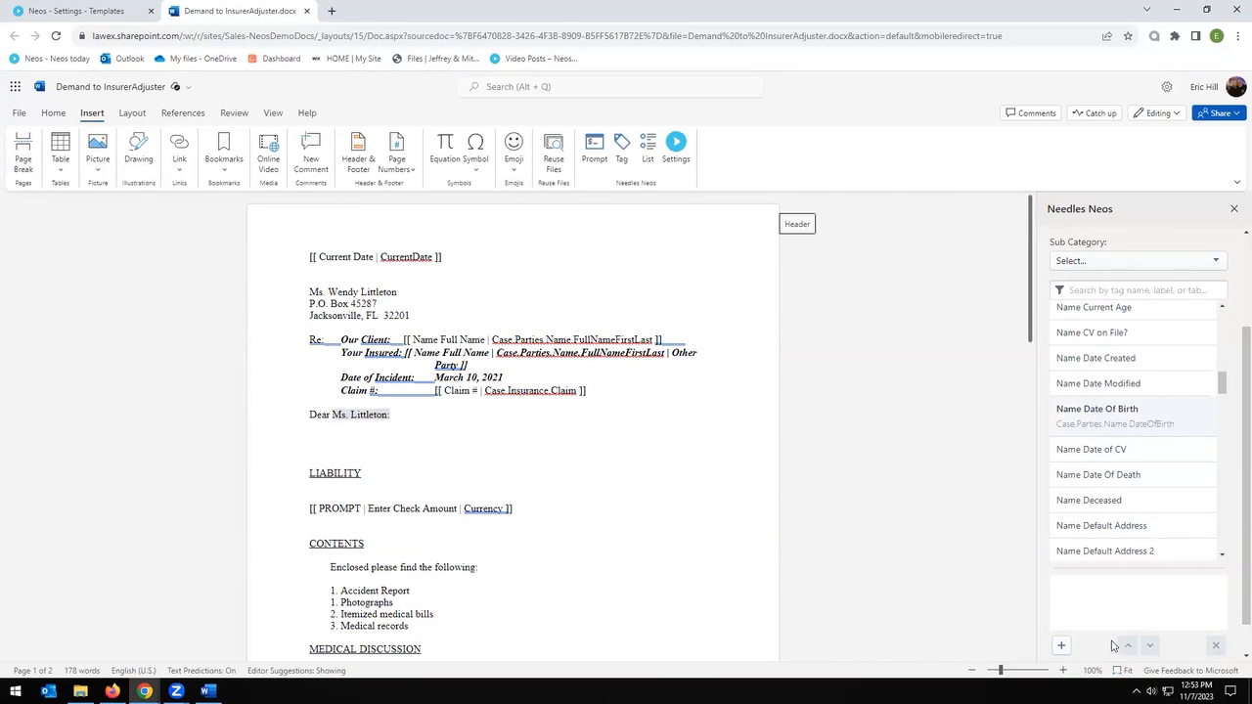
left_click(1061, 645)
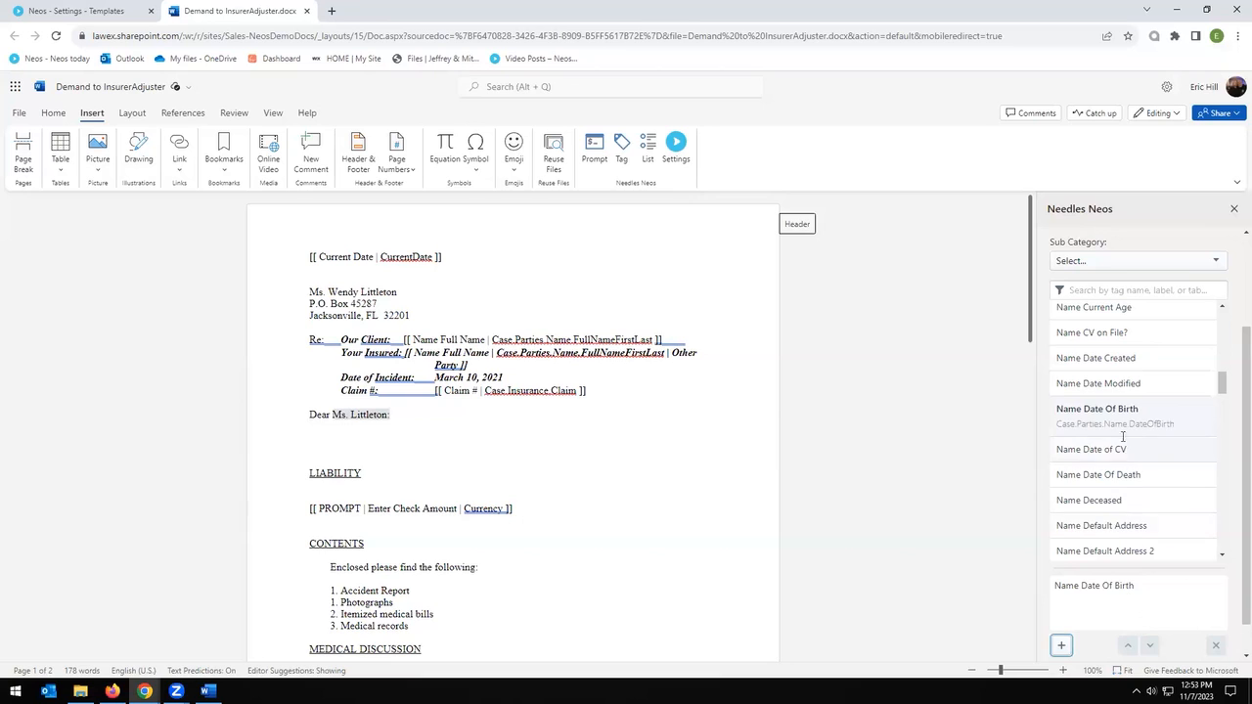
left_click(1096, 359)
left_click(1061, 646)
left_click(1092, 333)
left_click(1061, 645)
left_click(1109, 605)
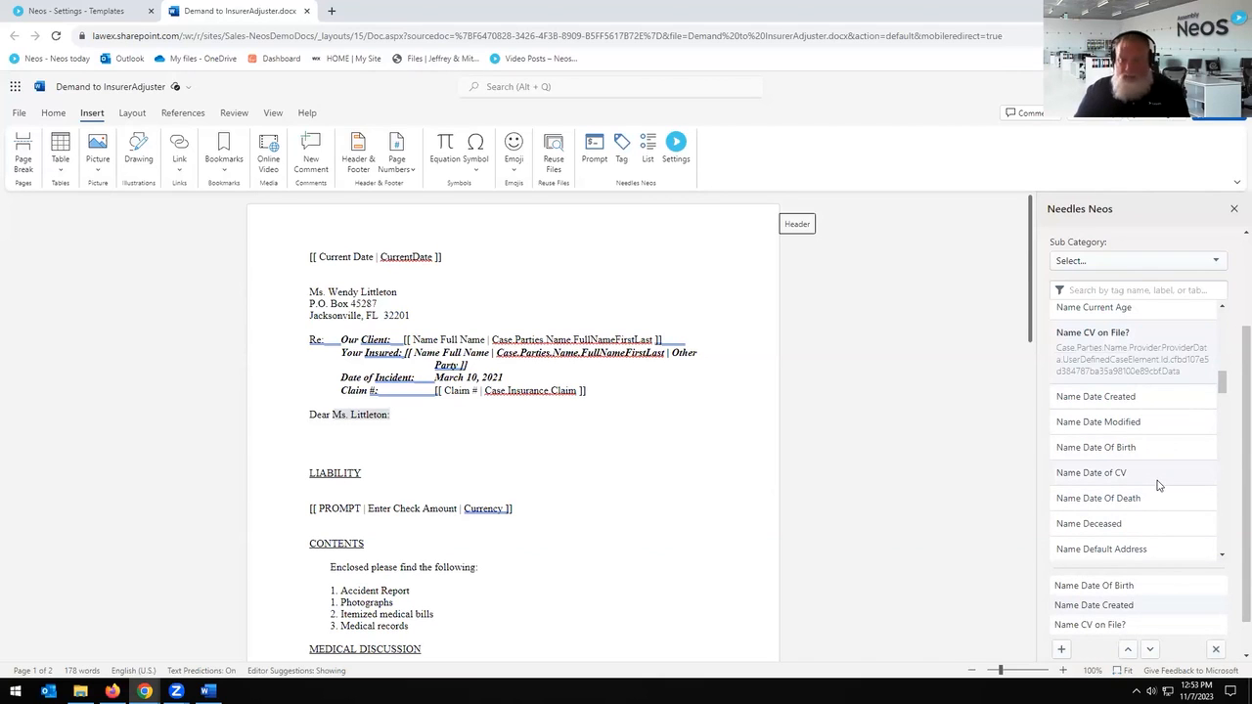
scroll(1159, 483, "down", 2)
scroll(1164, 478, "down", 1)
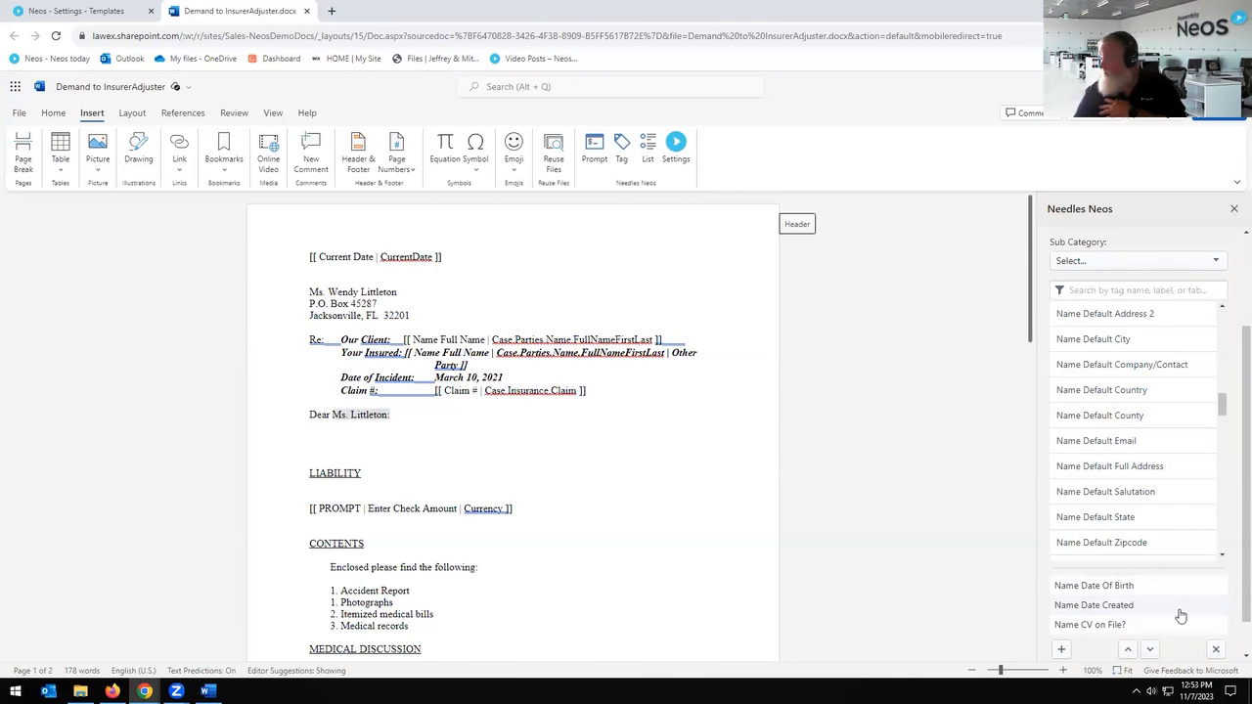
scroll(1174, 587, "up", 1)
scroll(1198, 504, "up", 2)
scroll(1183, 459, "up", 3)
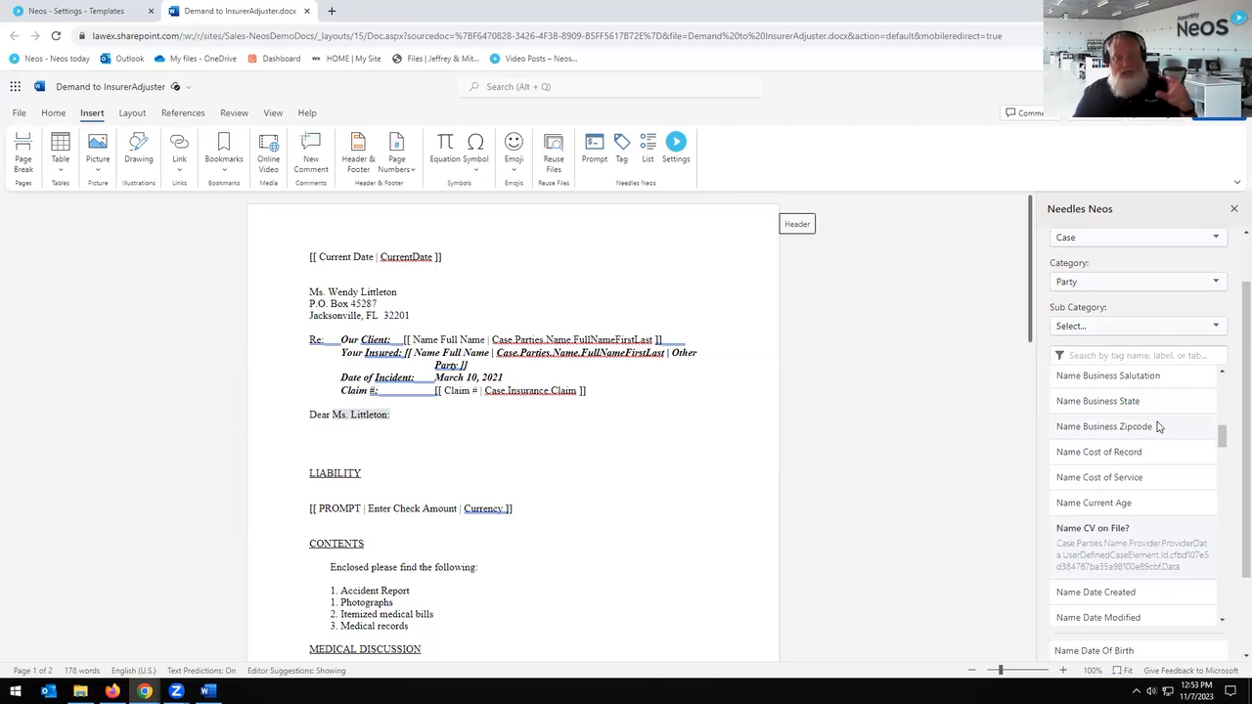
scroll(1166, 438, "down", 4)
scroll(1233, 518, "down", 2)
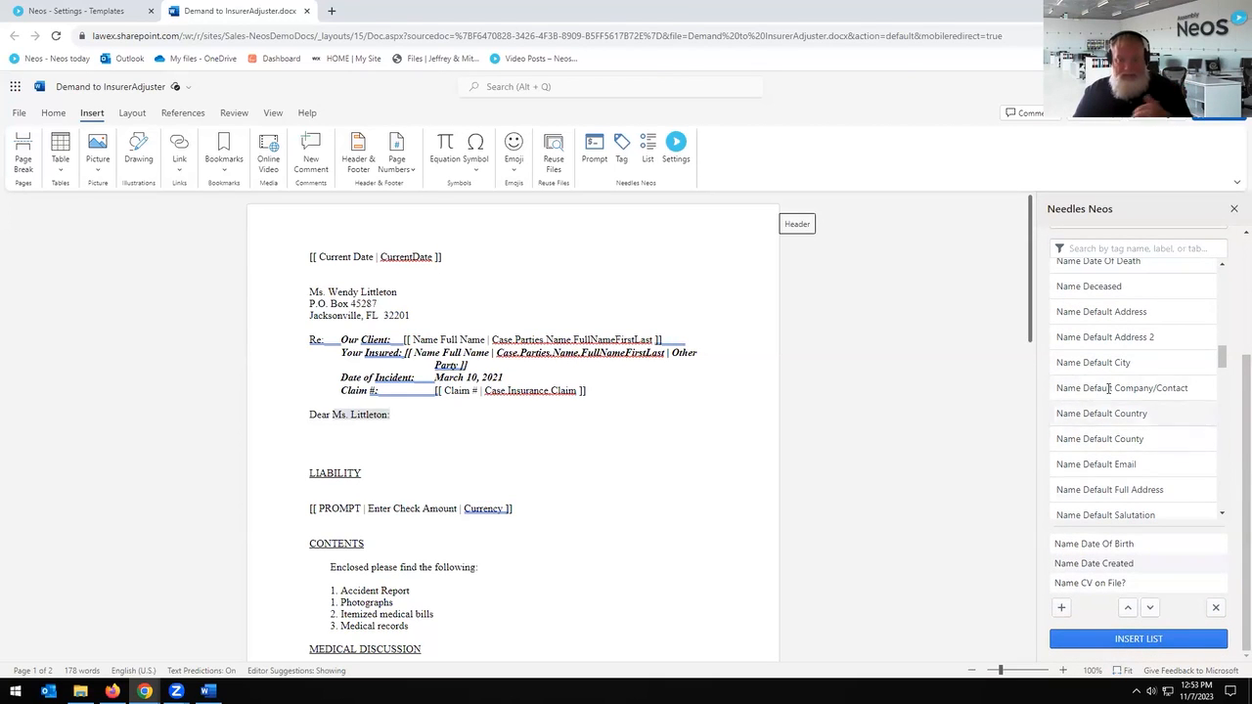
scroll(1110, 362, "up", 3)
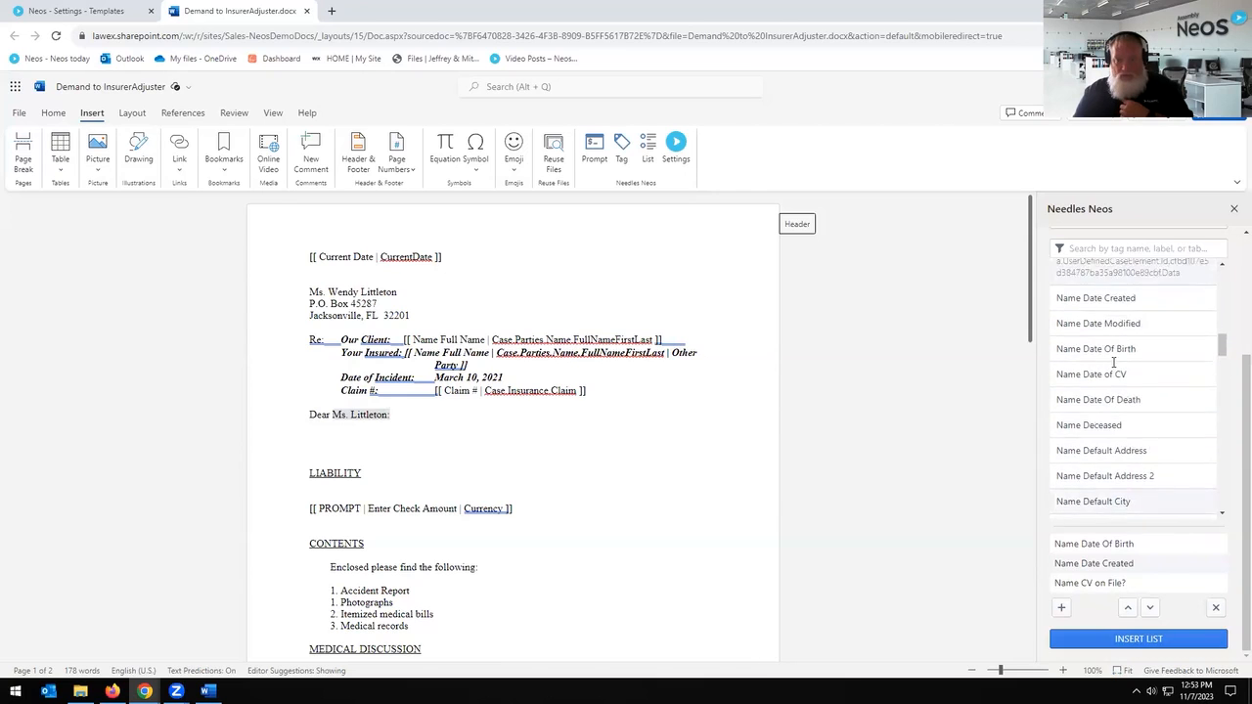
scroll(1184, 382, "up", 3)
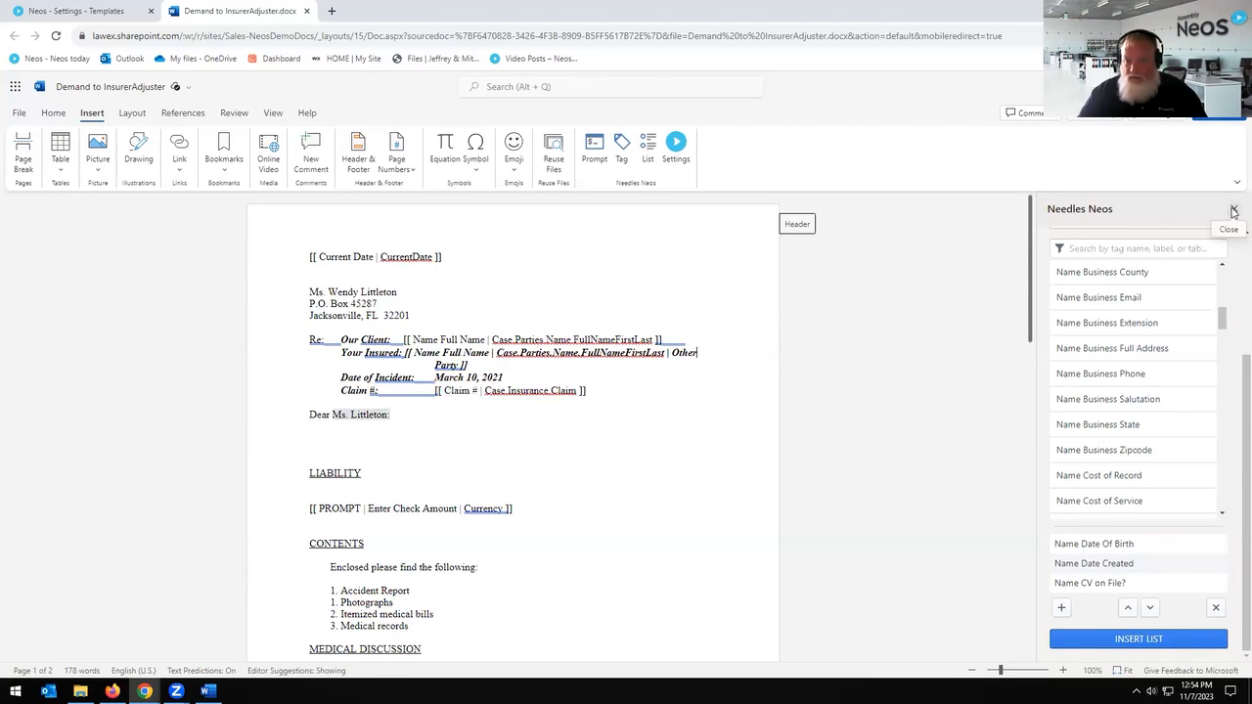
left_click_drag(412, 315, 309, 291)
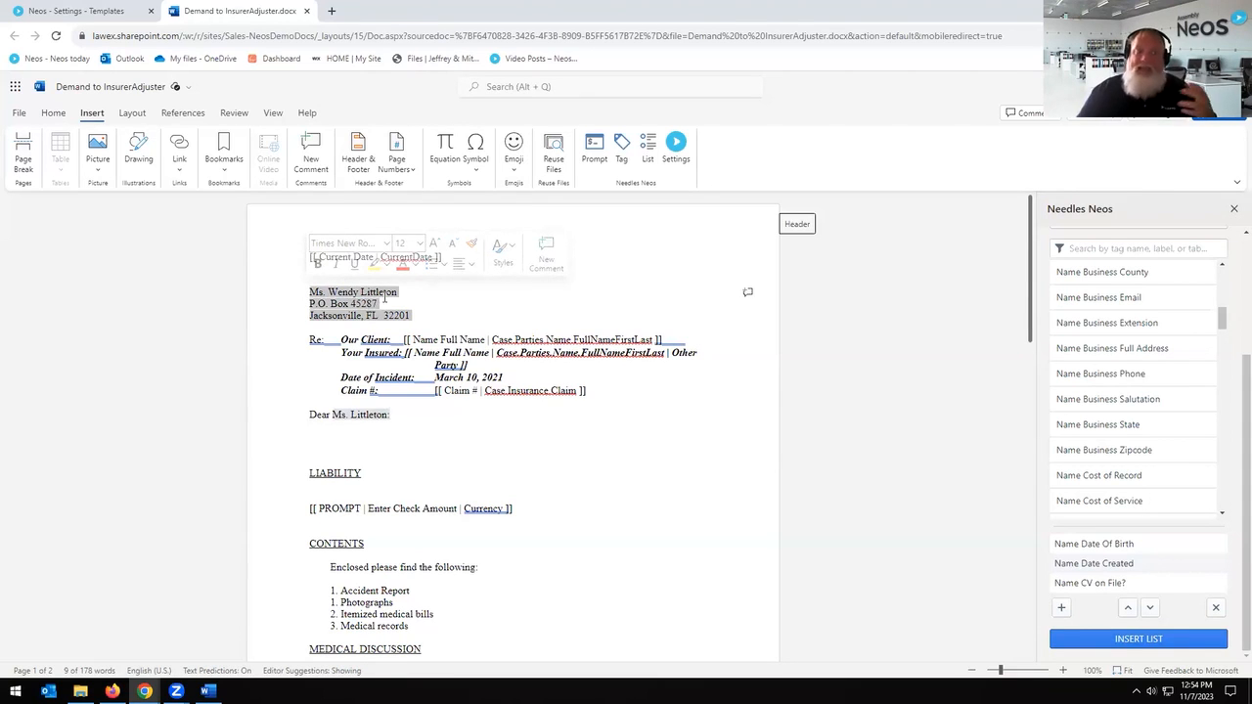
left_click(430, 313)
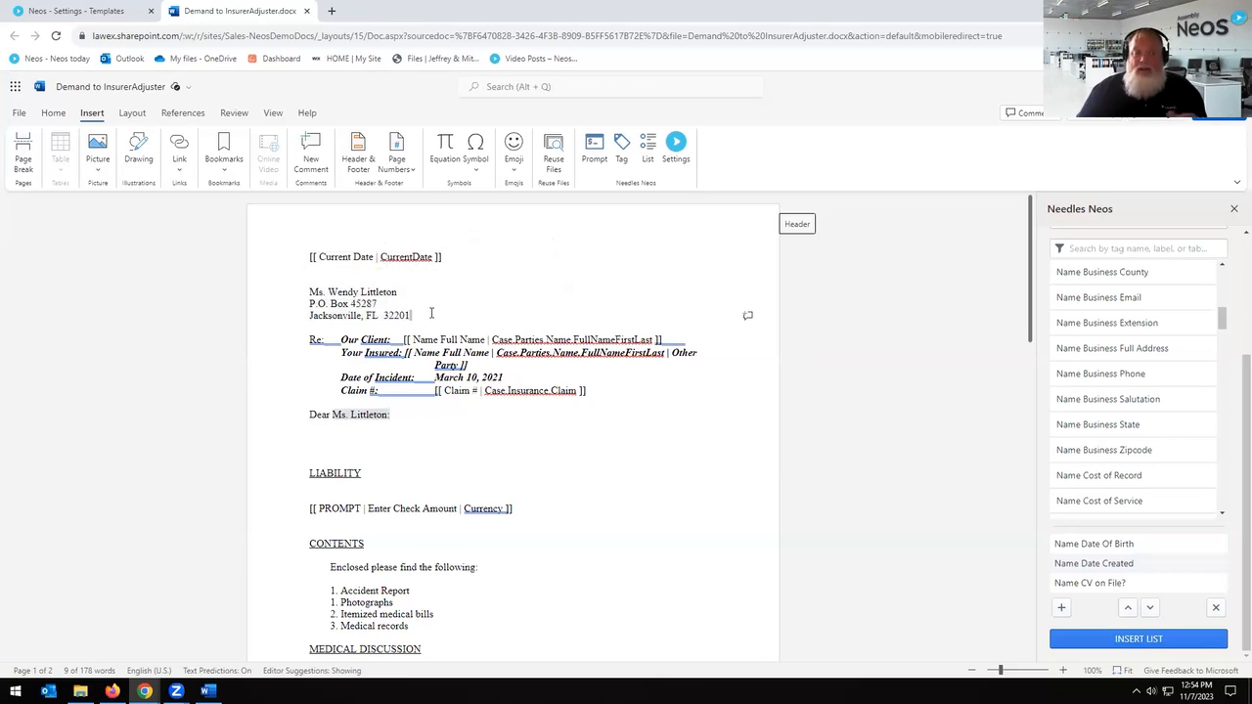
left_click_drag(420, 314, 285, 282)
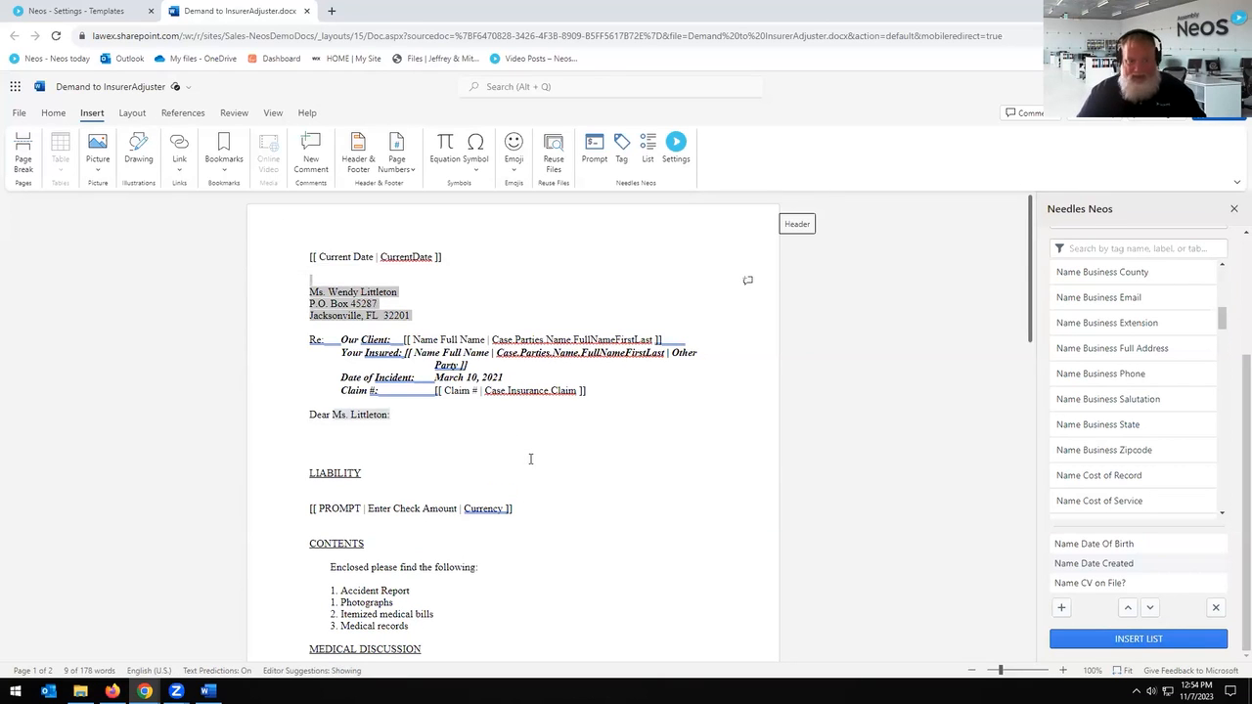
scroll(530, 459, "down", 1)
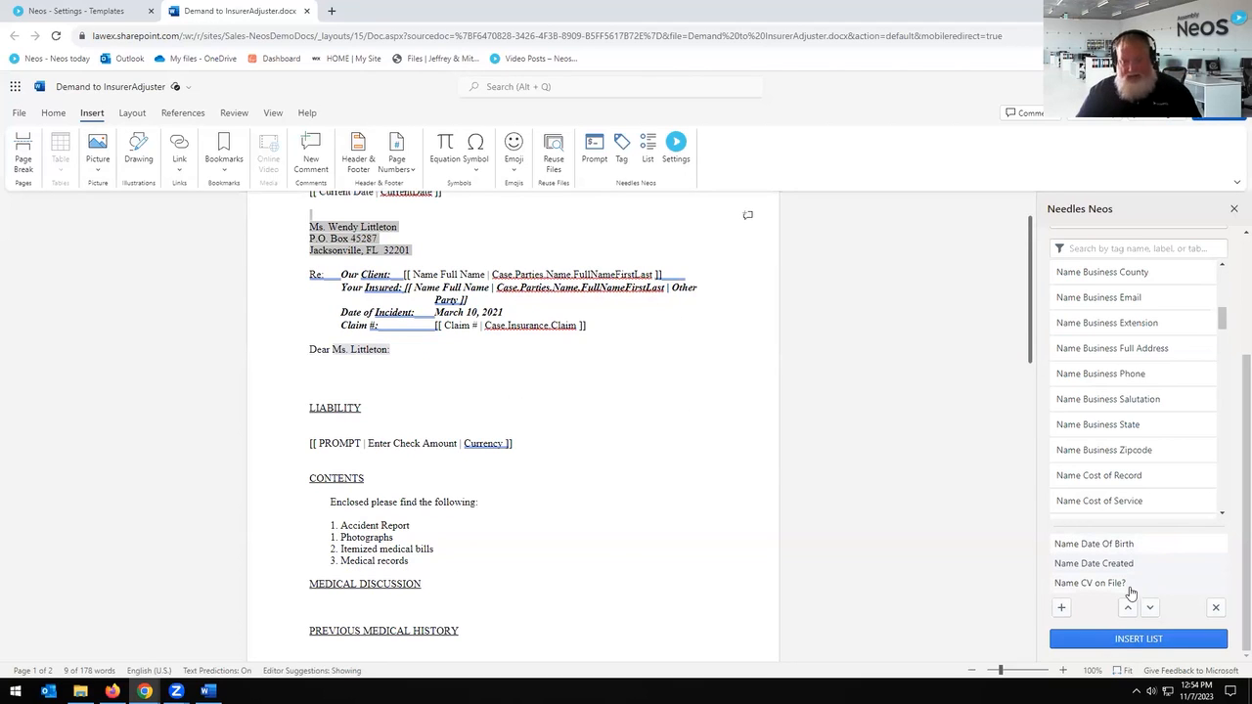
left_click(1233, 213)
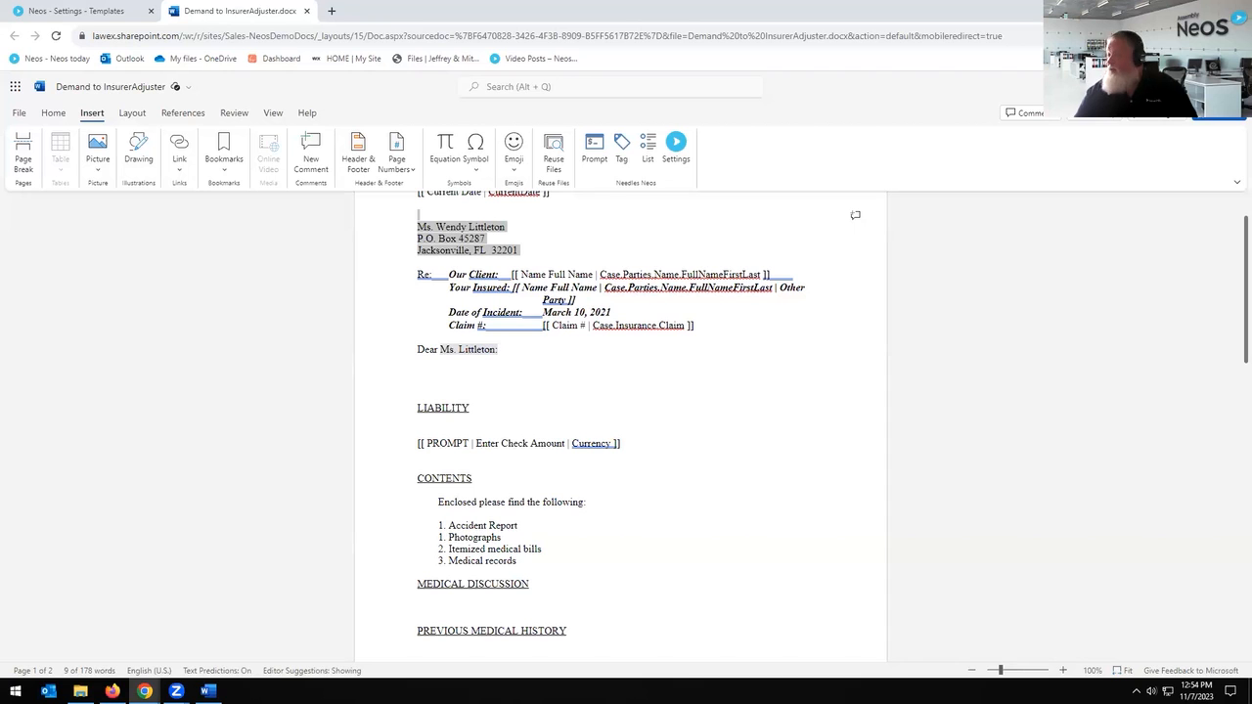
left_click(671, 358)
scroll(689, 437, "up", 1)
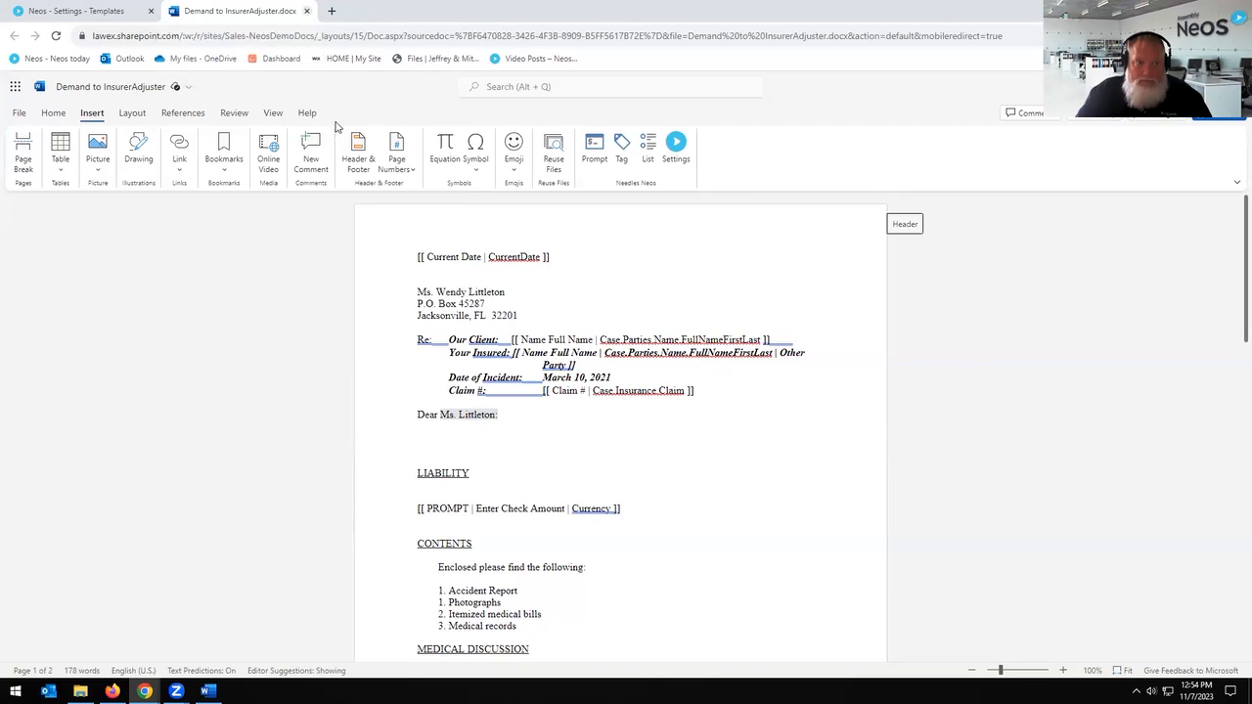
Step: In the merge tag panel, set merge type Case and category Provider, filtering by 'ema'
left_click(619, 154)
left_click(1172, 328)
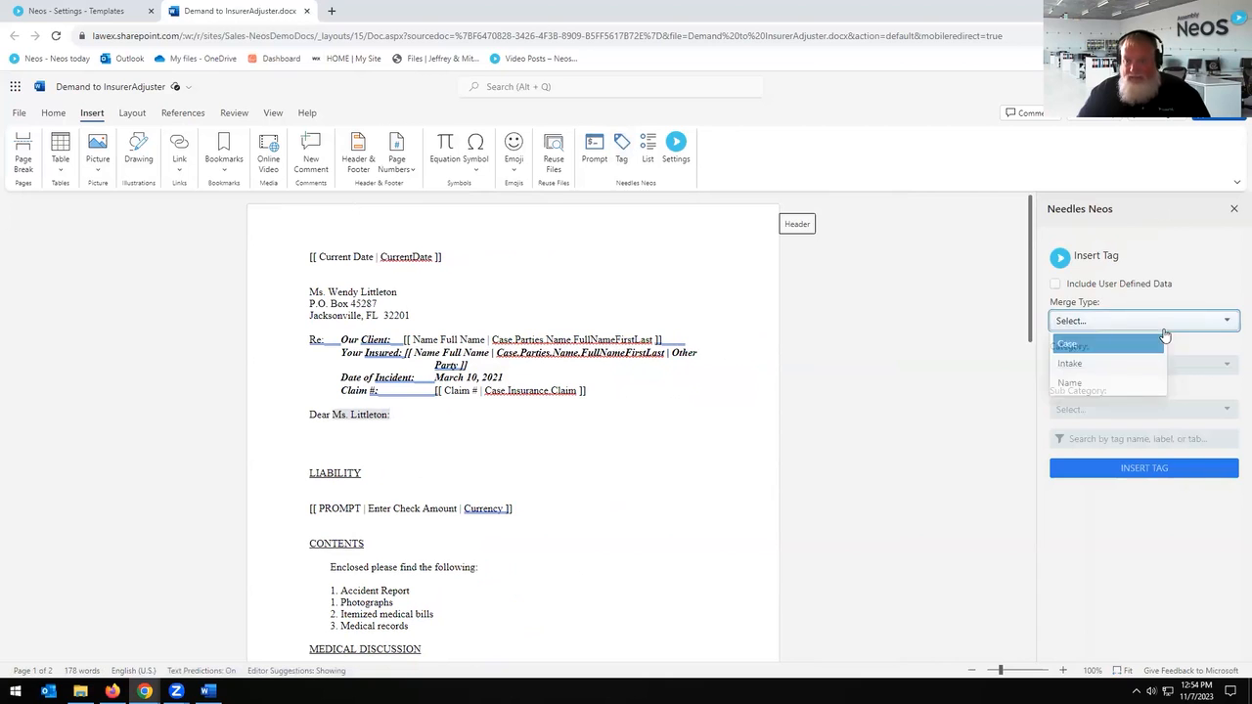
left_click(1111, 348)
left_click(1132, 365)
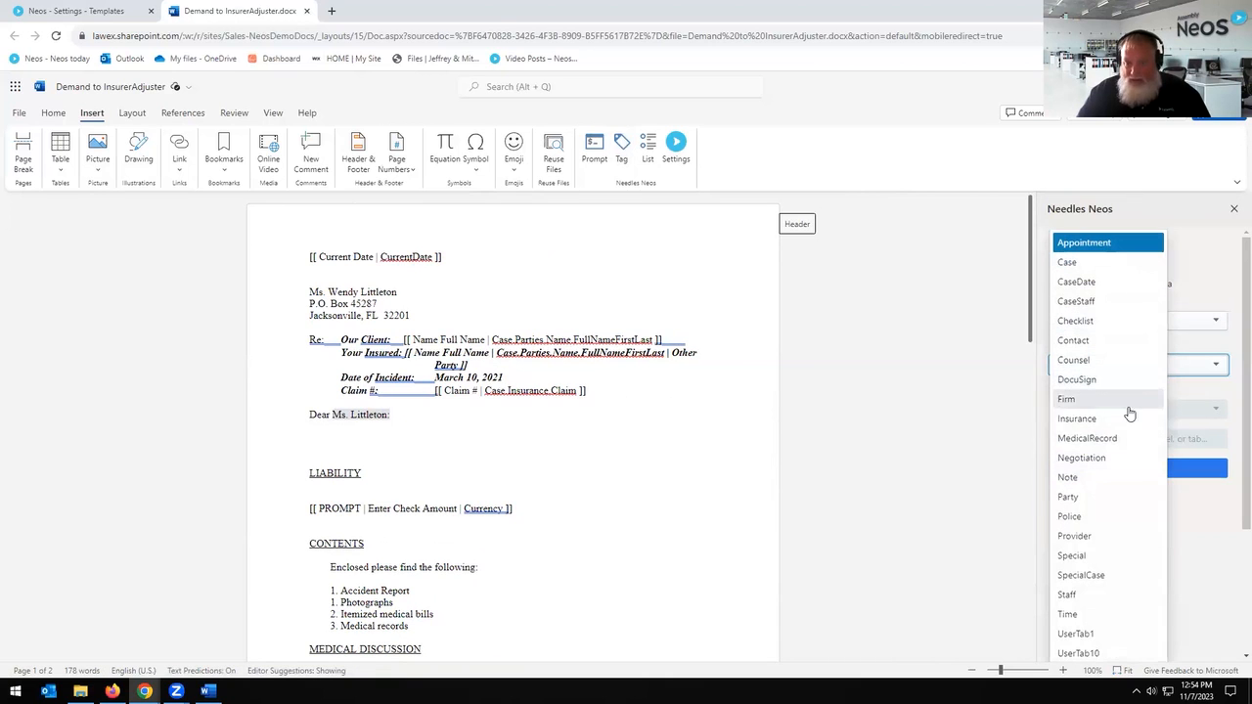
left_click(1093, 537)
left_click(1105, 439)
type("email")
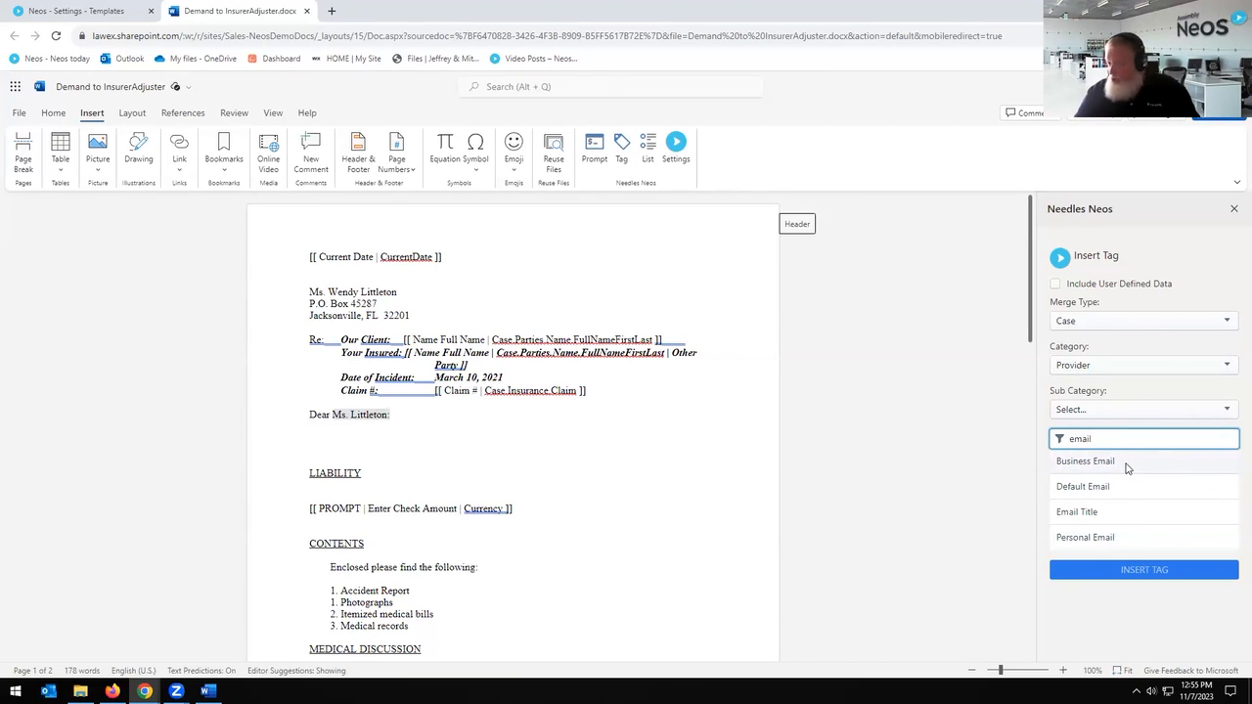
Step: Insert Business Email, Email Title and Personal Email tags on separate lines below the greeting
left_click(336, 431)
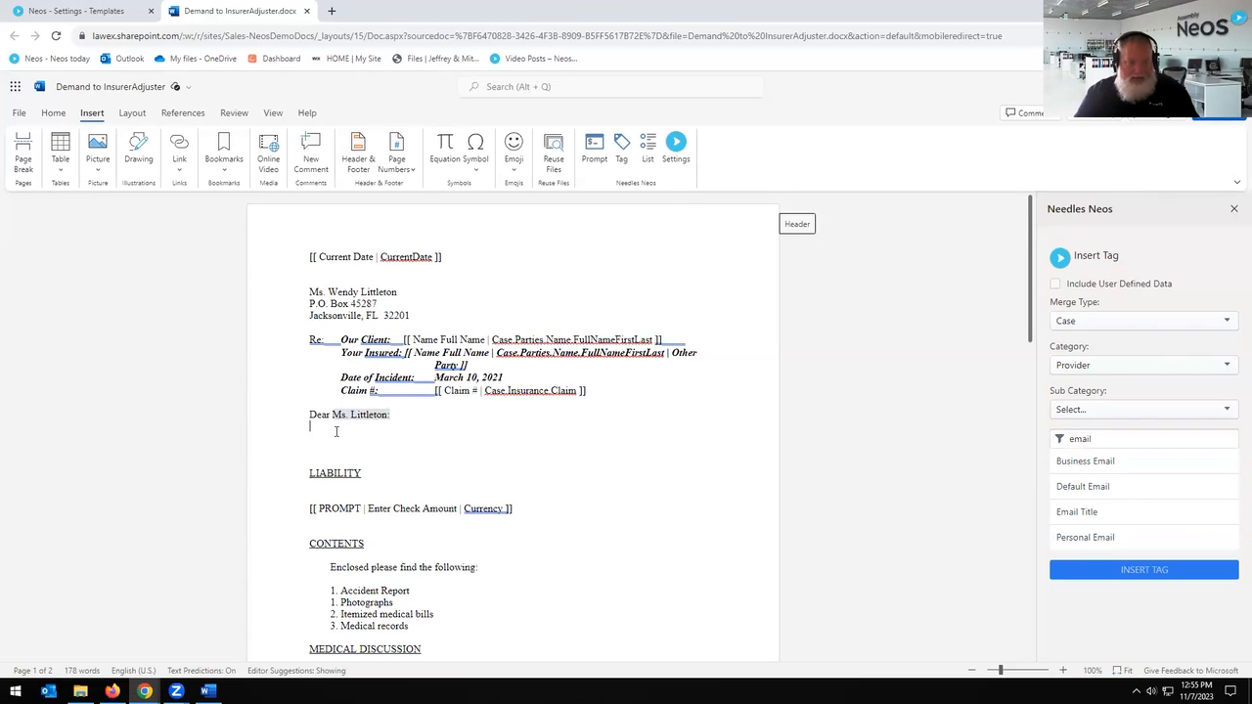
double_click(1086, 461)
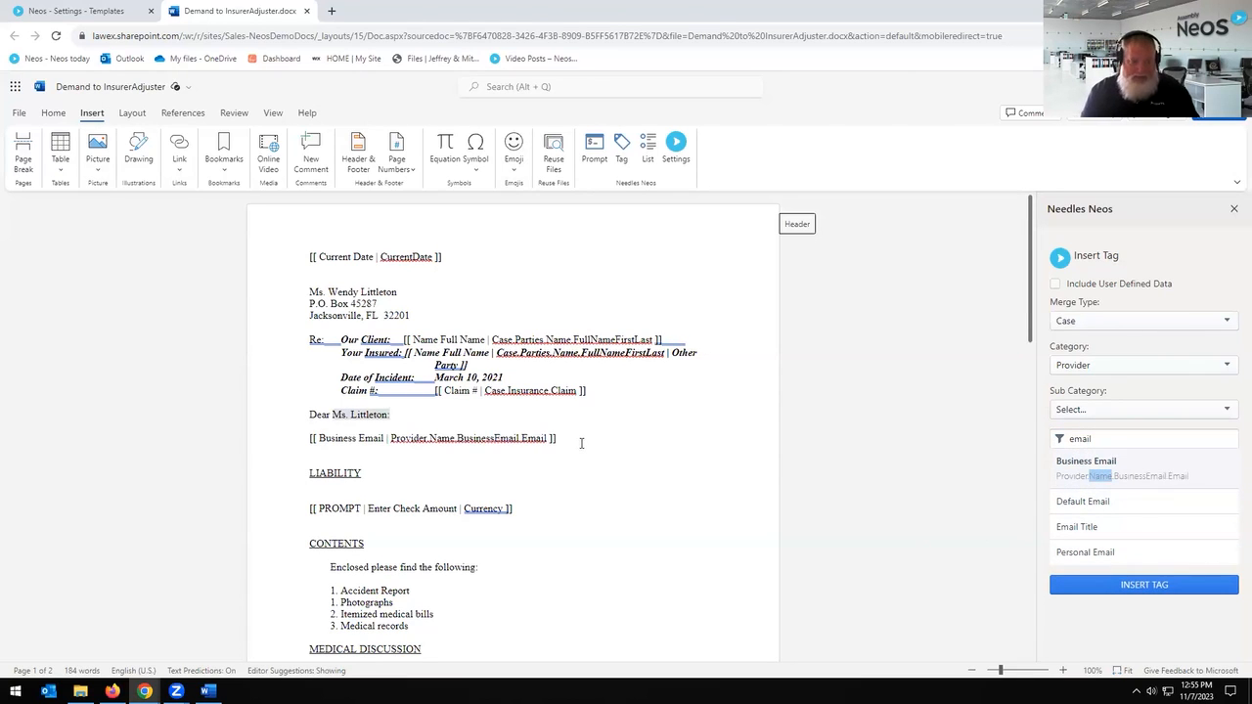
key("Return")
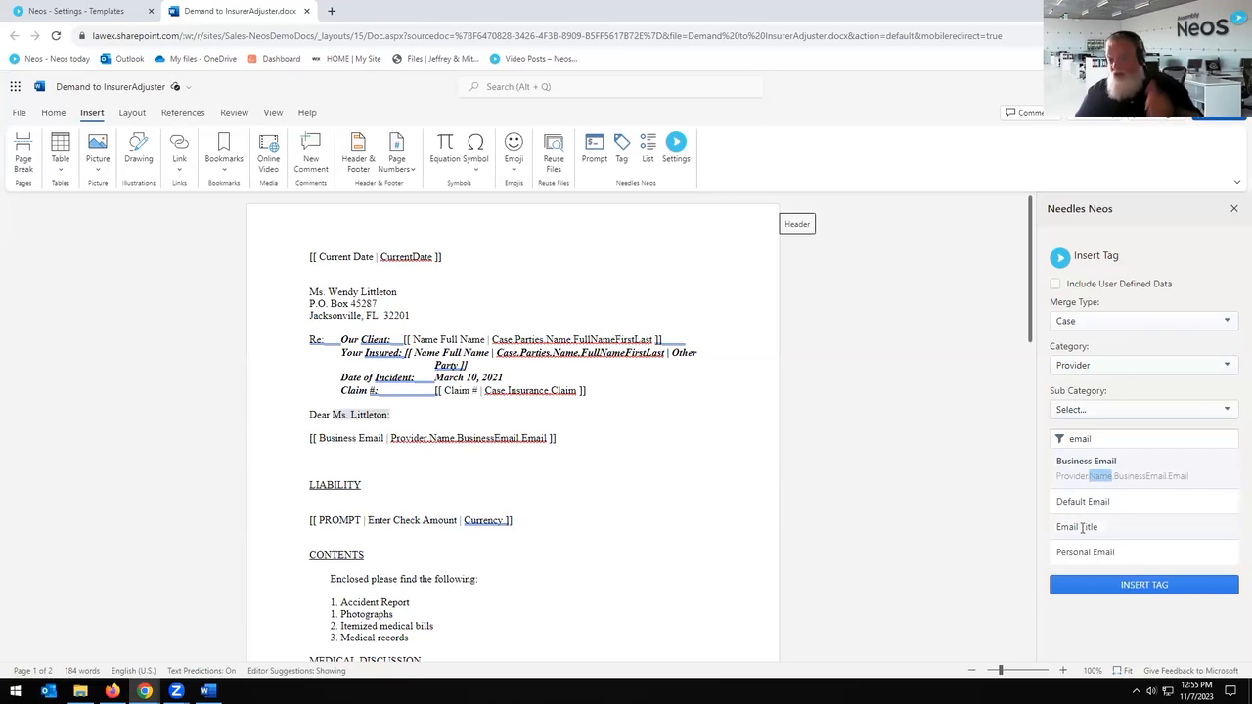
double_click(1082, 528)
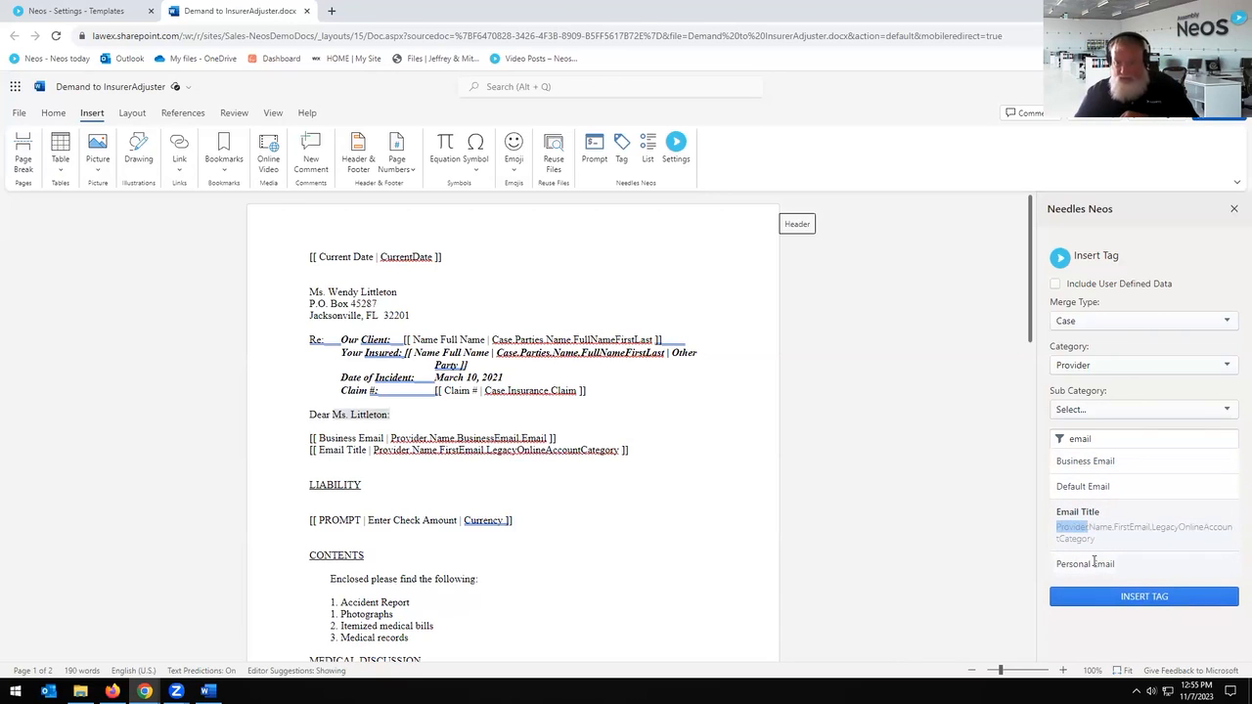
triple_click(660, 451)
left_click(661, 451)
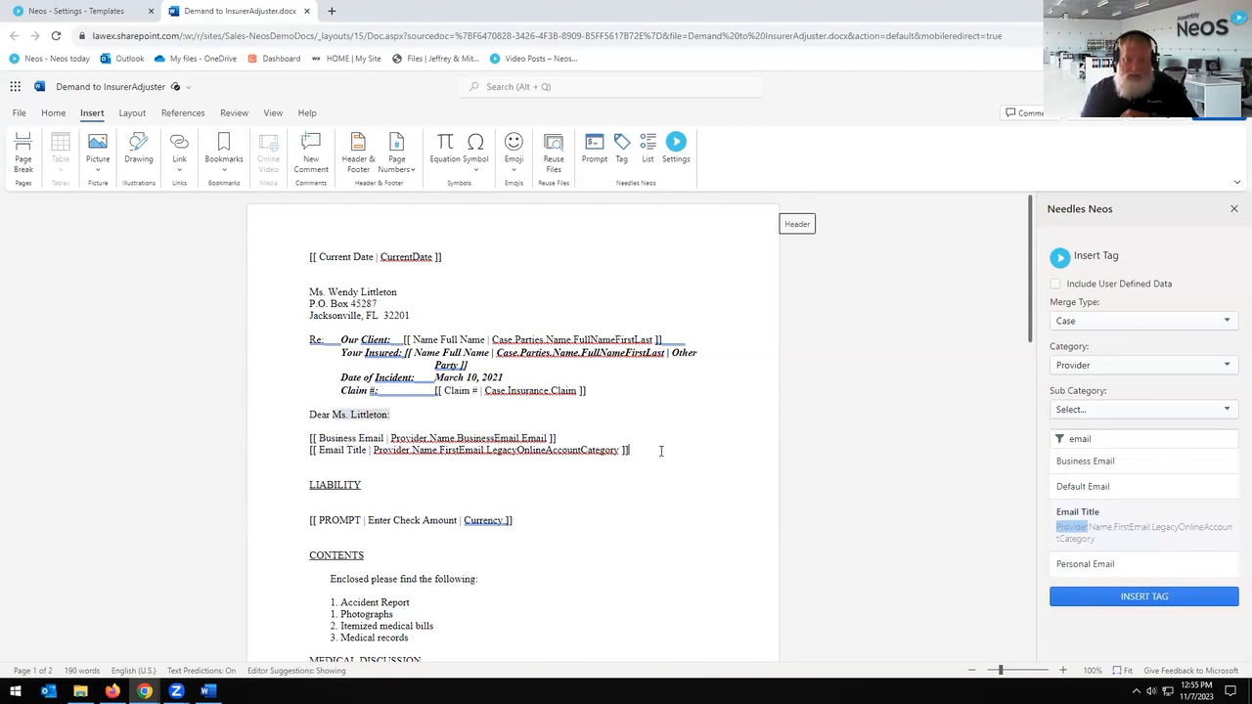
key("Return")
left_click(1080, 565)
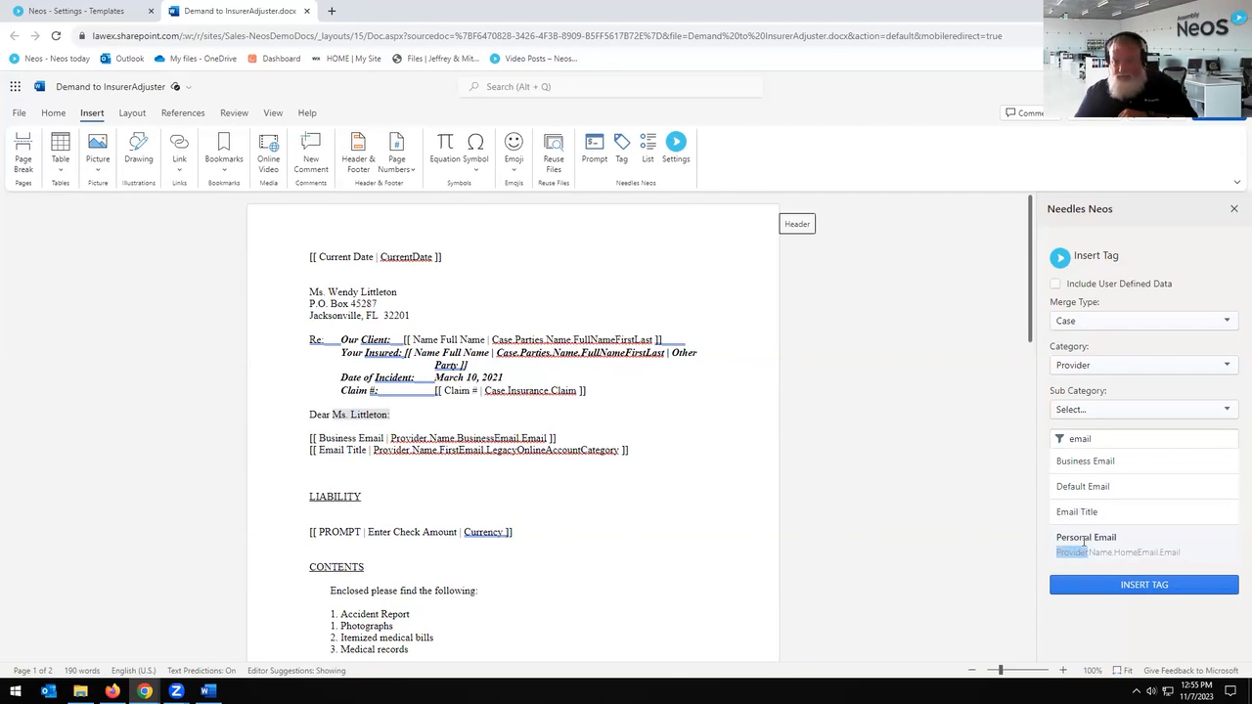
double_click(1086, 538)
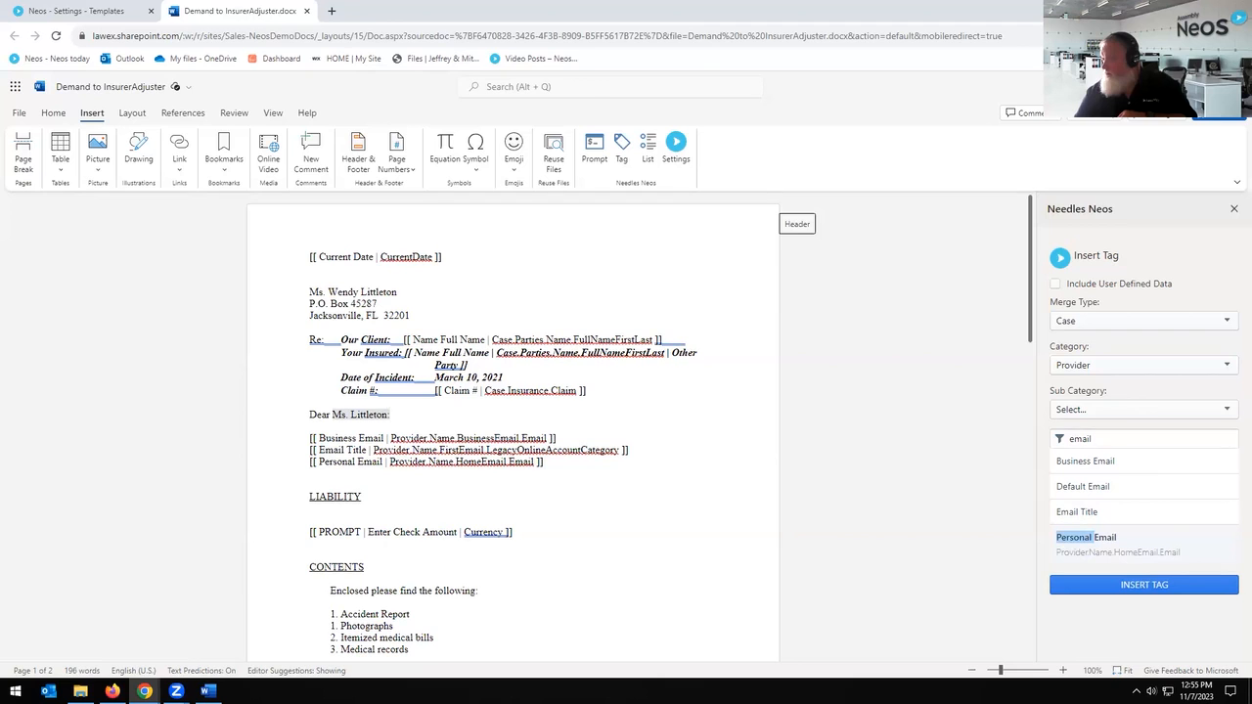
Step: Delete the three email tag lines and close the Needles Neos panel
left_click_drag(636, 460, 245, 410)
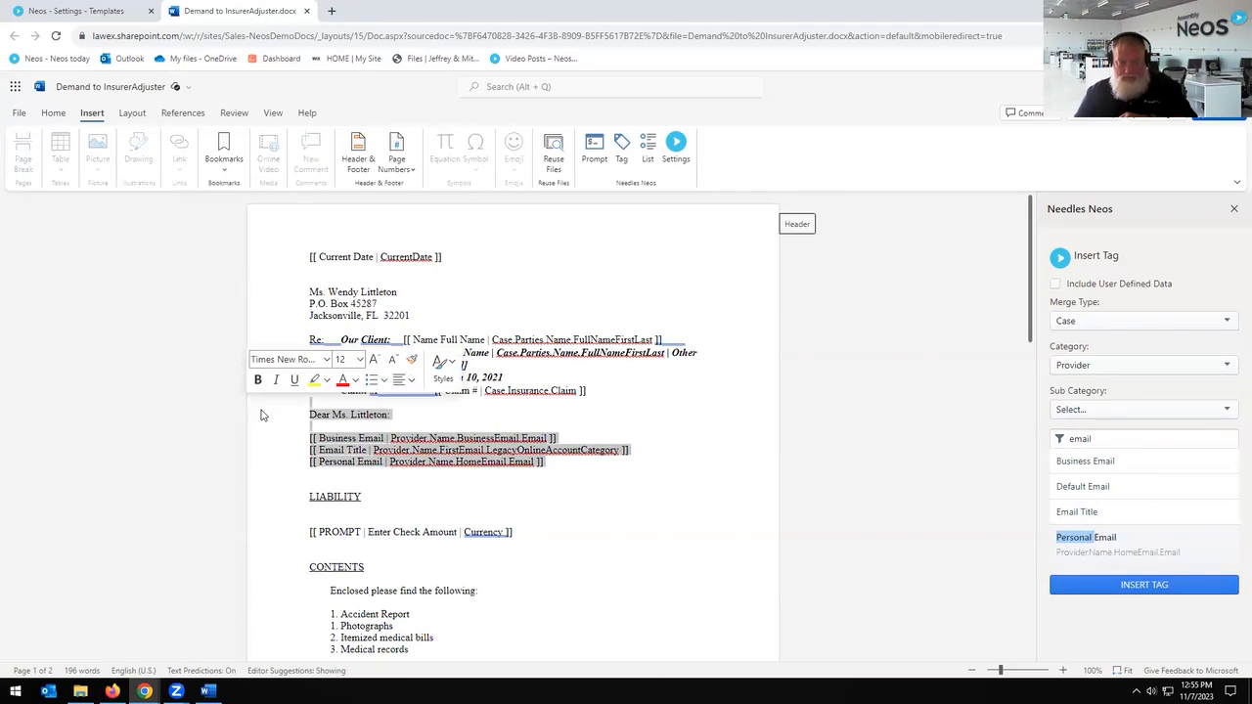
left_click(573, 476)
left_click_drag(382, 458, 280, 442)
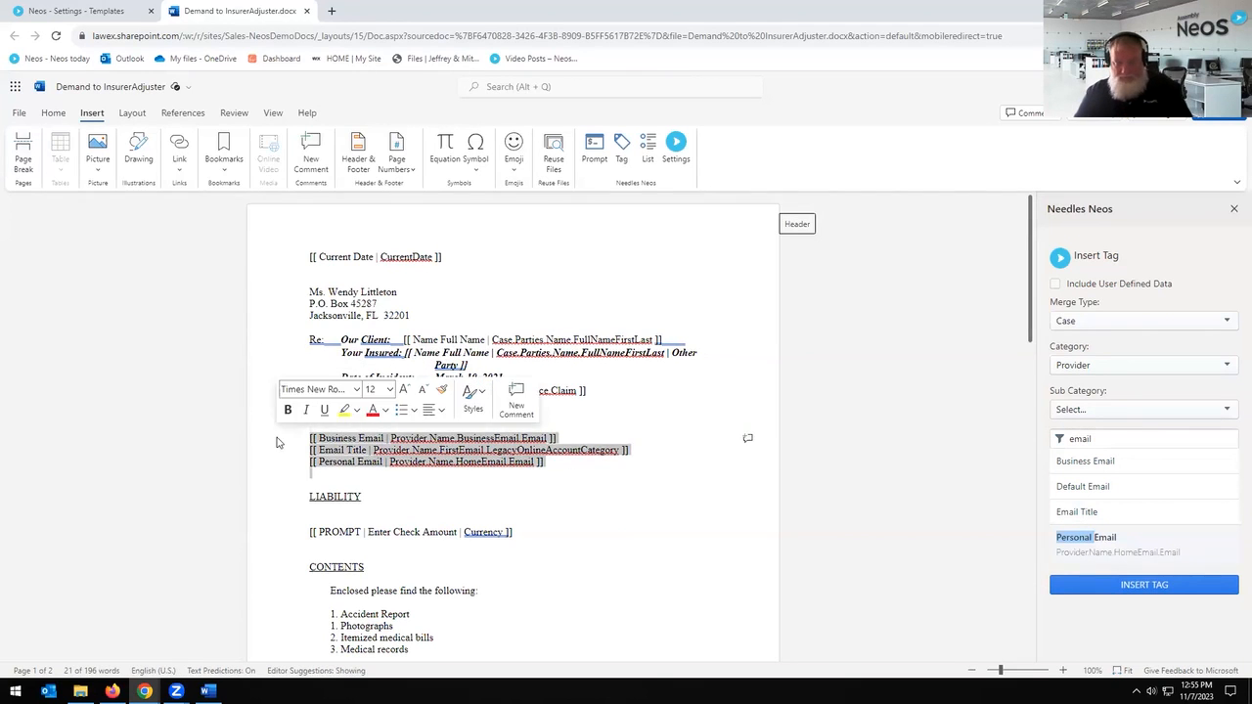
key("Delete")
left_click(1233, 208)
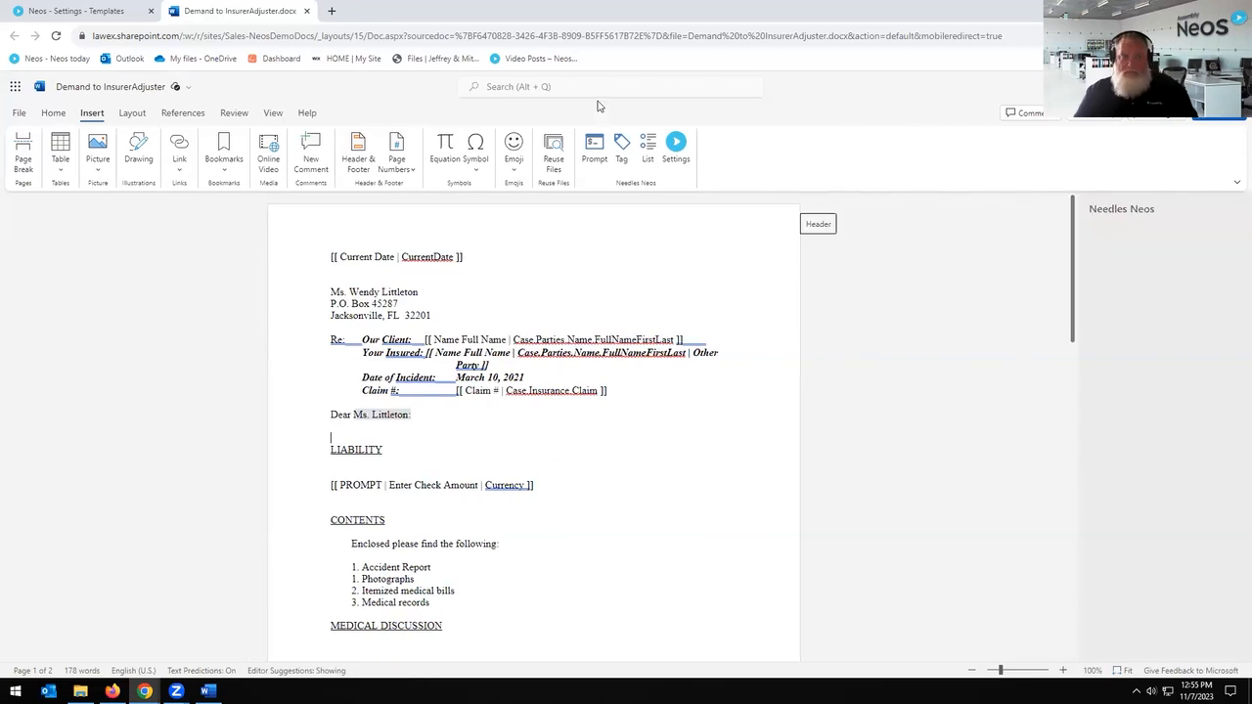
Step: Close the Word document and template preview, then go to the Settings Document Types list
key("ctrl+w")
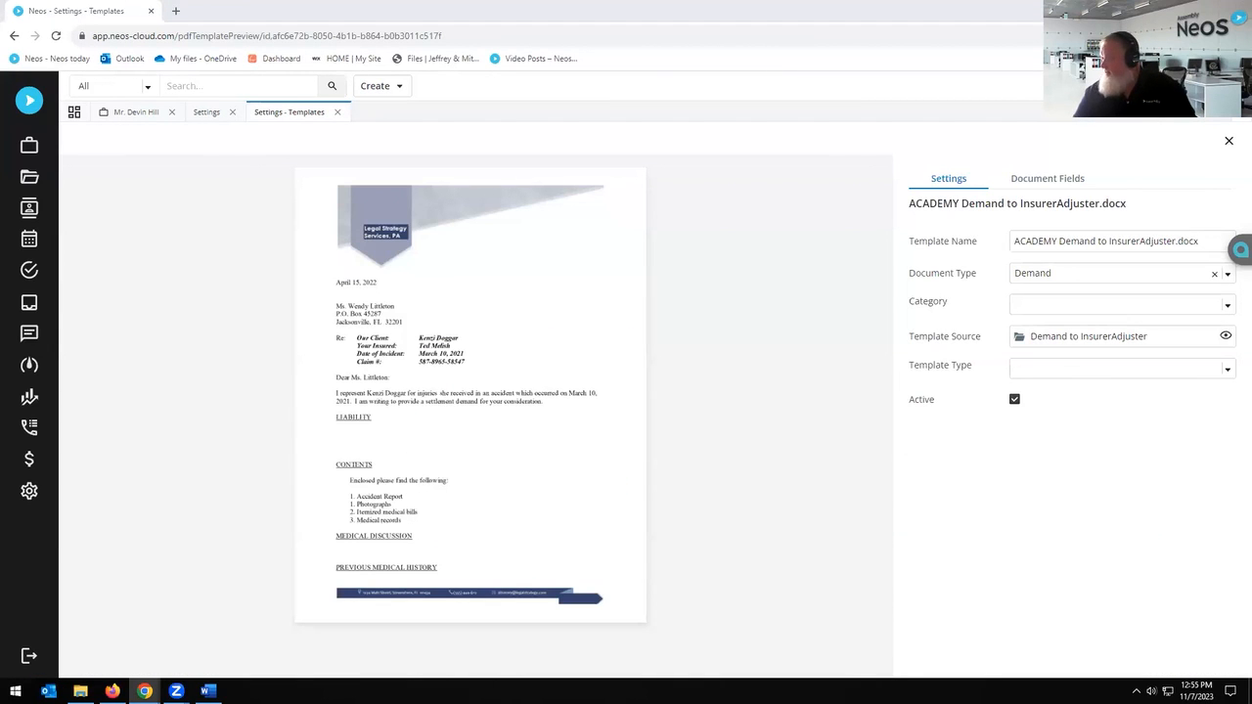
left_click(337, 113)
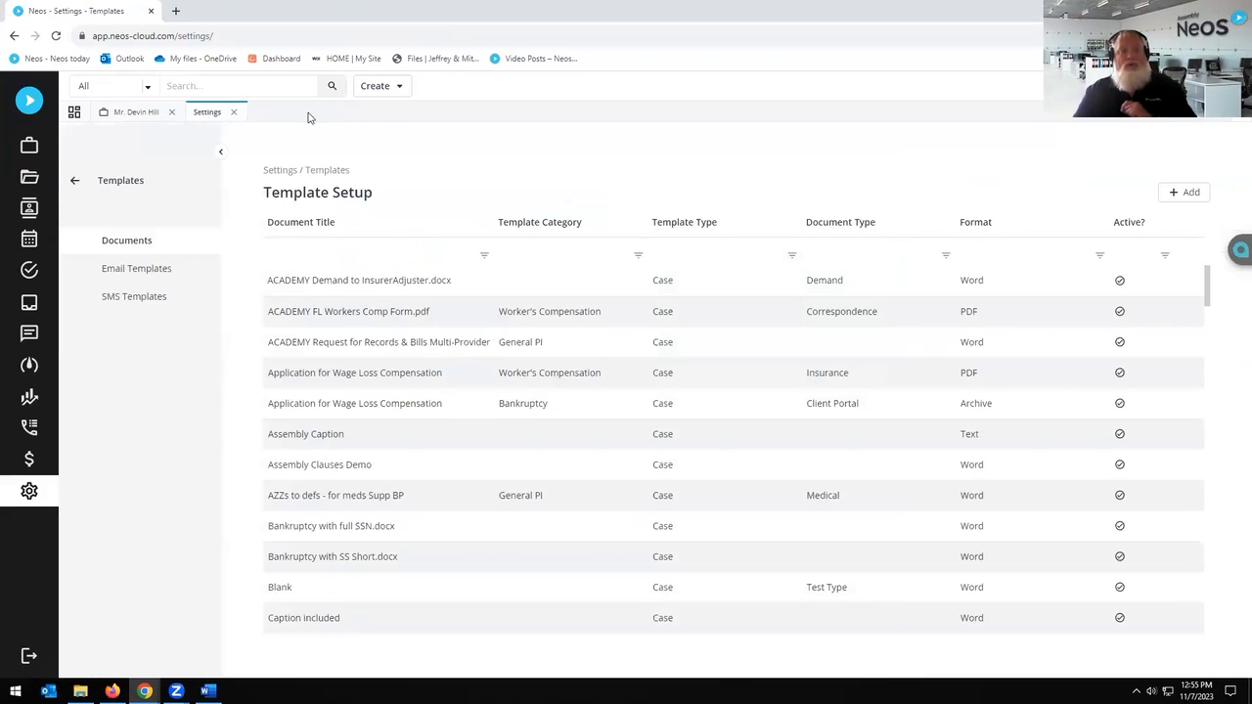
left_click(75, 180)
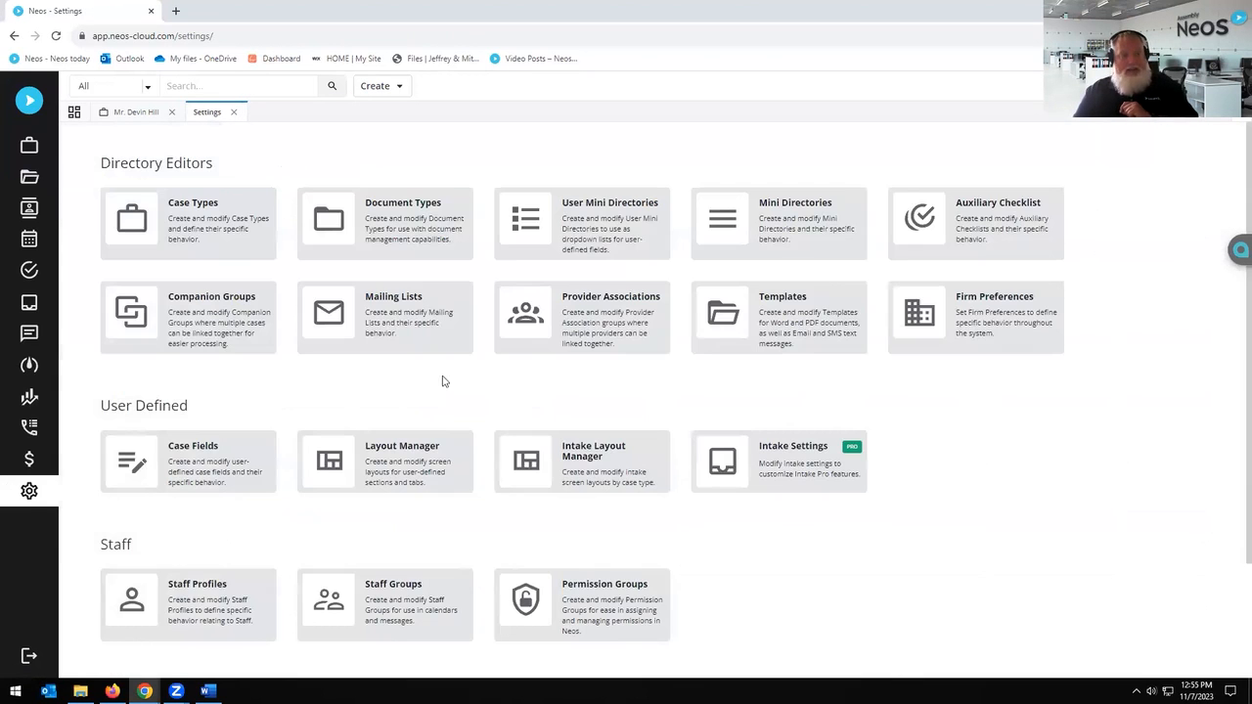
left_click(393, 222)
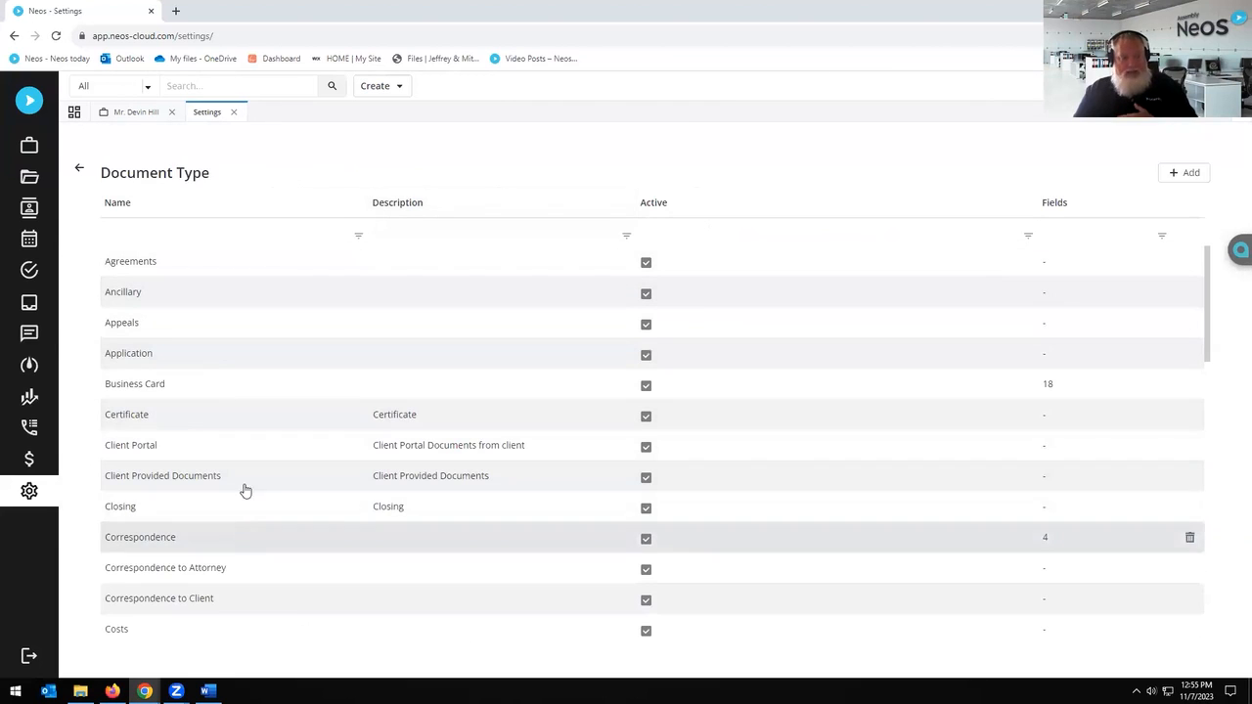
Step: View the Correspondence type's green label colour without changes, then return to the case's Party page
left_click(169, 543)
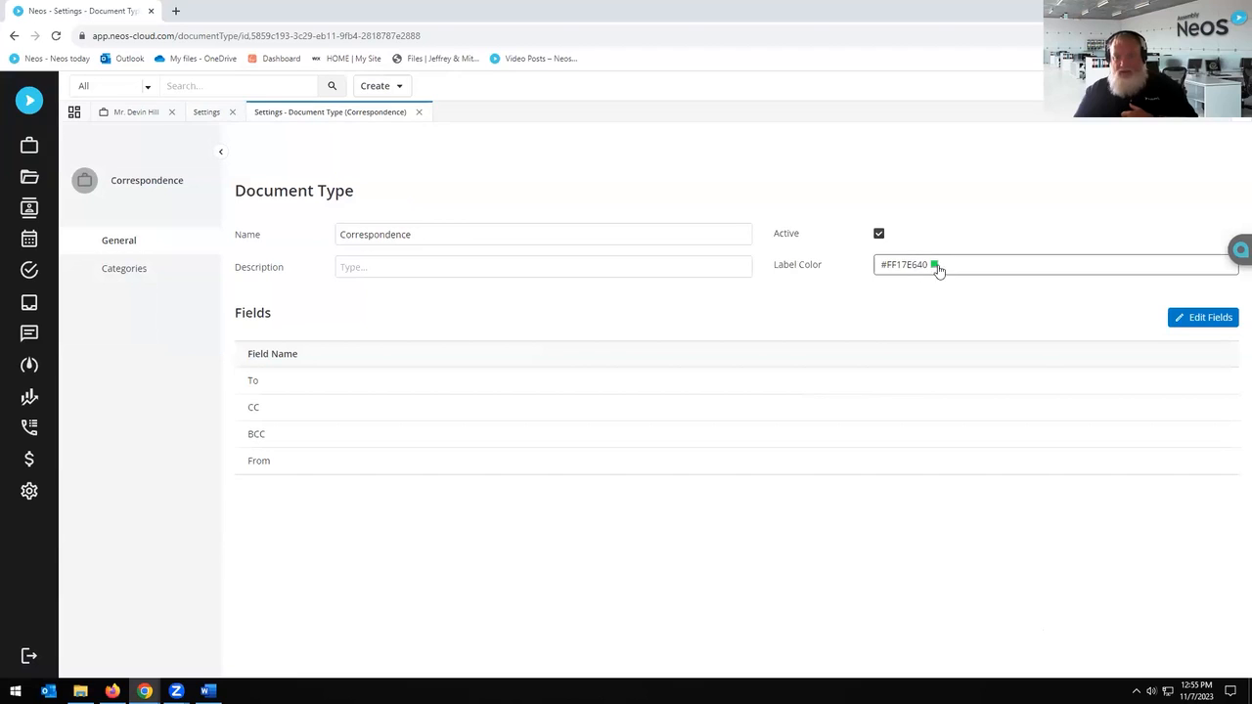
left_click(949, 270)
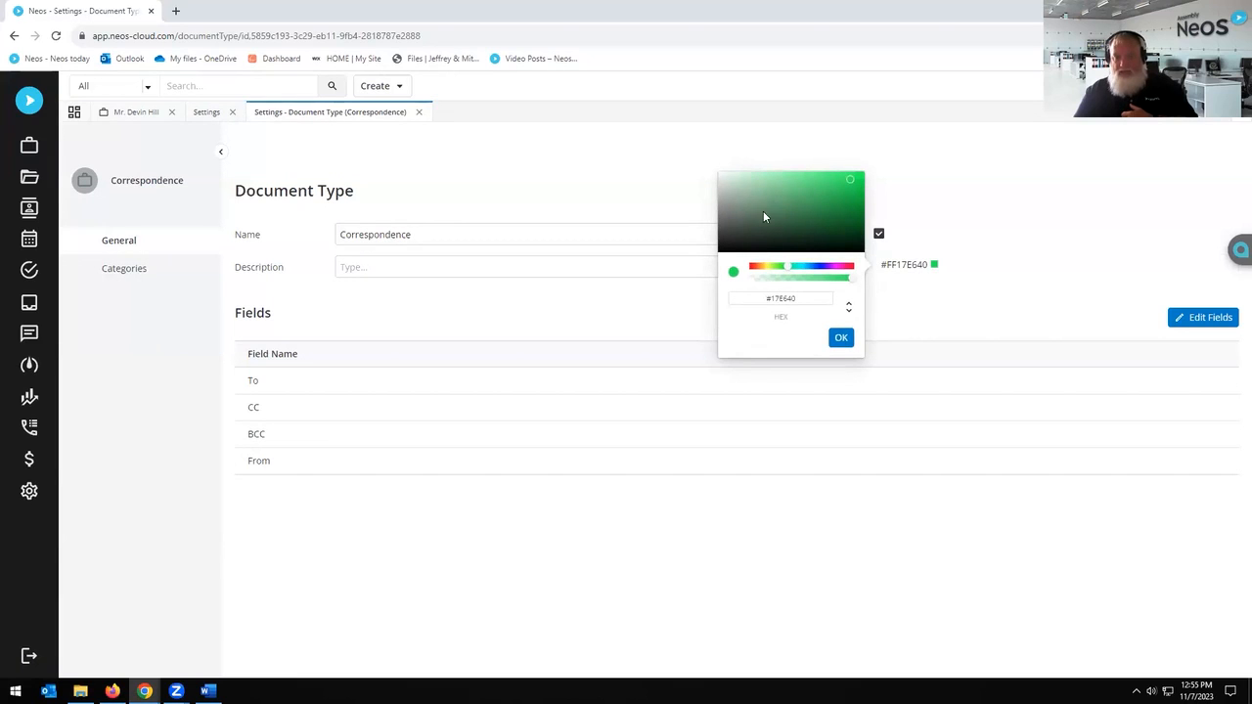
left_click(1044, 163)
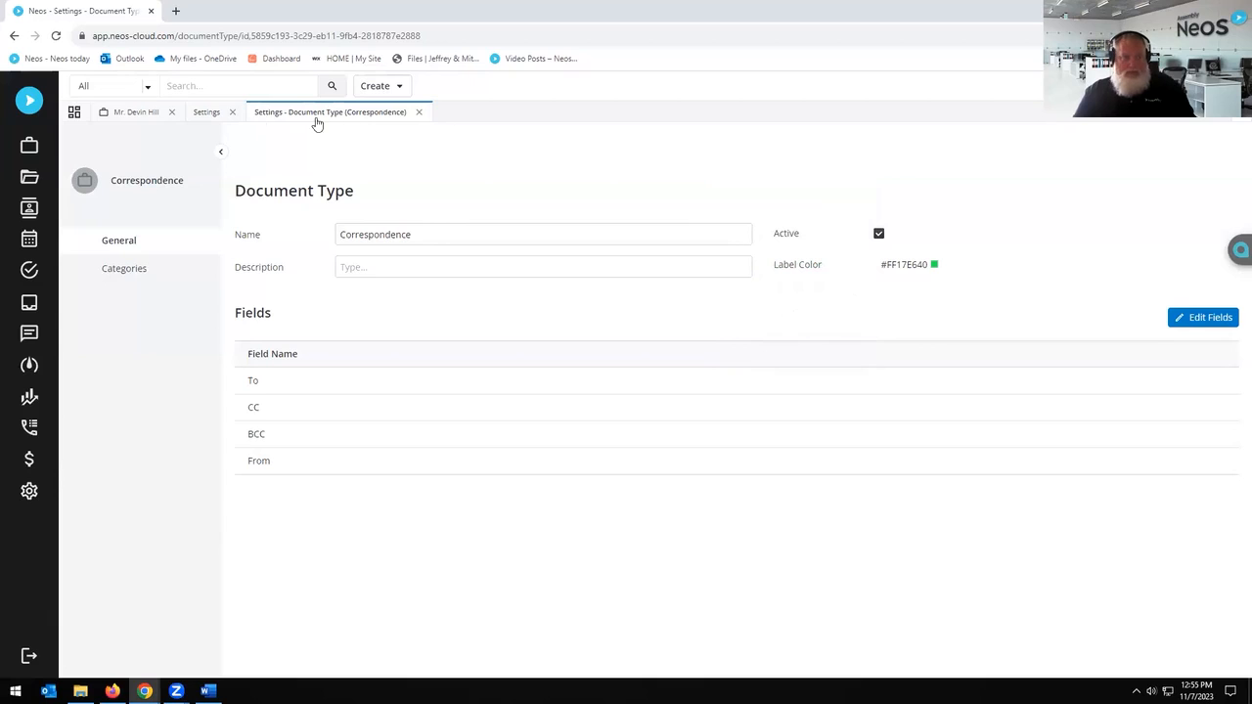
left_click(418, 111)
left_click(122, 112)
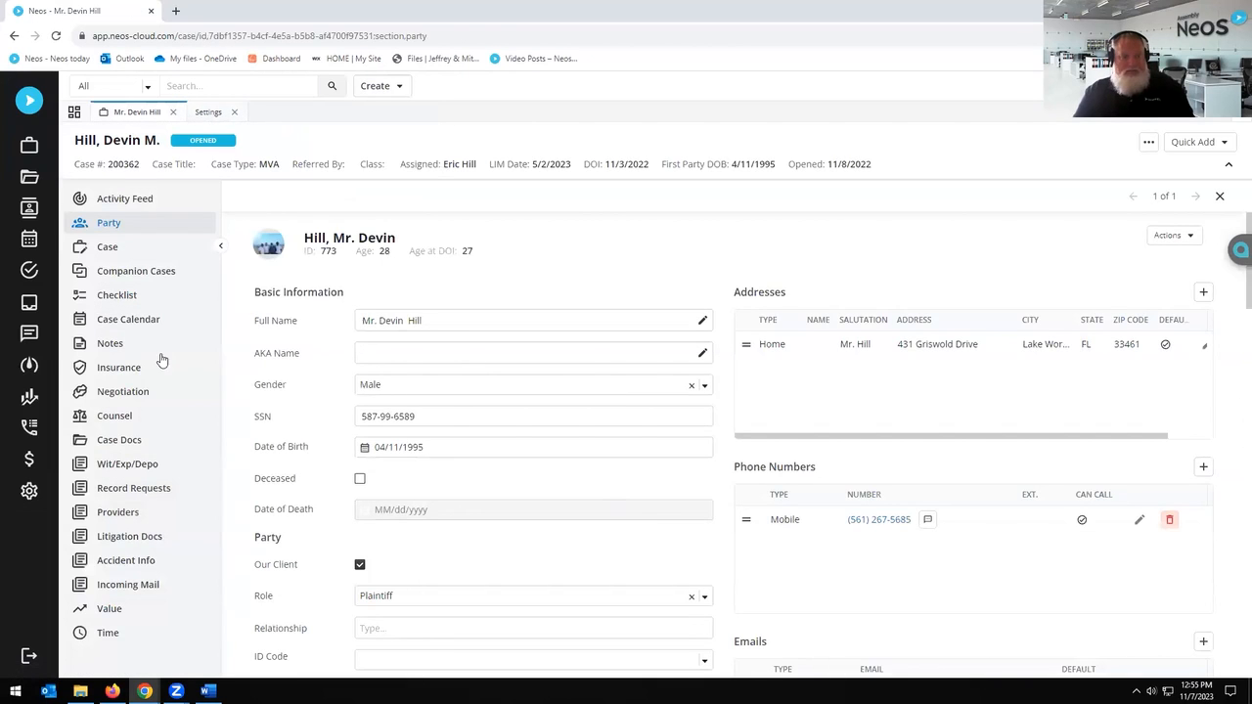
Step: Review the case's document list and its coloured document type labels
left_click(125, 439)
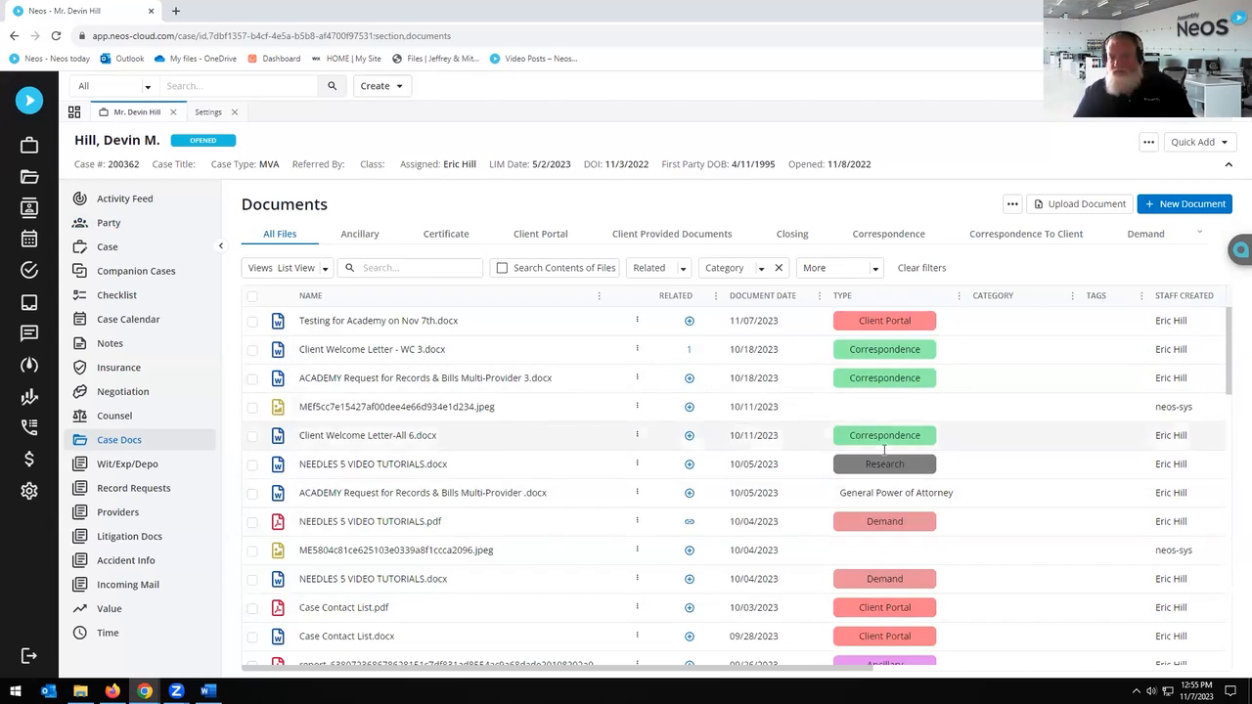
scroll(884, 420, "down", 2)
scroll(889, 417, "up", 2)
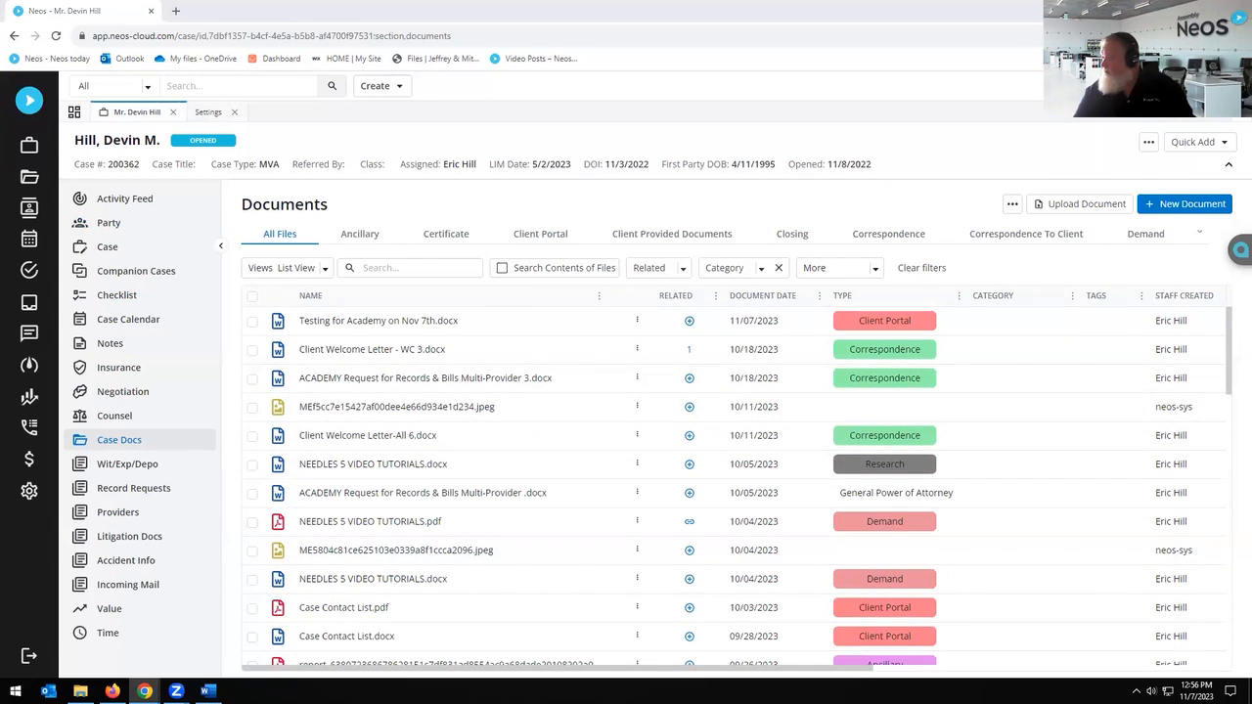
Step: Check the Correspondence document type's label colour in Settings, then return to the case documents
left_click(30, 490)
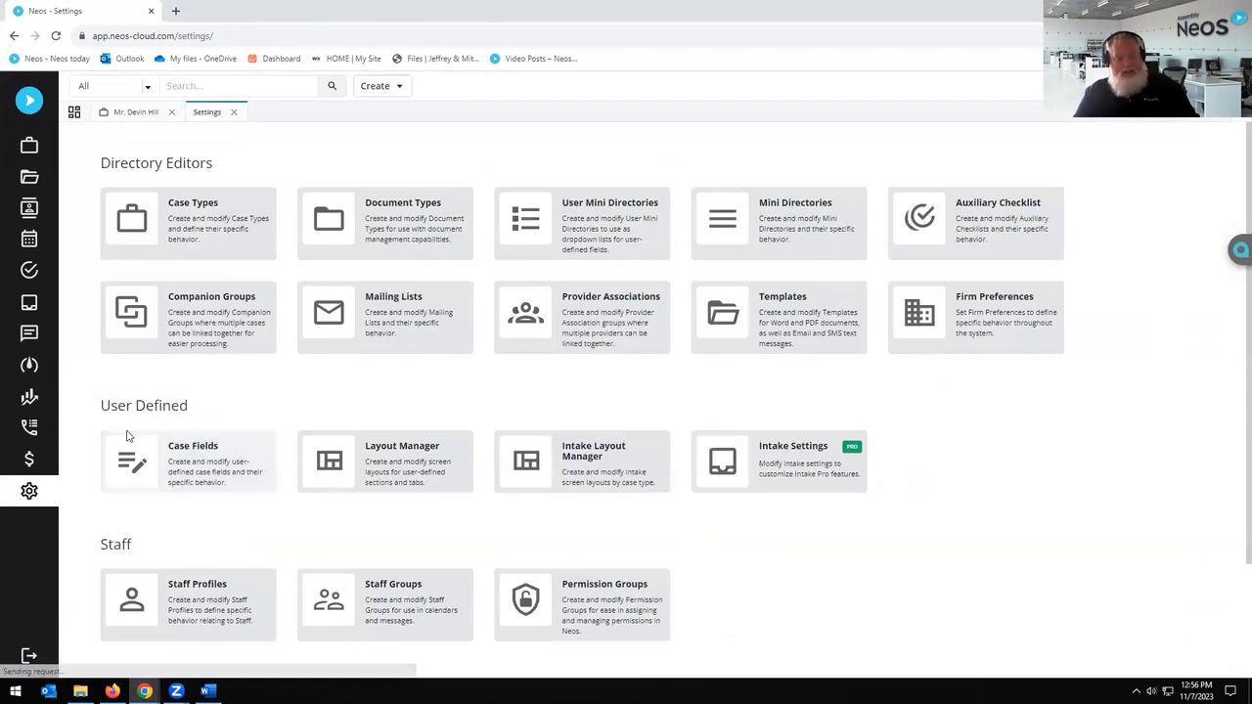
left_click(391, 229)
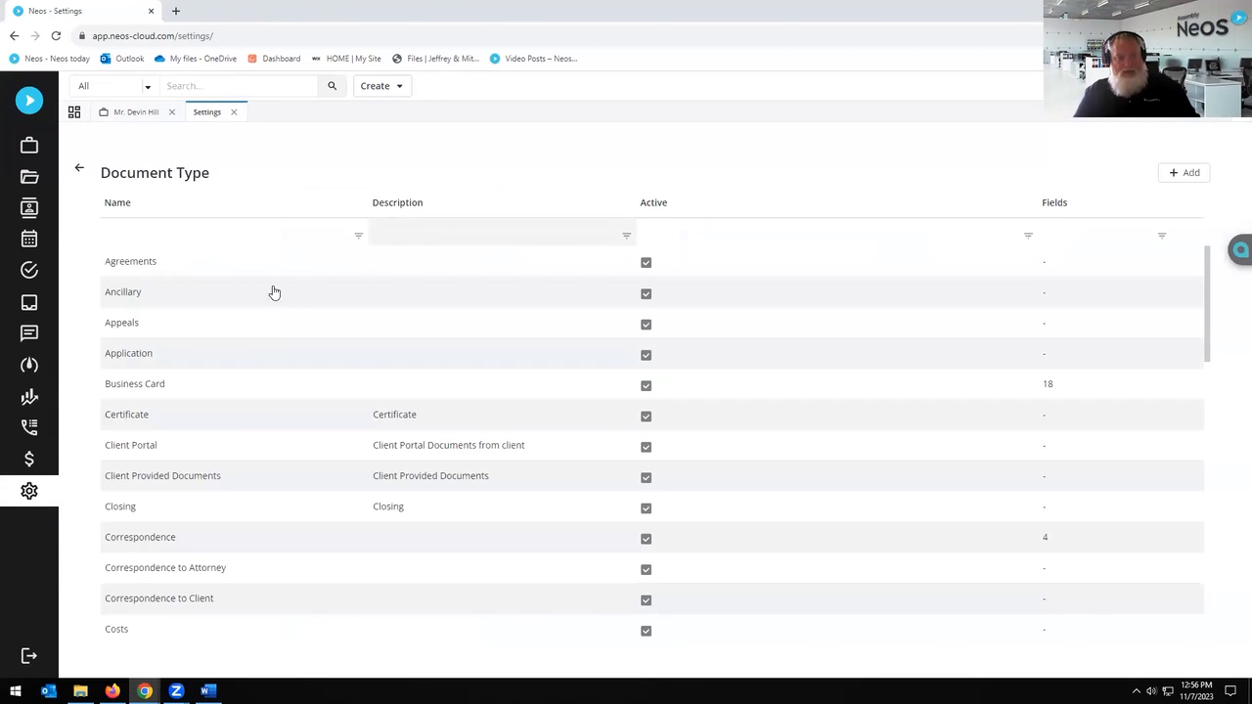
left_click(158, 531)
left_click(920, 268)
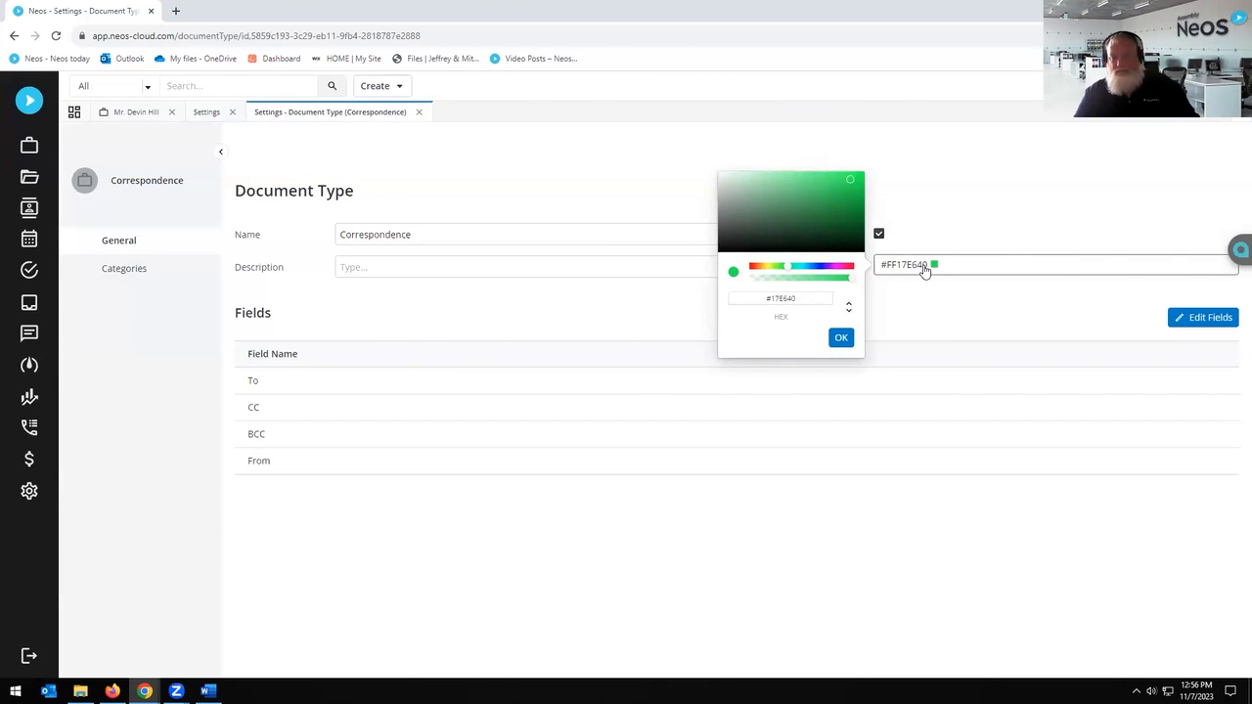
left_click(927, 268)
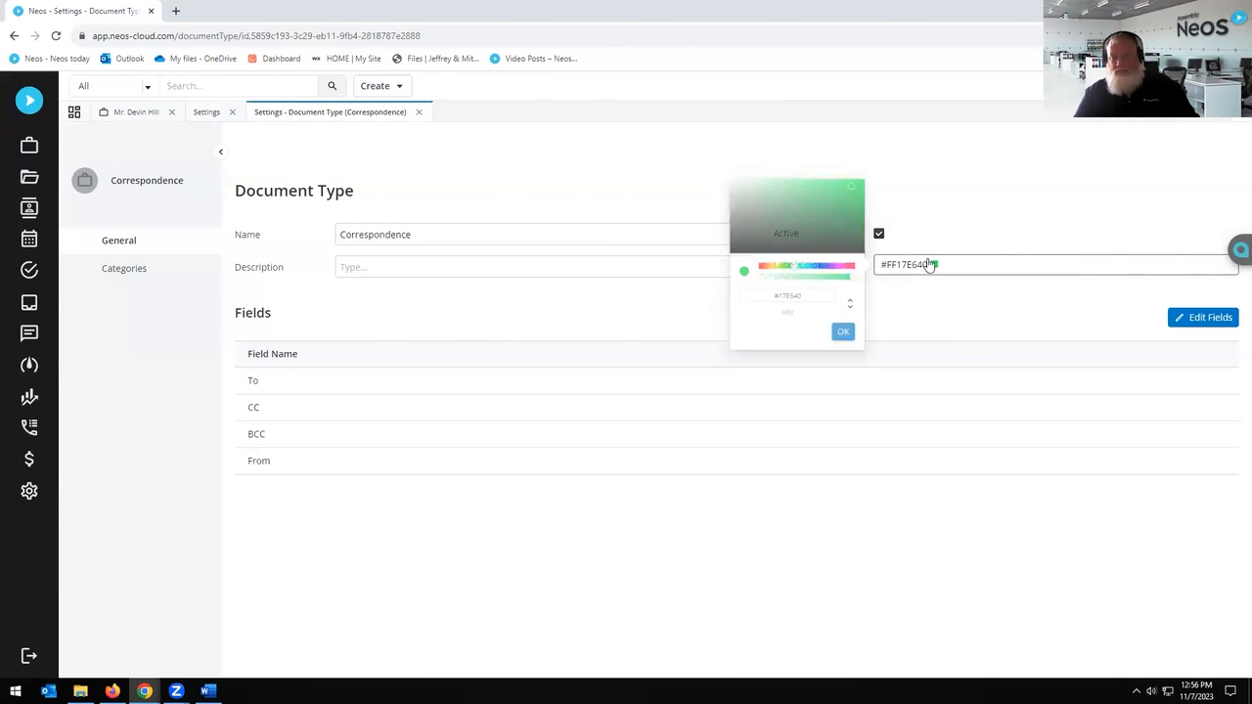
left_click(419, 113)
left_click(232, 114)
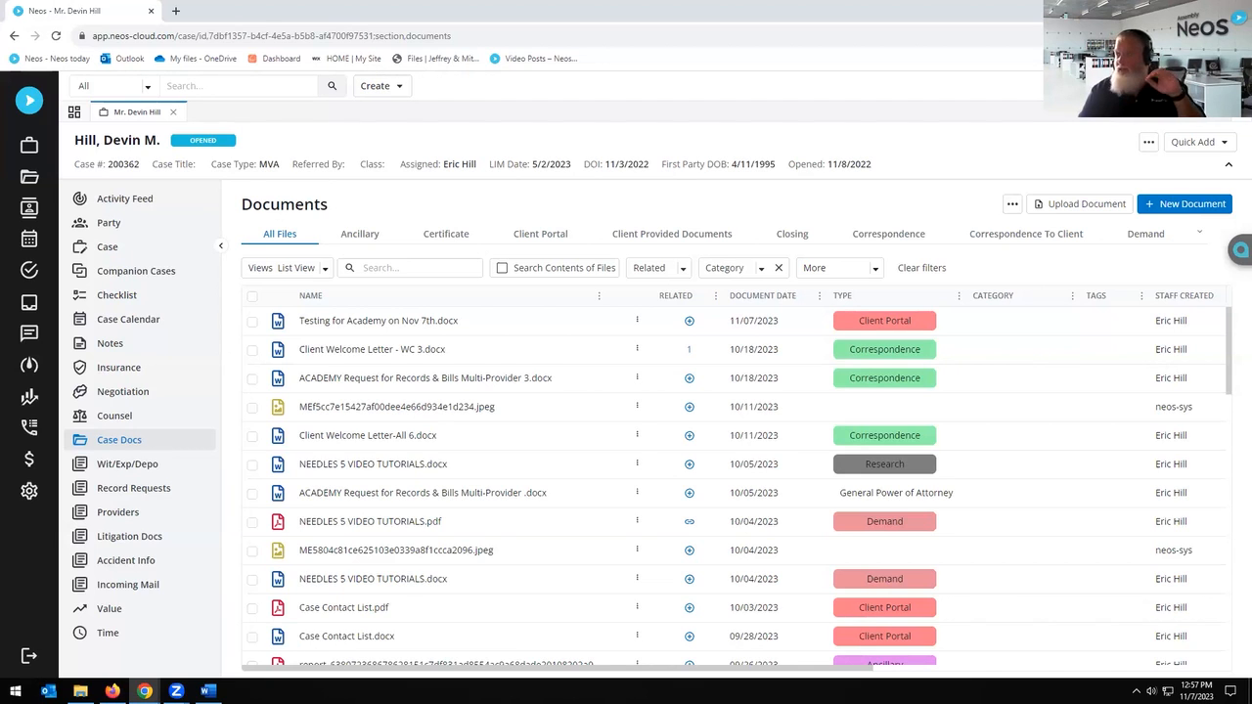
Step: Switch to the Neos Academy Slides deck and play the slide show through to the end
key("alt+Tab")
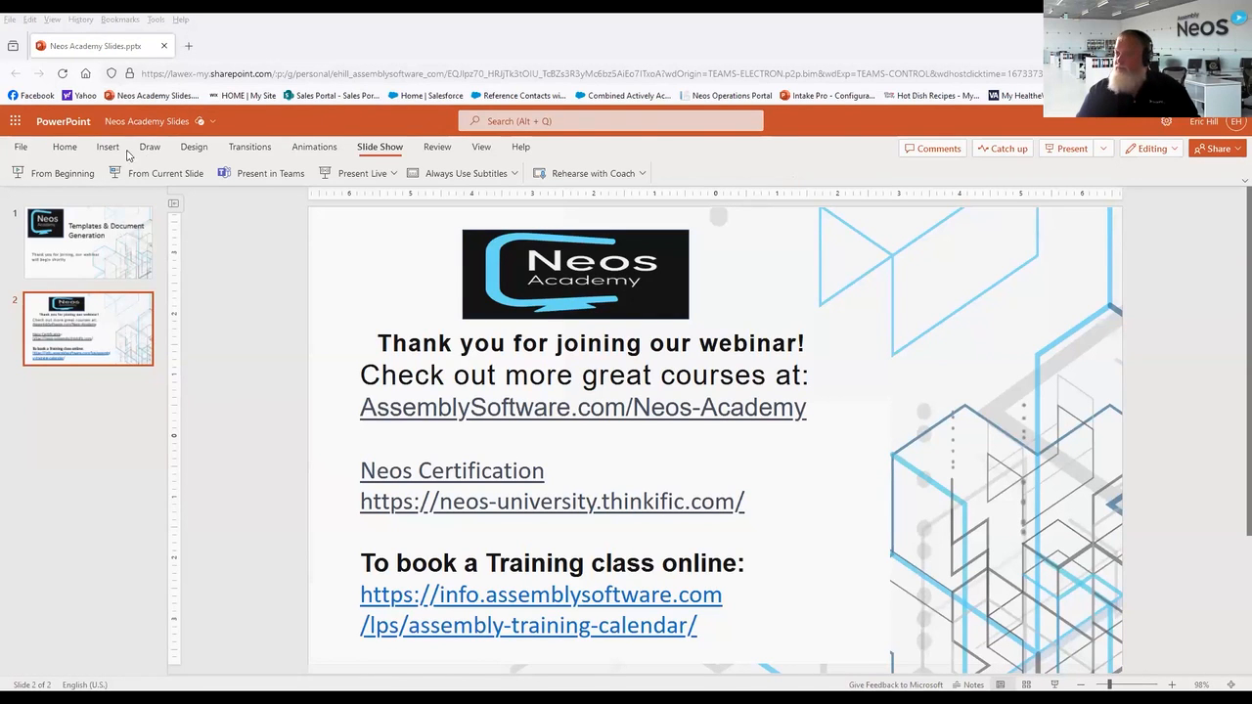
left_click(154, 174)
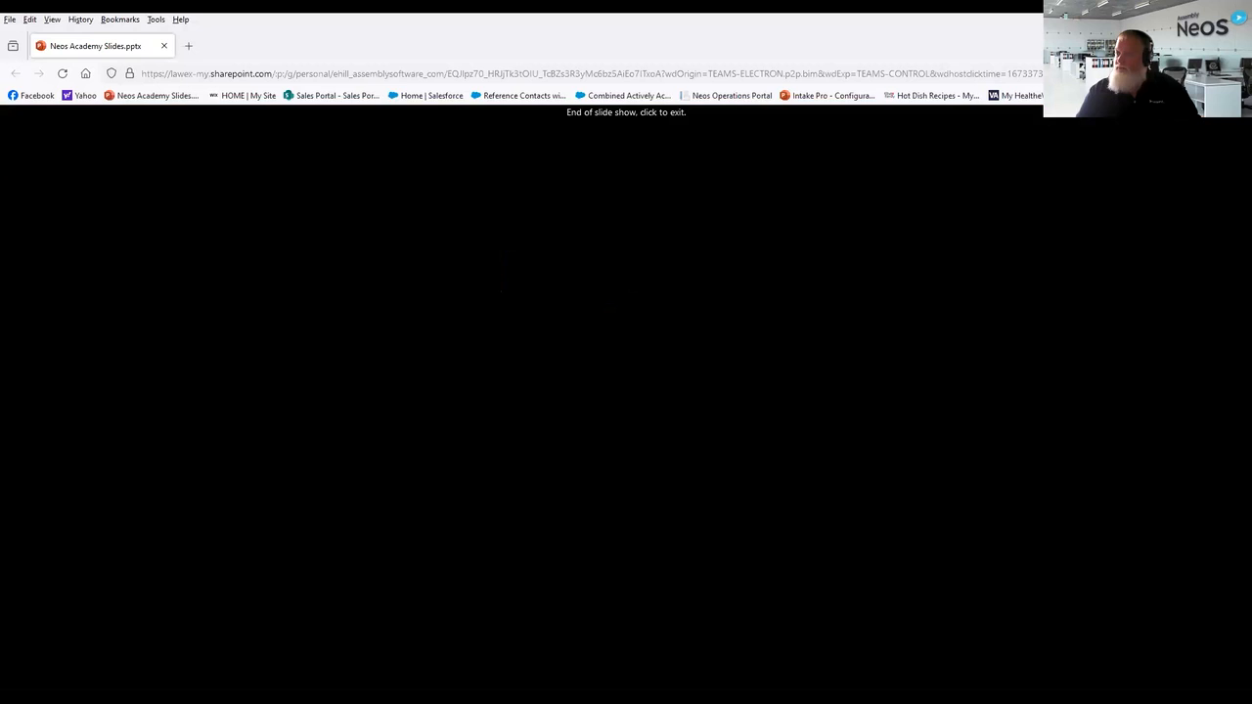